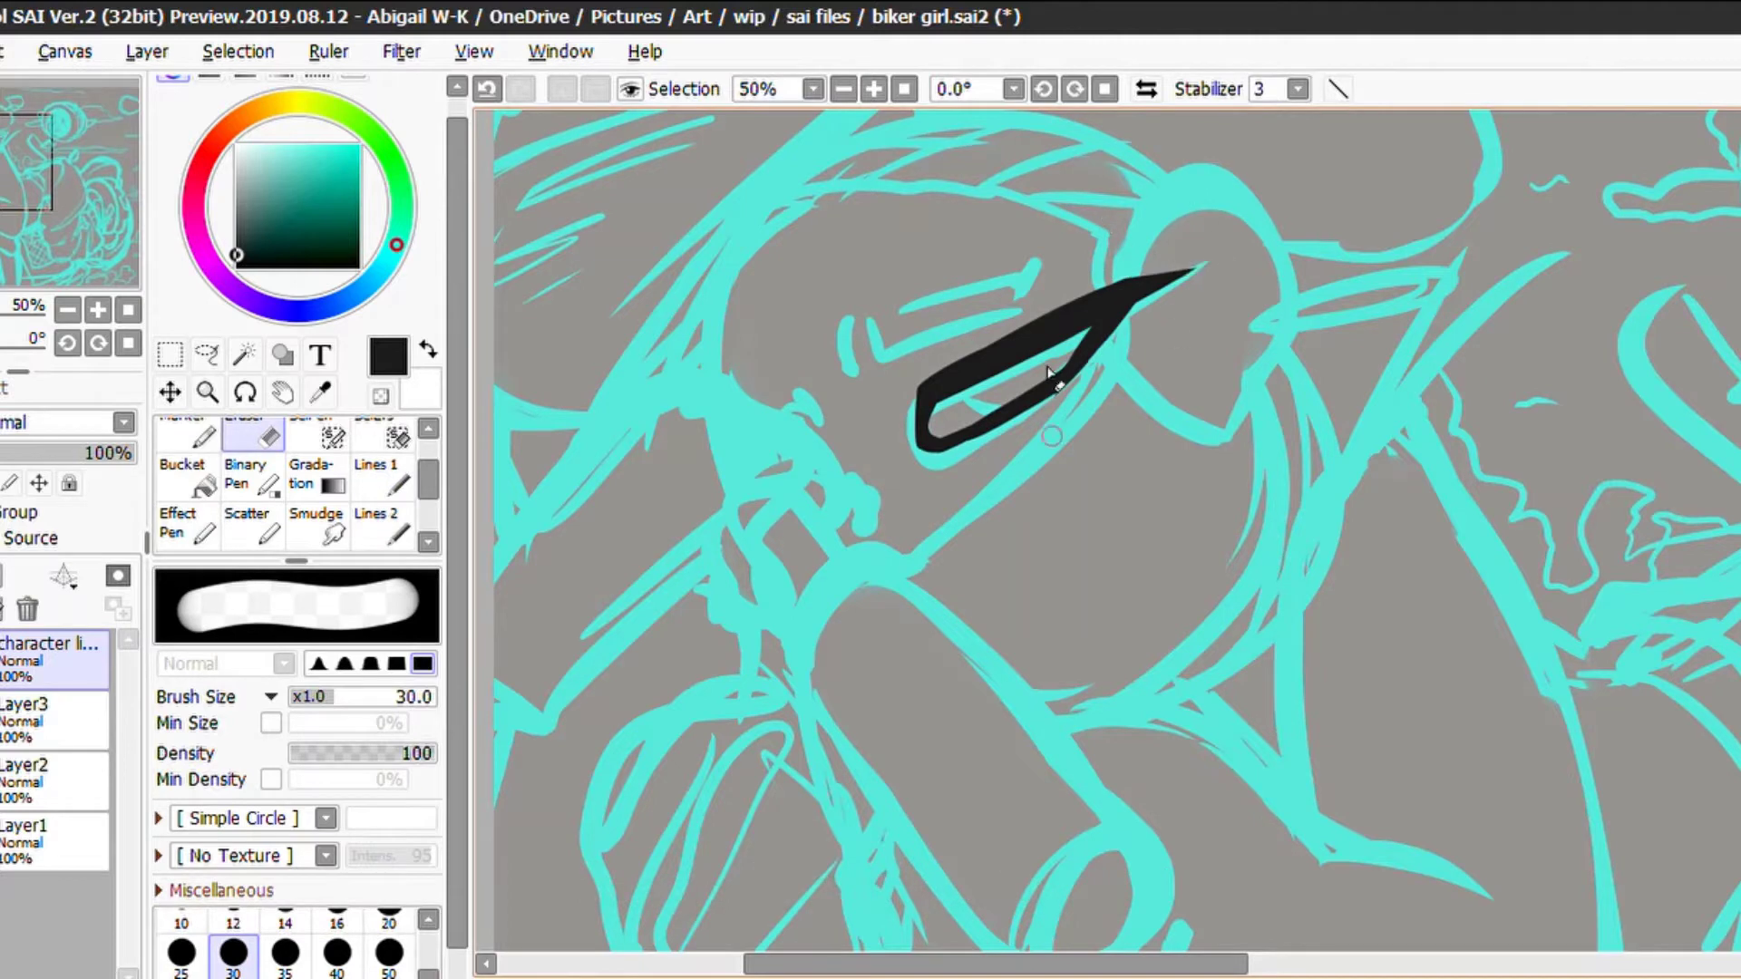
Ink the small strokes inside the eye and outline the eyebrow above it with the Lines 1 brush at size 80
{"action": "key", "text": "ctrl+z"}
{"action": "key", "text": "b"}
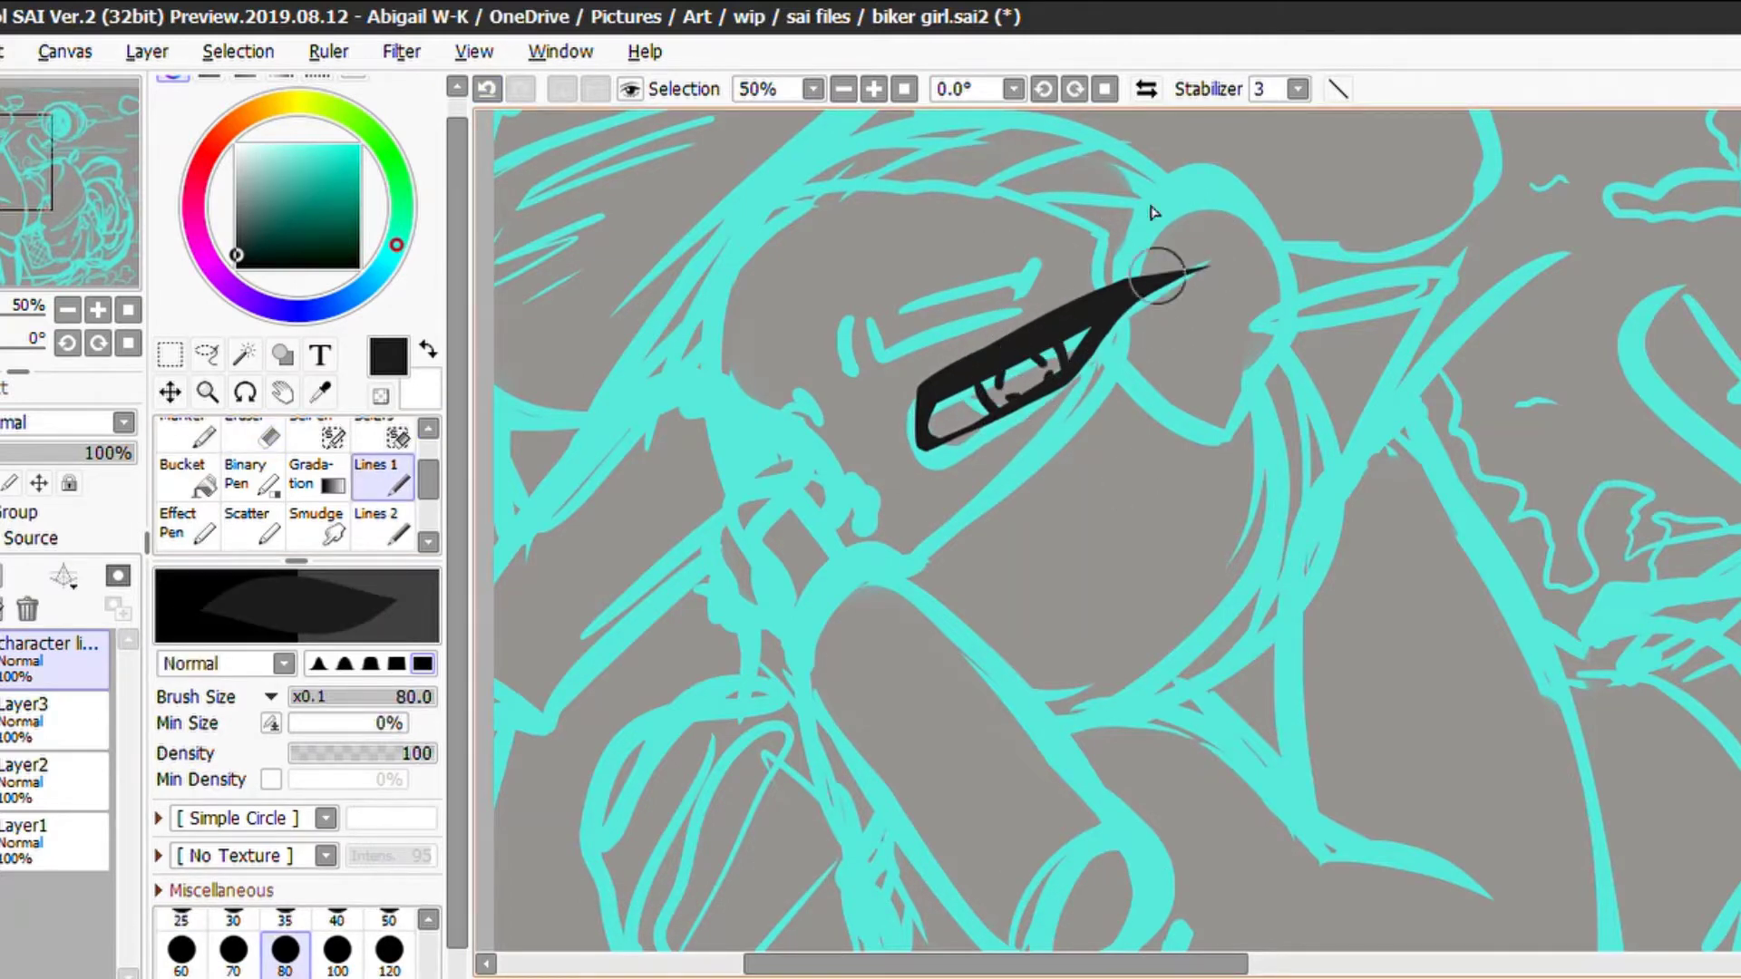
{"action": "left_click_drag", "start_coordinate": [849, 324], "coordinate": [1012, 309]}
{"action": "scroll", "coordinate": [986, 142], "scroll_direction": "up", "scroll_amount": 2}
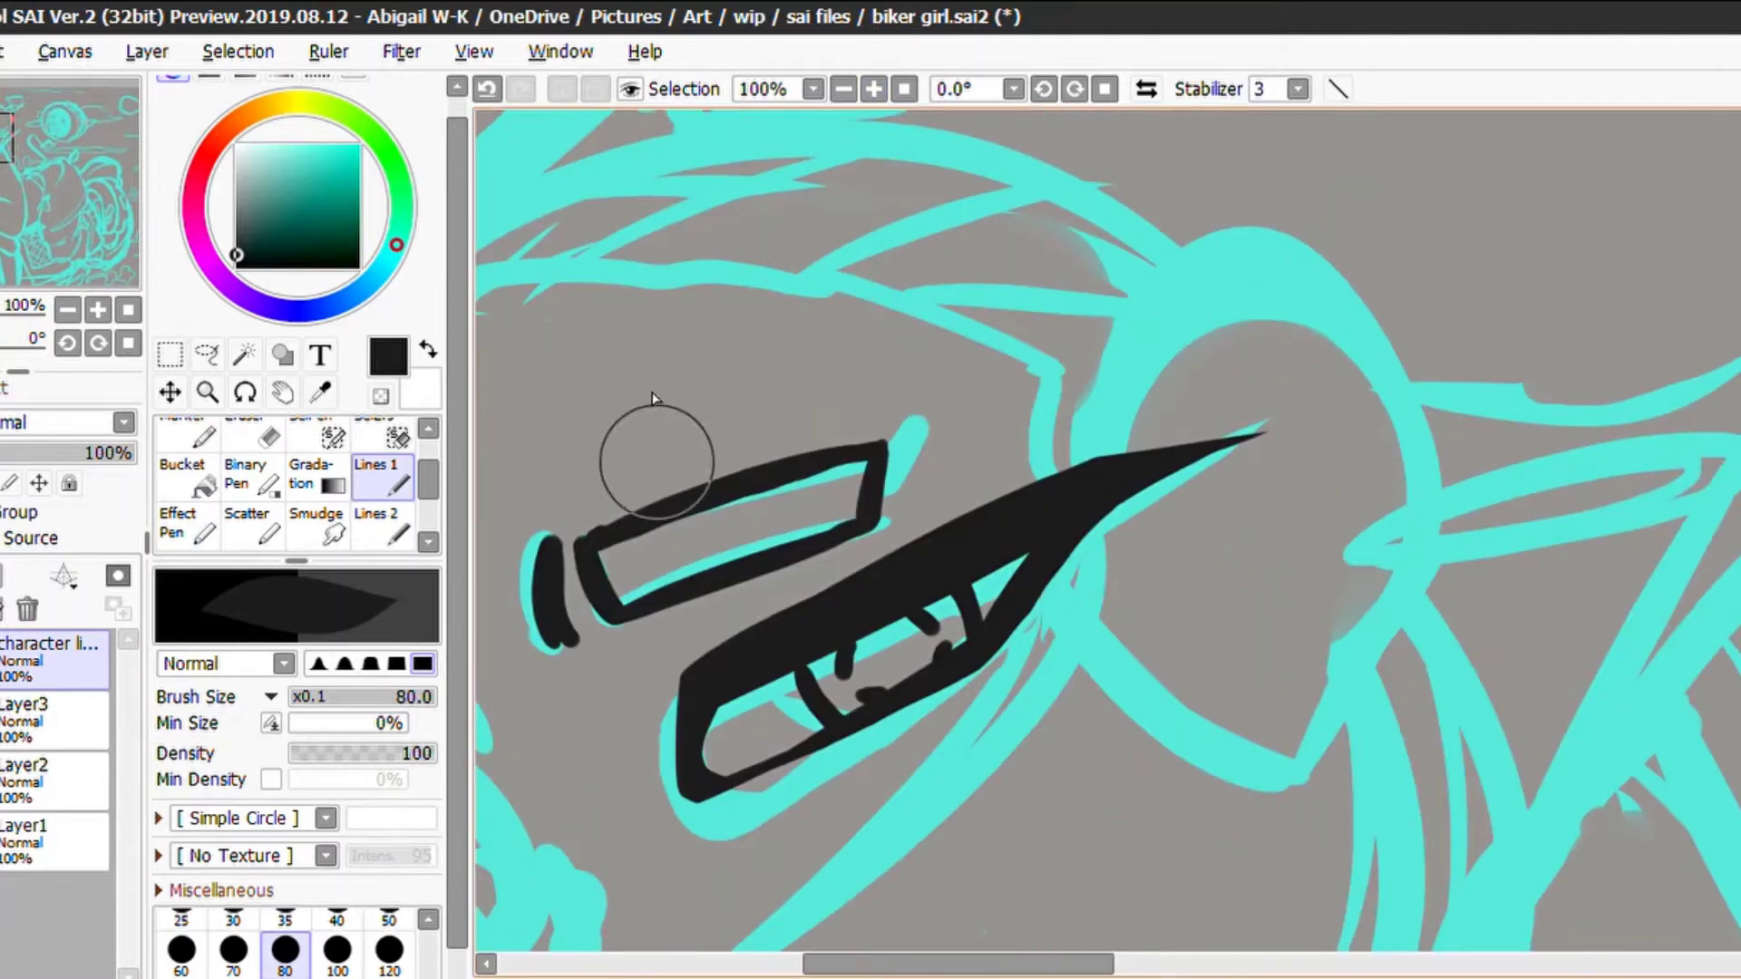
Square off the short brow piece and clean the eyebrow outline with the Eraser at size 12
{"action": "key", "text": "e"}
{"action": "key", "text": "bracketleft"}
{"action": "key", "text": "bracketleft"}
{"action": "key", "text": "bracketleft"}
{"action": "key", "text": "bracketleft"}
{"action": "key", "text": "bracketleft"}
{"action": "key", "text": "bracketleft"}
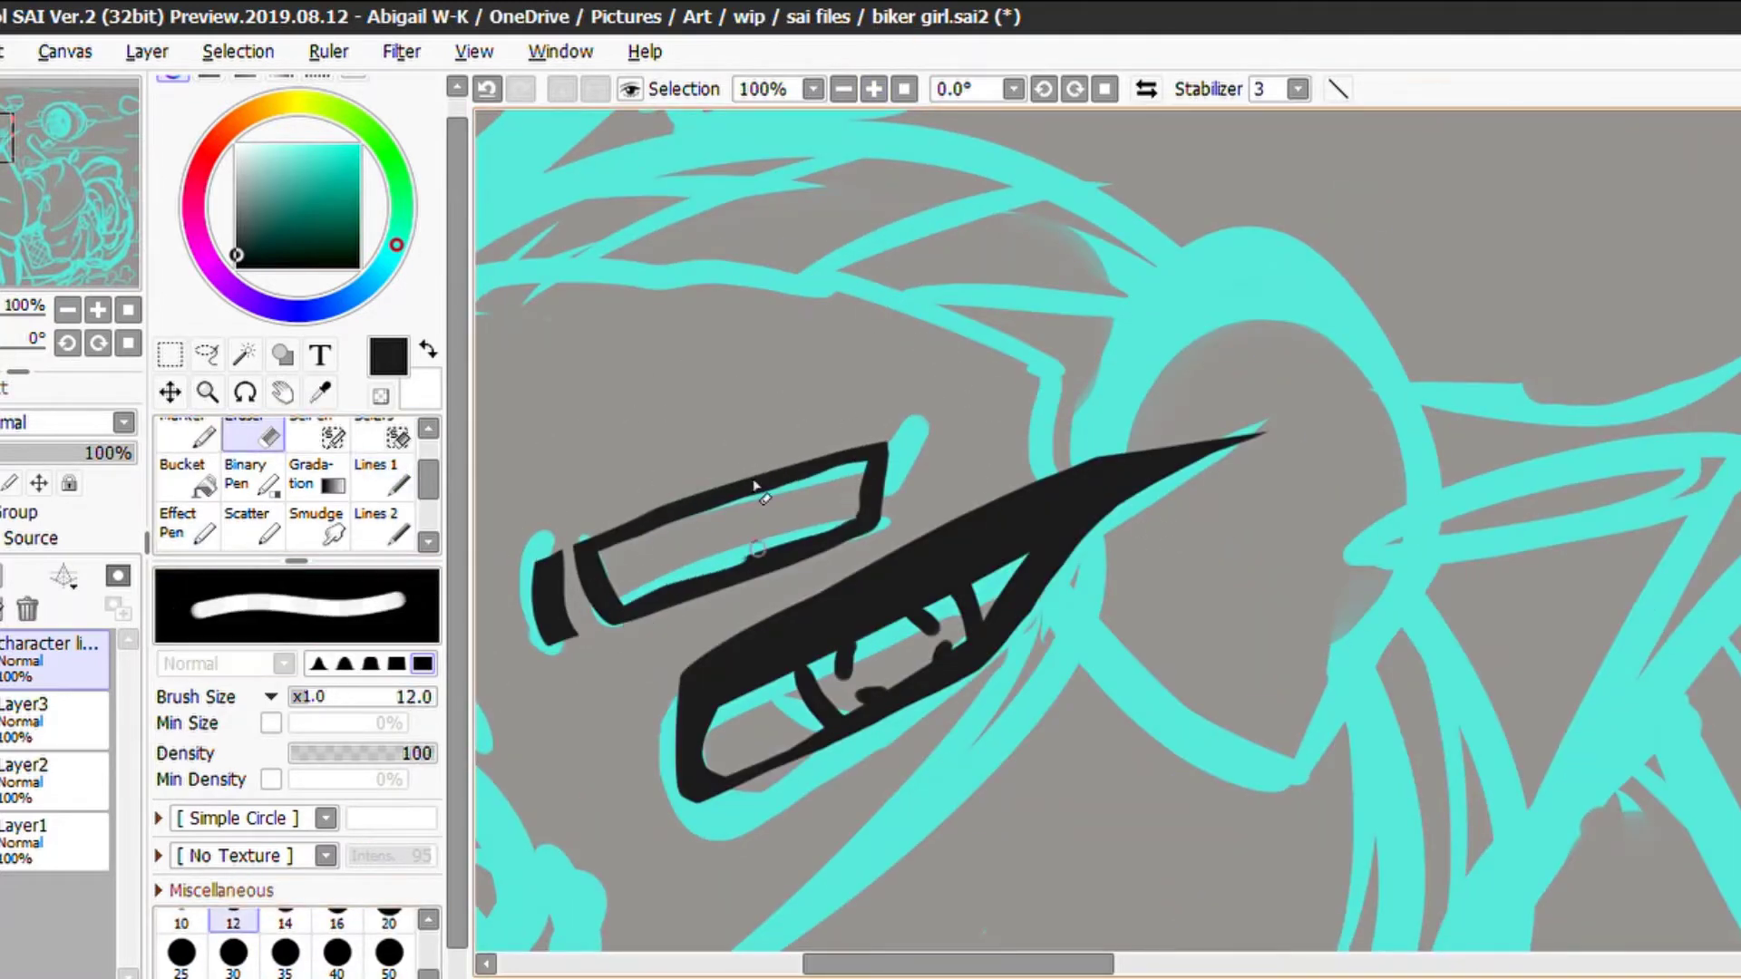
Ink the two curved contours and cross strokes of the band above the forehead with Lines 1 at size 70
{"action": "key", "text": "n"}
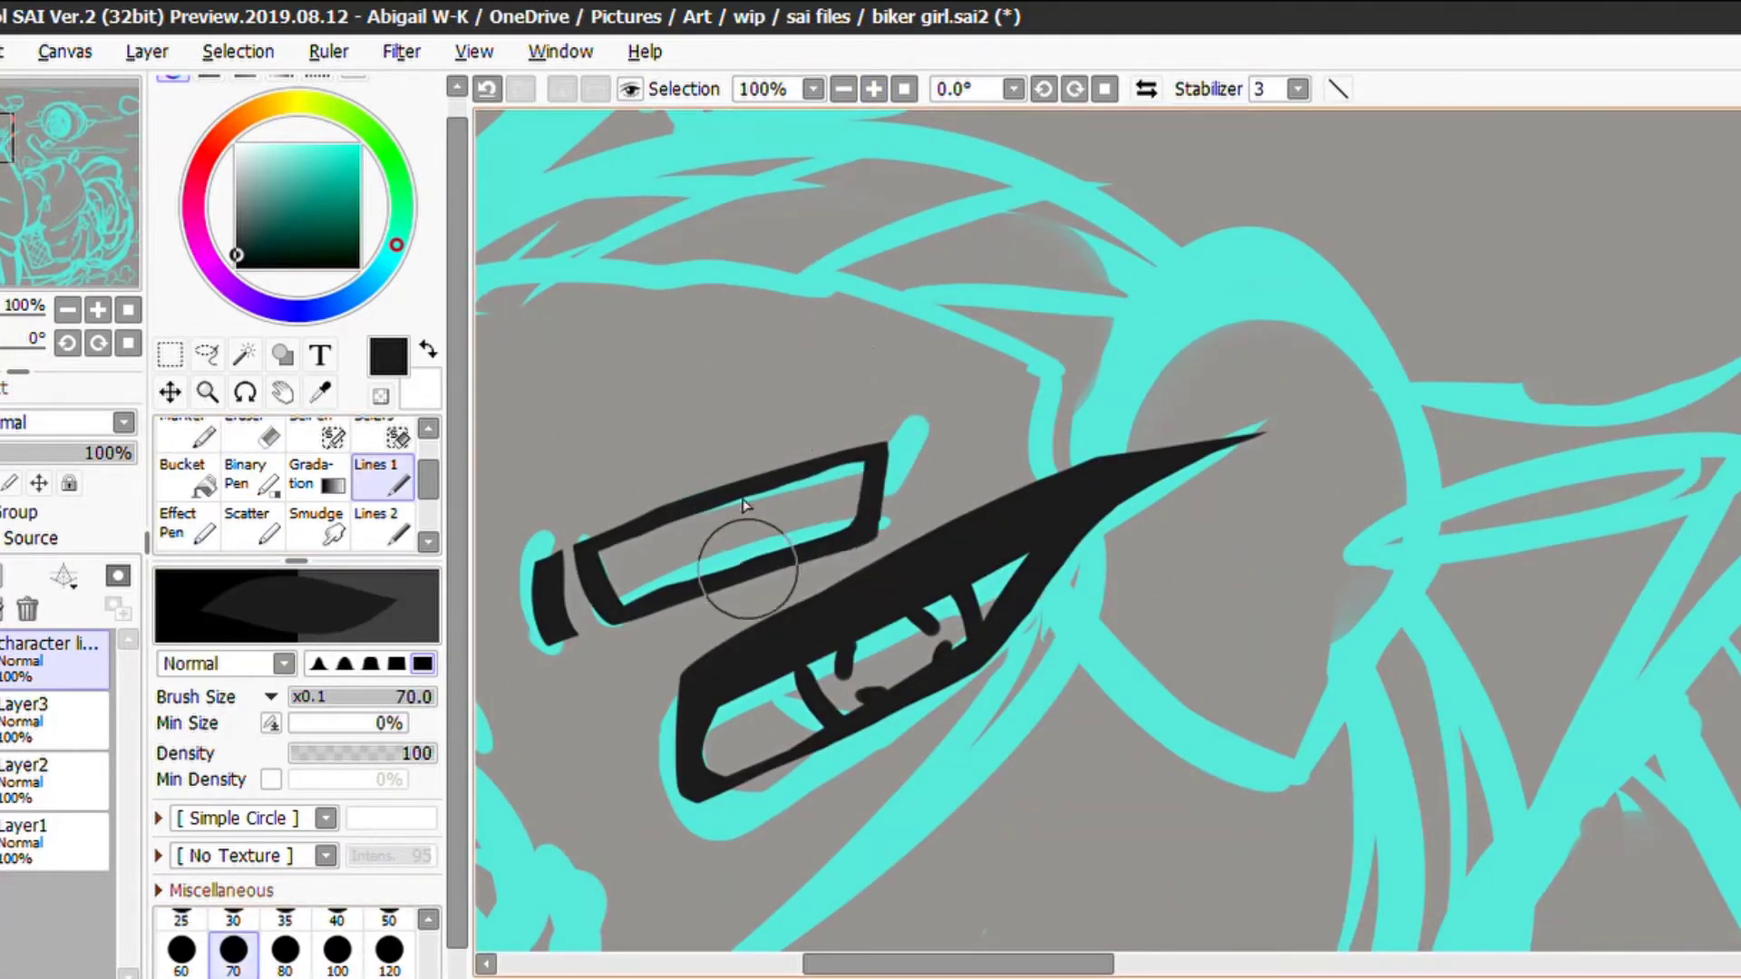
{"action": "scroll", "coordinate": [916, 286], "scroll_direction": "down", "scroll_amount": 3}
{"action": "scroll", "coordinate": [916, 286], "scroll_direction": "up", "scroll_amount": 3}
{"action": "mouse_move", "coordinate": [508, 299]}
{"action": "left_mouse_down"}
{"action": "mouse_move", "coordinate": [1108, 264]}
{"action": "mouse_move", "coordinate": [1165, 462]}
{"action": "left_mouse_up"}
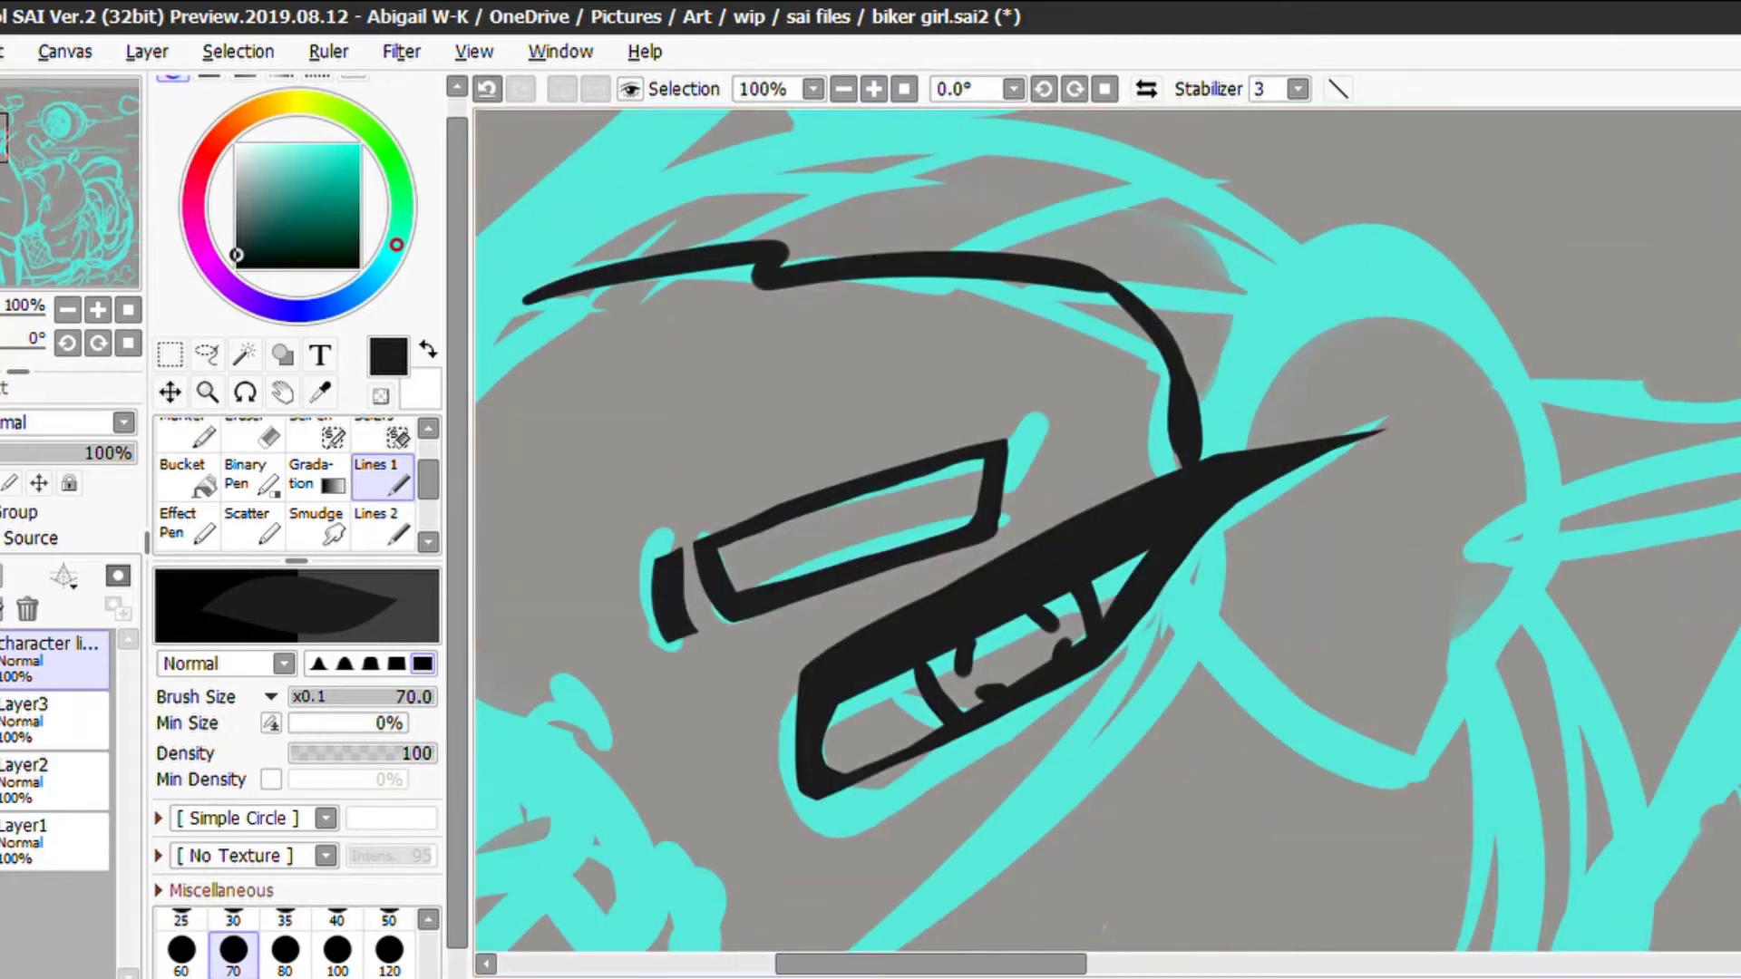
{"action": "left_click_drag", "start_coordinate": [657, 417], "coordinate": [1042, 319]}
{"action": "left_click_drag", "start_coordinate": [775, 526], "coordinate": [944, 408]}
{"action": "left_click_drag", "start_coordinate": [1088, 516], "coordinate": [1251, 485]}
{"action": "scroll", "coordinate": [1252, 485], "scroll_direction": "down", "scroll_amount": 4}
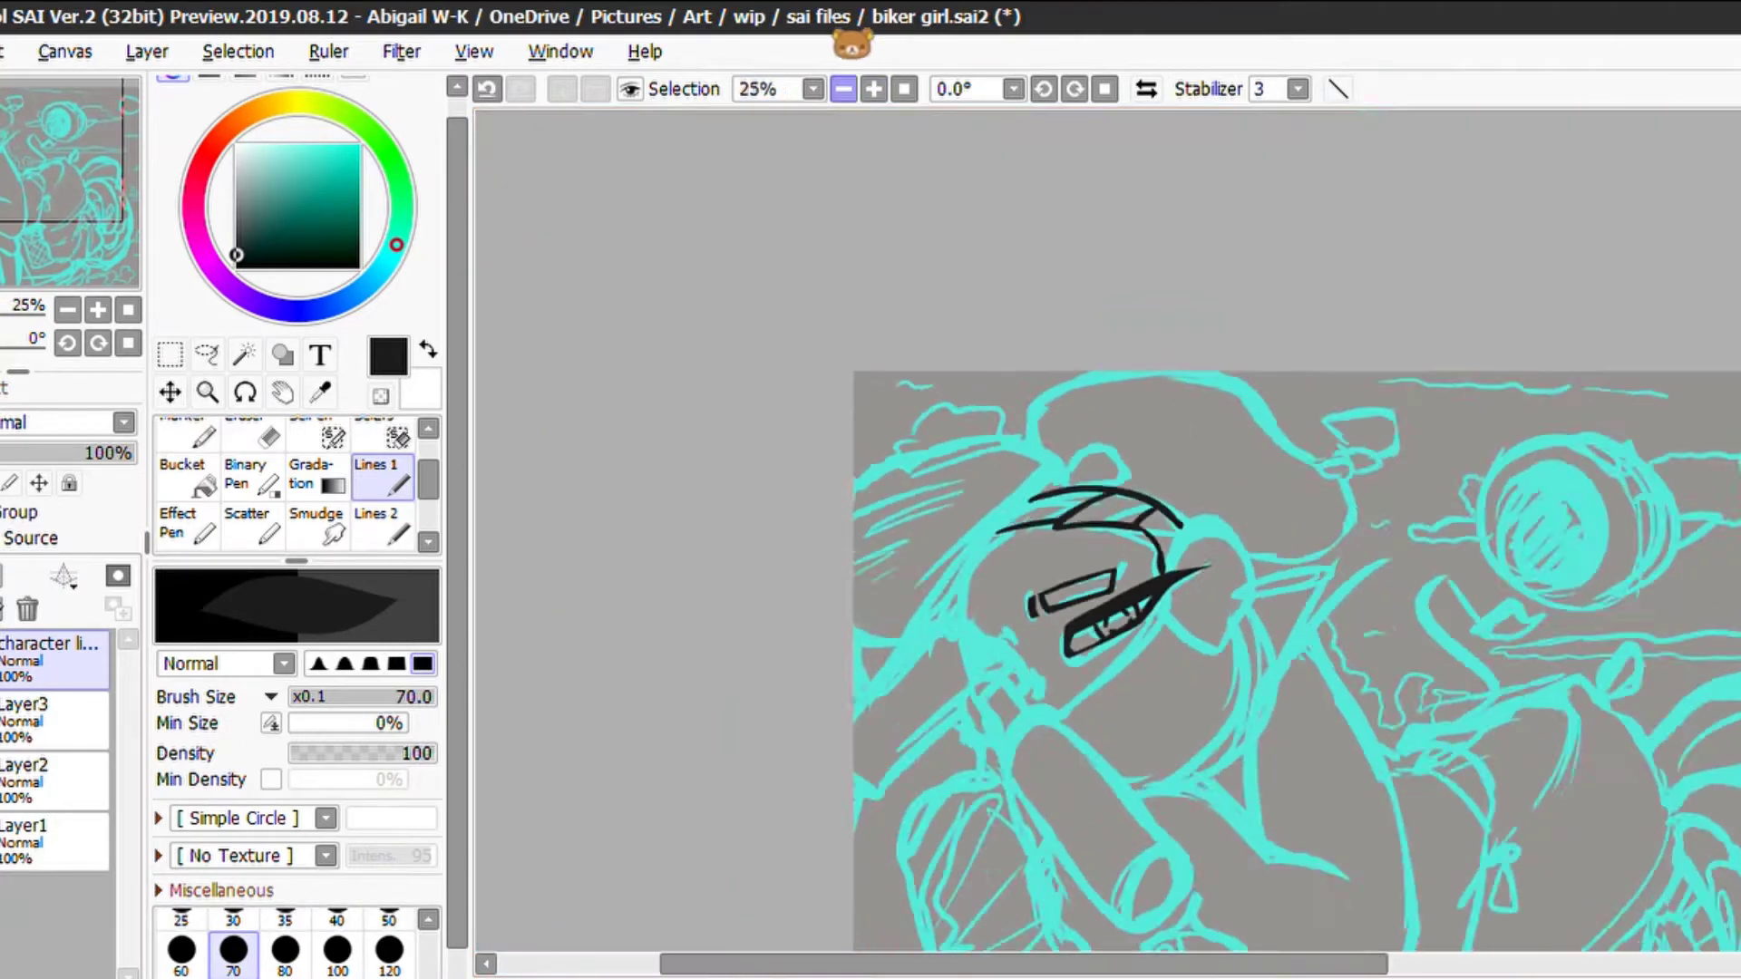
Ink the large rounded shape at the side of the head, the jaw line and the curve beneath it
{"action": "scroll", "coordinate": [1088, 517], "scroll_direction": "up", "scroll_amount": 3}
{"action": "scroll", "coordinate": [1088, 526], "scroll_direction": "down", "scroll_amount": 2}
{"action": "mouse_move", "coordinate": [1170, 272]}
{"action": "left_mouse_down"}
{"action": "mouse_move", "coordinate": [1270, 625]}
{"action": "mouse_move", "coordinate": [1441, 181]}
{"action": "left_mouse_up"}
{"action": "scroll", "coordinate": [1161, 353], "scroll_direction": "down", "scroll_amount": 4}
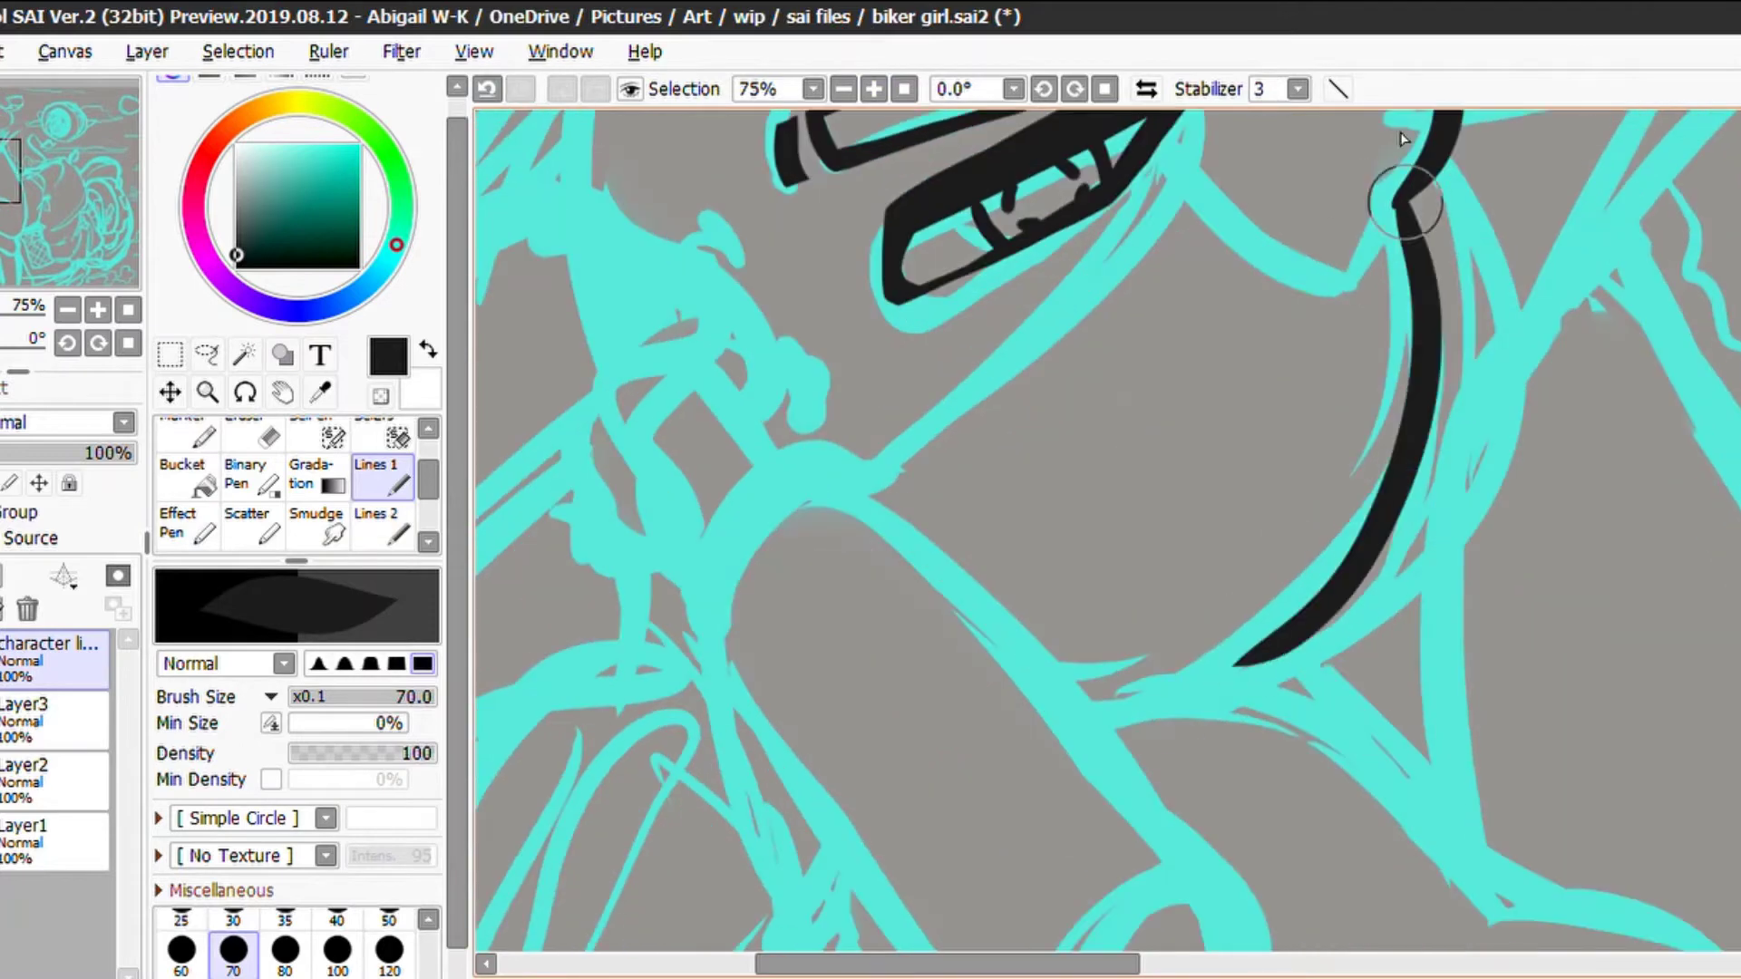
{"action": "mouse_move", "coordinate": [1183, 177]}
{"action": "left_mouse_down"}
{"action": "mouse_move", "coordinate": [811, 446]}
{"action": "mouse_move", "coordinate": [1437, 277]}
{"action": "left_mouse_up"}
Thin the long curve below the rounded side shape and trim its overshooting joint with the Eraser at size 12
{"action": "scroll", "coordinate": [1360, 362], "scroll_direction": "up", "scroll_amount": 3}
{"action": "key", "text": "e"}
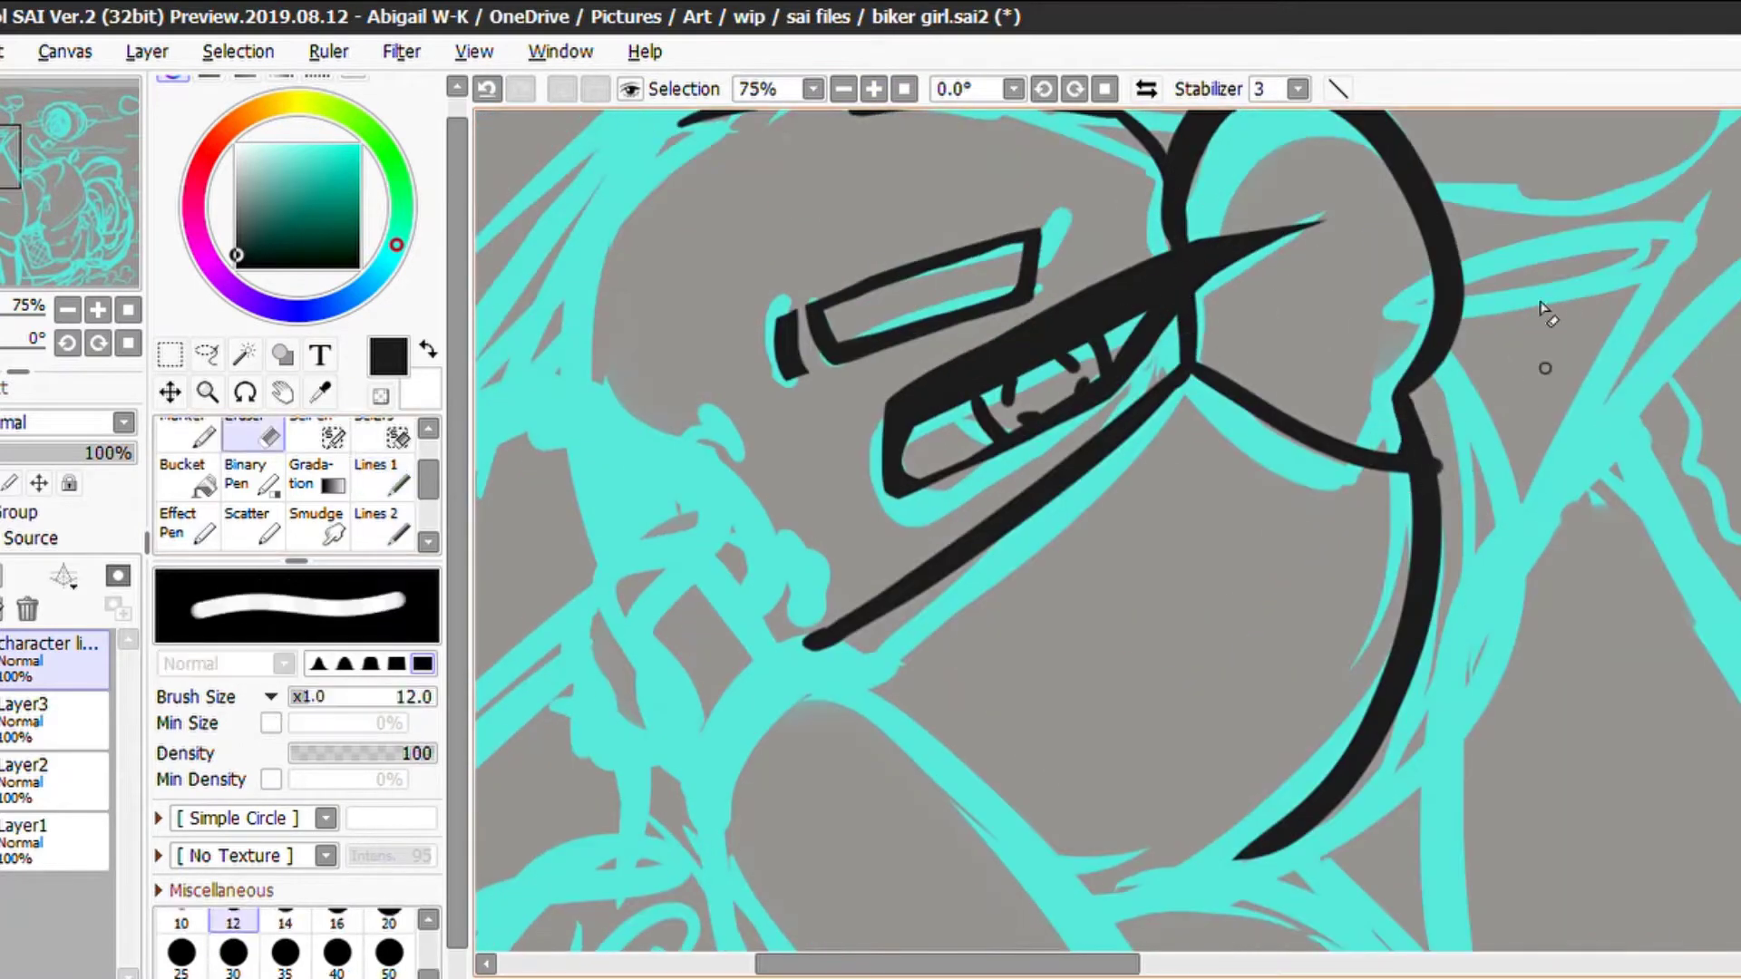
{"action": "left_click_drag", "start_coordinate": [1421, 397], "coordinate": [1251, 852]}
{"action": "key", "text": "ctrl+z"}
{"action": "key", "text": "n"}
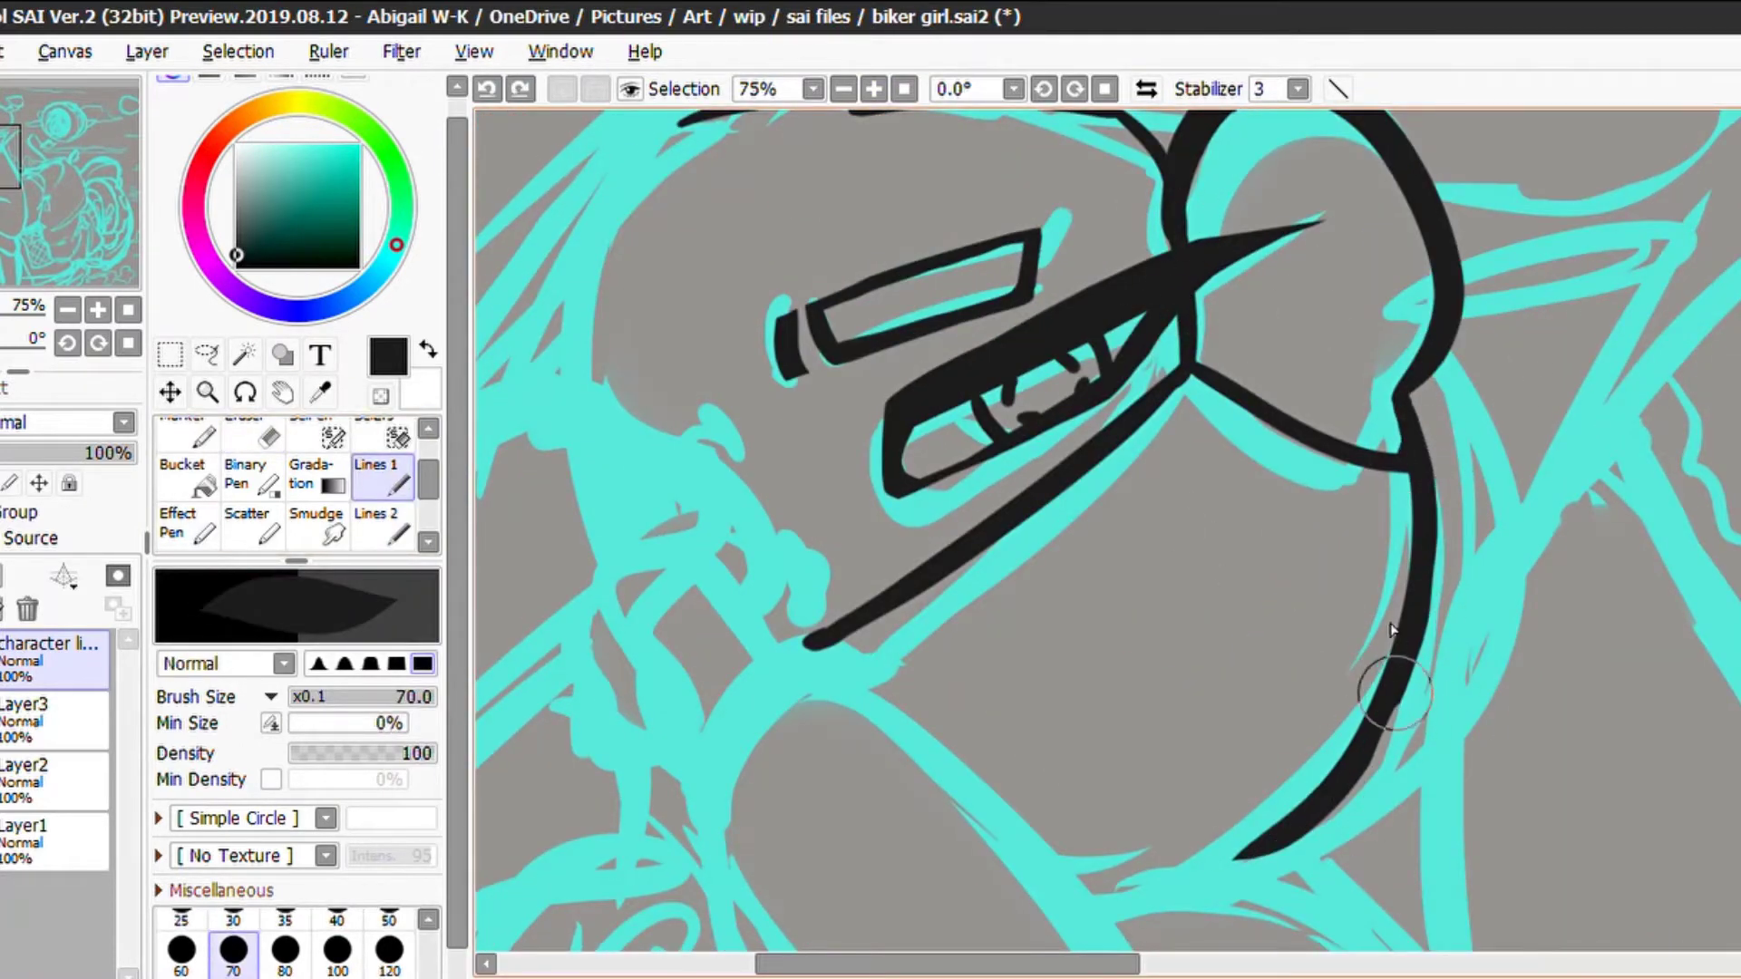
Ink the small rounded bump on top of the head band and clean its edges with the Eraser
{"action": "scroll", "coordinate": [1321, 614], "scroll_direction": "down", "scroll_amount": 3}
{"action": "scroll", "coordinate": [1043, 408], "scroll_direction": "up", "scroll_amount": 3}
{"action": "scroll", "coordinate": [997, 363], "scroll_direction": "up", "scroll_amount": 5}
{"action": "mouse_move", "coordinate": [915, 218]}
{"action": "left_mouse_down"}
{"action": "mouse_move", "coordinate": [1051, 227]}
{"action": "mouse_move", "coordinate": [1097, 340]}
{"action": "left_mouse_up"}
{"action": "mouse_move", "coordinate": [962, 204]}
{"action": "left_mouse_down"}
{"action": "mouse_move", "coordinate": [847, 260]}
{"action": "mouse_move", "coordinate": [843, 335]}
{"action": "left_mouse_up"}
{"action": "key", "text": "e"}
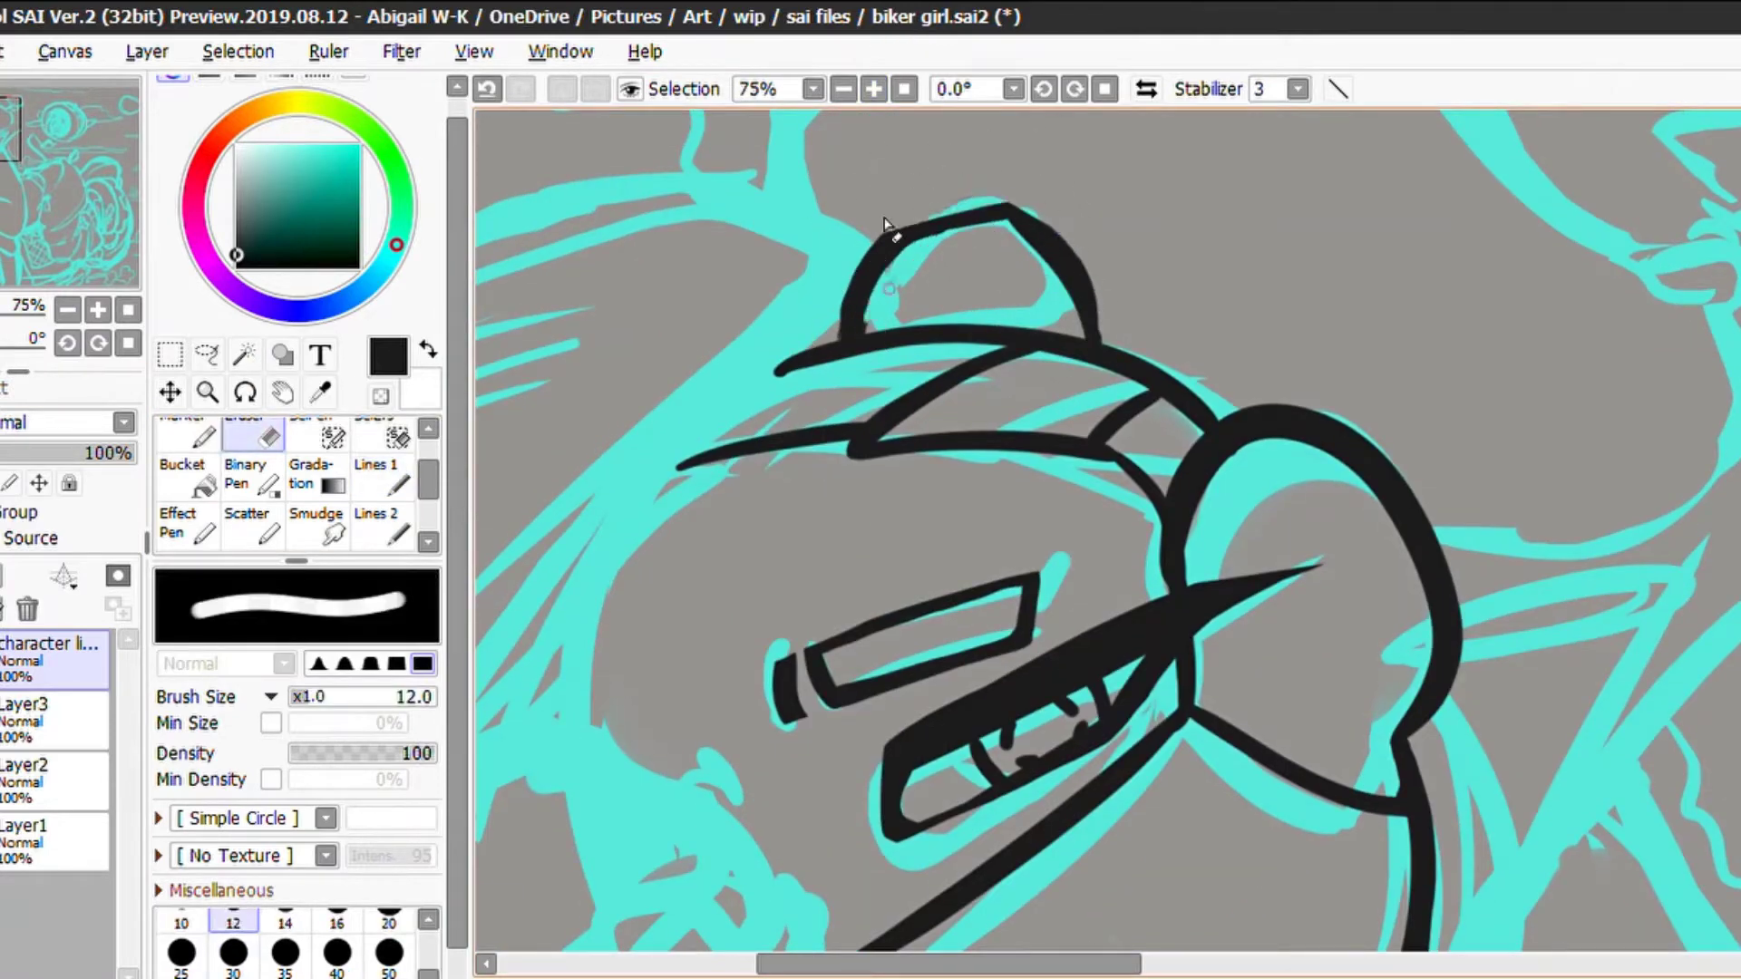
{"action": "key", "text": "n"}
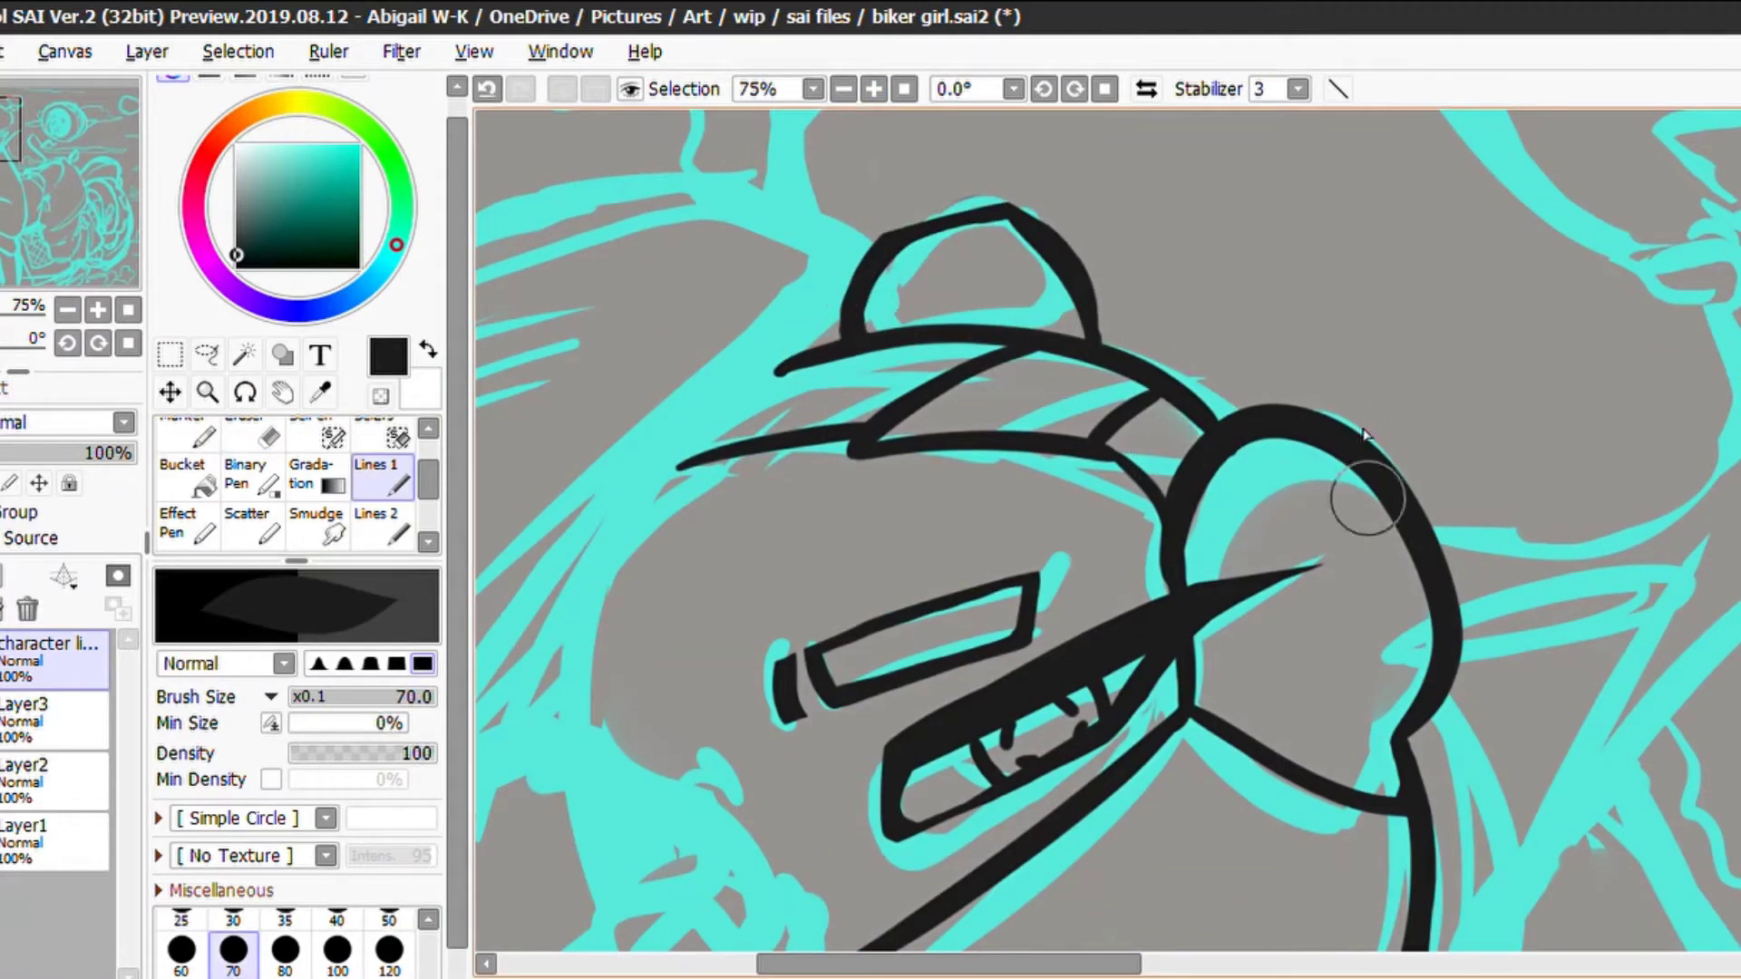
Ink the large billowing contour above the head, its knot and the line running back down to the head
{"action": "scroll", "coordinate": [1365, 435], "scroll_direction": "down", "scroll_amount": 3}
{"action": "mouse_move", "coordinate": [984, 394]}
{"action": "left_mouse_down"}
{"action": "mouse_move", "coordinate": [1024, 299]}
{"action": "mouse_move", "coordinate": [1329, 376]}
{"action": "left_mouse_up"}
{"action": "left_click_drag", "start_coordinate": [1306, 435], "coordinate": [1406, 544]}
{"action": "key", "text": "ctrl+z"}
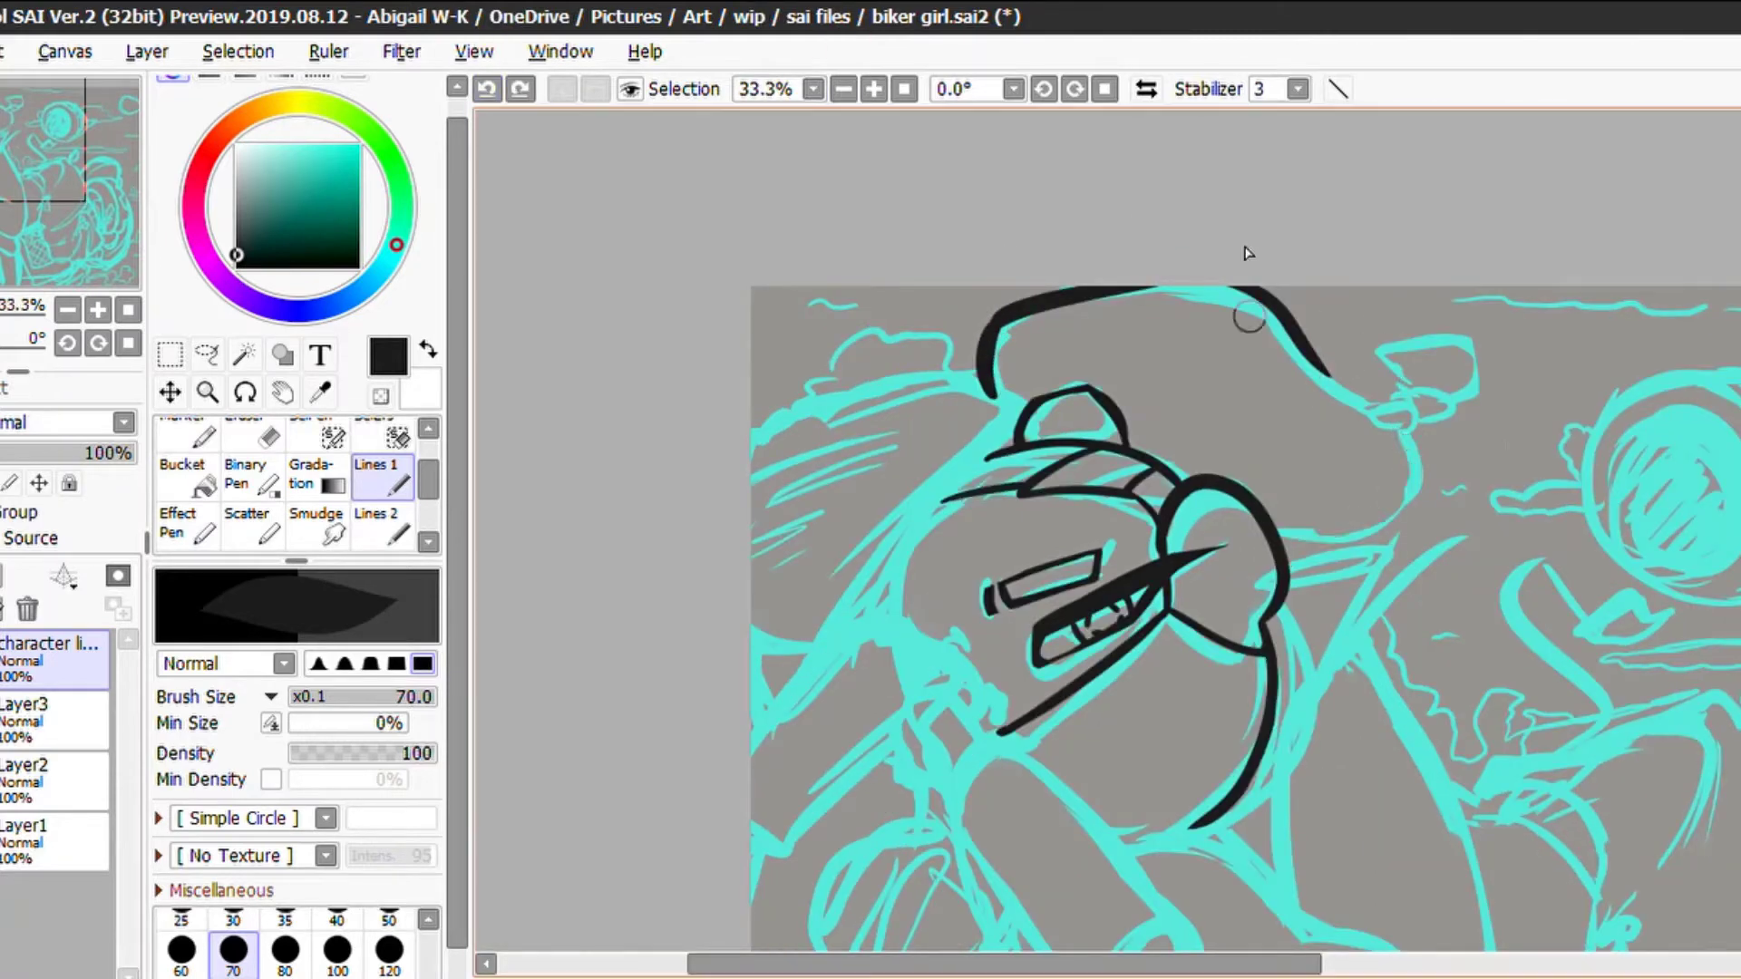
{"action": "left_click_drag", "start_coordinate": [1394, 428], "coordinate": [1288, 567]}
{"action": "key", "text": "ctrl+z"}
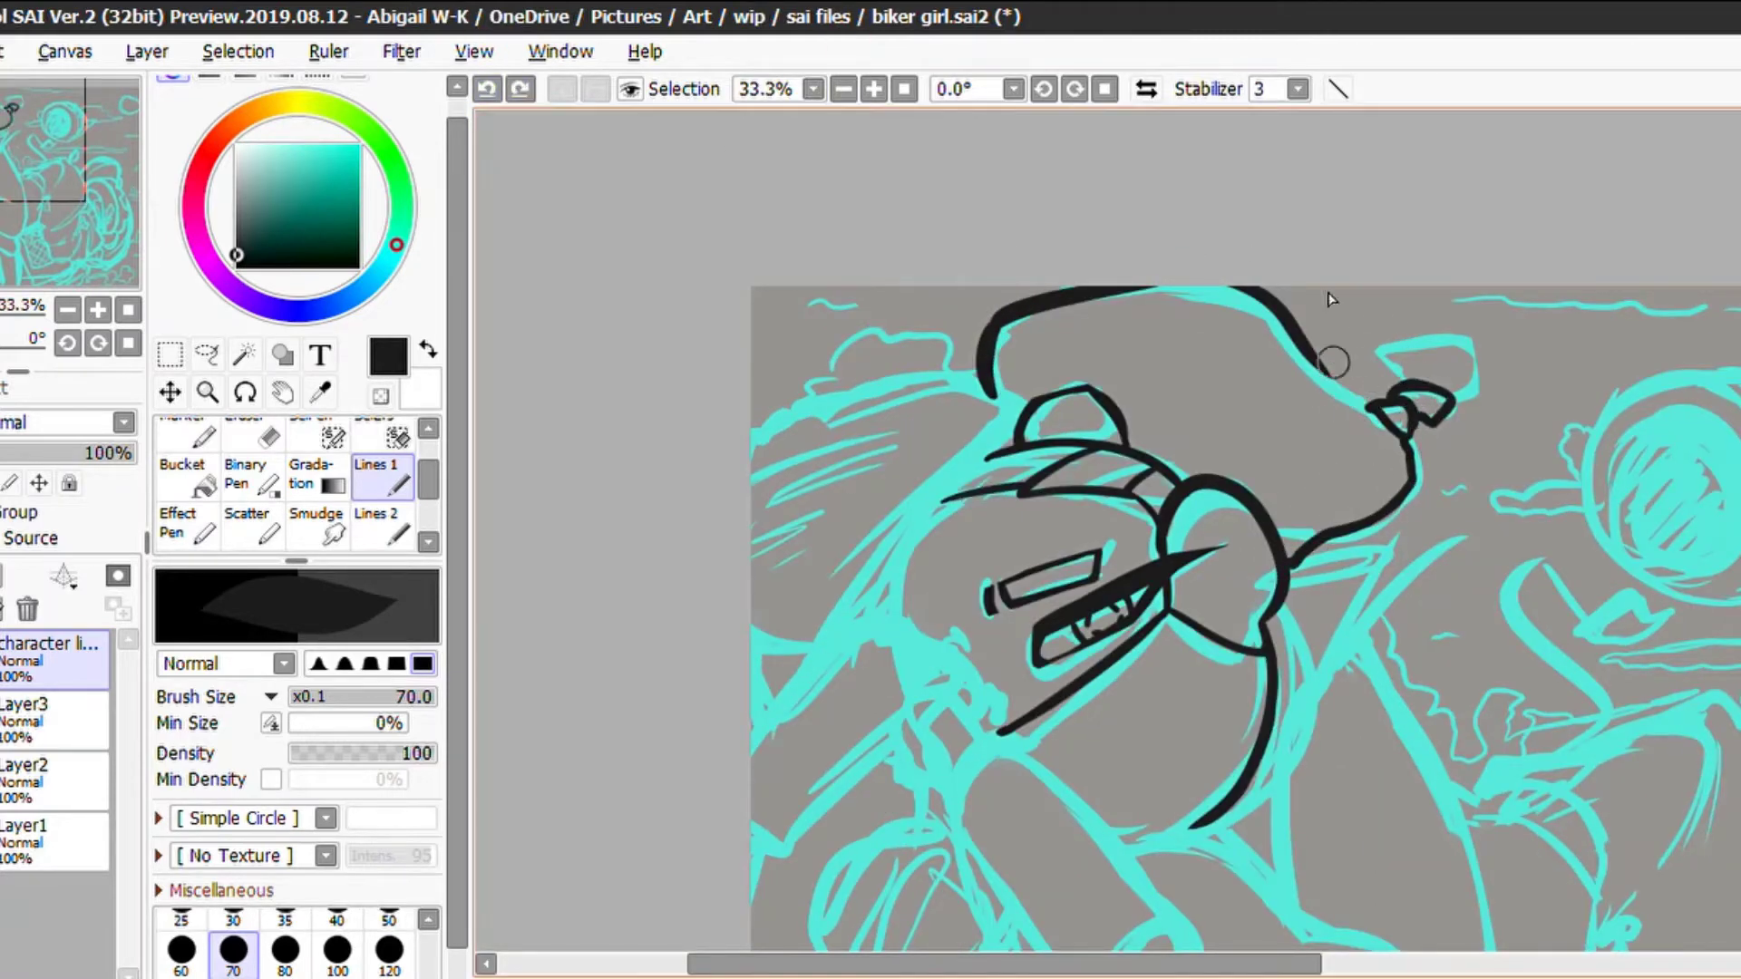
Erase the contour just below the knot and redraw it as a fuller curve following the sketch
{"action": "key", "text": "e"}
{"action": "scroll", "coordinate": [1321, 318], "scroll_direction": "up", "scroll_amount": 3}
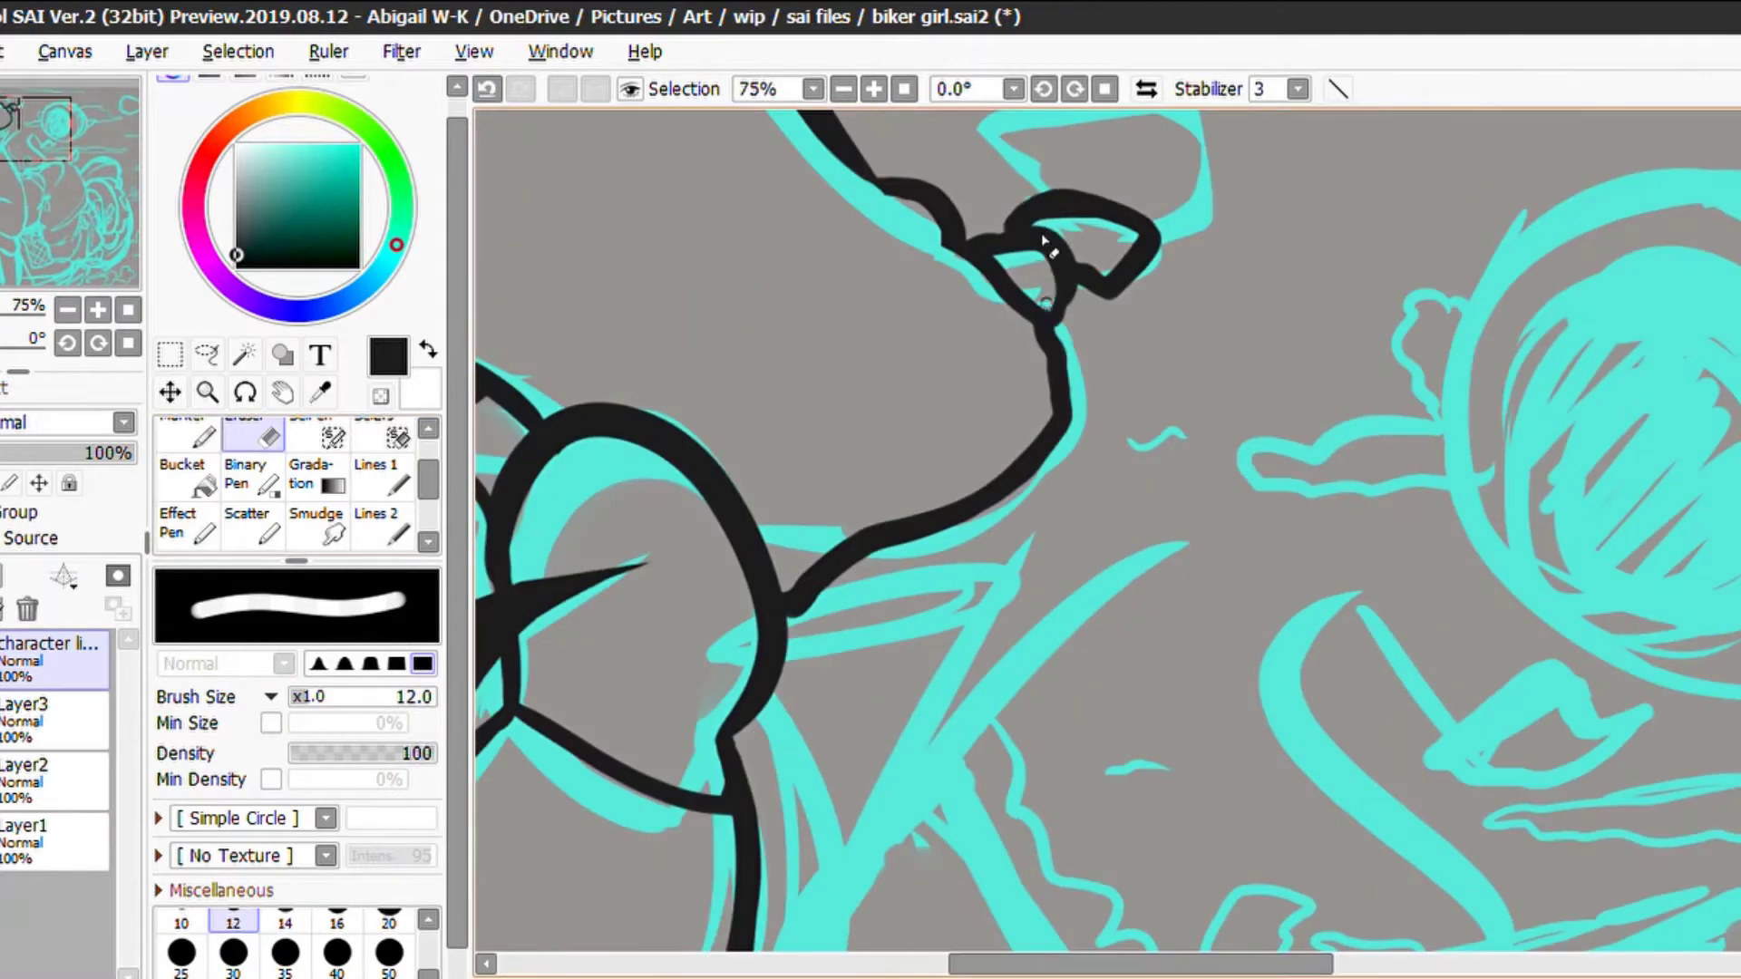
{"action": "left_click_drag", "start_coordinate": [1072, 337], "coordinate": [1057, 399]}
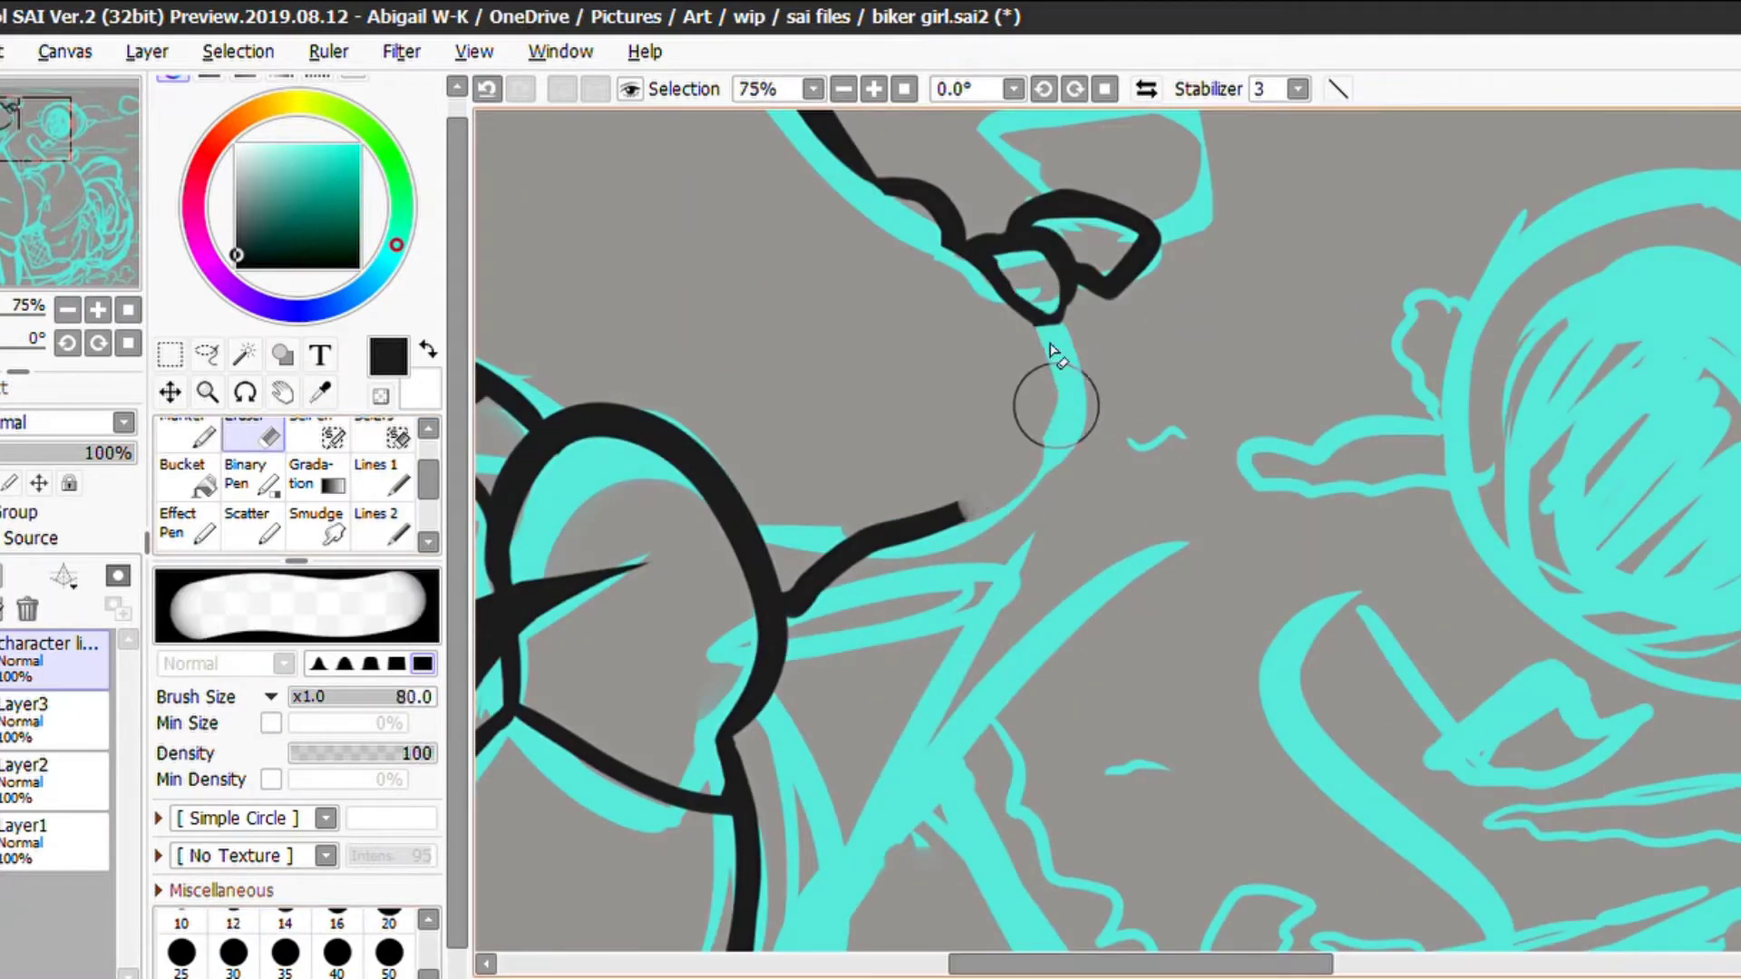
{"action": "key", "text": "e"}
{"action": "mouse_move", "coordinate": [952, 521]}
{"action": "left_mouse_down"}
{"action": "mouse_move", "coordinate": [1107, 436]}
{"action": "mouse_move", "coordinate": [1030, 303]}
{"action": "mouse_move", "coordinate": [1048, 291]}
{"action": "left_mouse_up"}
Refine the knot by inking its extra small lobe and cleaning the overlapping strokes
{"action": "scroll", "coordinate": [1047, 290], "scroll_direction": "up", "scroll_amount": 2}
{"action": "scroll", "coordinate": [1047, 290], "scroll_direction": "up", "scroll_amount": 1}
{"action": "mouse_move", "coordinate": [1169, 385]}
{"action": "left_mouse_down"}
{"action": "mouse_move", "coordinate": [1018, 311]}
{"action": "mouse_move", "coordinate": [1146, 381]}
{"action": "left_mouse_up"}
{"action": "key", "text": "e"}
Ink the sweeping collar line, the back edge of the upper arm and the shoulder crease
{"action": "scroll", "coordinate": [843, 474], "scroll_direction": "down", "scroll_amount": 4}
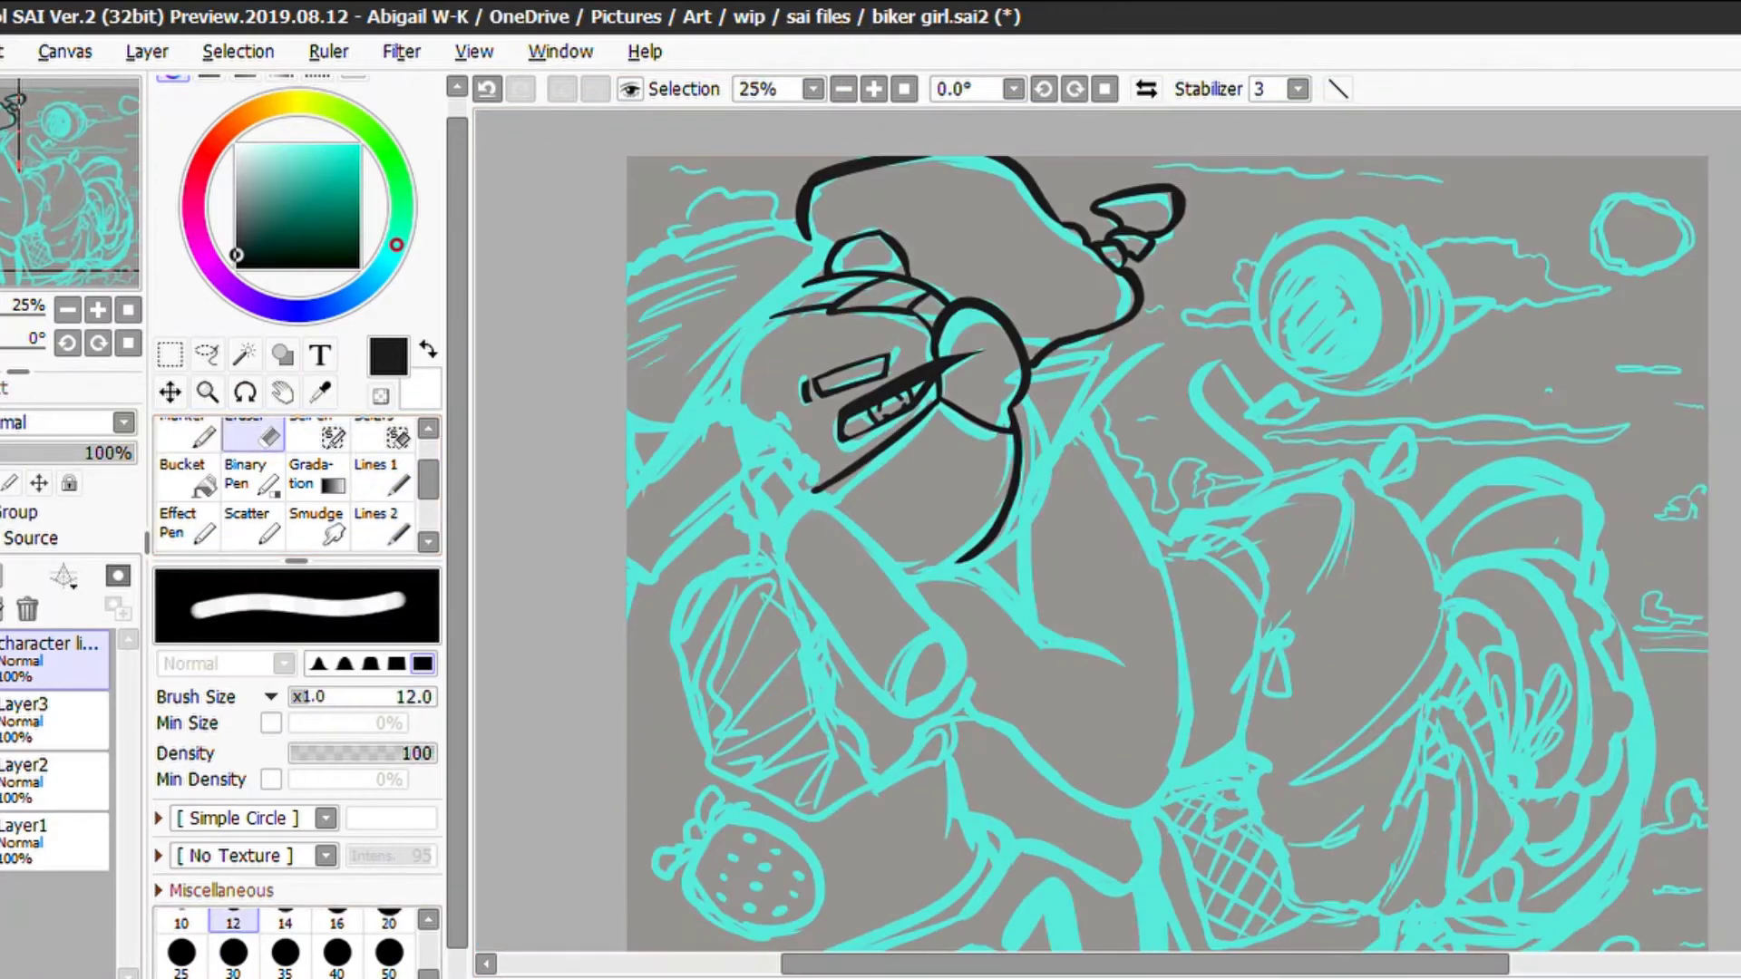
{"action": "scroll", "coordinate": [843, 473], "scroll_direction": "up", "scroll_amount": 1}
{"action": "key", "text": "e"}
{"action": "mouse_move", "coordinate": [997, 276]}
{"action": "left_mouse_down"}
{"action": "mouse_move", "coordinate": [827, 453]}
{"action": "mouse_move", "coordinate": [807, 653]}
{"action": "left_mouse_up"}
{"action": "left_click_drag", "start_coordinate": [897, 390], "coordinate": [956, 838]}
{"action": "scroll", "coordinate": [957, 838], "scroll_direction": "up", "scroll_amount": 1}
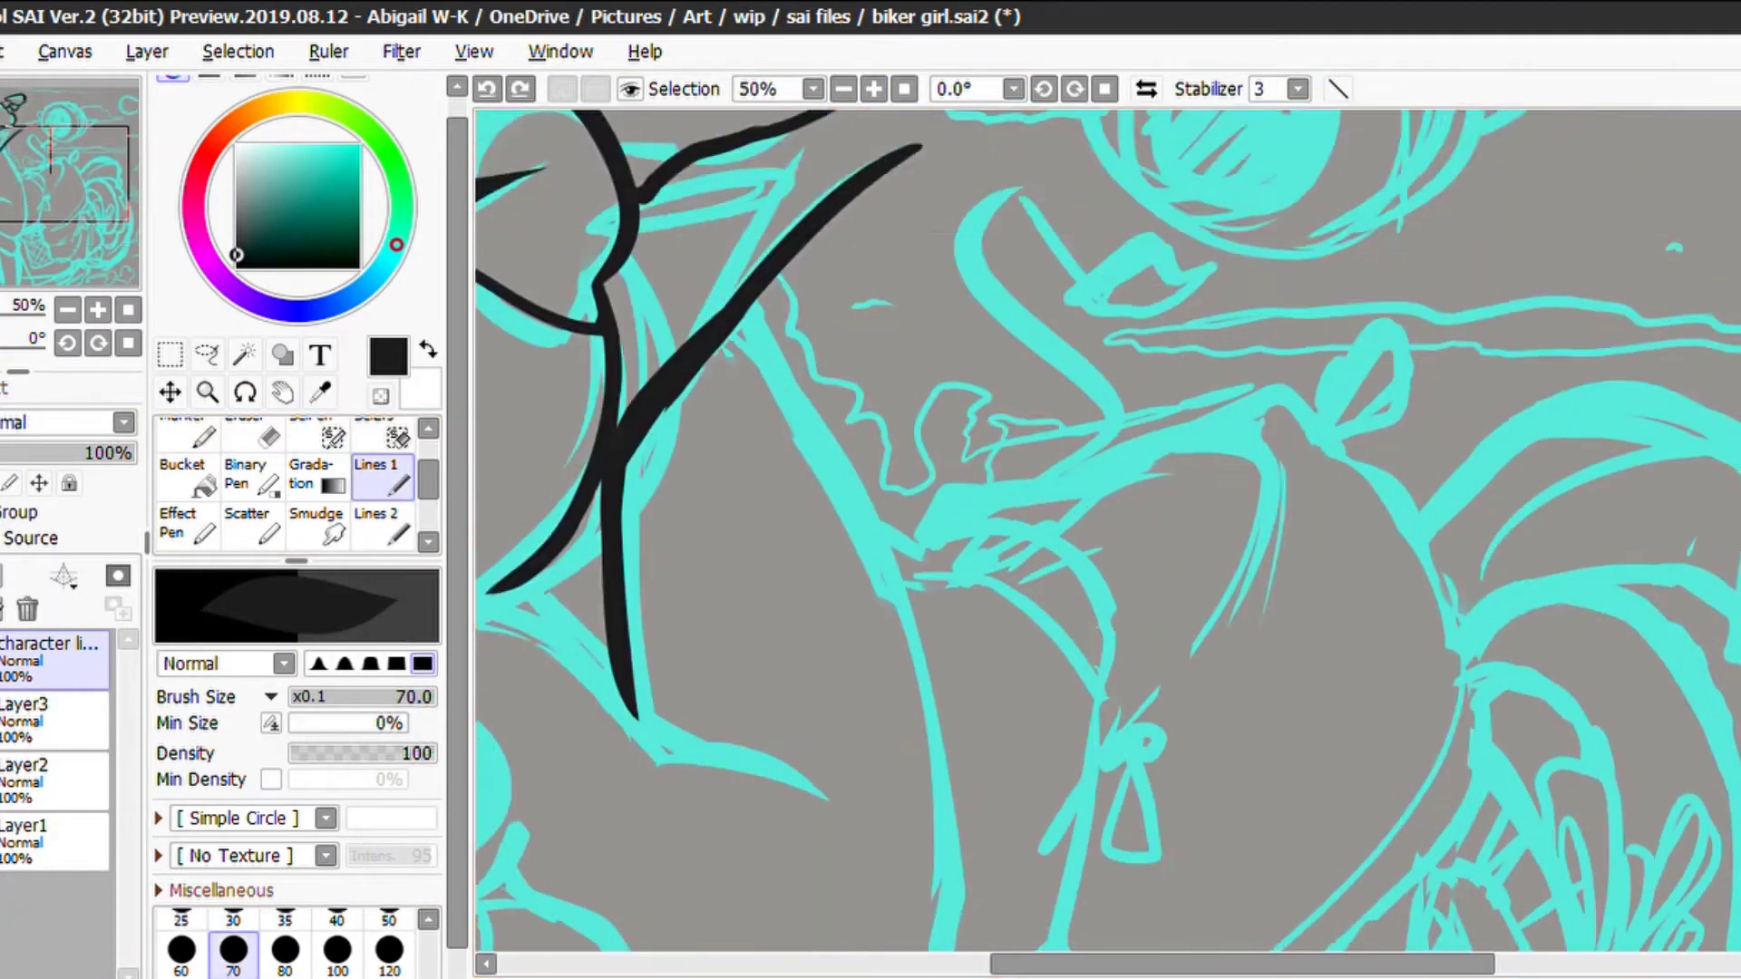
{"action": "scroll", "coordinate": [1127, 933], "scroll_direction": "down", "scroll_amount": 3}
{"action": "left_click_drag", "start_coordinate": [1070, 462], "coordinate": [635, 279]}
Ink the underside of the forearm so that it curves around the elbow into the upper arm's back edge
{"action": "key", "text": "e"}
{"action": "key", "text": "e"}
{"action": "left_click_drag", "start_coordinate": [725, 569], "coordinate": [1104, 780]}
{"action": "key", "text": "ctrl+z"}
{"action": "mouse_move", "coordinate": [726, 568]}
{"action": "left_mouse_down"}
{"action": "mouse_move", "coordinate": [1077, 765]}
{"action": "mouse_move", "coordinate": [864, 606]}
{"action": "mouse_move", "coordinate": [1130, 713]}
{"action": "mouse_move", "coordinate": [1169, 607]}
{"action": "left_mouse_up"}
{"action": "key", "text": "e"}
{"action": "key", "text": "e"}
Ink the angular outline at the end of the forearm, joining it to the arm's underside
{"action": "scroll", "coordinate": [1057, 863], "scroll_direction": "left", "scroll_amount": 3}
{"action": "mouse_move", "coordinate": [632, 428]}
{"action": "left_mouse_down"}
{"action": "mouse_move", "coordinate": [652, 404]}
{"action": "mouse_move", "coordinate": [691, 606]}
{"action": "left_mouse_up"}
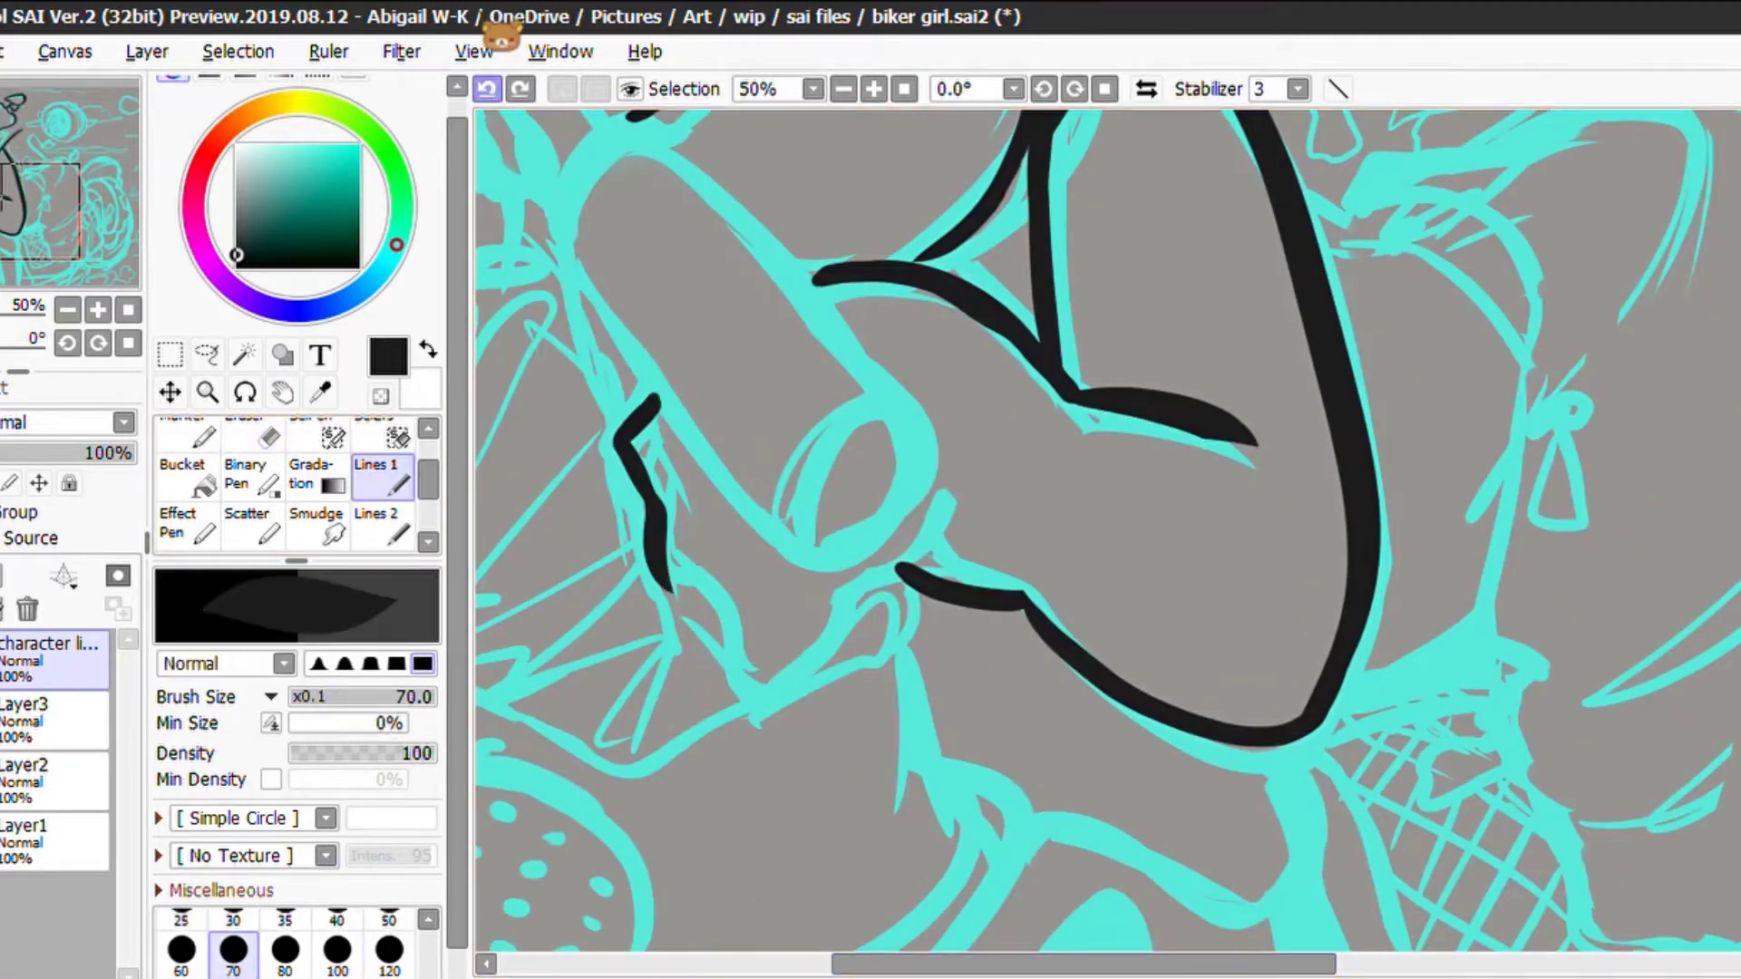
{"action": "mouse_move", "coordinate": [648, 399]}
{"action": "left_mouse_down"}
{"action": "mouse_move", "coordinate": [692, 601]}
{"action": "mouse_move", "coordinate": [628, 644]}
{"action": "mouse_move", "coordinate": [810, 664]}
{"action": "left_mouse_up"}
{"action": "left_click_drag", "start_coordinate": [959, 573], "coordinate": [770, 676]}
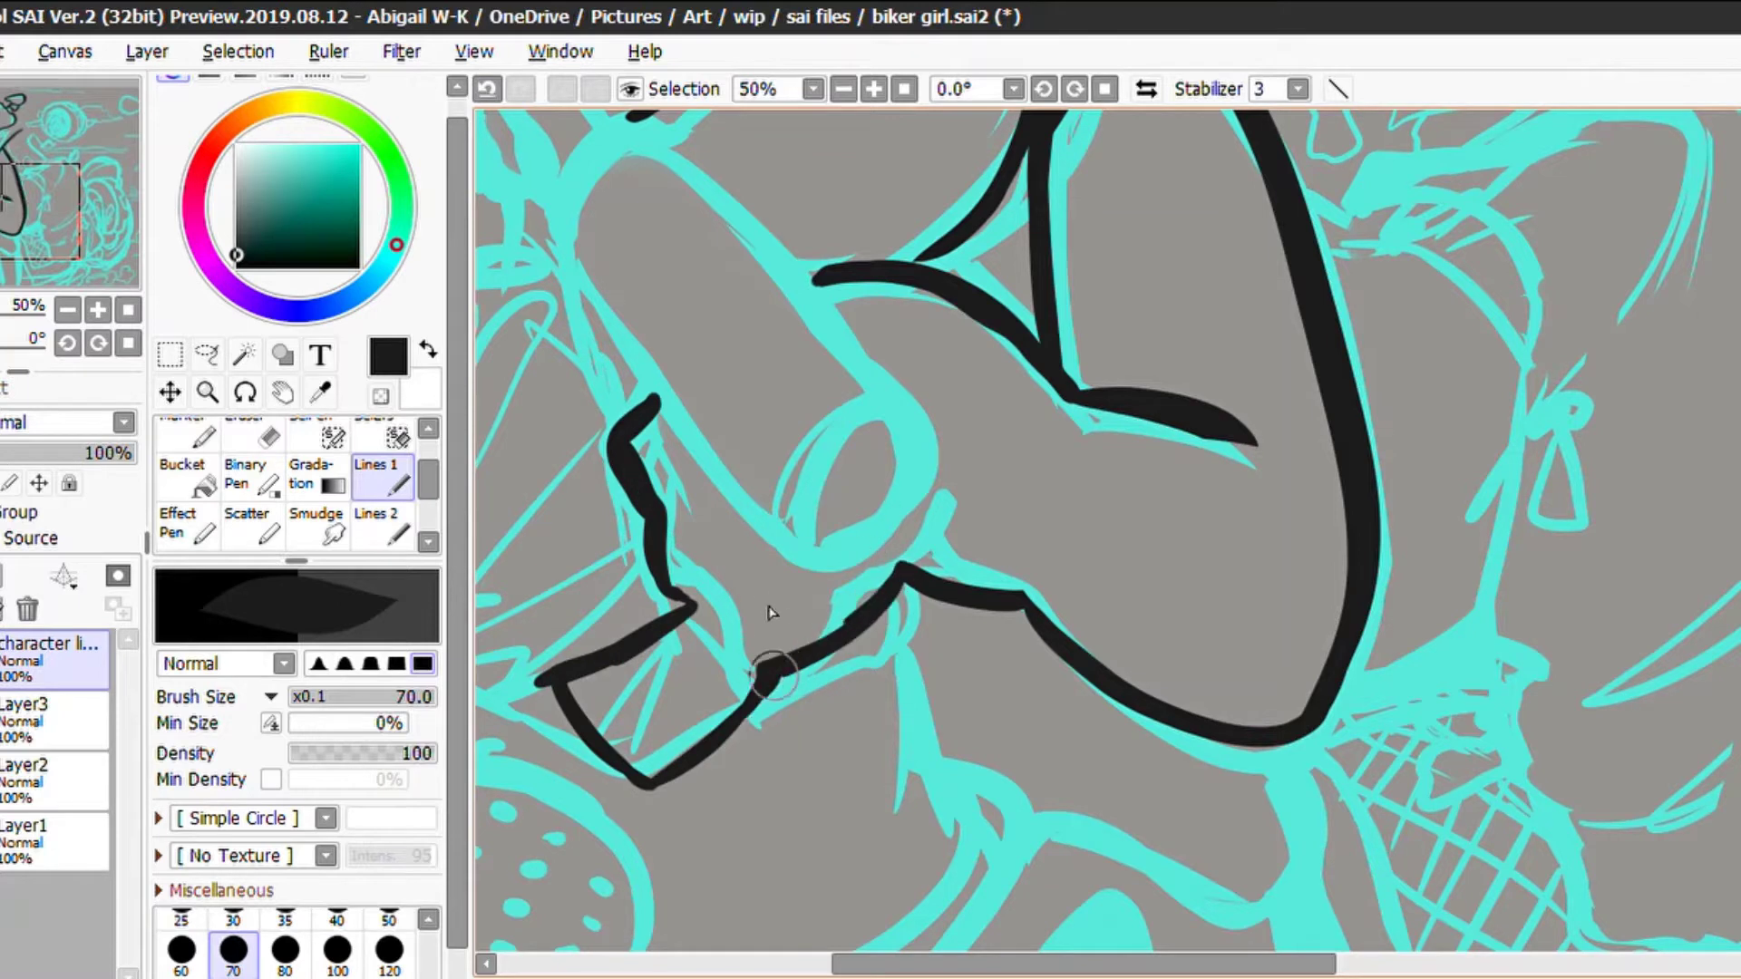
Rework the forearm's underside near the wrist and thin the angular outline with the Eraser at size 40
{"action": "key", "text": "e"}
{"action": "mouse_move", "coordinate": [947, 585]}
{"action": "left_mouse_down"}
{"action": "mouse_move", "coordinate": [893, 576]}
{"action": "mouse_move", "coordinate": [781, 664]}
{"action": "mouse_move", "coordinate": [555, 681]}
{"action": "left_mouse_up"}
{"action": "key", "text": "e"}
{"action": "key", "text": "e"}
{"action": "left_click_drag", "start_coordinate": [907, 582], "coordinate": [807, 625]}
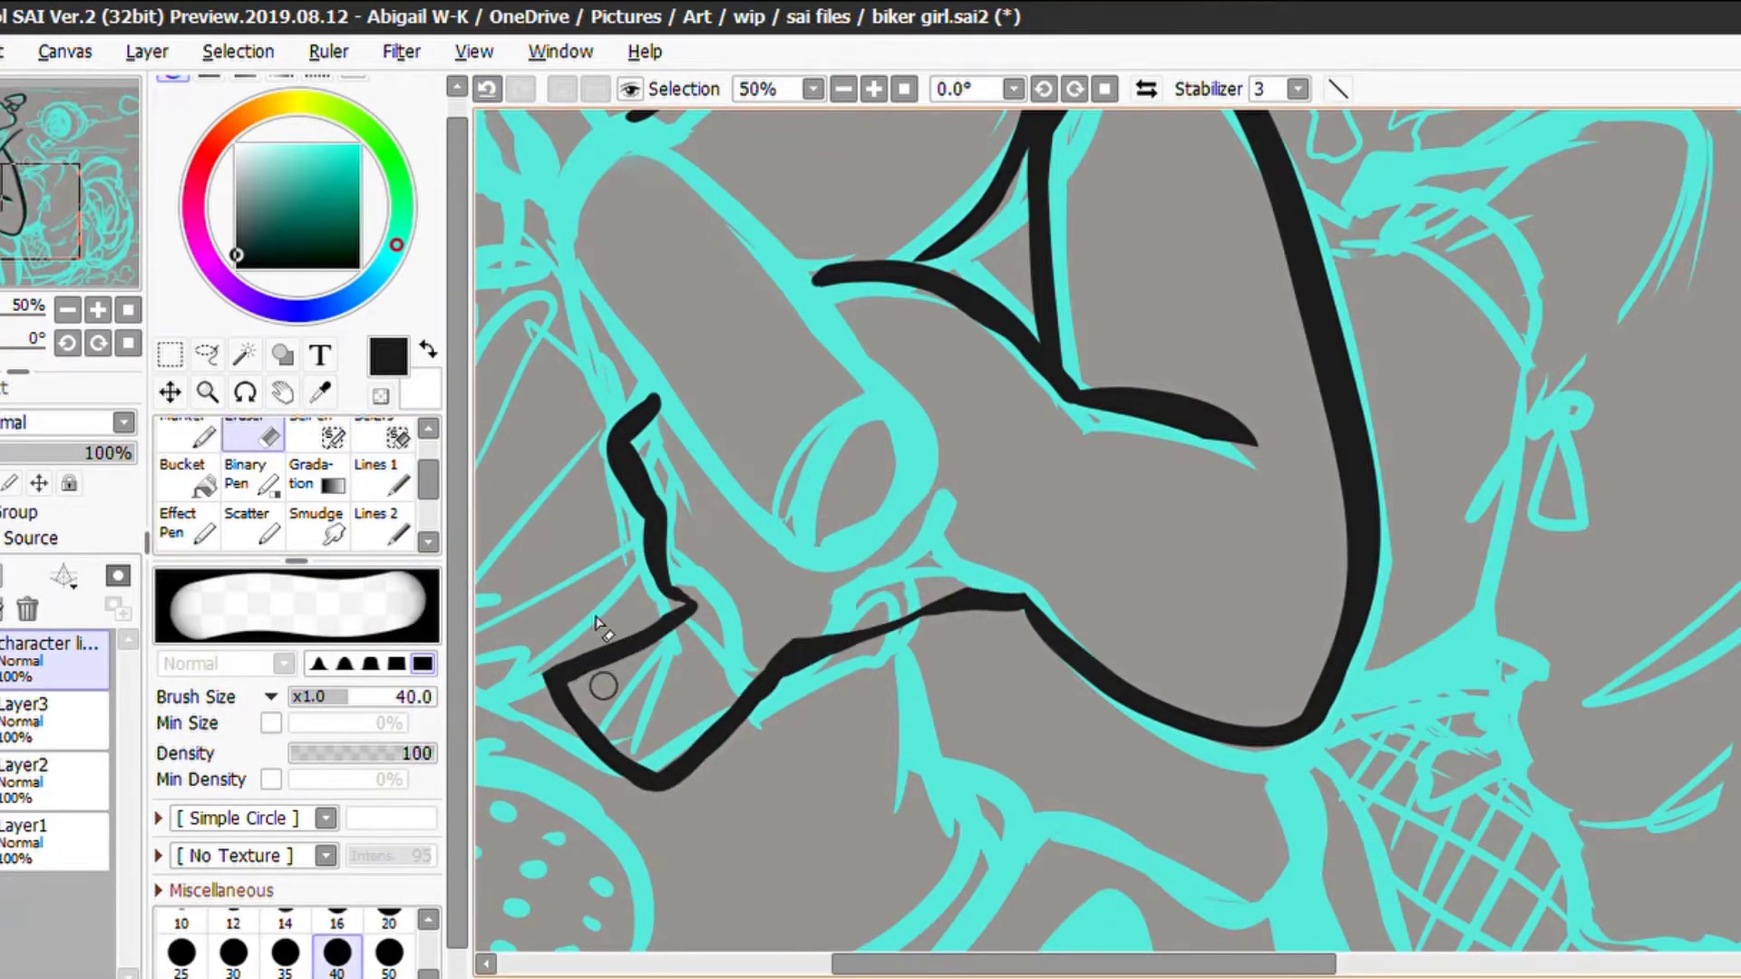
{"action": "key", "text": "e"}
{"action": "key", "text": "e"}
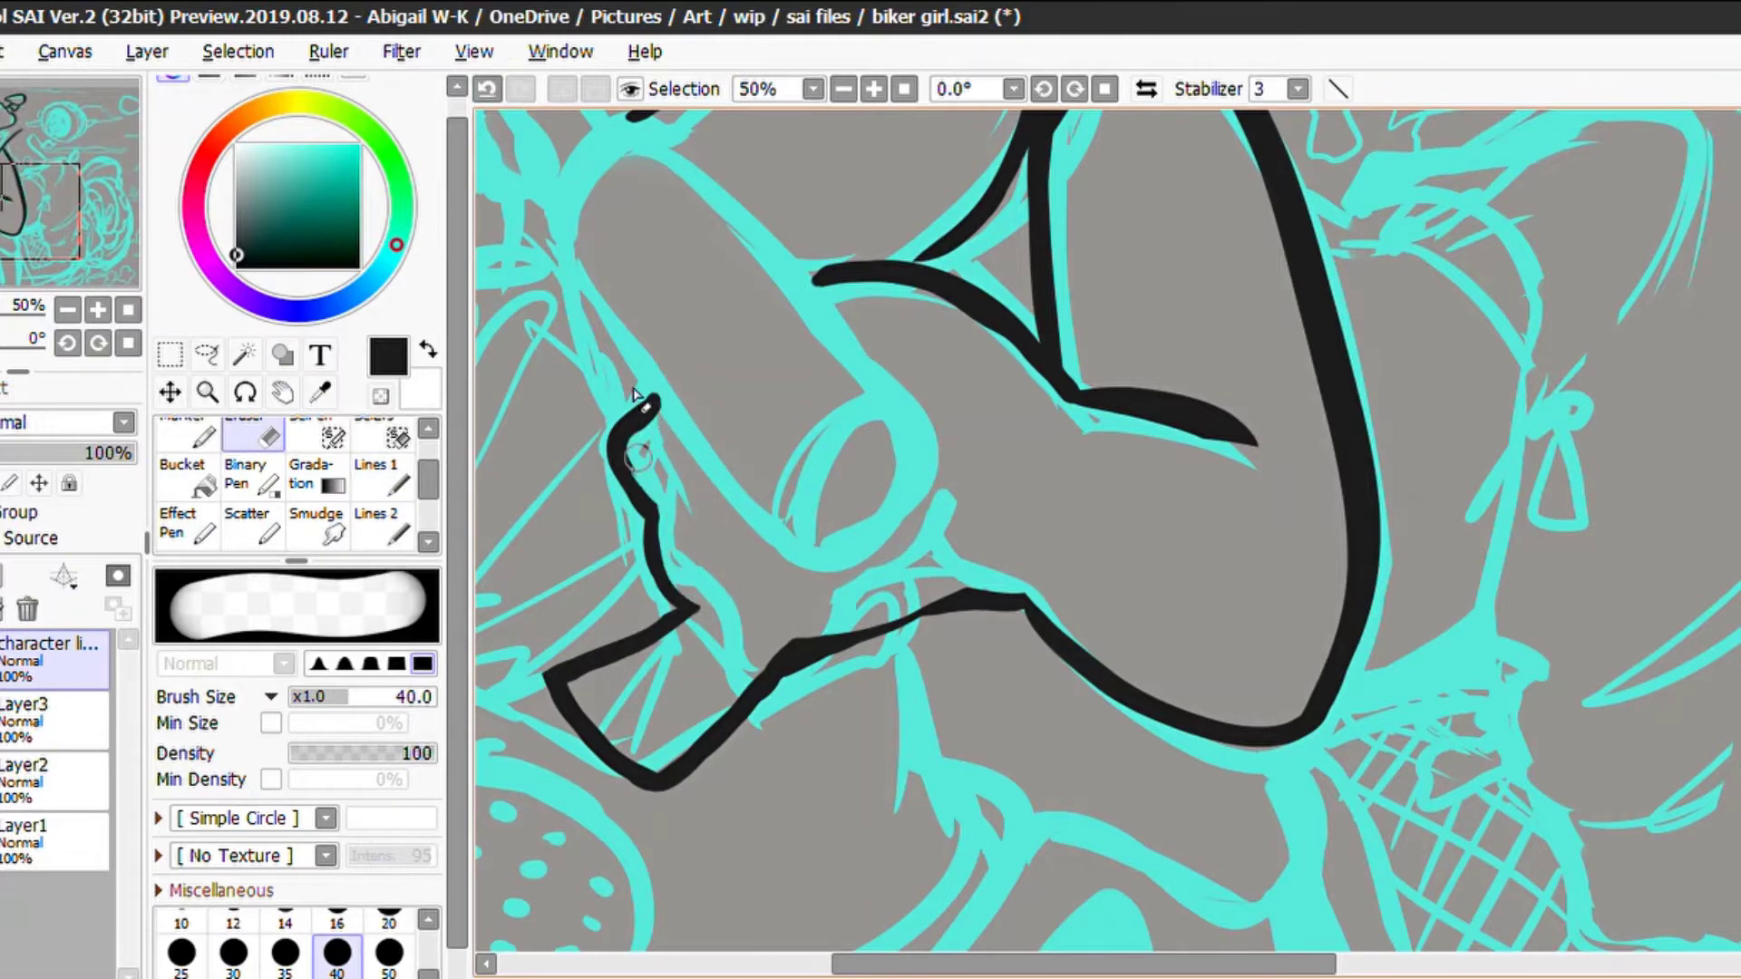
{"action": "key", "text": "e"}
Ink the hip contour and the hatched band at the waist, trimming the strokes with the Eraser at size 25
{"action": "scroll", "coordinate": [933, 602], "scroll_direction": "down", "scroll_amount": 4}
{"action": "scroll", "coordinate": [1052, 195], "scroll_direction": "up", "scroll_amount": 3}
{"action": "mouse_move", "coordinate": [952, 313]}
{"action": "left_mouse_down"}
{"action": "mouse_move", "coordinate": [1084, 260]}
{"action": "mouse_move", "coordinate": [1257, 238]}
{"action": "mouse_move", "coordinate": [1351, 462]}
{"action": "mouse_move", "coordinate": [1342, 508]}
{"action": "left_mouse_up"}
{"action": "mouse_move", "coordinate": [1088, 458]}
{"action": "left_mouse_down"}
{"action": "mouse_move", "coordinate": [948, 304]}
{"action": "mouse_move", "coordinate": [1094, 370]}
{"action": "left_mouse_up"}
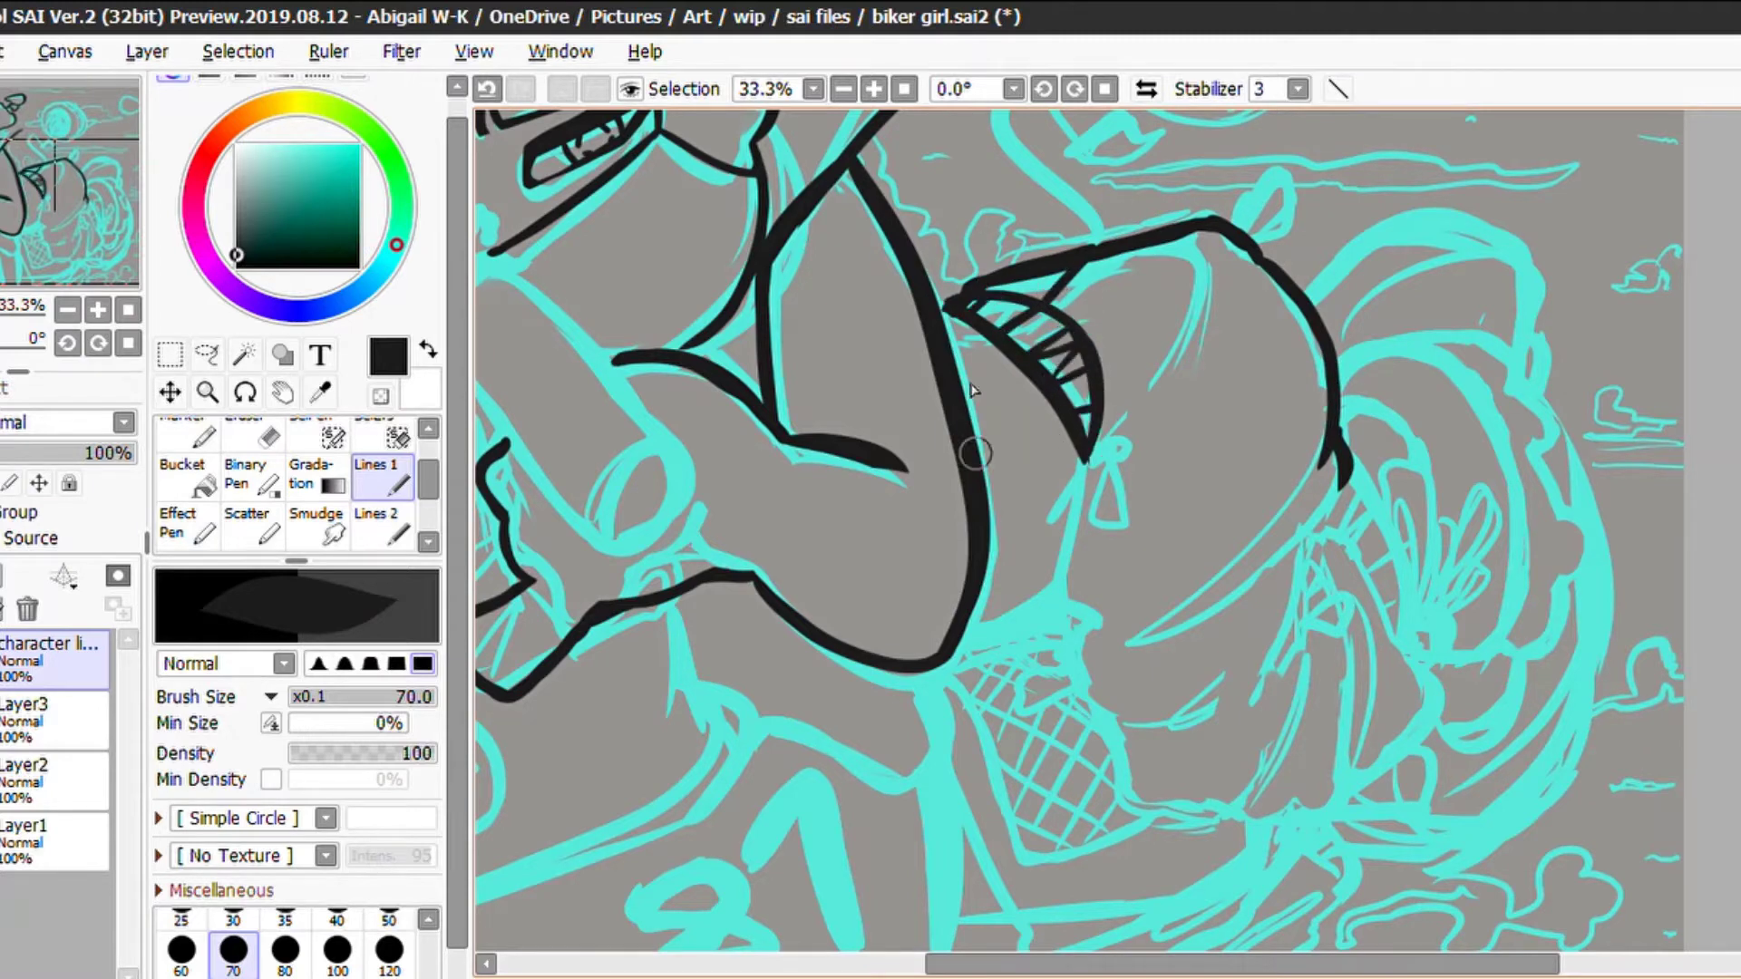
{"action": "key", "text": "e"}
{"action": "key", "text": "bracketleft"}
{"action": "key", "text": "bracketleft"}
{"action": "key", "text": "bracketleft"}
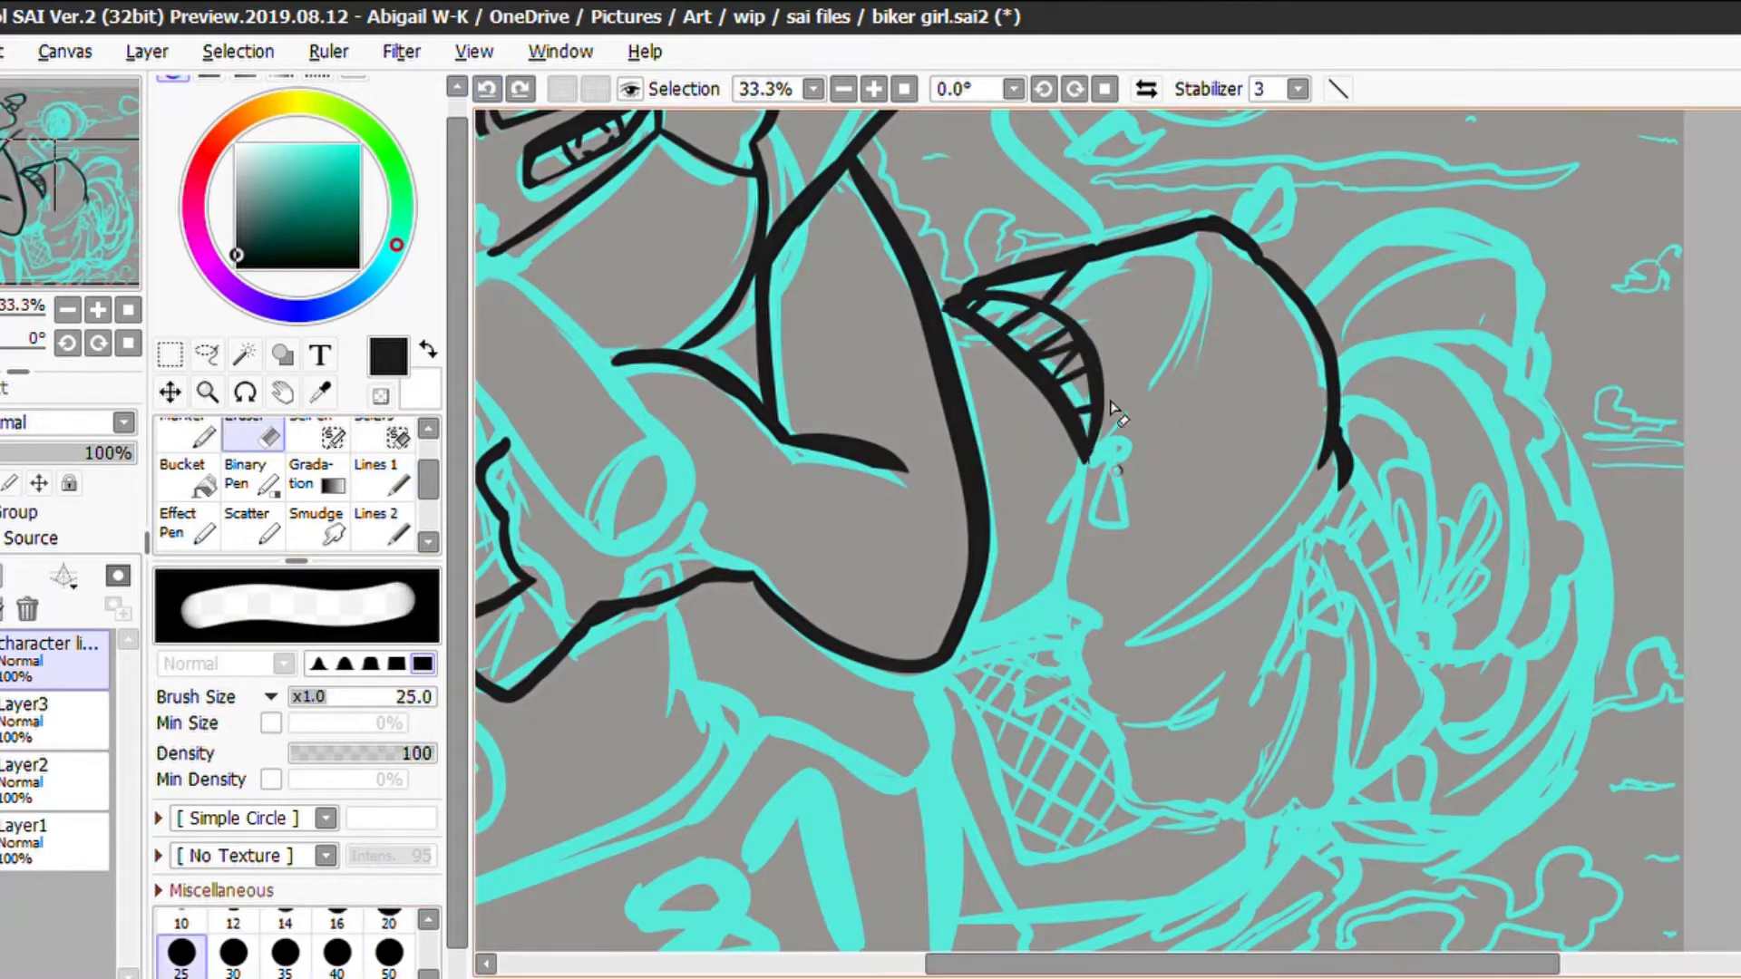
Ink the outline of the folded leg below the hip, with its dividing line and long diagonal creases
{"action": "key", "text": "n"}
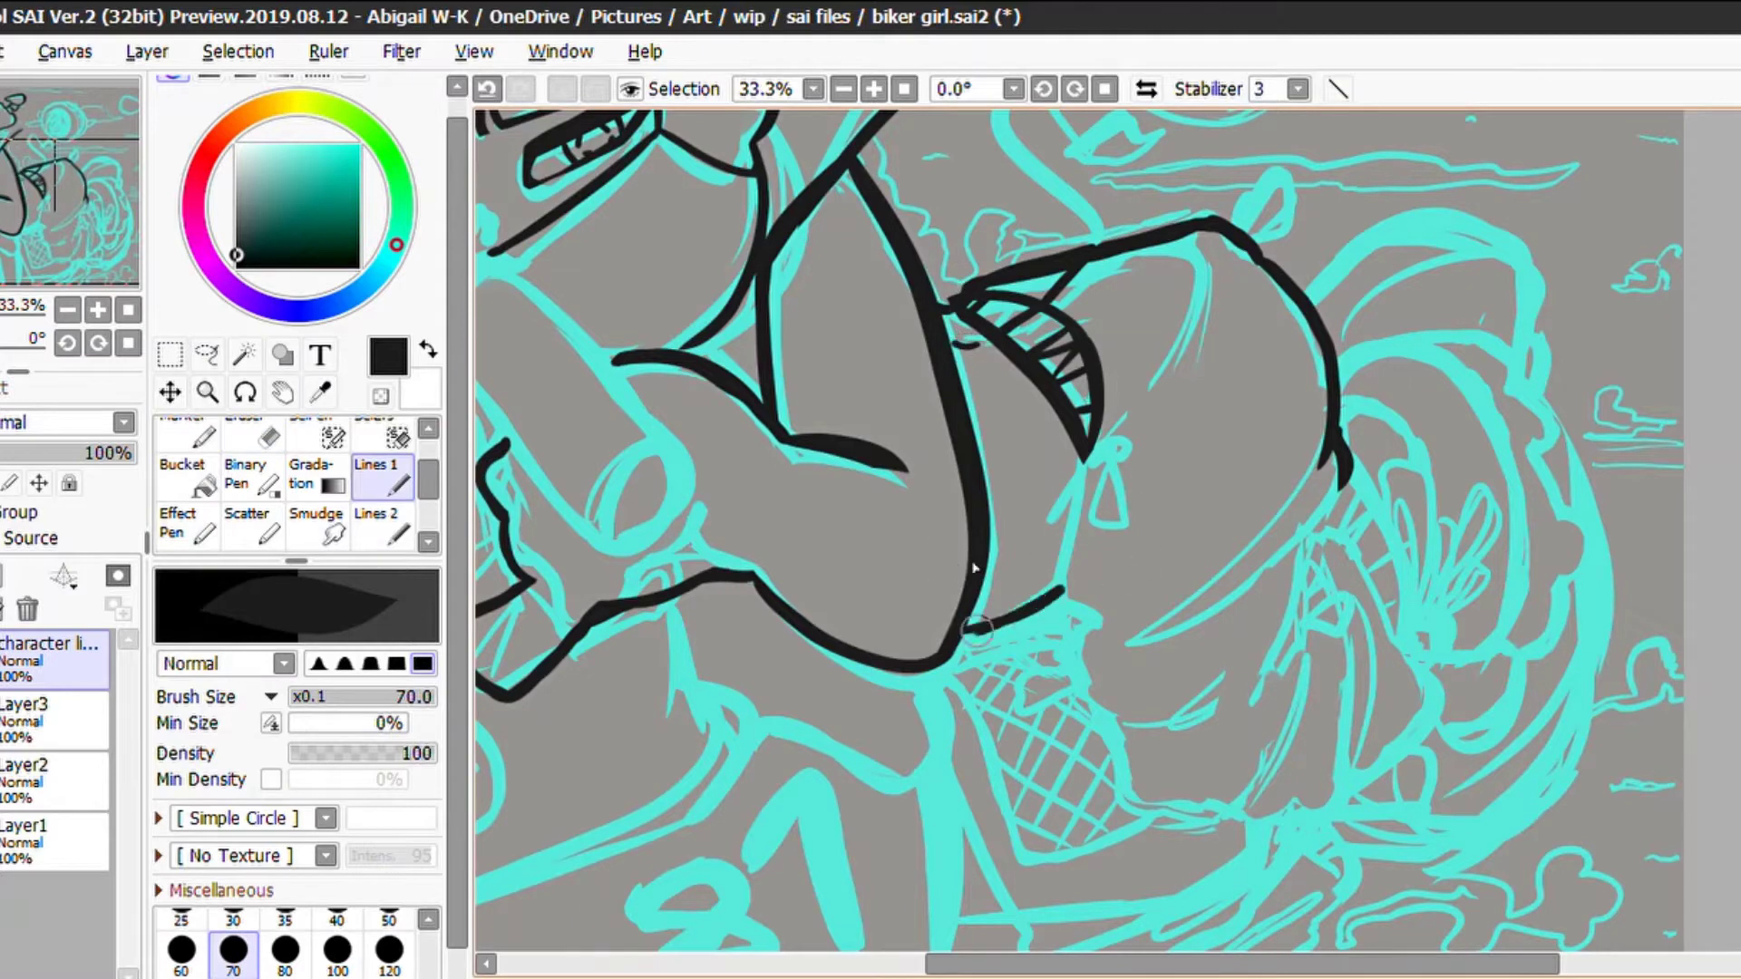
{"action": "mouse_move", "coordinate": [1088, 449]}
{"action": "left_mouse_down"}
{"action": "mouse_move", "coordinate": [1070, 625]}
{"action": "mouse_move", "coordinate": [1179, 798]}
{"action": "mouse_move", "coordinate": [1243, 805]}
{"action": "left_mouse_up"}
{"action": "mouse_move", "coordinate": [1296, 625]}
{"action": "left_mouse_down"}
{"action": "mouse_move", "coordinate": [1350, 784]}
{"action": "mouse_move", "coordinate": [1409, 668]}
{"action": "mouse_move", "coordinate": [1379, 672]}
{"action": "mouse_move", "coordinate": [1338, 531]}
{"action": "left_mouse_up"}
{"action": "left_click_drag", "start_coordinate": [1351, 494], "coordinate": [1256, 703]}
{"action": "key", "text": "ctrl+z"}
{"action": "left_click_drag", "start_coordinate": [1360, 462], "coordinate": [1265, 676]}
{"action": "left_click_drag", "start_coordinate": [1329, 603], "coordinate": [1270, 757]}
{"action": "key", "text": "ctrl+z"}
{"action": "left_click_drag", "start_coordinate": [1342, 458], "coordinate": [1124, 625]}
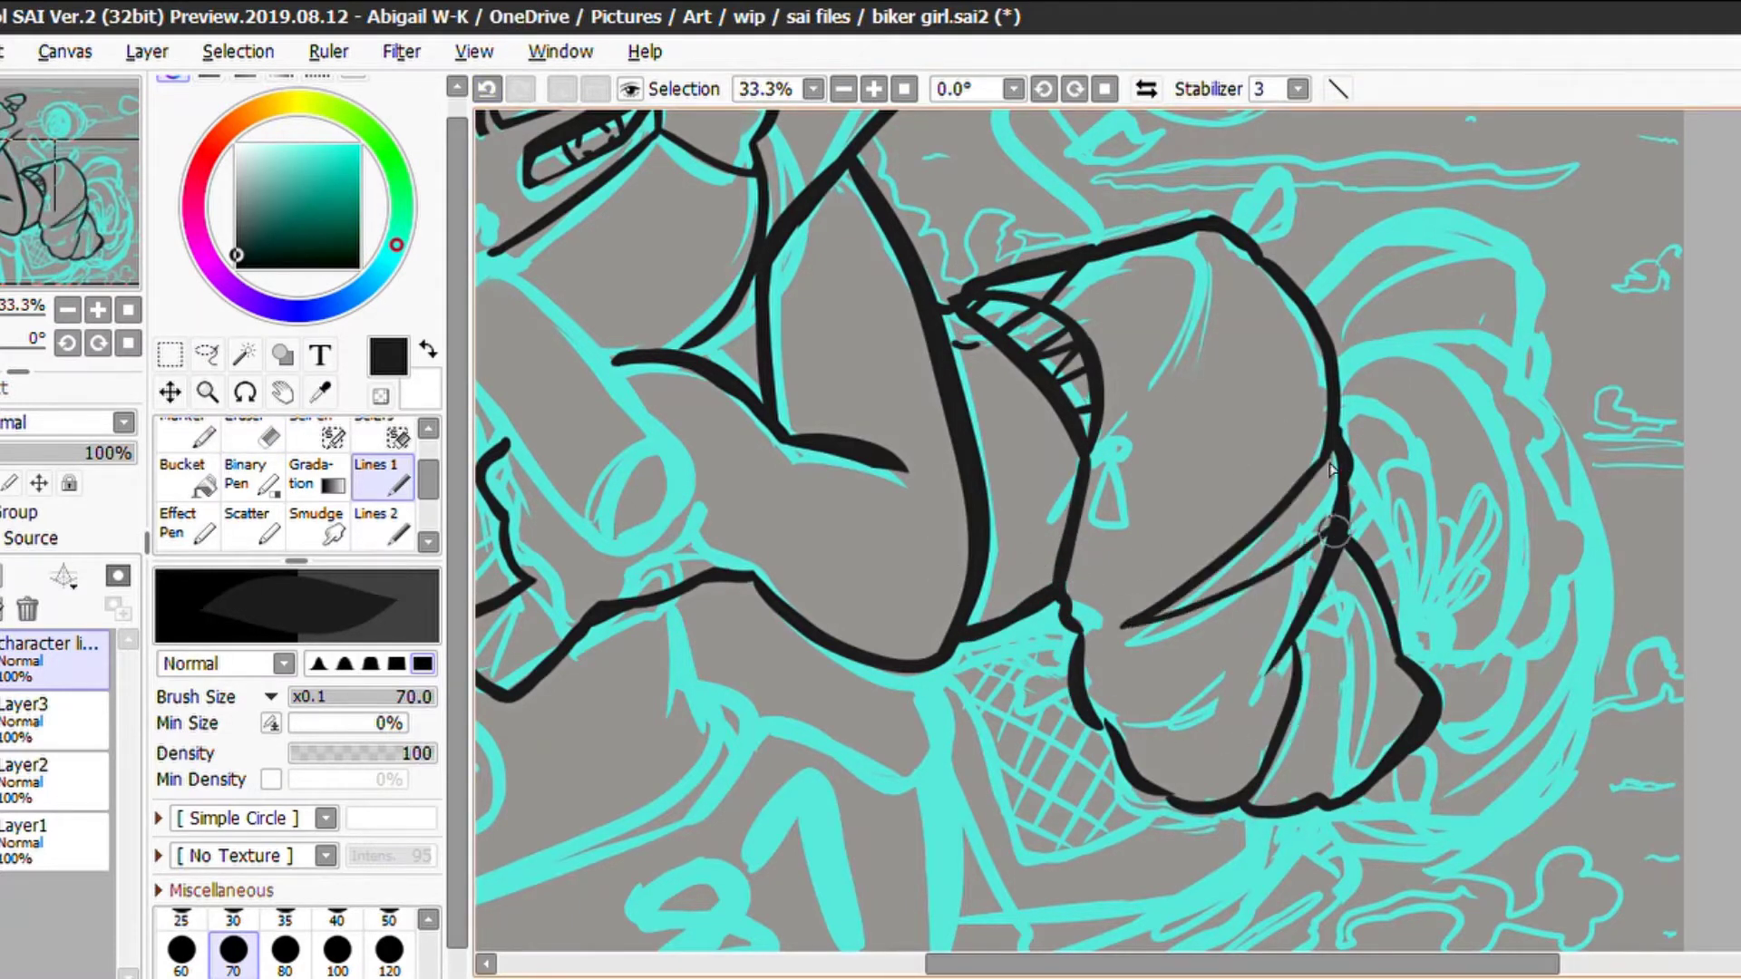
Ink the curved hip crease and the two dotted teardrop charms on the clothing
{"action": "left_click_drag", "start_coordinate": [1129, 446], "coordinate": [1206, 234]}
{"action": "left_click_drag", "start_coordinate": [1114, 454], "coordinate": [1113, 534]}
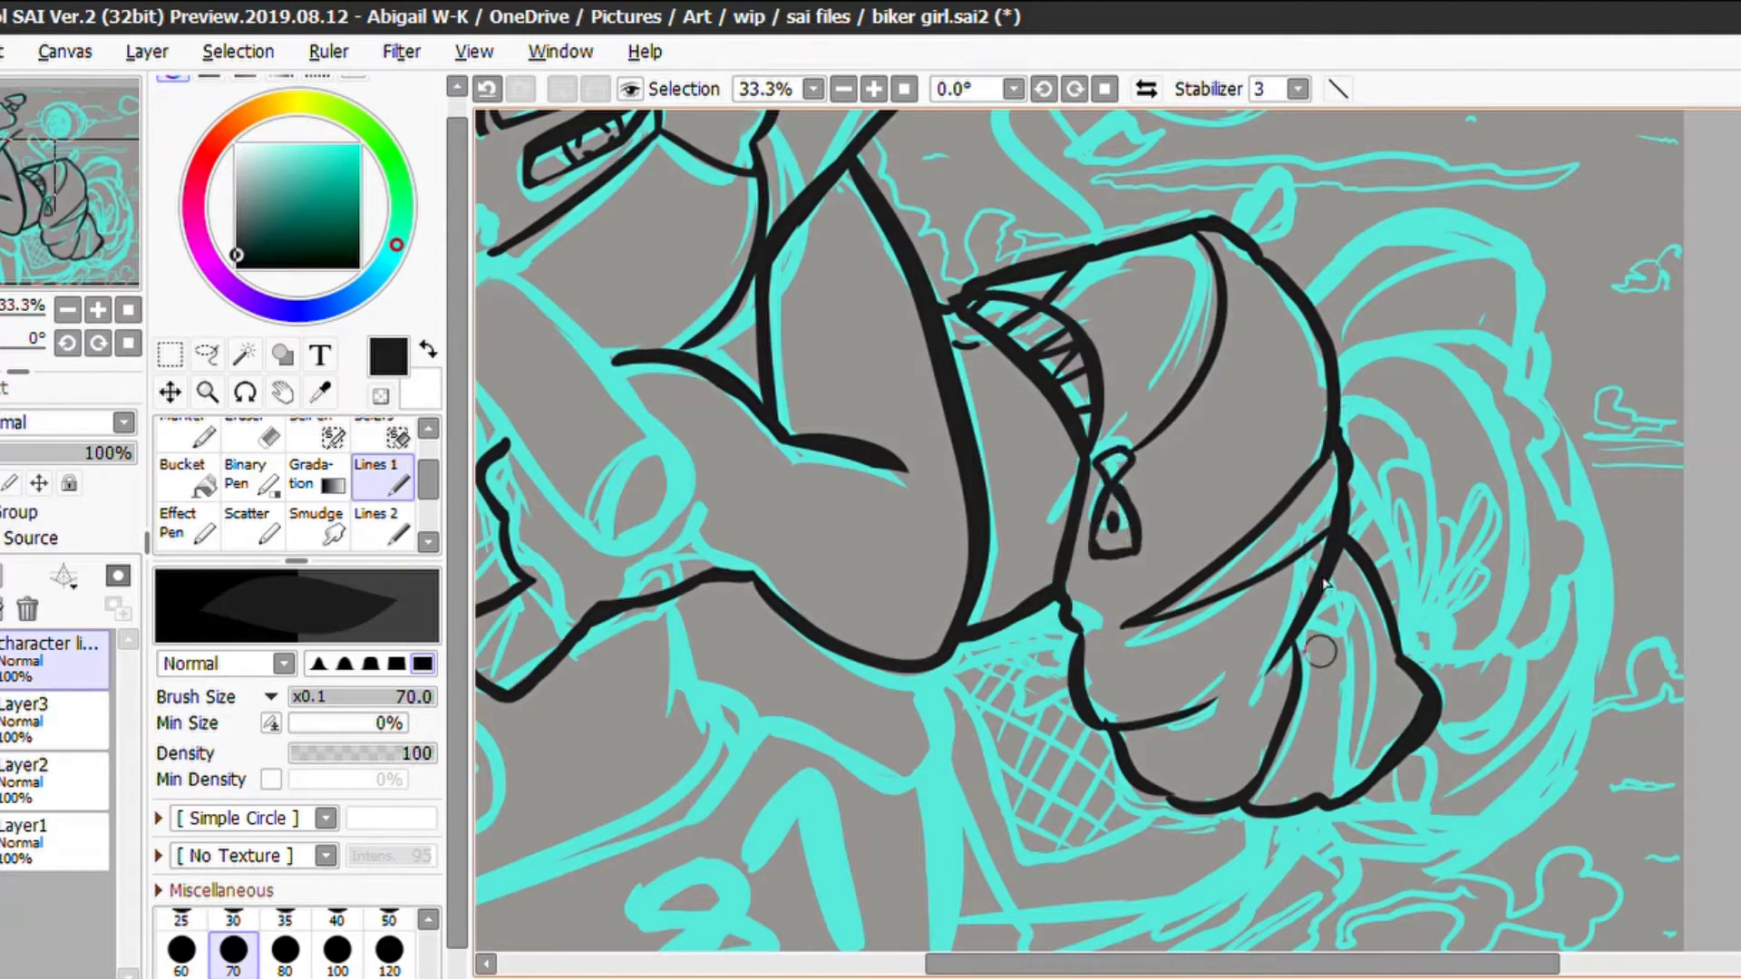
{"action": "mouse_move", "coordinate": [1292, 649]}
{"action": "left_mouse_down"}
{"action": "mouse_move", "coordinate": [1360, 590]}
{"action": "mouse_move", "coordinate": [1351, 635]}
{"action": "left_mouse_up"}
Ink the second hatched band and the scalloped shape behind the leg, including its inner curve
{"action": "scroll", "coordinate": [1306, 626], "scroll_direction": "down", "scroll_amount": 3}
{"action": "left_click_drag", "start_coordinate": [1351, 340], "coordinate": [1414, 458]}
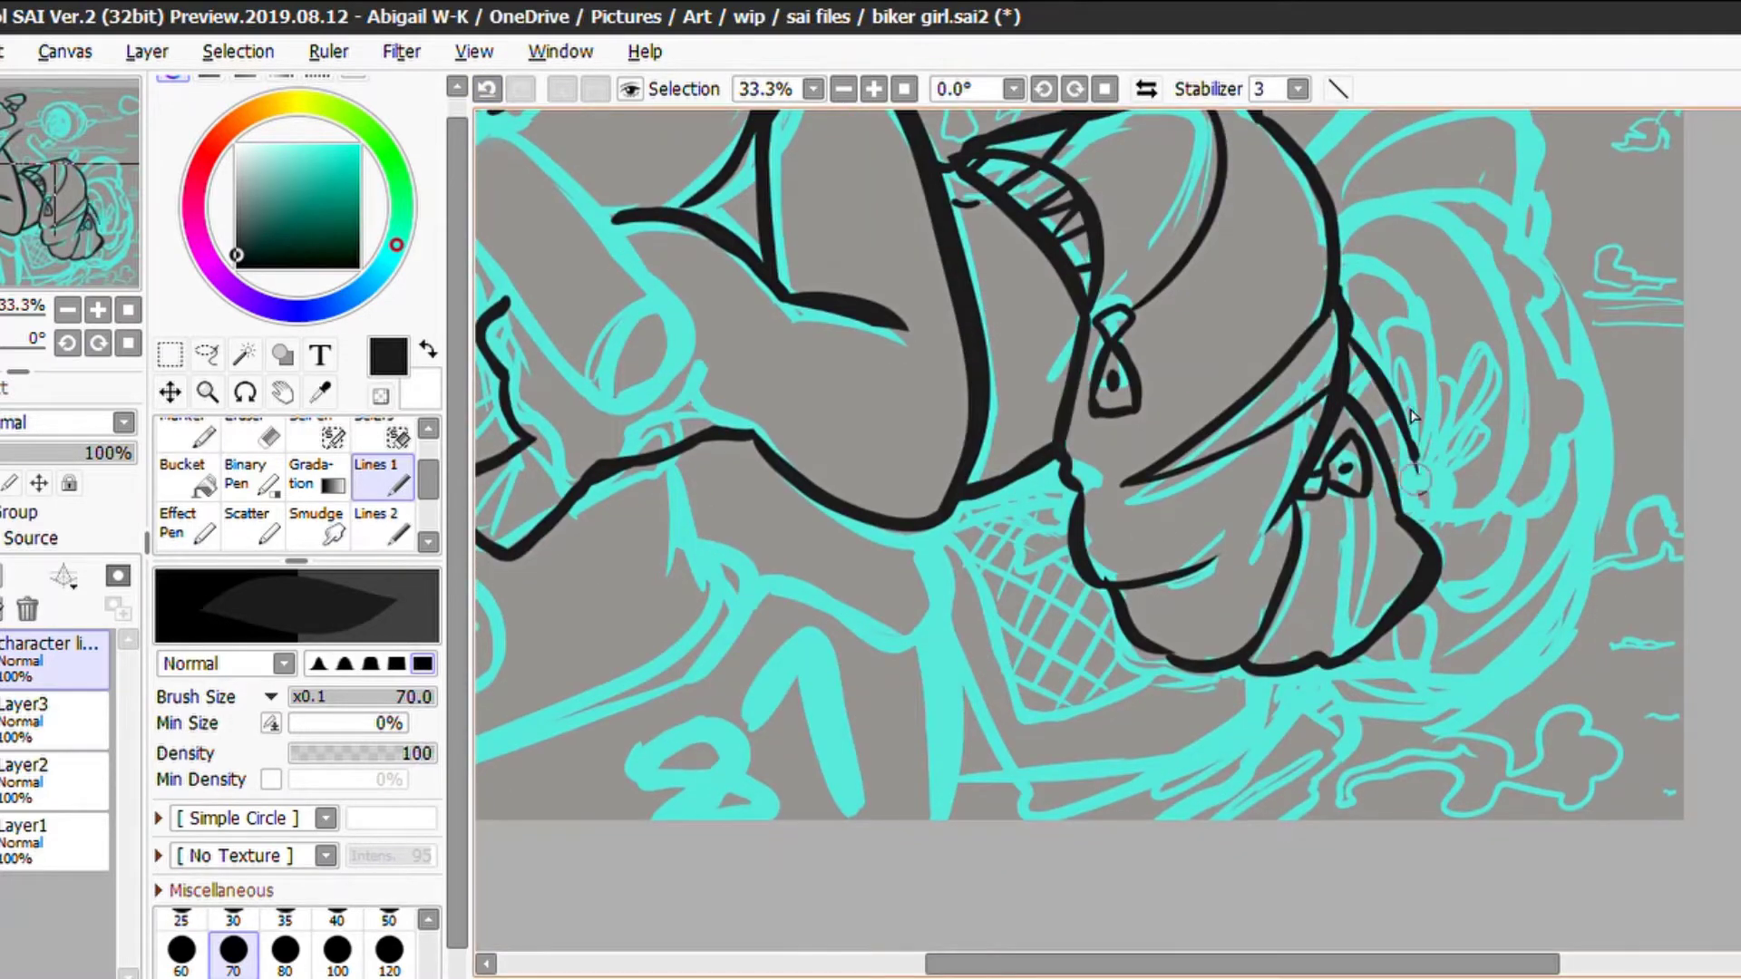
{"action": "scroll", "coordinate": [1450, 408], "scroll_direction": "up", "scroll_amount": 2}
{"action": "mouse_move", "coordinate": [1340, 304]}
{"action": "left_mouse_down"}
{"action": "mouse_move", "coordinate": [1541, 349]}
{"action": "mouse_move", "coordinate": [1582, 530]}
{"action": "mouse_move", "coordinate": [1531, 337]}
{"action": "left_mouse_up"}
{"action": "key", "text": "ctrl+z"}
{"action": "left_click_drag", "start_coordinate": [1410, 617], "coordinate": [1561, 535]}
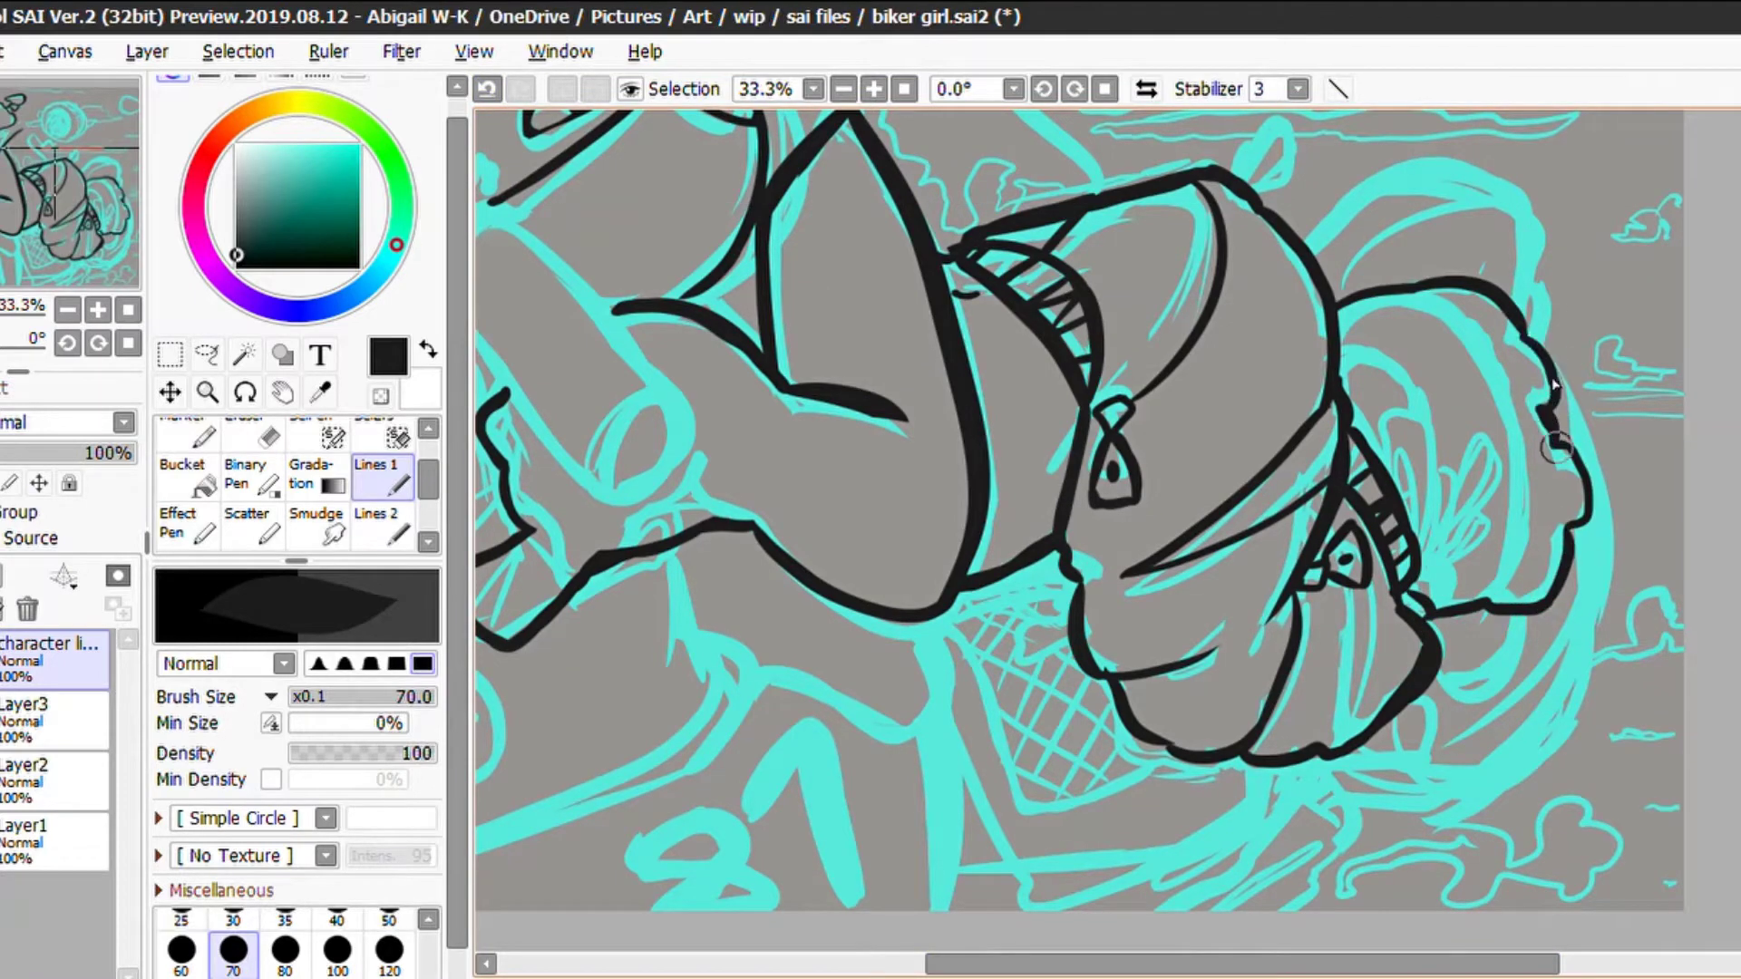
{"action": "mouse_move", "coordinate": [1414, 284]}
{"action": "left_mouse_down"}
{"action": "mouse_move", "coordinate": [1511, 395]}
{"action": "mouse_move", "coordinate": [1491, 579]}
{"action": "left_mouse_up"}
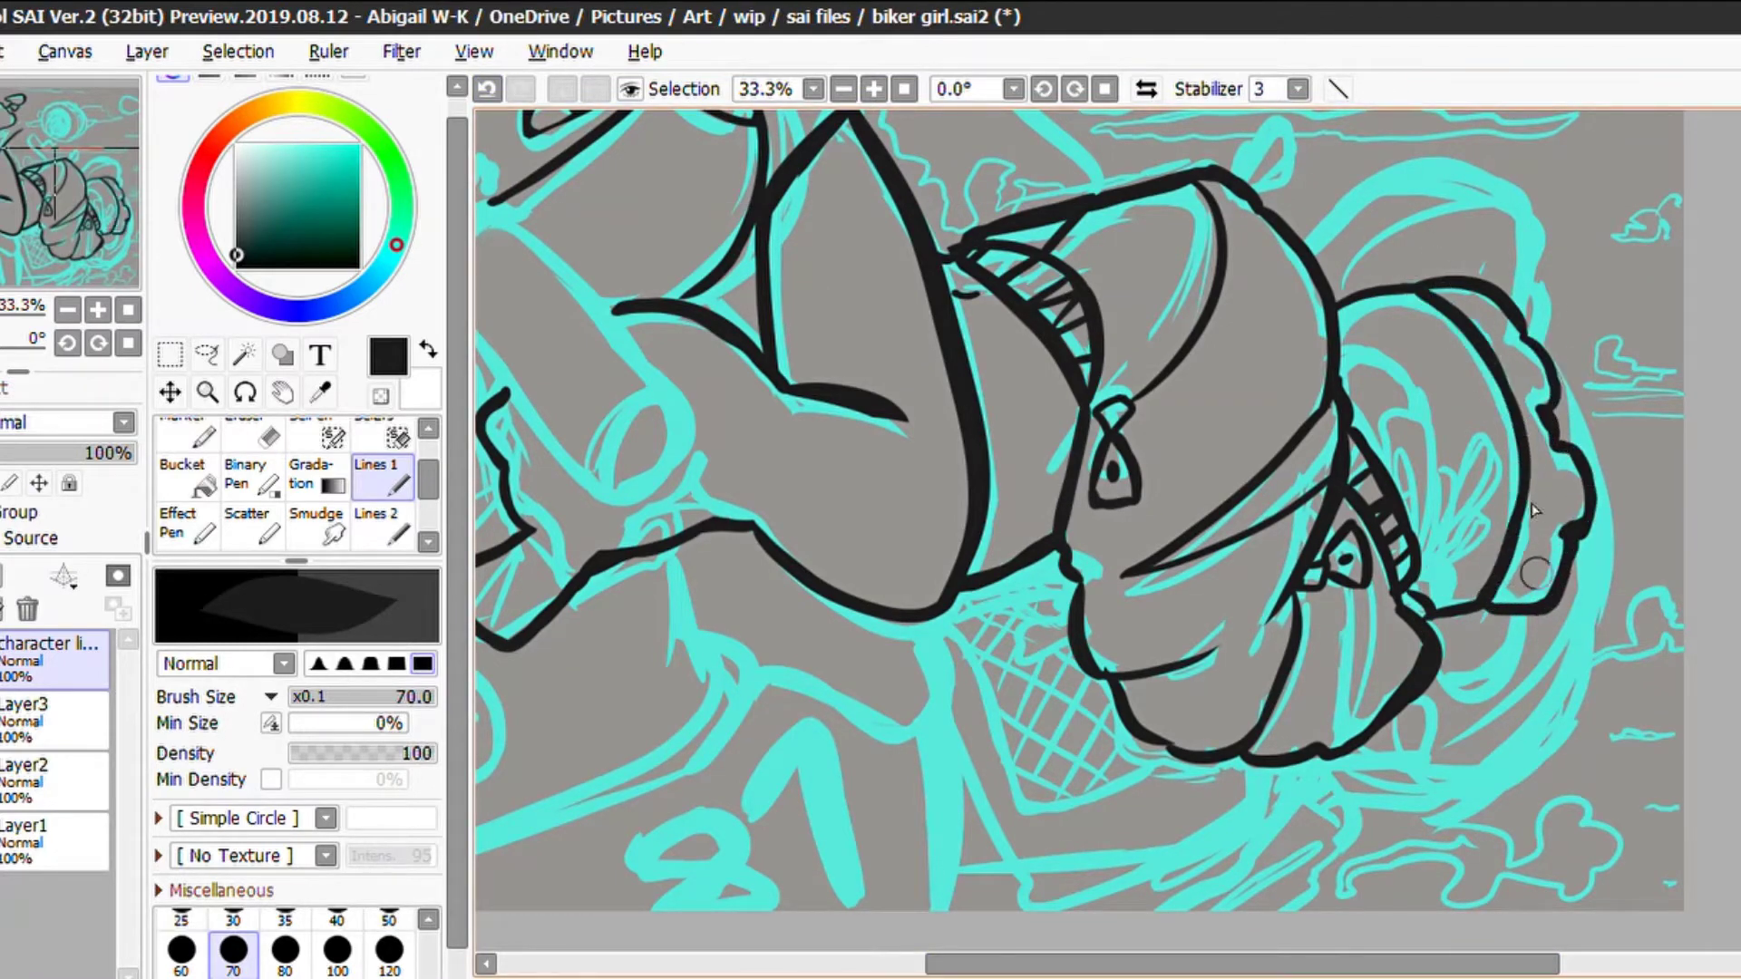
Trim the ends of the crease lines with the Eraser at size 12 and ink two more folds below the lower charm
{"action": "scroll", "coordinate": [1539, 653], "scroll_direction": "down", "scroll_amount": 3}
{"action": "scroll", "coordinate": [1360, 454], "scroll_direction": "up", "scroll_amount": 3}
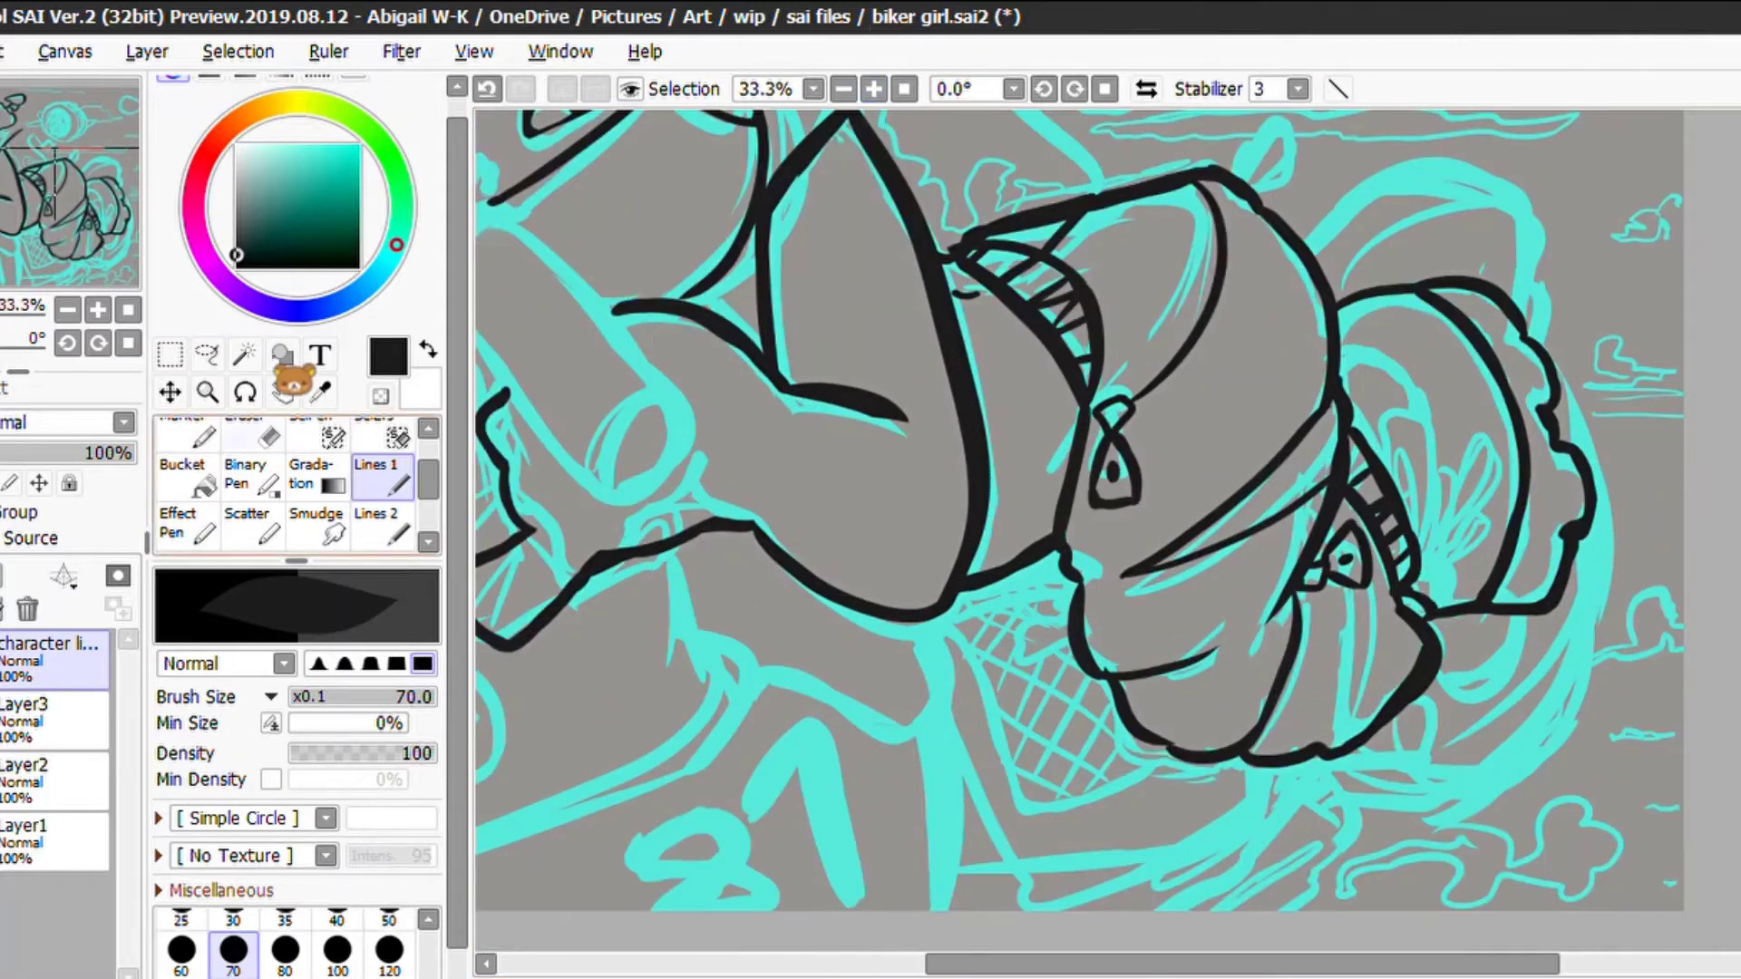
{"action": "key", "text": "e"}
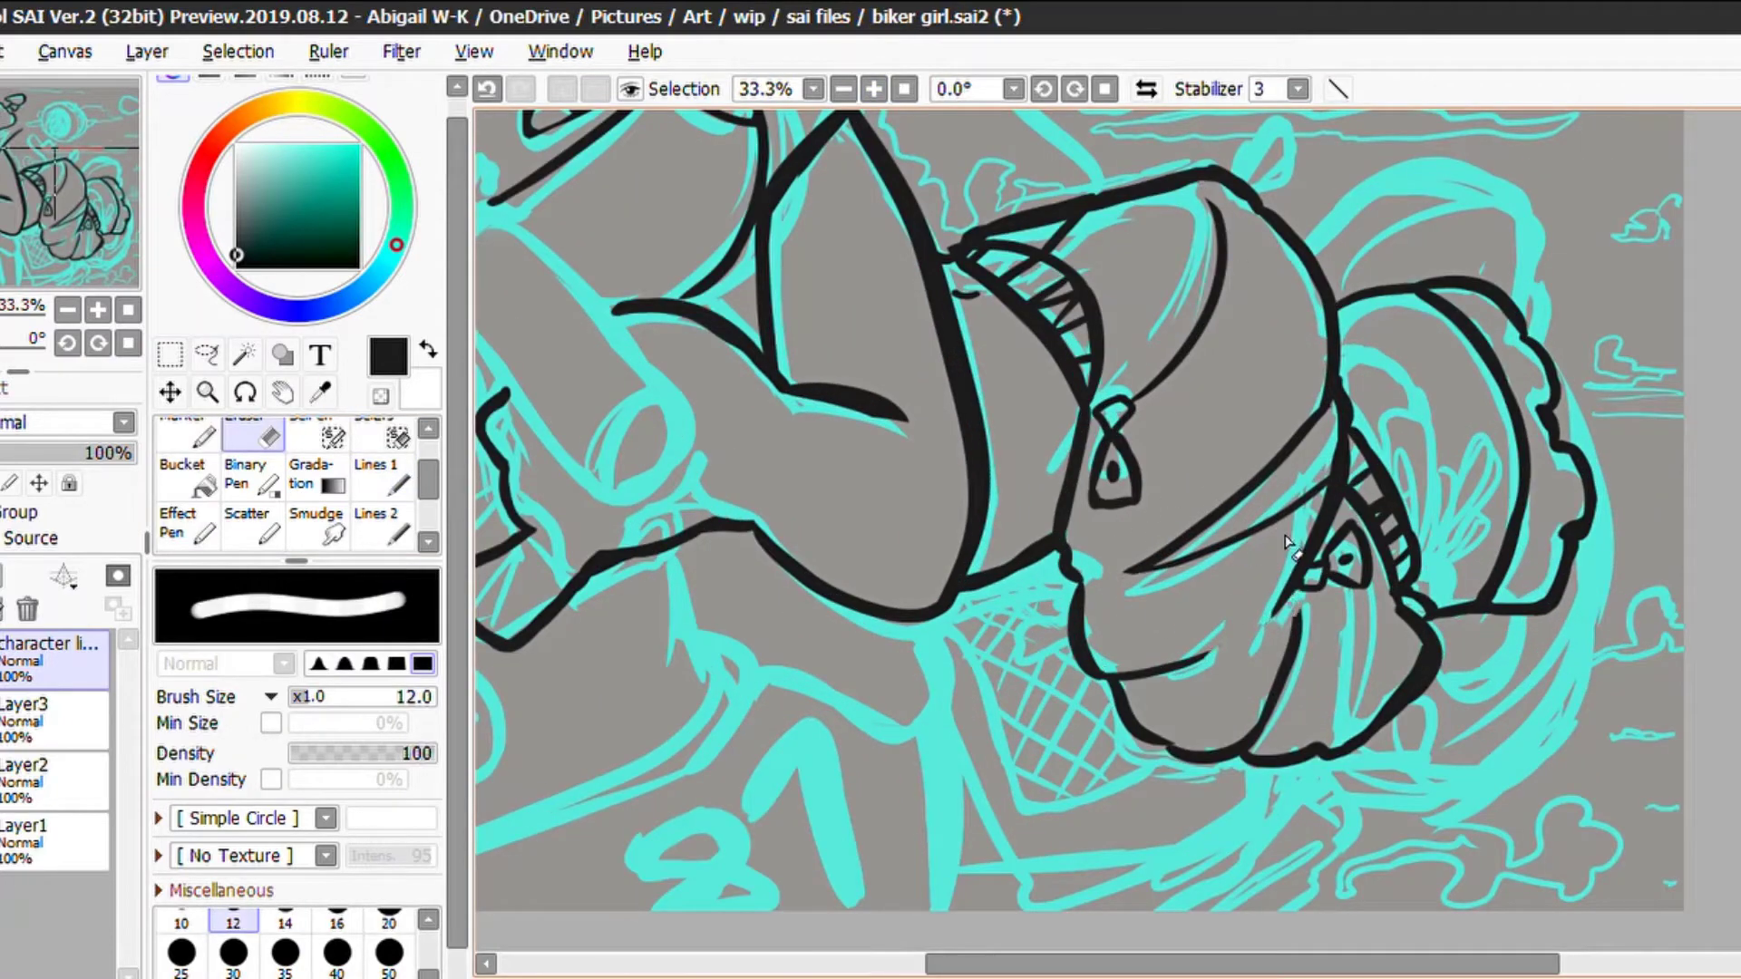
{"action": "key", "text": "n"}
{"action": "left_click_drag", "start_coordinate": [1278, 580], "coordinate": [1310, 717]}
{"action": "left_click_drag", "start_coordinate": [1333, 585], "coordinate": [1355, 762]}
{"action": "key", "text": "e"}
{"action": "mouse_move", "coordinate": [1410, 689]}
{"action": "left_mouse_down"}
{"action": "mouse_move", "coordinate": [1416, 612]}
{"action": "mouse_move", "coordinate": [1401, 698]}
{"action": "left_mouse_up"}
{"action": "key", "text": "n"}
Thicken the rear hip contour and ink the dotted loop at the top of the hip
{"action": "mouse_move", "coordinate": [1238, 236]}
{"action": "left_mouse_down"}
{"action": "mouse_move", "coordinate": [1333, 299]}
{"action": "mouse_move", "coordinate": [1351, 389]}
{"action": "left_mouse_up"}
{"action": "key", "text": "ctrl+z"}
{"action": "scroll", "coordinate": [1333, 318], "scroll_direction": "up", "scroll_amount": 3}
{"action": "key", "text": "ctrl+z"}
{"action": "mouse_move", "coordinate": [1238, 299]}
{"action": "left_mouse_down"}
{"action": "mouse_move", "coordinate": [1306, 254]}
{"action": "mouse_move", "coordinate": [1286, 285]}
{"action": "mouse_move", "coordinate": [1267, 267]}
{"action": "mouse_move", "coordinate": [1253, 281]}
{"action": "left_mouse_up"}
Ink the curved hooked shape rising above the waist and its pointed tip
{"action": "key", "text": "e"}
{"action": "key", "text": "n"}
{"action": "left_click_drag", "start_coordinate": [1091, 318], "coordinate": [1077, 179]}
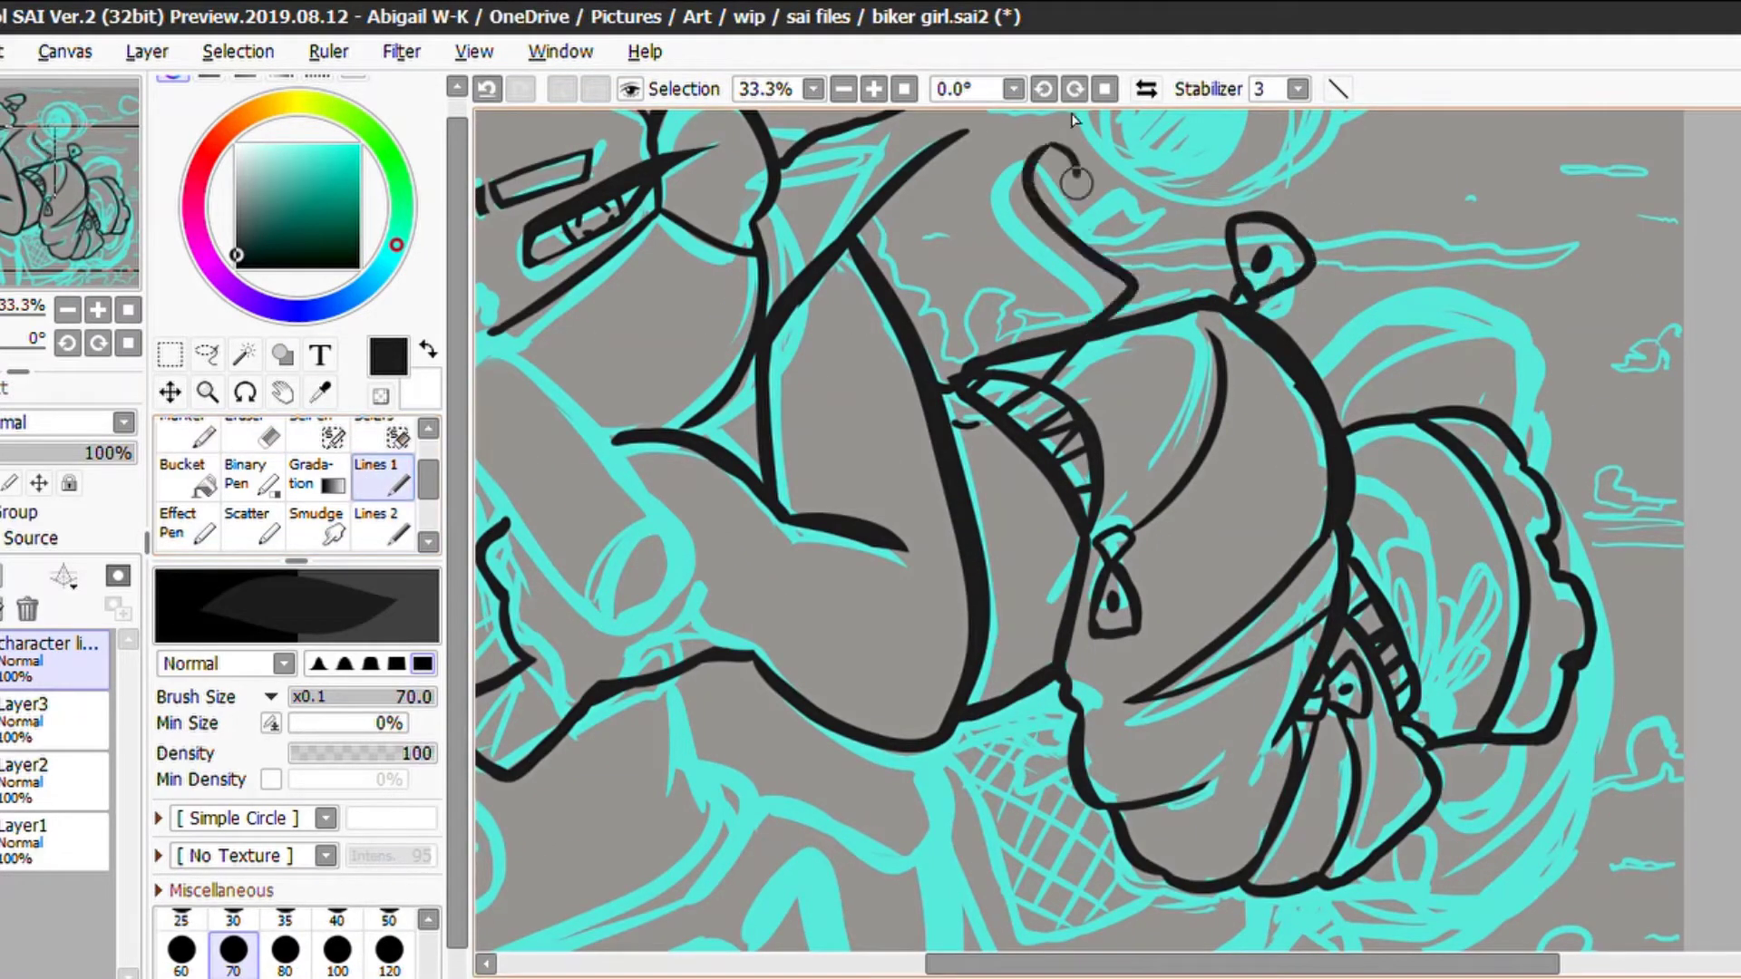
{"action": "scroll", "coordinate": [1663, 278], "scroll_direction": "down", "scroll_amount": 6}
{"action": "scroll", "coordinate": [583, 243], "scroll_direction": "up", "scroll_amount": 5}
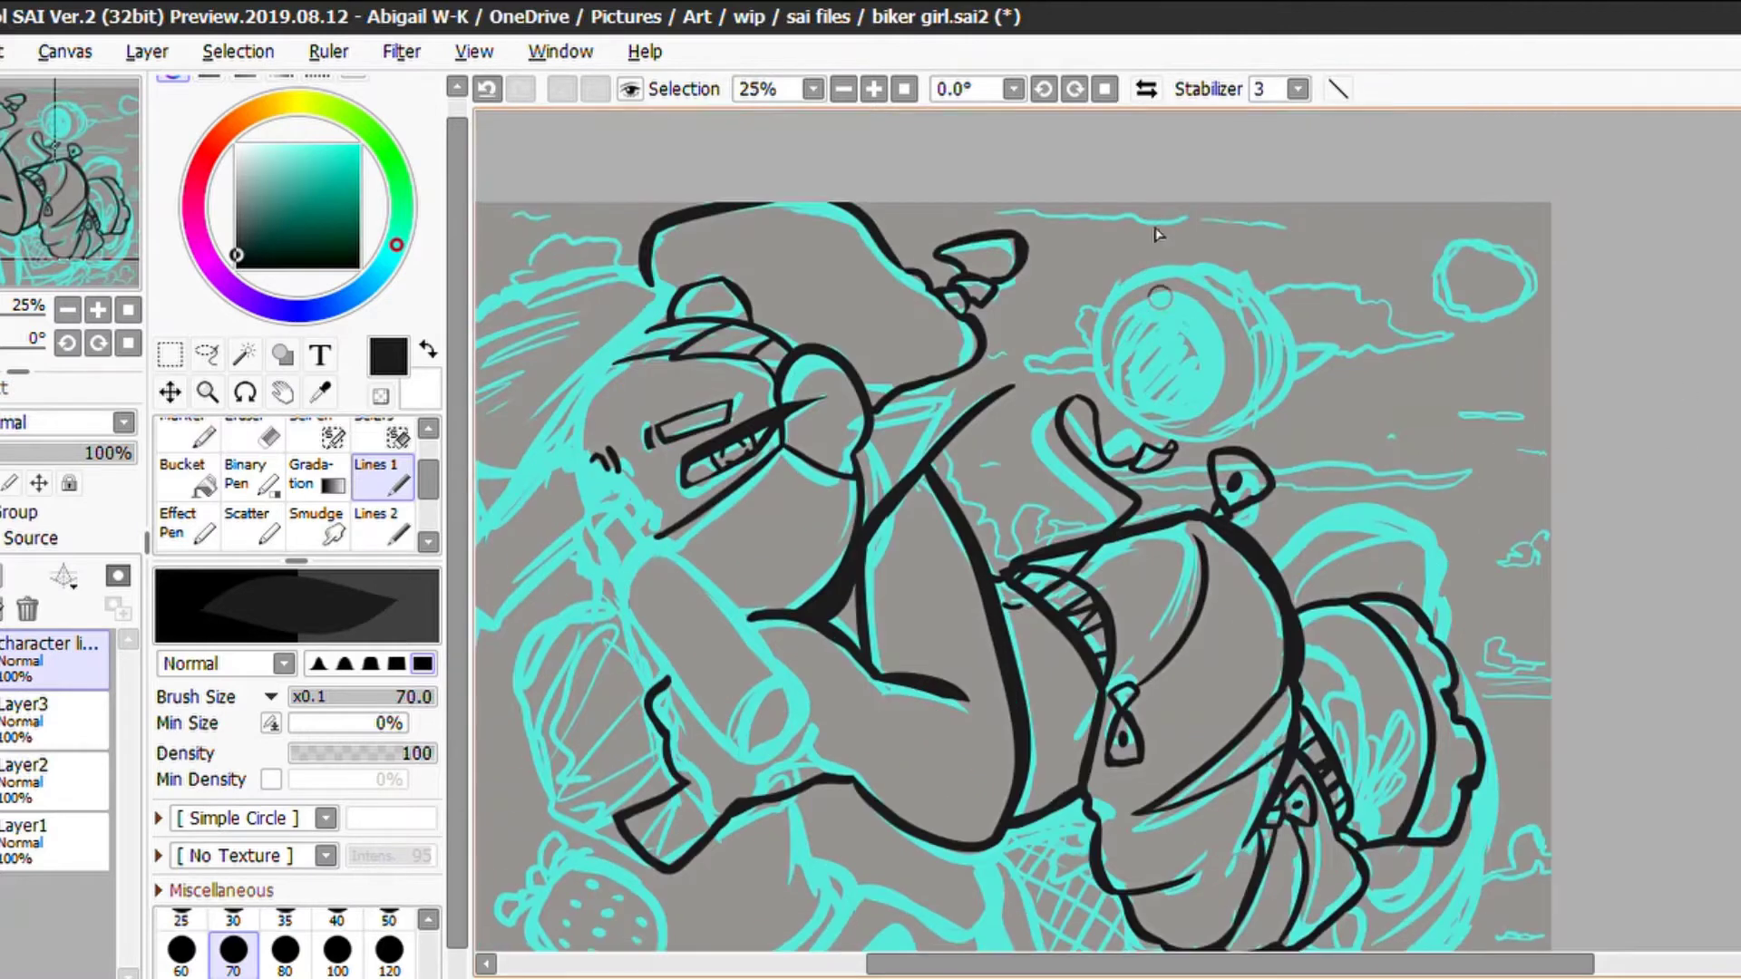
Ink the inner circle and the outer ring of the round lamp shape above the curved hook
{"action": "scroll", "coordinate": [1185, 486], "scroll_direction": "up", "scroll_amount": 2}
{"action": "left_click_drag", "start_coordinate": [1342, 269], "coordinate": [1410, 381]}
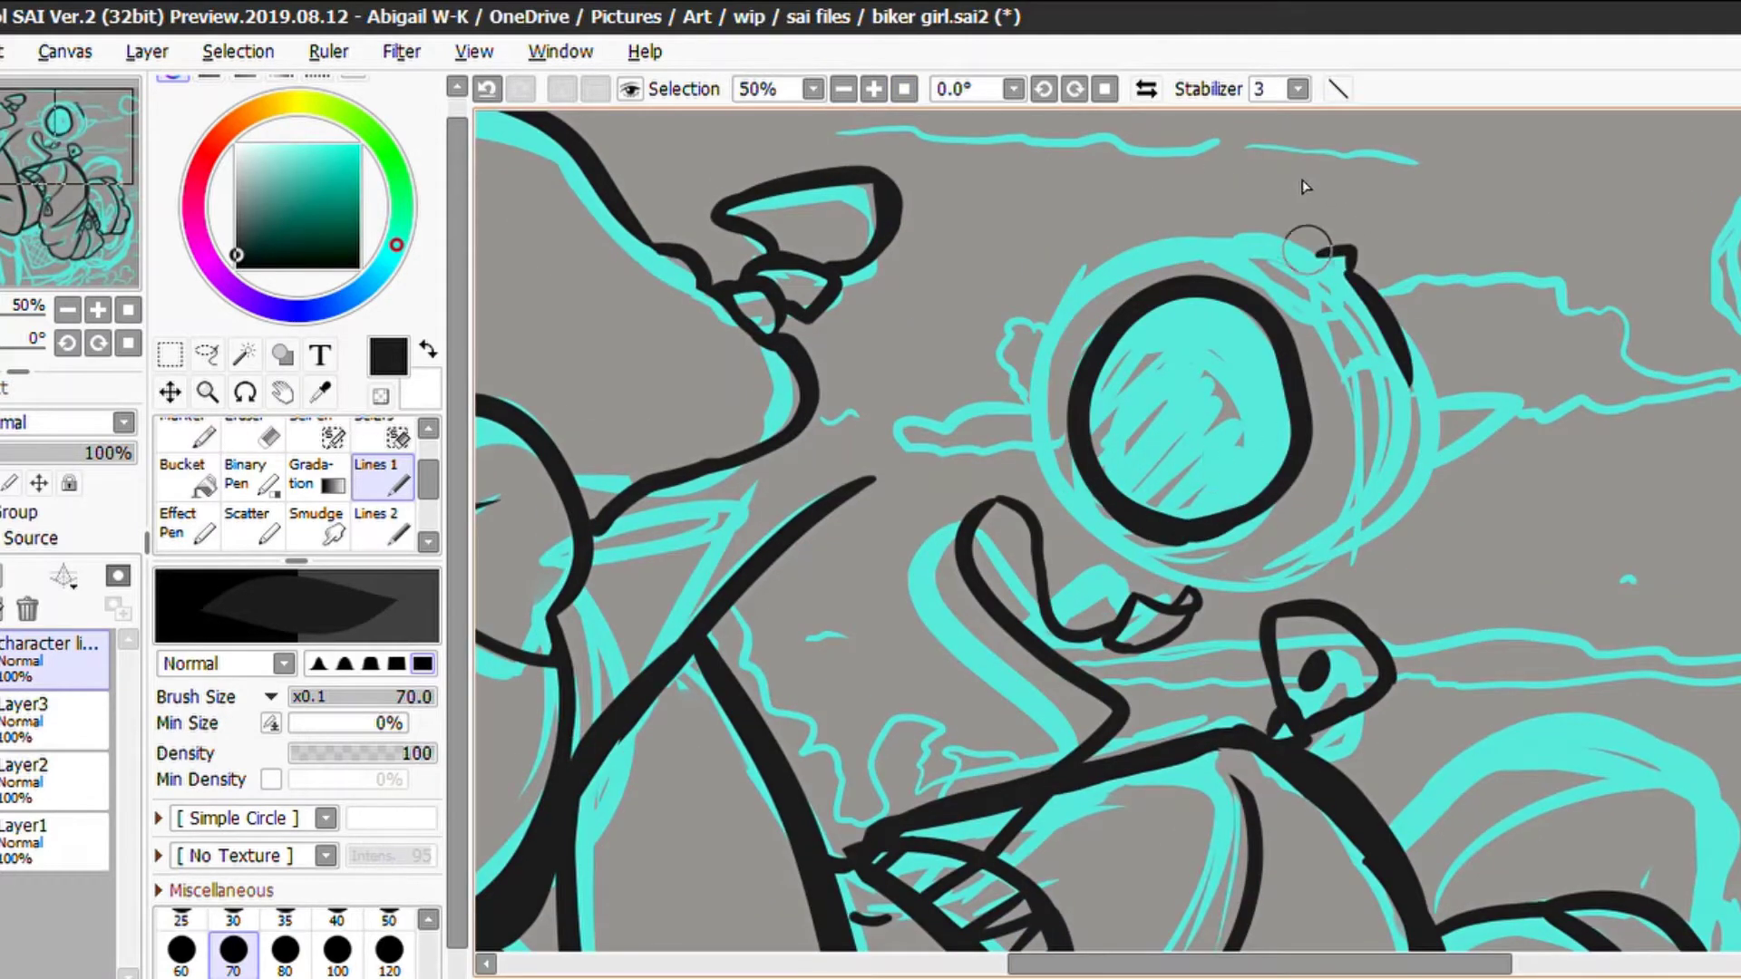
{"action": "key", "text": "ctrl+z"}
{"action": "mouse_move", "coordinate": [1324, 237]}
{"action": "left_mouse_down"}
{"action": "mouse_move", "coordinate": [1179, 581]}
{"action": "mouse_move", "coordinate": [1133, 580]}
{"action": "mouse_move", "coordinate": [1432, 504]}
{"action": "left_mouse_up"}
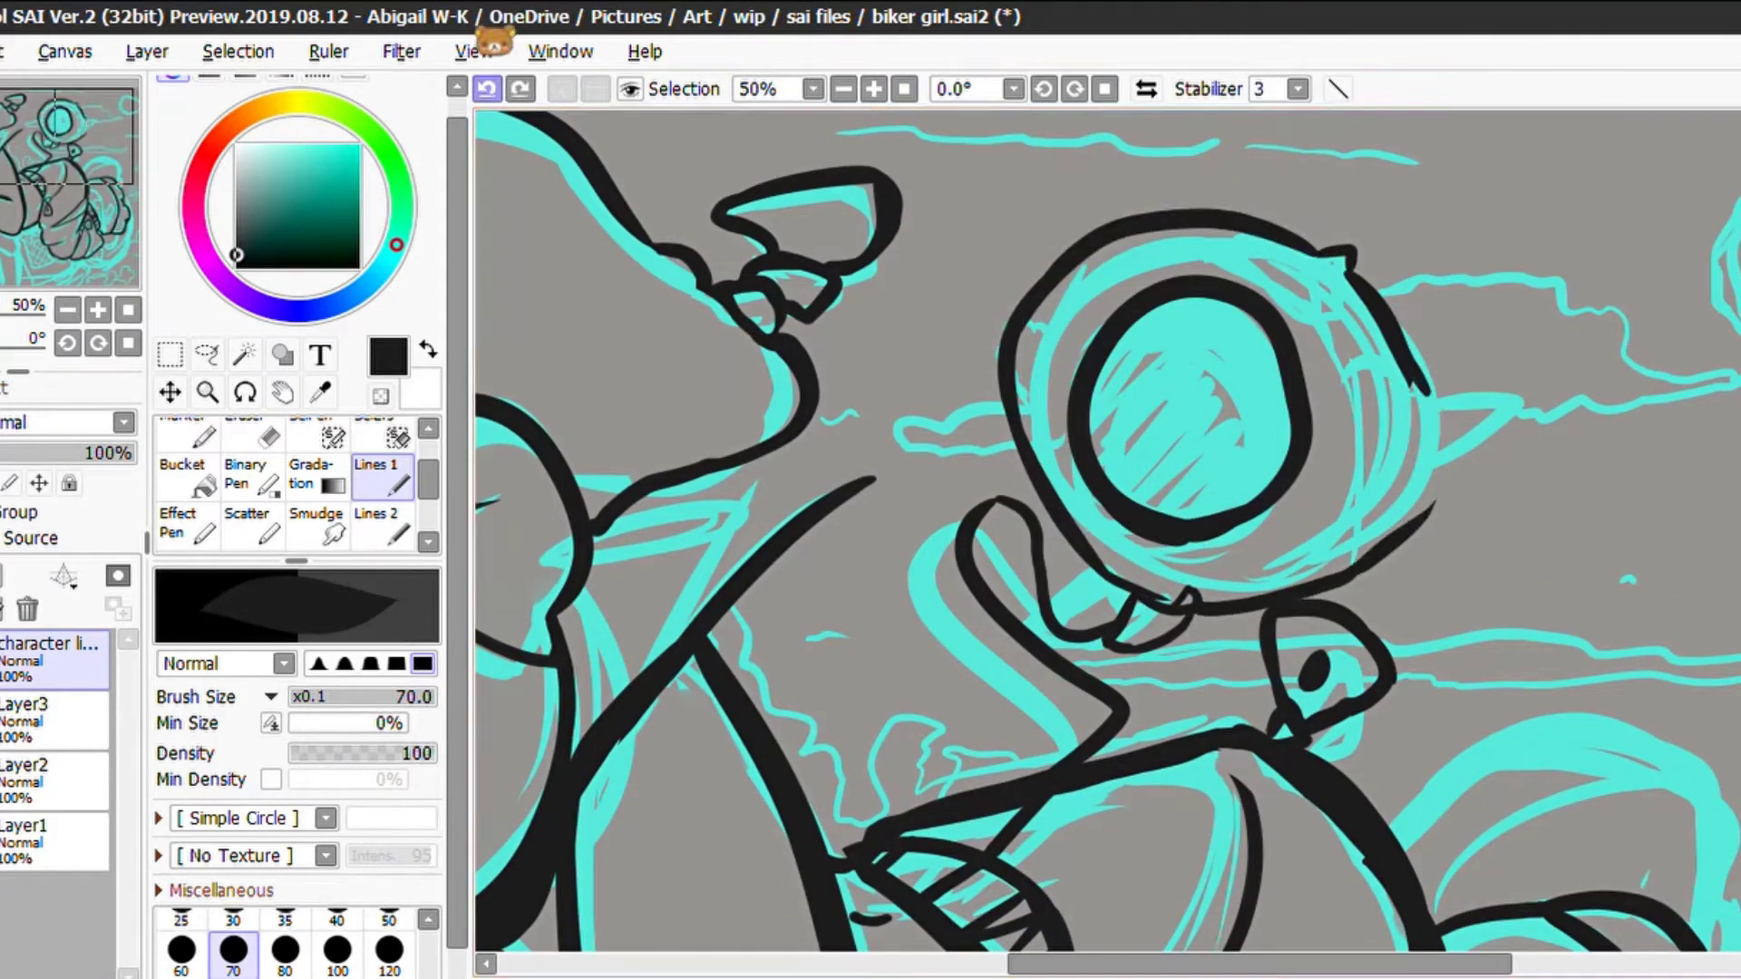
Redraw the right rim of the outer ring and try a thicker stroke along its left rim
{"action": "left_click_drag", "start_coordinate": [1351, 272], "coordinate": [1424, 386]}
{"action": "key", "text": "ctrl+z"}
{"action": "left_click_drag", "start_coordinate": [1347, 263], "coordinate": [1428, 394]}
{"action": "key", "text": "ctrl+z"}
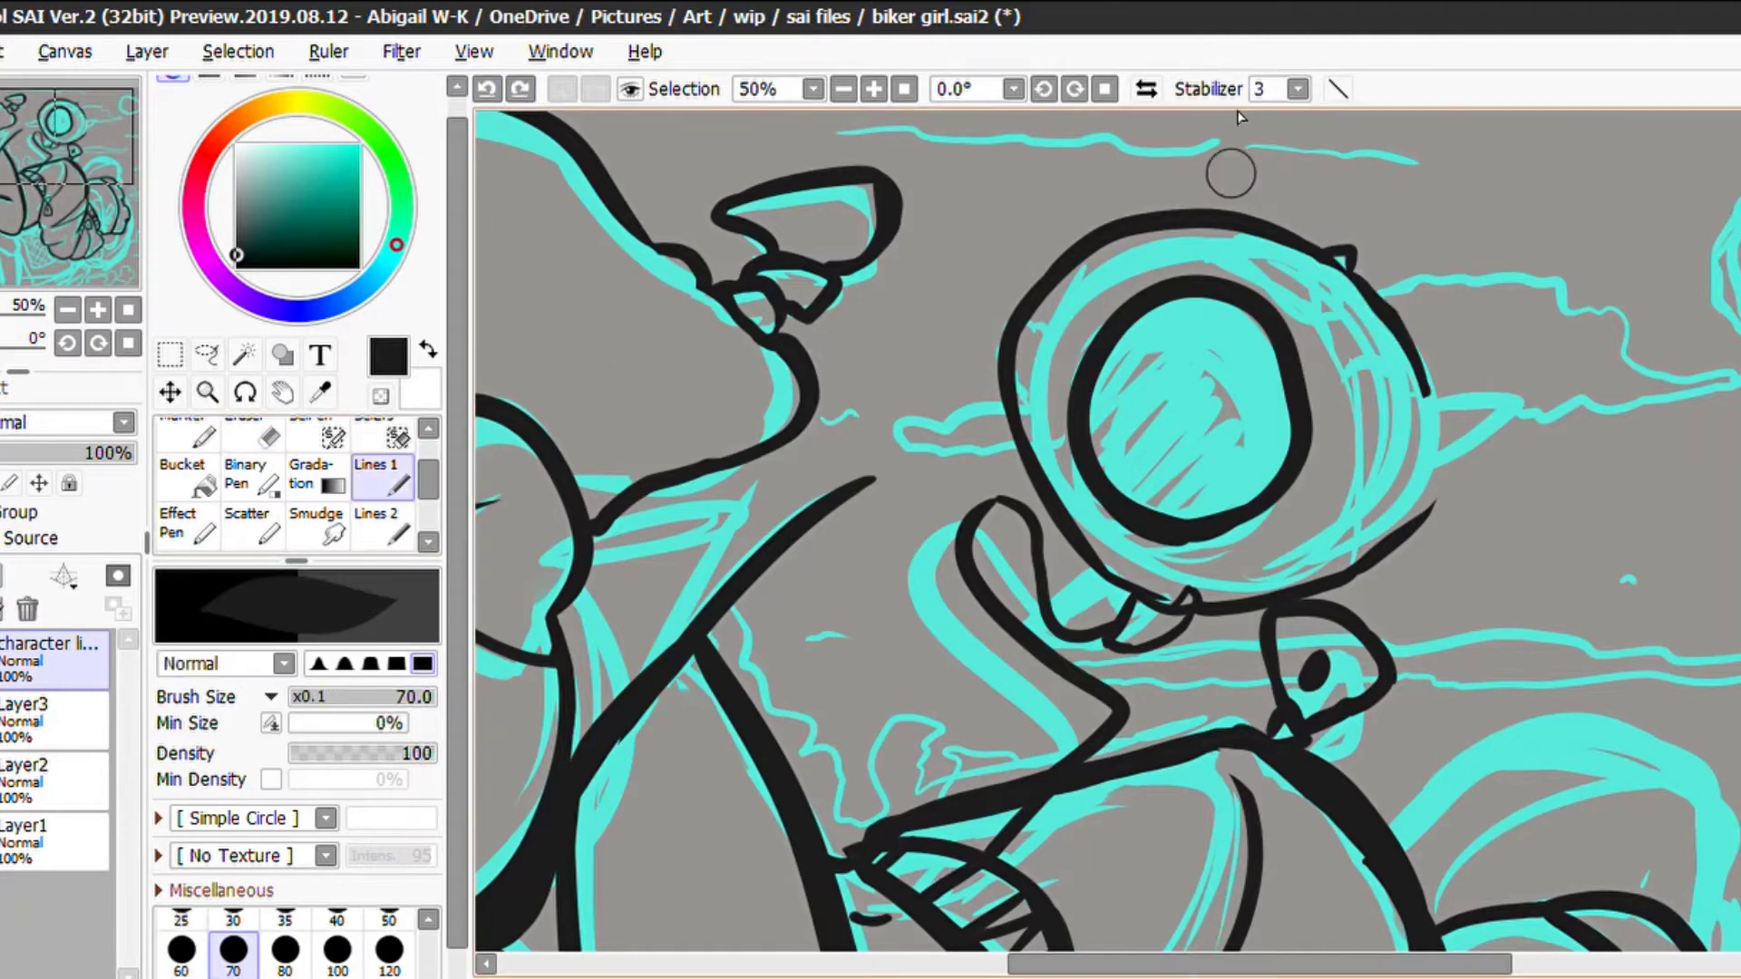
{"action": "left_click_drag", "start_coordinate": [1343, 256], "coordinate": [1425, 398]}
{"action": "left_click_drag", "start_coordinate": [1033, 244], "coordinate": [1144, 588]}
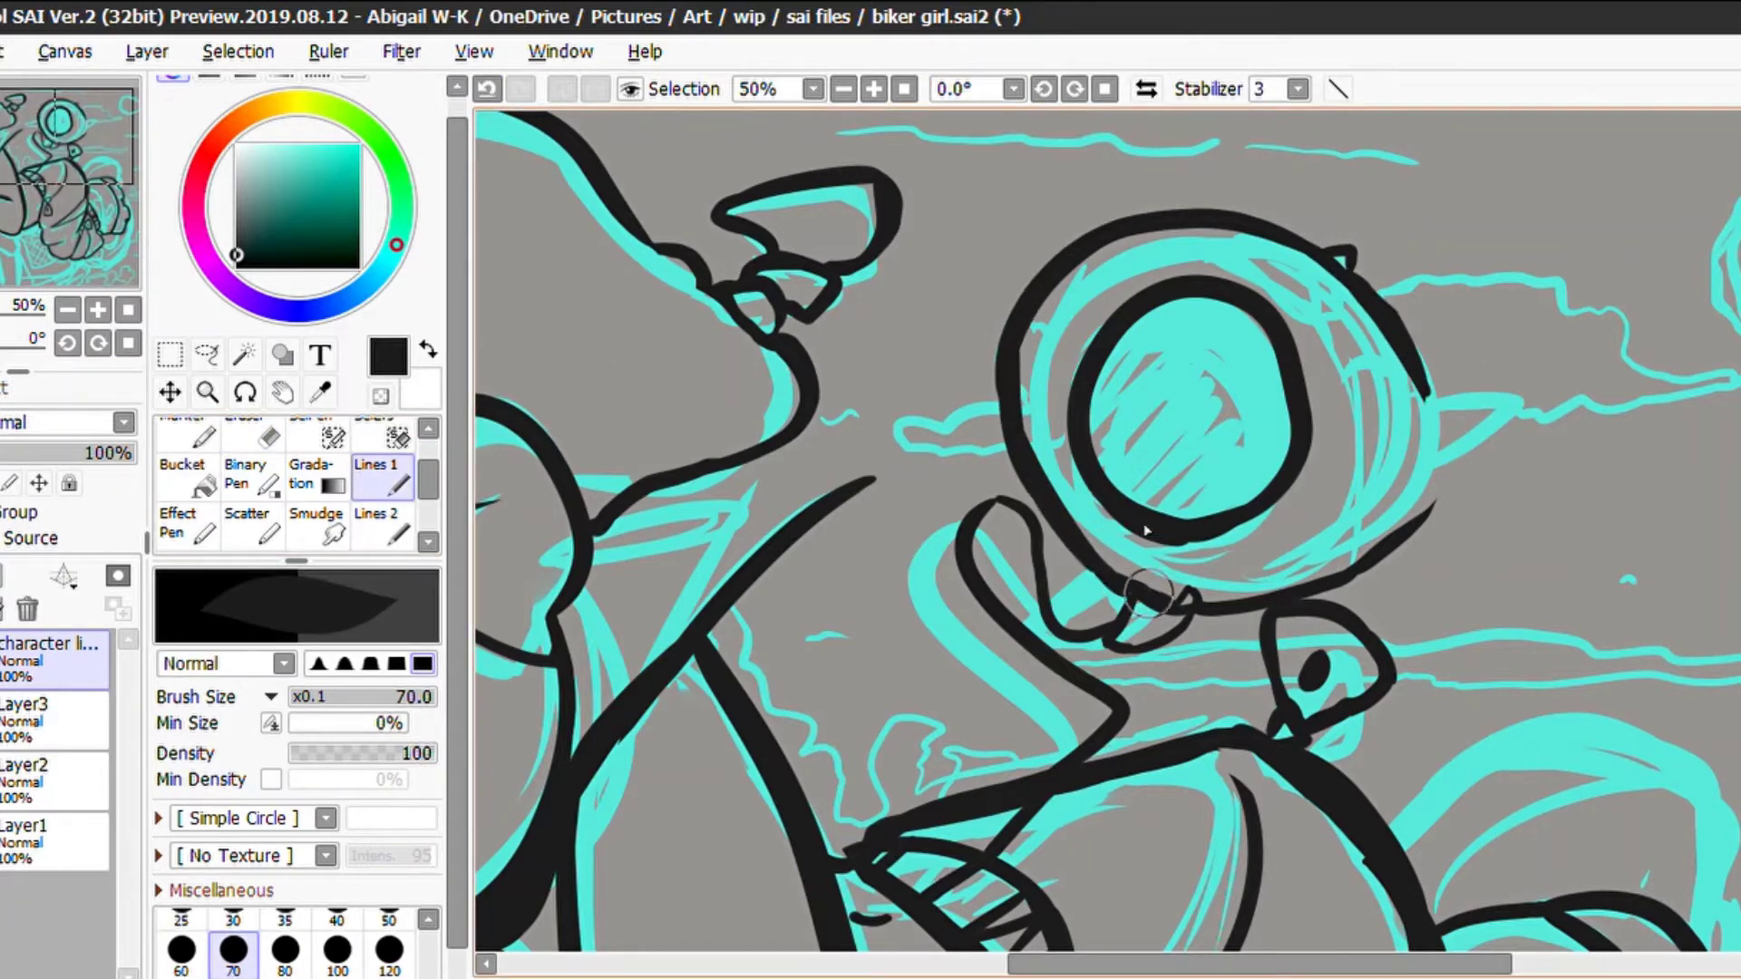
{"action": "key", "text": "ctrl+z"}
Undo the trial stroke beside the ring and ink the short edge that continues its right side downward
{"action": "left_click_drag", "start_coordinate": [1428, 394], "coordinate": [1551, 423]}
{"action": "key", "text": "ctrl+z"}
{"action": "key", "text": "ctrl+z"}
{"action": "left_click", "coordinate": [487, 88]}
{"action": "left_click_drag", "start_coordinate": [1428, 388], "coordinate": [1428, 458]}
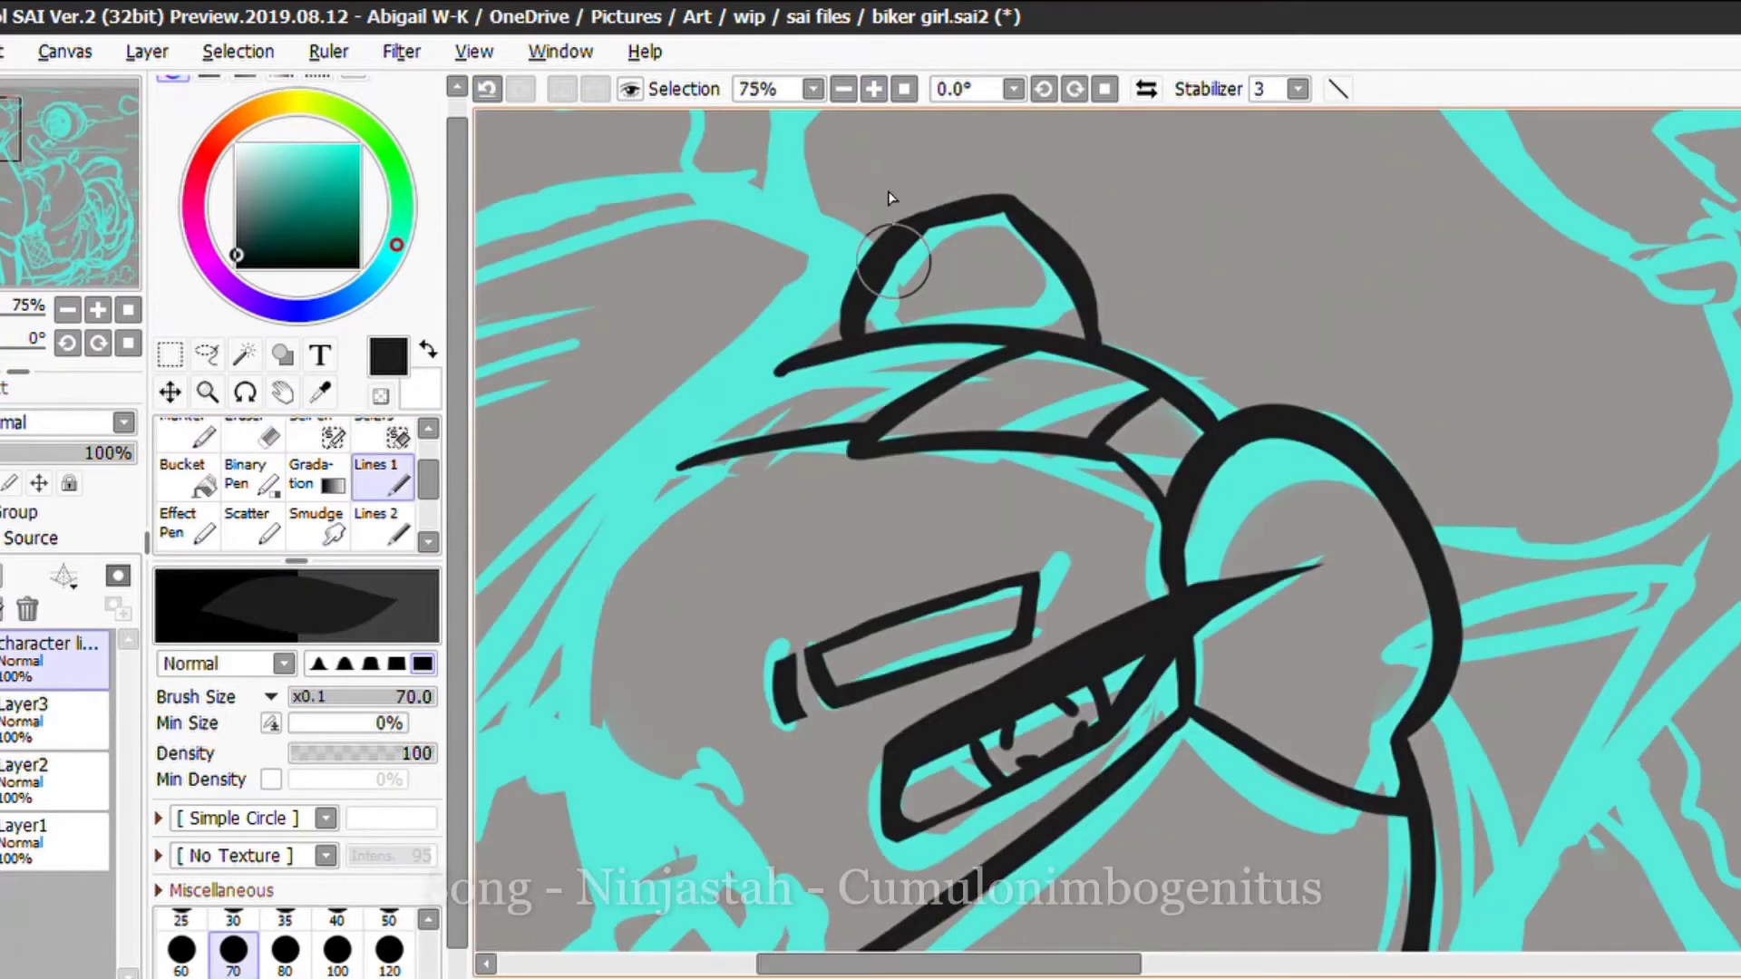
Reshape the left contour of the small rounded bump on top of the headgear and trim it with the Eraser at size 12
{"action": "mouse_move", "coordinate": [848, 331]}
{"action": "left_mouse_down"}
{"action": "mouse_move", "coordinate": [912, 231]}
{"action": "mouse_move", "coordinate": [1034, 204]}
{"action": "left_mouse_up"}
{"action": "key", "text": "e"}
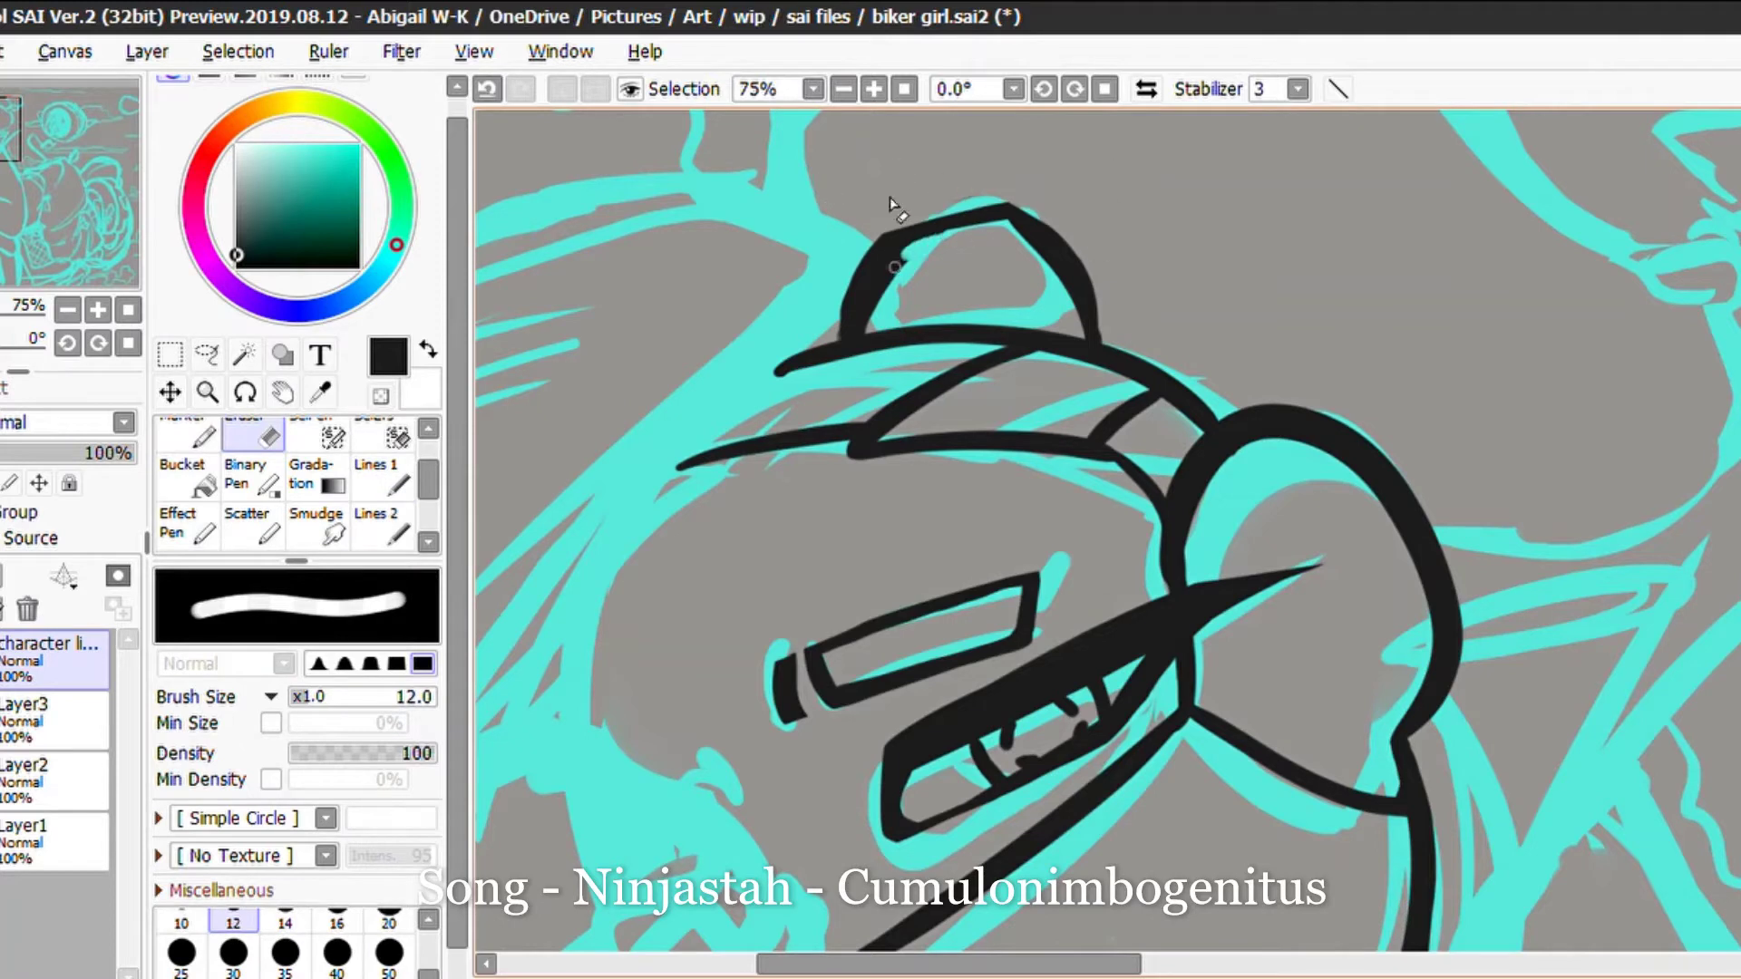
{"action": "key", "text": "e"}
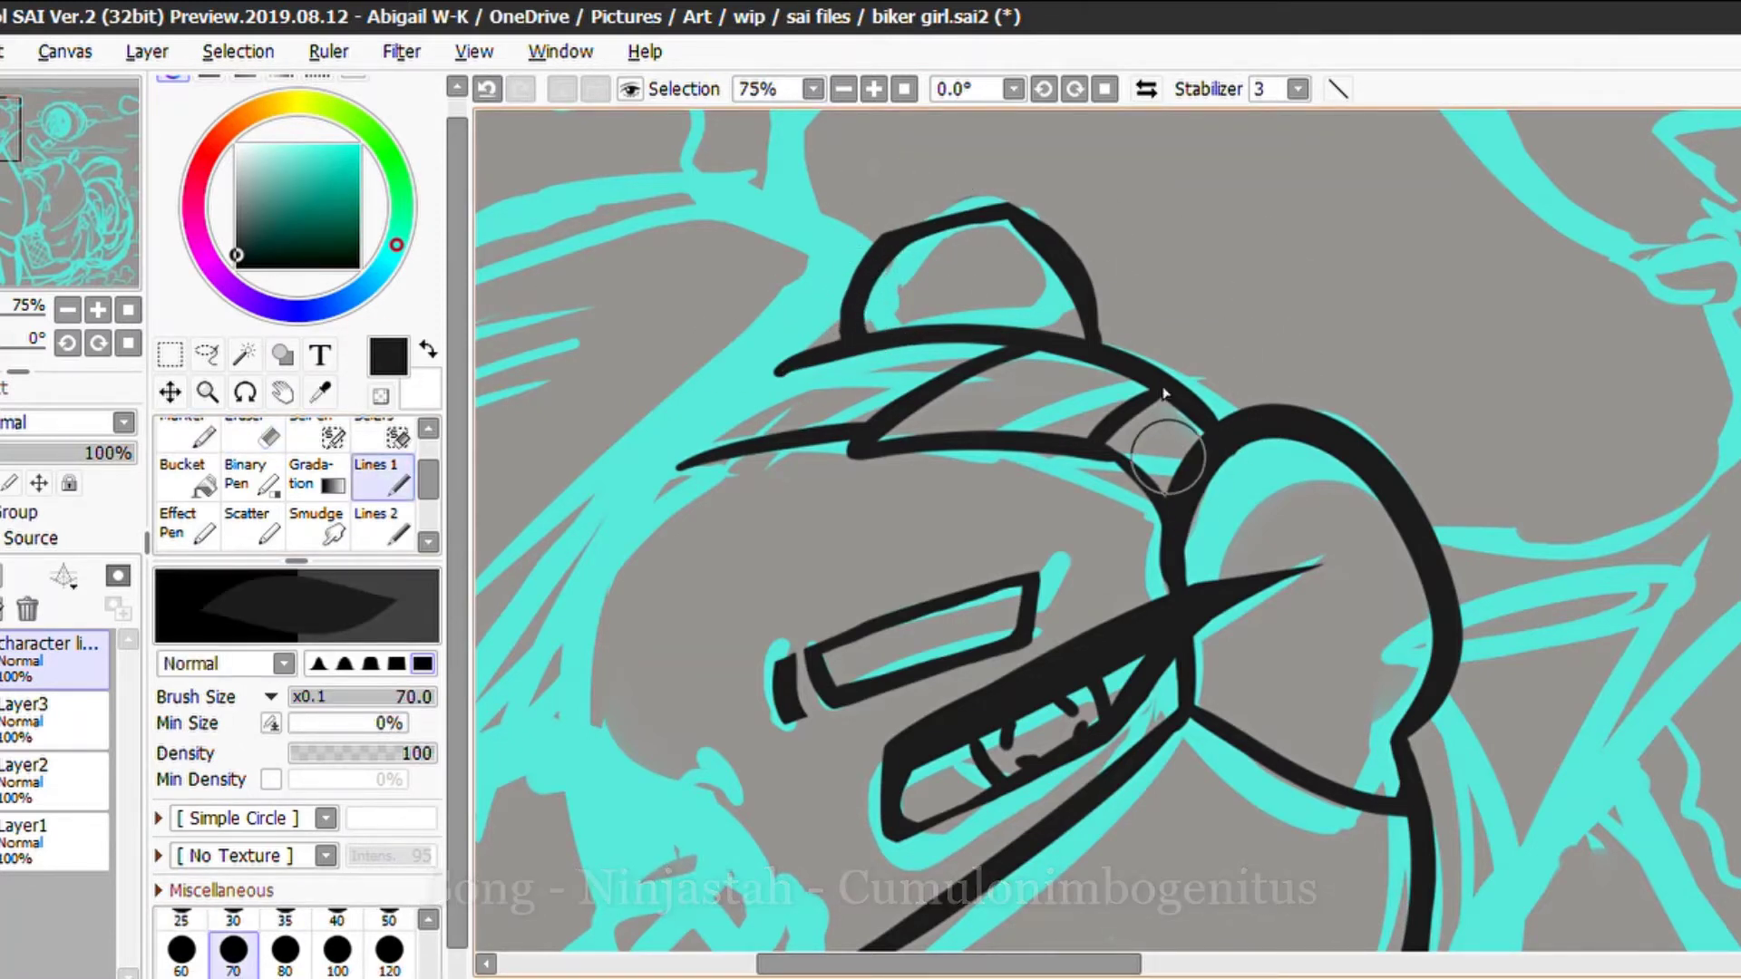
Ink the large rounded outline over the head, down to the small knot and back to the round ear piece
{"action": "scroll", "coordinate": [1392, 410], "scroll_direction": "down", "scroll_amount": 3}
{"action": "left_click_drag", "start_coordinate": [1153, 289], "coordinate": [987, 373]}
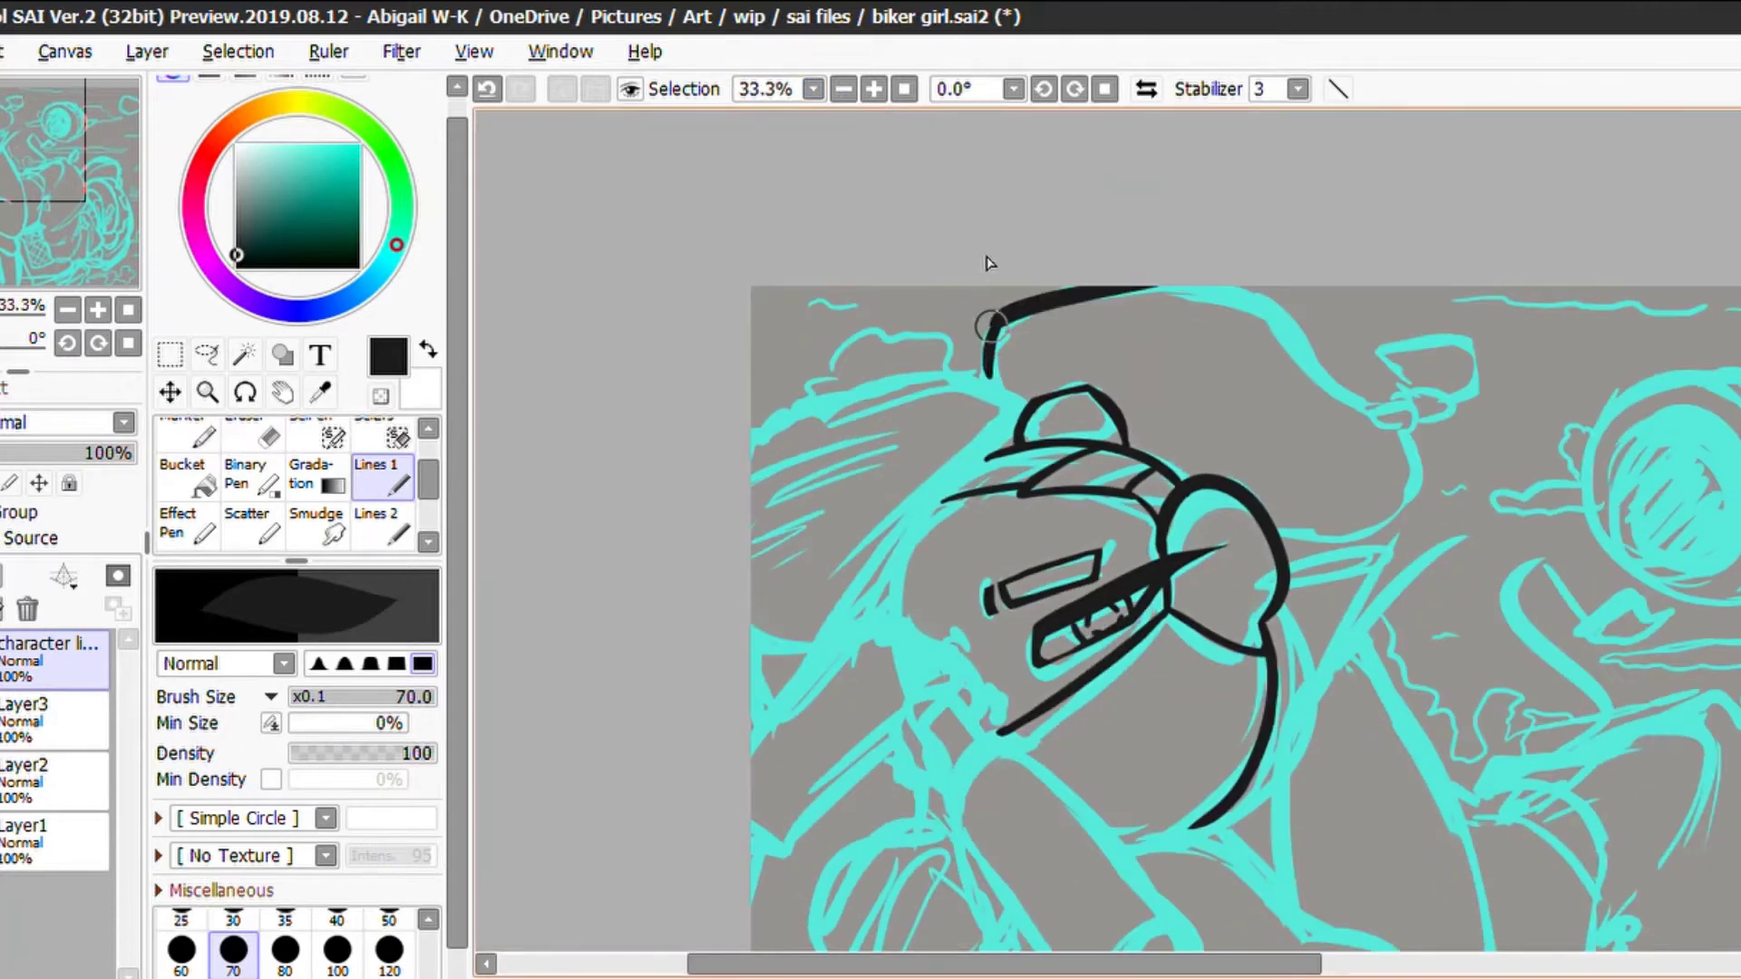
{"action": "left_click_drag", "start_coordinate": [1211, 289], "coordinate": [1330, 370]}
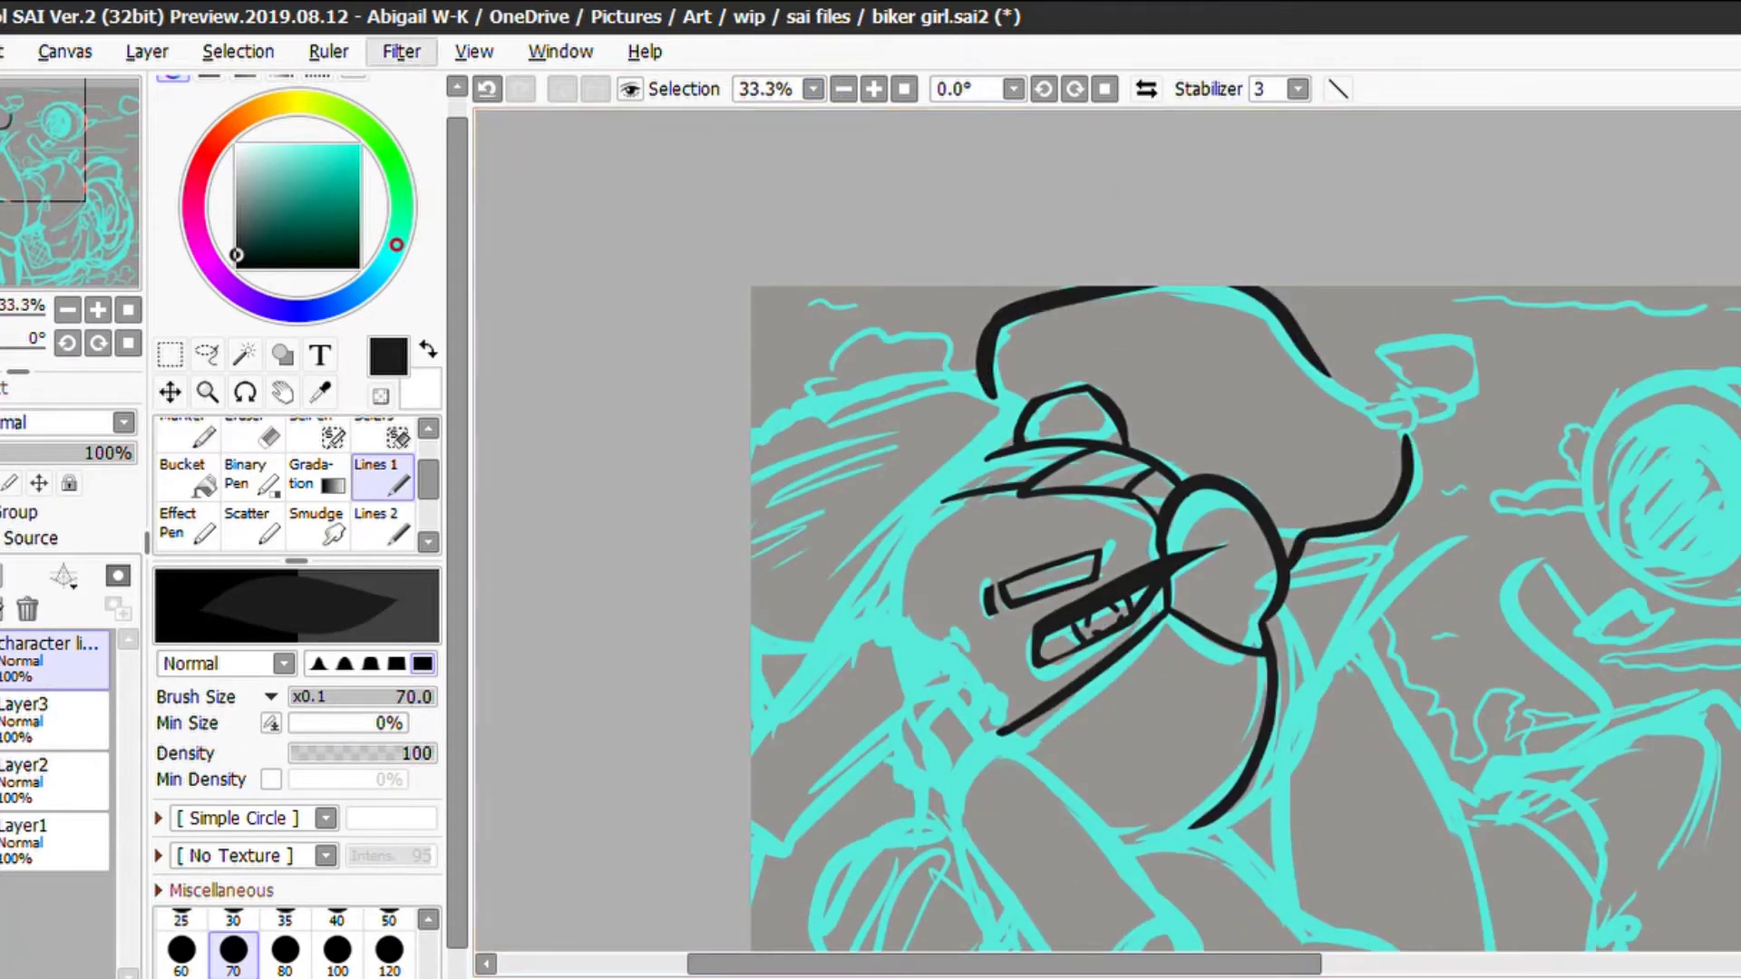
{"action": "key", "text": "ctrl+z"}
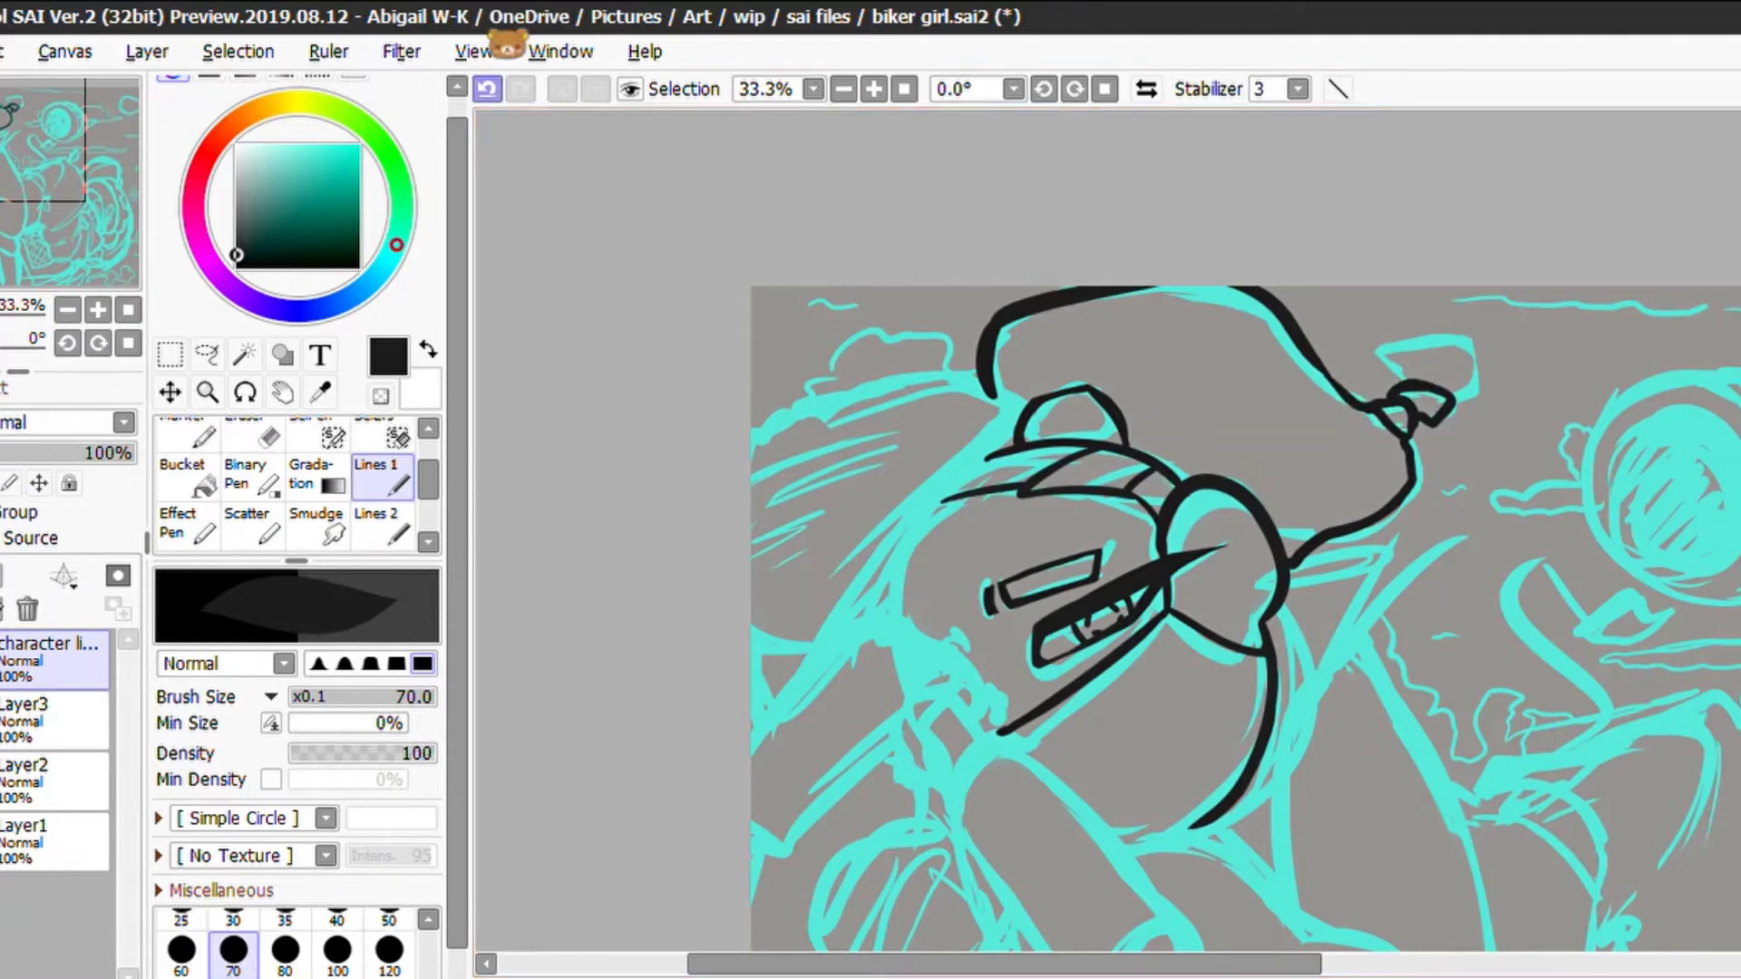
{"action": "key", "text": "ctrl+z"}
Erase the curve just below the knot and redraw it with a fuller outward bulge
{"action": "key", "text": "e"}
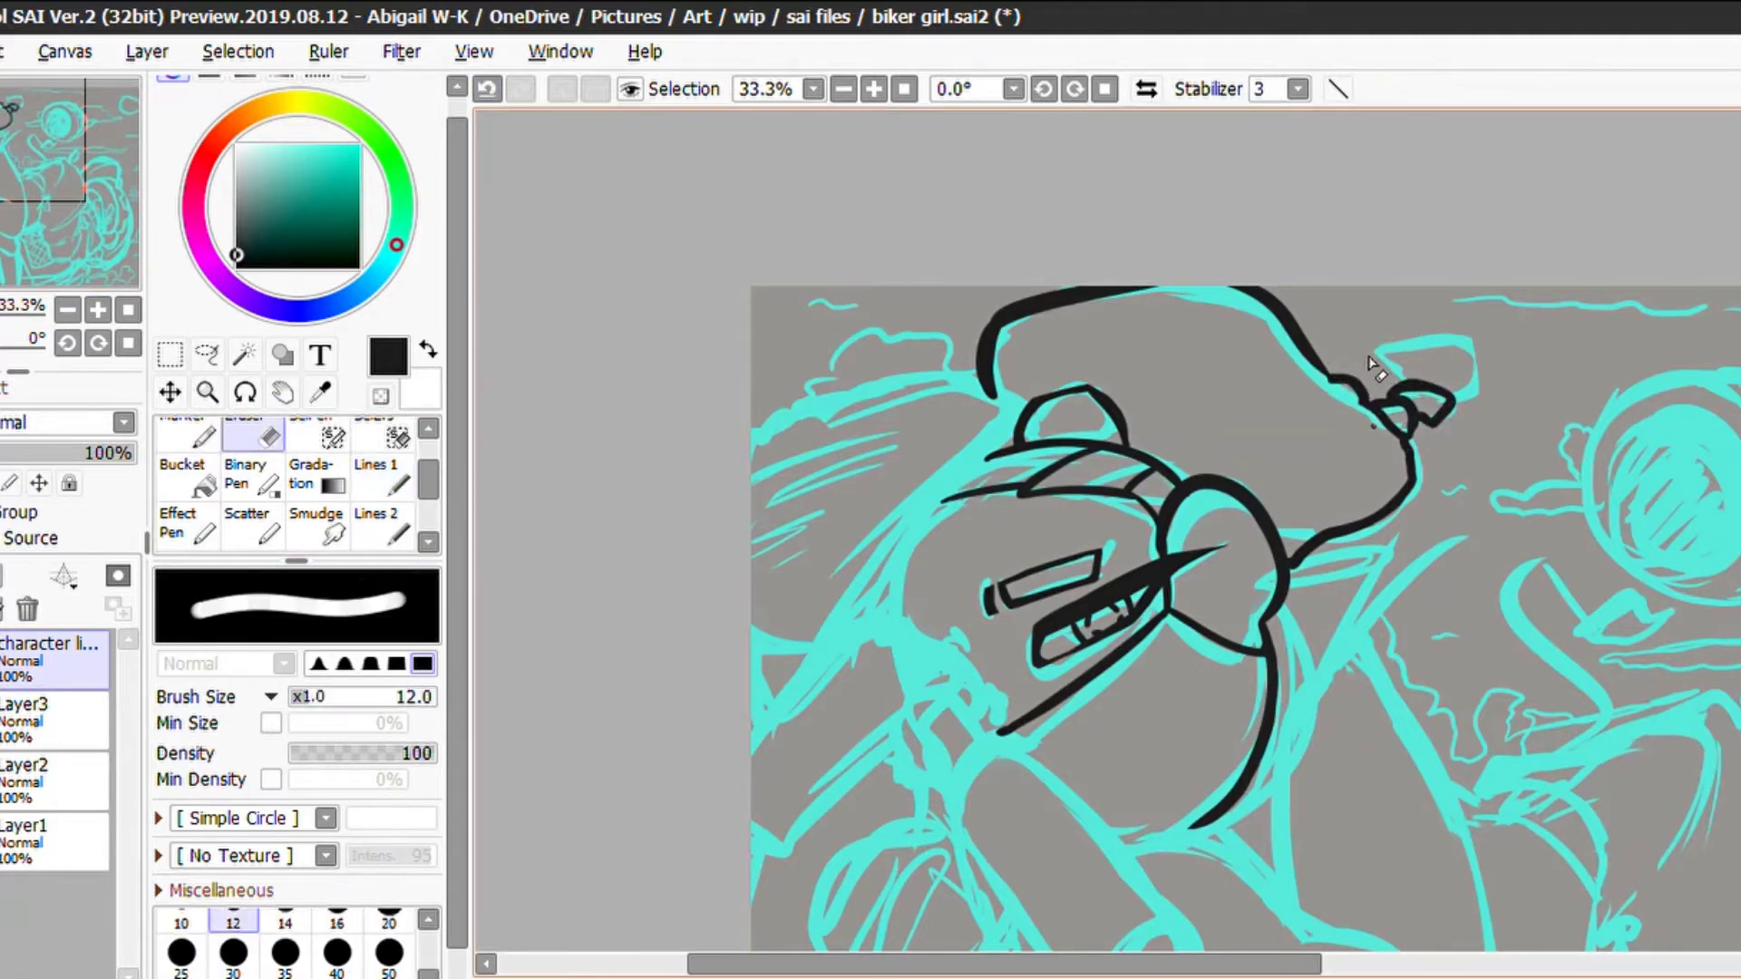
{"action": "scroll", "coordinate": [1333, 328], "scroll_direction": "up", "scroll_amount": 3}
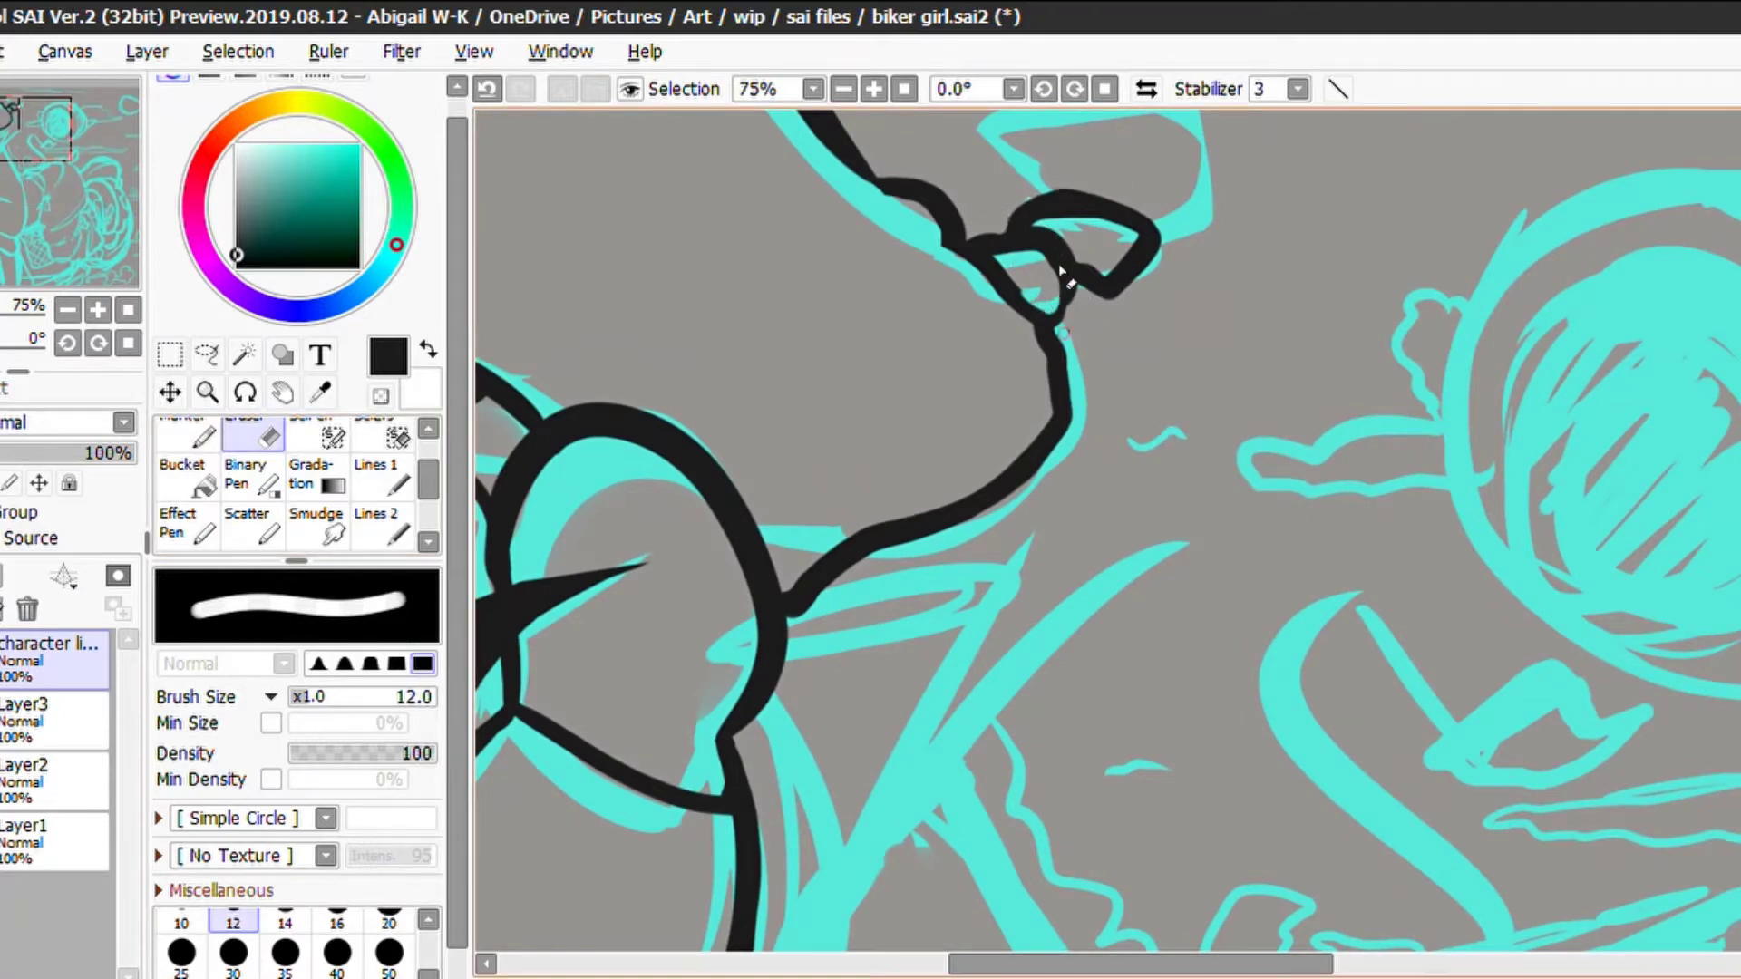
{"action": "left_click_drag", "start_coordinate": [1056, 349], "coordinate": [1034, 454]}
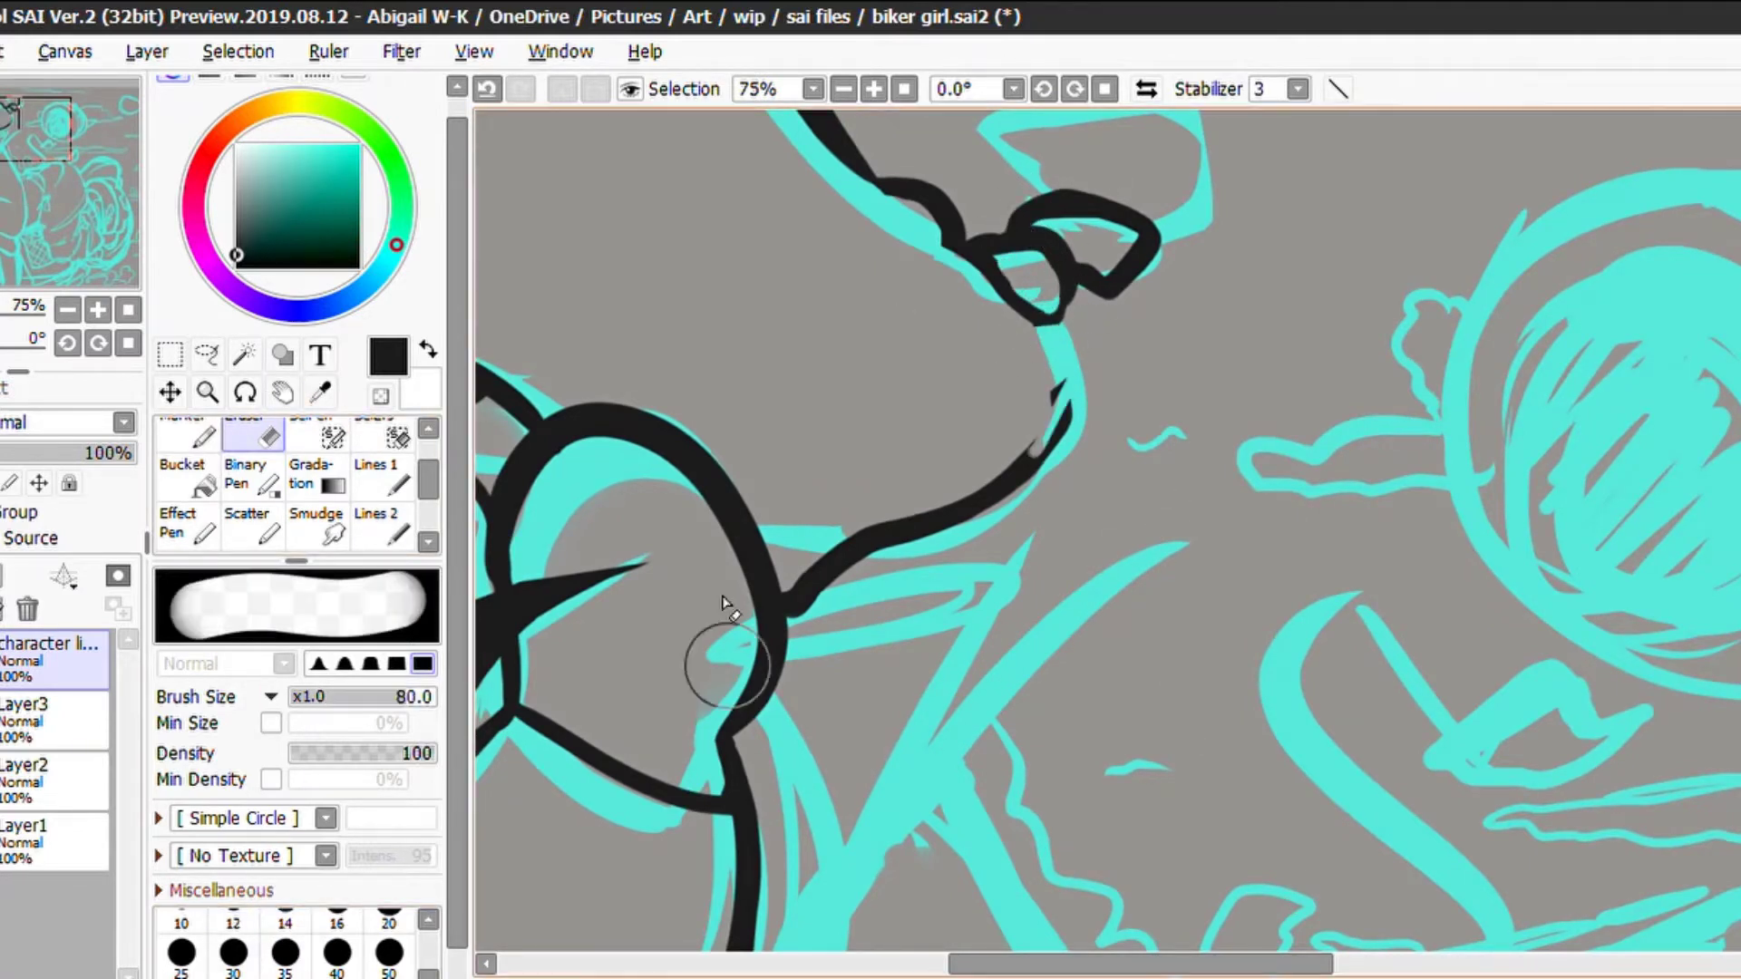
{"action": "left_click_drag", "start_coordinate": [961, 521], "coordinate": [1079, 272]}
{"action": "key", "text": "n"}
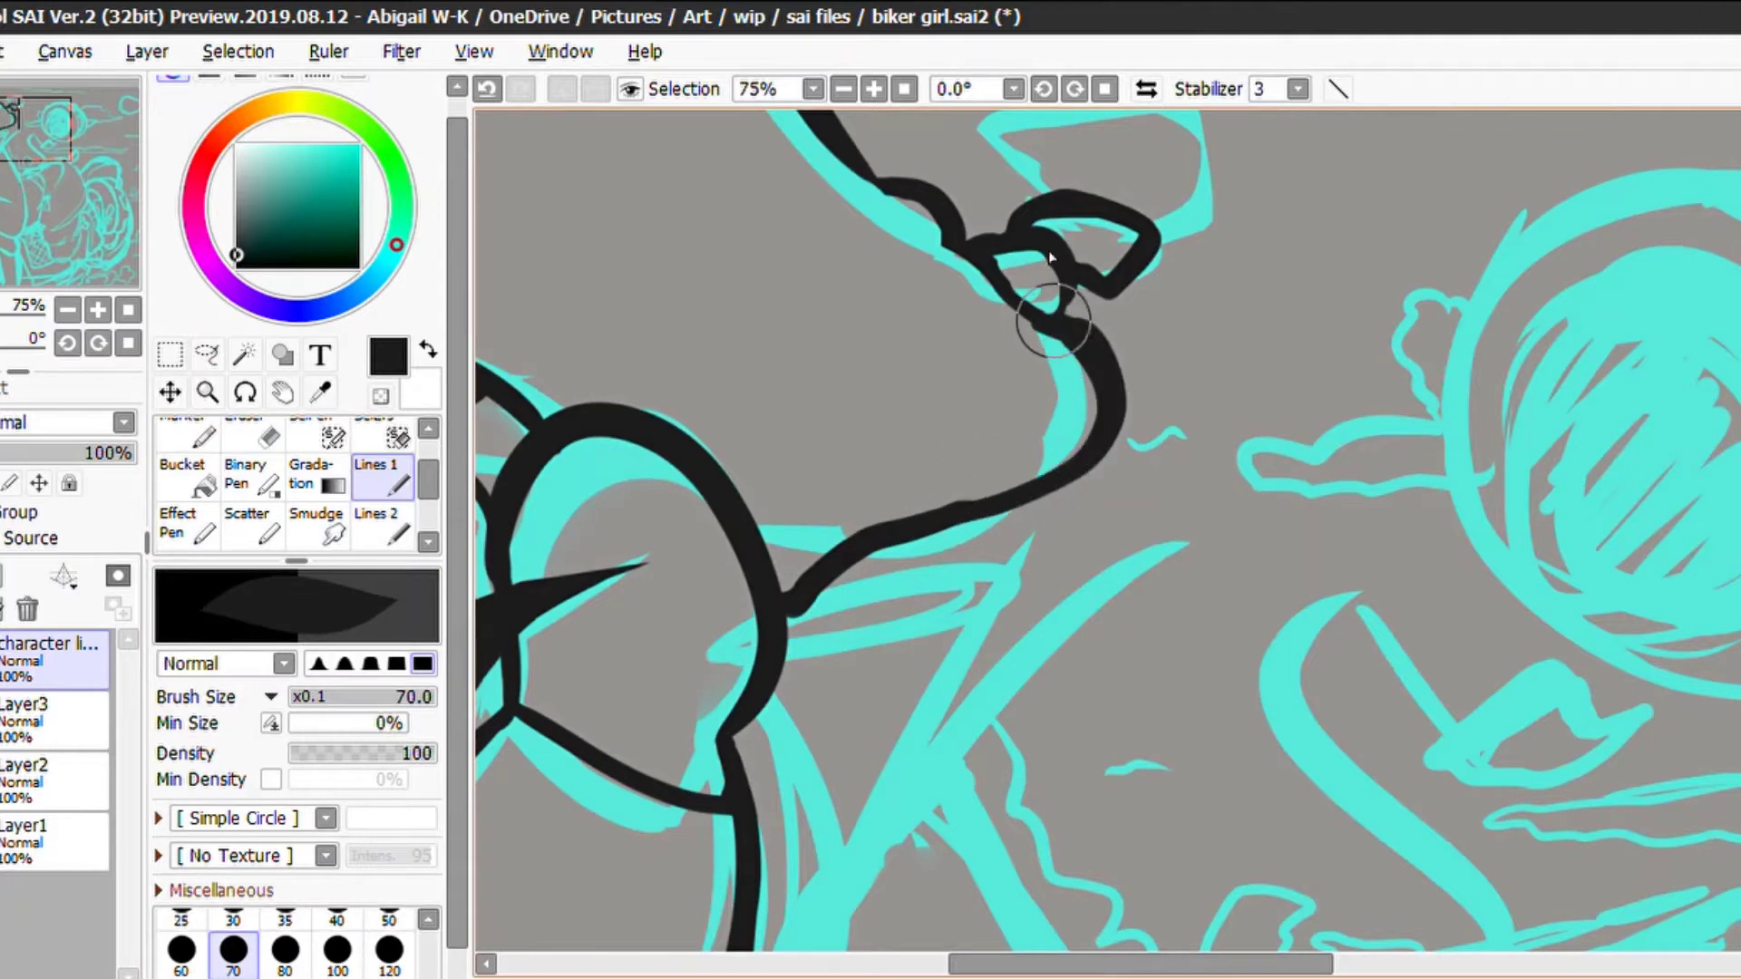
Ink the large pointed tuft above the knot and connect it to the smaller loop
{"action": "scroll", "coordinate": [1166, 330], "scroll_direction": "up", "scroll_amount": 2}
{"action": "mouse_move", "coordinate": [1152, 394]}
{"action": "left_mouse_down"}
{"action": "mouse_move", "coordinate": [1010, 280]}
{"action": "mouse_move", "coordinate": [1049, 349]}
{"action": "left_mouse_up"}
{"action": "mouse_move", "coordinate": [1211, 240]}
{"action": "left_mouse_down"}
{"action": "mouse_move", "coordinate": [1236, 291]}
{"action": "mouse_move", "coordinate": [1139, 378]}
{"action": "left_mouse_up"}
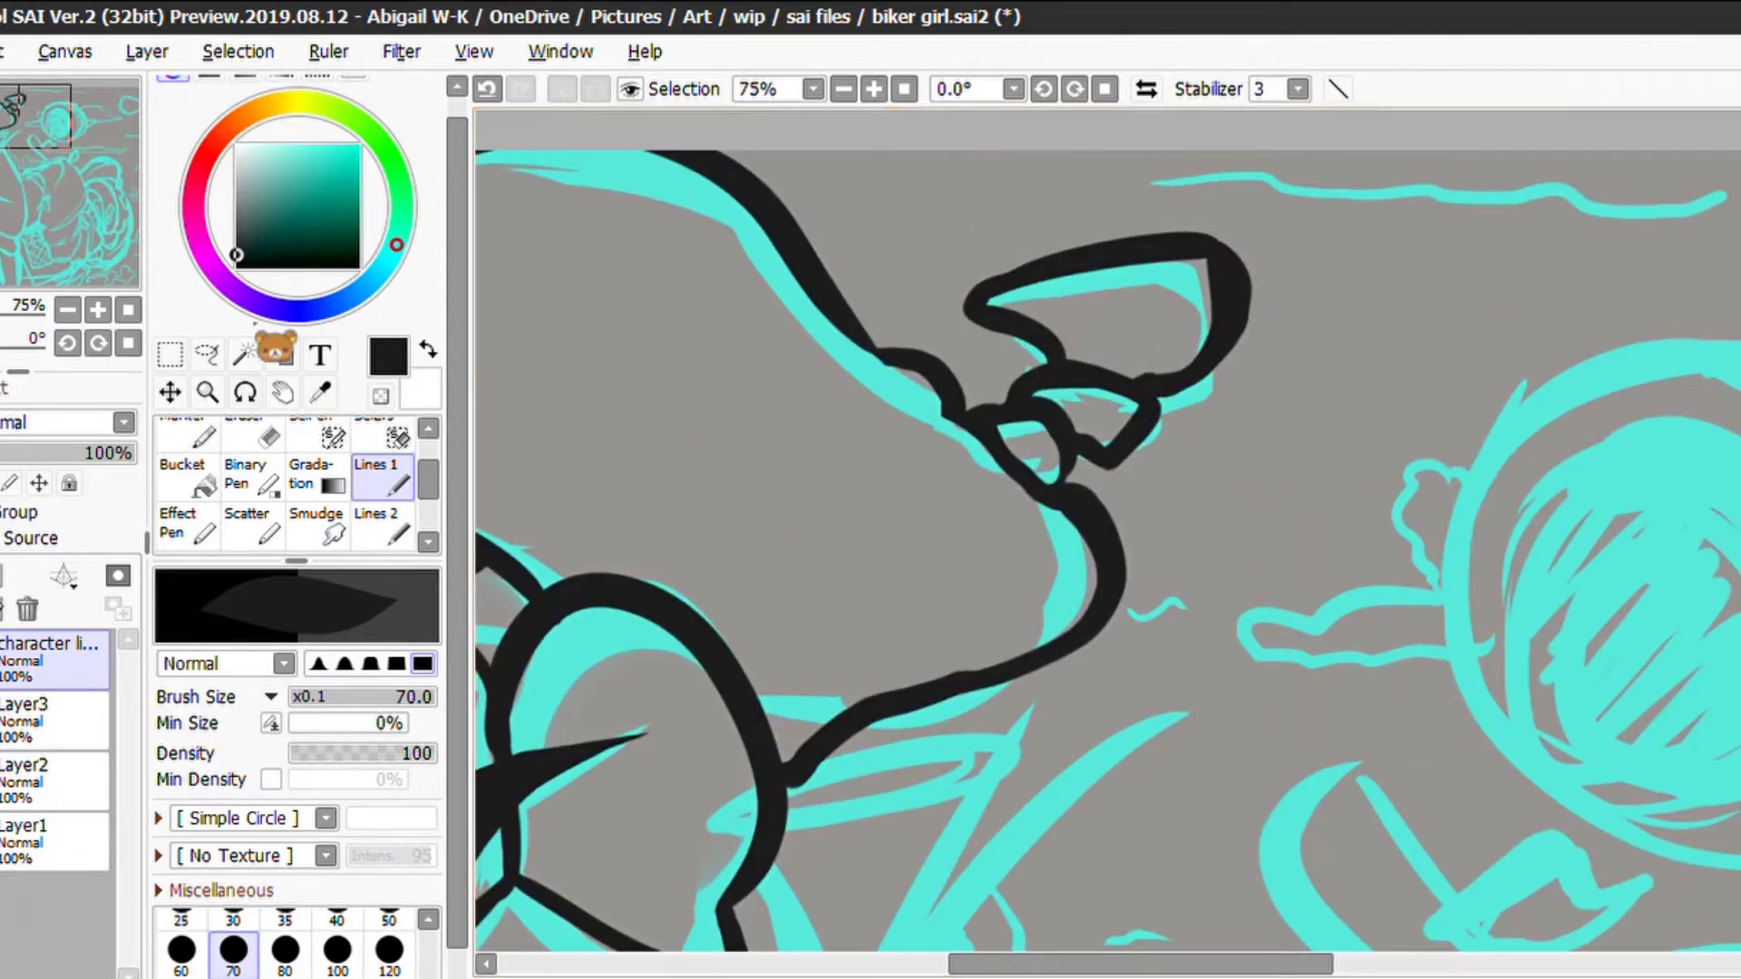
{"action": "key", "text": "e"}
Ink the diagonal line behind the neck and continue it down along the inner edge of the arm
{"action": "scroll", "coordinate": [1177, 276], "scroll_direction": "down", "scroll_amount": 3}
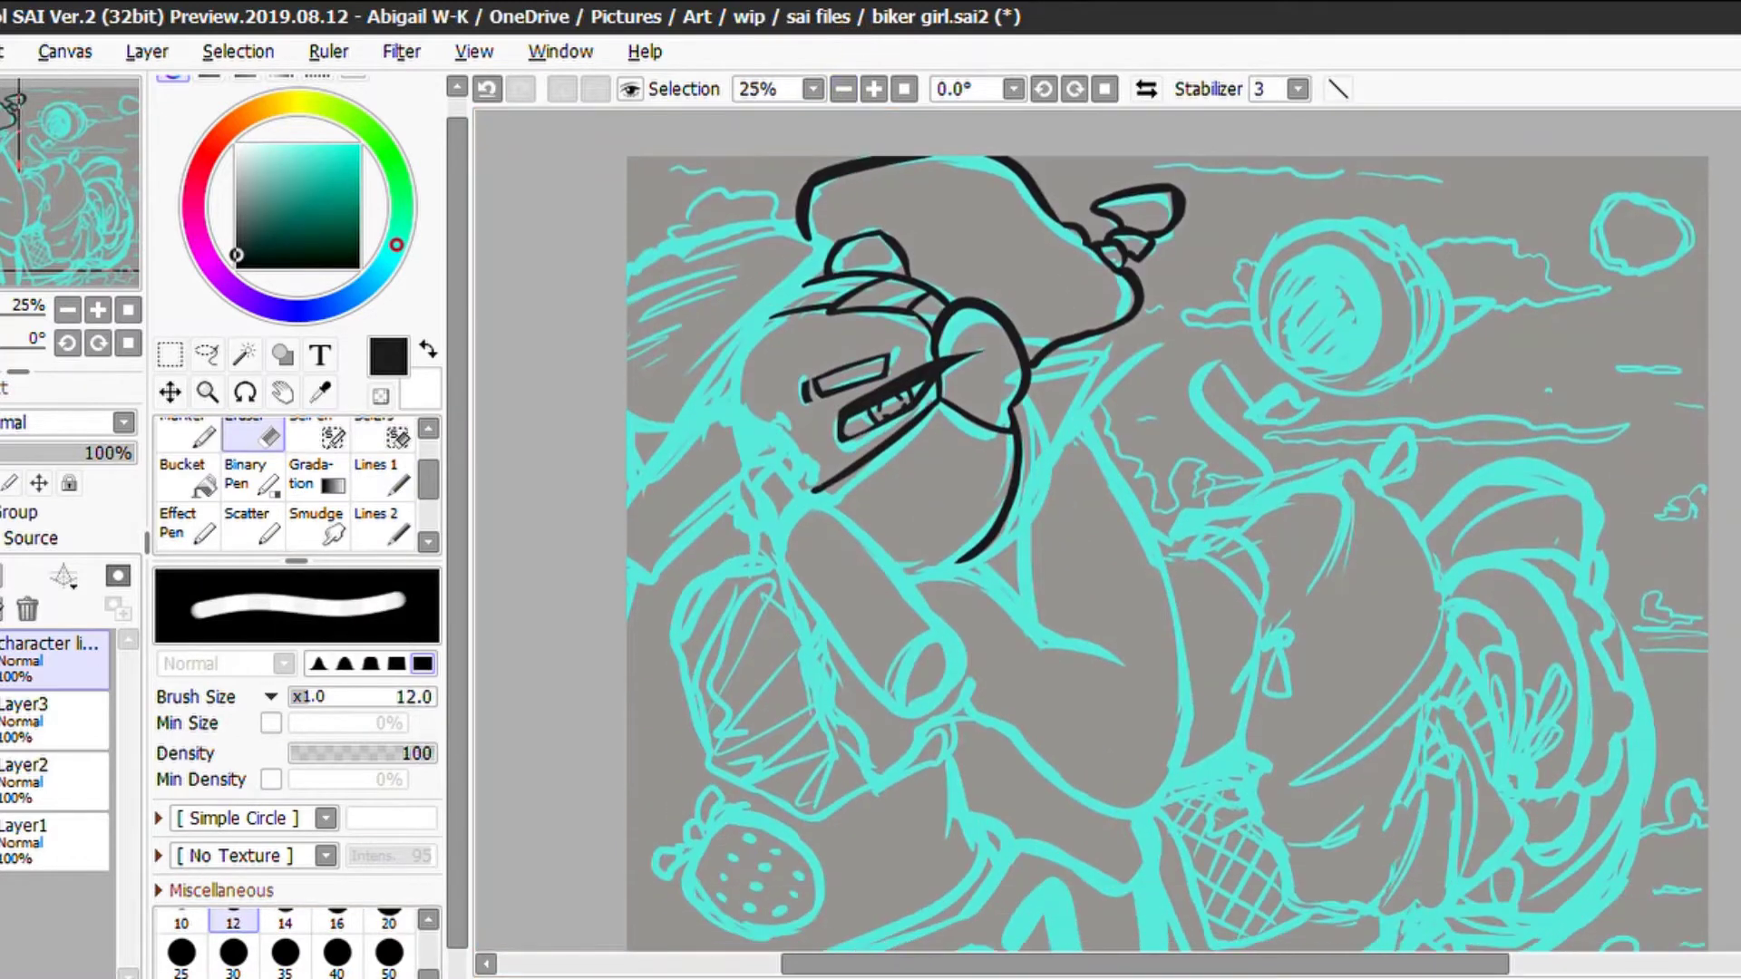
{"action": "scroll", "coordinate": [1107, 526], "scroll_direction": "up", "scroll_amount": 1}
{"action": "key", "text": "n"}
{"action": "scroll", "coordinate": [937, 517], "scroll_direction": "right", "scroll_amount": 2}
{"action": "left_click_drag", "start_coordinate": [997, 276], "coordinate": [830, 444]}
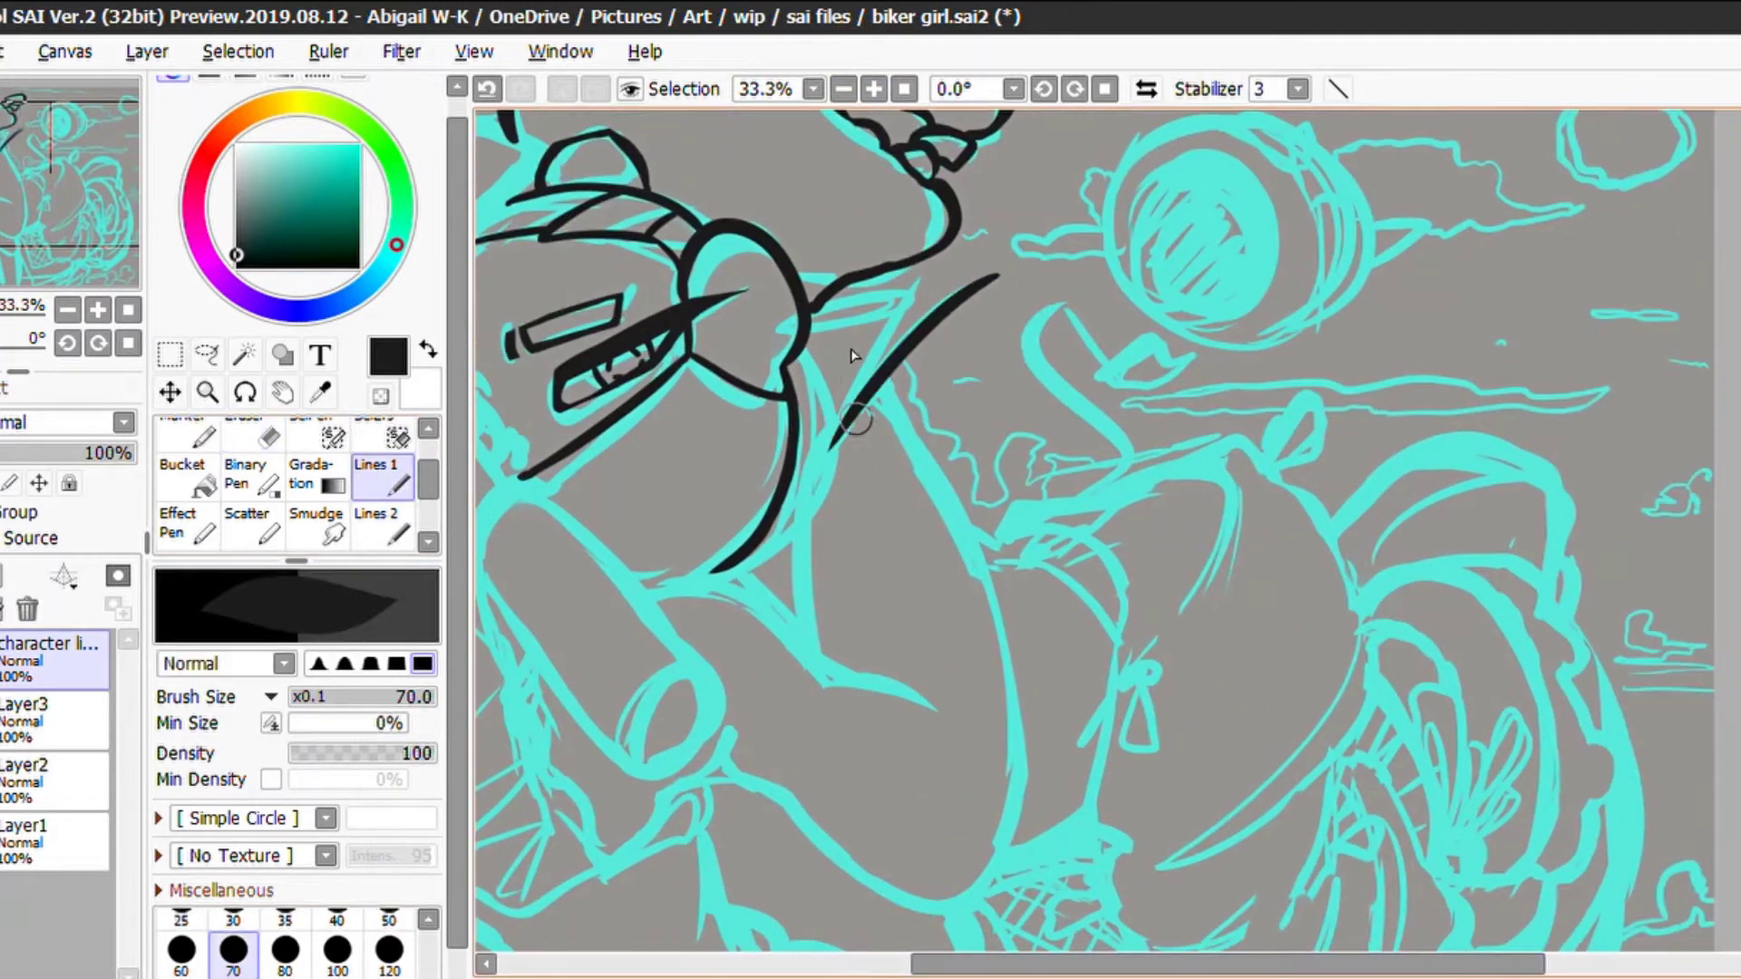
{"action": "left_click_drag", "start_coordinate": [879, 380], "coordinate": [796, 476]}
Ink the long outer contour of the bent arm, redrawing it as one thick tapered curve down to the elbow
{"action": "left_click_drag", "start_coordinate": [898, 395], "coordinate": [1051, 838]}
{"action": "key", "text": "ctrl+z"}
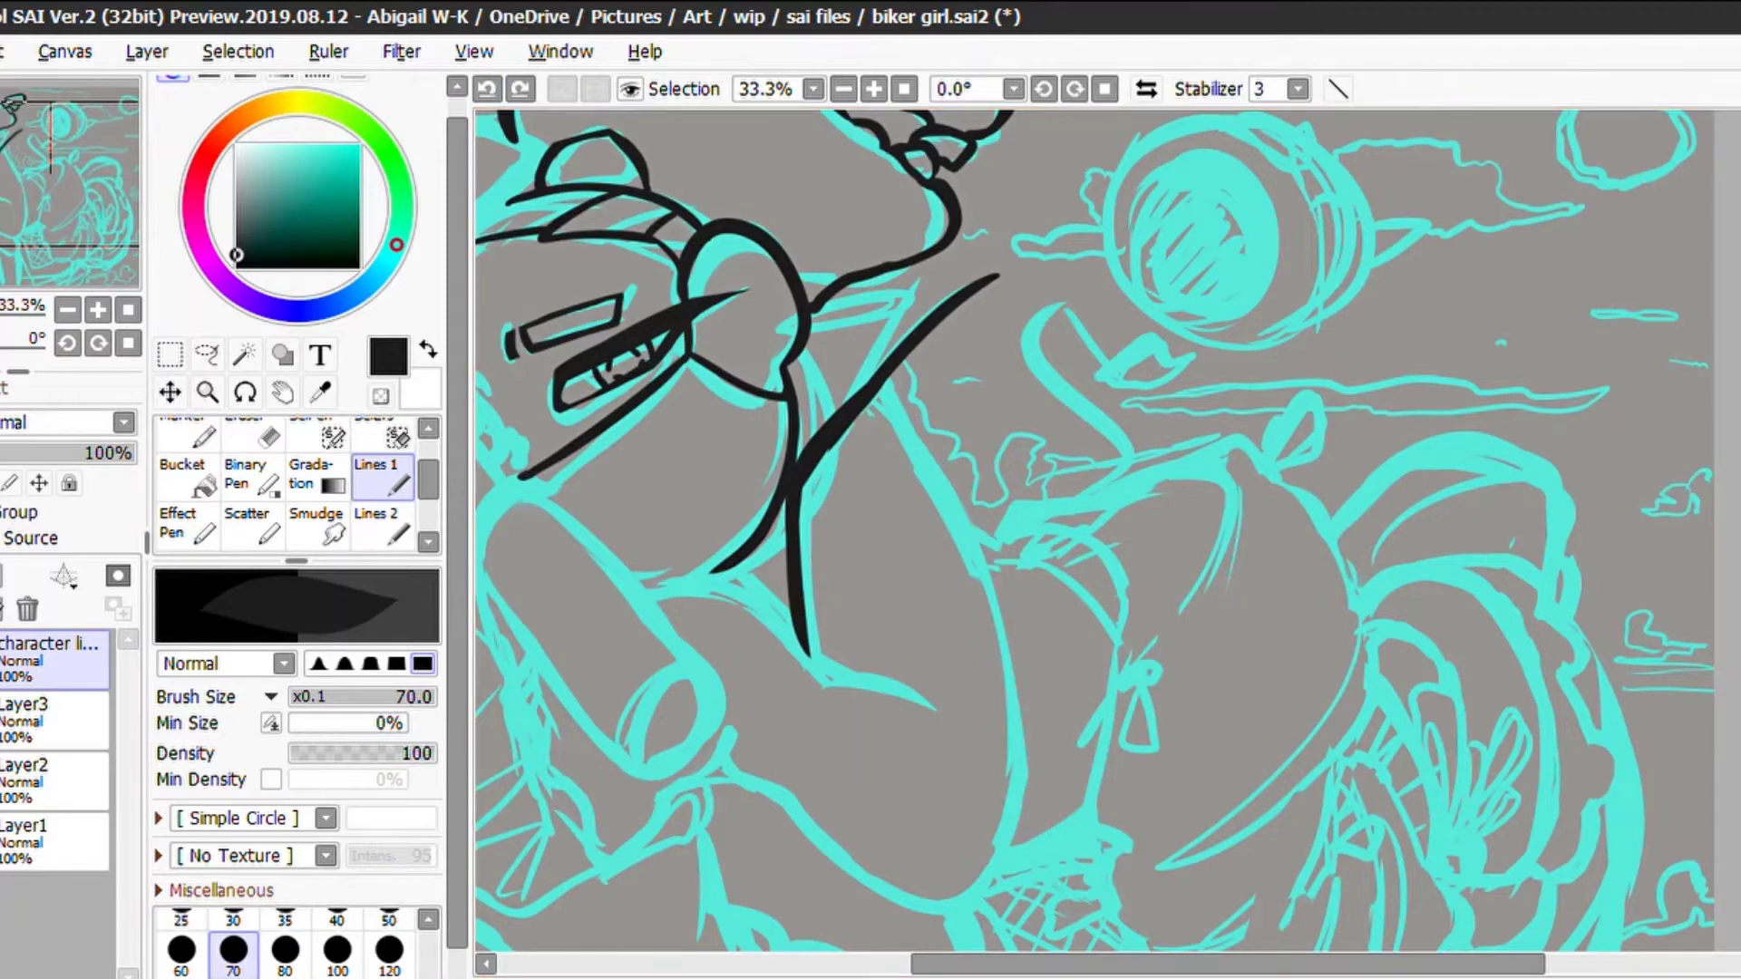
{"action": "scroll", "coordinate": [898, 394], "scroll_direction": "up", "scroll_amount": 1}
{"action": "left_click_drag", "start_coordinate": [952, 145], "coordinate": [804, 901]}
Ink the tapered crease inside the elbow and the curved line leading into it from the chest side
{"action": "scroll", "coordinate": [1088, 544], "scroll_direction": "left", "scroll_amount": 2}
{"action": "scroll", "coordinate": [1608, 669], "scroll_direction": "down", "scroll_amount": 2}
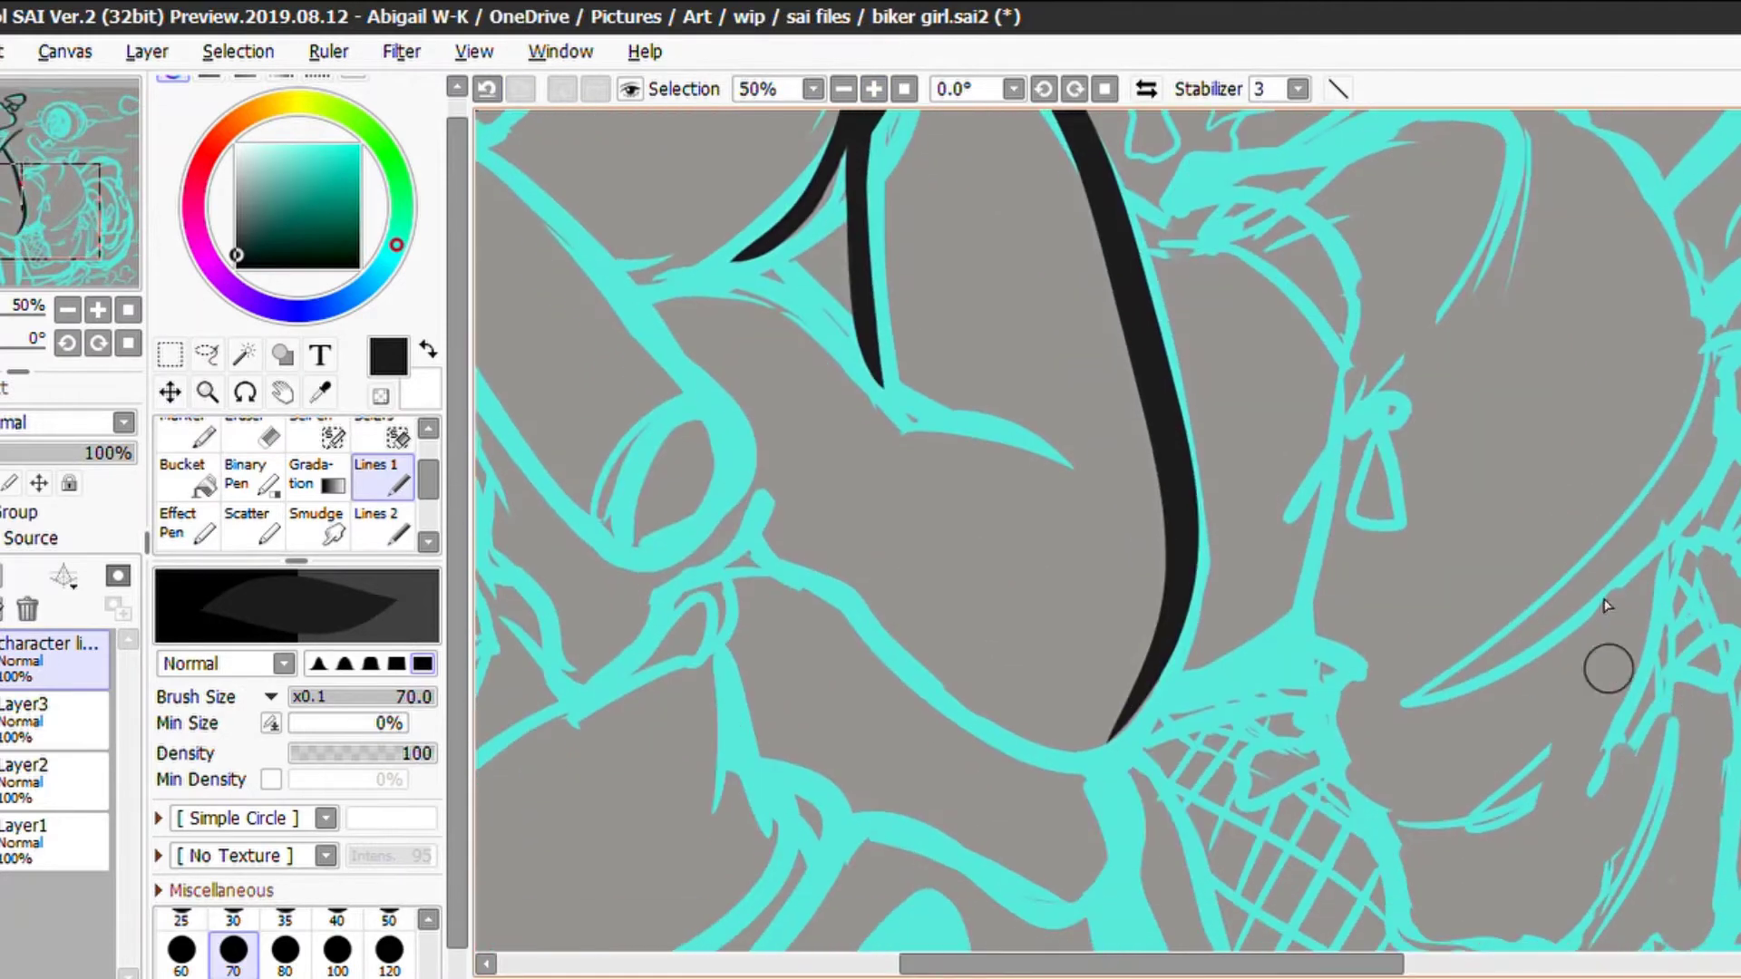
{"action": "left_click_drag", "start_coordinate": [884, 397], "coordinate": [1072, 458]}
{"action": "key", "text": "e"}
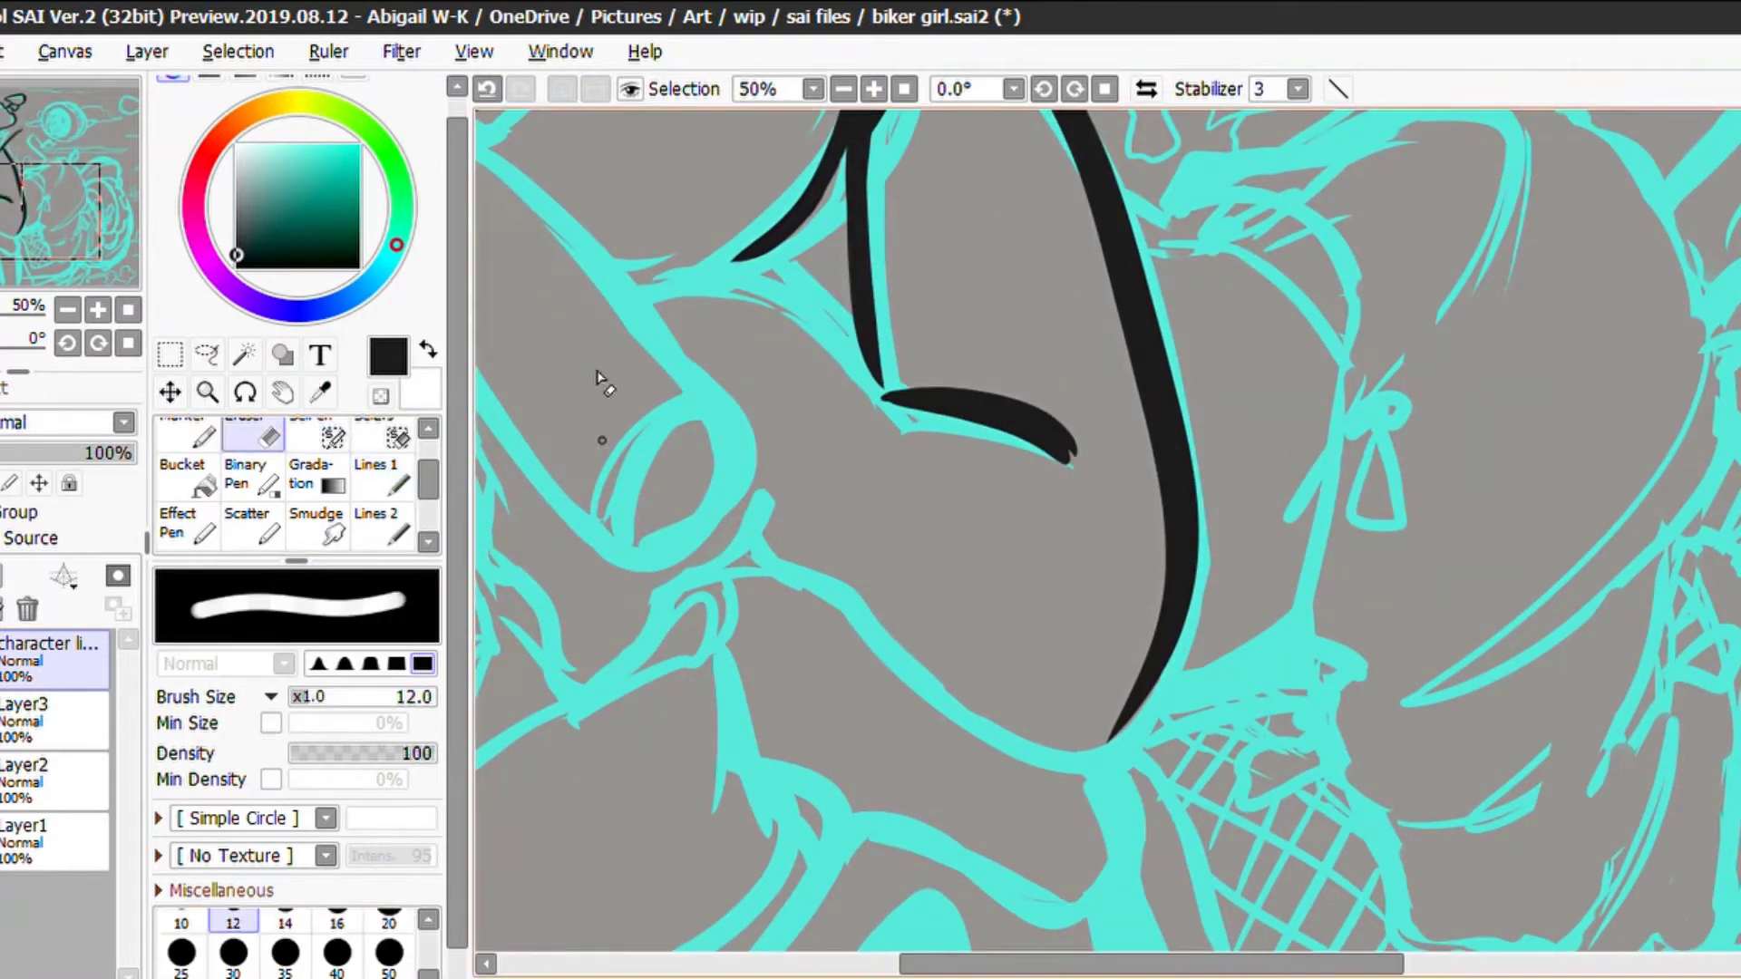
{"action": "key", "text": "e"}
{"action": "left_click_drag", "start_coordinate": [639, 281], "coordinate": [869, 385]}
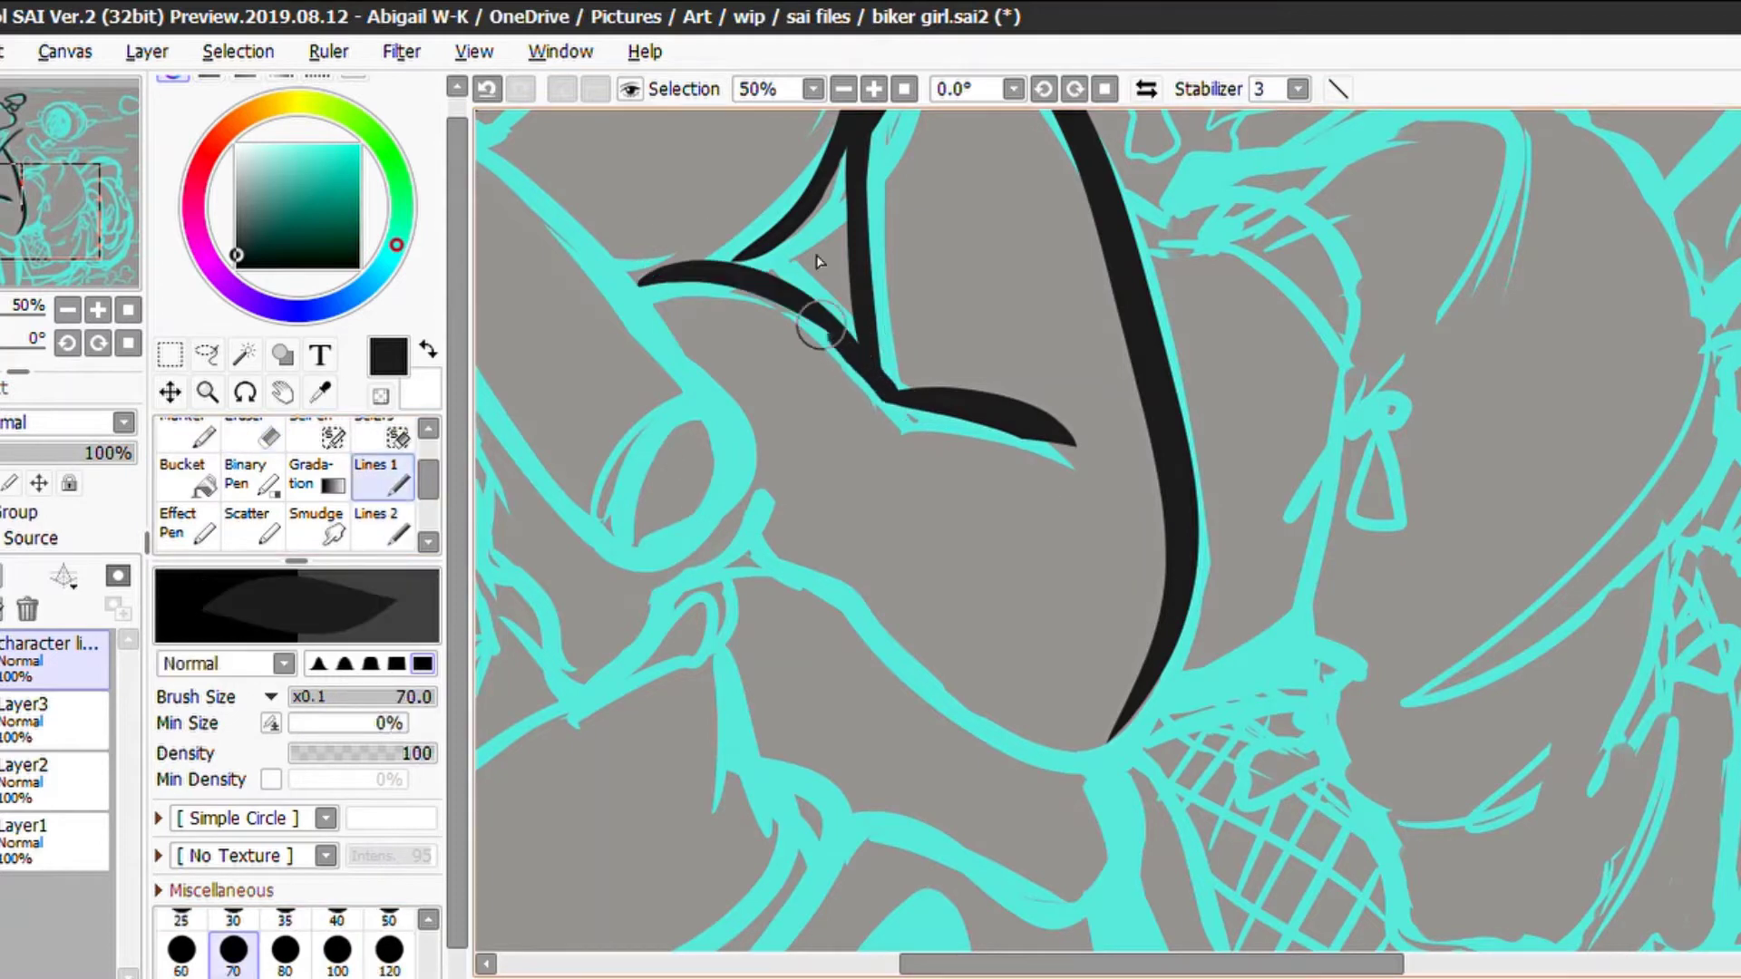
{"action": "left_click_drag", "start_coordinate": [819, 327], "coordinate": [856, 350]}
Ink the underside of the forearm and redraw its curve so it joins the outer arm contour at the elbow
{"action": "mouse_move", "coordinate": [716, 567]}
{"action": "left_mouse_down"}
{"action": "mouse_move", "coordinate": [847, 590]}
{"action": "mouse_move", "coordinate": [1088, 739]}
{"action": "left_mouse_up"}
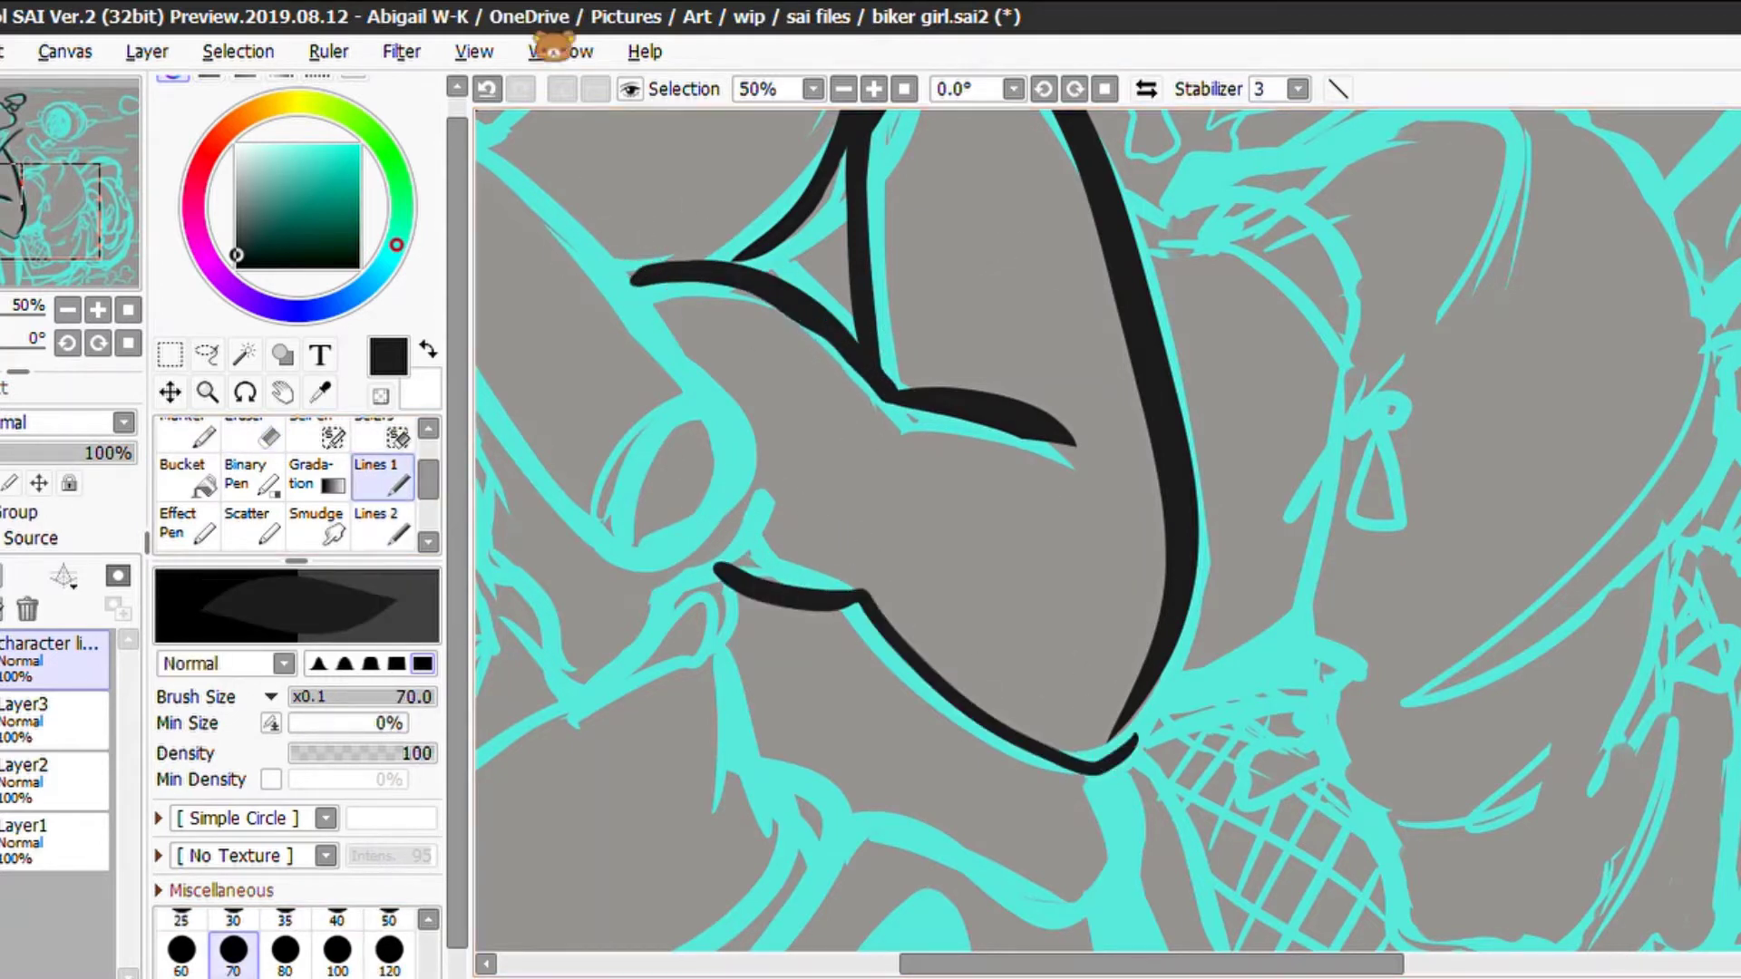
{"action": "key", "text": "ctrl+z"}
{"action": "mouse_move", "coordinate": [853, 598]}
{"action": "left_mouse_down"}
{"action": "mouse_move", "coordinate": [1069, 726]}
{"action": "mouse_move", "coordinate": [1174, 607]}
{"action": "left_mouse_up"}
Ink the wavy edge and the flared outline at the end of the forearm, redrawing the first wavy stroke
{"action": "key", "text": "space"}
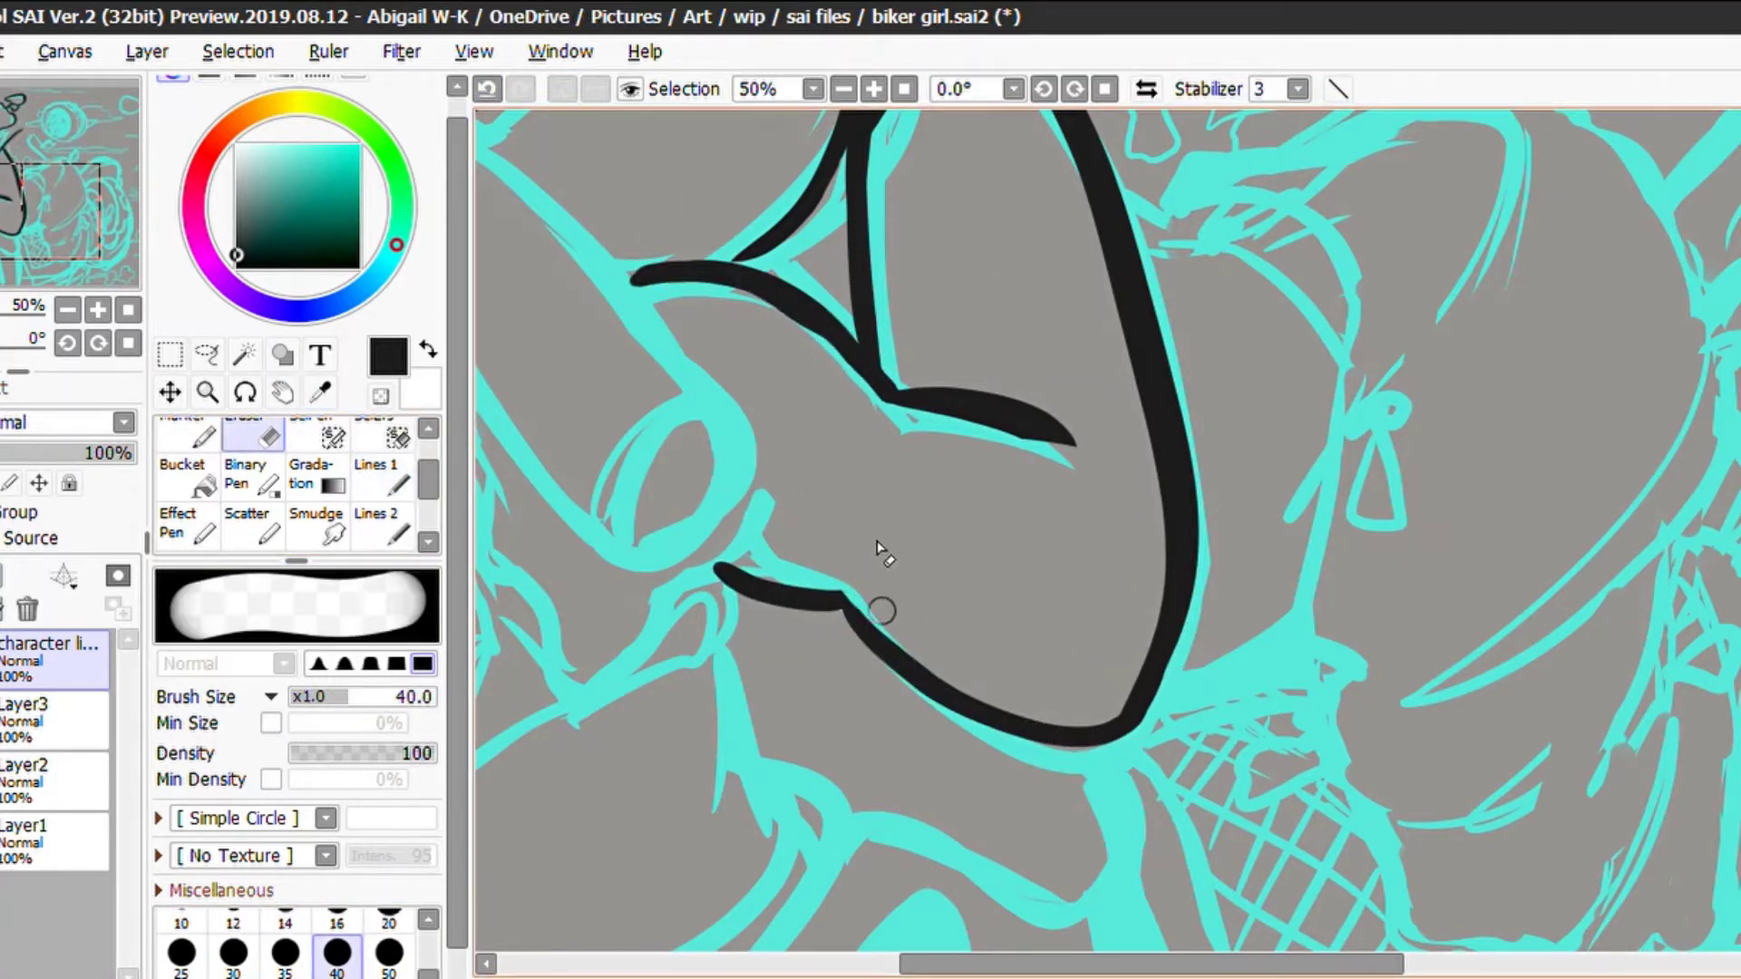
{"action": "left_click_drag", "start_coordinate": [879, 547], "coordinate": [1060, 550]}
{"action": "left_click_drag", "start_coordinate": [656, 400], "coordinate": [663, 599]}
{"action": "left_click_drag", "start_coordinate": [667, 562], "coordinate": [707, 660]}
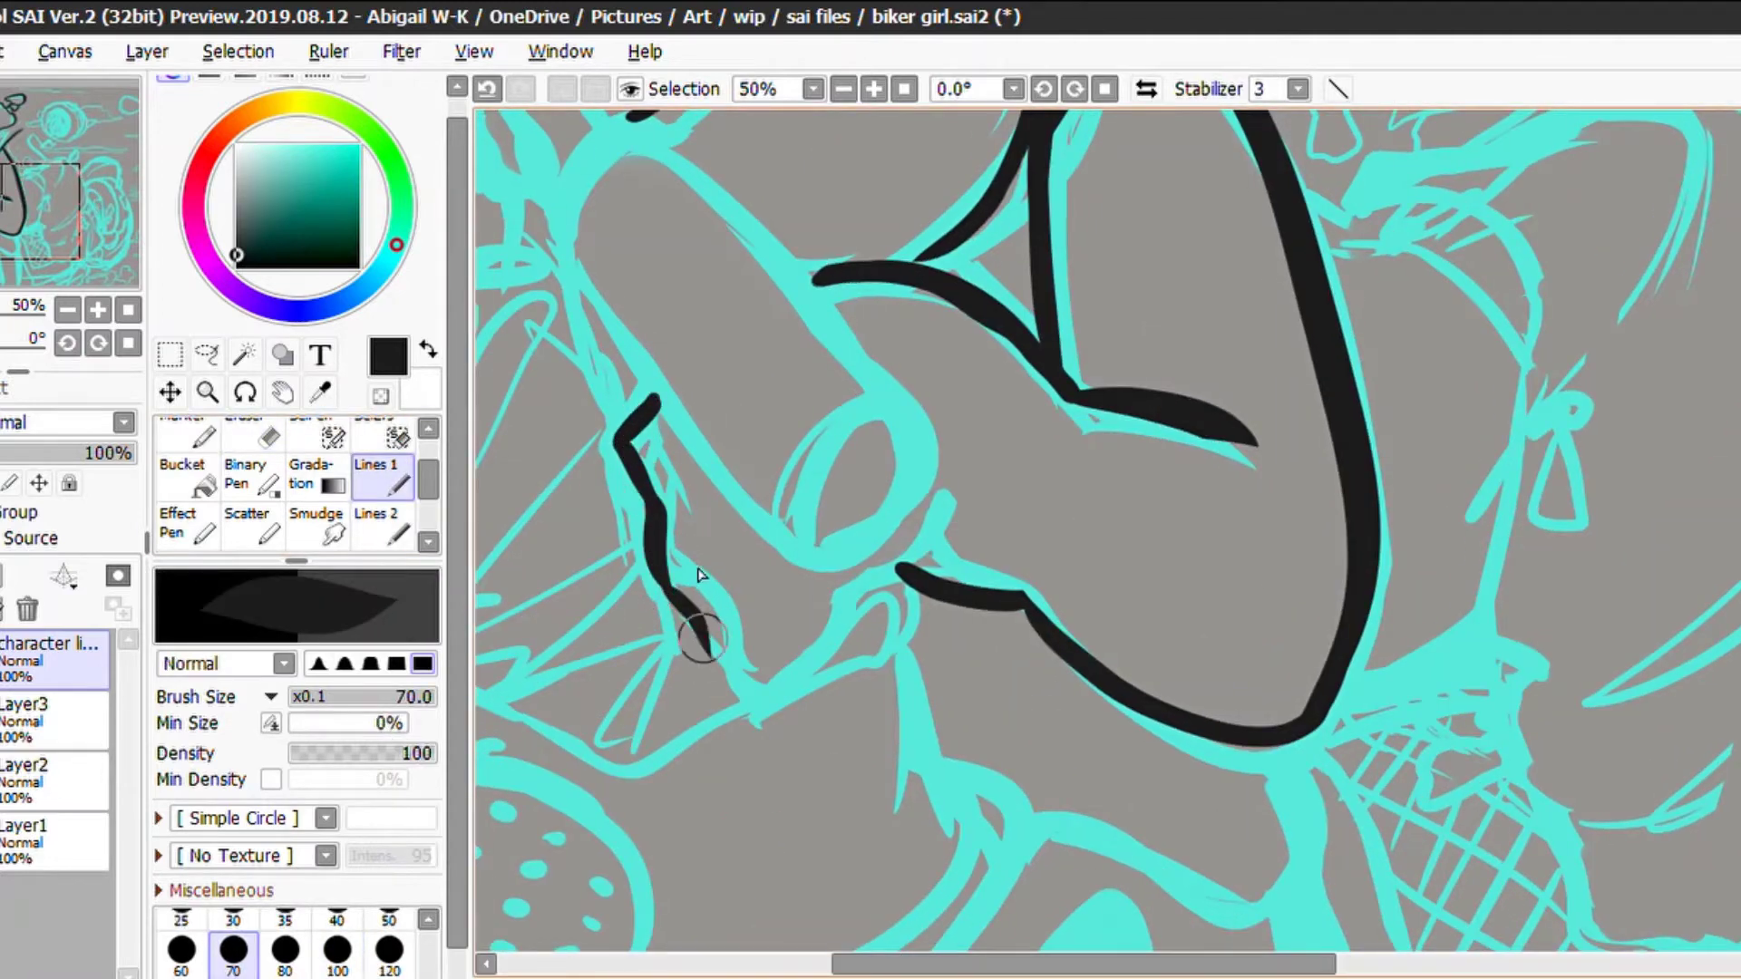
{"action": "key", "text": "ctrl+z"}
{"action": "mouse_move", "coordinate": [654, 400]}
{"action": "left_mouse_down"}
{"action": "mouse_move", "coordinate": [666, 535]}
{"action": "mouse_move", "coordinate": [621, 653]}
{"action": "mouse_move", "coordinate": [548, 685]}
{"action": "mouse_move", "coordinate": [649, 786]}
{"action": "mouse_move", "coordinate": [862, 602]}
{"action": "mouse_move", "coordinate": [762, 666]}
{"action": "left_mouse_up"}
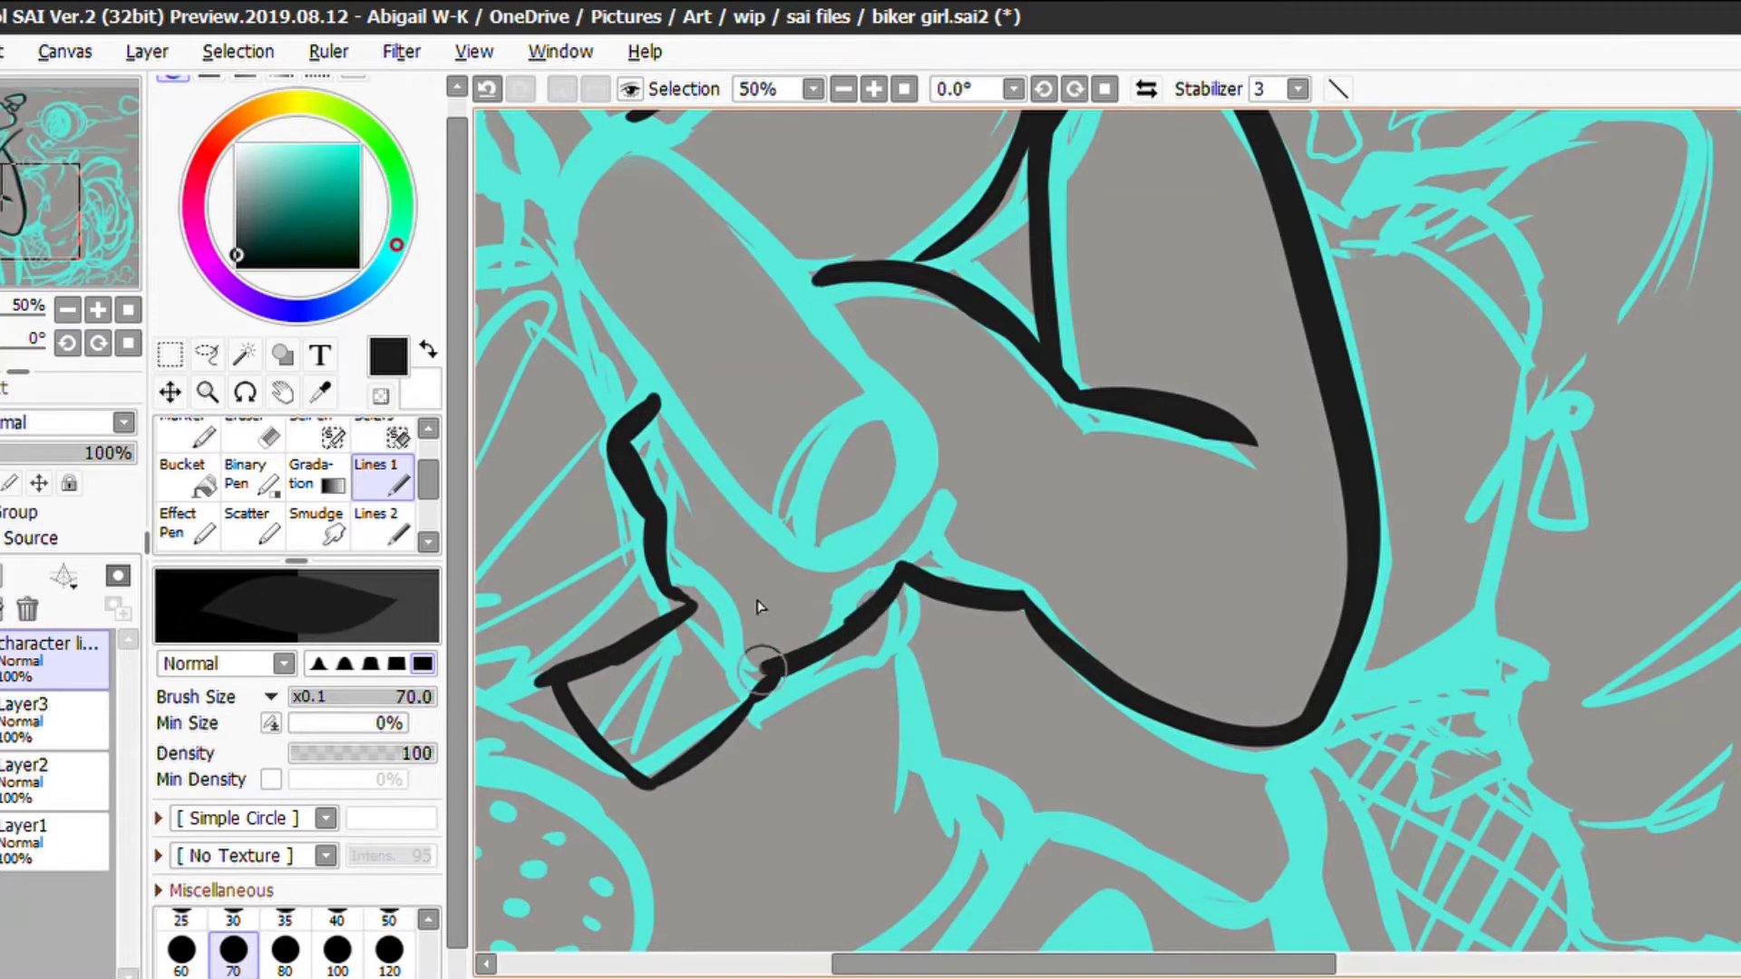
Erase the uneven join along the forearm's underside, redraw it and trim it with the Eraser at size 40
{"action": "key", "text": "e"}
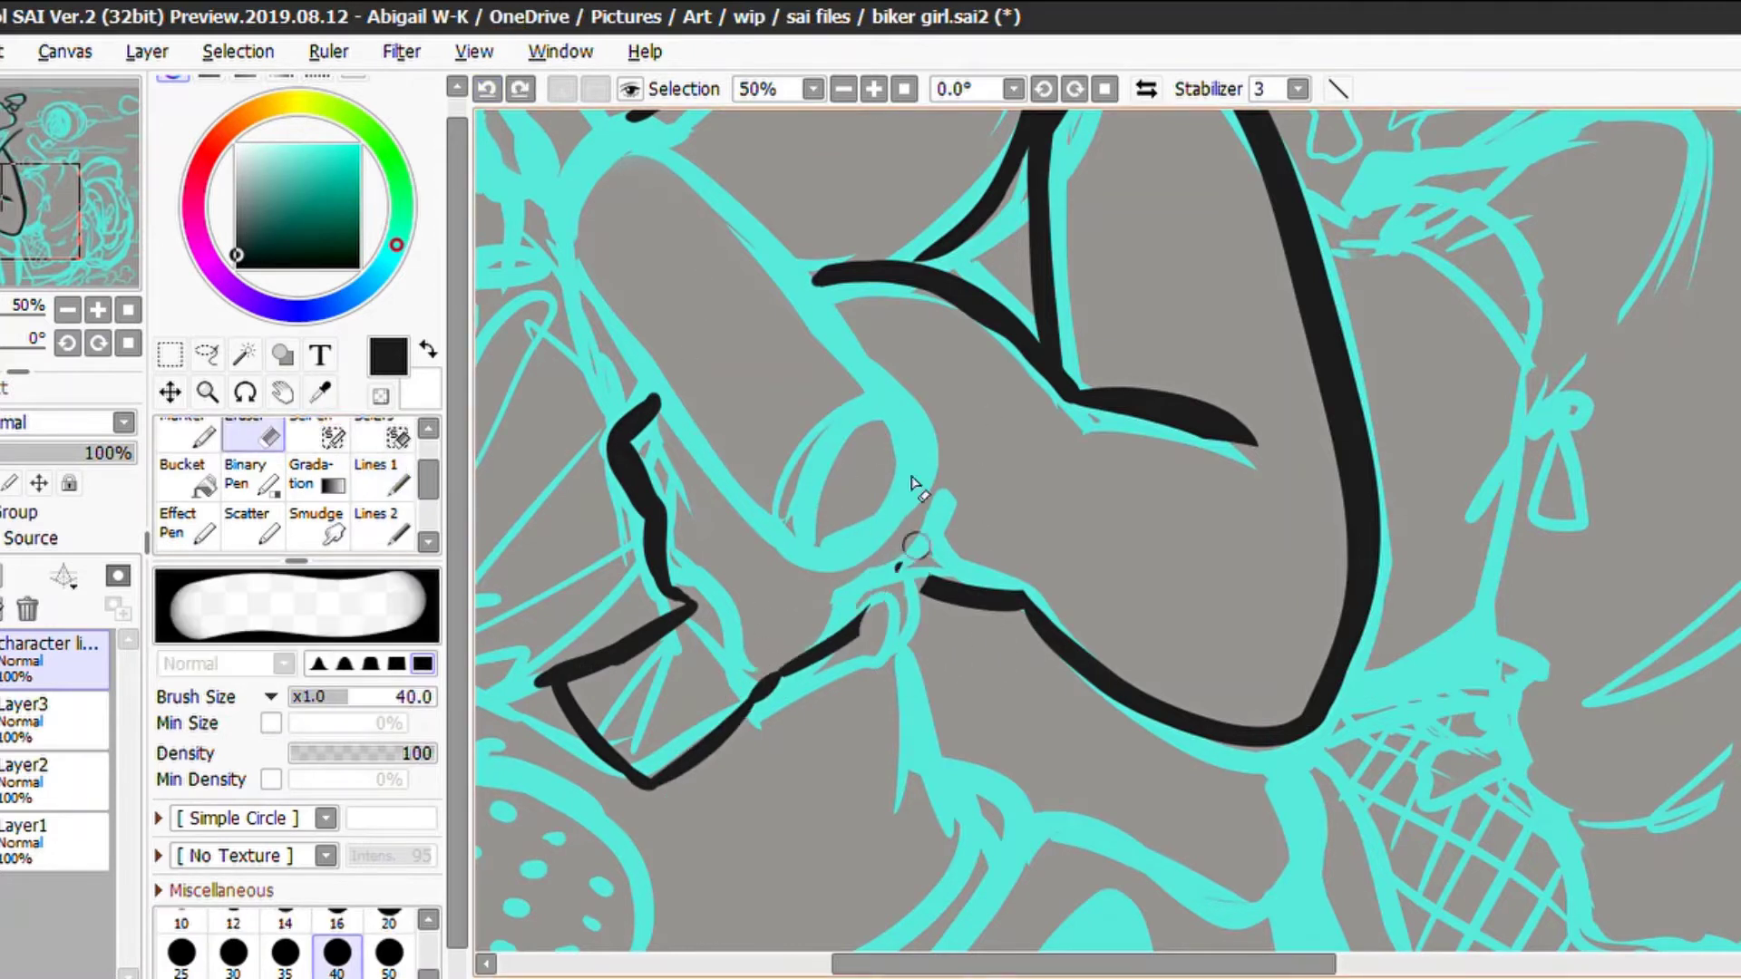
{"action": "mouse_move", "coordinate": [957, 589]}
{"action": "left_mouse_down"}
{"action": "mouse_move", "coordinate": [839, 618]}
{"action": "mouse_move", "coordinate": [979, 599]}
{"action": "left_mouse_up"}
{"action": "key", "text": "n"}
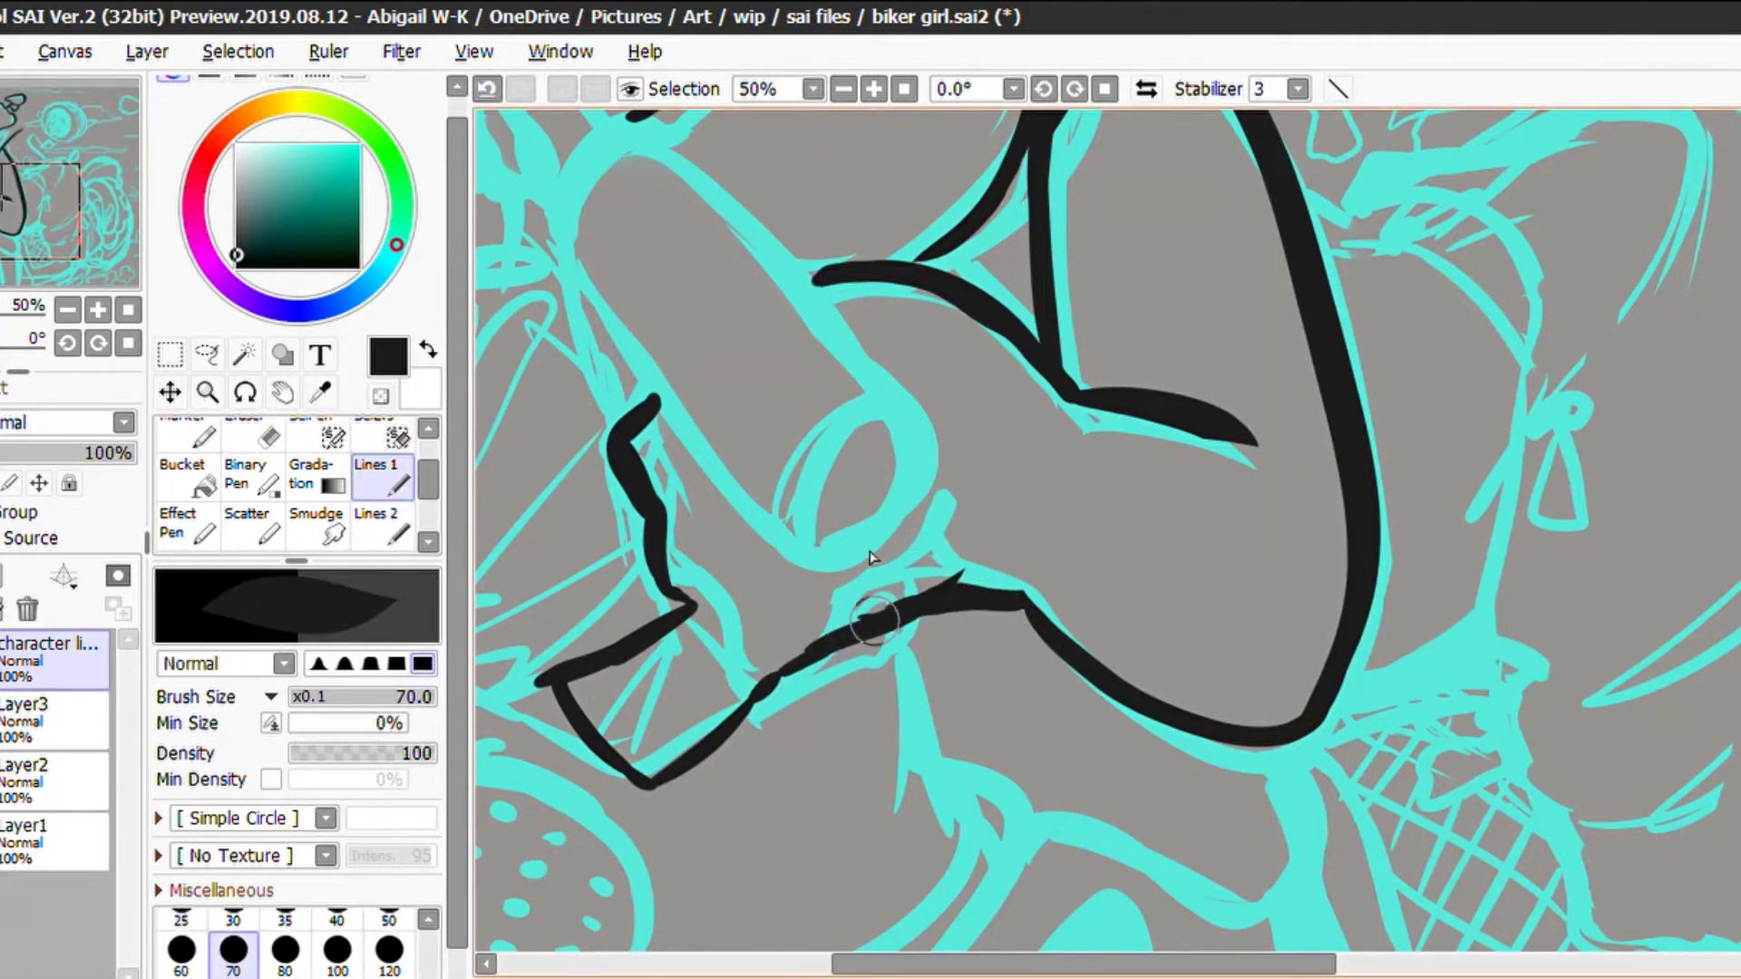
{"action": "mouse_move", "coordinate": [875, 619]}
{"action": "left_mouse_down"}
{"action": "mouse_move", "coordinate": [644, 781]}
{"action": "mouse_move", "coordinate": [544, 680]}
{"action": "left_mouse_up"}
{"action": "key", "text": "e"}
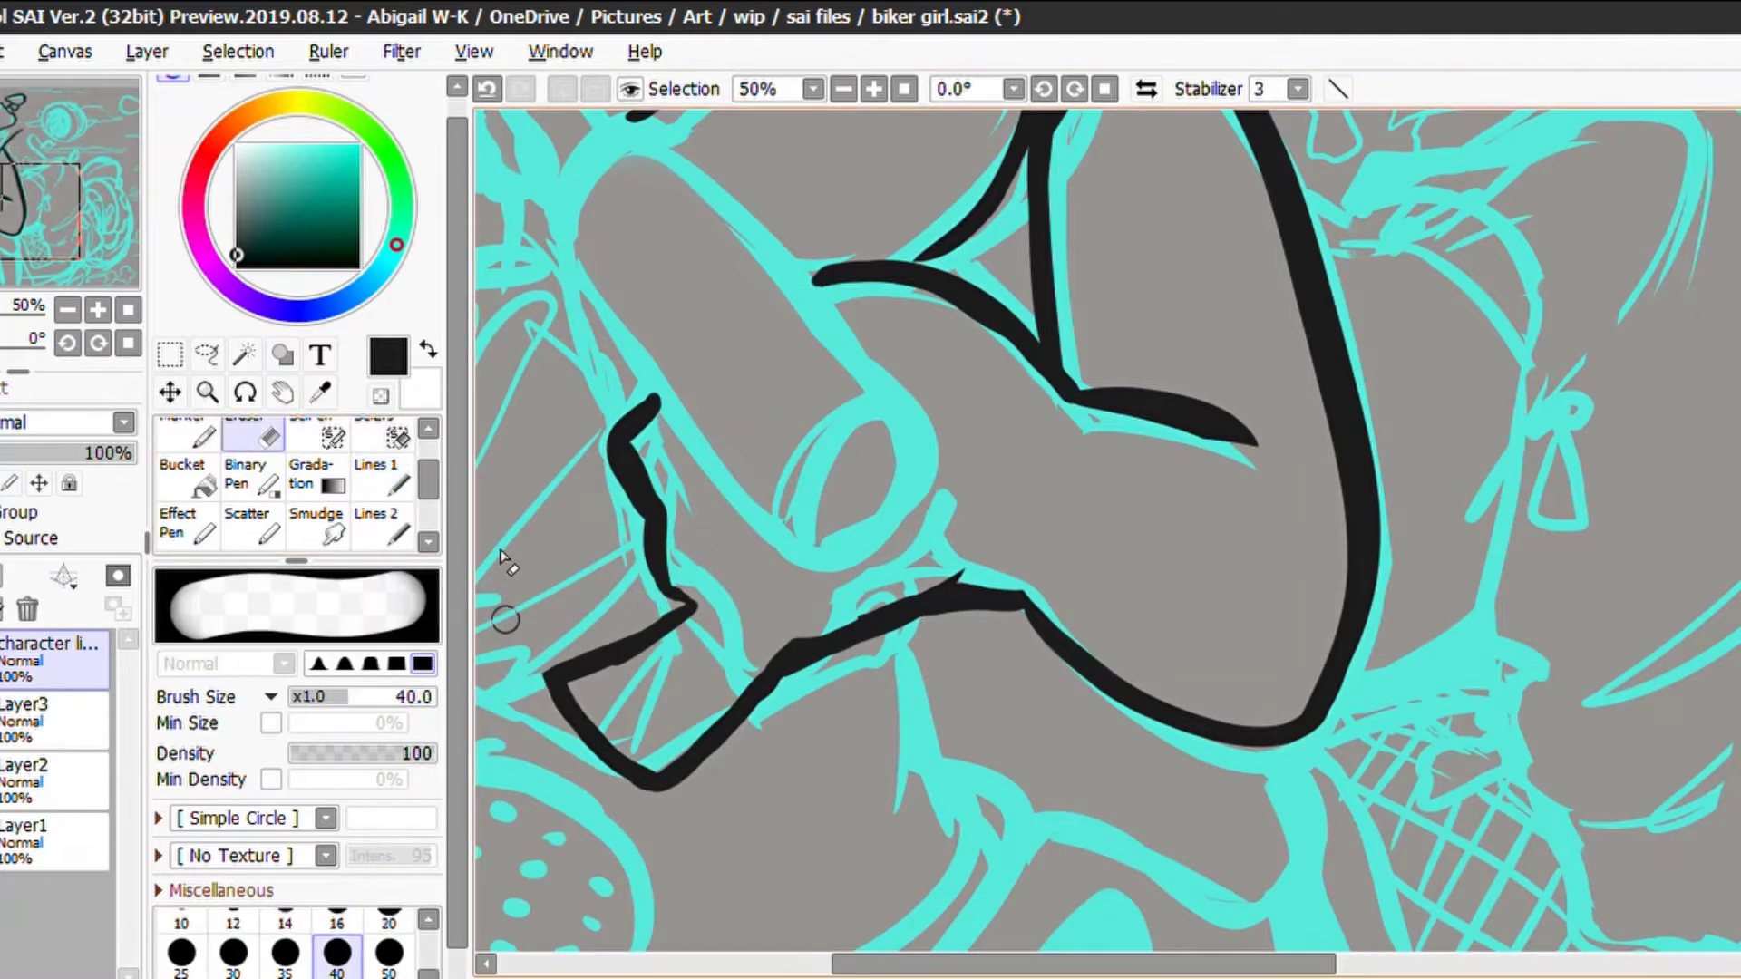
{"action": "left_click_drag", "start_coordinate": [949, 570], "coordinate": [1024, 555]}
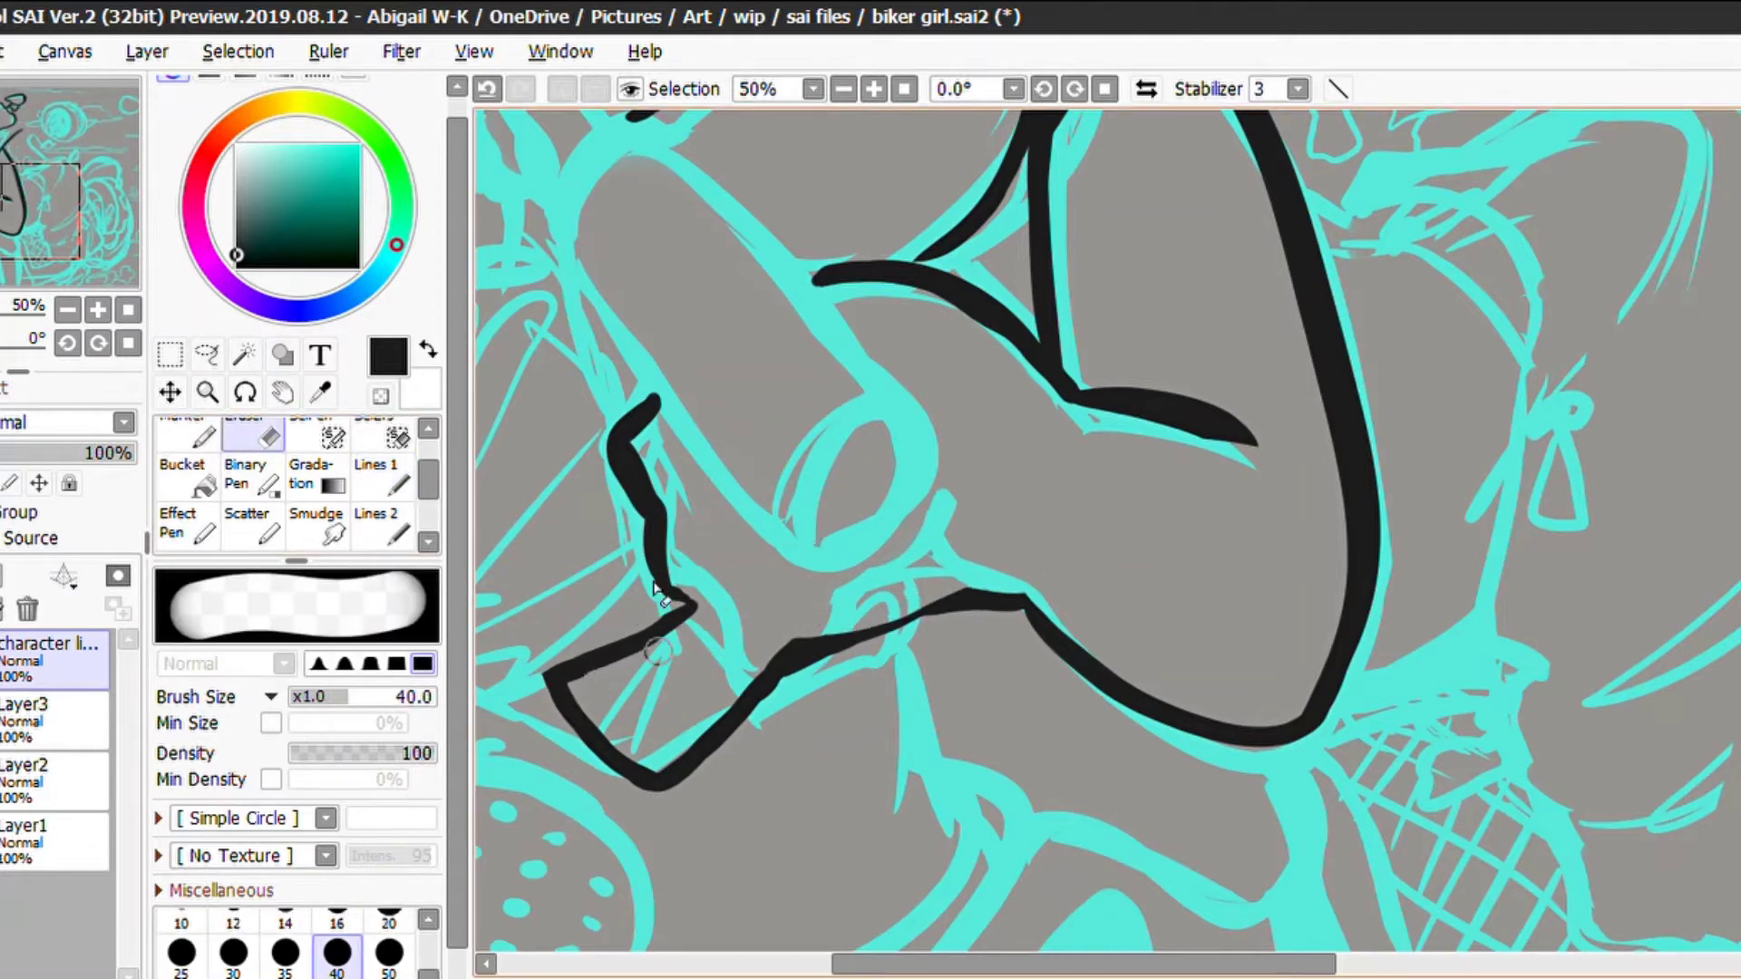
Refine the wavy edge at the end of the forearm and smooth its inner side with the Eraser at size 40
{"action": "key", "text": "n"}
{"action": "key", "text": "e"}
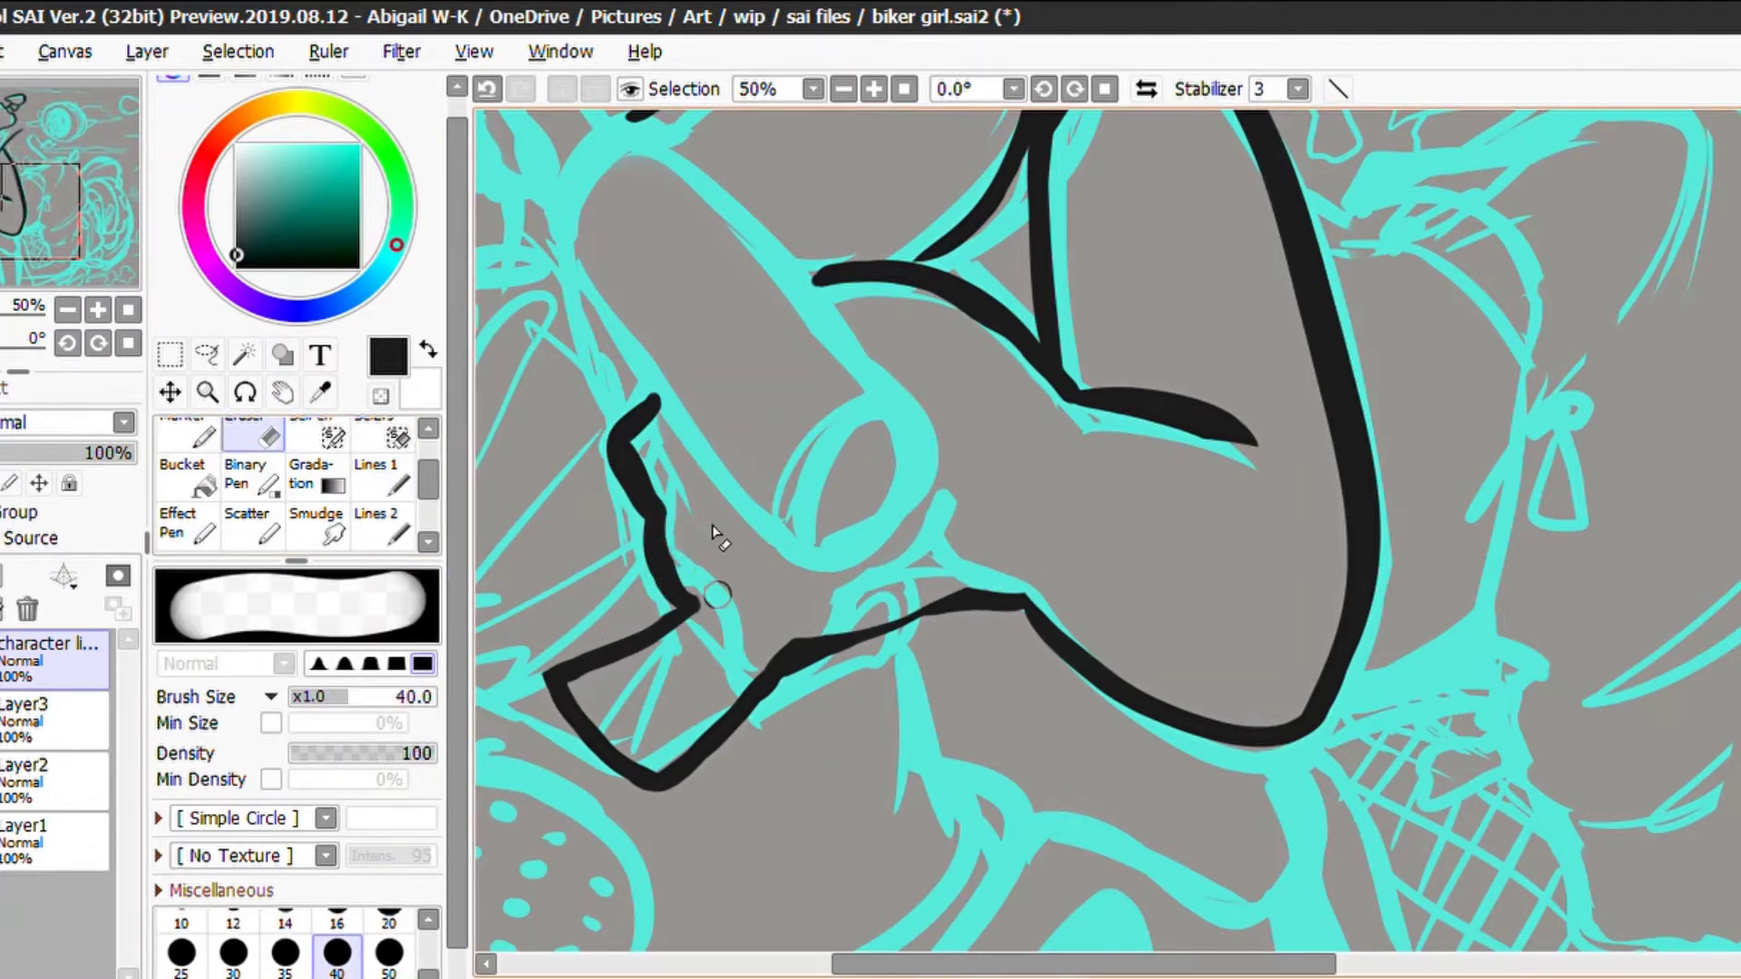
{"action": "left_click_drag", "start_coordinate": [675, 553], "coordinate": [662, 472]}
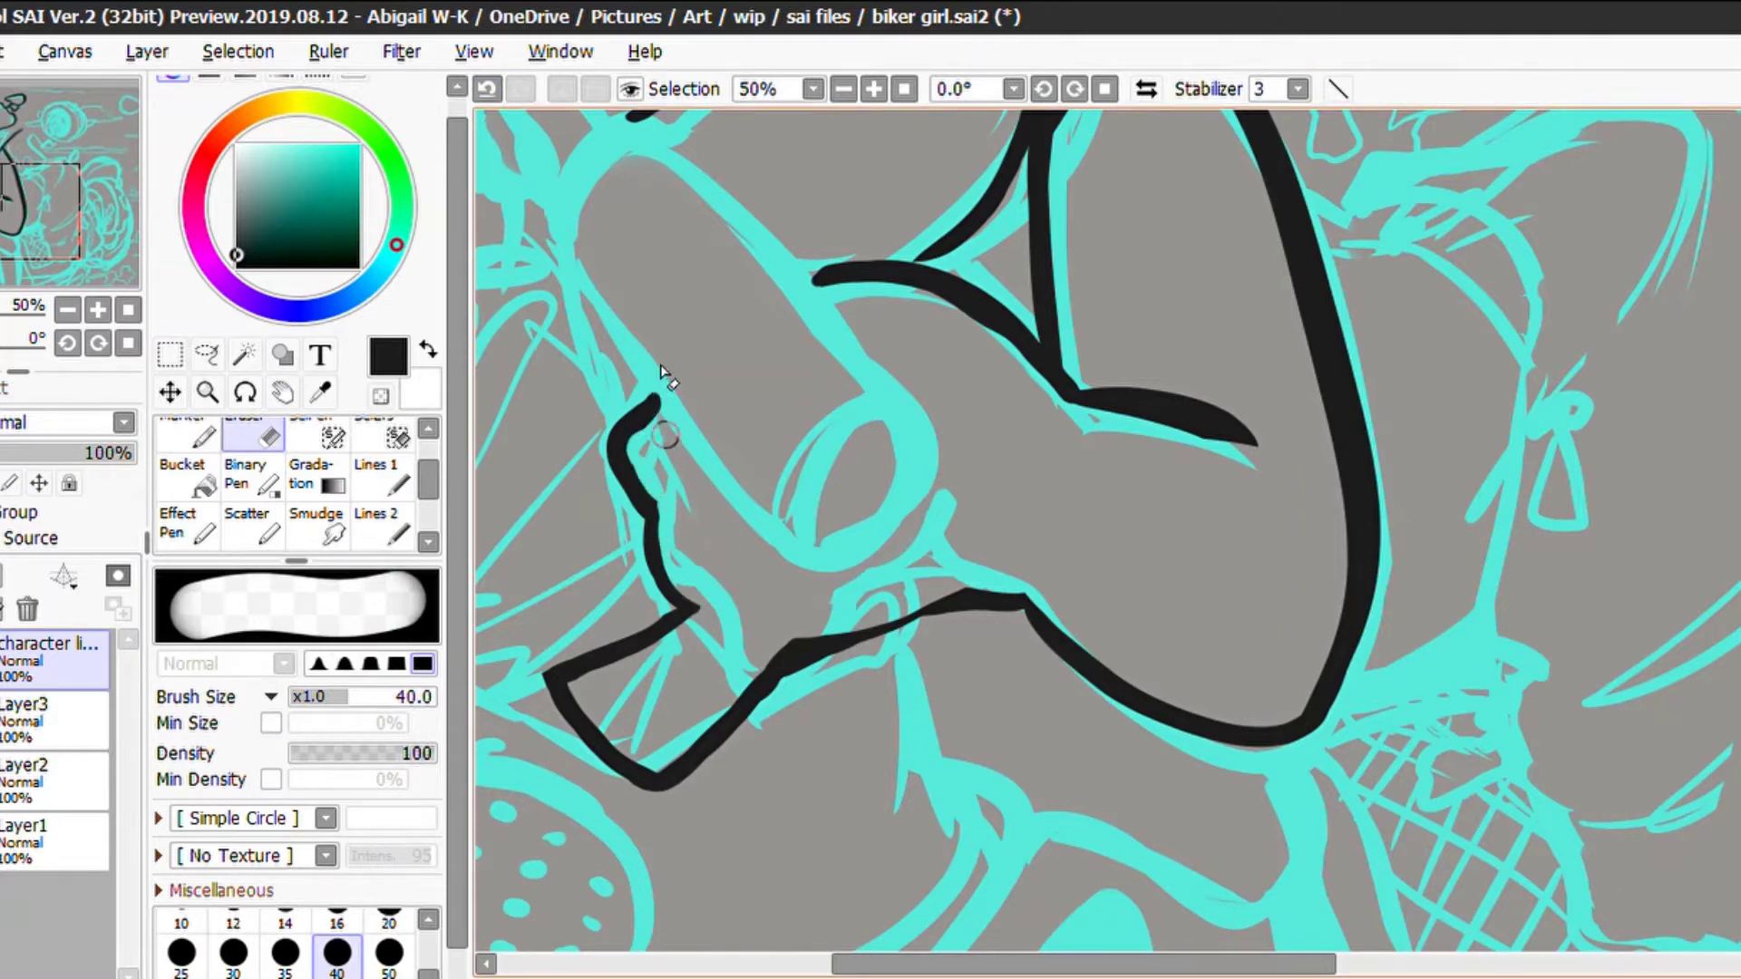
{"action": "key", "text": "n"}
Ink the contour from the waist over the rear hip and the curved hatched band beside the arm
{"action": "scroll", "coordinate": [975, 510], "scroll_direction": "down", "scroll_amount": 3}
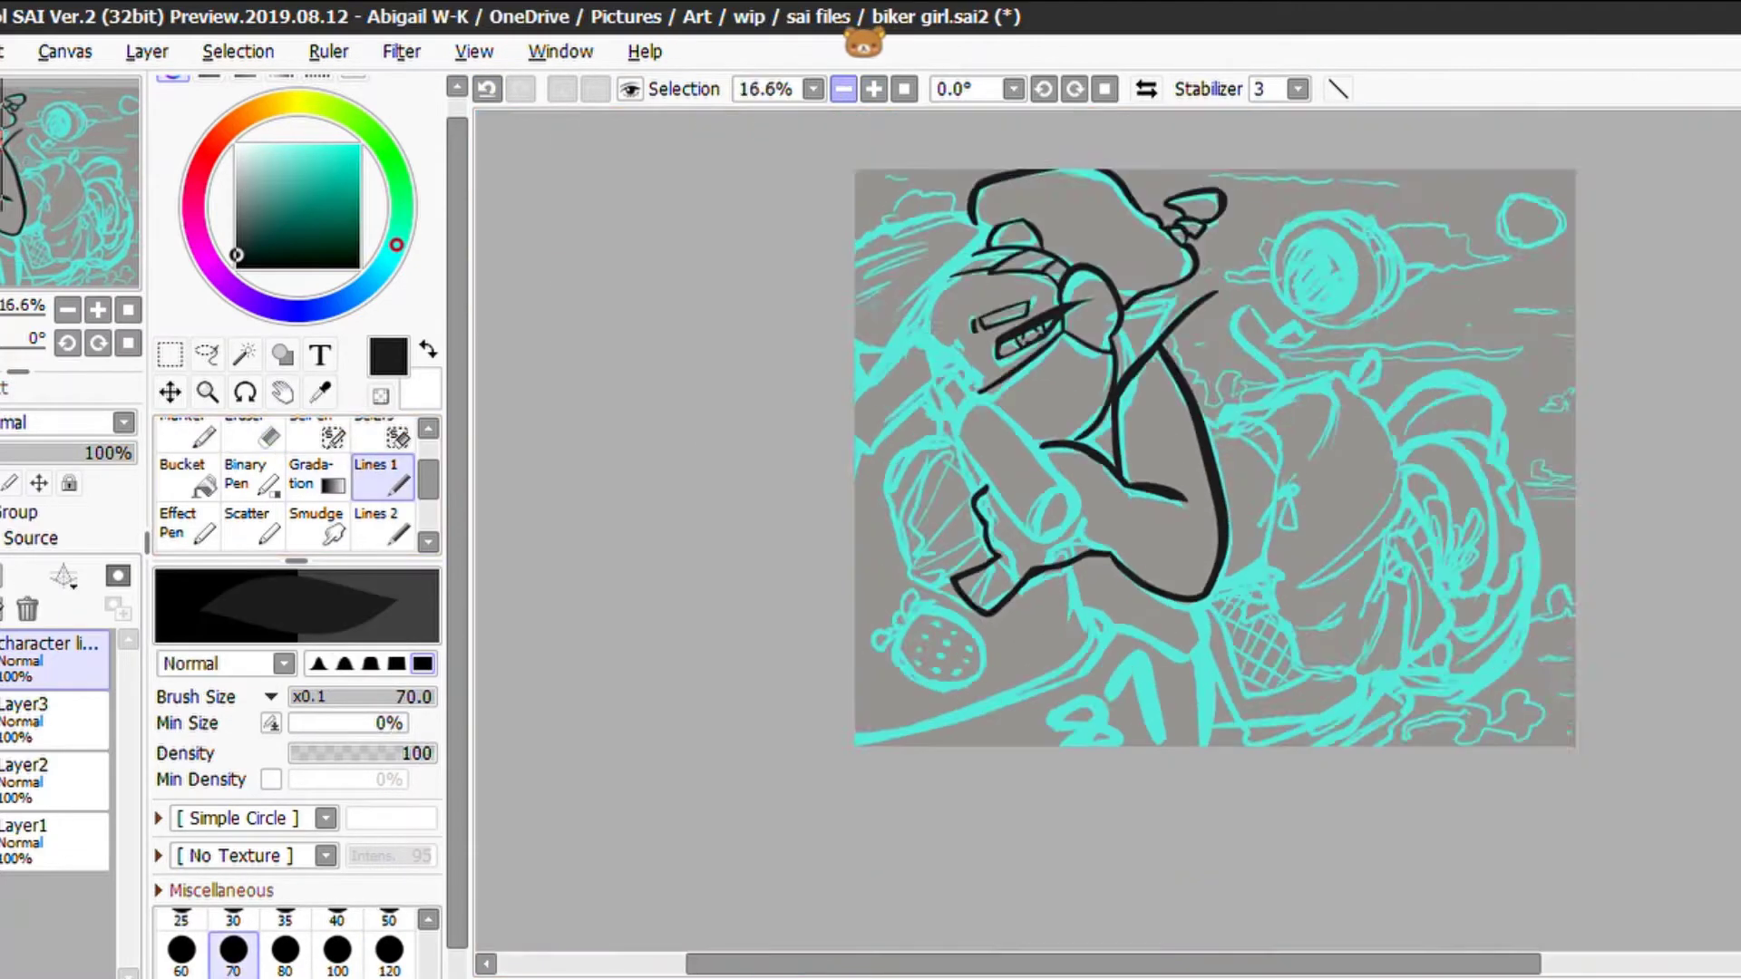
{"action": "scroll", "coordinate": [1007, 263], "scroll_direction": "up", "scroll_amount": 2}
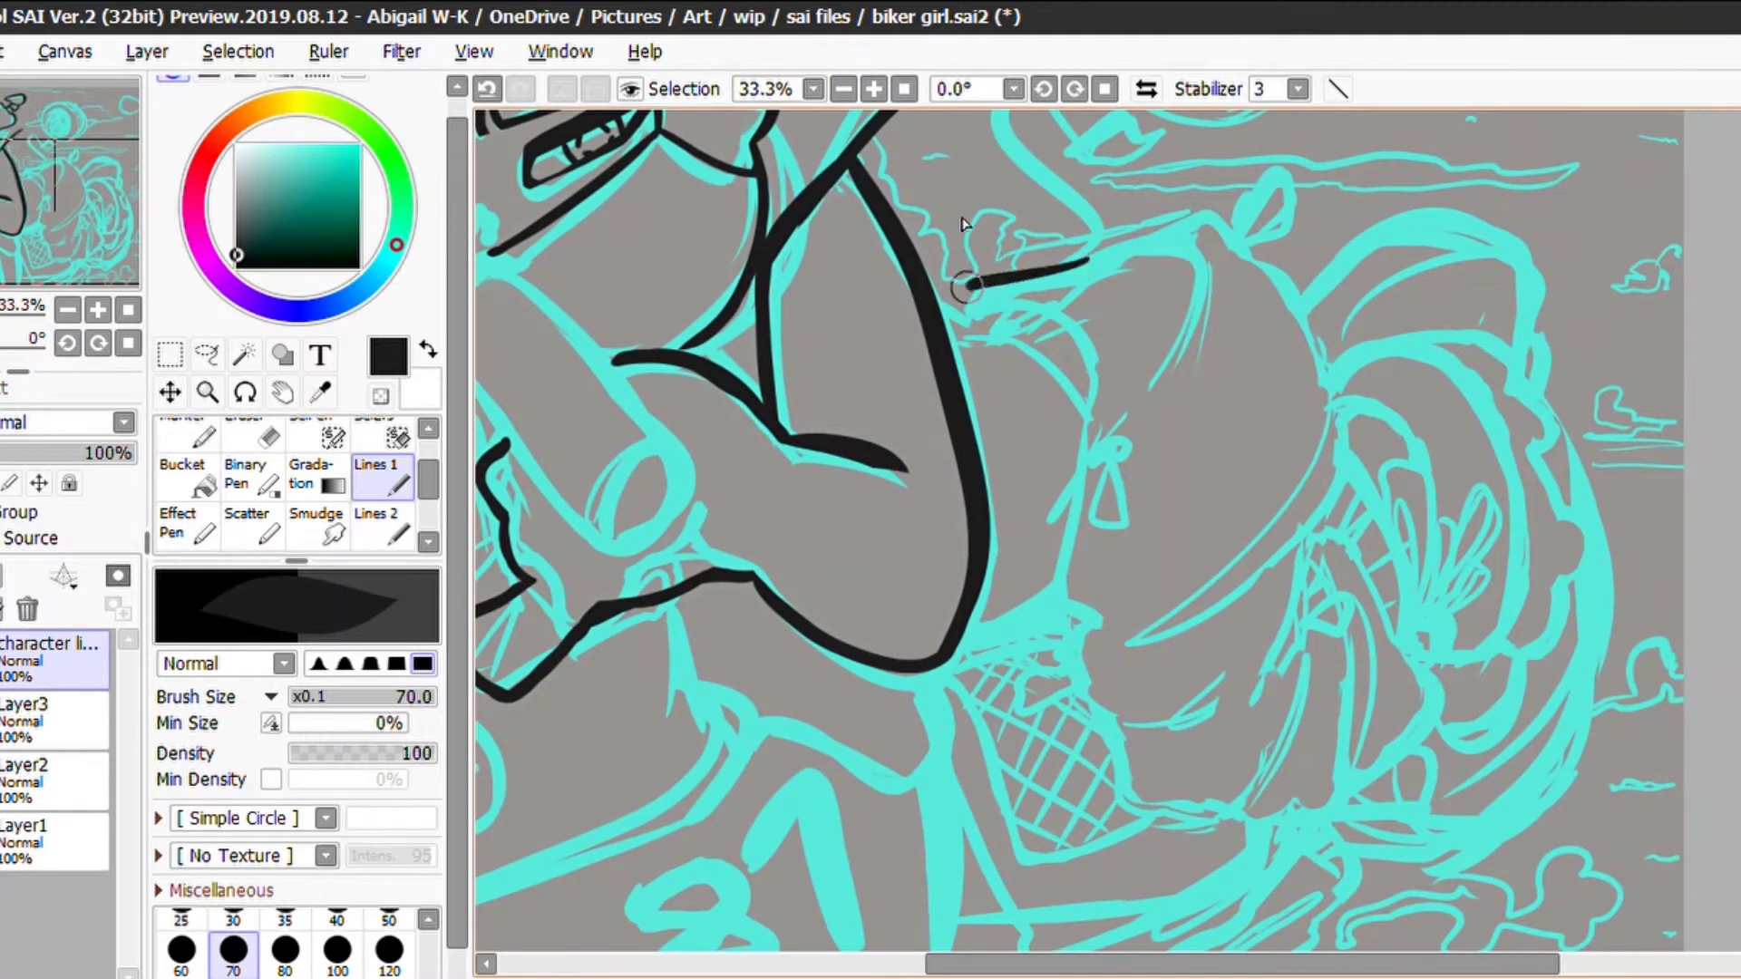
{"action": "mouse_move", "coordinate": [1081, 261]}
{"action": "left_mouse_down"}
{"action": "mouse_move", "coordinate": [1245, 243]}
{"action": "mouse_move", "coordinate": [1345, 458]}
{"action": "left_mouse_up"}
{"action": "key", "text": "ctrl+z"}
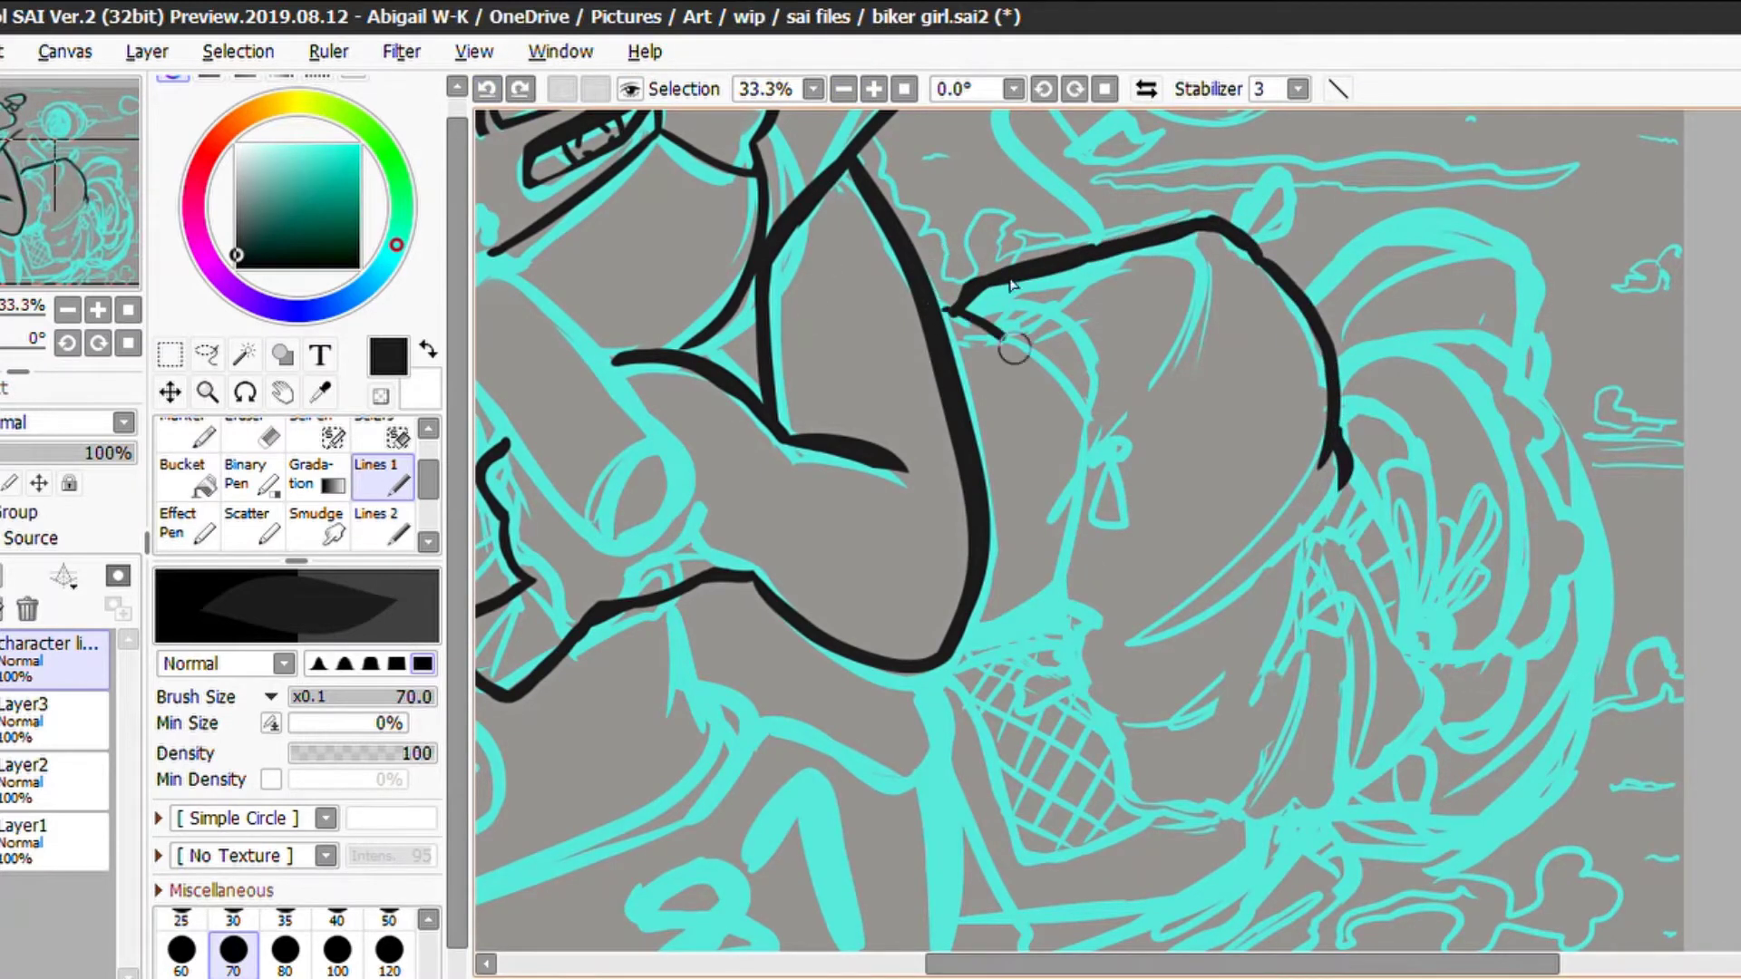
{"action": "left_click_drag", "start_coordinate": [1014, 347], "coordinate": [1067, 430]}
{"action": "left_click_drag", "start_coordinate": [972, 292], "coordinate": [1093, 420]}
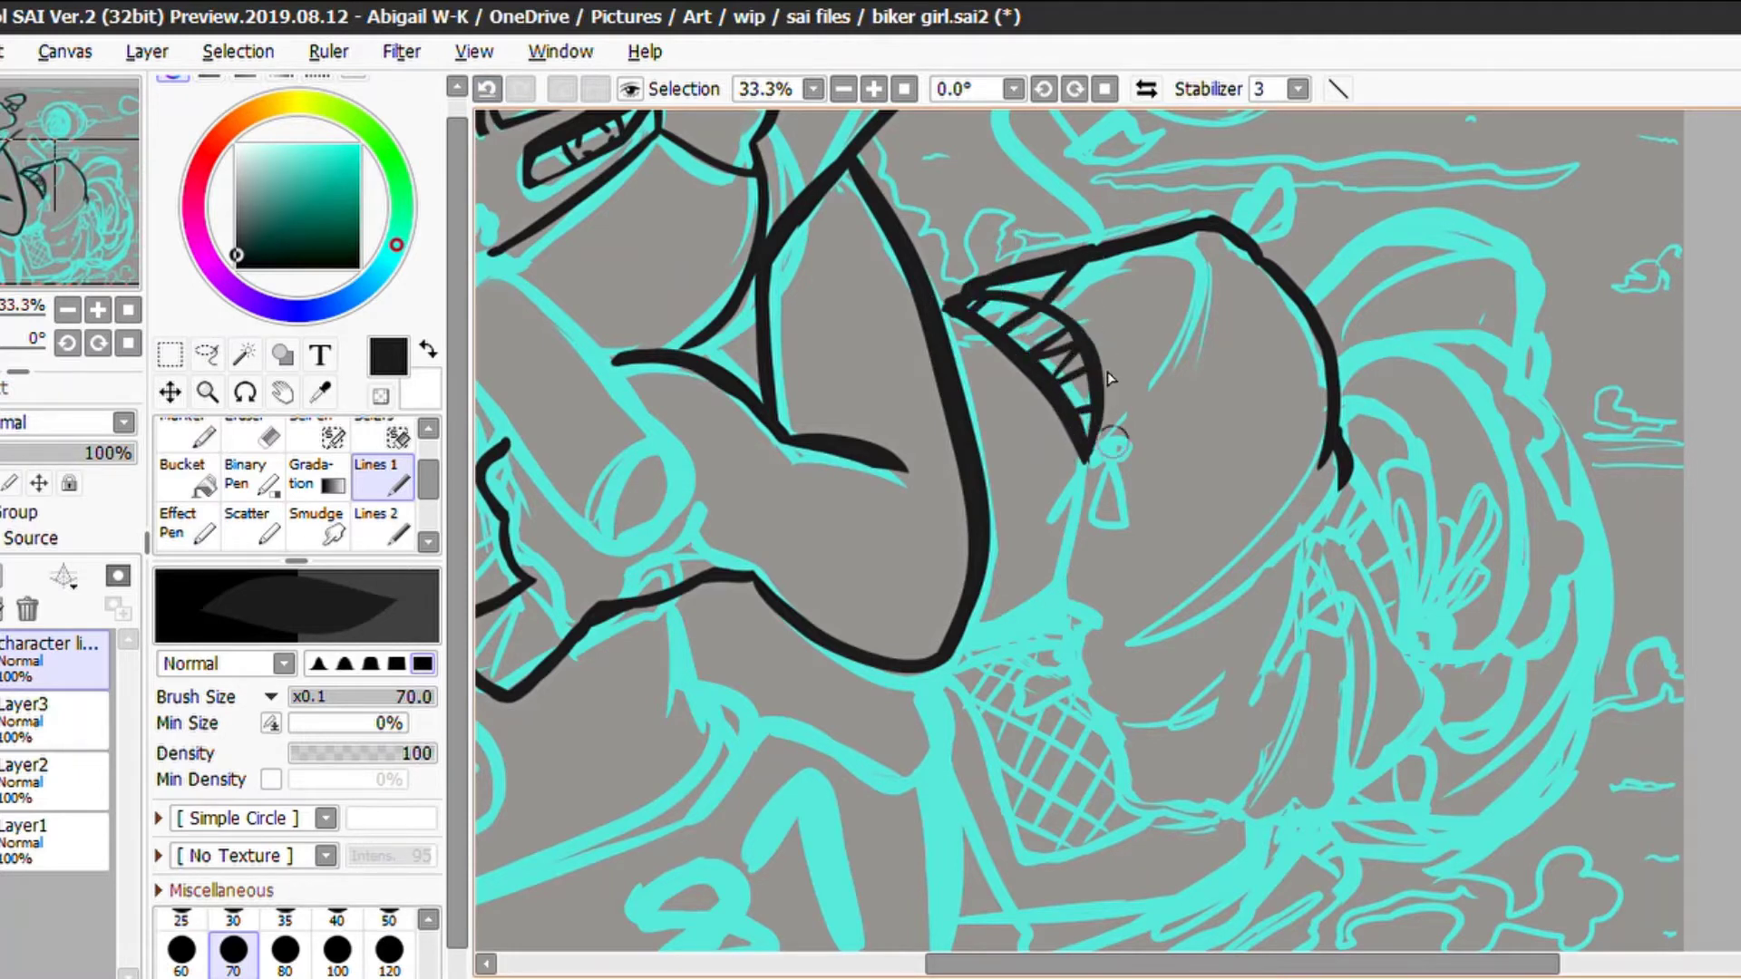
Clean up the edges and tip of the curved hatched band with the Eraser, reducing its size to 12
{"action": "key", "text": "e"}
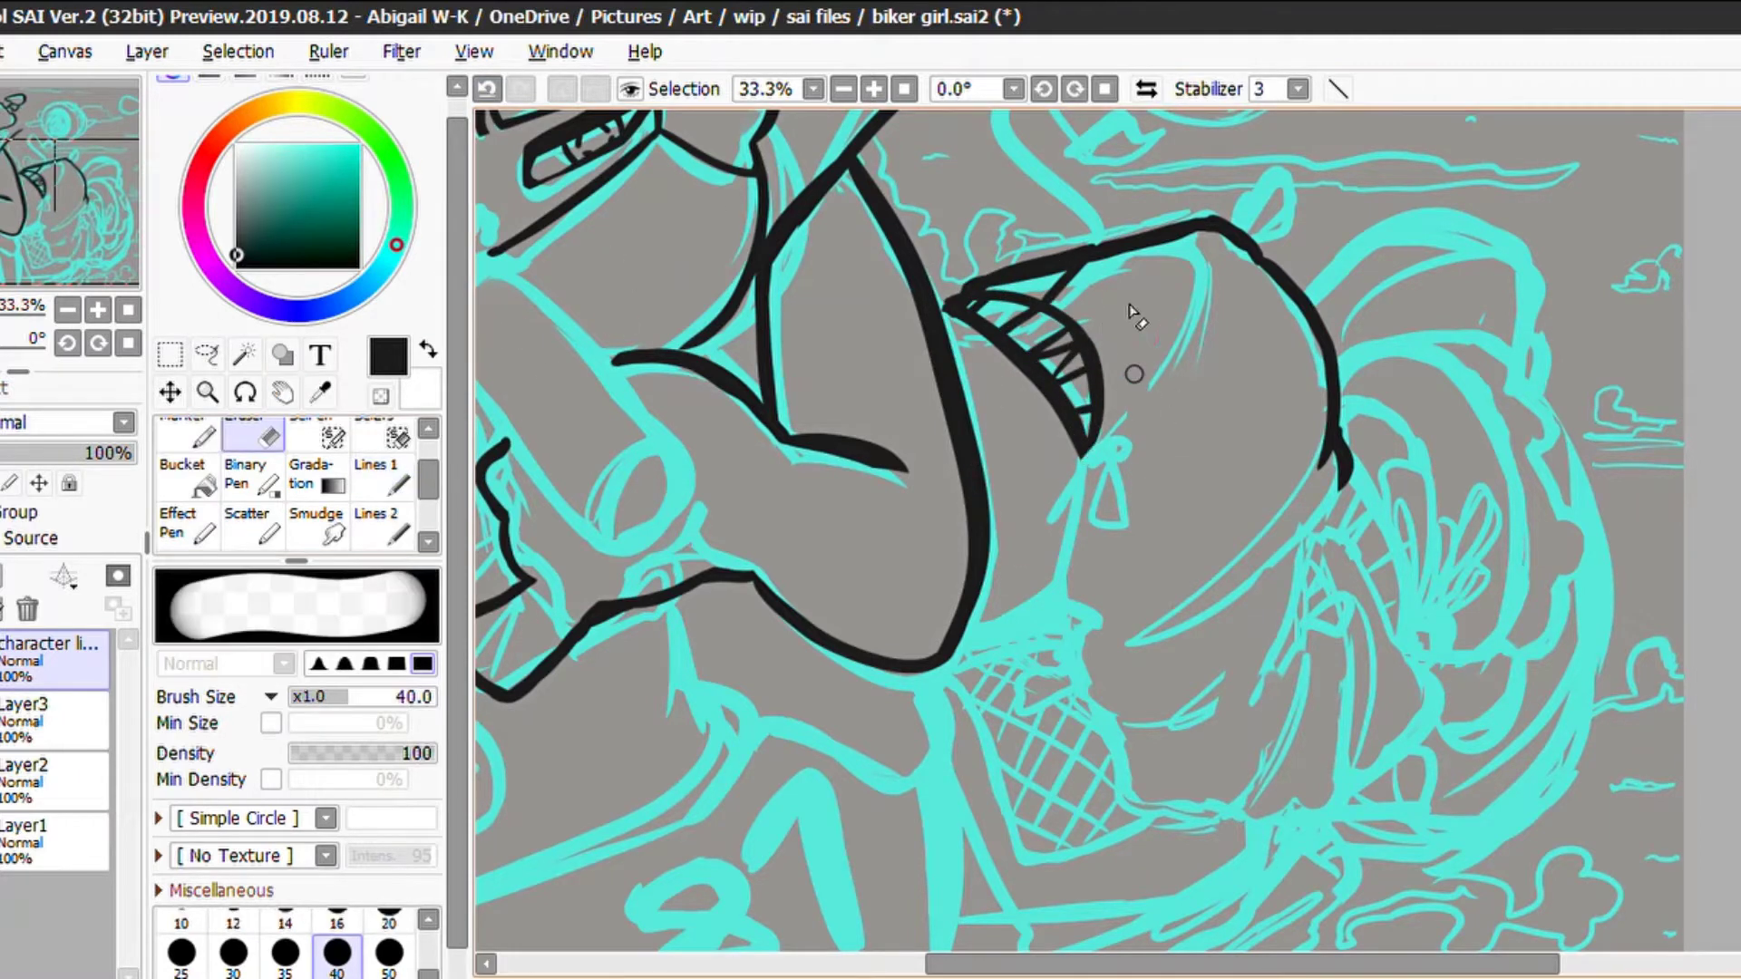
{"action": "key", "text": "["}
{"action": "key", "text": "["}
{"action": "key", "text": "["}
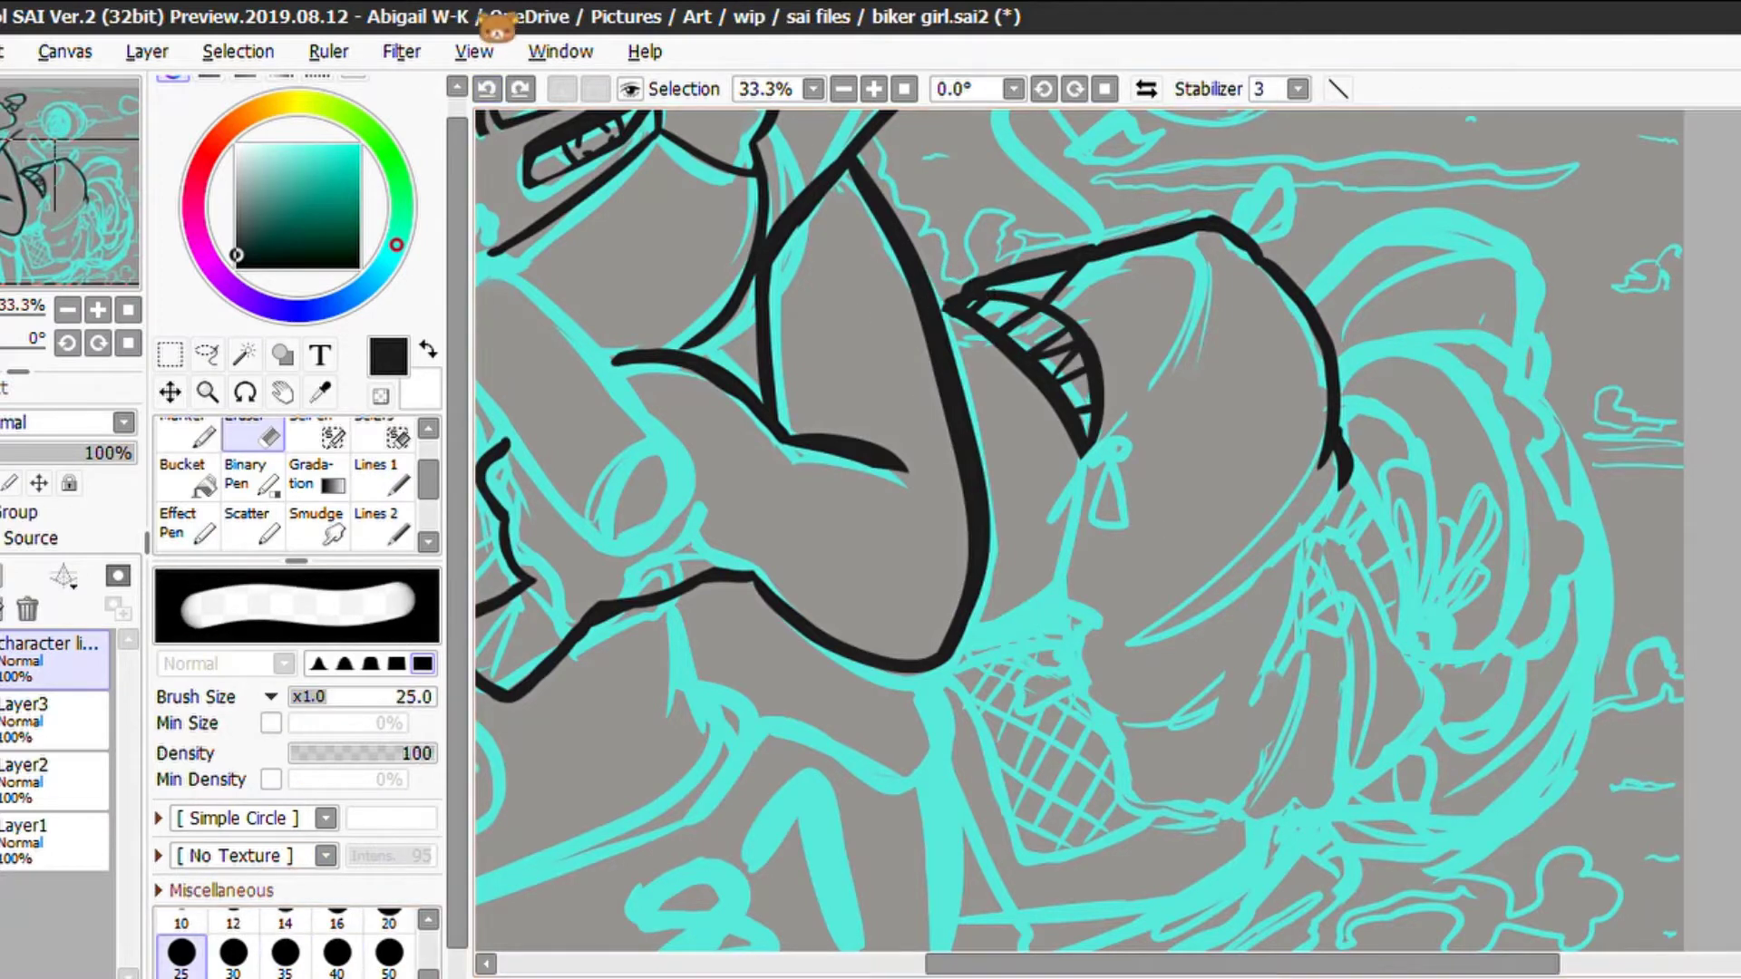
{"action": "key", "text": "["}
{"action": "key", "text": "["}
{"action": "key", "text": "["}
{"action": "key", "text": "["}
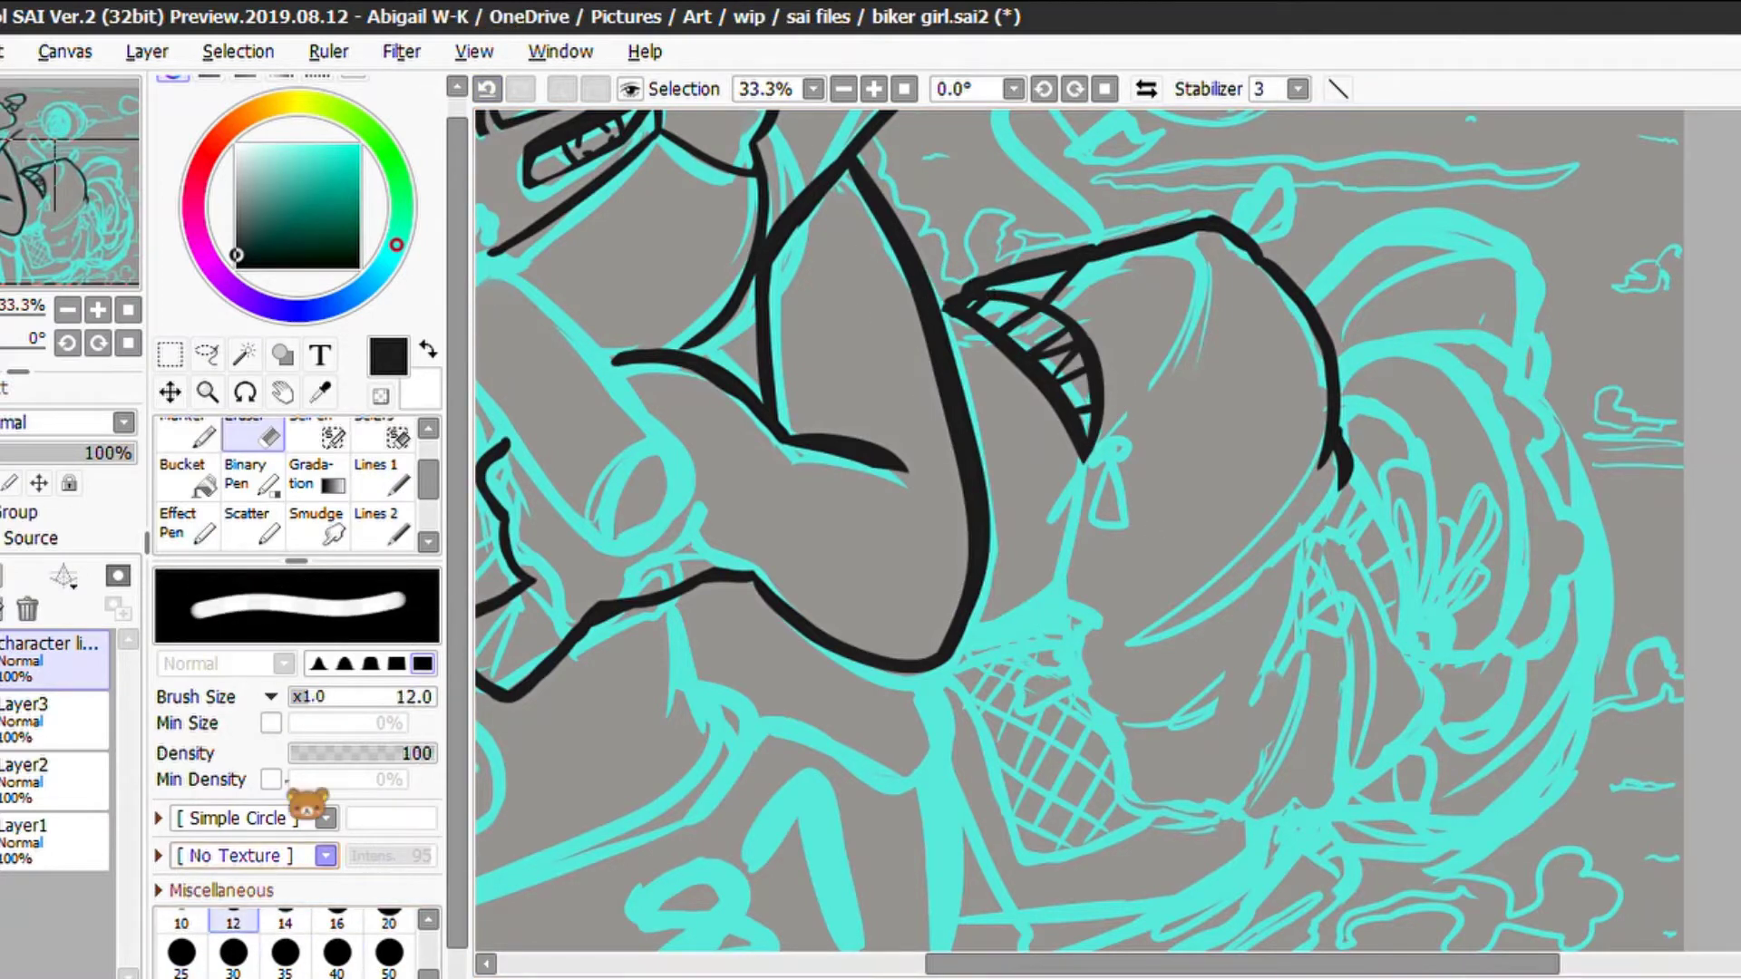
Ink the underside contour of the hips and the flared shape behind them, redrawing the stroke that descends from the rear hip
{"action": "left_click", "coordinate": [403, 465]}
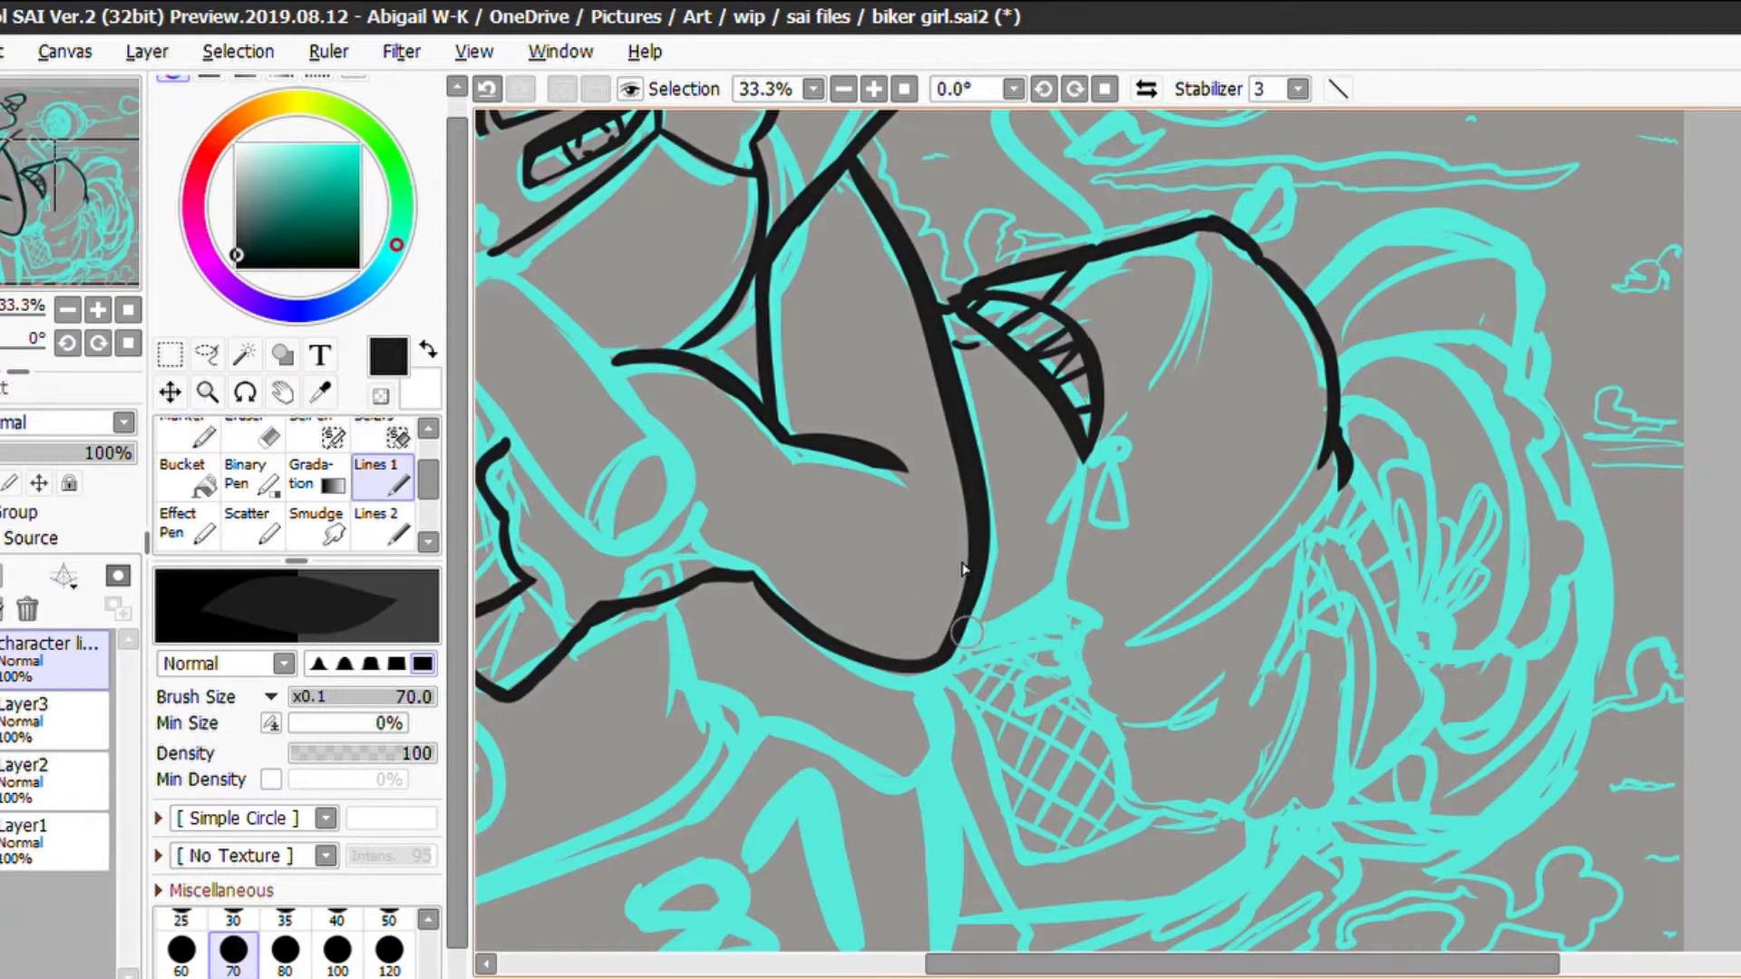
{"action": "mouse_move", "coordinate": [1065, 595]}
{"action": "left_mouse_down"}
{"action": "mouse_move", "coordinate": [1119, 757]}
{"action": "mouse_move", "coordinate": [1265, 775]}
{"action": "mouse_move", "coordinate": [1297, 639]}
{"action": "left_mouse_up"}
{"action": "left_click_drag", "start_coordinate": [1400, 660], "coordinate": [1380, 778]}
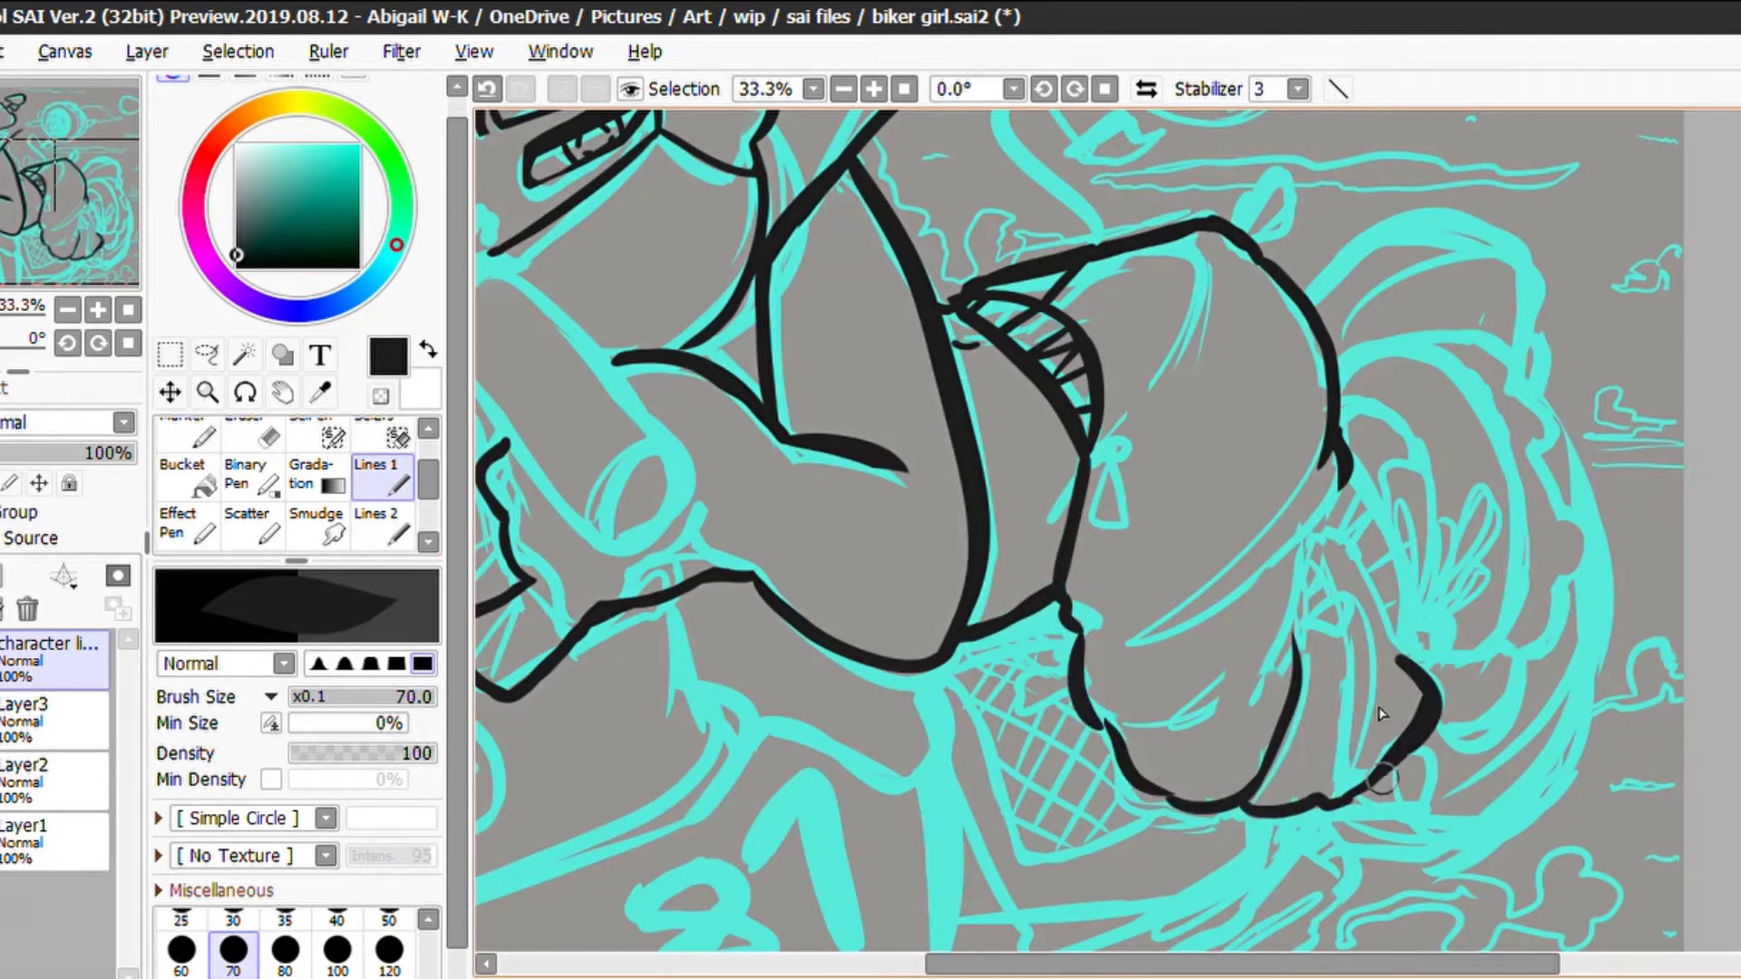
{"action": "left_click_drag", "start_coordinate": [1348, 494], "coordinate": [1260, 689]}
{"action": "key", "text": "ctrl+z"}
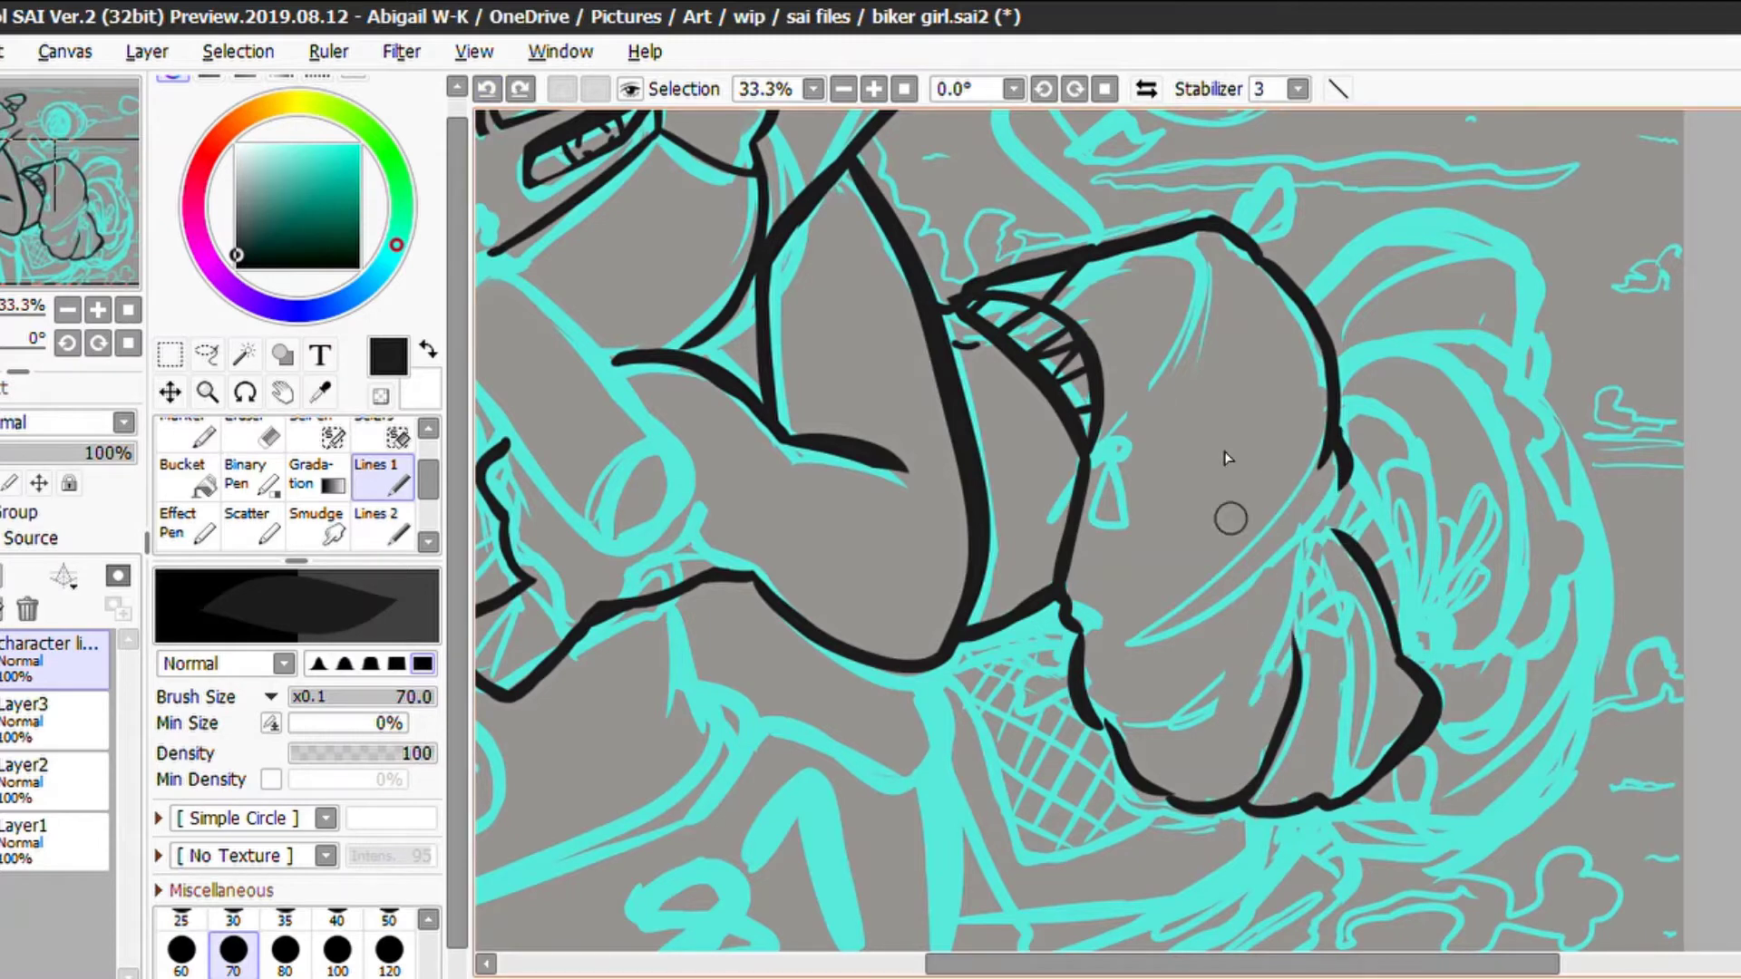
{"action": "left_click_drag", "start_coordinate": [1348, 494], "coordinate": [1267, 675]}
Ink the curved fold lines across the hip and thigh, plus the dotted teardrop pull below the hatched band
{"action": "left_click_drag", "start_coordinate": [1319, 460], "coordinate": [1219, 562]}
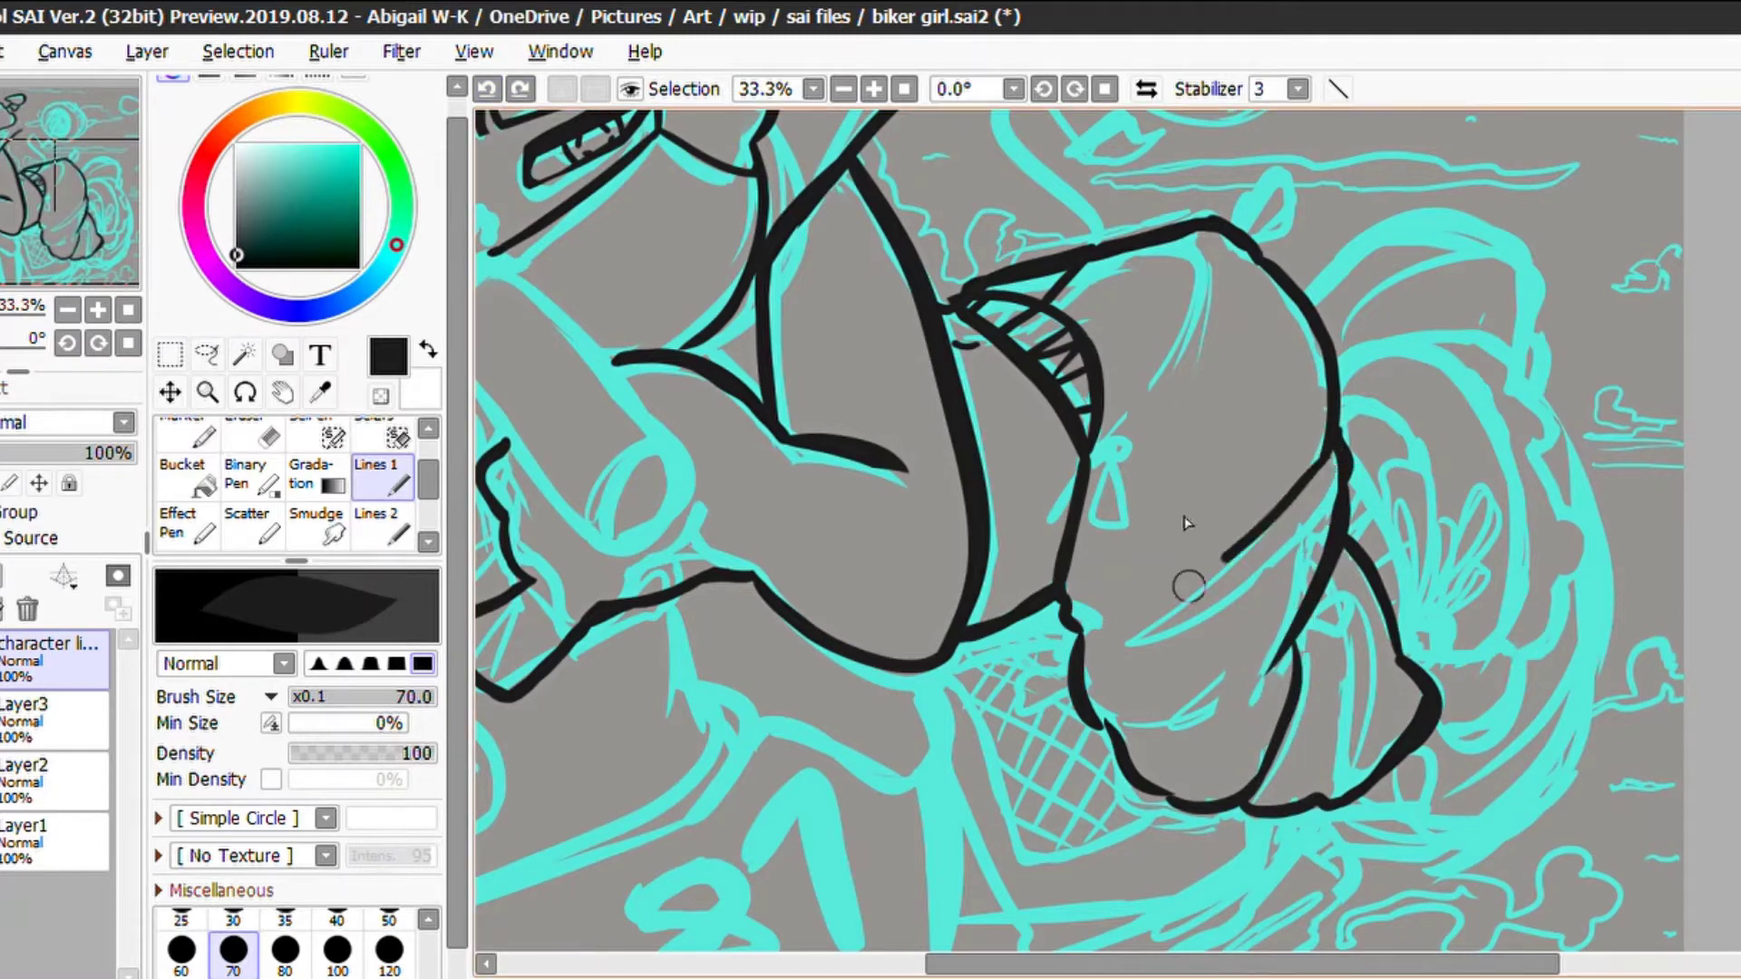
{"action": "left_click_drag", "start_coordinate": [1342, 508], "coordinate": [1120, 626]}
{"action": "left_click_drag", "start_coordinate": [1106, 728], "coordinate": [1229, 682]}
{"action": "left_click_drag", "start_coordinate": [1199, 225], "coordinate": [1126, 446]}
{"action": "mouse_move", "coordinate": [1124, 448]}
{"action": "left_mouse_down"}
{"action": "mouse_move", "coordinate": [1101, 476]}
{"action": "mouse_move", "coordinate": [1097, 544]}
{"action": "mouse_move", "coordinate": [1135, 540]}
{"action": "mouse_move", "coordinate": [1112, 526]}
{"action": "left_mouse_up"}
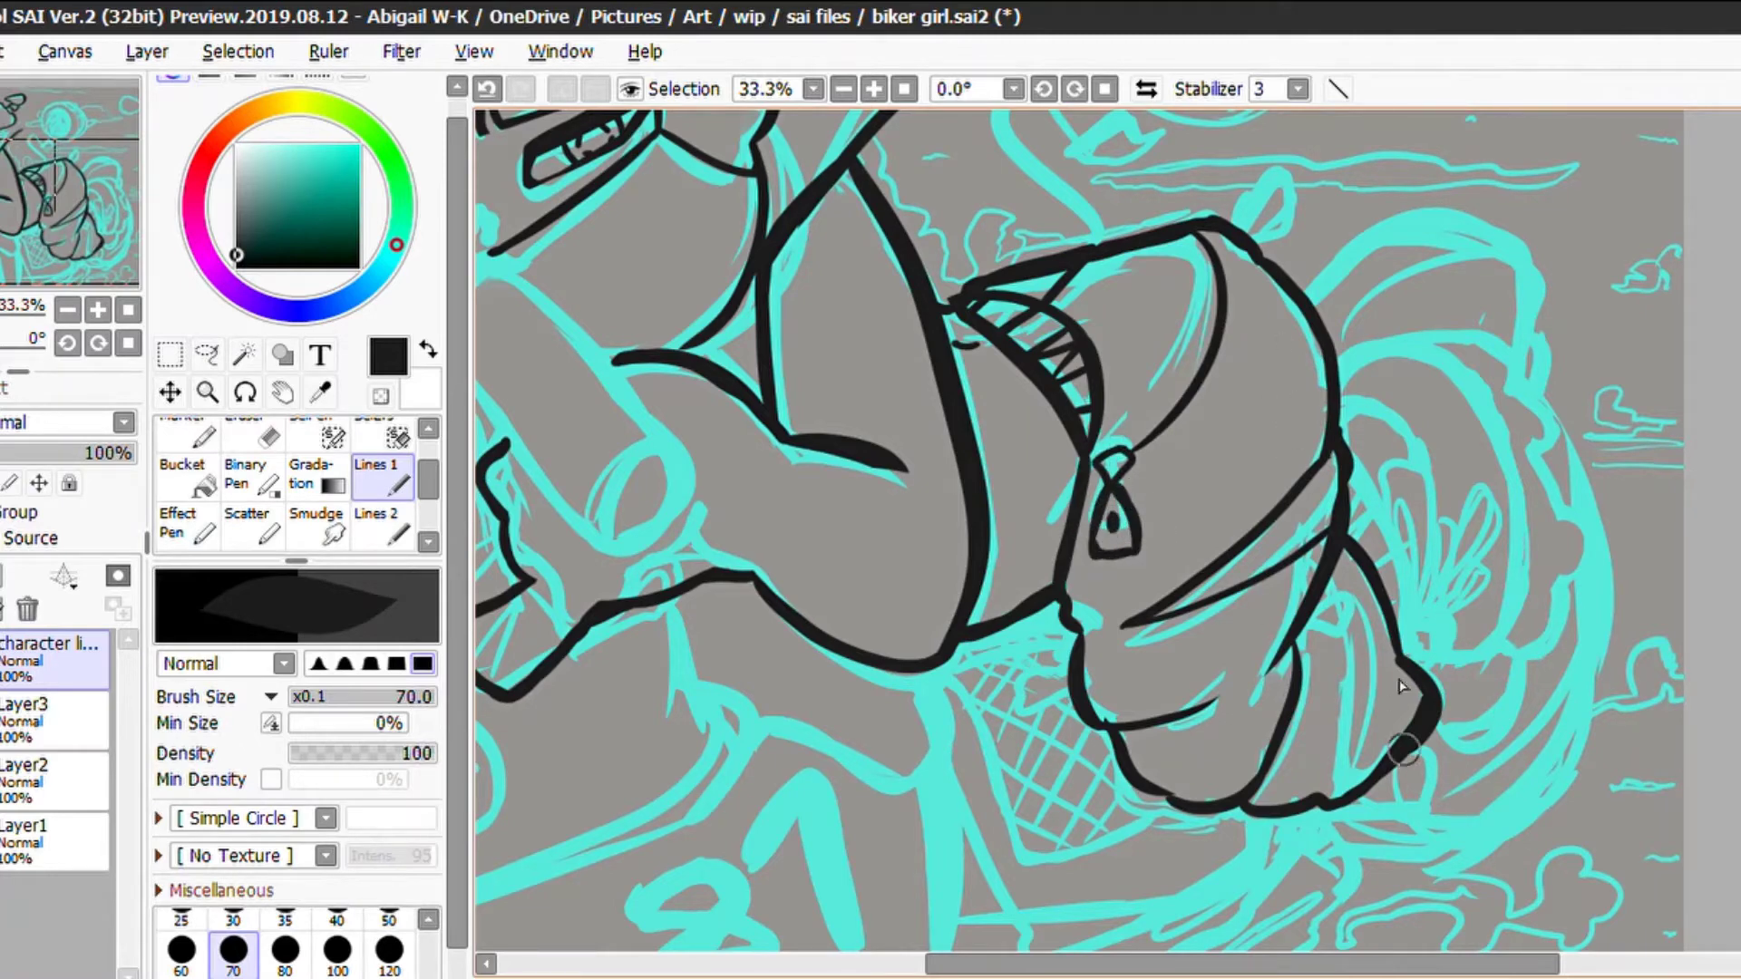
Ink the second dotted pull at the rear and the small hatched band beside it, redrawing the band's first stroke
{"action": "mouse_move", "coordinate": [1299, 640]}
{"action": "left_mouse_down"}
{"action": "mouse_move", "coordinate": [1340, 613]}
{"action": "mouse_move", "coordinate": [1326, 635]}
{"action": "mouse_move", "coordinate": [1370, 626]}
{"action": "mouse_move", "coordinate": [1341, 612]}
{"action": "left_mouse_up"}
{"action": "scroll", "coordinate": [1340, 547], "scroll_direction": "down", "scroll_amount": 3}
{"action": "left_click_drag", "start_coordinate": [1346, 335], "coordinate": [1414, 485]}
{"action": "key", "text": "ctrl+z"}
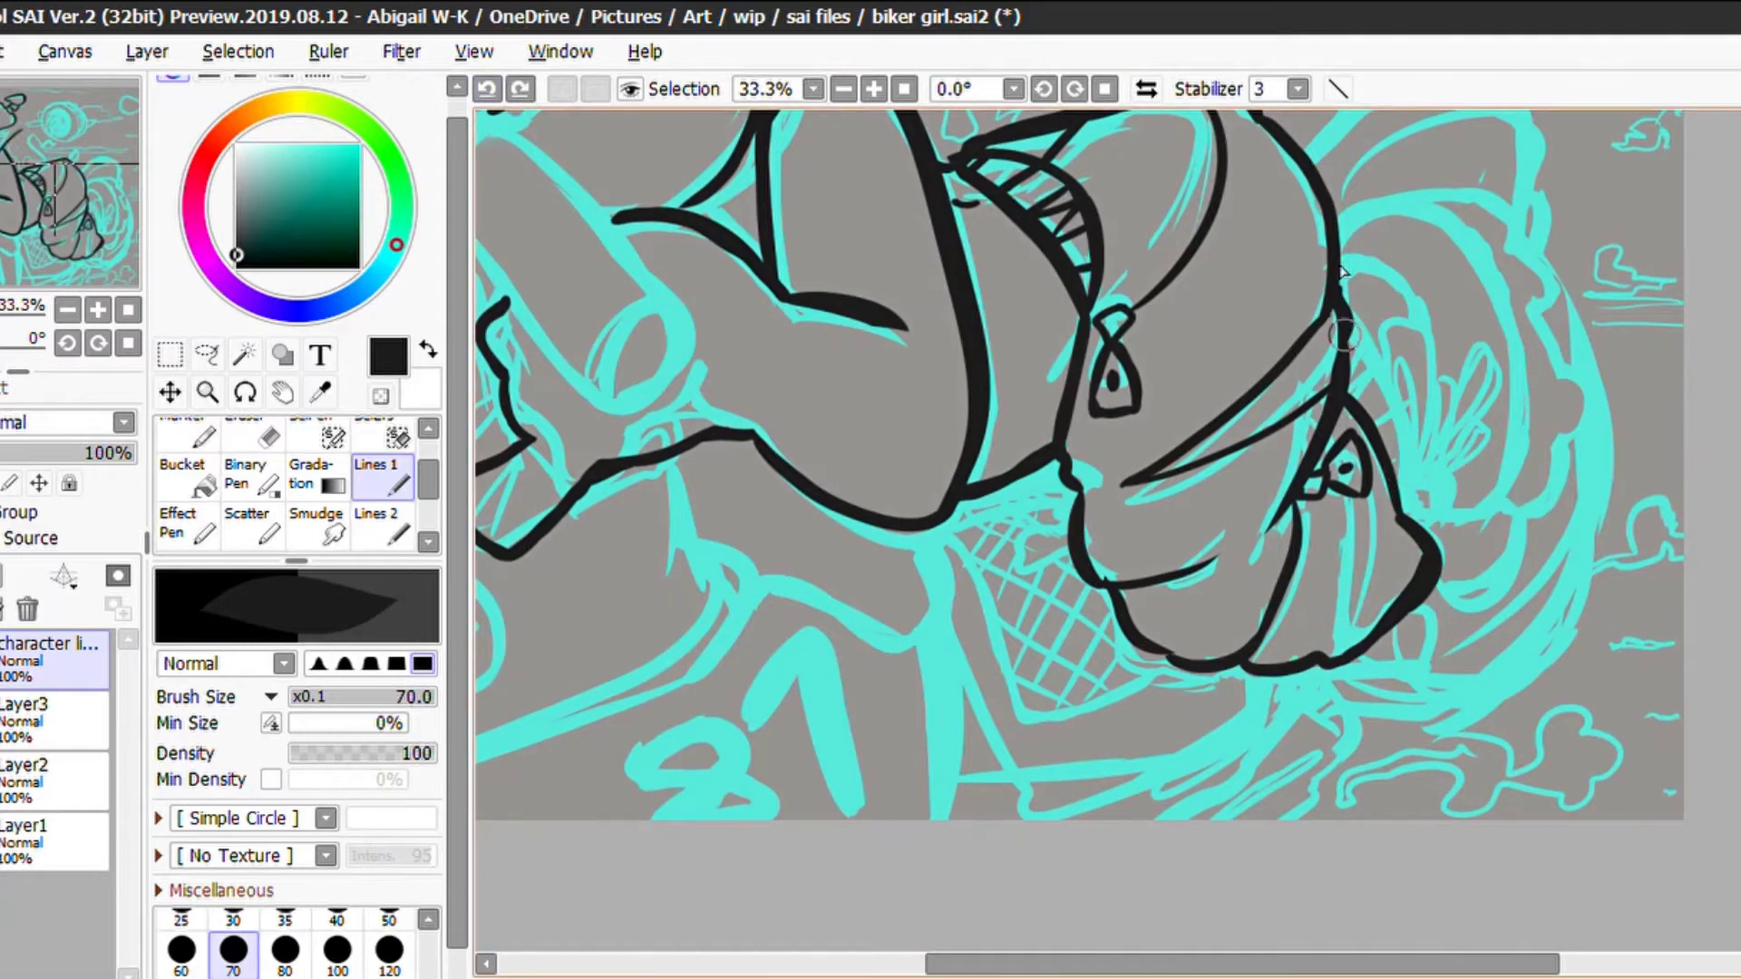
{"action": "mouse_move", "coordinate": [1343, 338]}
{"action": "left_mouse_down"}
{"action": "mouse_move", "coordinate": [1411, 442]}
{"action": "mouse_move", "coordinate": [1395, 501]}
{"action": "mouse_move", "coordinate": [1372, 382]}
{"action": "mouse_move", "coordinate": [1404, 458]}
{"action": "left_mouse_up"}
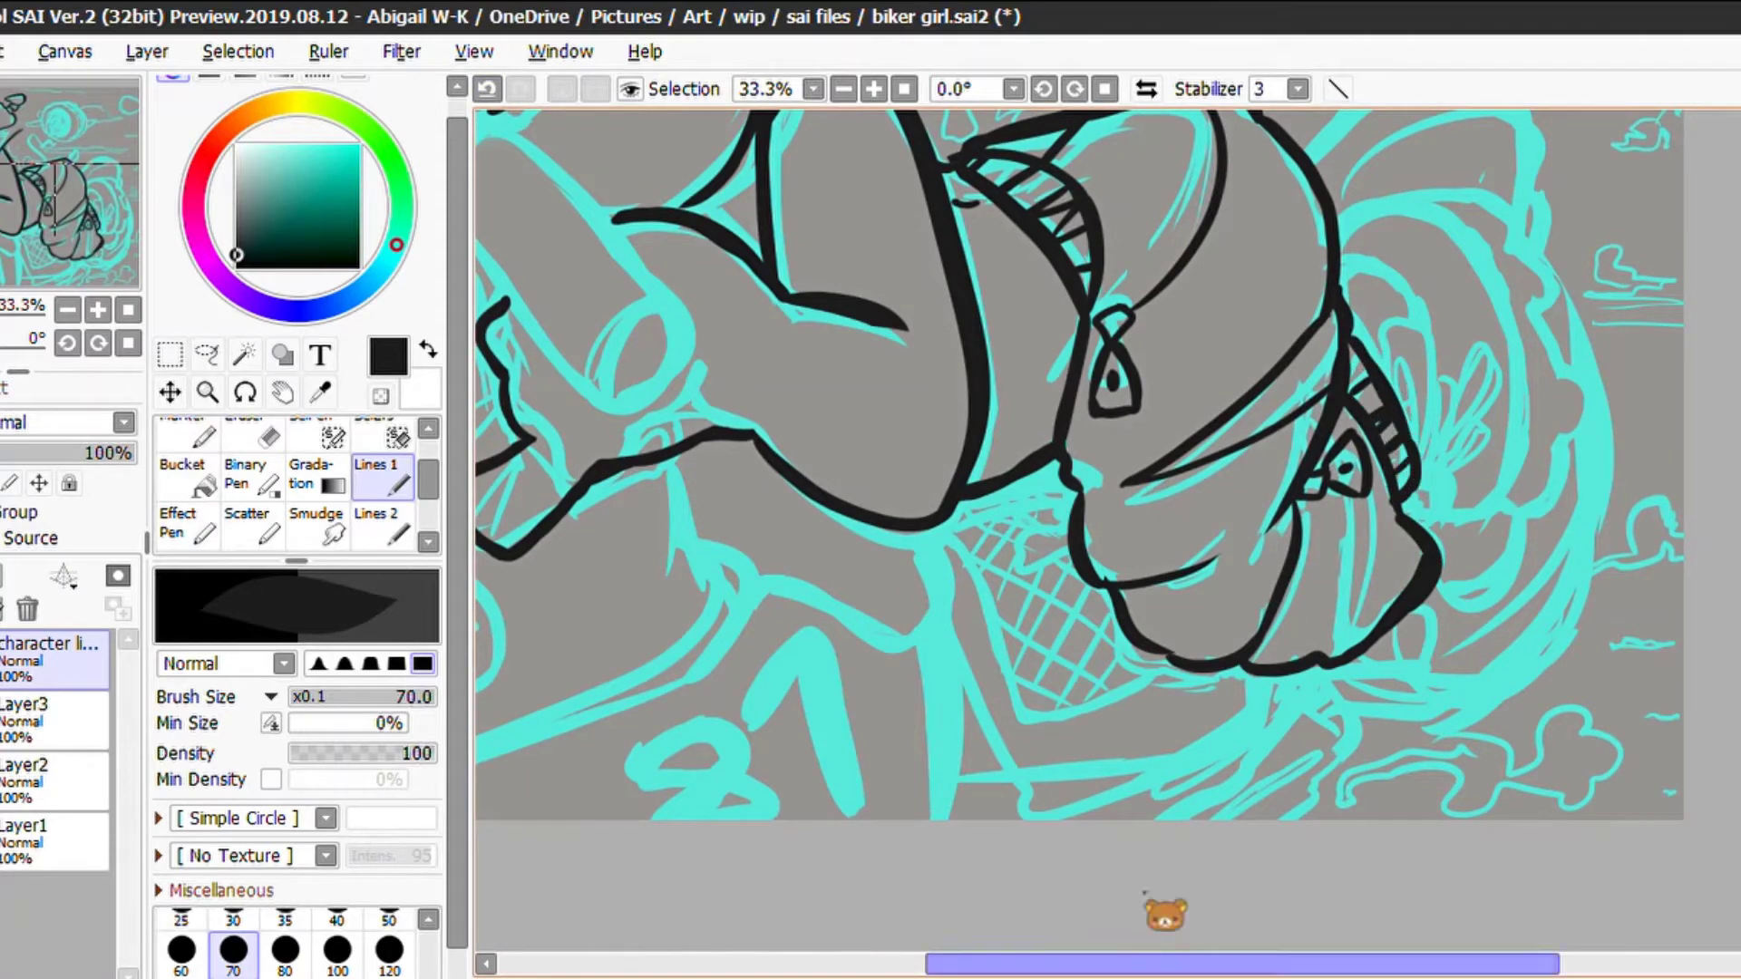
Ink the rounded top and wavy outer edge of the shape behind the rear hip
{"action": "scroll", "coordinate": [1430, 262], "scroll_direction": "up", "scroll_amount": 2}
{"action": "mouse_move", "coordinate": [1338, 302]}
{"action": "left_mouse_down"}
{"action": "mouse_move", "coordinate": [1510, 313]}
{"action": "mouse_move", "coordinate": [1528, 343]}
{"action": "left_mouse_up"}
{"action": "mouse_move", "coordinate": [1509, 328]}
{"action": "left_mouse_down"}
{"action": "mouse_move", "coordinate": [1552, 381]}
{"action": "mouse_move", "coordinate": [1582, 544]}
{"action": "left_mouse_up"}
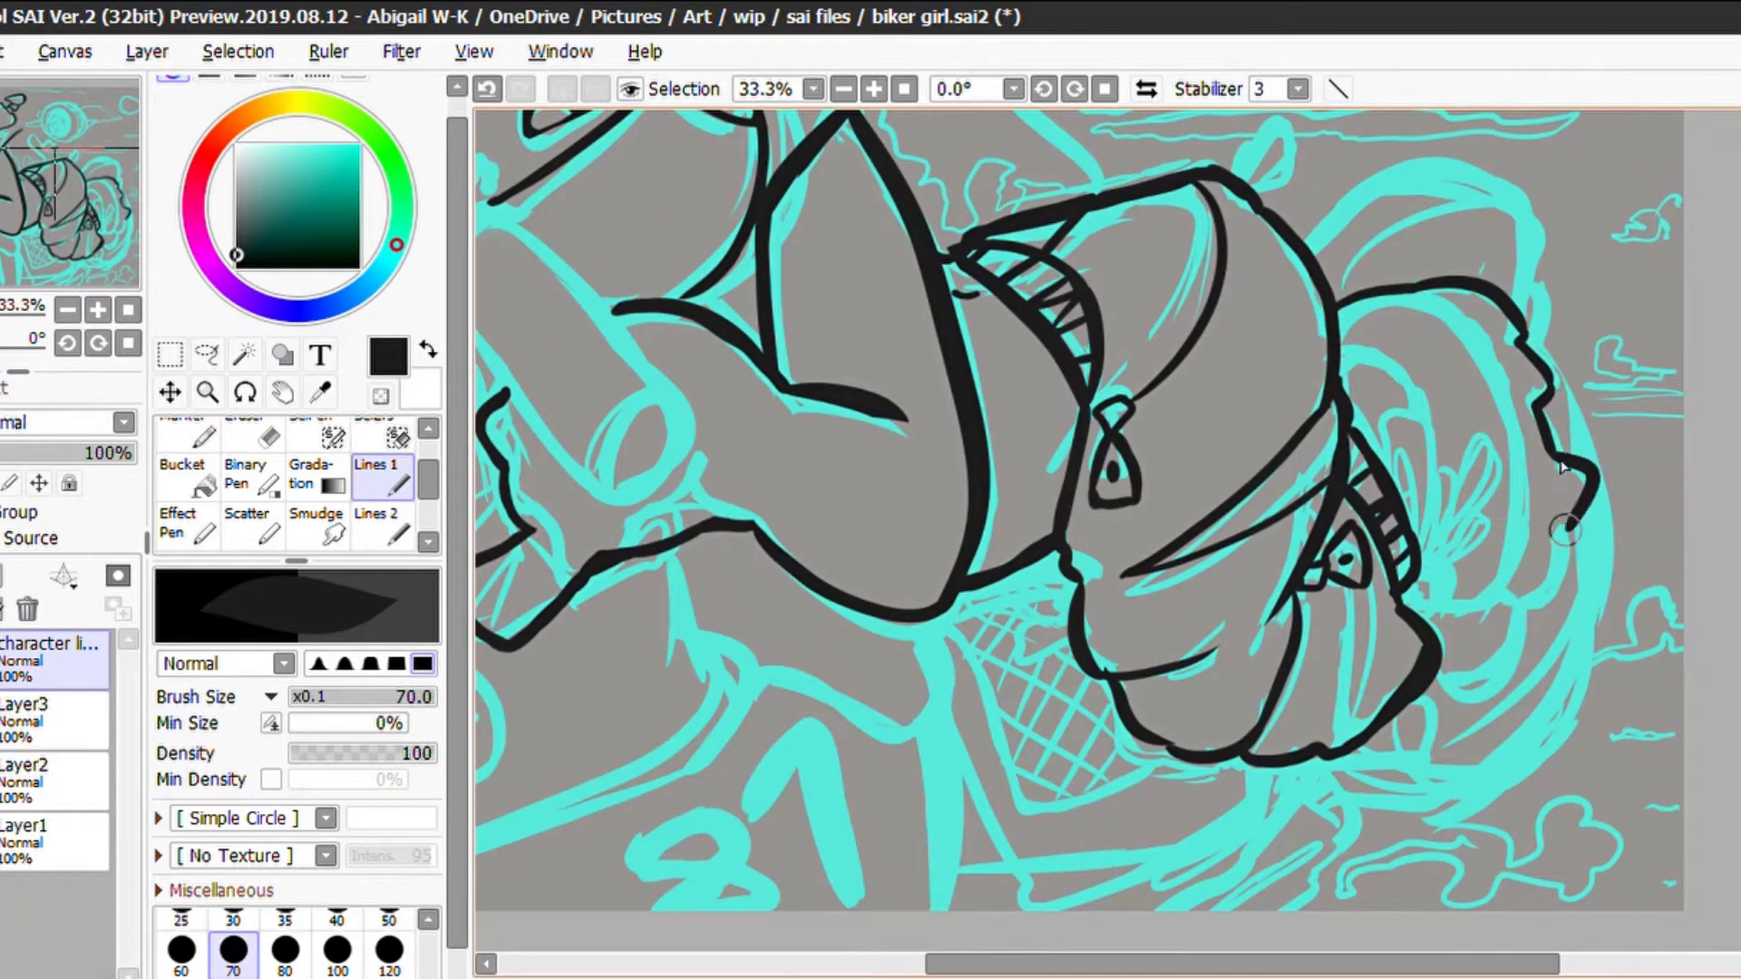
{"action": "left_click", "coordinate": [487, 88]}
{"action": "left_click", "coordinate": [487, 88]}
{"action": "left_click", "coordinate": [519, 88]}
Close the lower edge of the wavy shape, reinforce its scallops and ink the long curve inside it
{"action": "mouse_move", "coordinate": [1414, 599]}
{"action": "left_mouse_down"}
{"action": "mouse_move", "coordinate": [1431, 616]}
{"action": "mouse_move", "coordinate": [1523, 612]}
{"action": "mouse_move", "coordinate": [1570, 535]}
{"action": "left_mouse_up"}
{"action": "left_click_drag", "start_coordinate": [1552, 427], "coordinate": [1580, 542]}
{"action": "left_click_drag", "start_coordinate": [1557, 373], "coordinate": [1550, 458]}
{"action": "mouse_move", "coordinate": [1510, 322]}
{"action": "left_mouse_down"}
{"action": "mouse_move", "coordinate": [1576, 538]}
{"action": "mouse_move", "coordinate": [1534, 610]}
{"action": "left_mouse_up"}
{"action": "mouse_move", "coordinate": [1431, 288]}
{"action": "left_mouse_down"}
{"action": "mouse_move", "coordinate": [1464, 399]}
{"action": "mouse_move", "coordinate": [1513, 416]}
{"action": "mouse_move", "coordinate": [1523, 544]}
{"action": "mouse_move", "coordinate": [1521, 501]}
{"action": "mouse_move", "coordinate": [1489, 602]}
{"action": "left_mouse_up"}
{"action": "key", "text": "ctrl+z"}
{"action": "key", "text": "ctrl+z"}
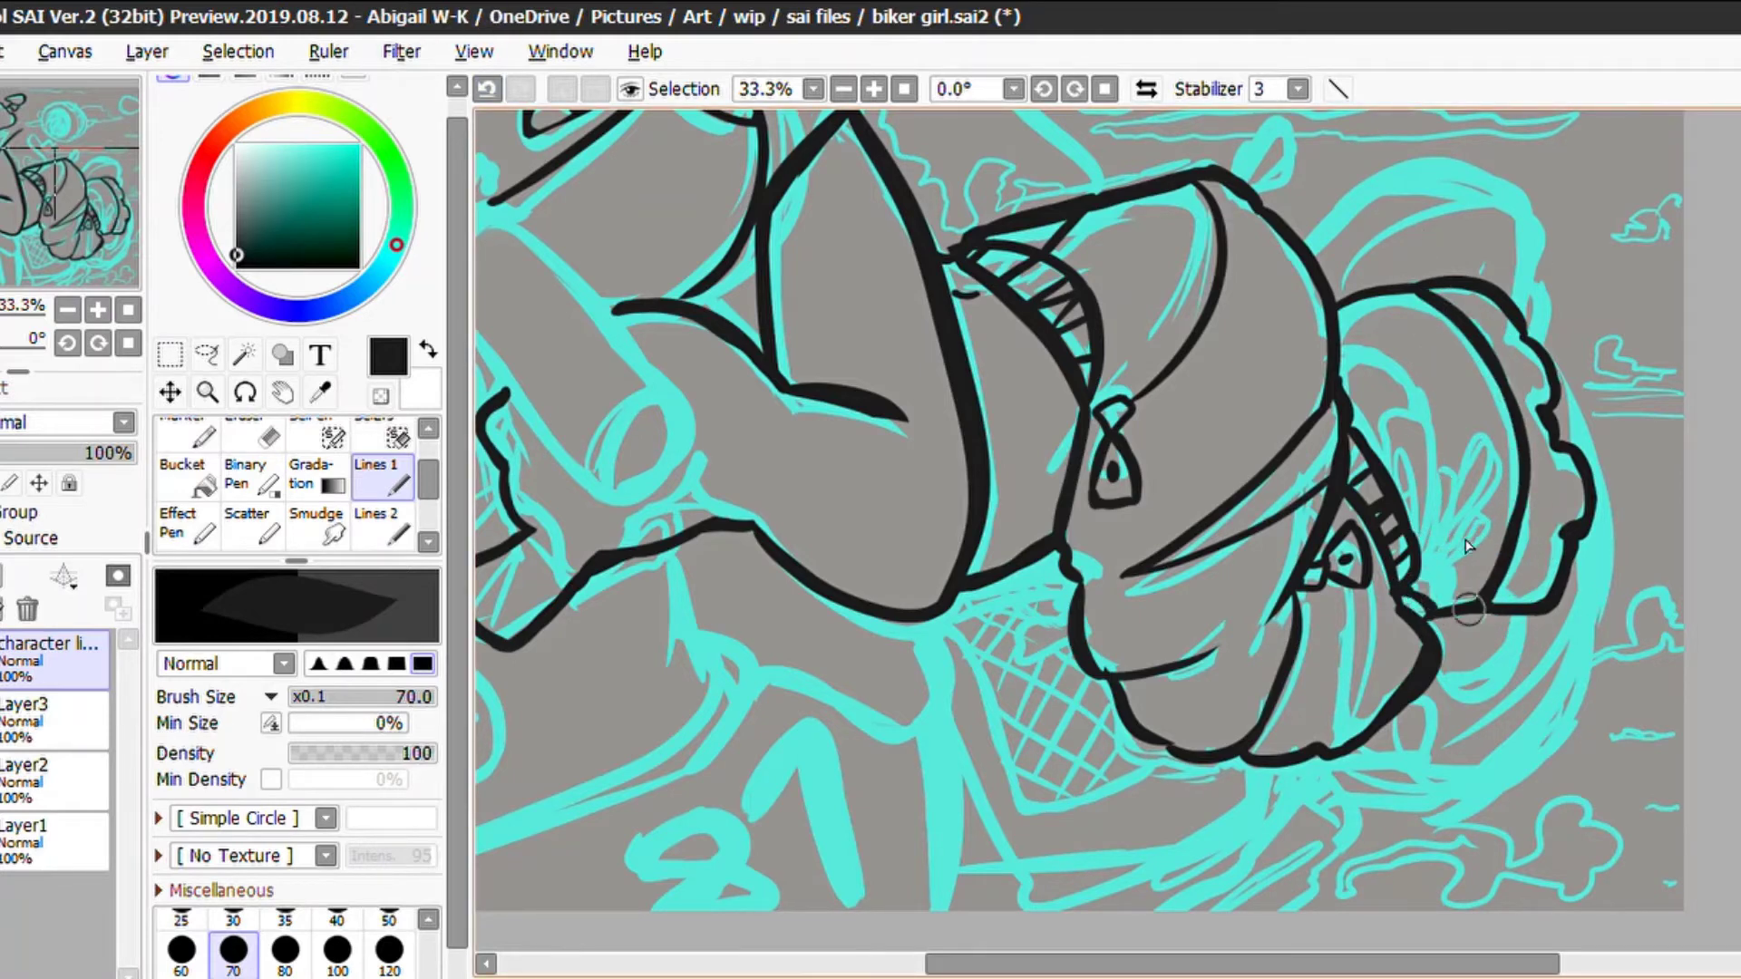
Trim the fold lines with the Eraser at size 12, ink a fold below the rear pull and thin the flared corner at size 35
{"action": "scroll", "coordinate": [978, 238], "scroll_direction": "down", "scroll_amount": 3}
{"action": "scroll", "coordinate": [977, 237], "scroll_direction": "up", "scroll_amount": 3}
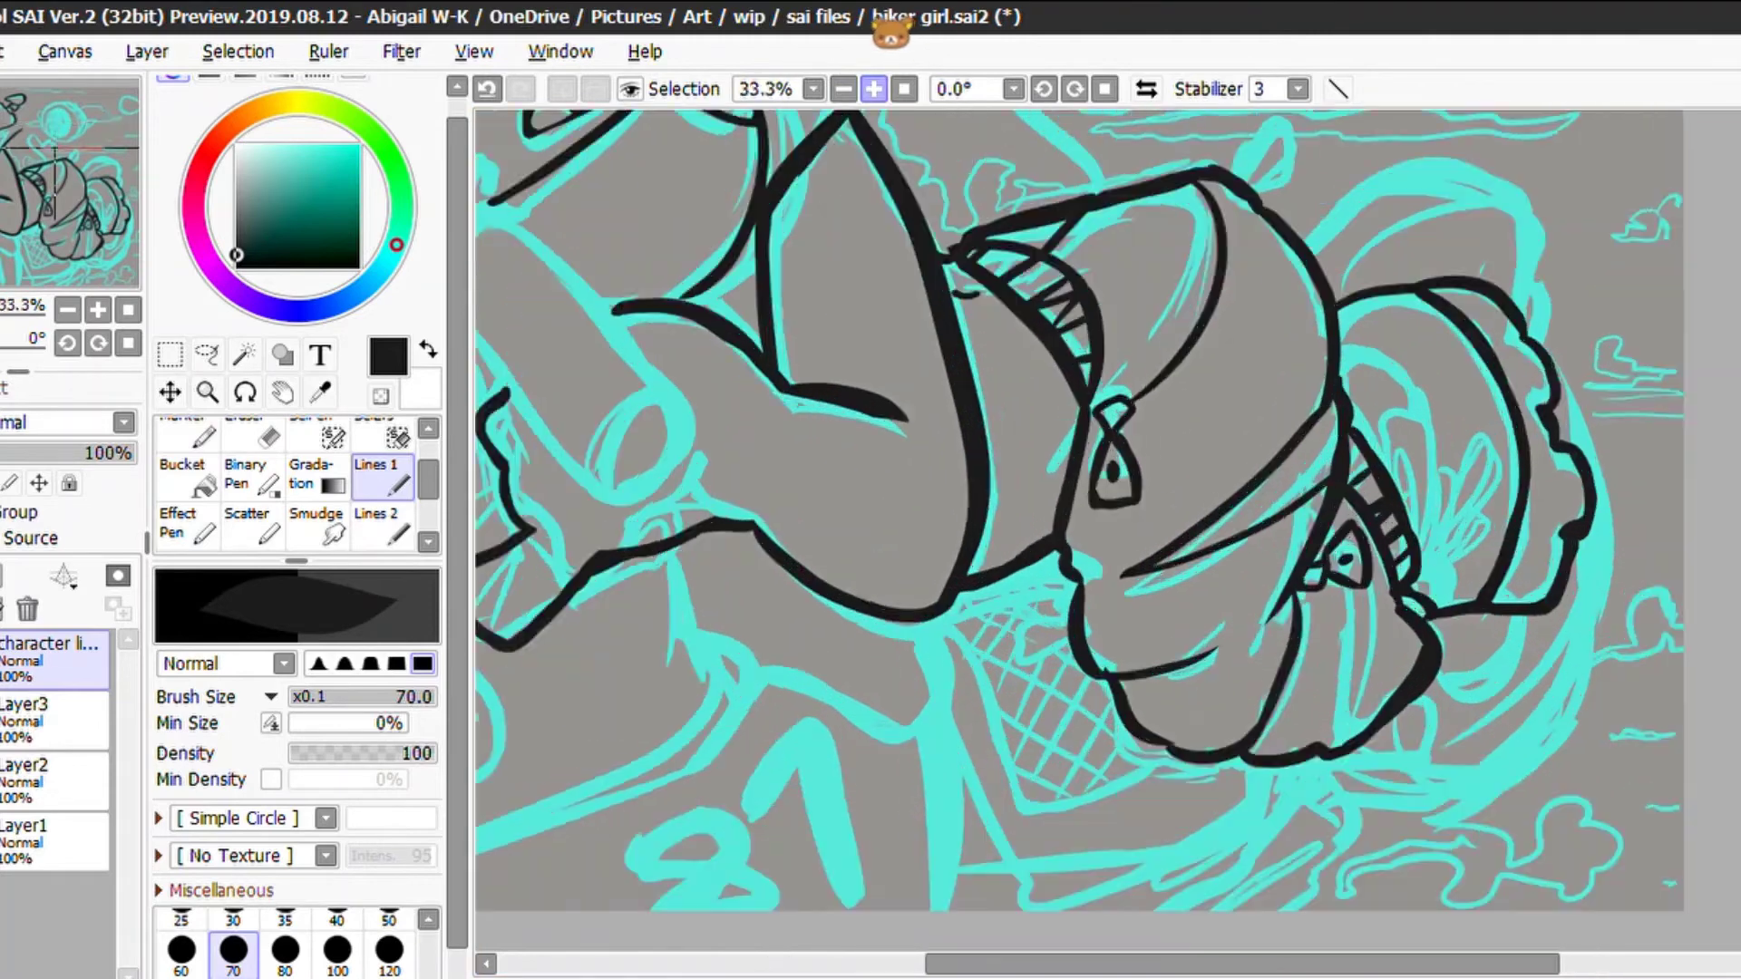
{"action": "key", "text": "e"}
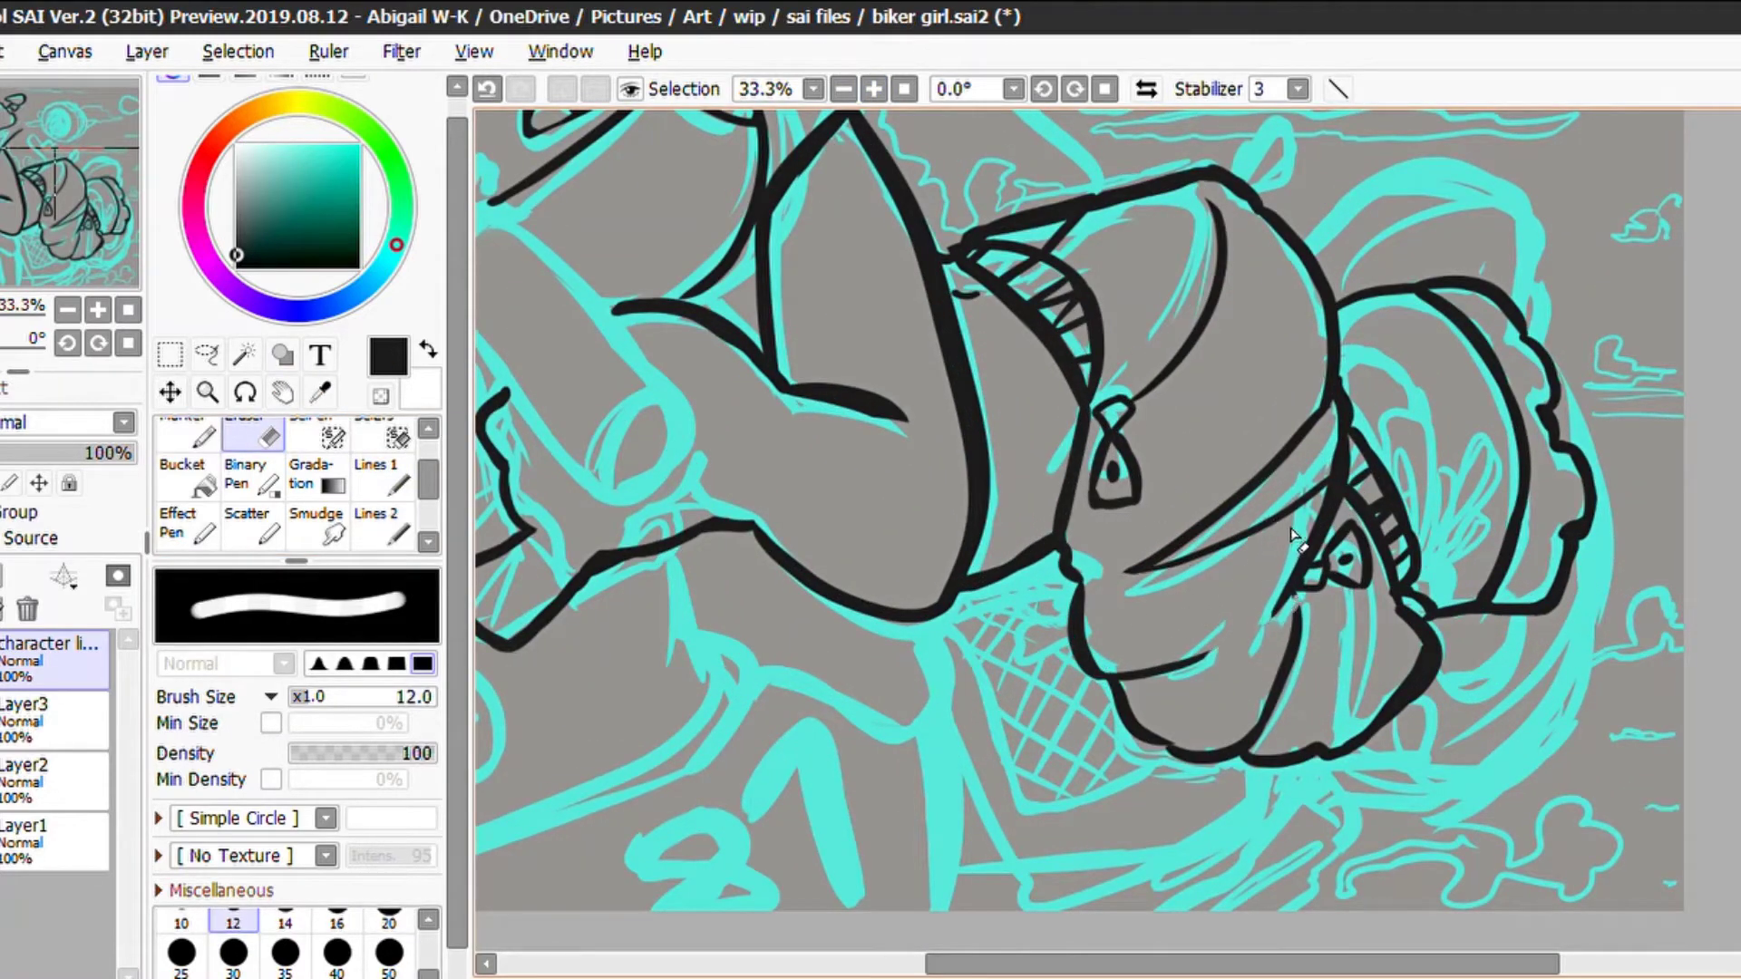
{"action": "key", "text": "n"}
{"action": "mouse_move", "coordinate": [1311, 588]}
{"action": "left_mouse_down"}
{"action": "mouse_move", "coordinate": [1268, 720]}
{"action": "mouse_move", "coordinate": [1333, 594]}
{"action": "left_mouse_up"}
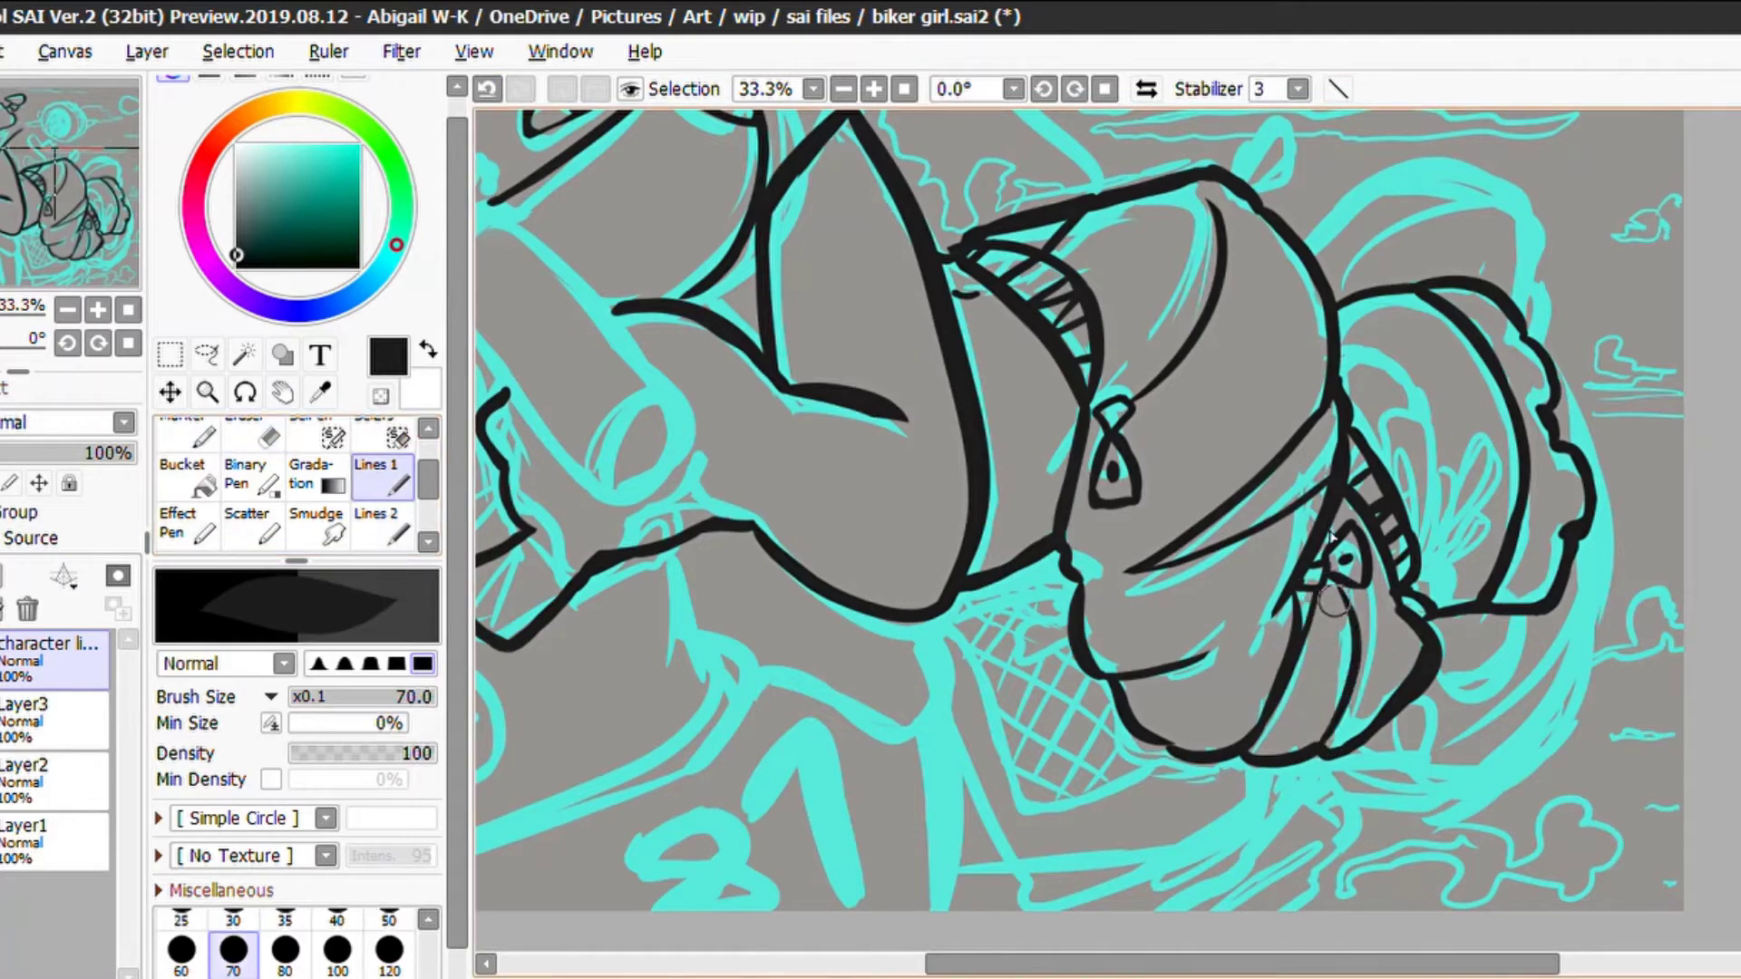
{"action": "key", "text": "e"}
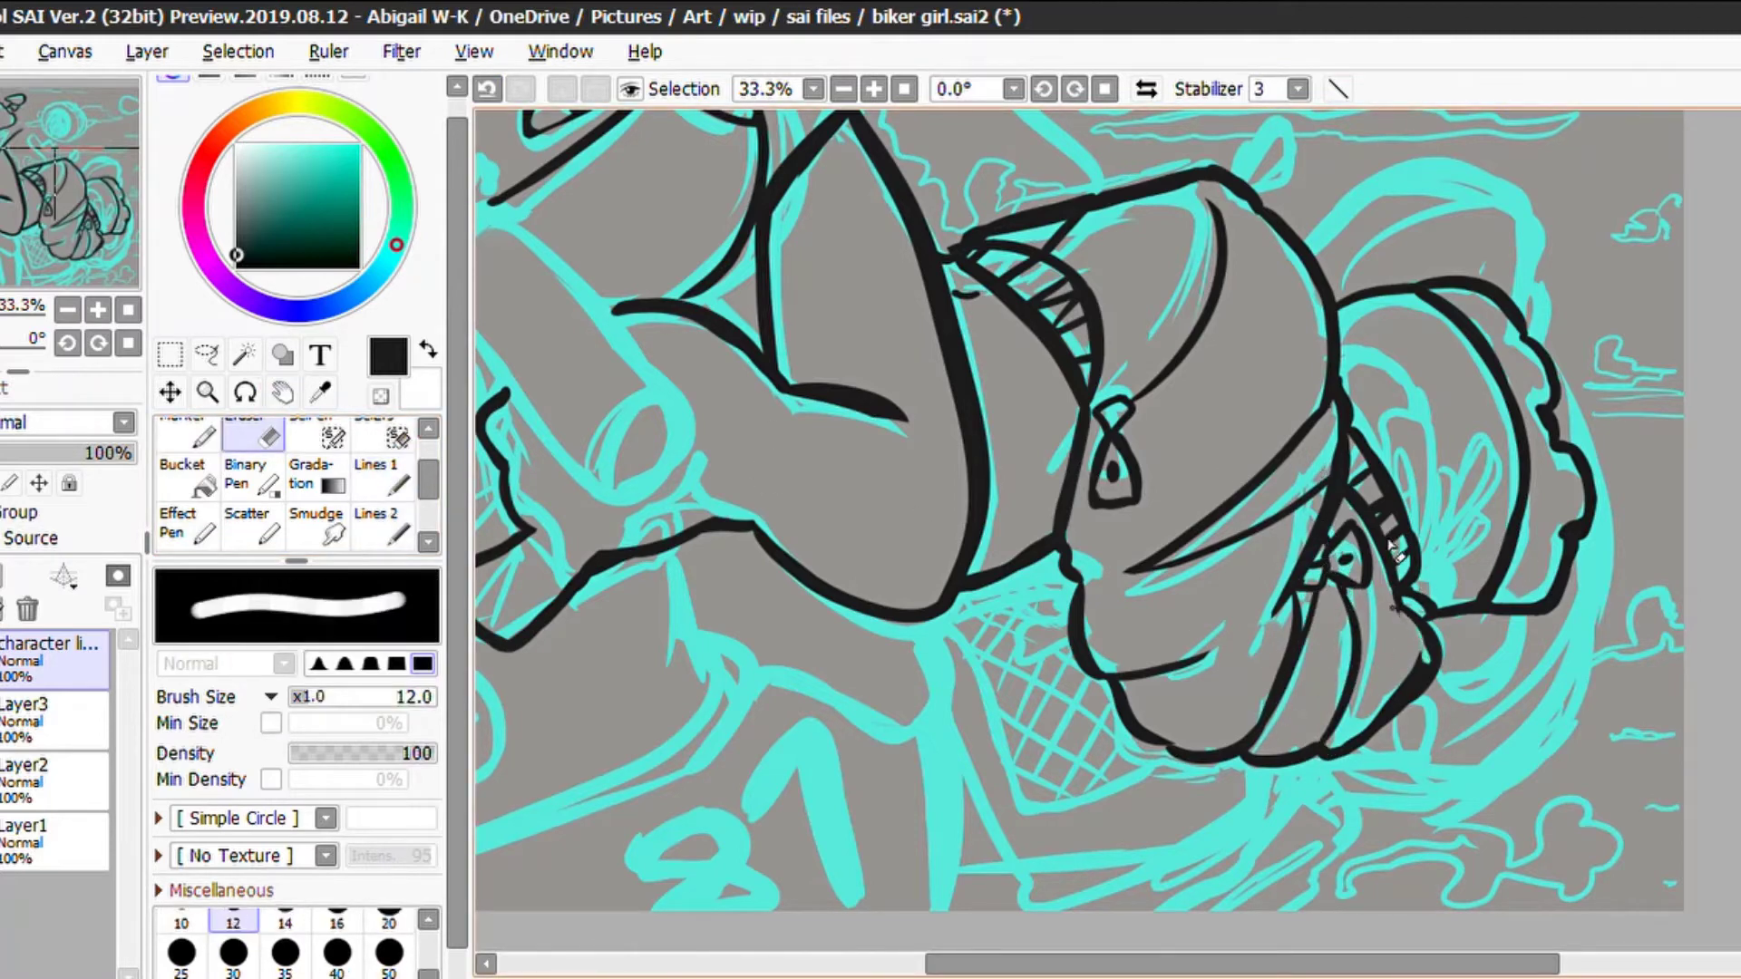
{"action": "left_click", "coordinate": [284, 952]}
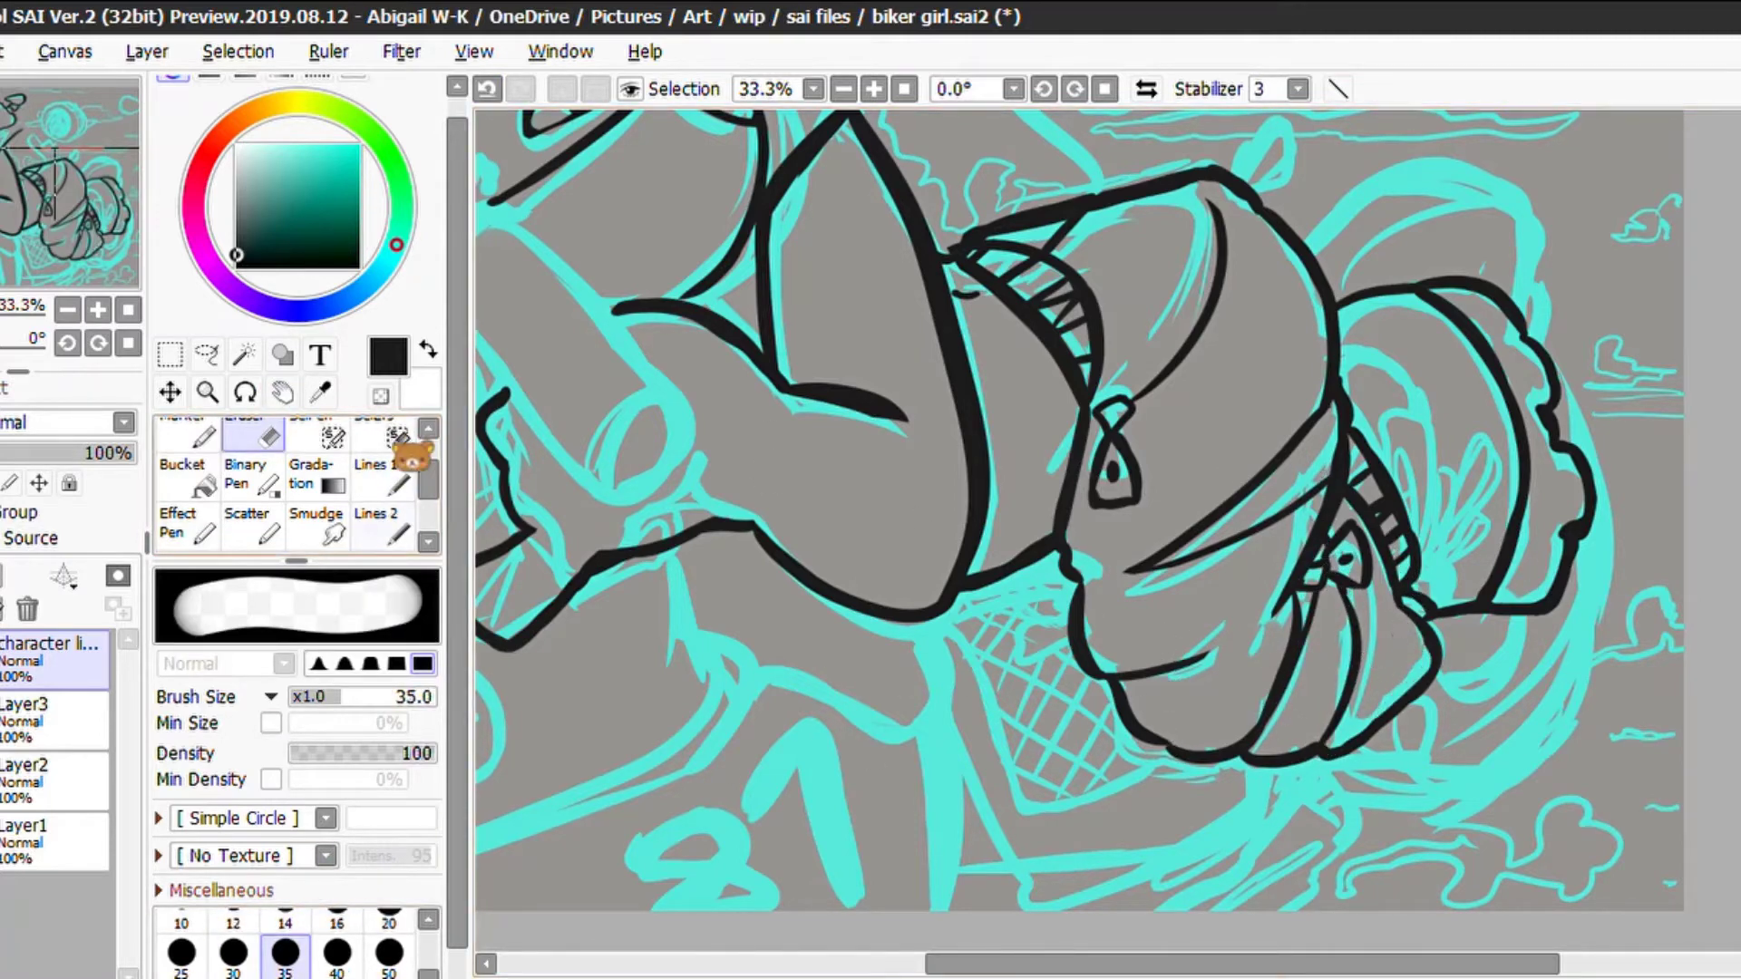
Thicken the contour over the rear hip and ink the small dotted loop on top of it
{"action": "key", "text": "n"}
{"action": "mouse_move", "coordinate": [1230, 188]}
{"action": "left_mouse_down"}
{"action": "mouse_move", "coordinate": [1299, 245]}
{"action": "mouse_move", "coordinate": [1338, 364]}
{"action": "left_mouse_up"}
{"action": "scroll", "coordinate": [1437, 329], "scroll_direction": "up", "scroll_amount": 3}
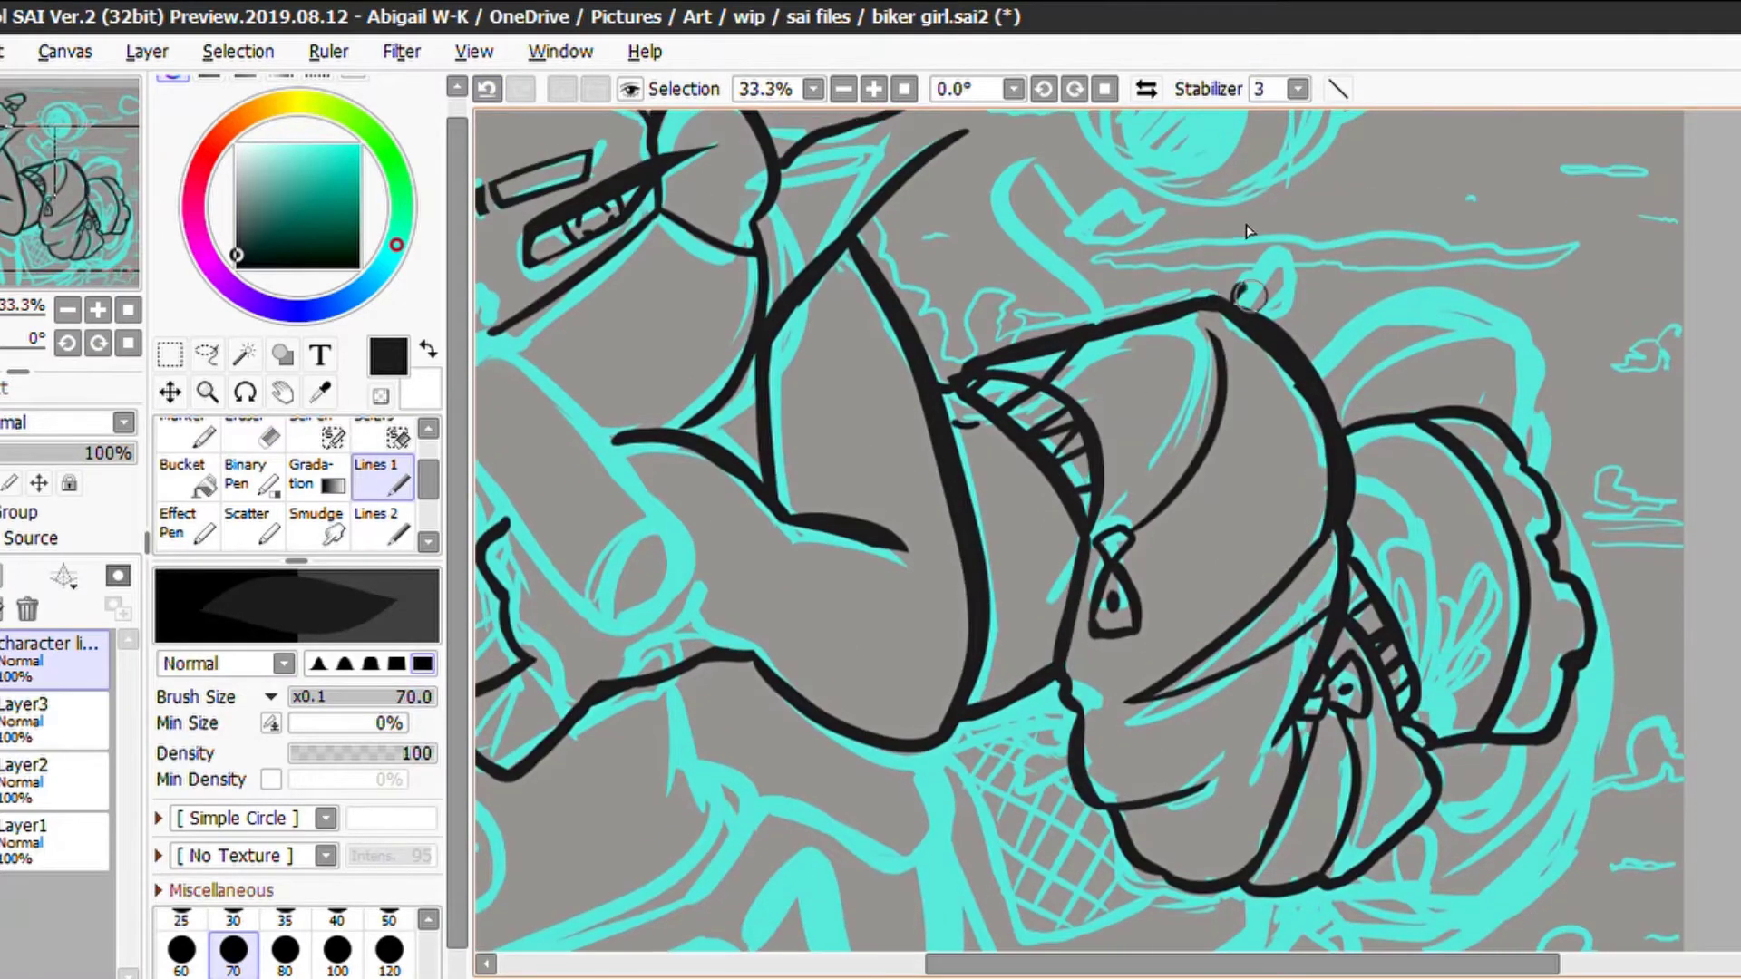
{"action": "mouse_move", "coordinate": [1244, 298]}
{"action": "left_mouse_down"}
{"action": "mouse_move", "coordinate": [1306, 244]}
{"action": "mouse_move", "coordinate": [1250, 290]}
{"action": "mouse_move", "coordinate": [1266, 292]}
{"action": "mouse_move", "coordinate": [1258, 256]}
{"action": "mouse_move", "coordinate": [1270, 307]}
{"action": "mouse_move", "coordinate": [1231, 263]}
{"action": "mouse_move", "coordinate": [1262, 308]}
{"action": "left_mouse_up"}
{"action": "key", "text": "e"}
{"action": "key", "text": "e"}
Ink the curled strap shape rising from the waist beside the dotted loop
{"action": "mouse_move", "coordinate": [1102, 318]}
{"action": "left_mouse_down"}
{"action": "mouse_move", "coordinate": [1070, 155]}
{"action": "mouse_move", "coordinate": [1139, 218]}
{"action": "mouse_move", "coordinate": [1124, 237]}
{"action": "mouse_move", "coordinate": [1141, 209]}
{"action": "mouse_move", "coordinate": [1180, 206]}
{"action": "mouse_move", "coordinate": [1124, 238]}
{"action": "left_mouse_up"}
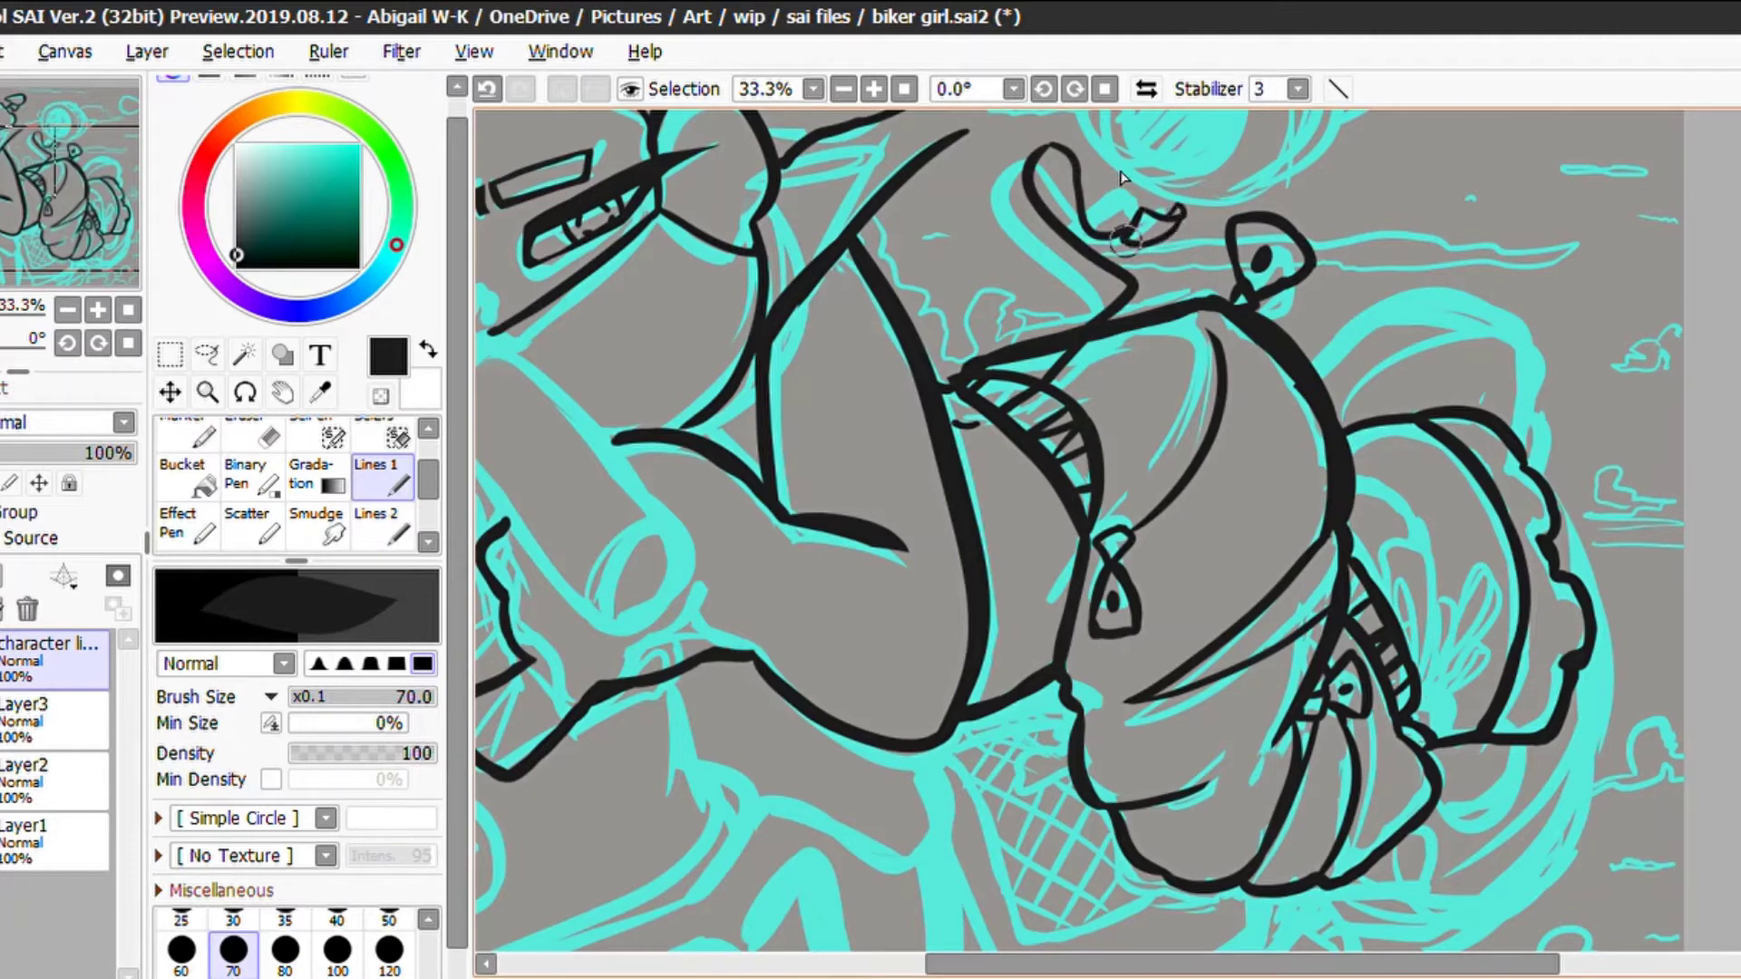
{"action": "scroll", "coordinate": [1079, 531], "scroll_direction": "down", "scroll_amount": 3}
{"action": "scroll", "coordinate": [1079, 531], "scroll_direction": "down", "scroll_amount": 4}
{"action": "scroll", "coordinate": [1079, 531], "scroll_direction": "up", "scroll_amount": 3}
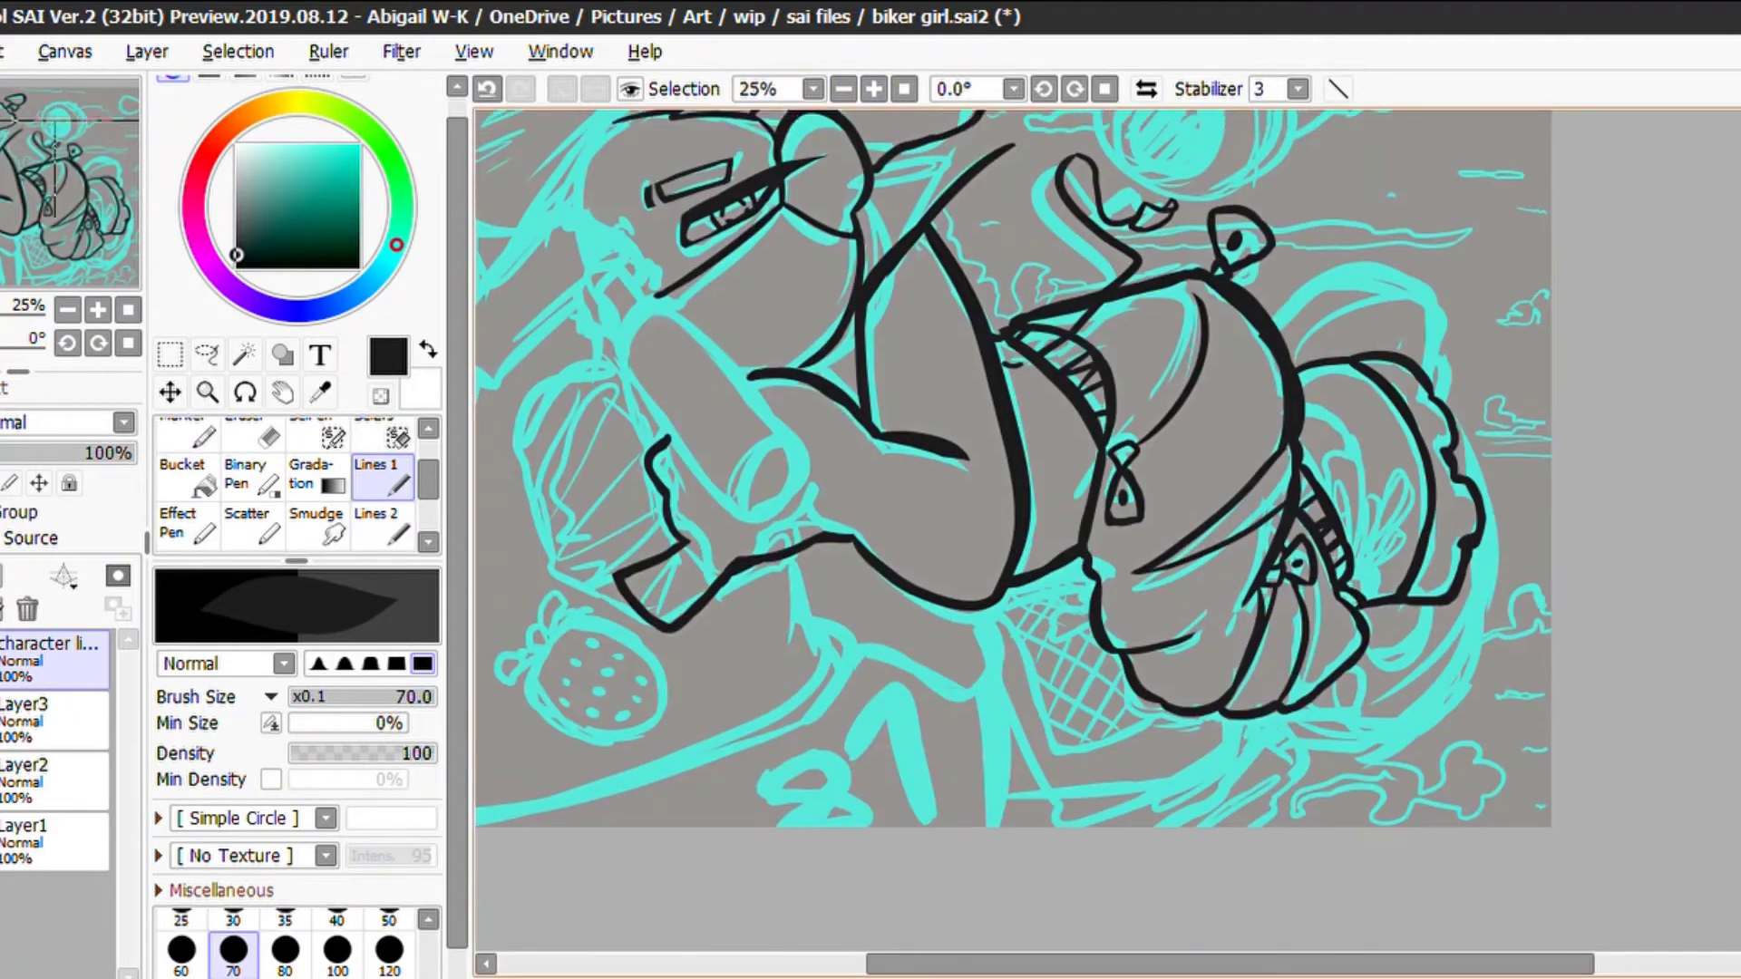
{"action": "scroll", "coordinate": [607, 215], "scroll_direction": "up", "scroll_amount": 1}
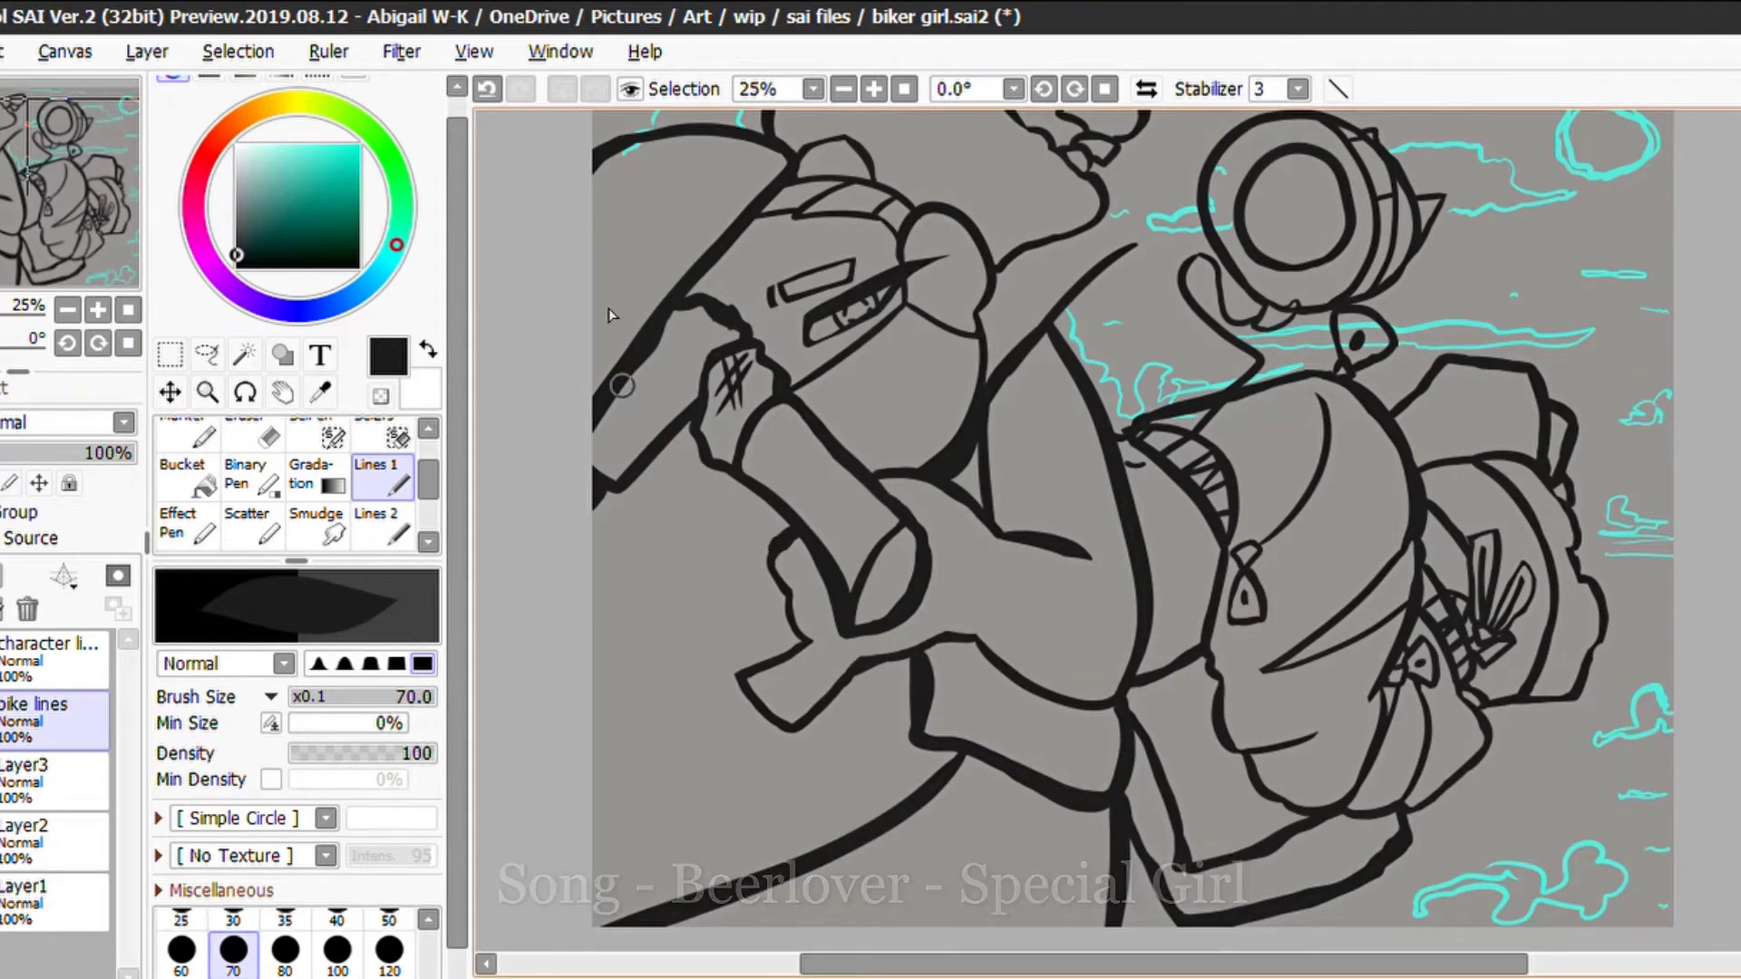
Erase the wavy edge below the forearm and re-ink it on the character line layer
{"action": "key", "text": "ctrl+z"}
{"action": "key", "text": "e"}
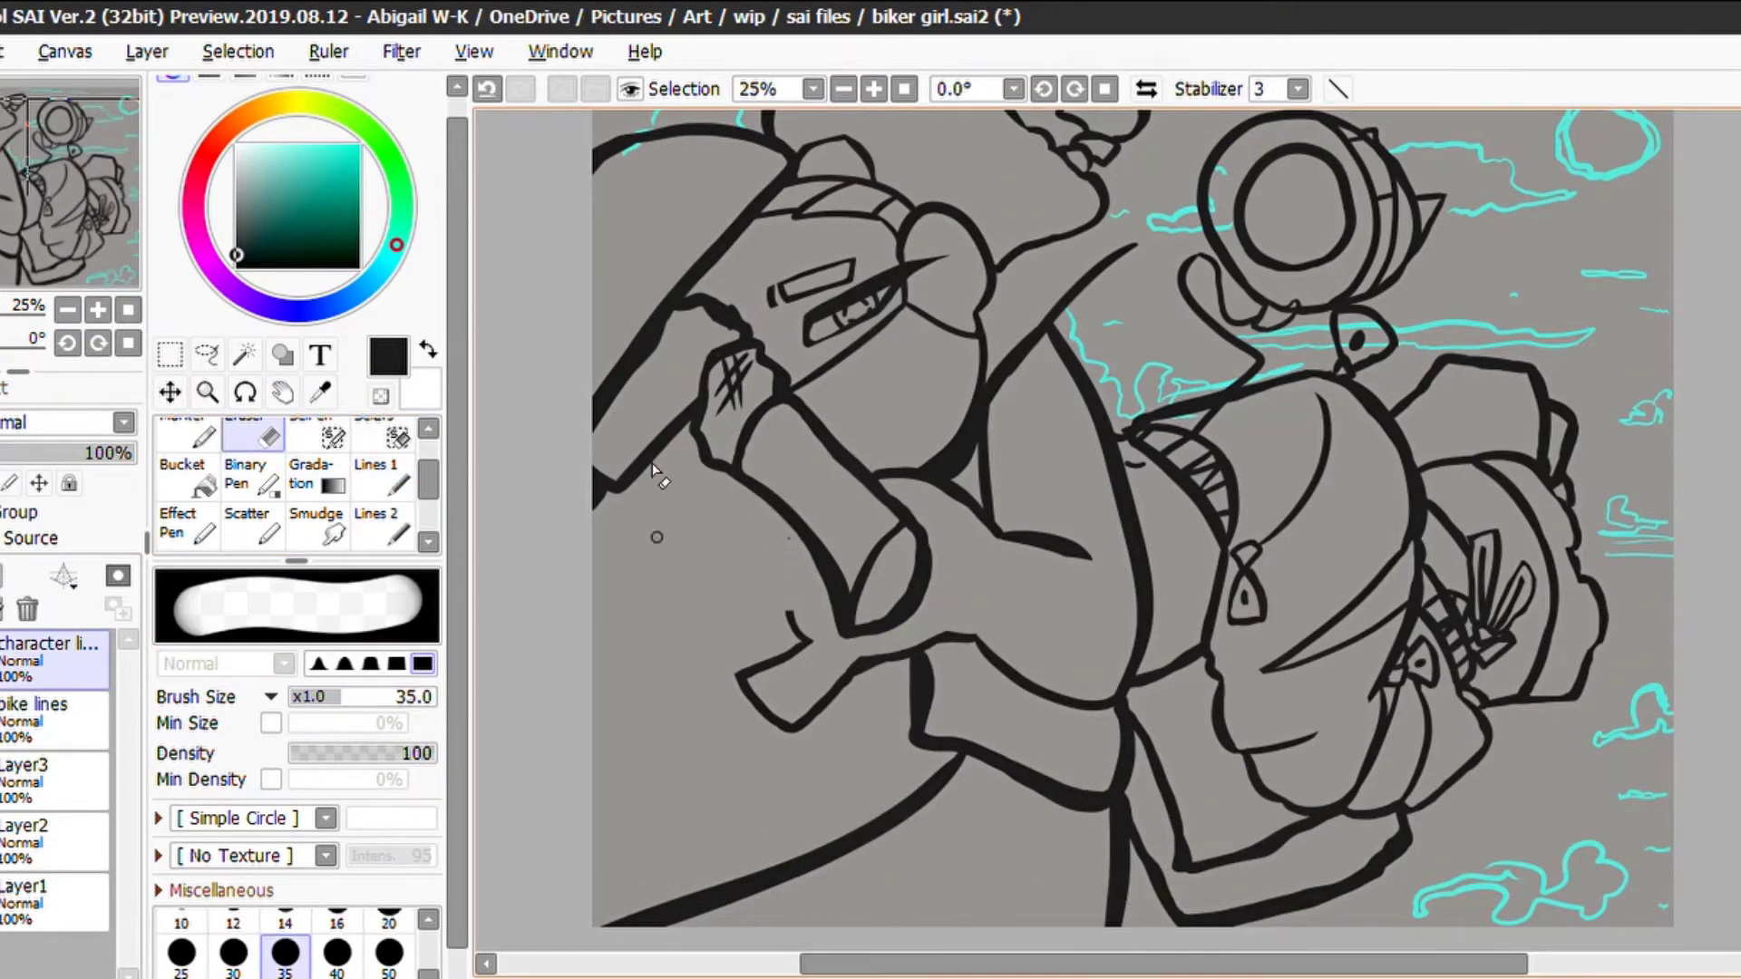
{"action": "key", "text": "ctrl+y"}
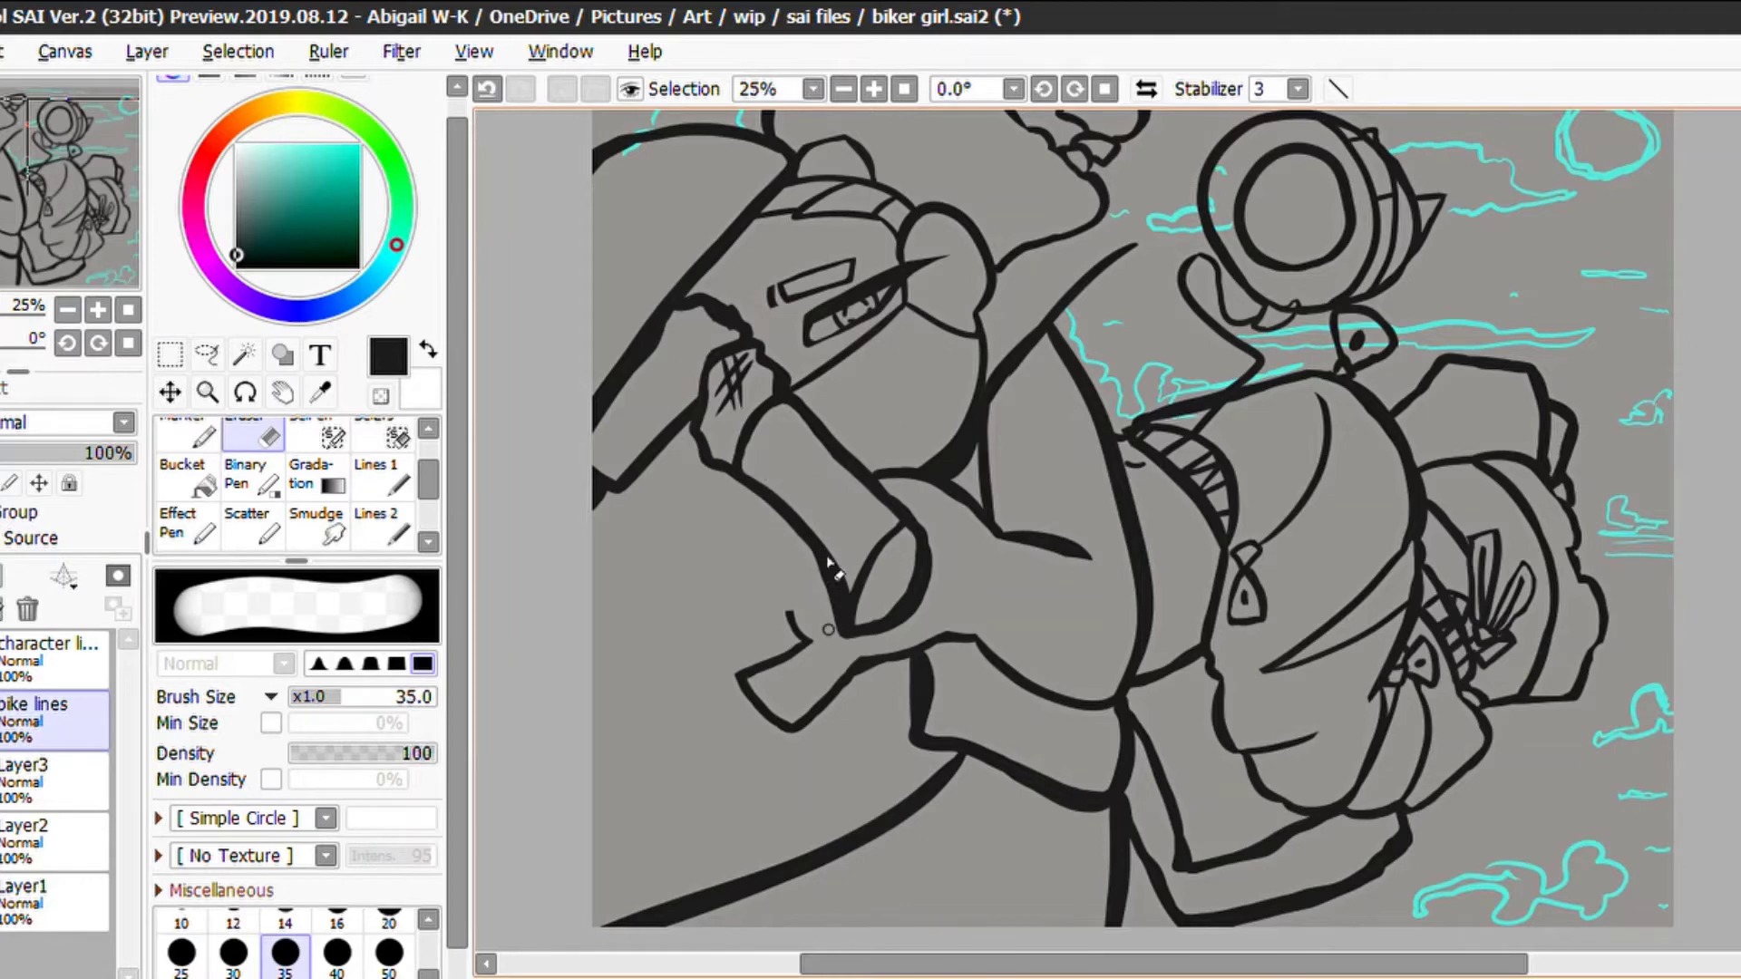
{"action": "left_click", "coordinate": [54, 653]}
{"action": "left_click", "coordinate": [375, 473]}
{"action": "scroll", "coordinate": [1002, 879], "scroll_direction": "up", "scroll_amount": 2}
{"action": "scroll", "coordinate": [1002, 879], "scroll_direction": "left", "scroll_amount": 3}
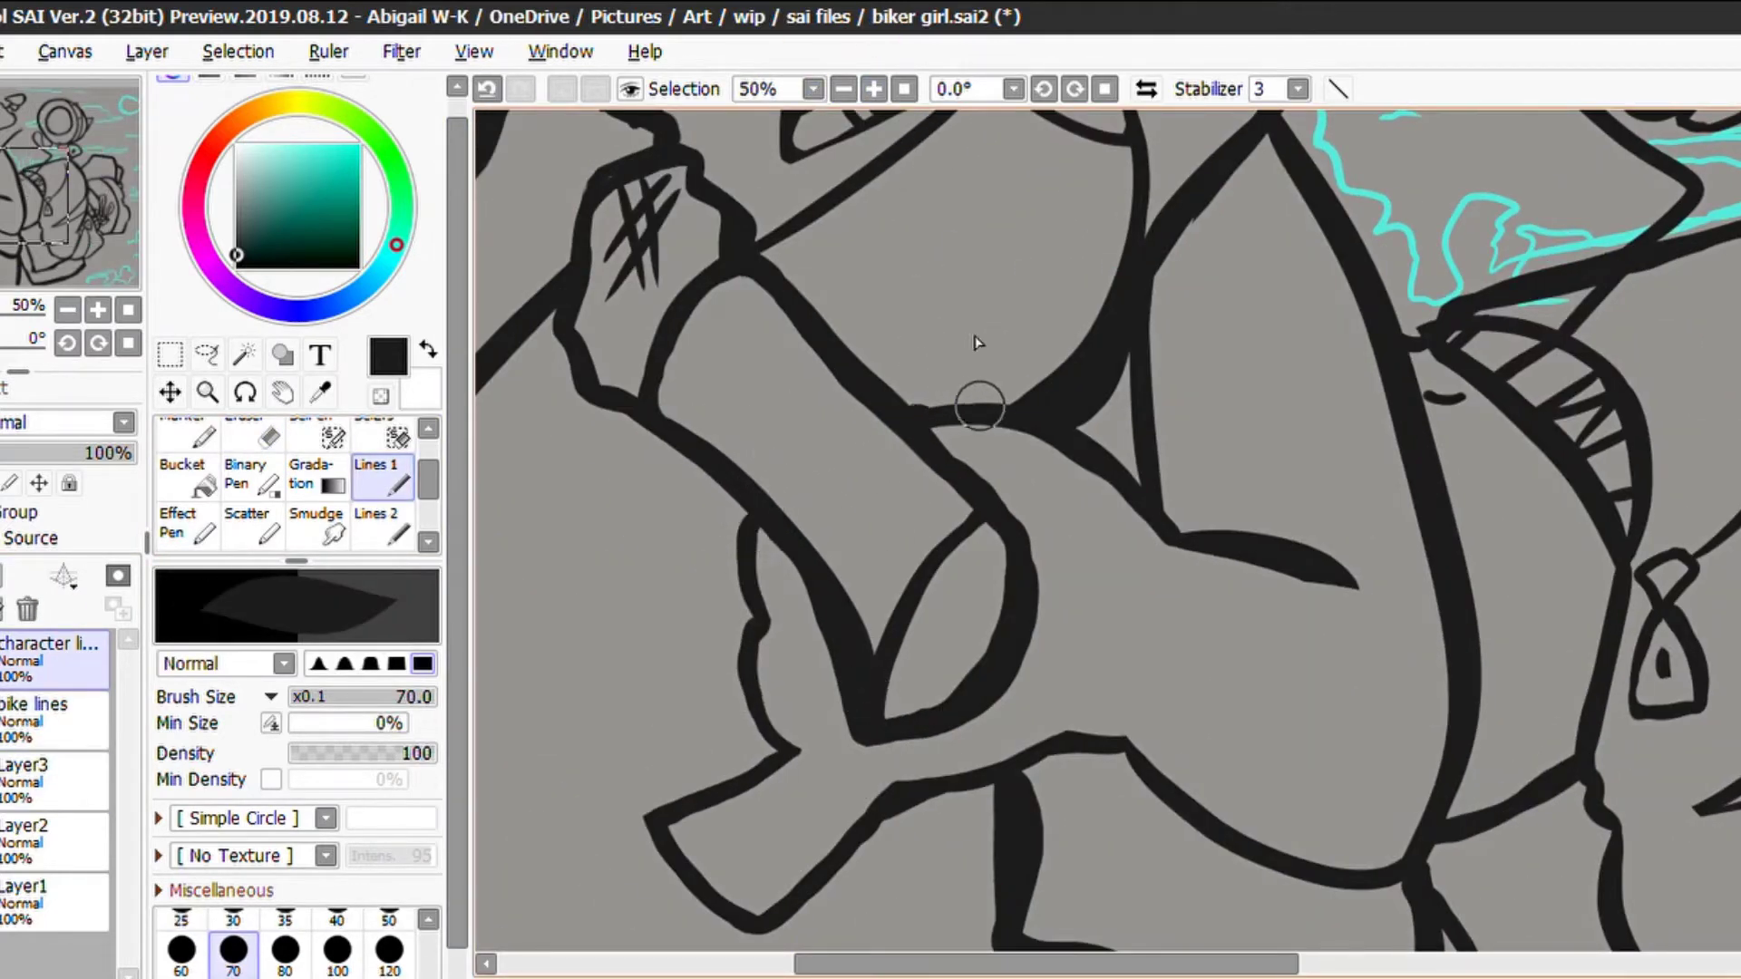
{"action": "left_click", "coordinate": [843, 88]}
{"action": "scroll", "coordinate": [1236, 943], "scroll_direction": "right", "scroll_amount": 3}
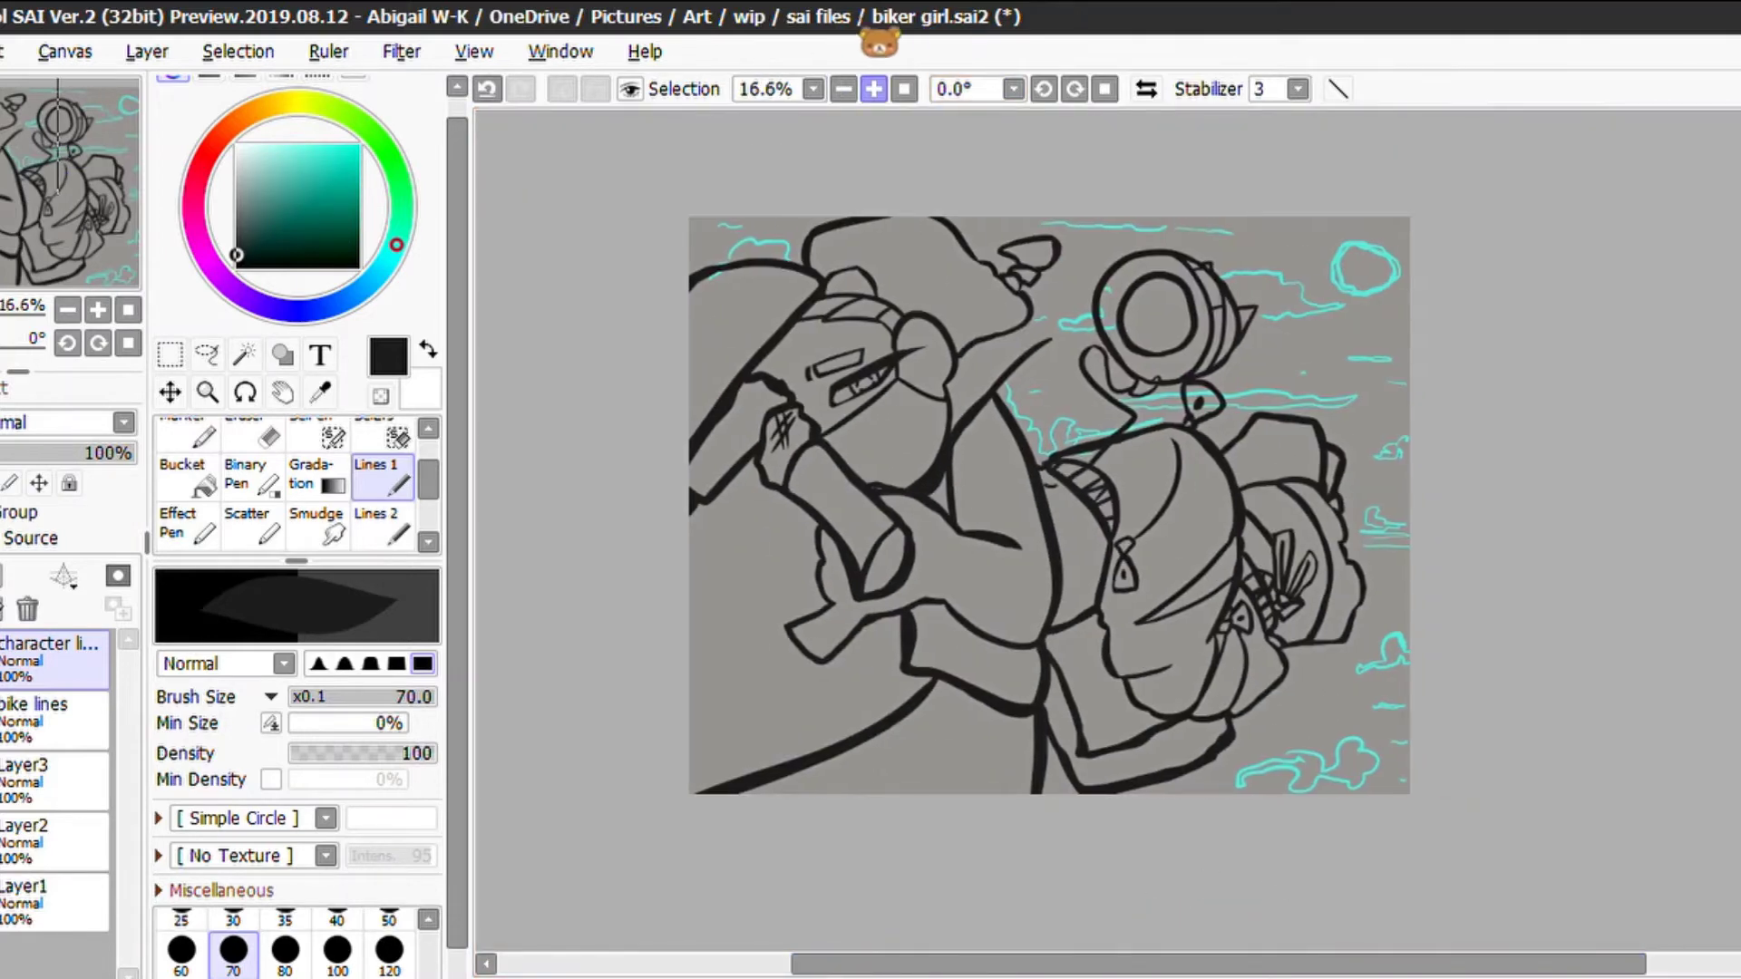
{"action": "left_click", "coordinate": [874, 88]}
{"action": "scroll", "coordinate": [1360, 594], "scroll_direction": "down", "scroll_amount": 3}
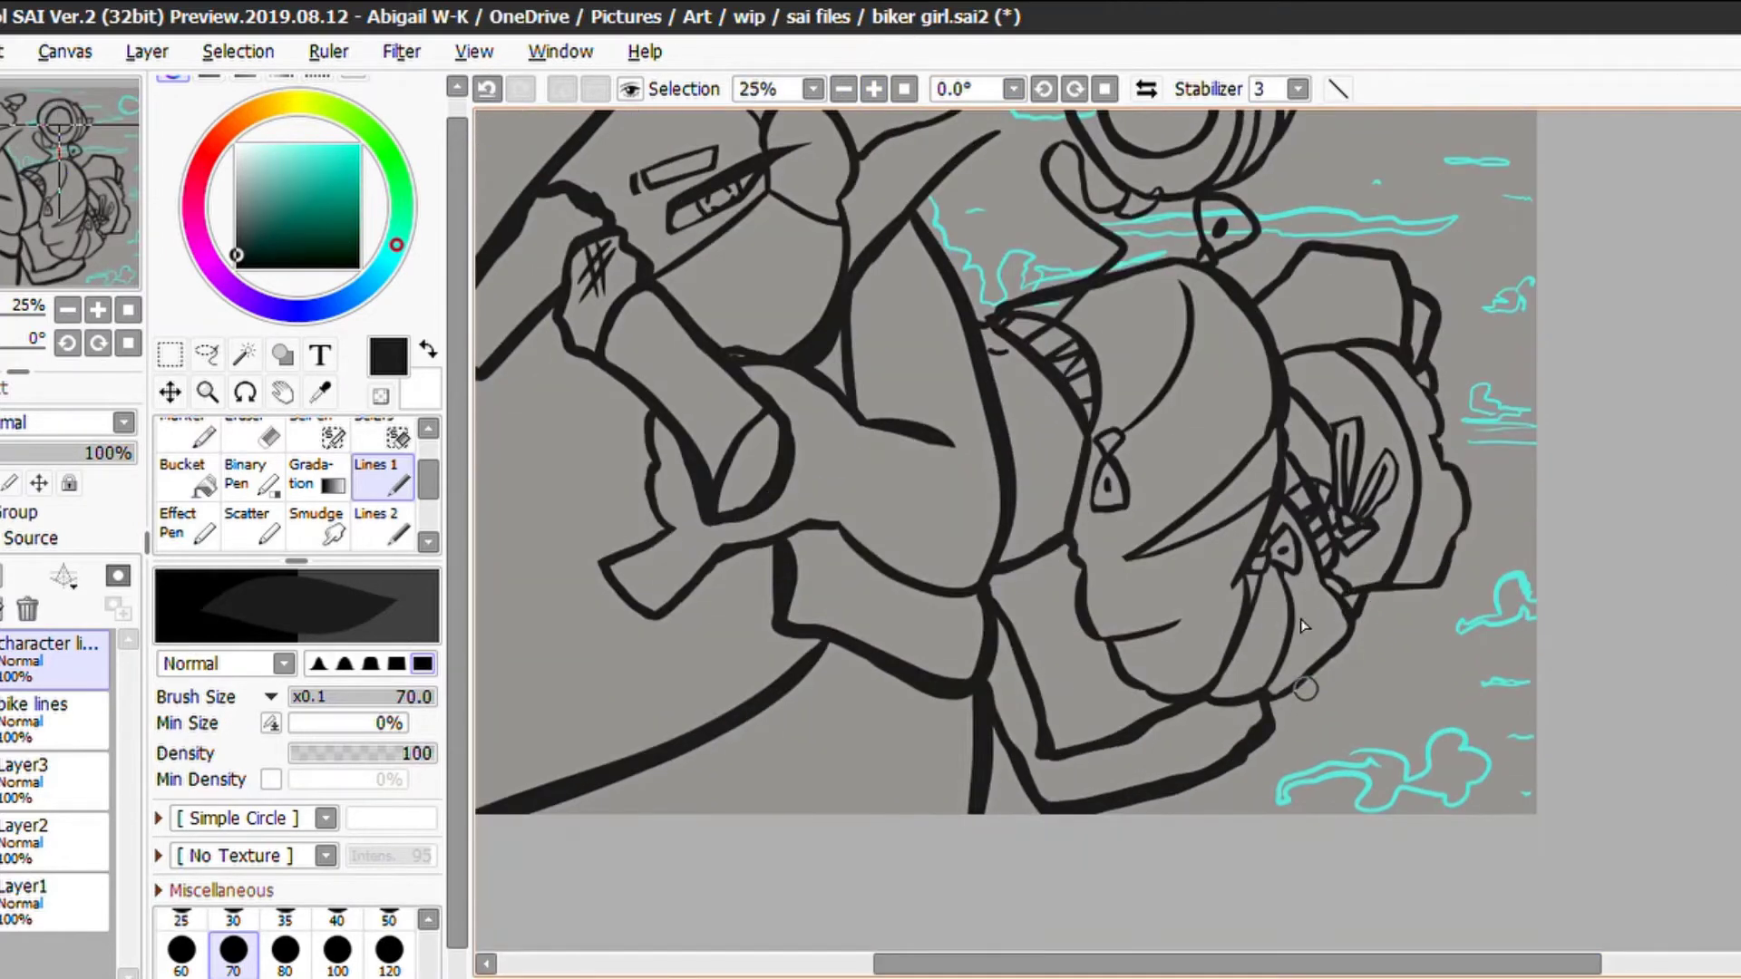
{"action": "key", "text": "ctrl+z"}
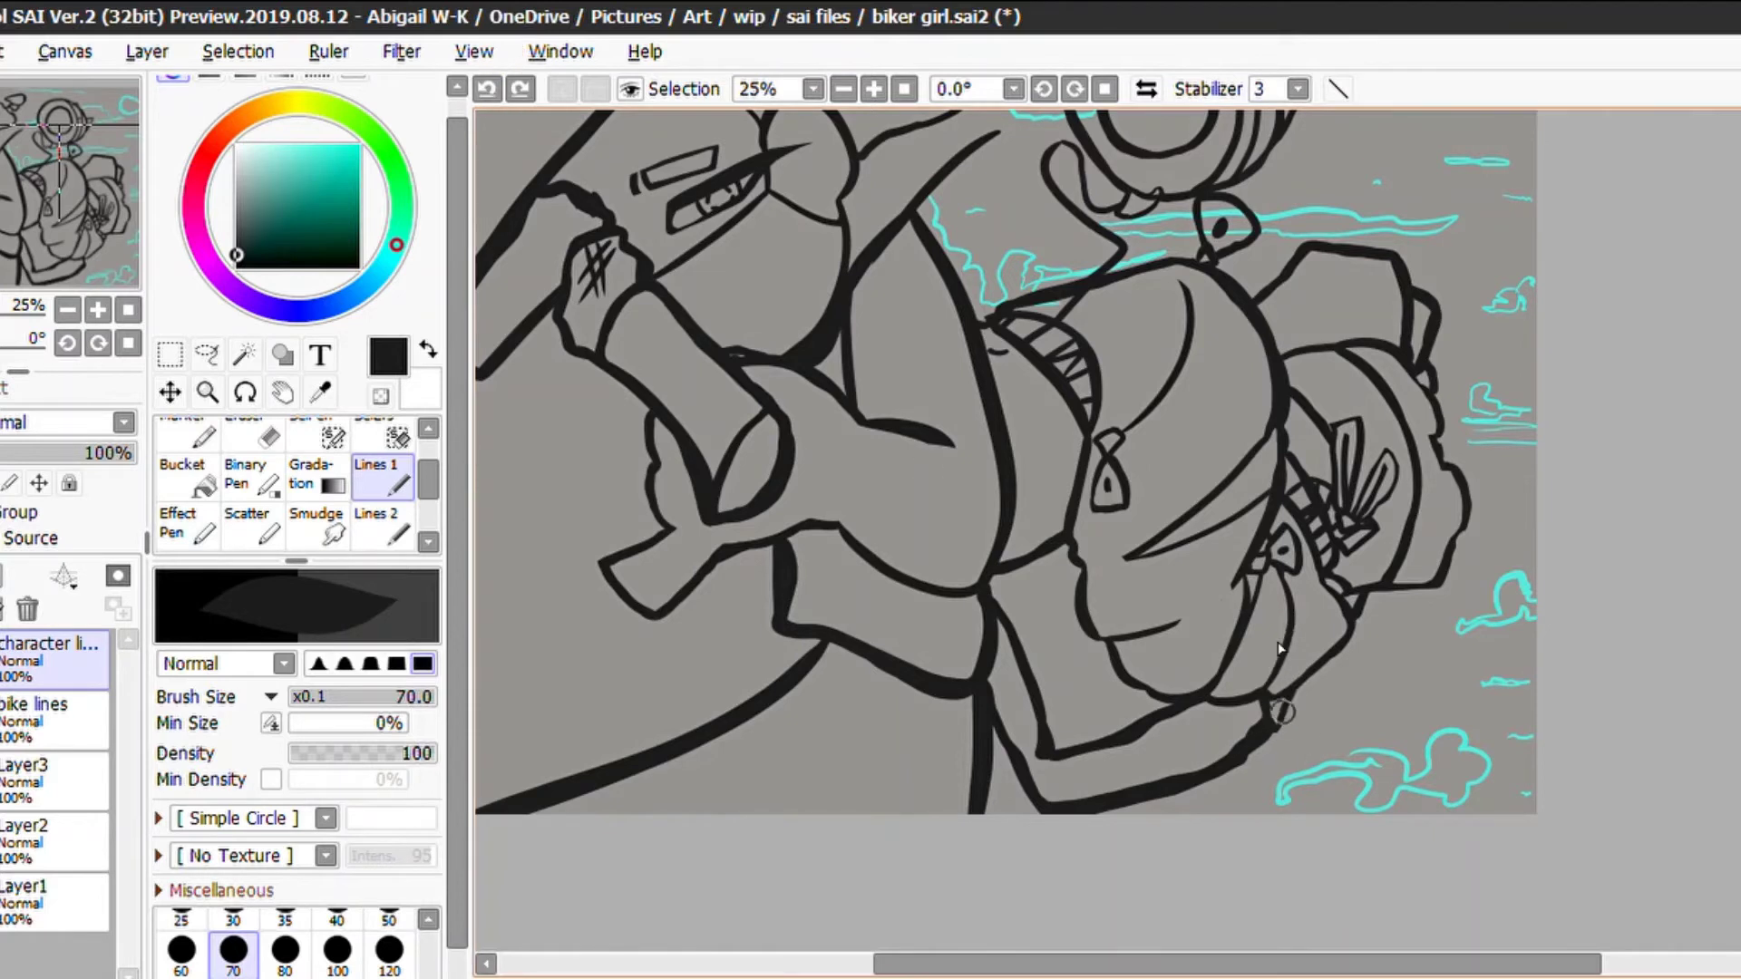
{"action": "key", "text": "ctrl+y"}
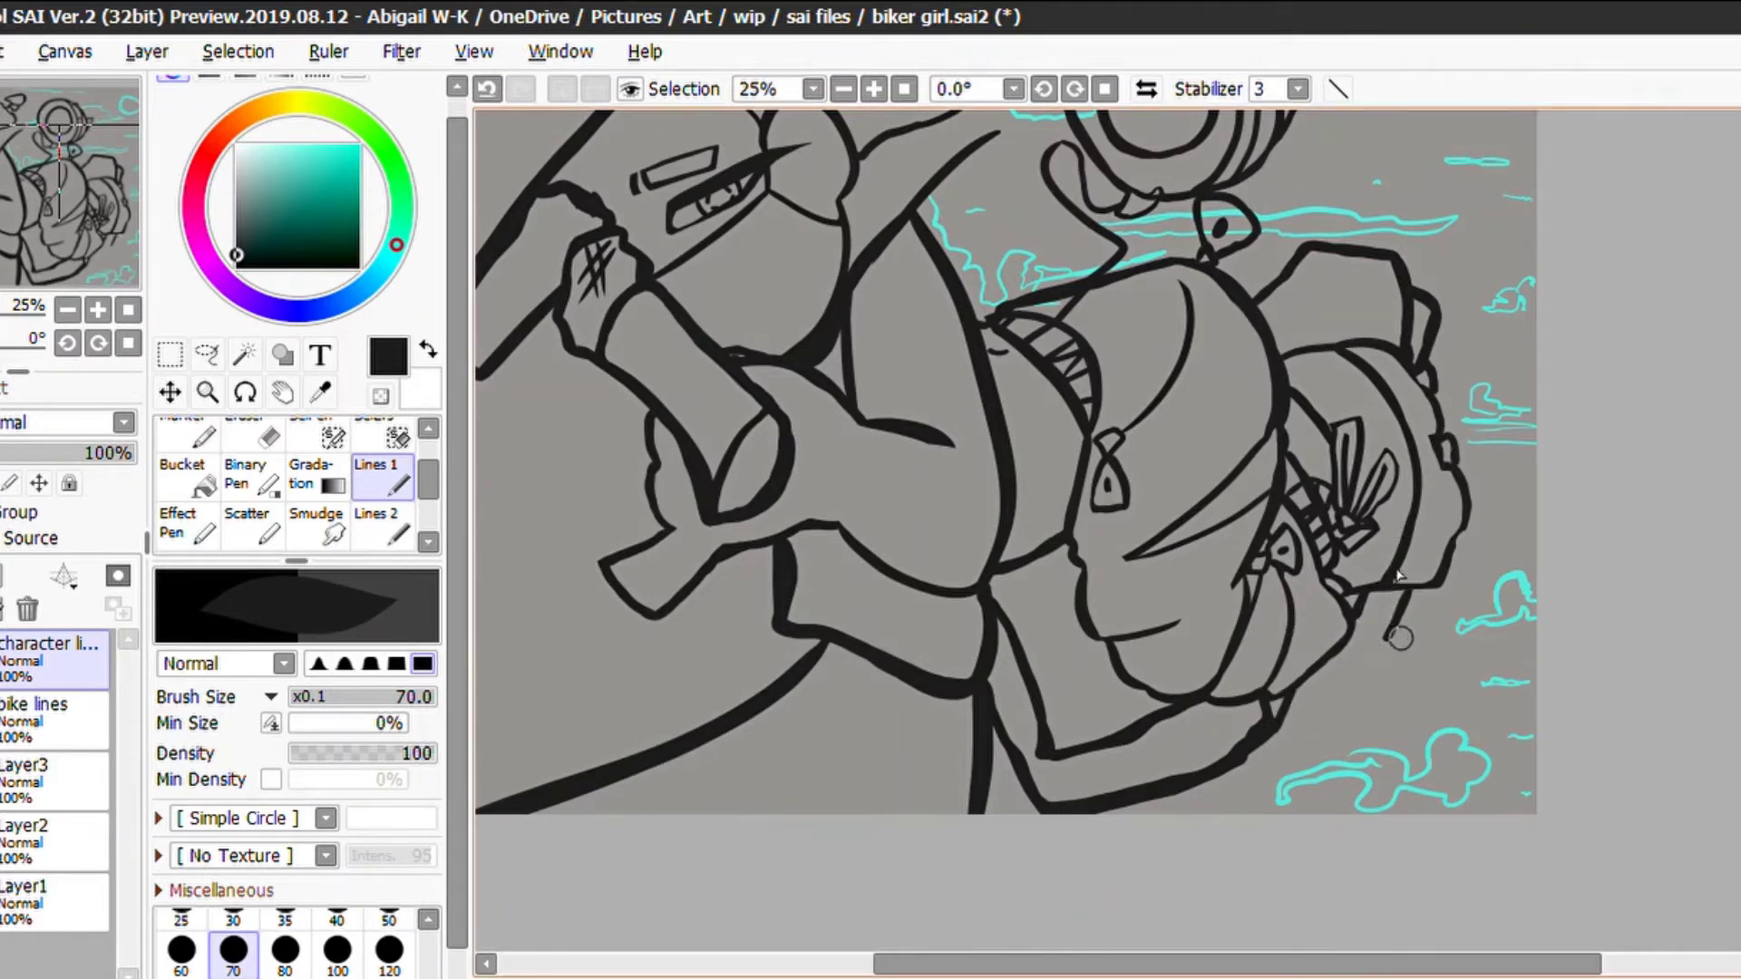
{"action": "key", "text": "ctrl+z"}
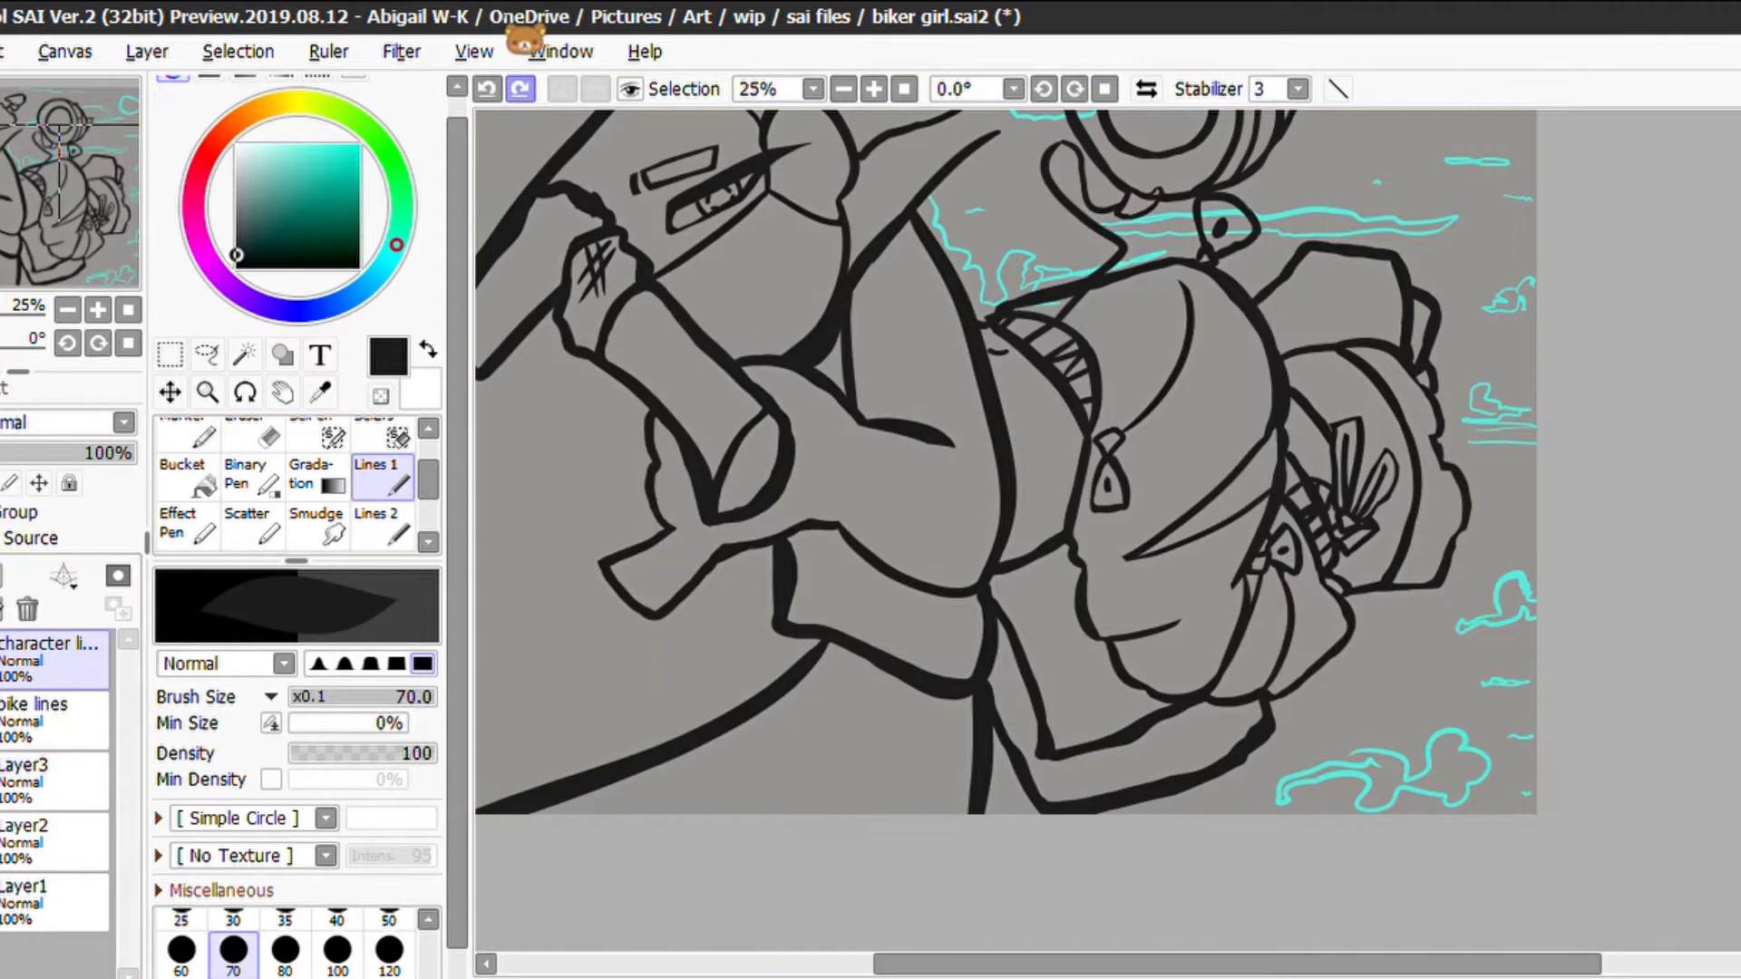
{"action": "key", "text": "ctrl+y"}
Ink short connecting strokes on the bike lines layer around the flared shape and wavy edge, redoing the one beneath them
{"action": "left_click_drag", "start_coordinate": [1383, 587], "coordinate": [1372, 621]}
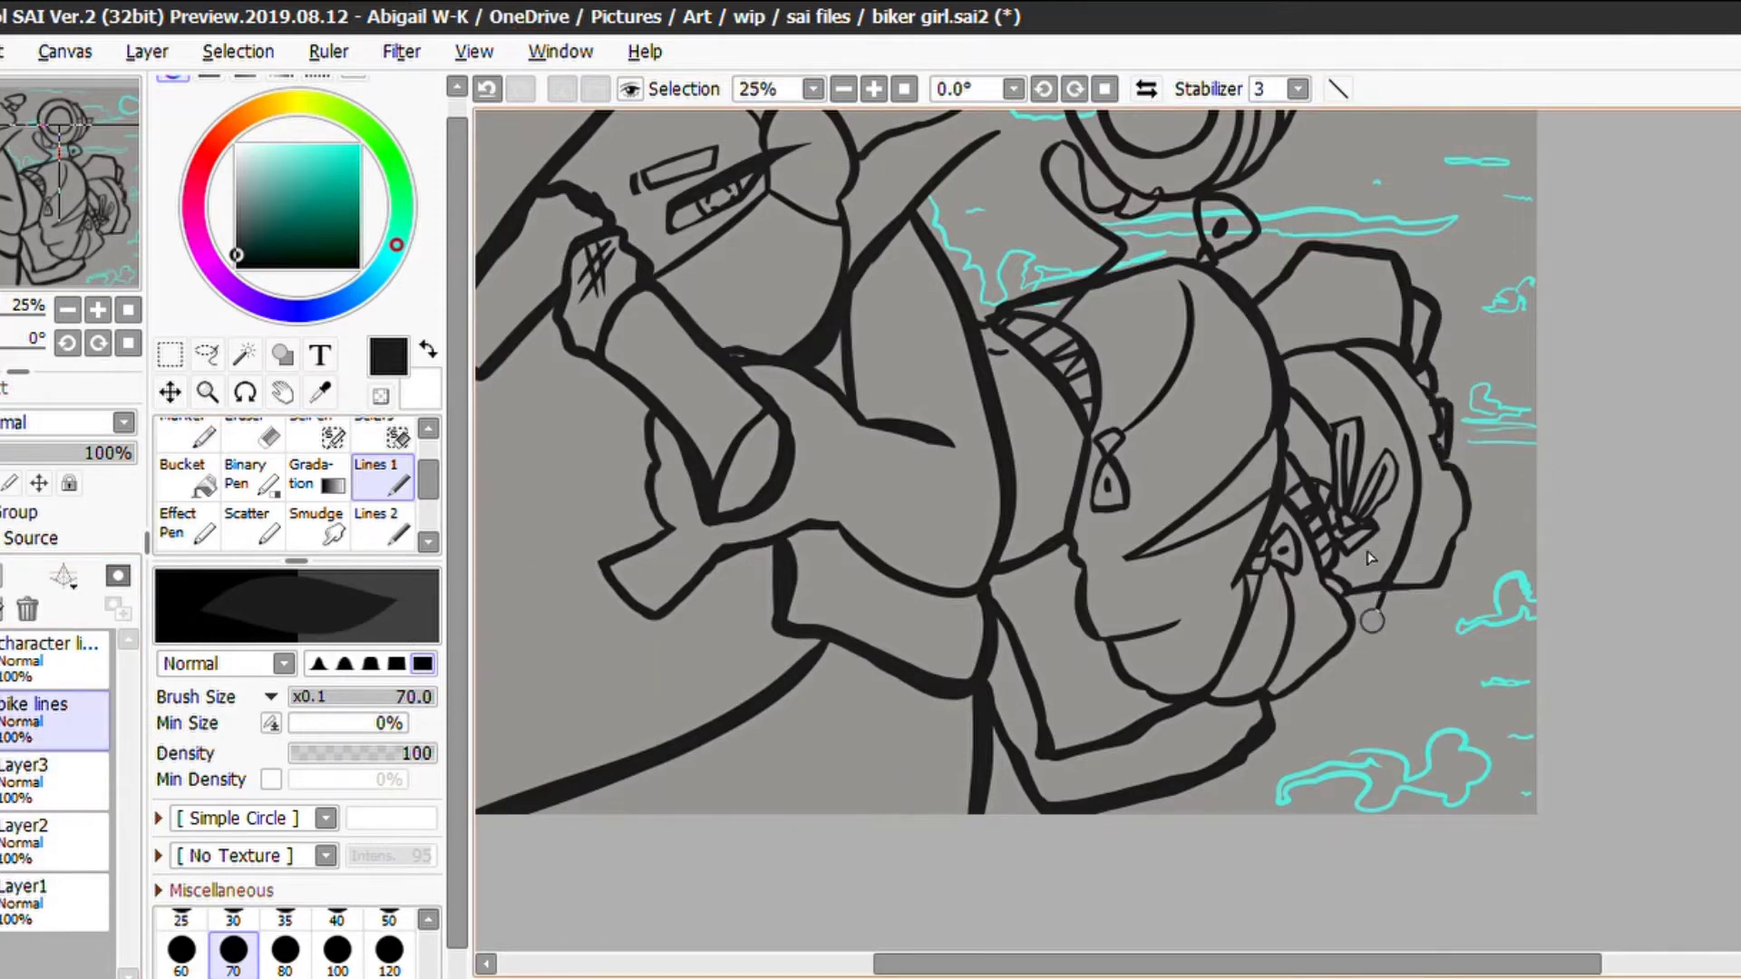
{"action": "key", "text": "ctrl+z"}
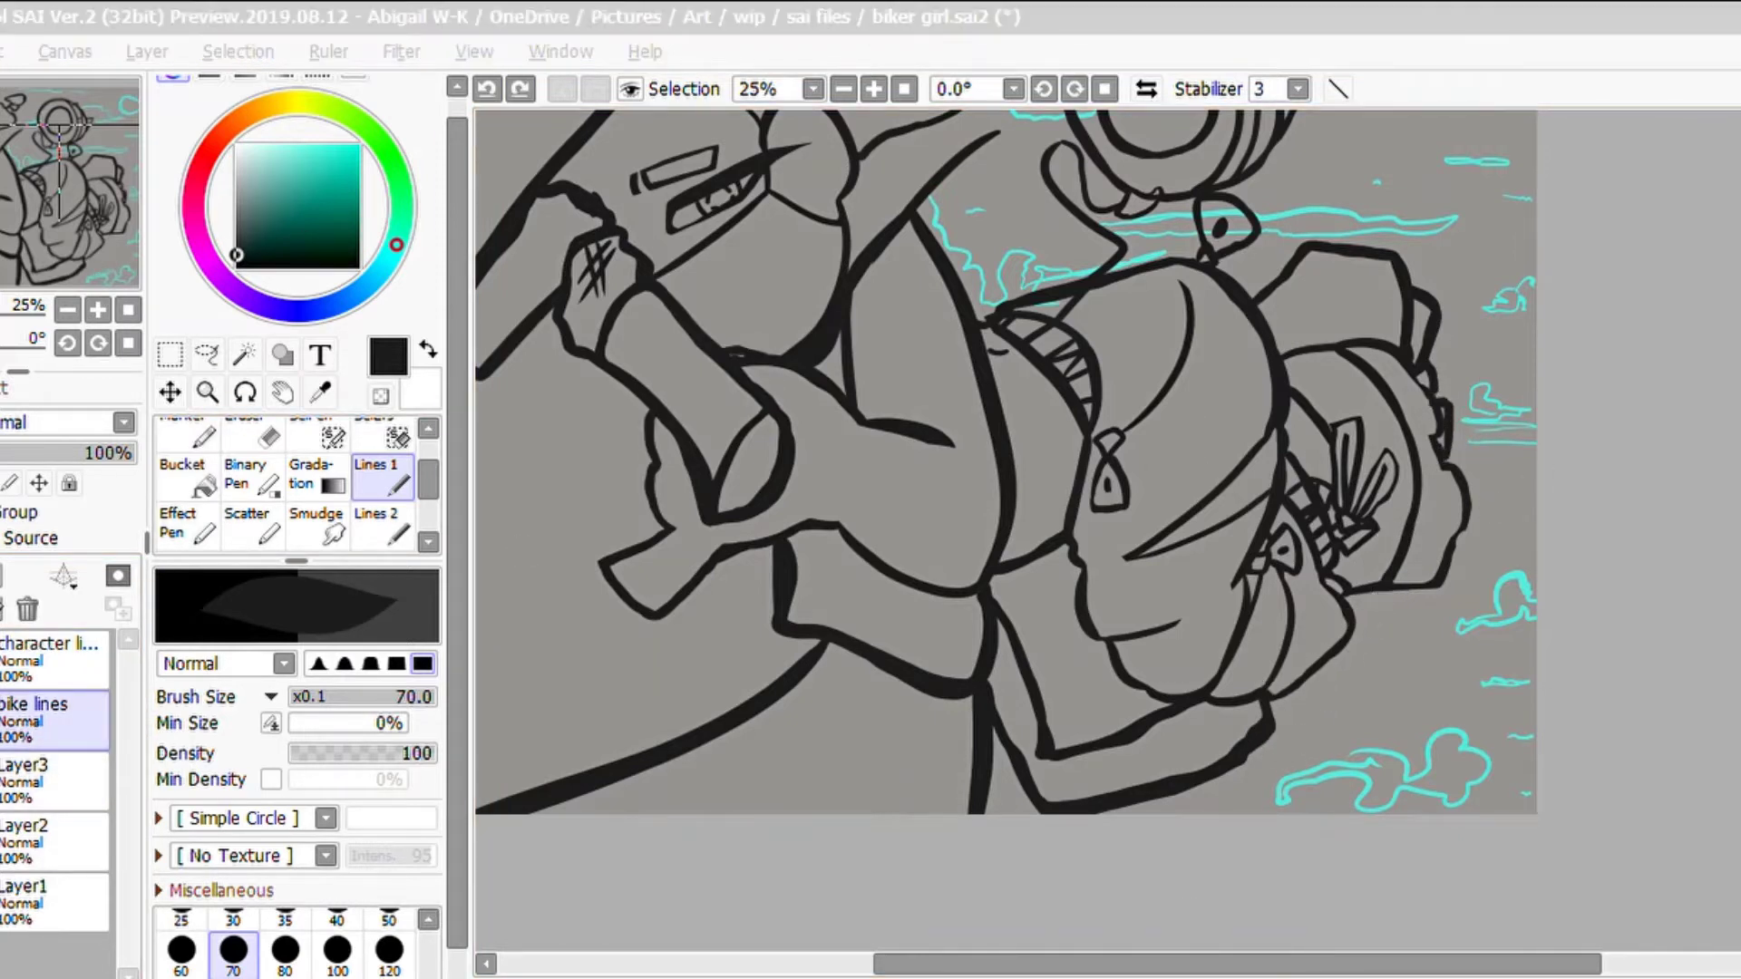
{"action": "left_click", "coordinate": [1351, 564]}
{"action": "left_click_drag", "start_coordinate": [1365, 576], "coordinate": [1370, 613]}
{"action": "left_click_drag", "start_coordinate": [1270, 739], "coordinate": [1312, 678]}
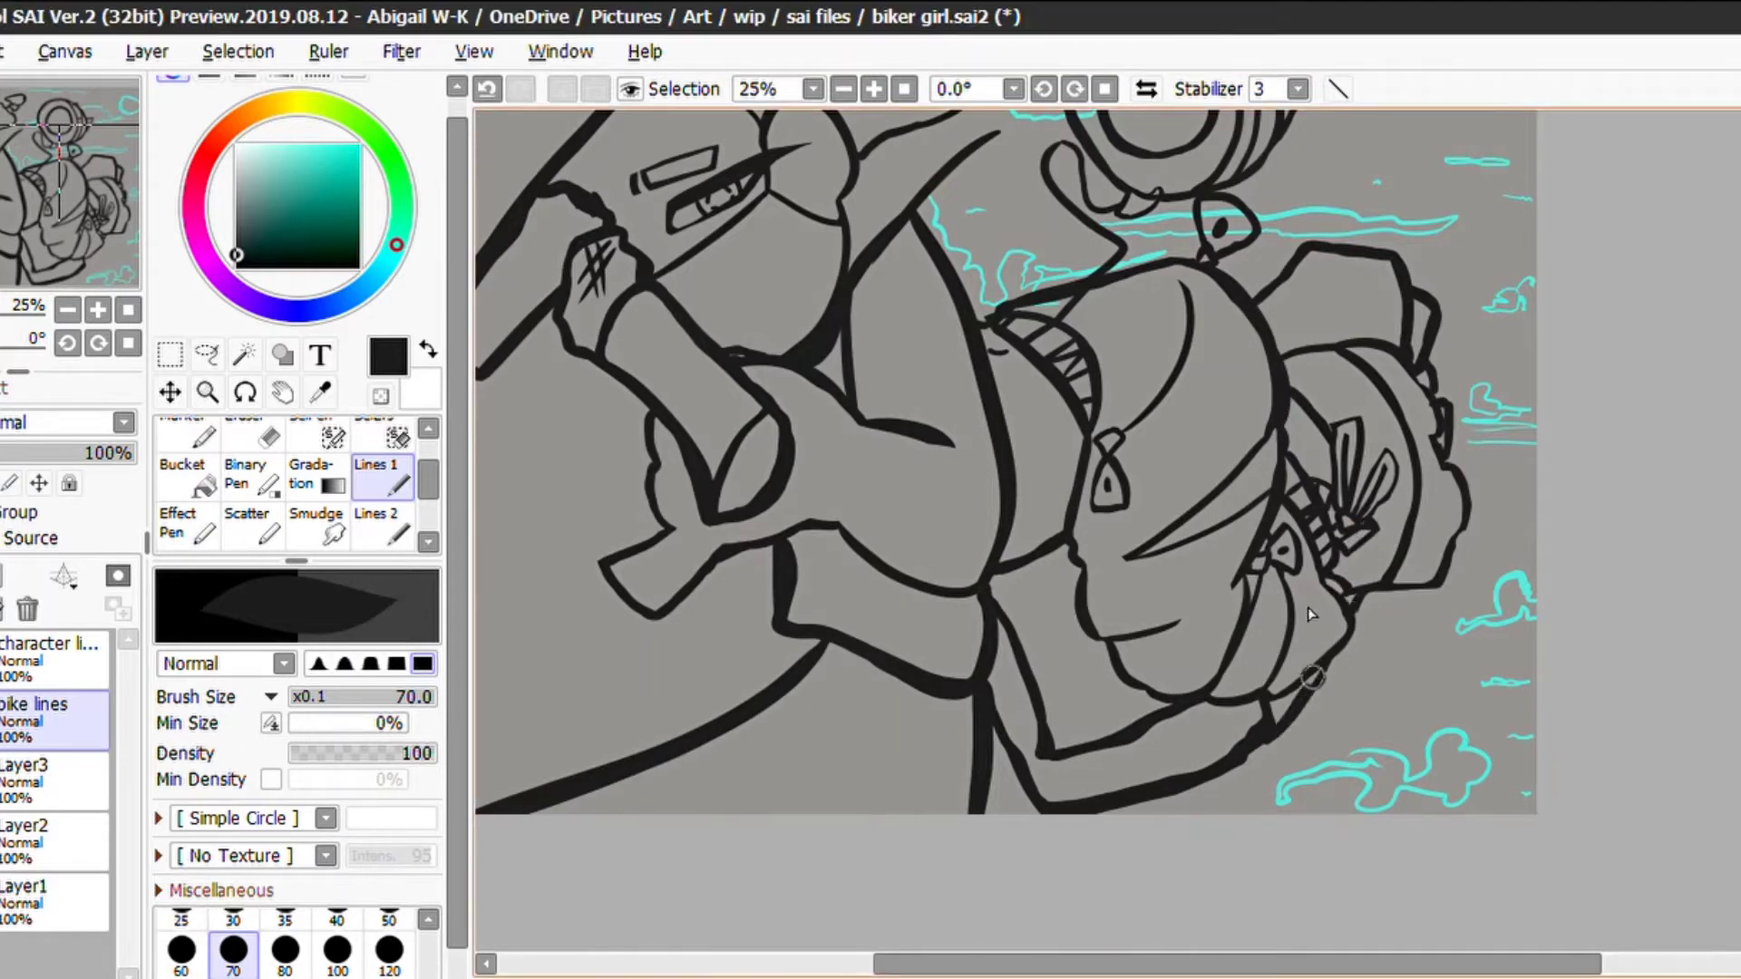
Erase the bent bike frame outline below the hips, enlarging the Eraser to size 100
{"action": "key", "text": "e"}
{"action": "mouse_move", "coordinate": [1013, 685]}
{"action": "left_mouse_down"}
{"action": "mouse_move", "coordinate": [1002, 752]}
{"action": "mouse_move", "coordinate": [1038, 789]}
{"action": "mouse_move", "coordinate": [1074, 767]}
{"action": "left_mouse_up"}
{"action": "key", "text": "bracketright"}
{"action": "key", "text": "bracketright"}
{"action": "key", "text": "bracketright"}
{"action": "key", "text": "bracketright"}
{"action": "key", "text": "bracketright"}
{"action": "key", "text": "bracketright"}
{"action": "mouse_move", "coordinate": [1233, 716]}
{"action": "left_mouse_down"}
{"action": "mouse_move", "coordinate": [1074, 653]}
{"action": "mouse_move", "coordinate": [1023, 576]}
{"action": "mouse_move", "coordinate": [1070, 812]}
{"action": "mouse_move", "coordinate": [1224, 771]}
{"action": "mouse_move", "coordinate": [1179, 811]}
{"action": "left_mouse_up"}
Redraw the bike frame below the hips as a V-shaped outline with slanted lines running to the canvas's lower edge
{"action": "key", "text": "n"}
{"action": "mouse_move", "coordinate": [1144, 721]}
{"action": "left_mouse_down"}
{"action": "mouse_move", "coordinate": [1066, 761]}
{"action": "mouse_move", "coordinate": [1078, 744]}
{"action": "mouse_move", "coordinate": [1091, 782]}
{"action": "mouse_move", "coordinate": [1101, 733]}
{"action": "mouse_move", "coordinate": [1178, 721]}
{"action": "left_mouse_up"}
{"action": "key", "text": "e"}
{"action": "key", "text": "n"}
{"action": "mouse_move", "coordinate": [1056, 581]}
{"action": "left_mouse_down"}
{"action": "mouse_move", "coordinate": [1088, 780]}
{"action": "mouse_move", "coordinate": [1169, 725]}
{"action": "left_mouse_up"}
{"action": "left_click_drag", "start_coordinate": [1007, 571], "coordinate": [1074, 744]}
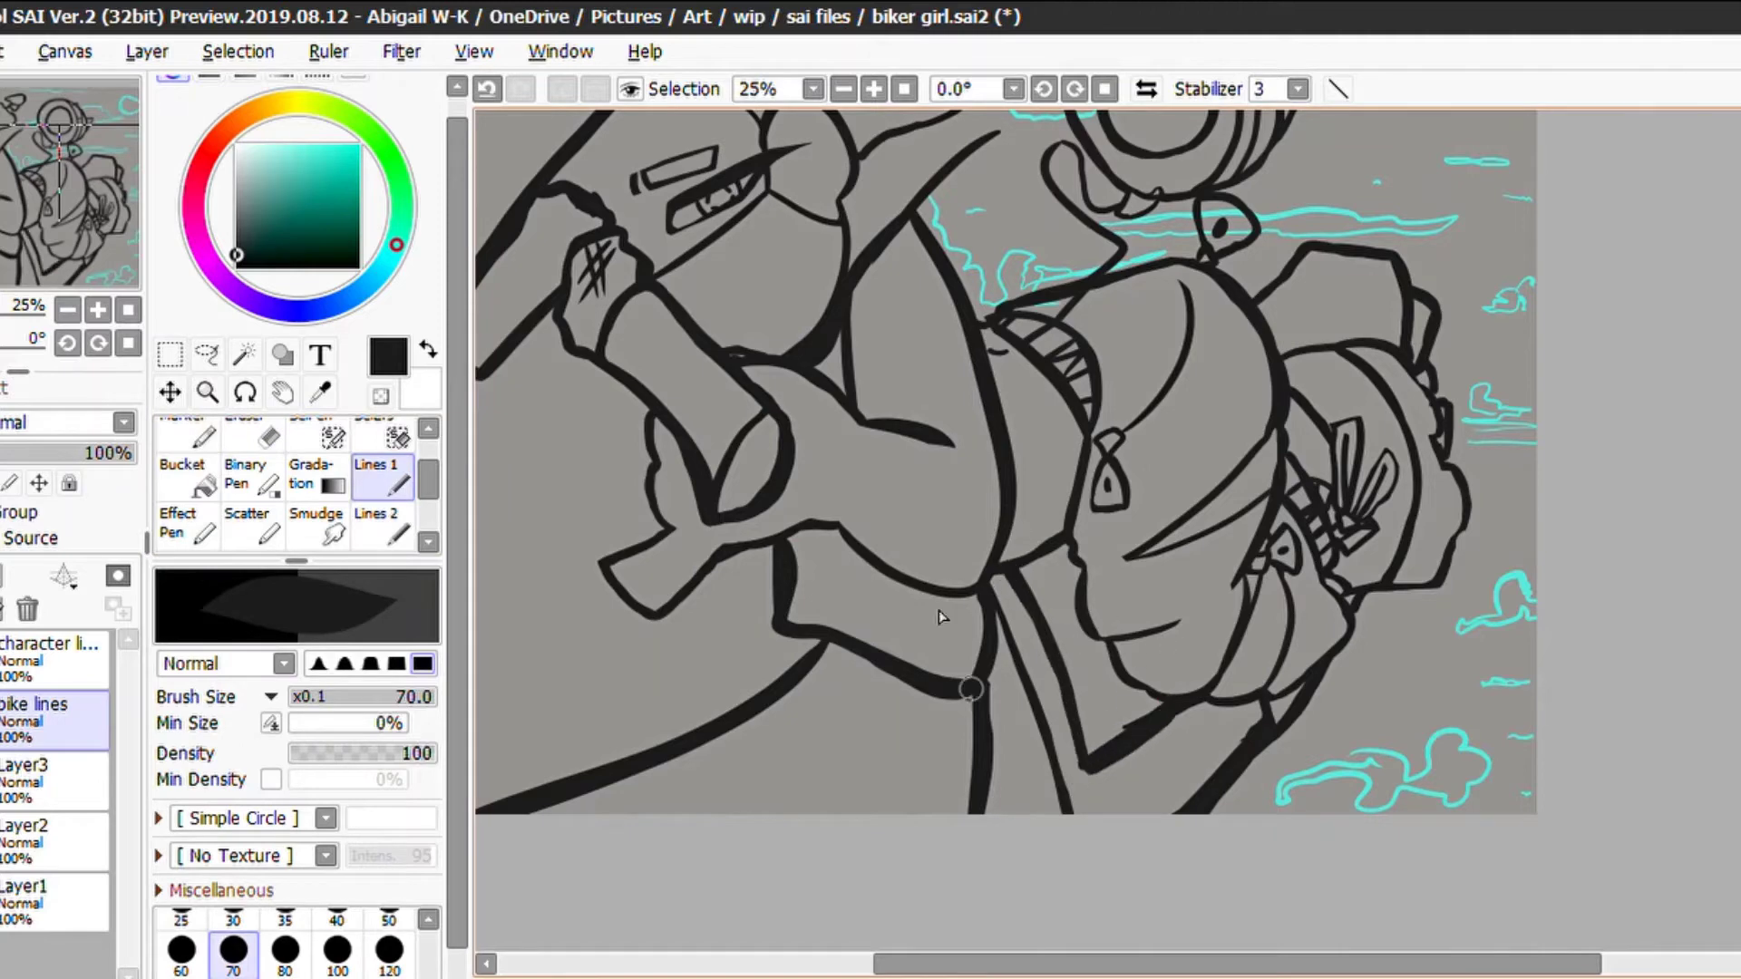
Trim the V-shaped bike frame's inner lines with the Eraser at size 30 and touch up their ink around the pointed corner
{"action": "key", "text": "e"}
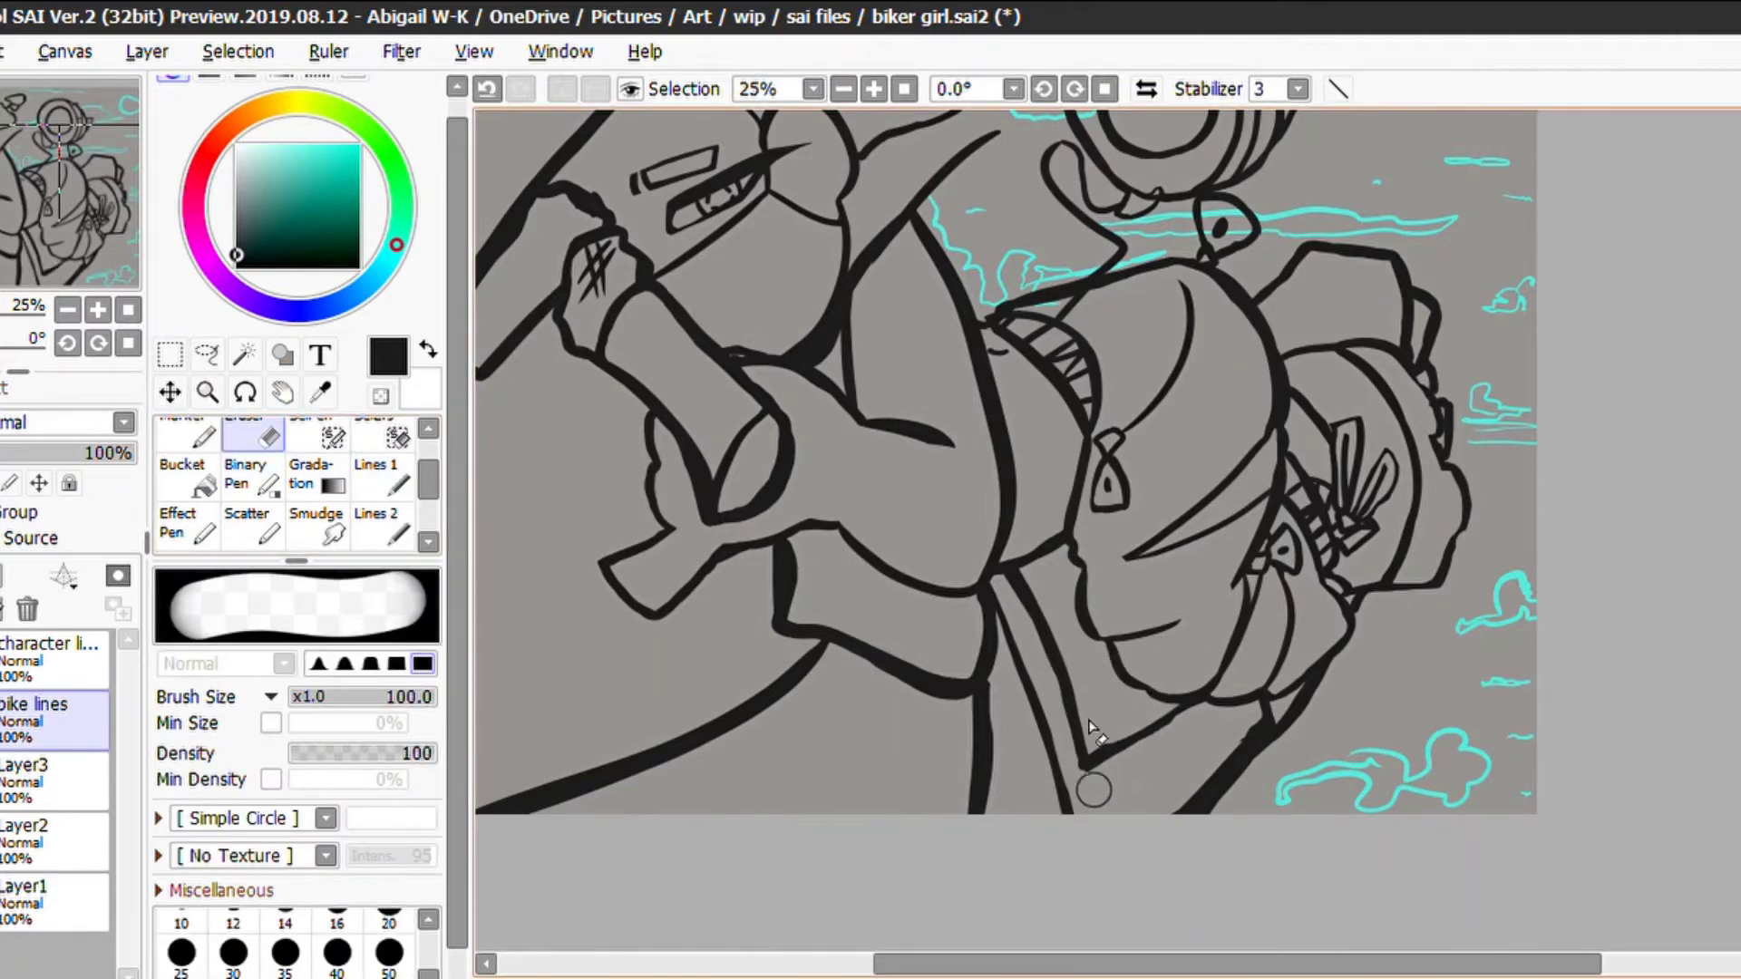
{"action": "key", "text": "bracketleft"}
{"action": "key", "text": "bracketright"}
{"action": "key", "text": "bracketright"}
{"action": "key", "text": "bracketright"}
{"action": "key", "text": "bracketright"}
{"action": "key", "text": "bracketright"}
{"action": "key", "text": "bracketright"}
{"action": "scroll", "coordinate": [1043, 716], "scroll_direction": "up", "scroll_amount": 1}
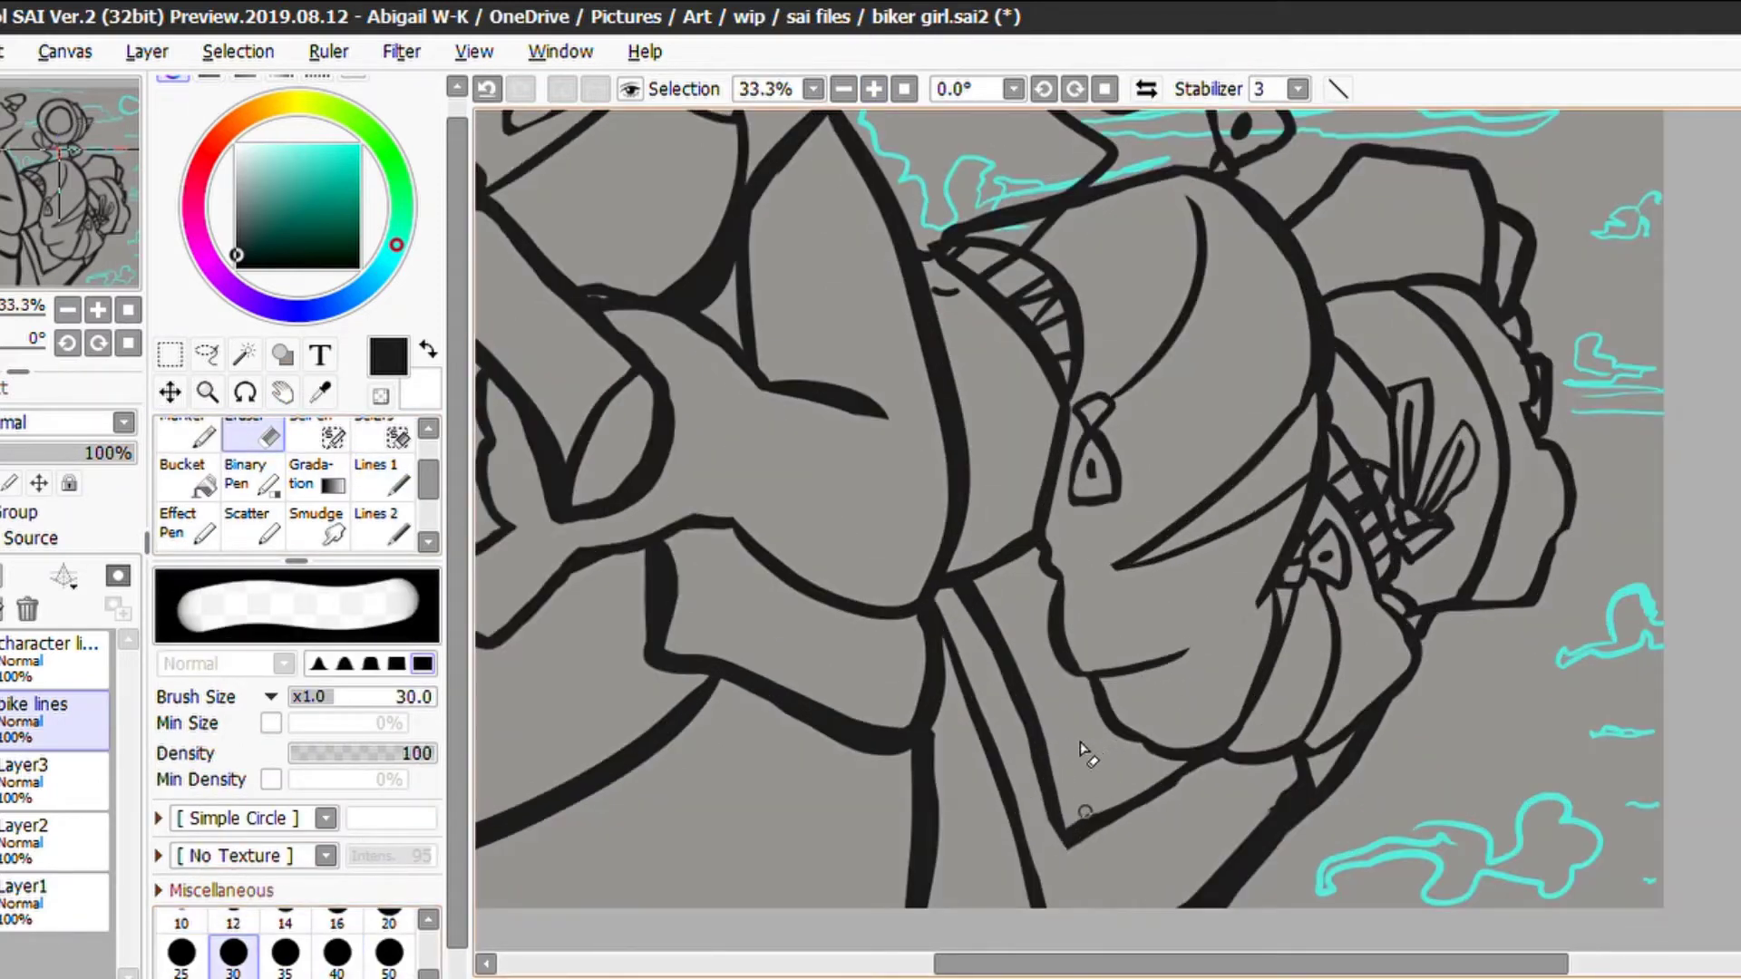
{"action": "key", "text": "n"}
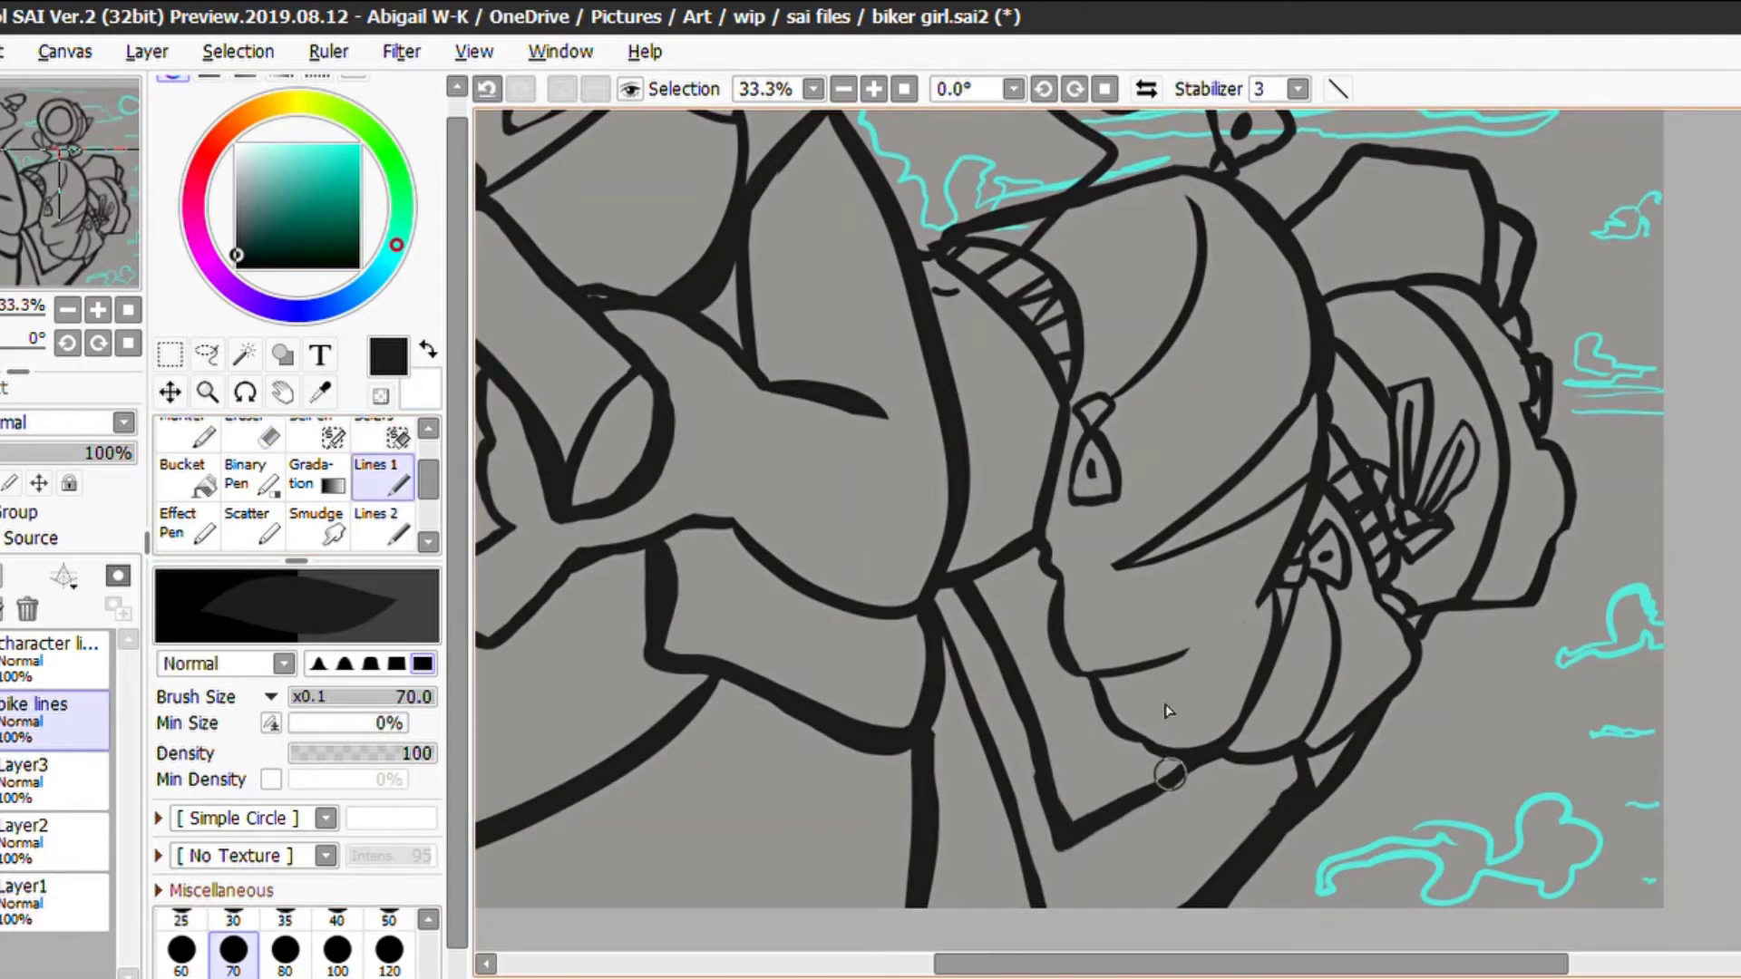
{"action": "key", "text": "e"}
{"action": "key", "text": "n"}
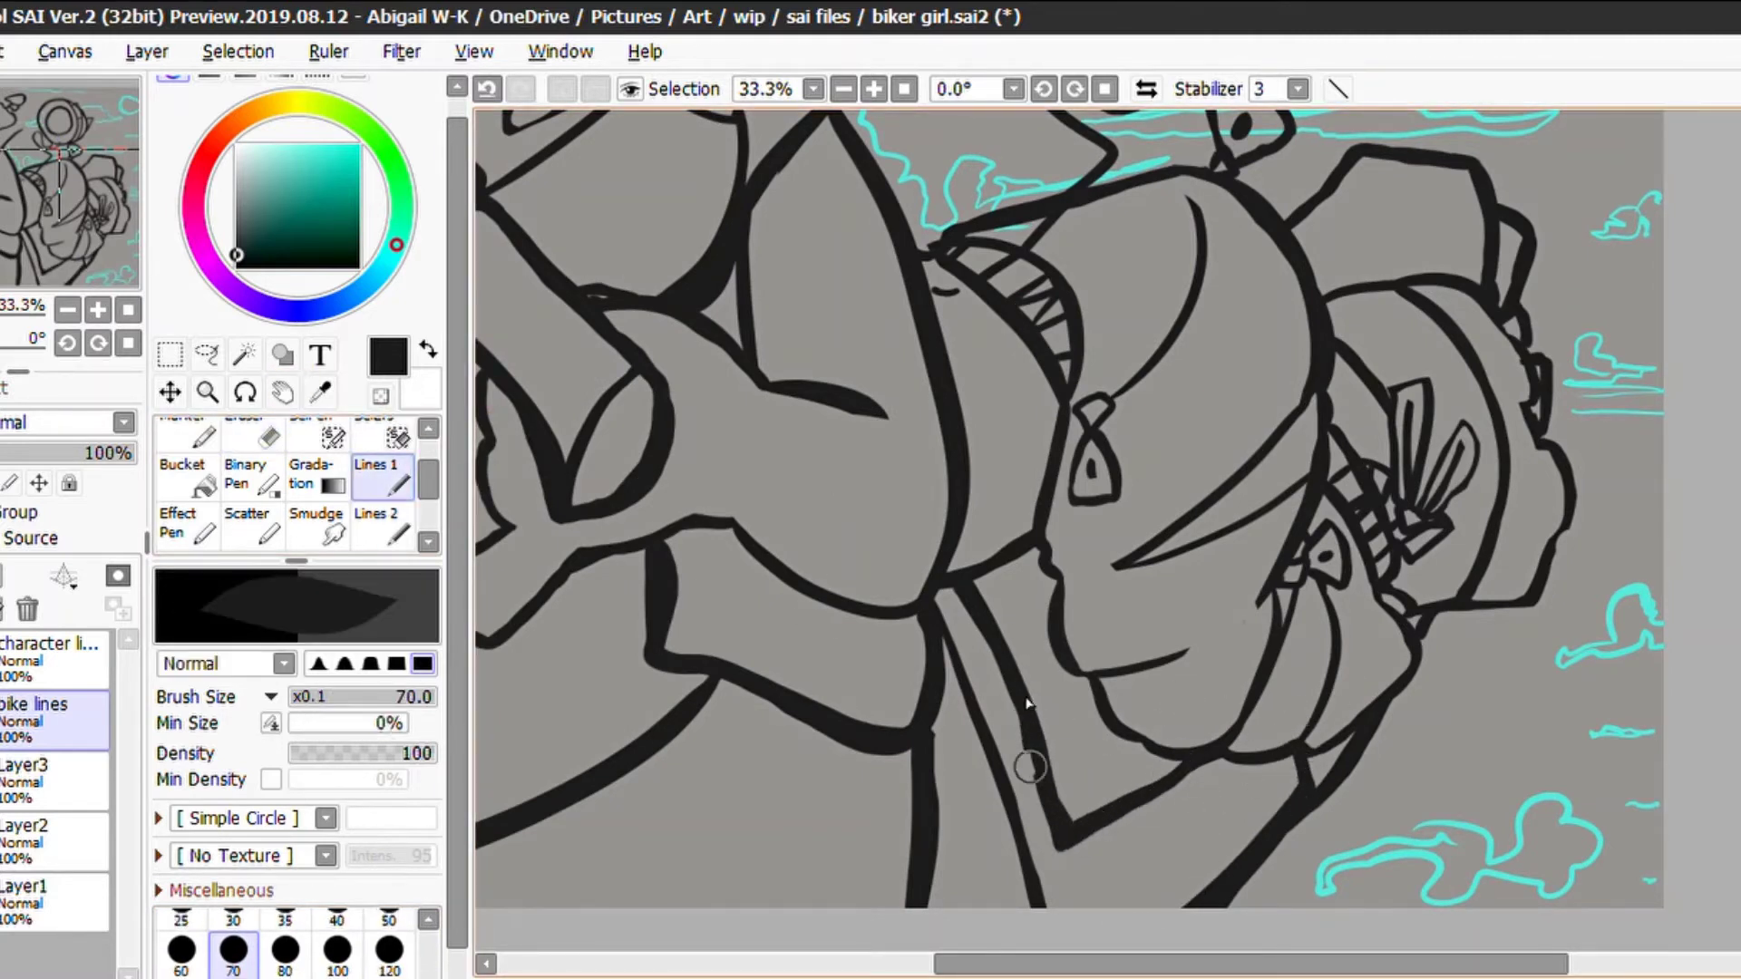
{"action": "key", "text": "ctrl+z"}
{"action": "key", "text": "e"}
{"action": "left_click_drag", "start_coordinate": [1045, 816], "coordinate": [1053, 857]}
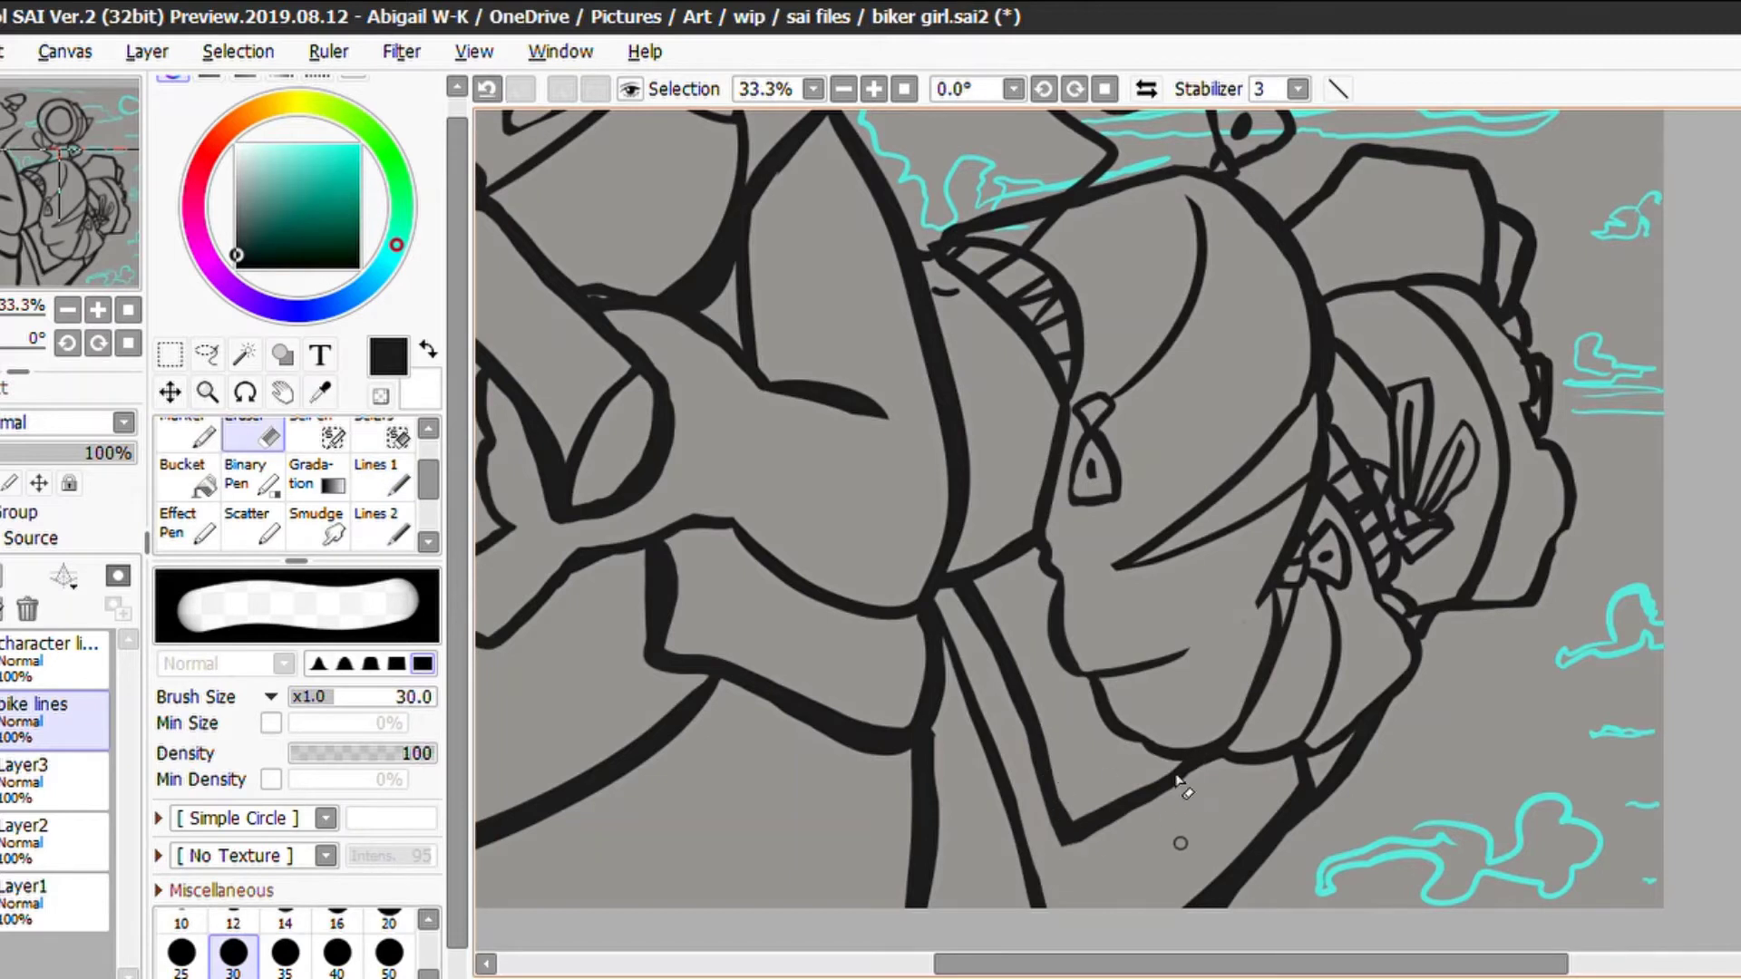
Ink a row of short slanted lines across the gap between the jacket's lower edge and the V-shaped frame
{"action": "left_click", "coordinate": [398, 458]}
{"action": "left_click_drag", "start_coordinate": [1052, 562], "coordinate": [993, 594]}
{"action": "left_click_drag", "start_coordinate": [1052, 648], "coordinate": [991, 624]}
{"action": "left_click_drag", "start_coordinate": [1106, 730], "coordinate": [1007, 682]}
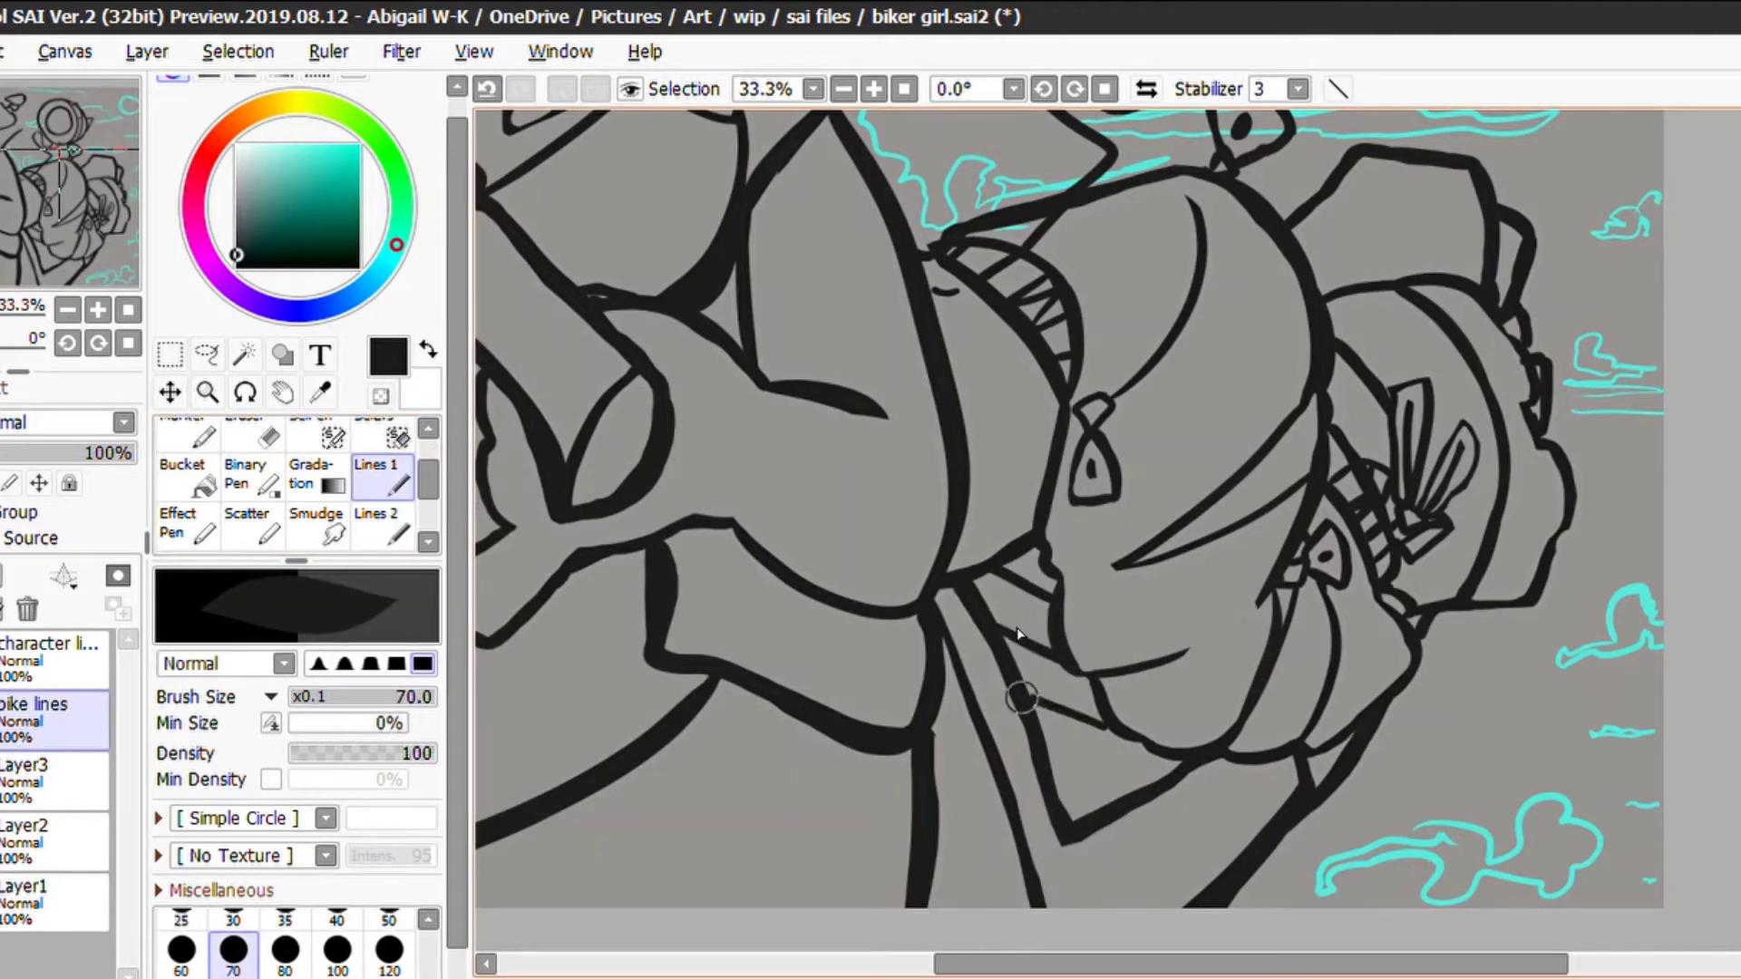
{"action": "left_click_drag", "start_coordinate": [1175, 771], "coordinate": [1007, 685]}
{"action": "left_click_drag", "start_coordinate": [1099, 734], "coordinate": [1030, 689]}
{"action": "left_click_drag", "start_coordinate": [1140, 757], "coordinate": [1049, 798]}
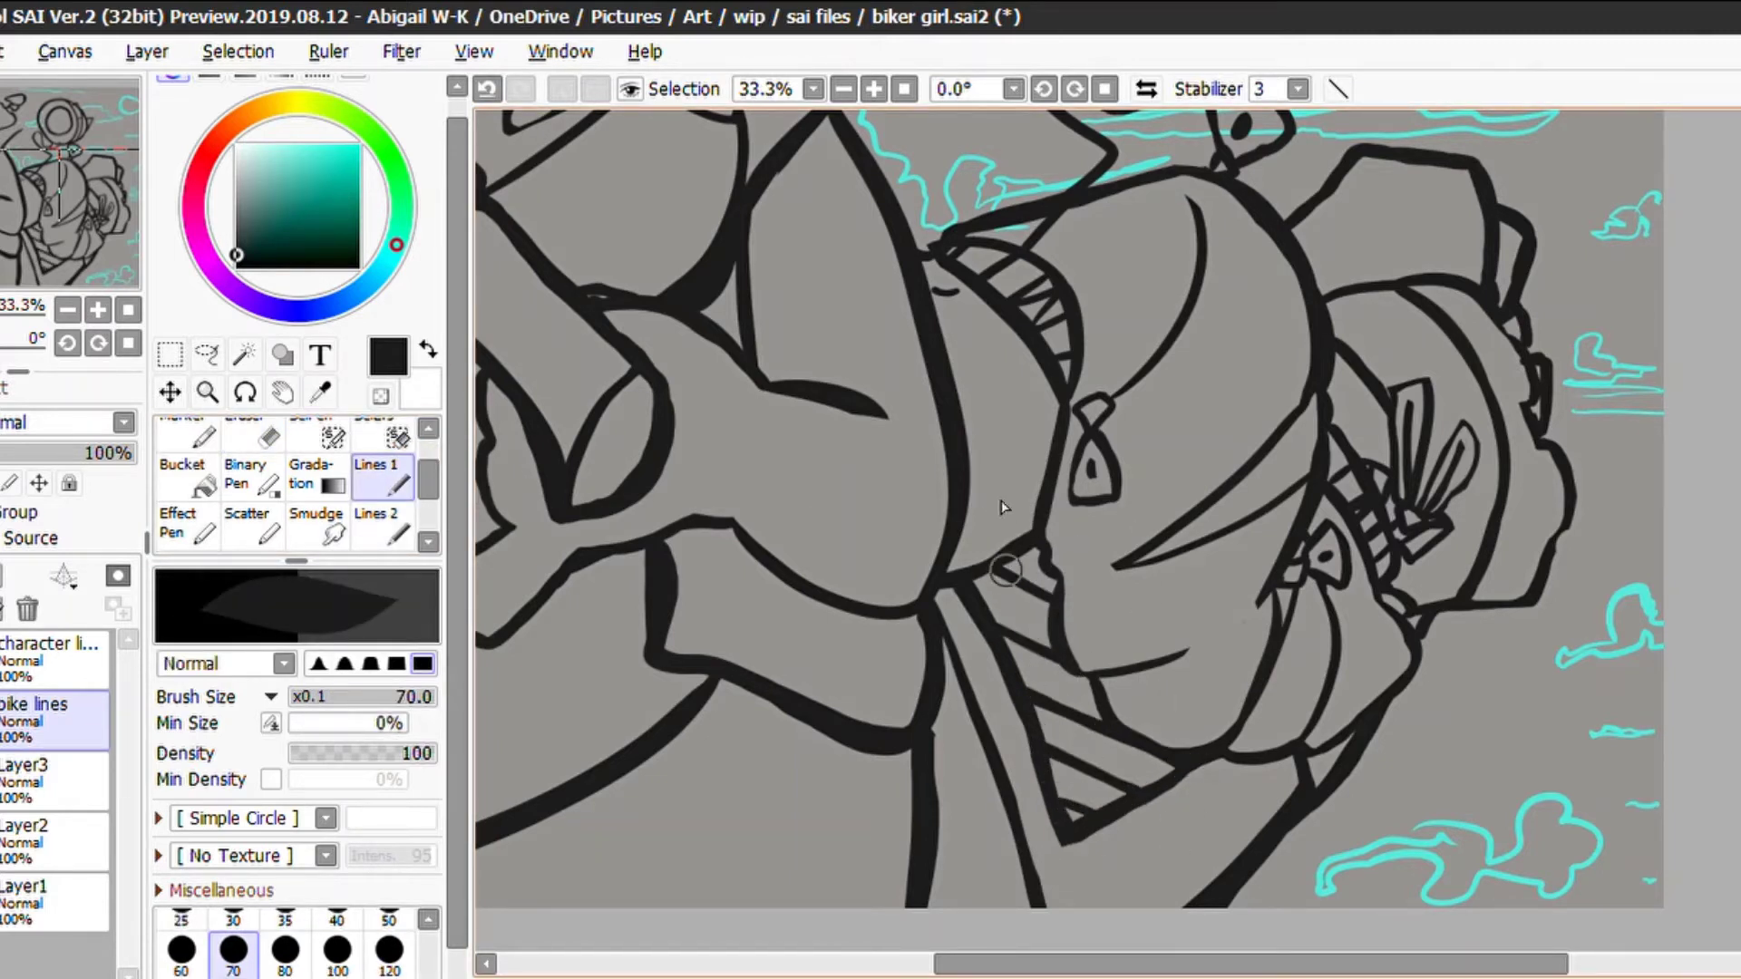
Ink crossing lines over the slanted ones to complete the crosshatched mesh beside the V-shaped frame
{"action": "left_click_drag", "start_coordinate": [1005, 569], "coordinate": [997, 658]}
{"action": "mouse_move", "coordinate": [1038, 544]}
{"action": "left_mouse_down"}
{"action": "mouse_move", "coordinate": [1017, 660]}
{"action": "mouse_move", "coordinate": [1033, 548]}
{"action": "left_mouse_up"}
{"action": "key", "text": "ctrl+z"}
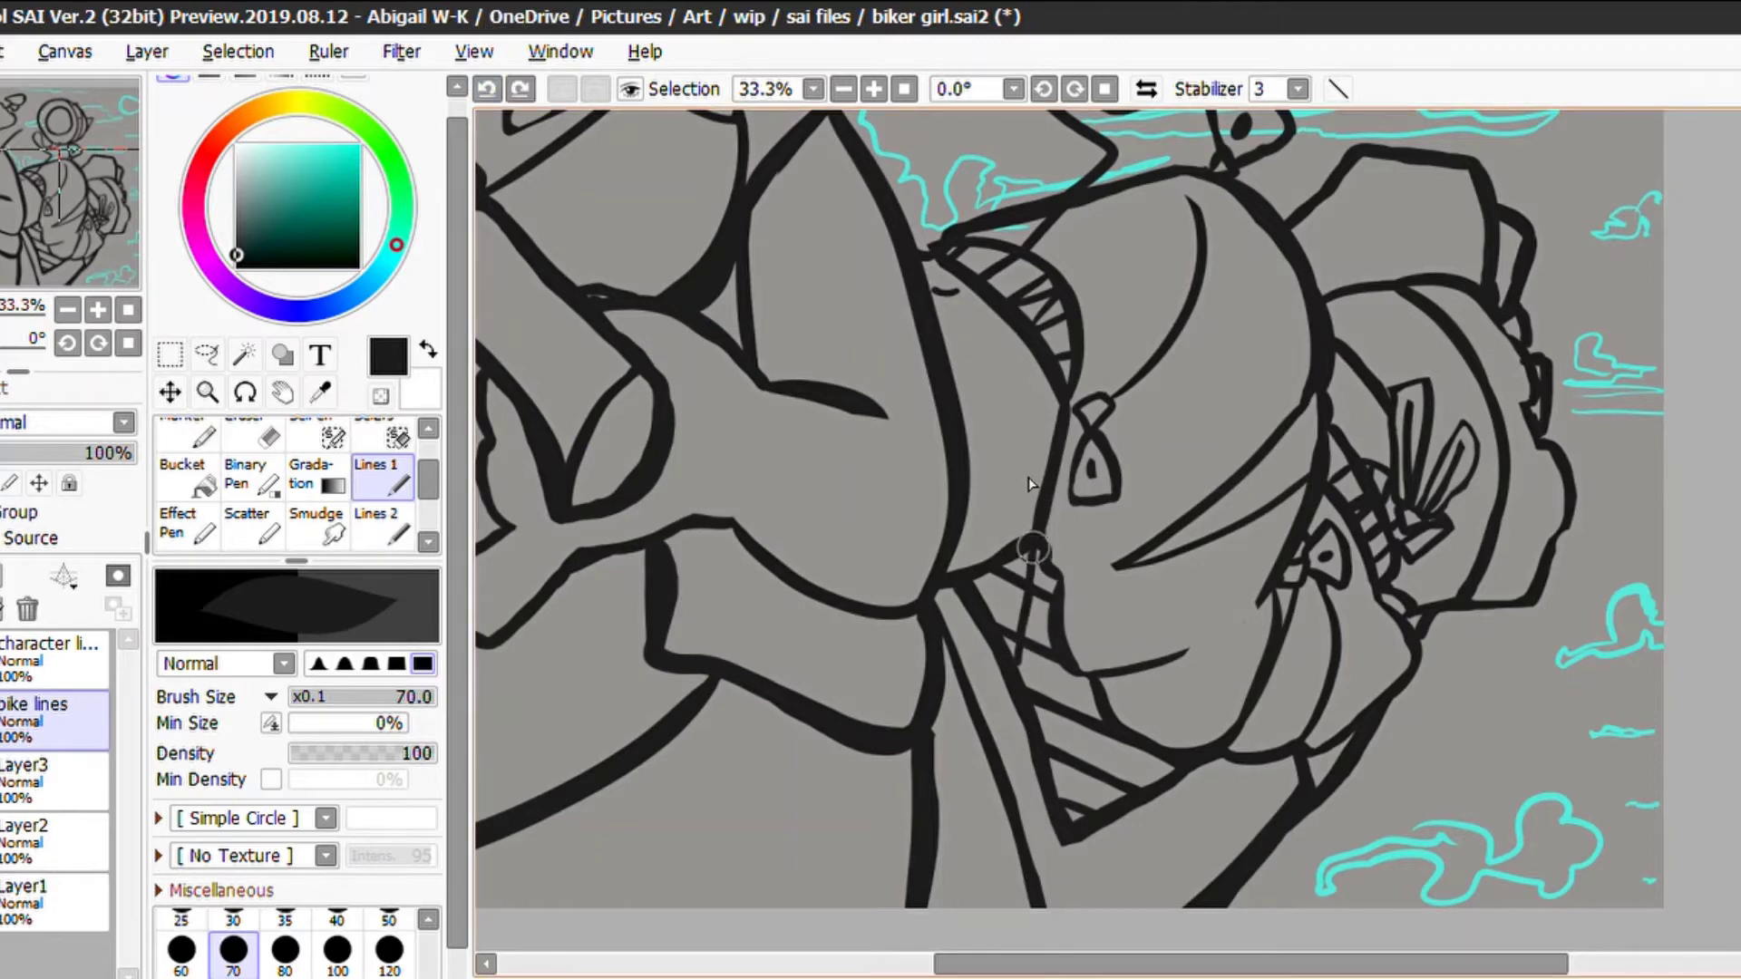
{"action": "left_click_drag", "start_coordinate": [1008, 689], "coordinate": [1036, 570]}
{"action": "mouse_move", "coordinate": [1079, 669]}
{"action": "left_mouse_down"}
{"action": "mouse_move", "coordinate": [1061, 766]}
{"action": "mouse_move", "coordinate": [1121, 743]}
{"action": "mouse_move", "coordinate": [1151, 807]}
{"action": "left_mouse_up"}
{"action": "key", "text": "ctrl+z"}
{"action": "key", "text": "ctrl+y"}
{"action": "scroll", "coordinate": [1161, 698], "scroll_direction": "down", "scroll_amount": 2}
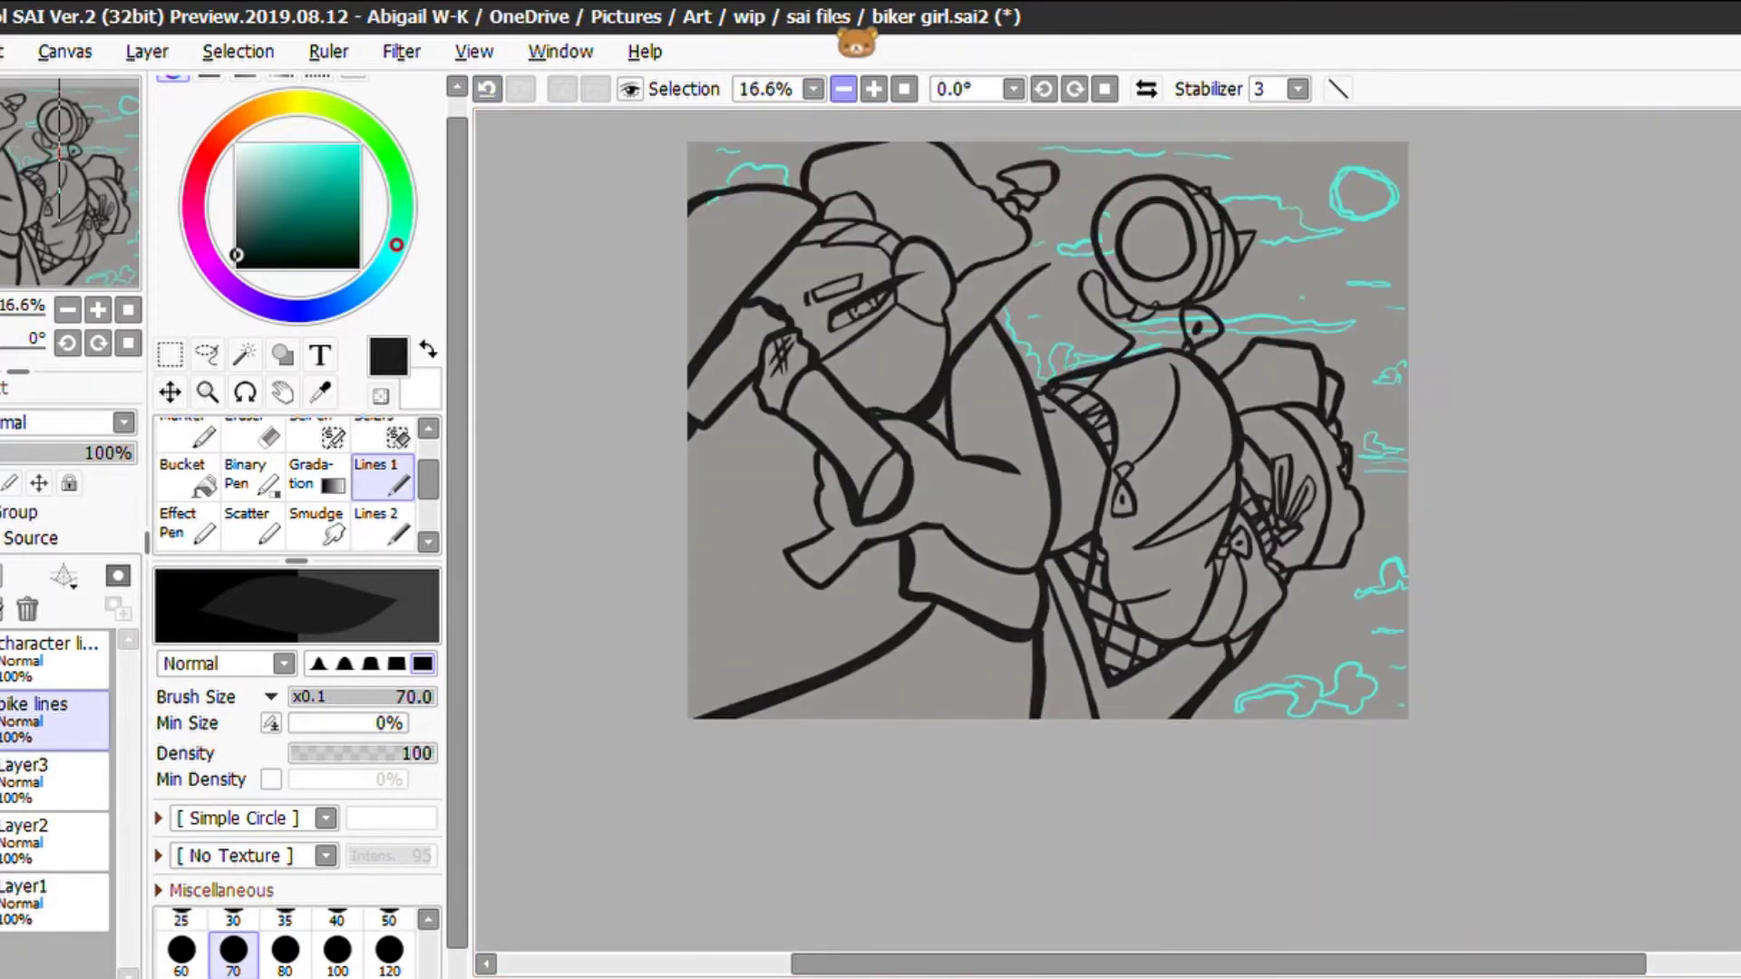
{"action": "scroll", "coordinate": [1070, 659], "scroll_direction": "up", "scroll_amount": 1}
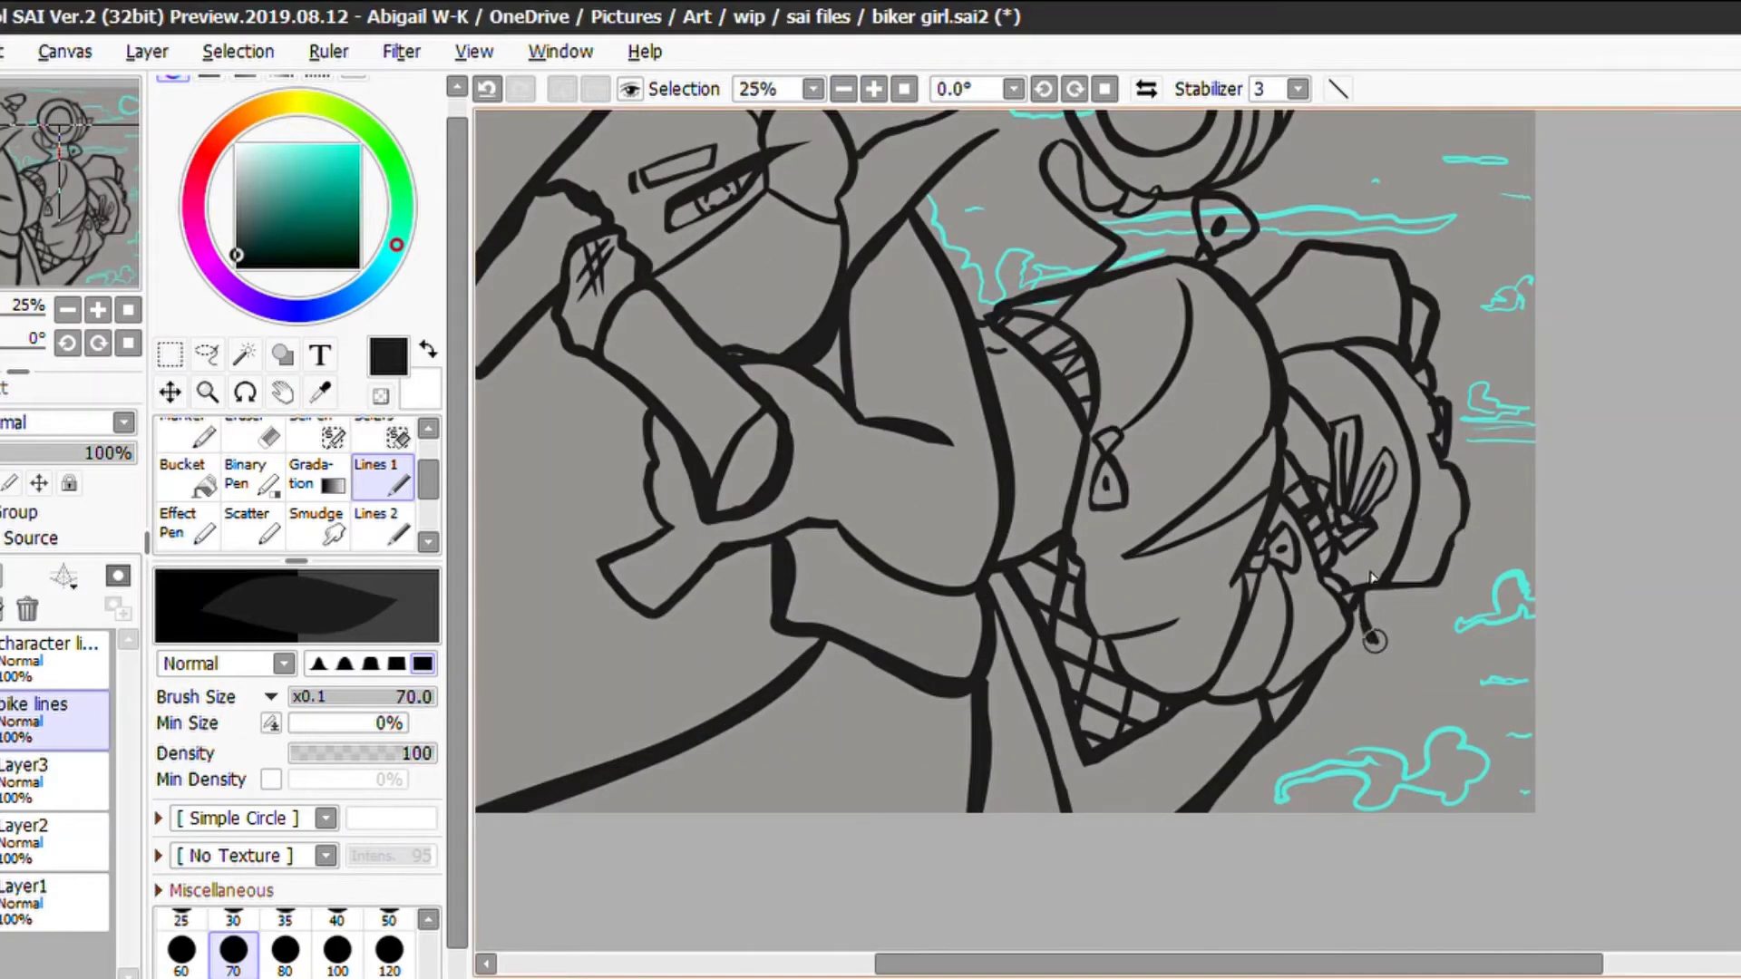
Ink a small rounded flap beneath the ruffled shape at the rear, removing the trial line inside it
{"action": "key", "text": "ctrl+z"}
{"action": "mouse_move", "coordinate": [1351, 635]}
{"action": "left_mouse_down"}
{"action": "mouse_move", "coordinate": [1383, 647]}
{"action": "mouse_move", "coordinate": [1408, 628]}
{"action": "left_mouse_up"}
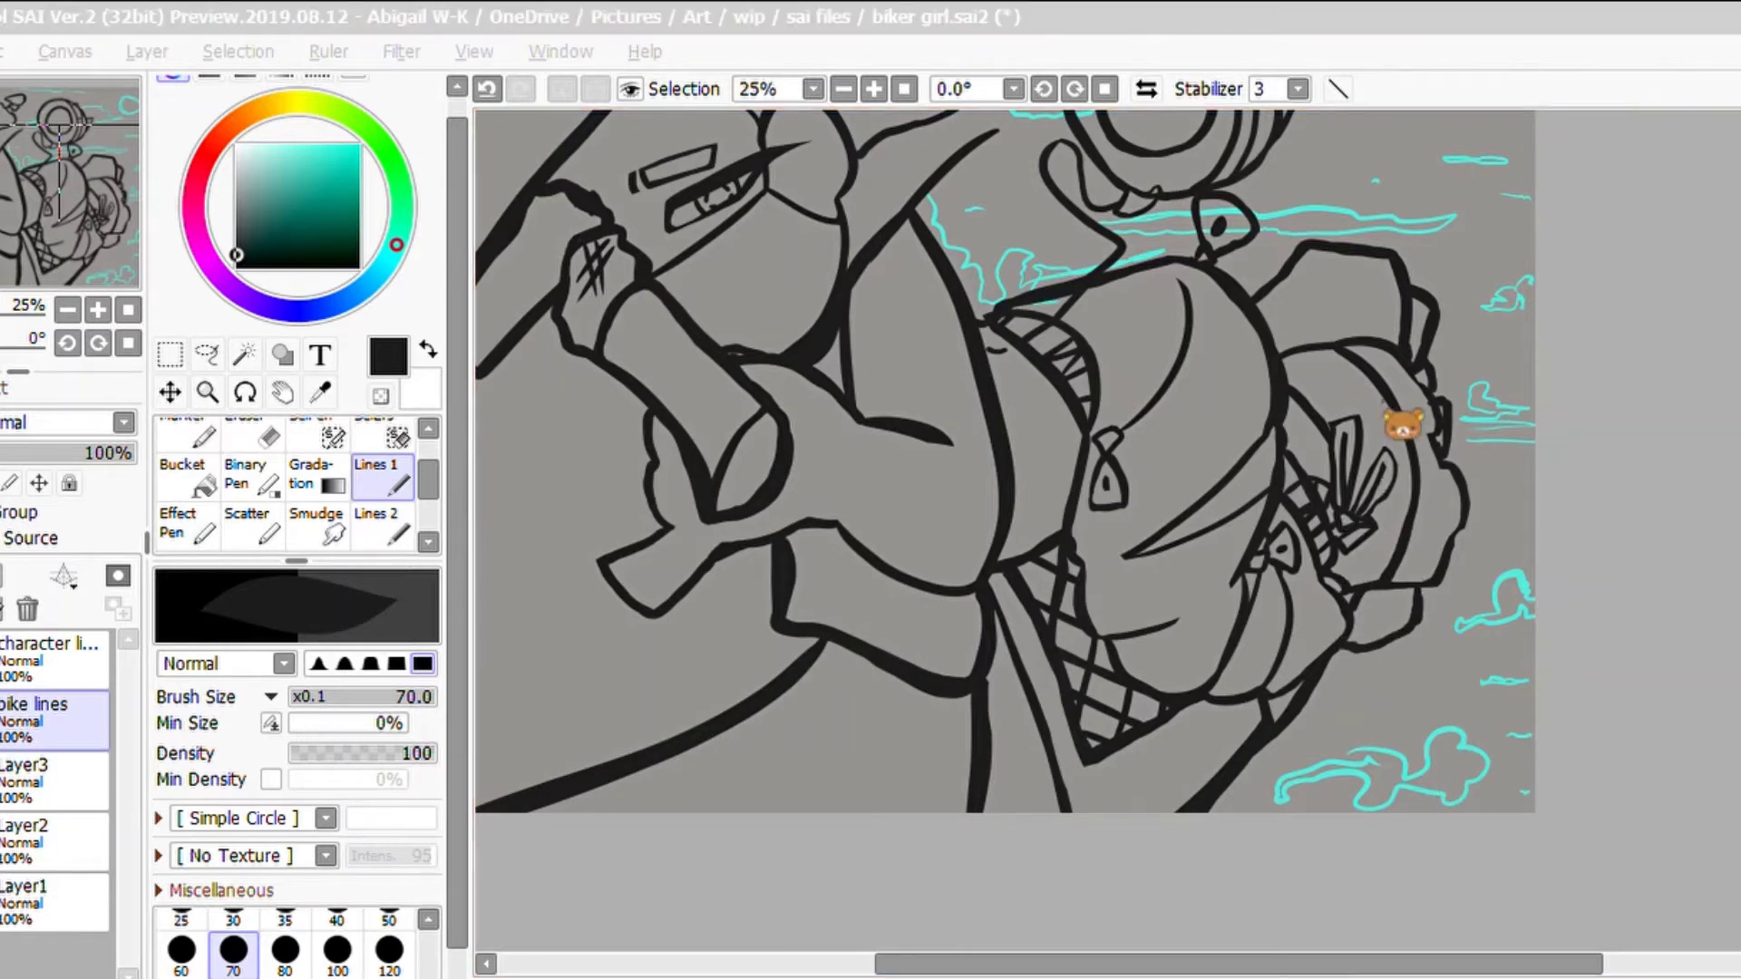
{"action": "key", "text": "ctrl+z"}
{"action": "mouse_move", "coordinate": [1358, 639]}
{"action": "left_mouse_down"}
{"action": "mouse_move", "coordinate": [1365, 594]}
{"action": "mouse_move", "coordinate": [1392, 580]}
{"action": "left_mouse_up"}
{"action": "key", "text": "ctrl+z"}
{"action": "left_click_drag", "start_coordinate": [1358, 639], "coordinate": [1396, 587]}
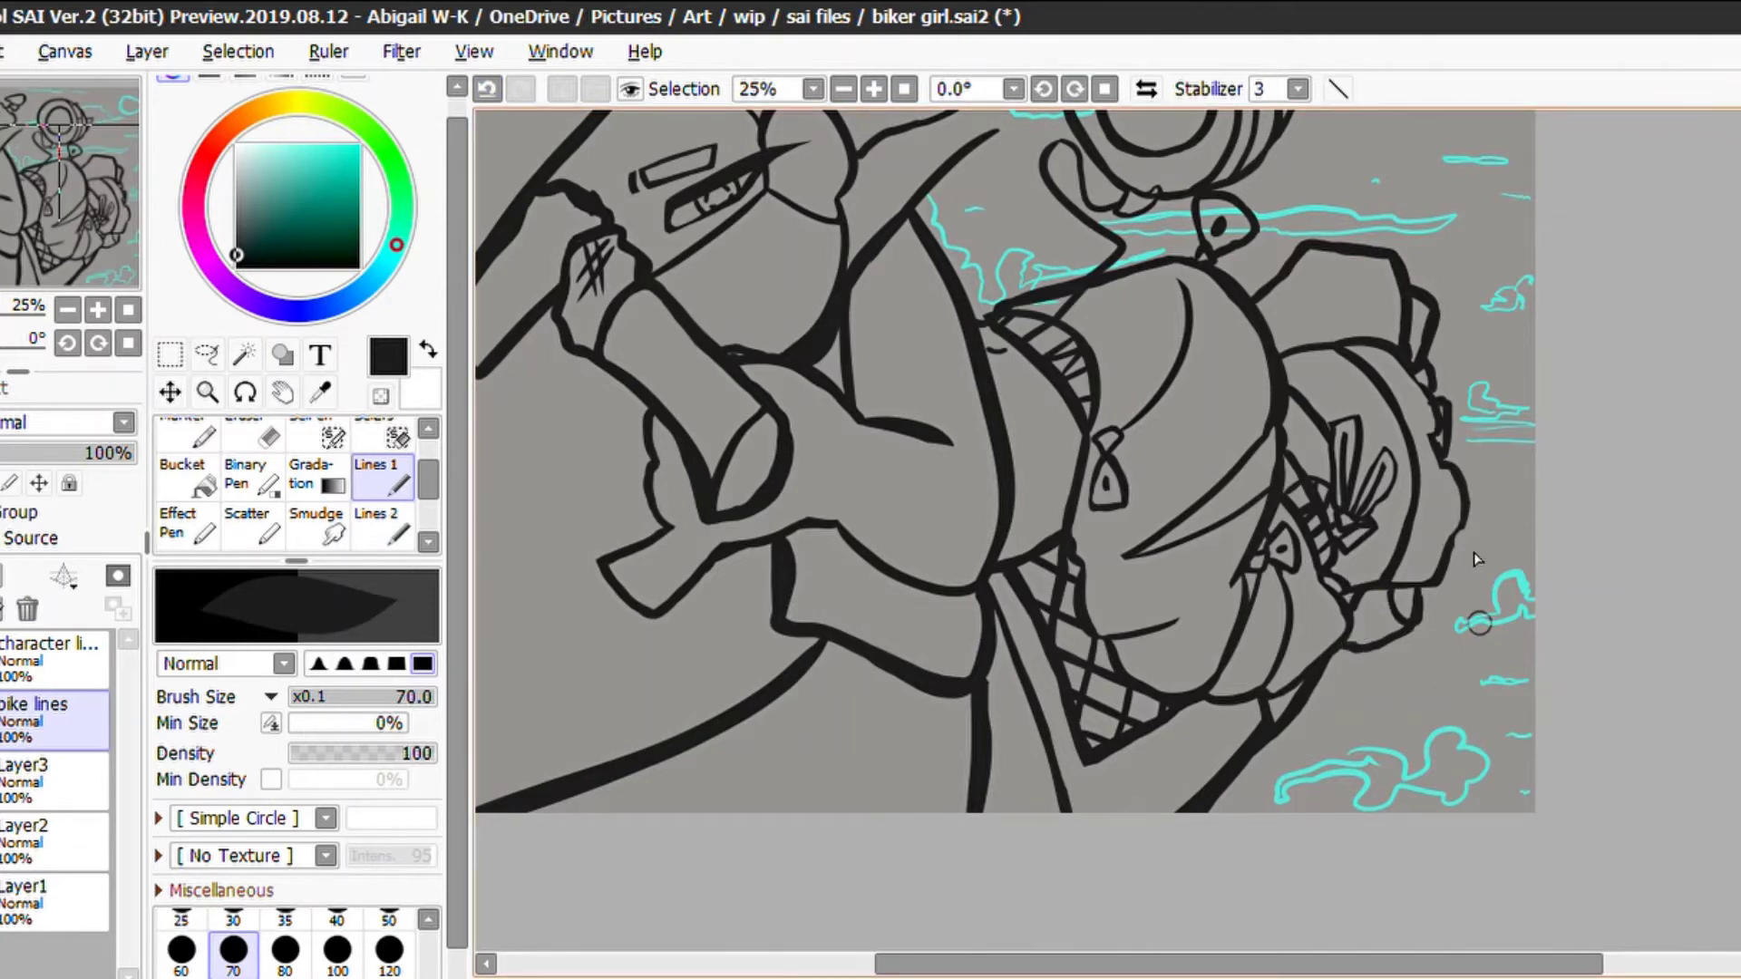
{"action": "key", "text": "ctrl+z"}
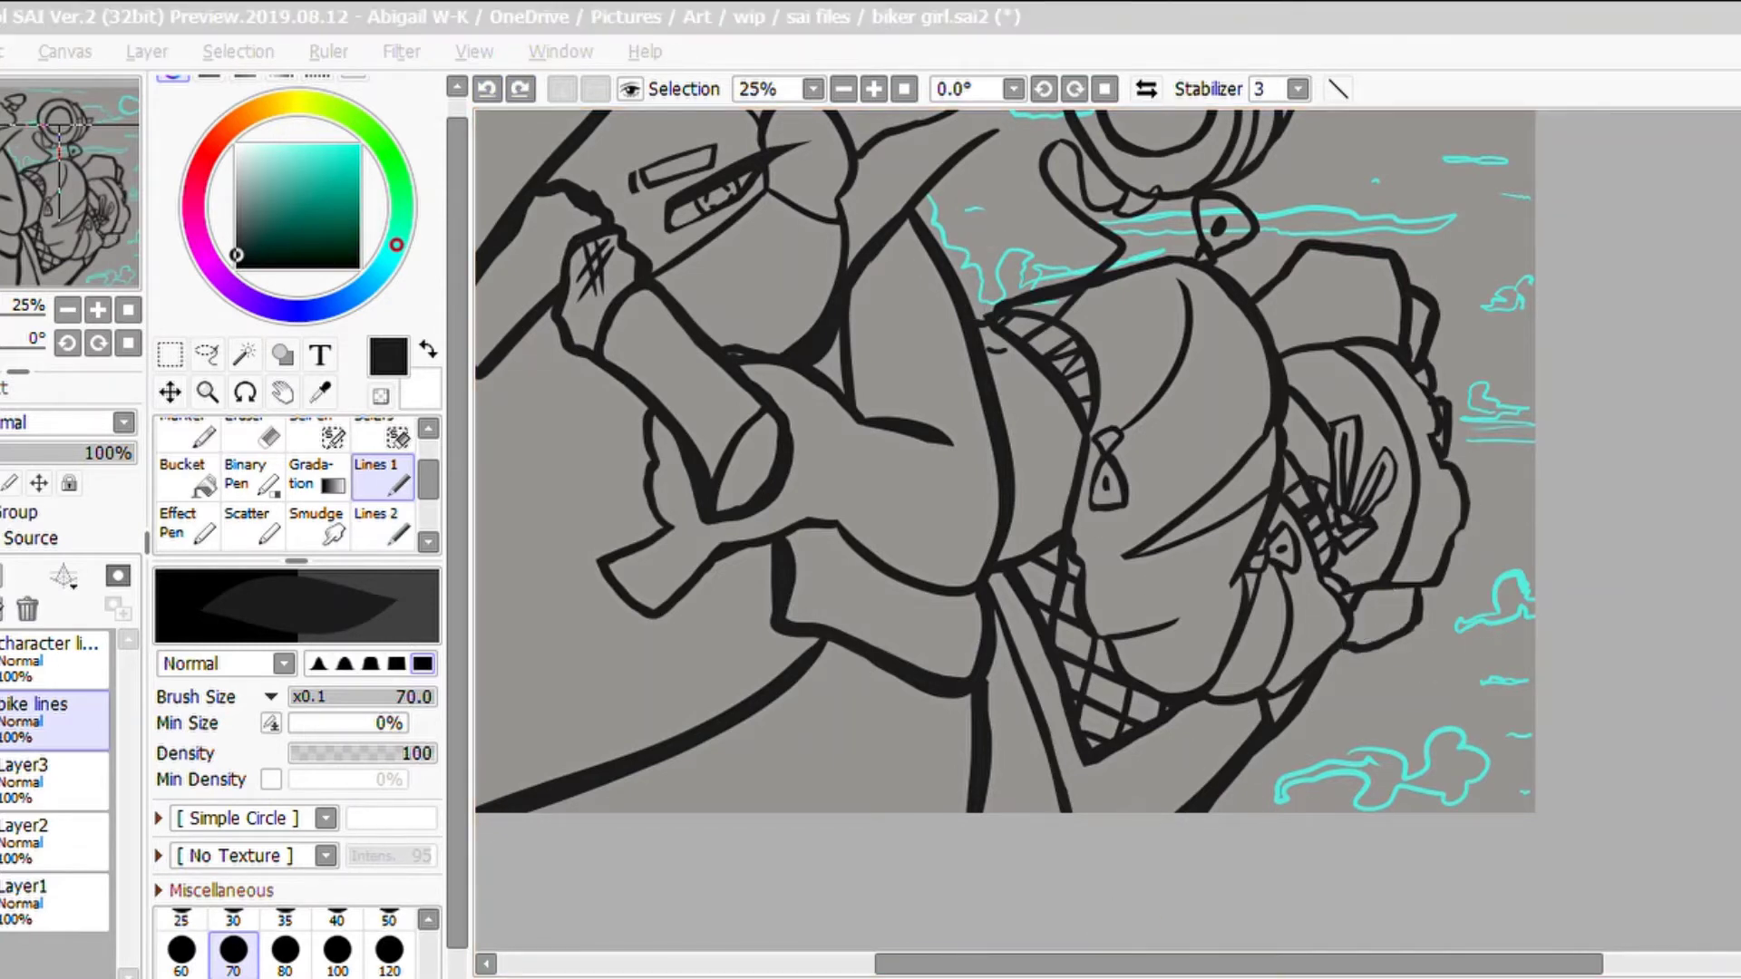
Ink a slanted frame line from below the small flap to the canvas's lower edge and a short fold in the upper rear flap
{"action": "left_click", "coordinate": [1317, 670]}
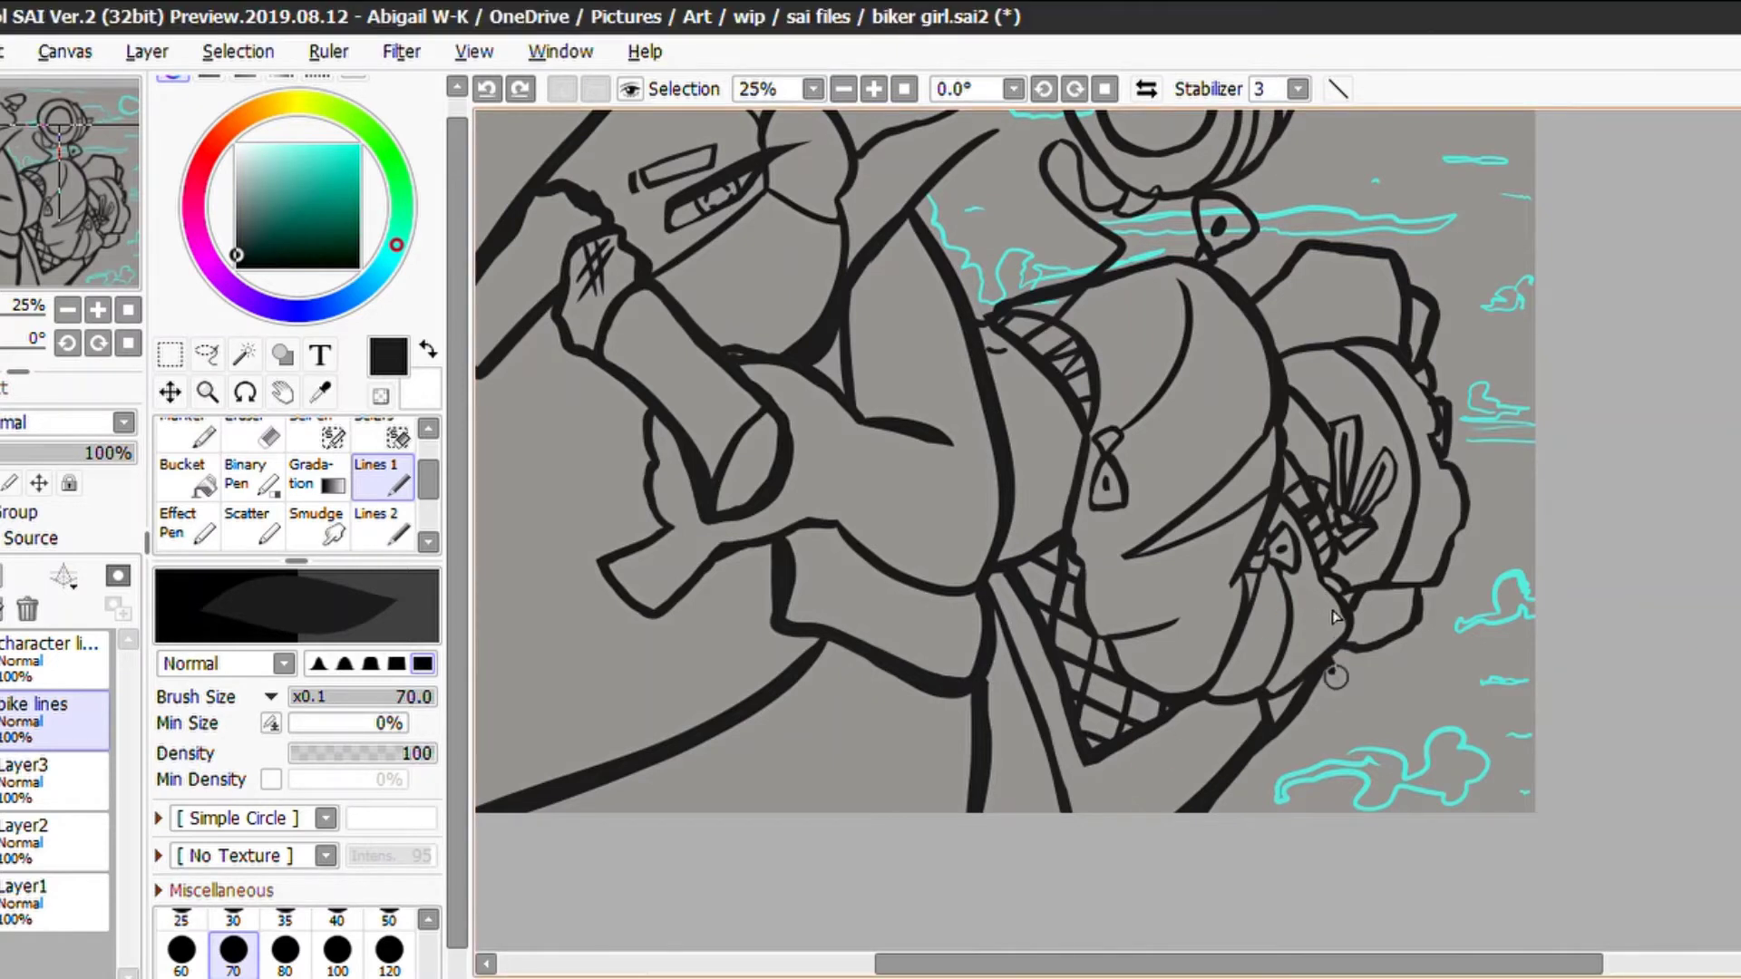
{"action": "left_click_drag", "start_coordinate": [1339, 673], "coordinate": [1265, 820]}
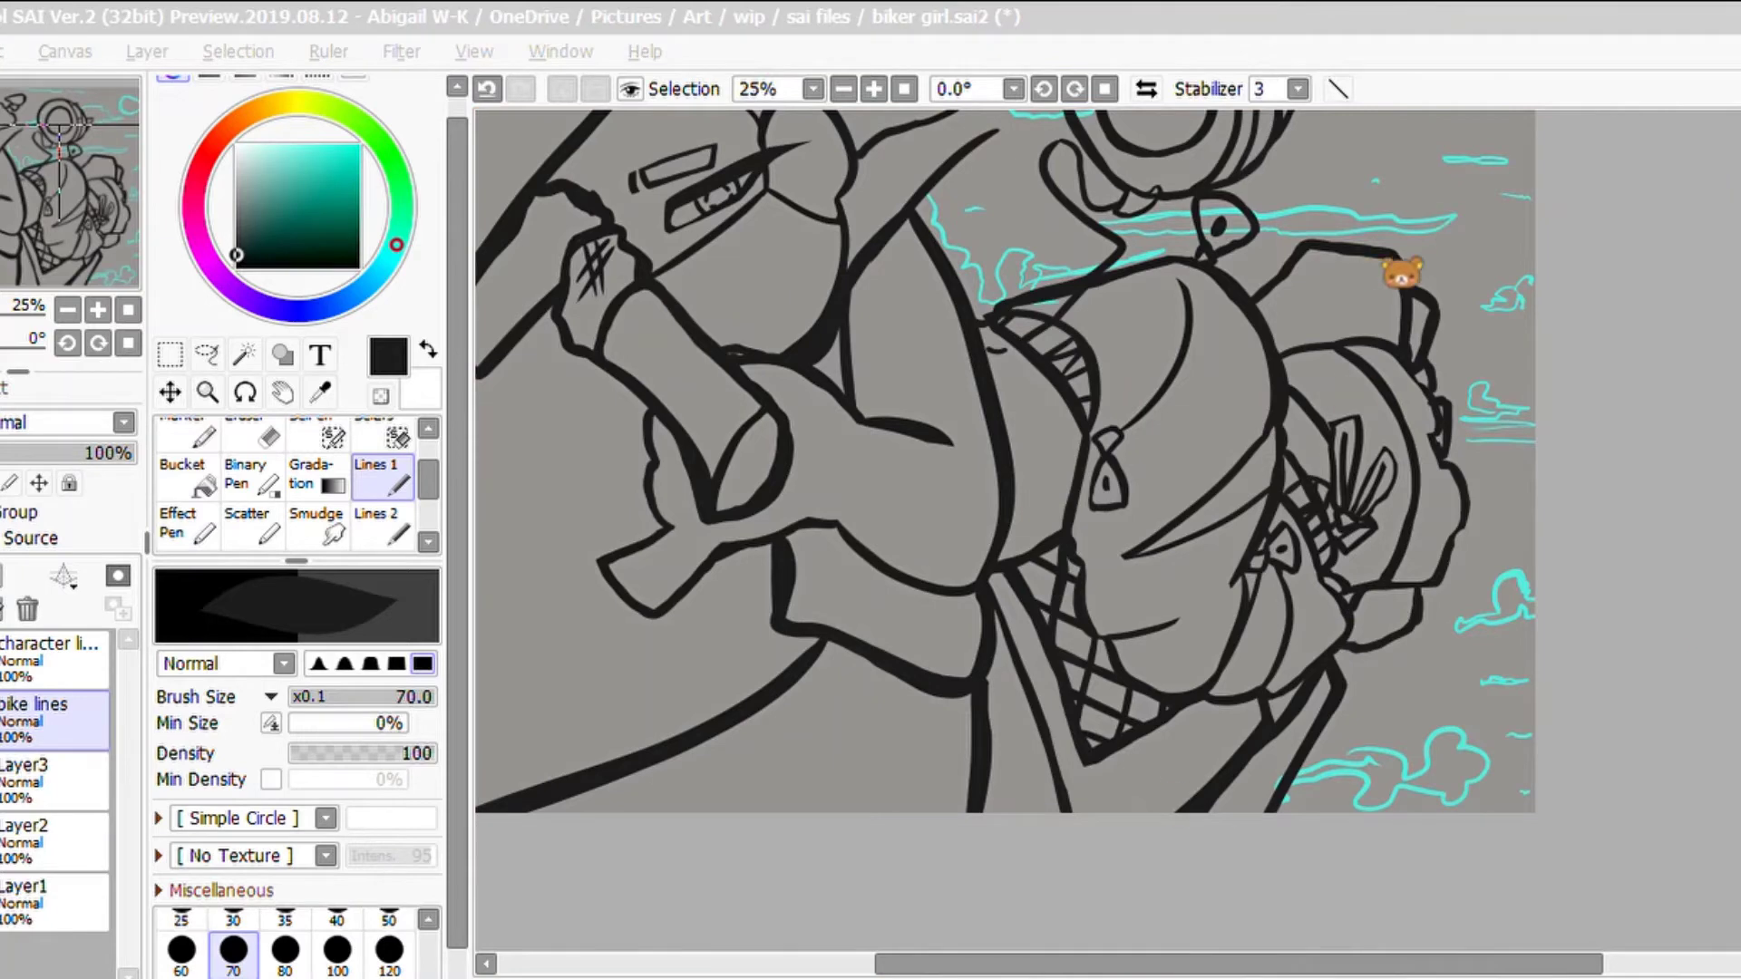
{"action": "left_click", "coordinate": [1374, 275]}
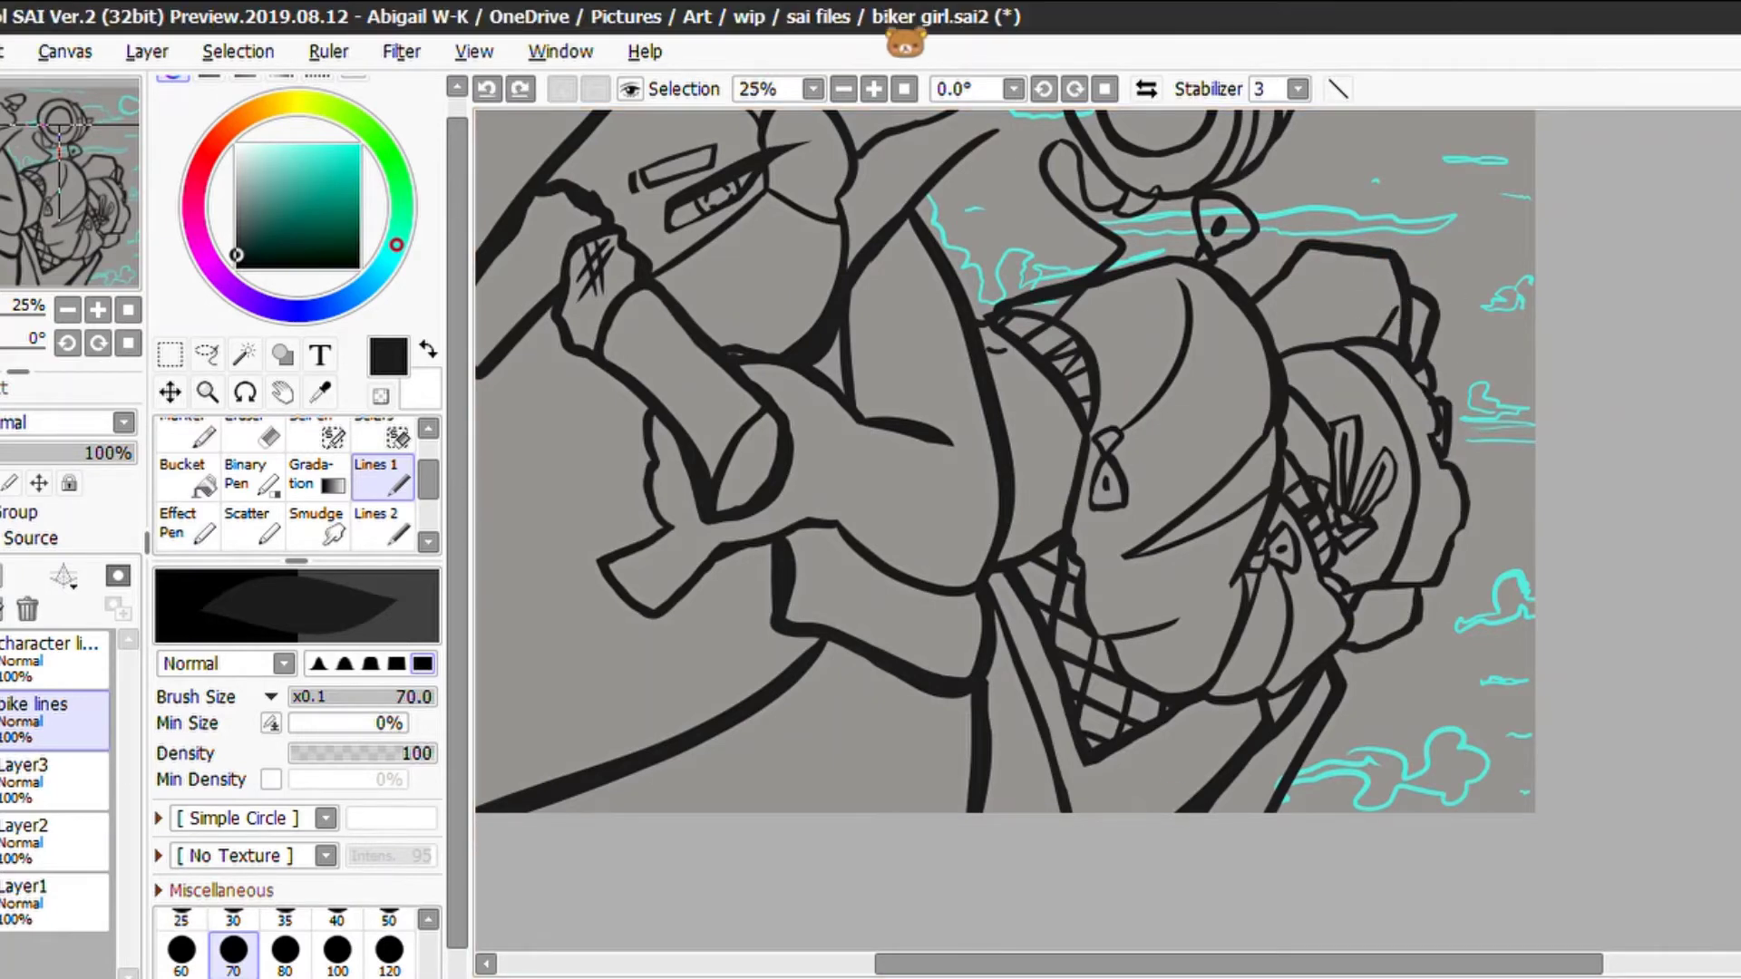
Undo the erasure at the rear ruffled edge and clean up the nearby lines with the Eraser reduced to size 10
{"action": "scroll", "coordinate": [1582, 532], "scroll_direction": "up", "scroll_amount": 1}
{"action": "key", "text": "e"}
{"action": "left_click_drag", "start_coordinate": [1195, 454], "coordinate": [1218, 443]}
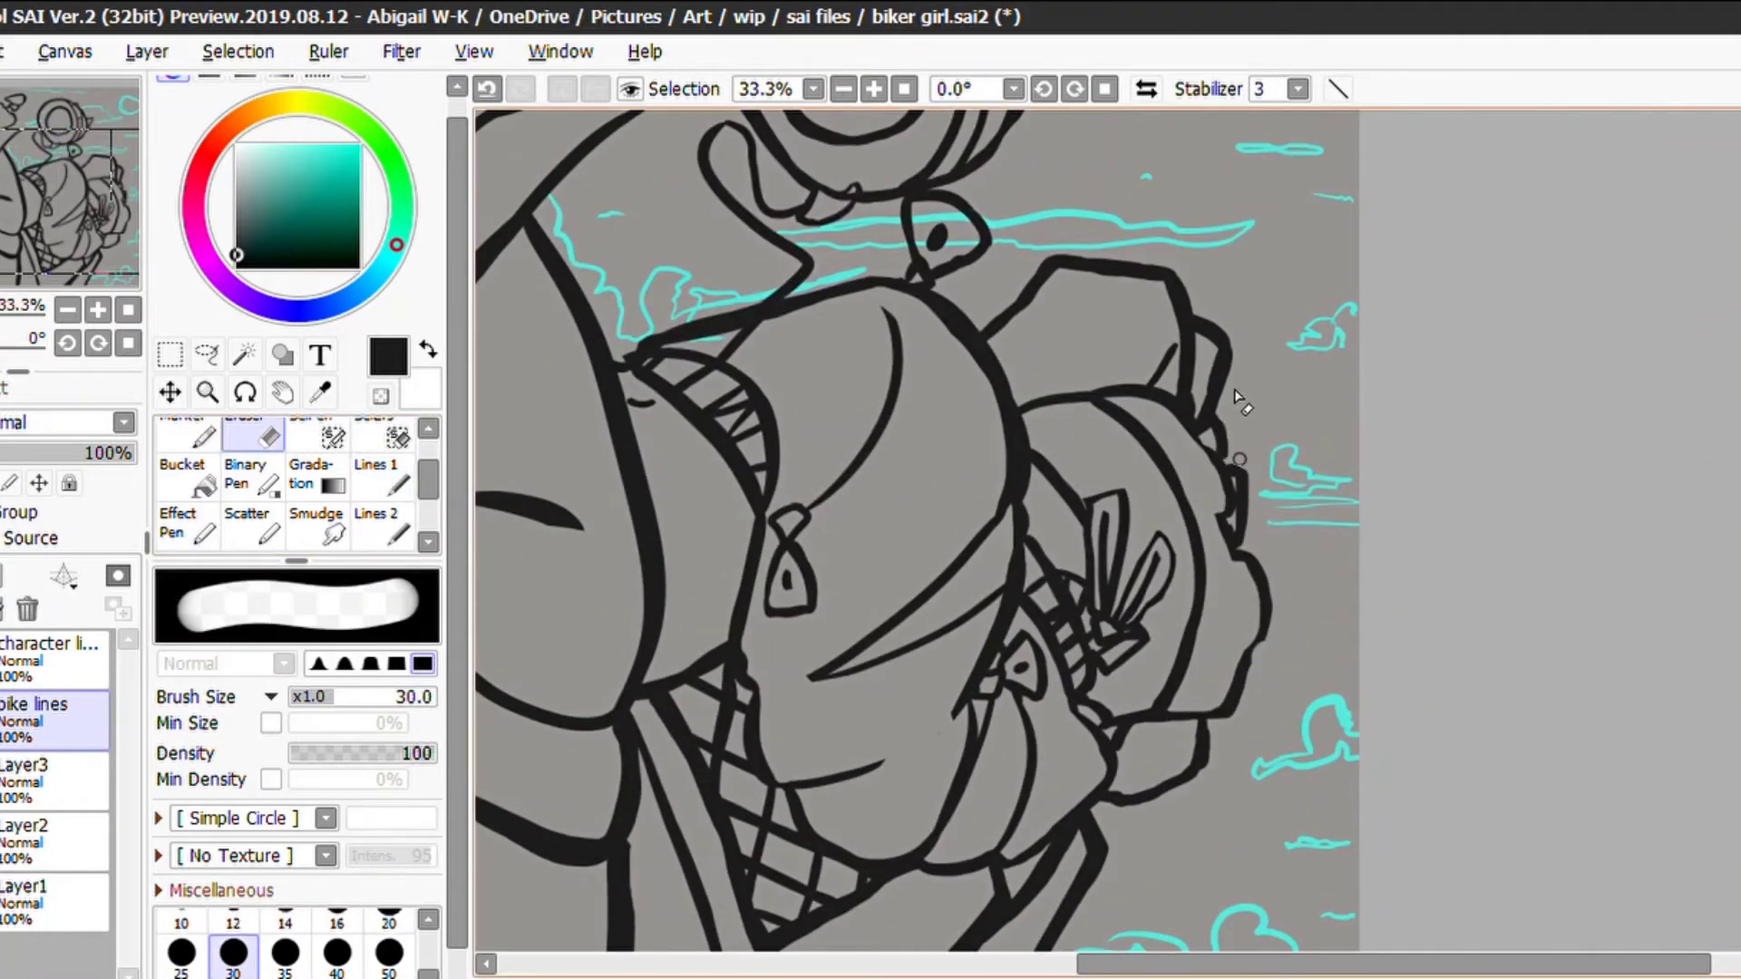
{"action": "key", "text": "ctrl+z"}
{"action": "key", "text": "bracketleft"}
{"action": "key", "text": "bracketleft"}
{"action": "key", "text": "bracketleft"}
{"action": "key", "text": "bracketleft"}
{"action": "key", "text": "bracketleft"}
{"action": "key", "text": "bracketleft"}
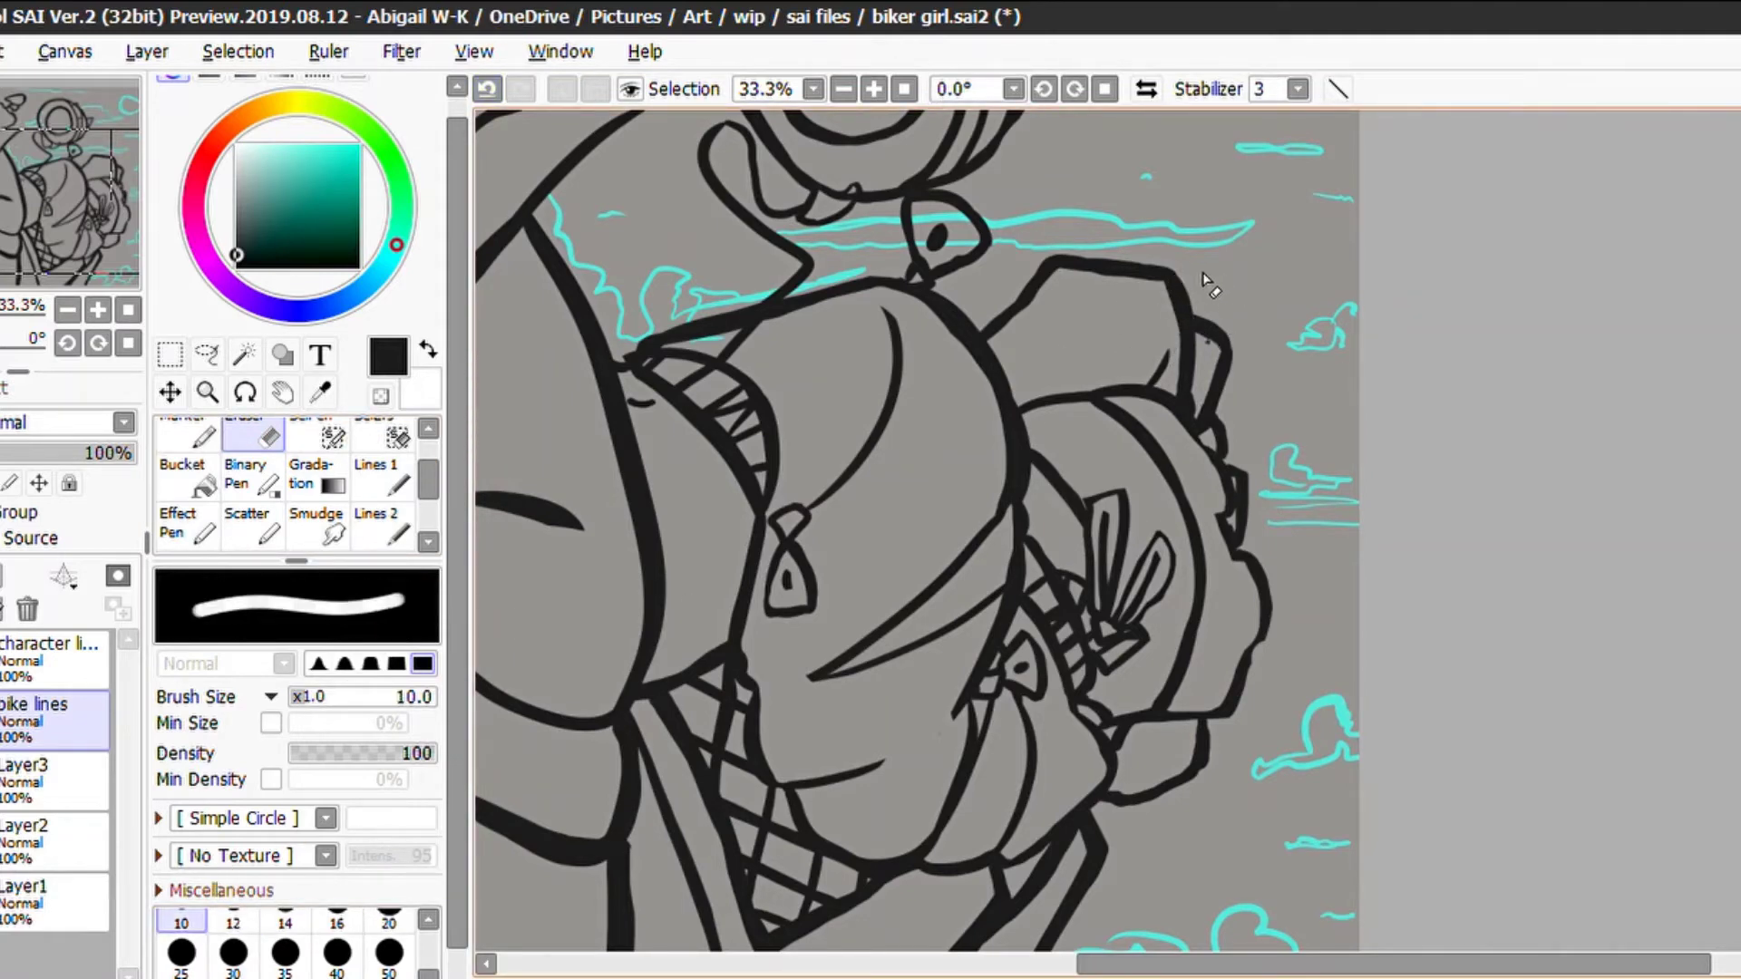
{"action": "scroll", "coordinate": [821, 93], "scroll_direction": "down", "scroll_amount": 3}
Re-ink the curved outer corner of the large shape above the head on the character line layer
{"action": "key", "text": "ctrl+plus"}
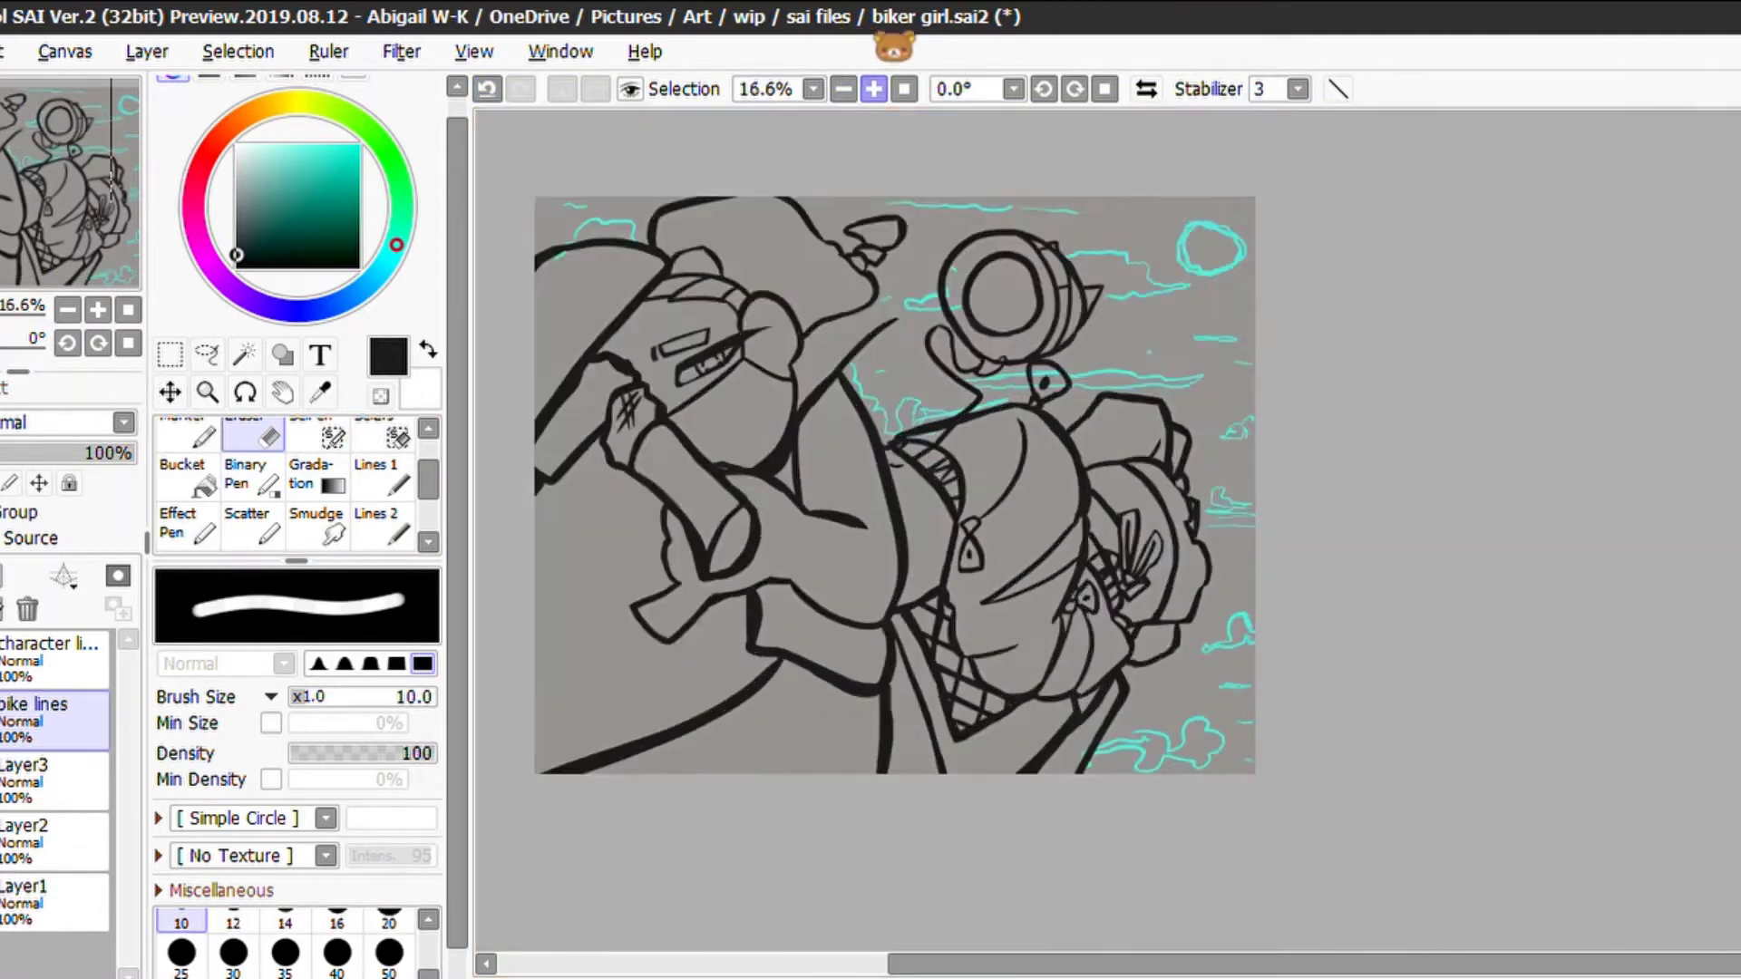
{"action": "key", "text": "ctrl+plus"}
{"action": "left_click", "coordinate": [55, 653]}
{"action": "key", "text": "ctrl+plus"}
{"action": "key", "text": "n"}
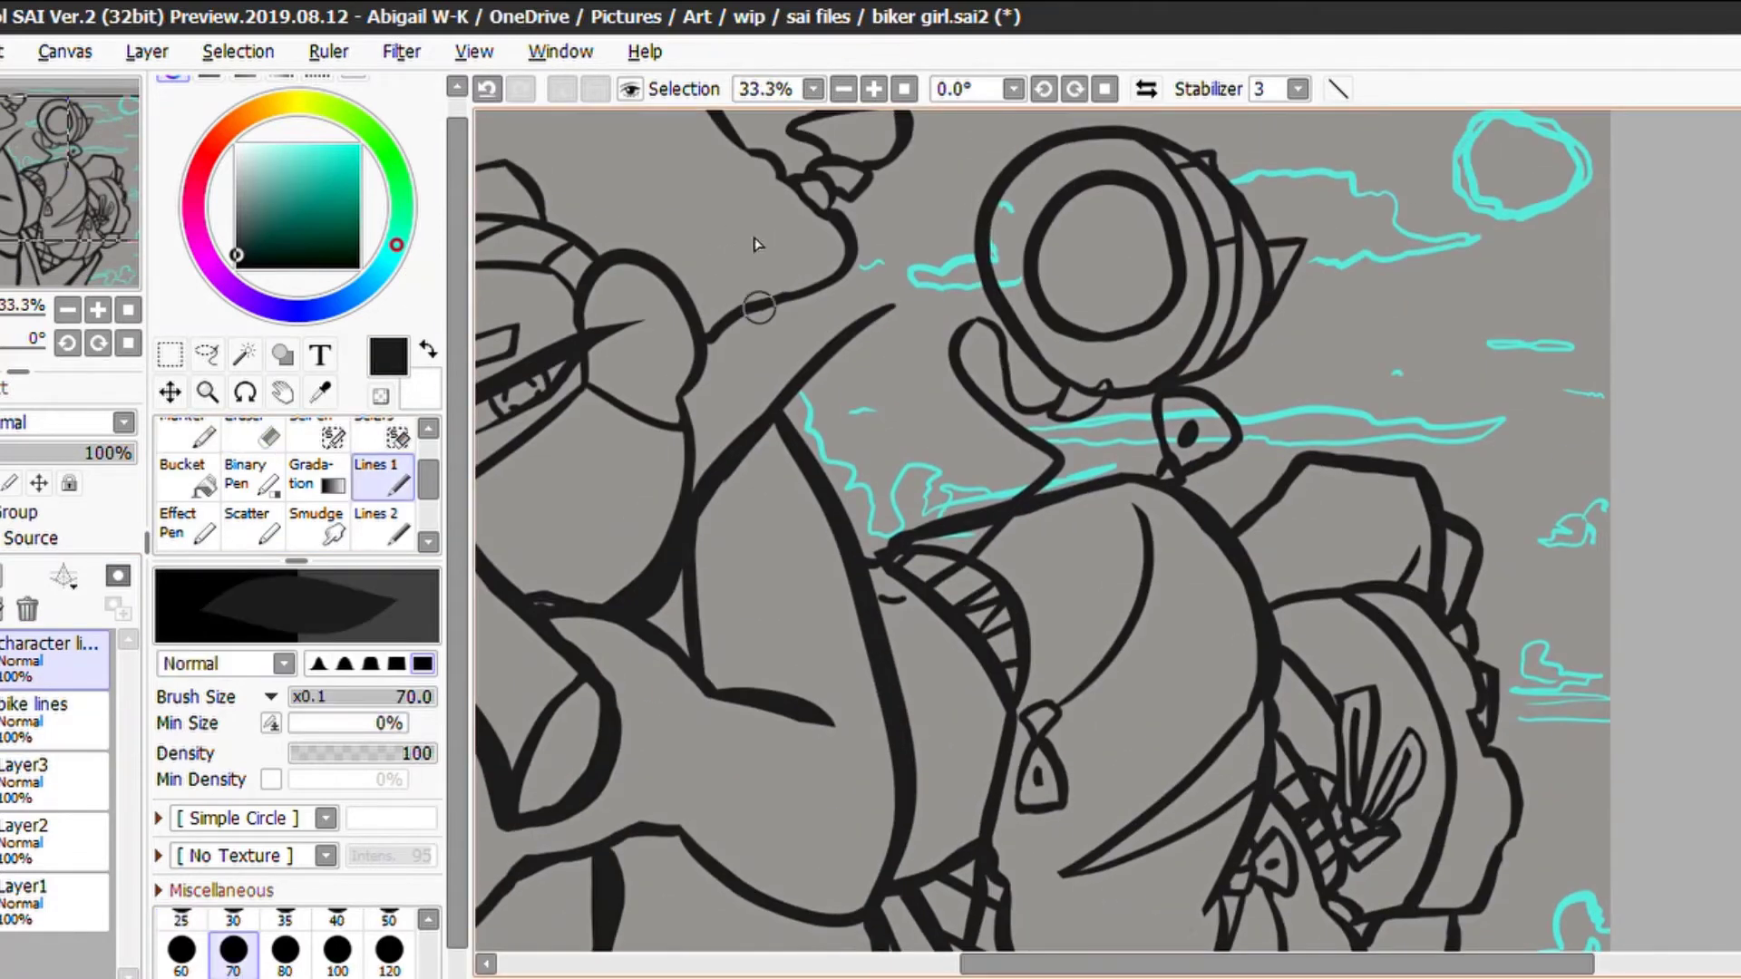
{"action": "scroll", "coordinate": [748, 255], "scroll_direction": "up", "scroll_amount": 3}
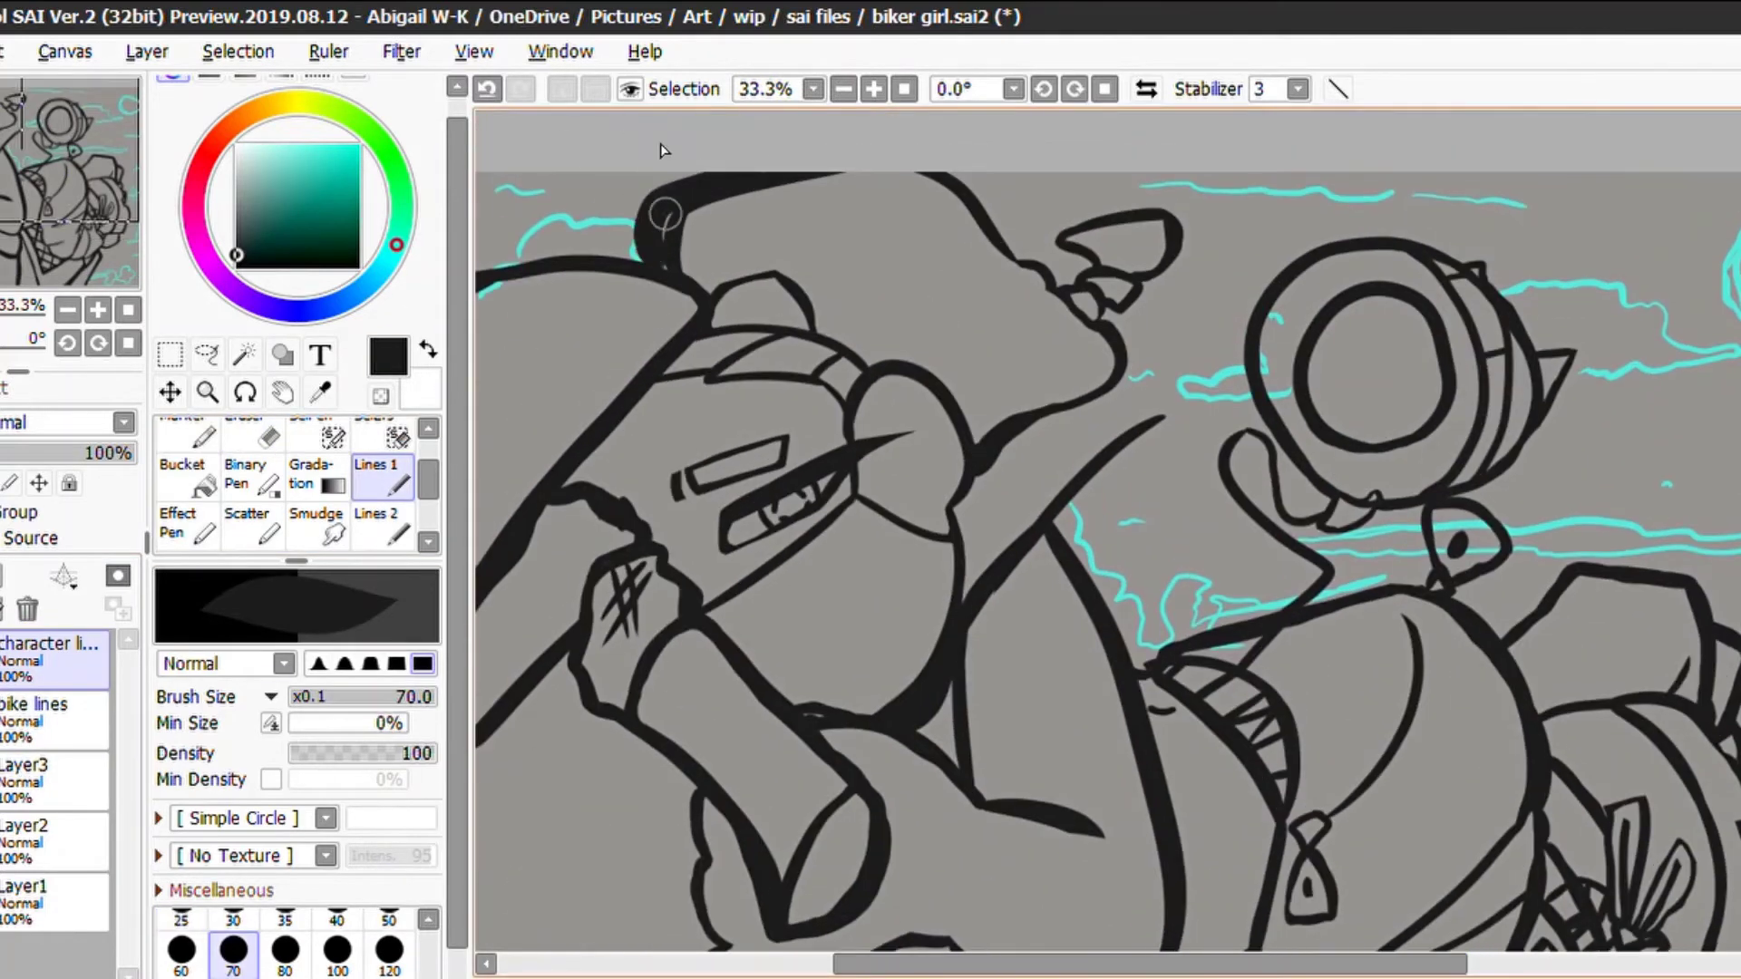
{"action": "key", "text": "ctrl+z"}
{"action": "left_click_drag", "start_coordinate": [660, 268], "coordinate": [698, 204]}
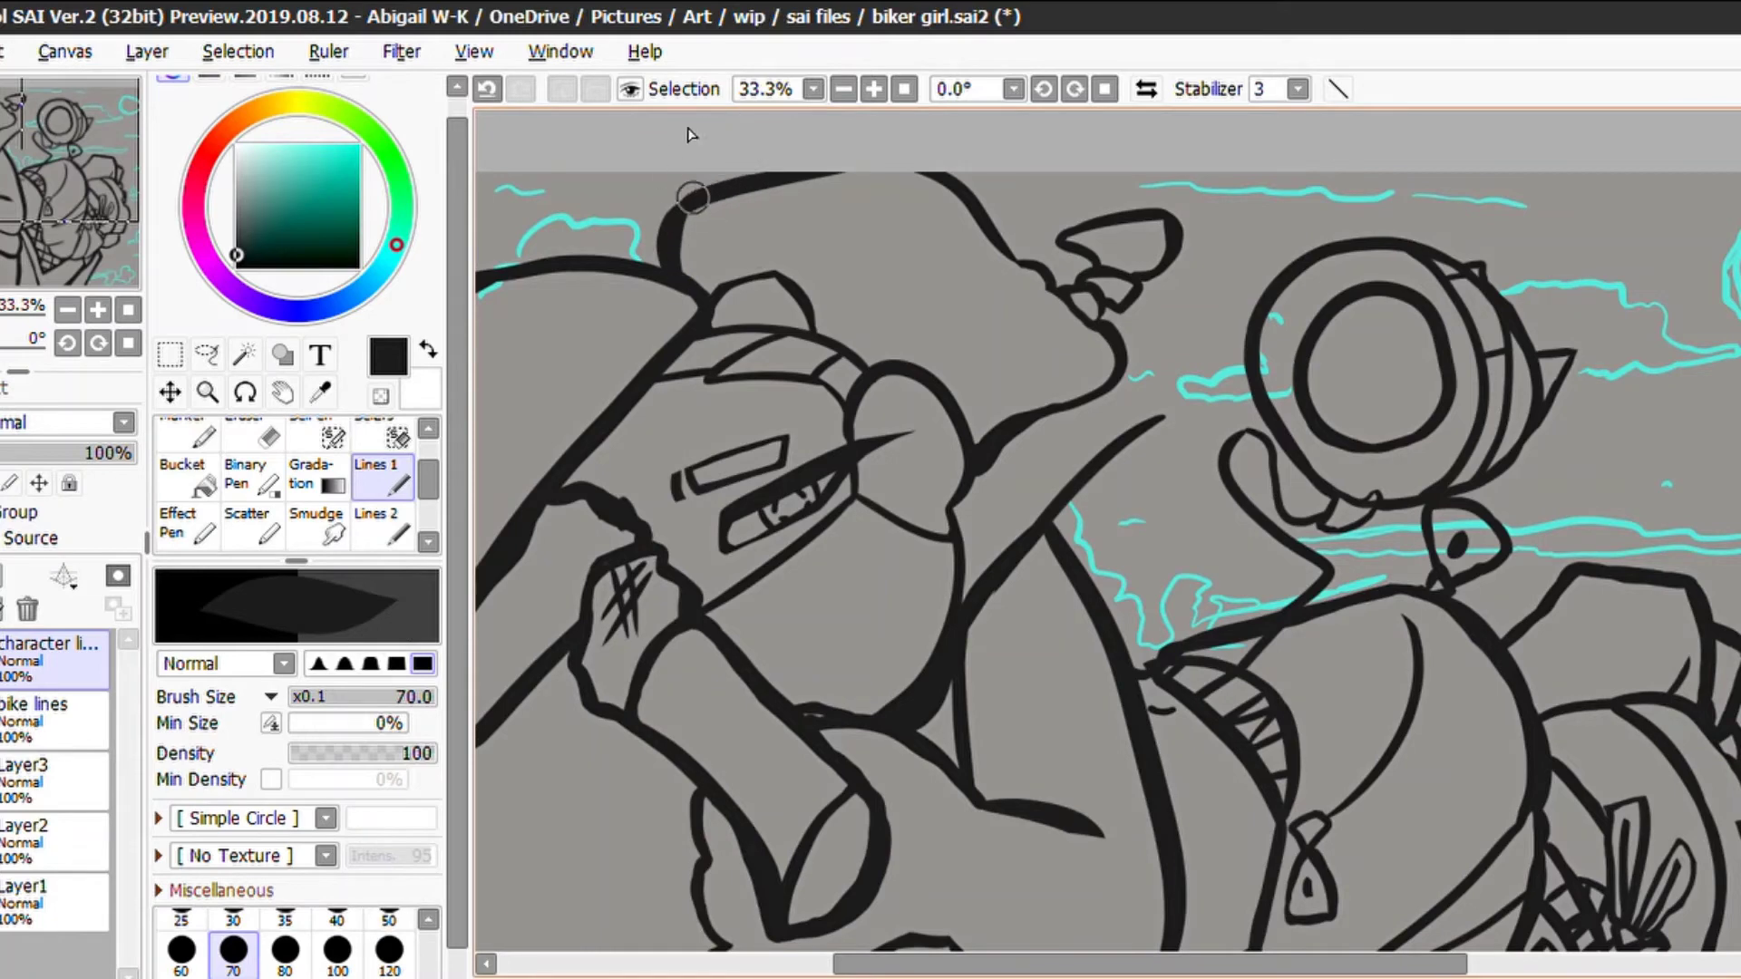
{"action": "key", "text": "e"}
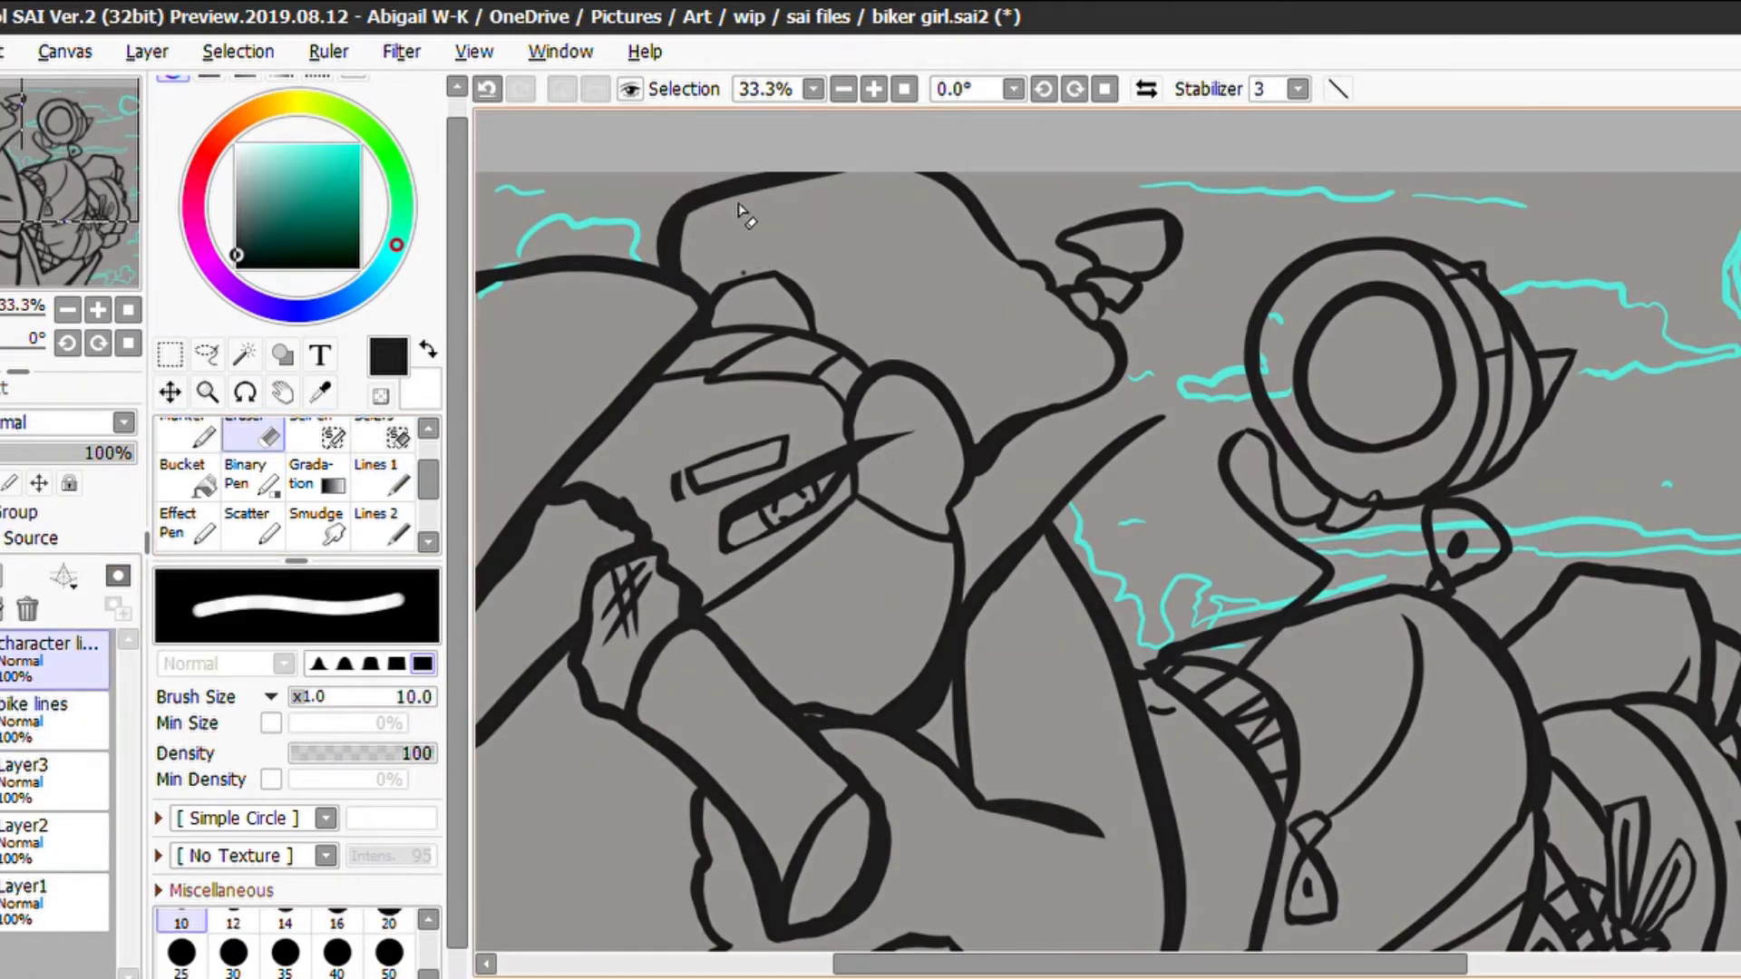
{"action": "left_click", "coordinate": [844, 88]}
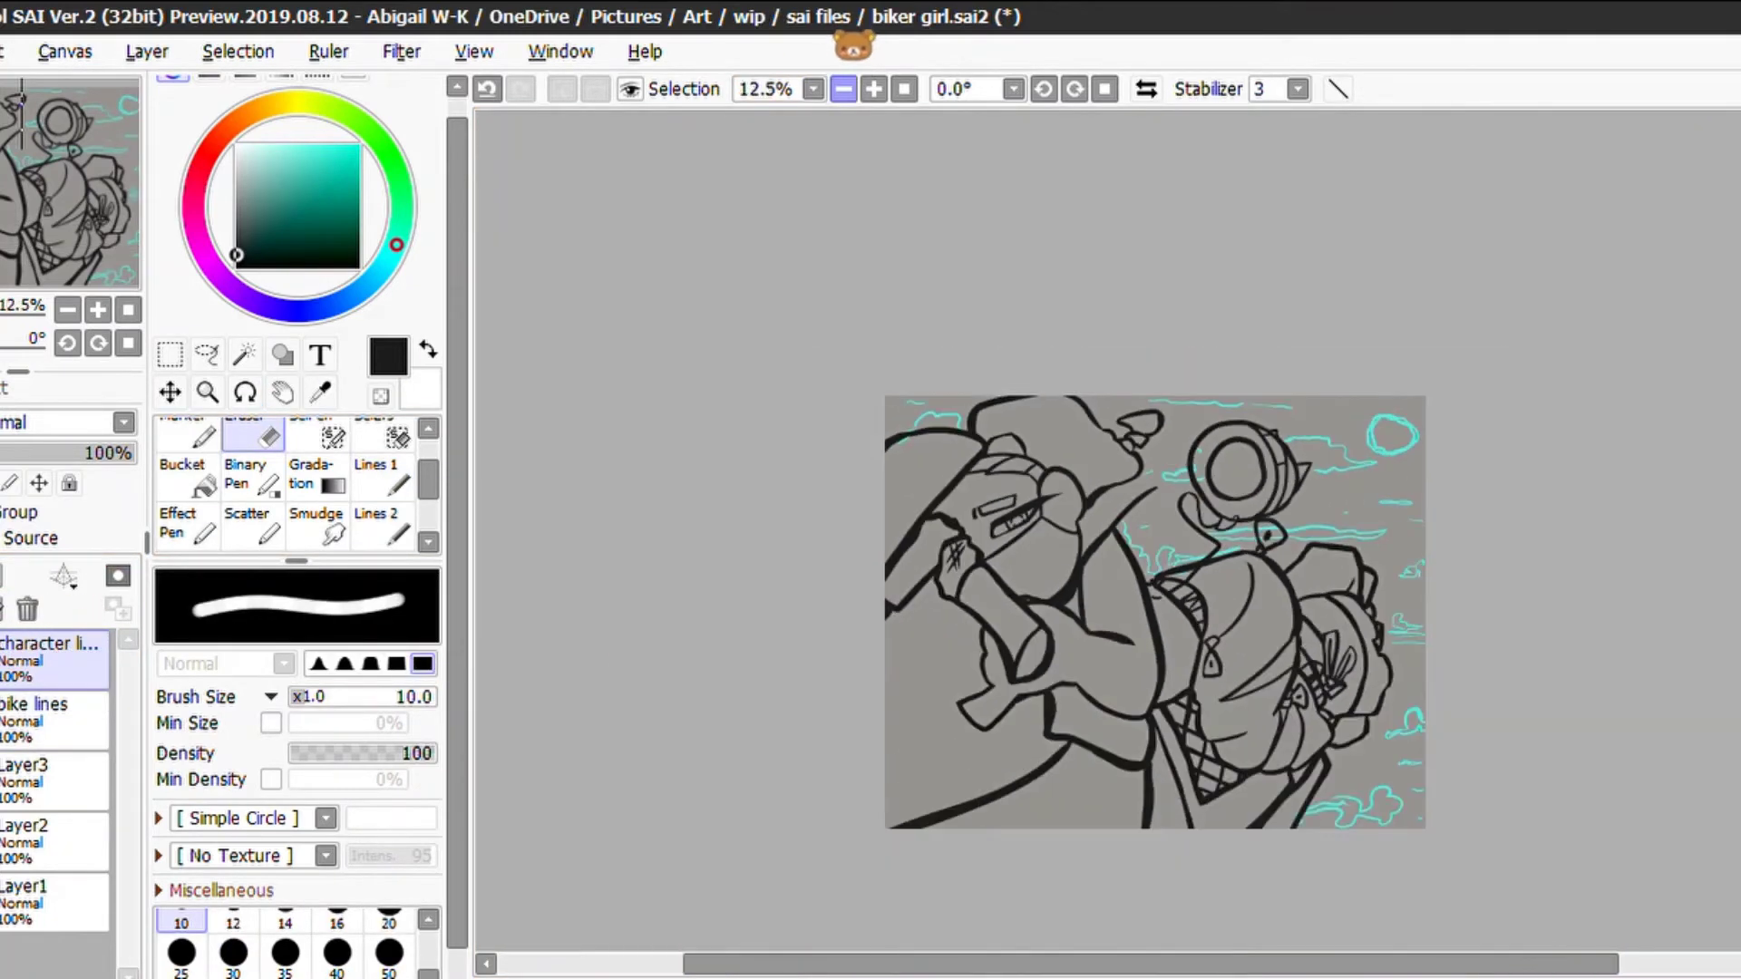
{"action": "scroll", "coordinate": [1153, 531], "scroll_direction": "up", "scroll_amount": 2}
{"action": "key", "text": "b"}
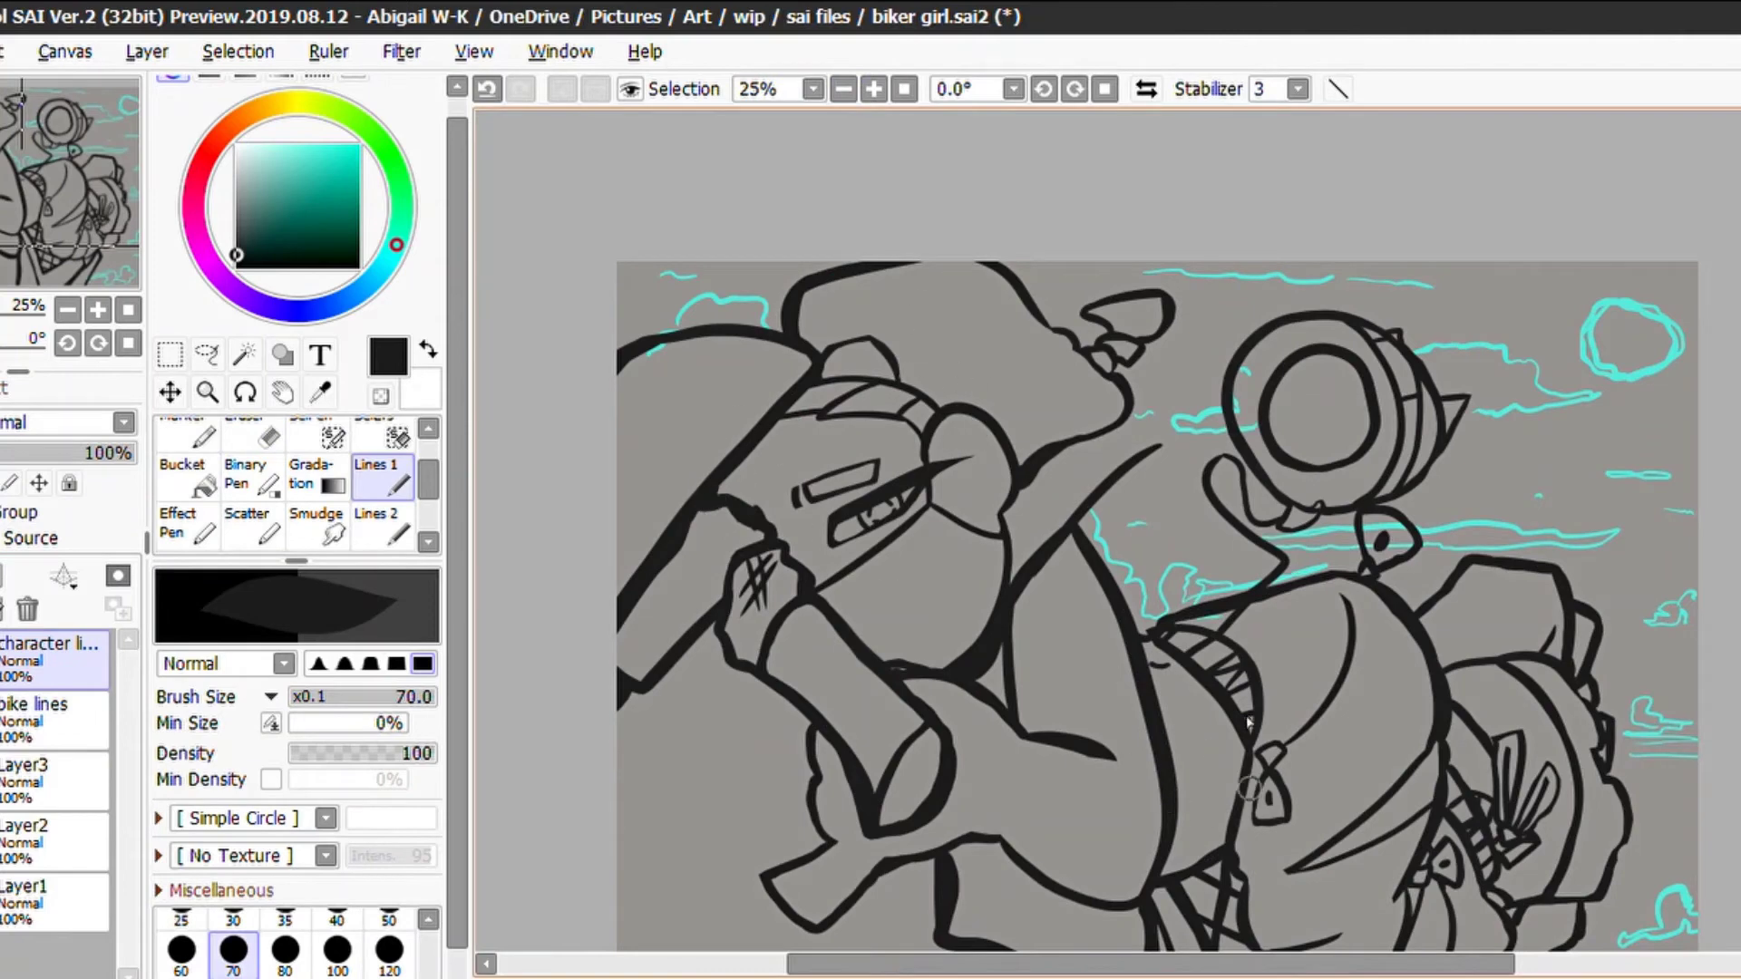
{"action": "scroll", "coordinate": [1248, 721], "scroll_direction": "down", "scroll_amount": 3}
{"action": "key", "text": "e"}
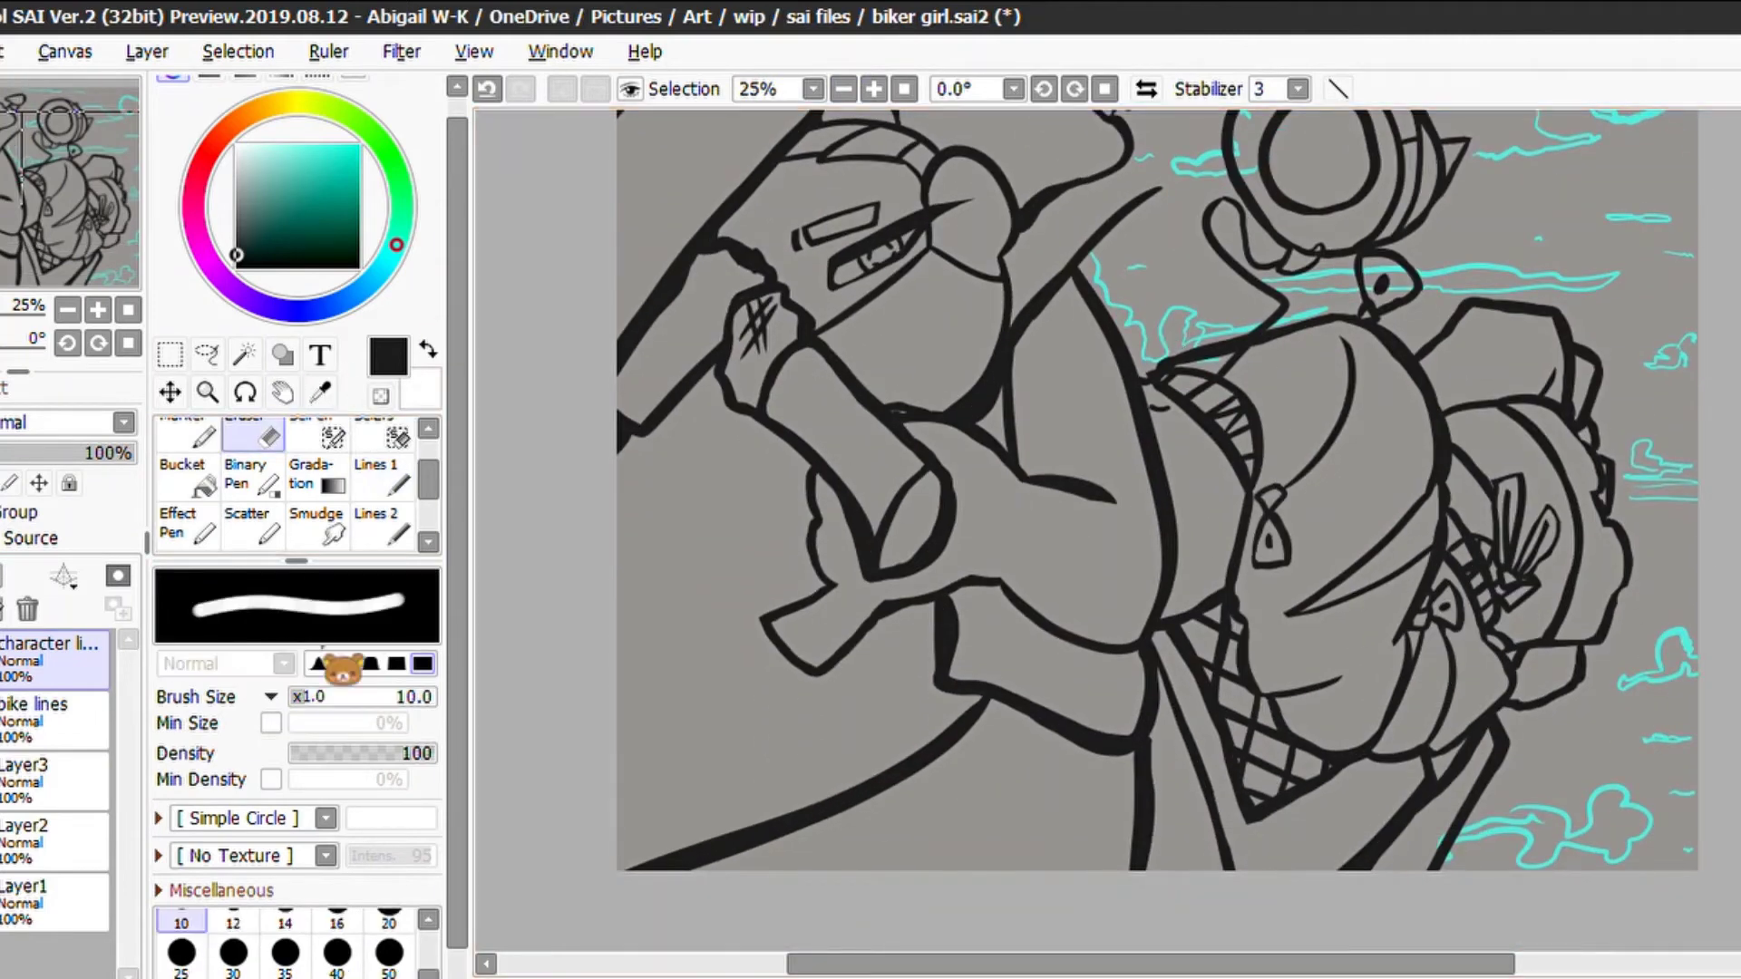
{"action": "scroll", "coordinate": [1152, 331], "scroll_direction": "up", "scroll_amount": 1}
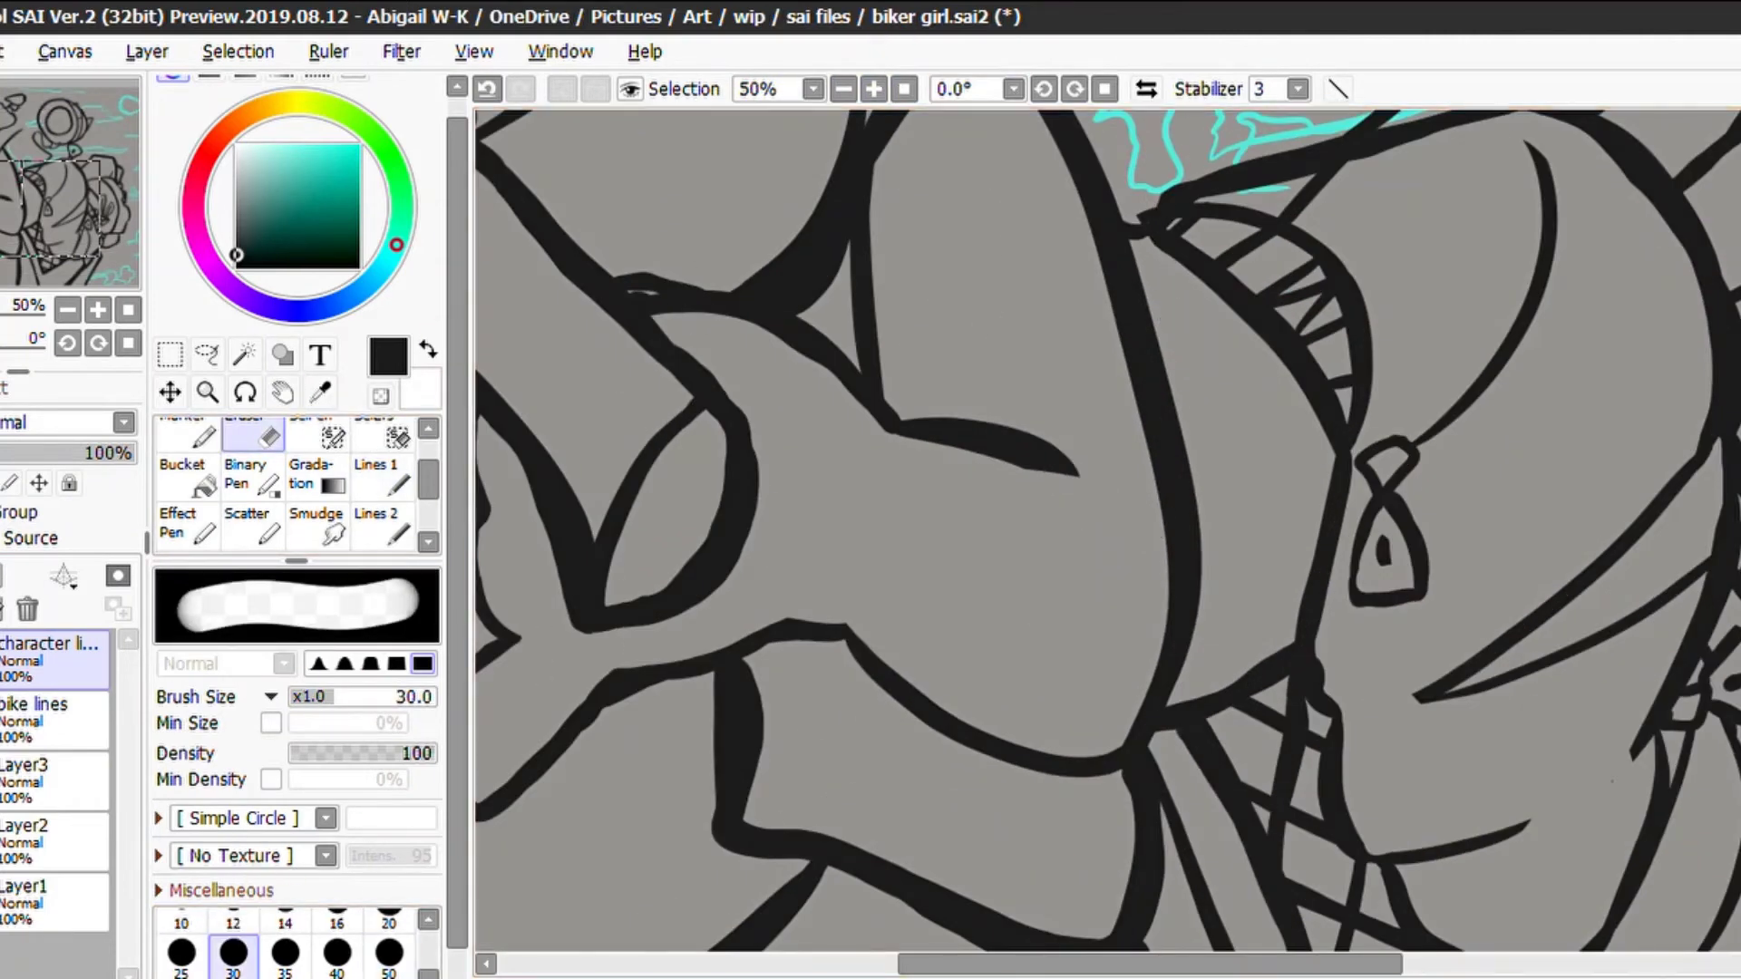
Add a layer named misc lines above the character line layer and show the full cyan sketch again
{"action": "key", "text": "ctrl+minus"}
{"action": "key", "text": "ctrl+minus"}
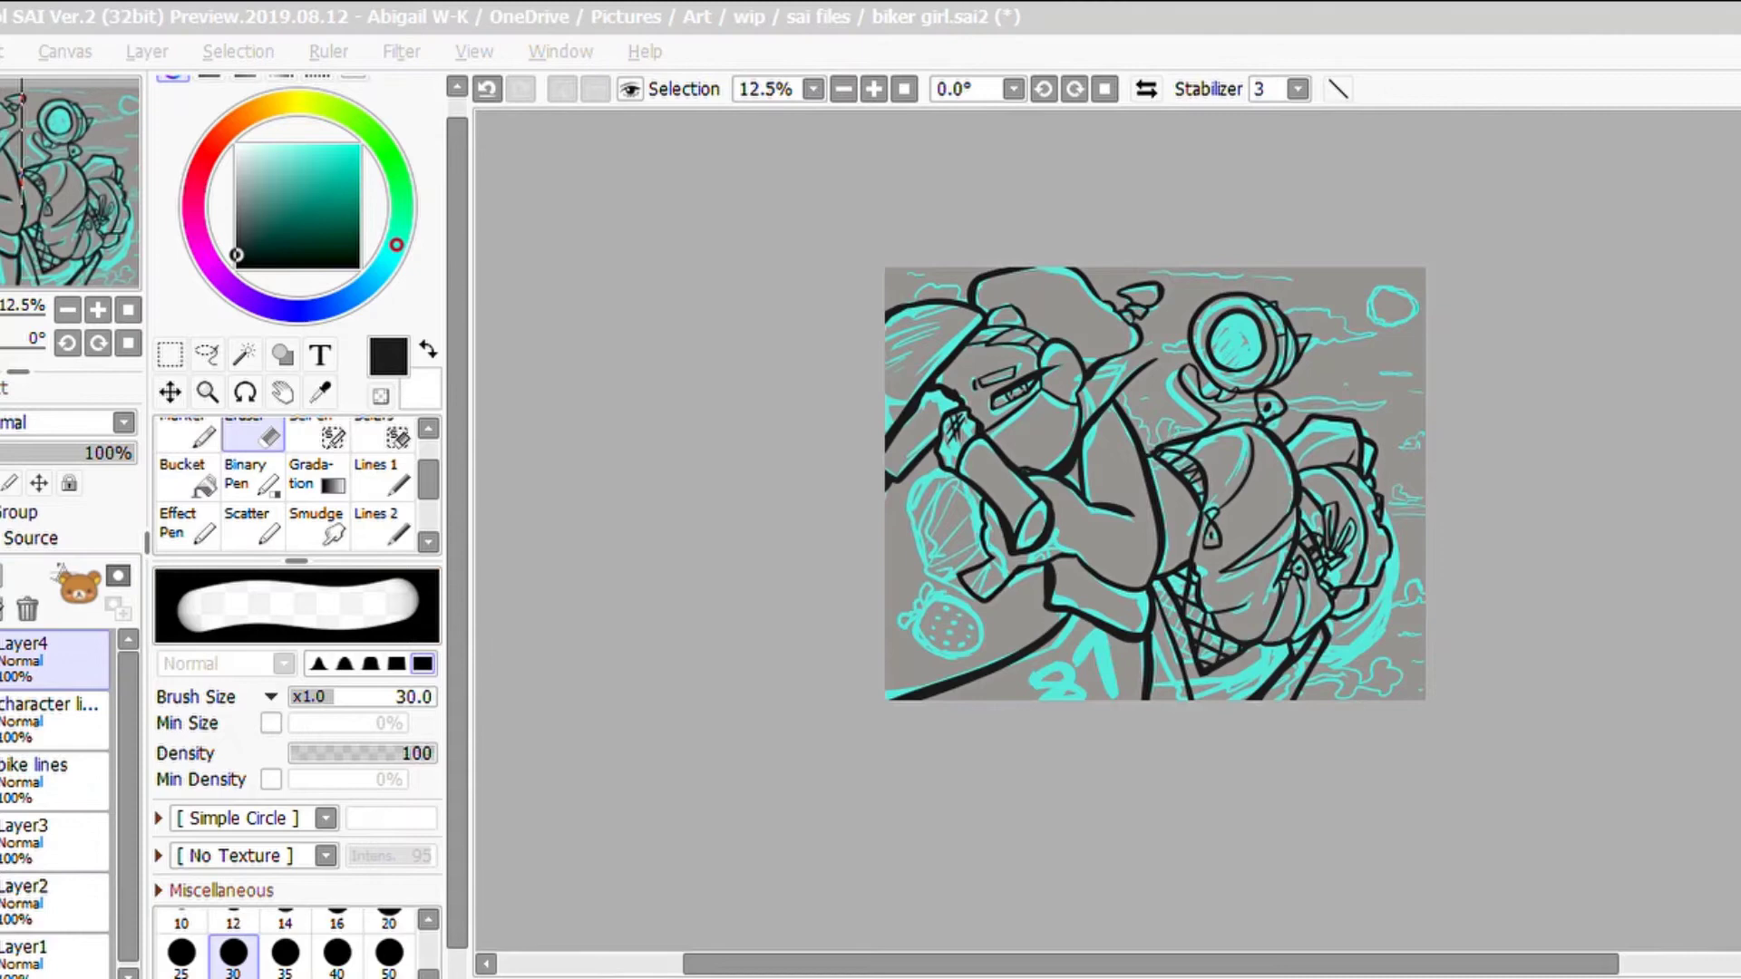
{"action": "key", "text": "Return"}
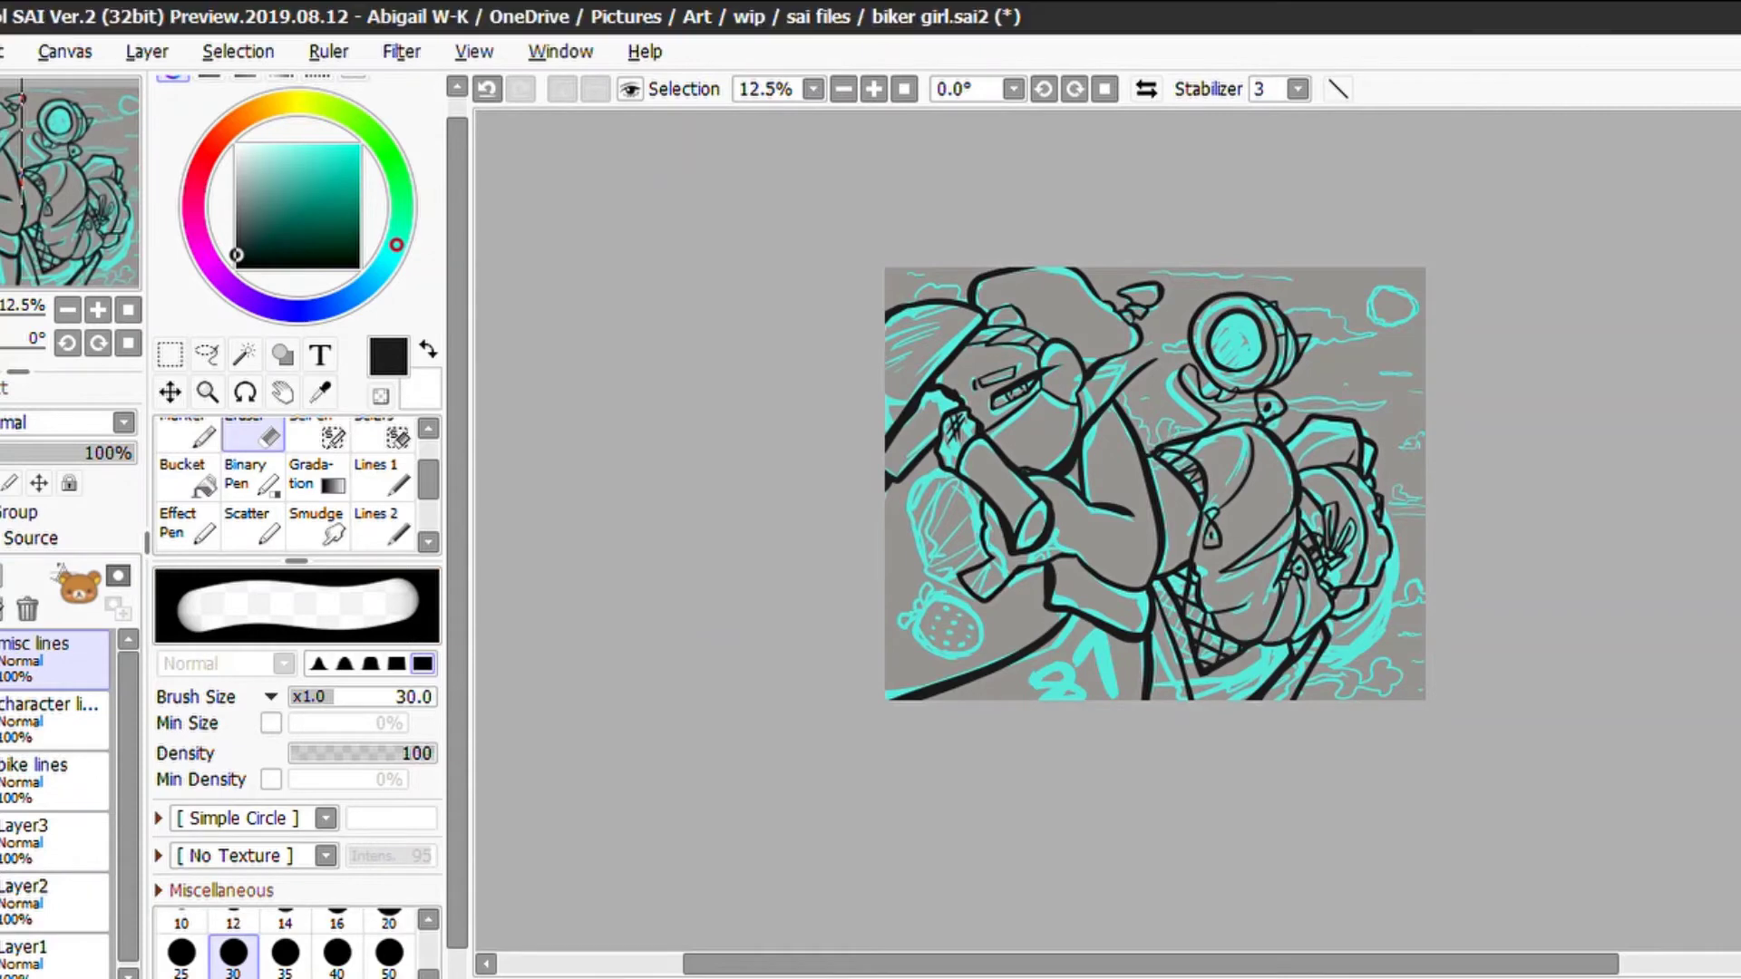
Ink an angled line on the bike lines layer from the canvas edge below the raised hand to the wavy edge under the forearm
{"action": "key", "text": "ctrl+plus"}
{"action": "key", "text": "n"}
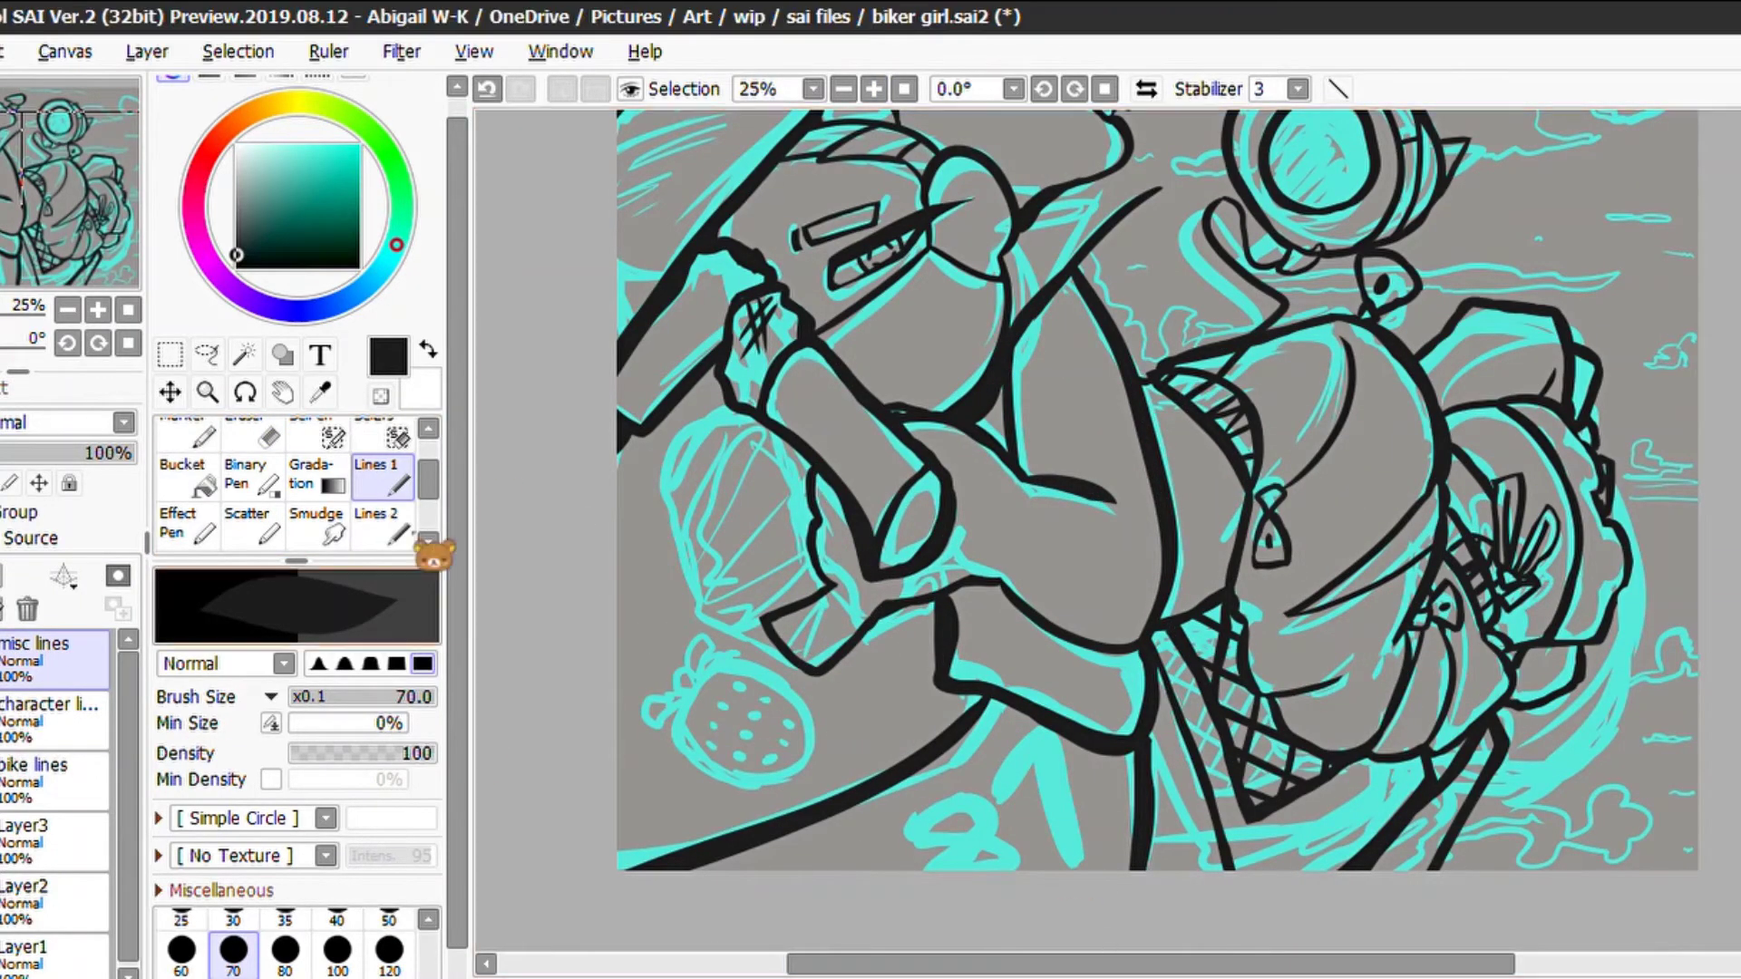
{"action": "left_click", "coordinate": [54, 779]}
{"action": "mouse_move", "coordinate": [618, 467]}
{"action": "left_mouse_down"}
{"action": "mouse_move", "coordinate": [721, 554]}
{"action": "mouse_move", "coordinate": [813, 578]}
{"action": "left_mouse_up"}
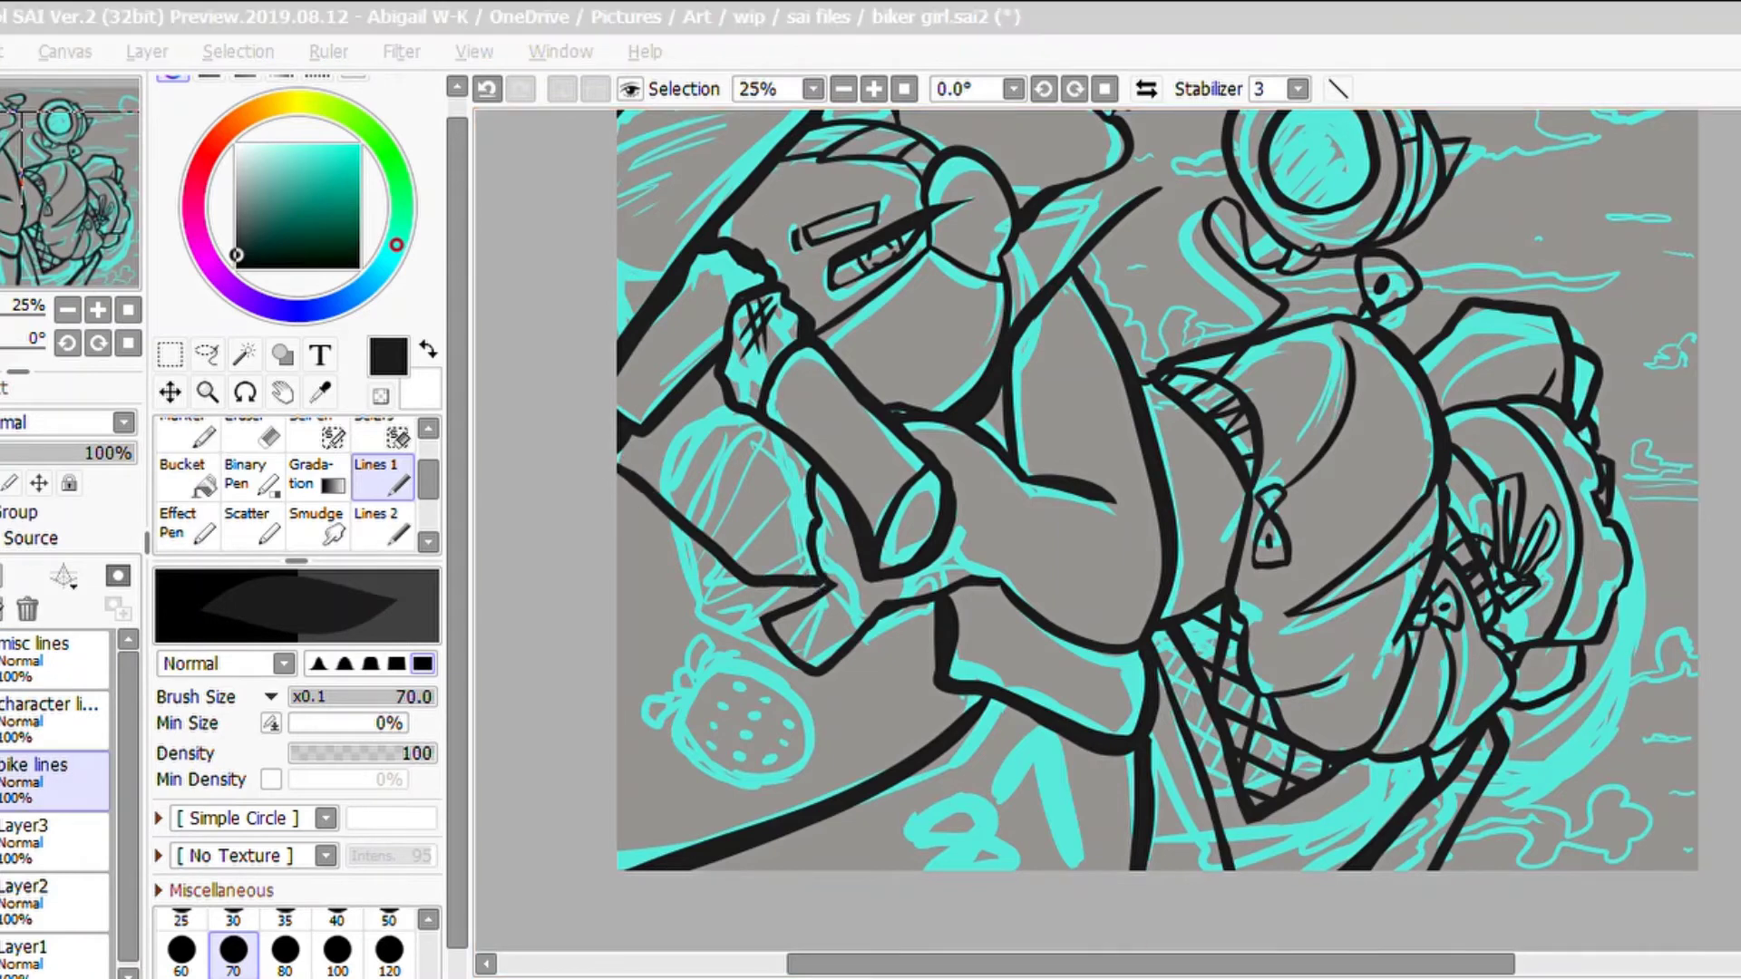
Touch up the wavy edge below the forearm on the character line layer and make the misc lines layer active
{"action": "left_click", "coordinate": [811, 331]}
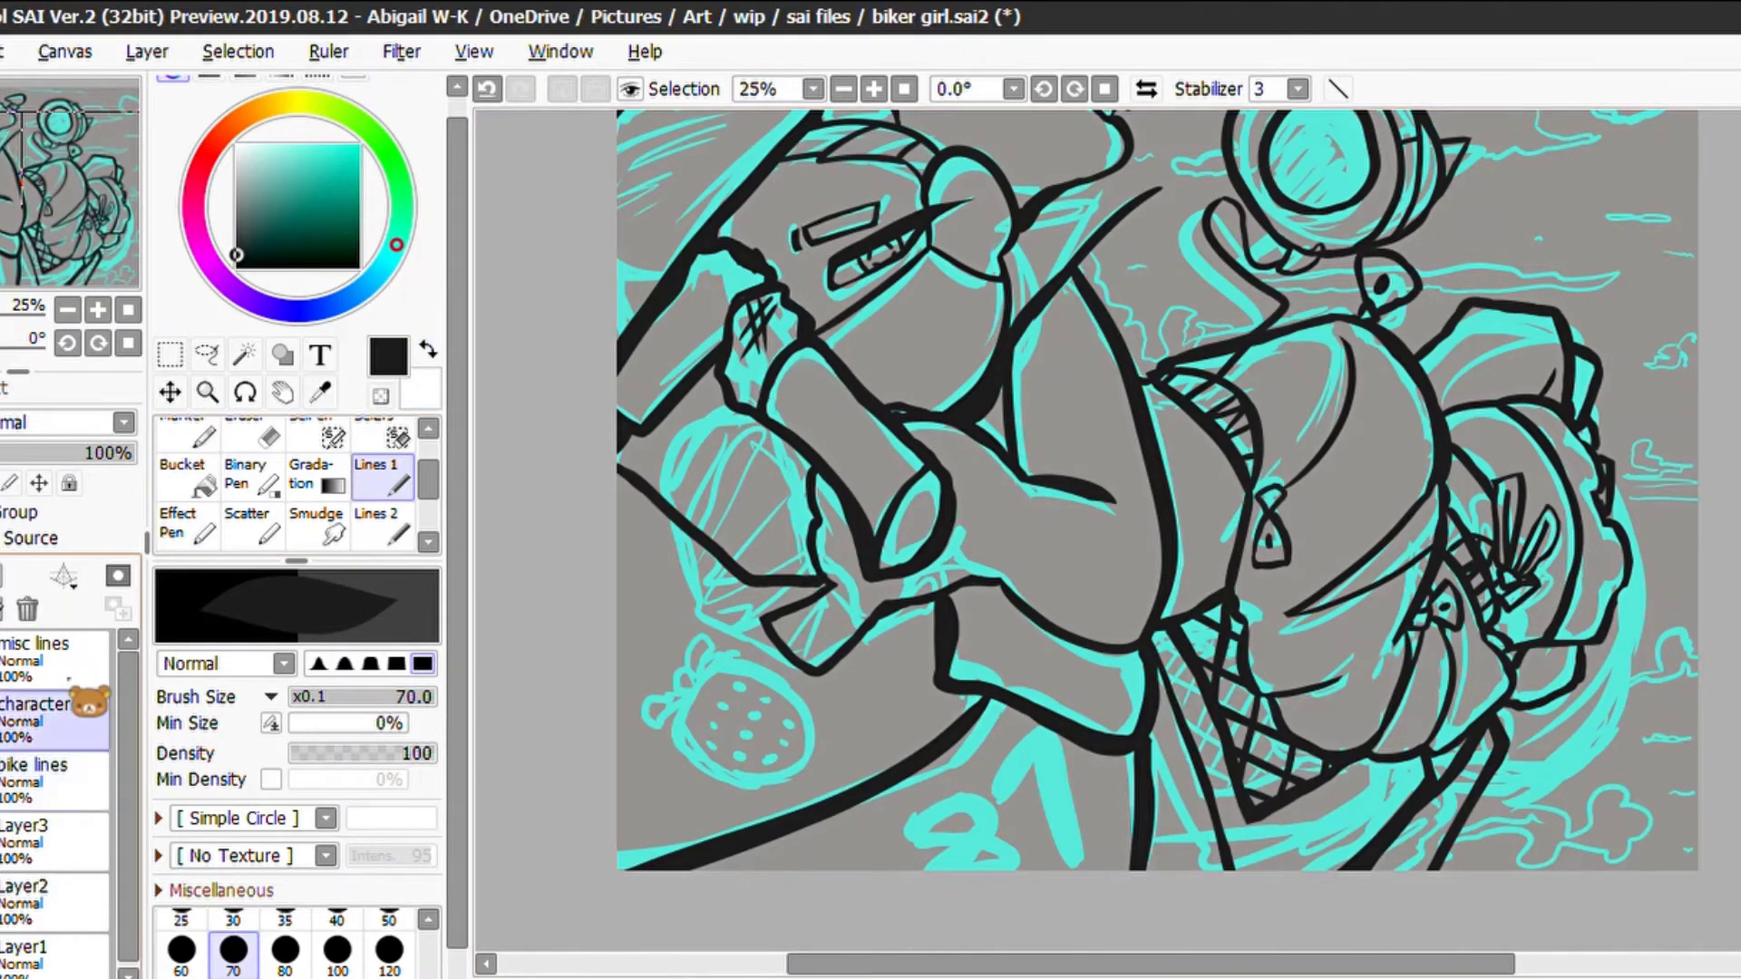
{"action": "left_click", "coordinate": [269, 438]}
{"action": "left_click", "coordinate": [49, 716]}
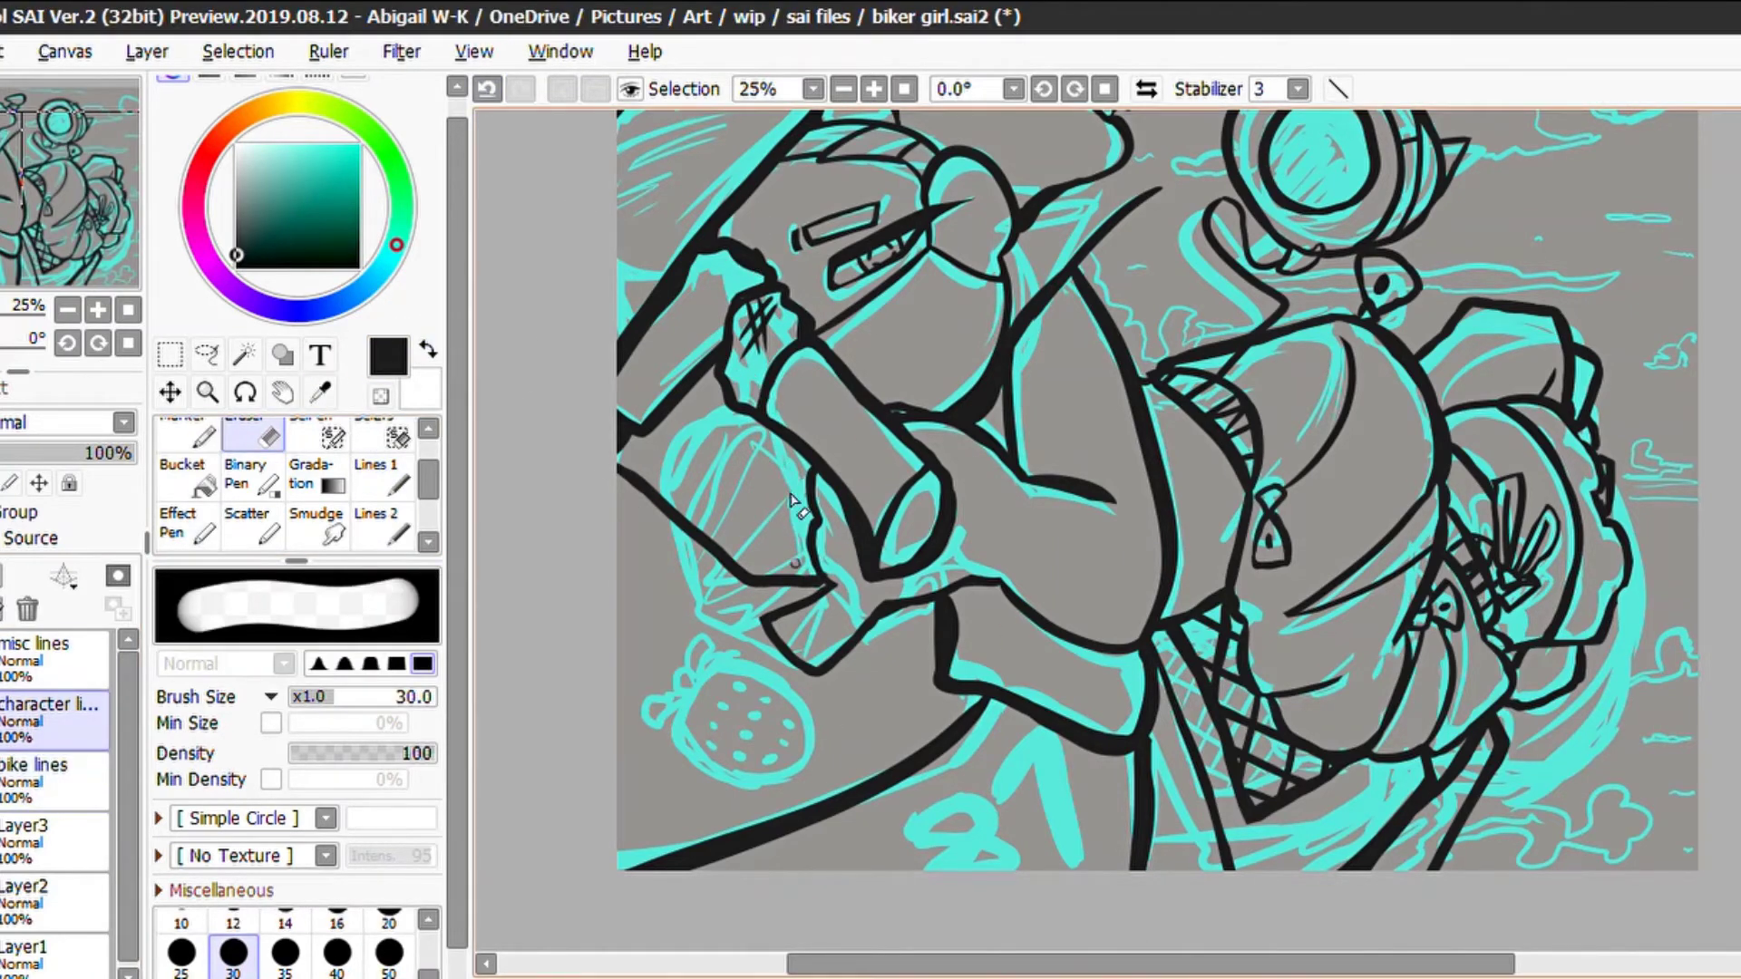
{"action": "left_click", "coordinate": [381, 476]}
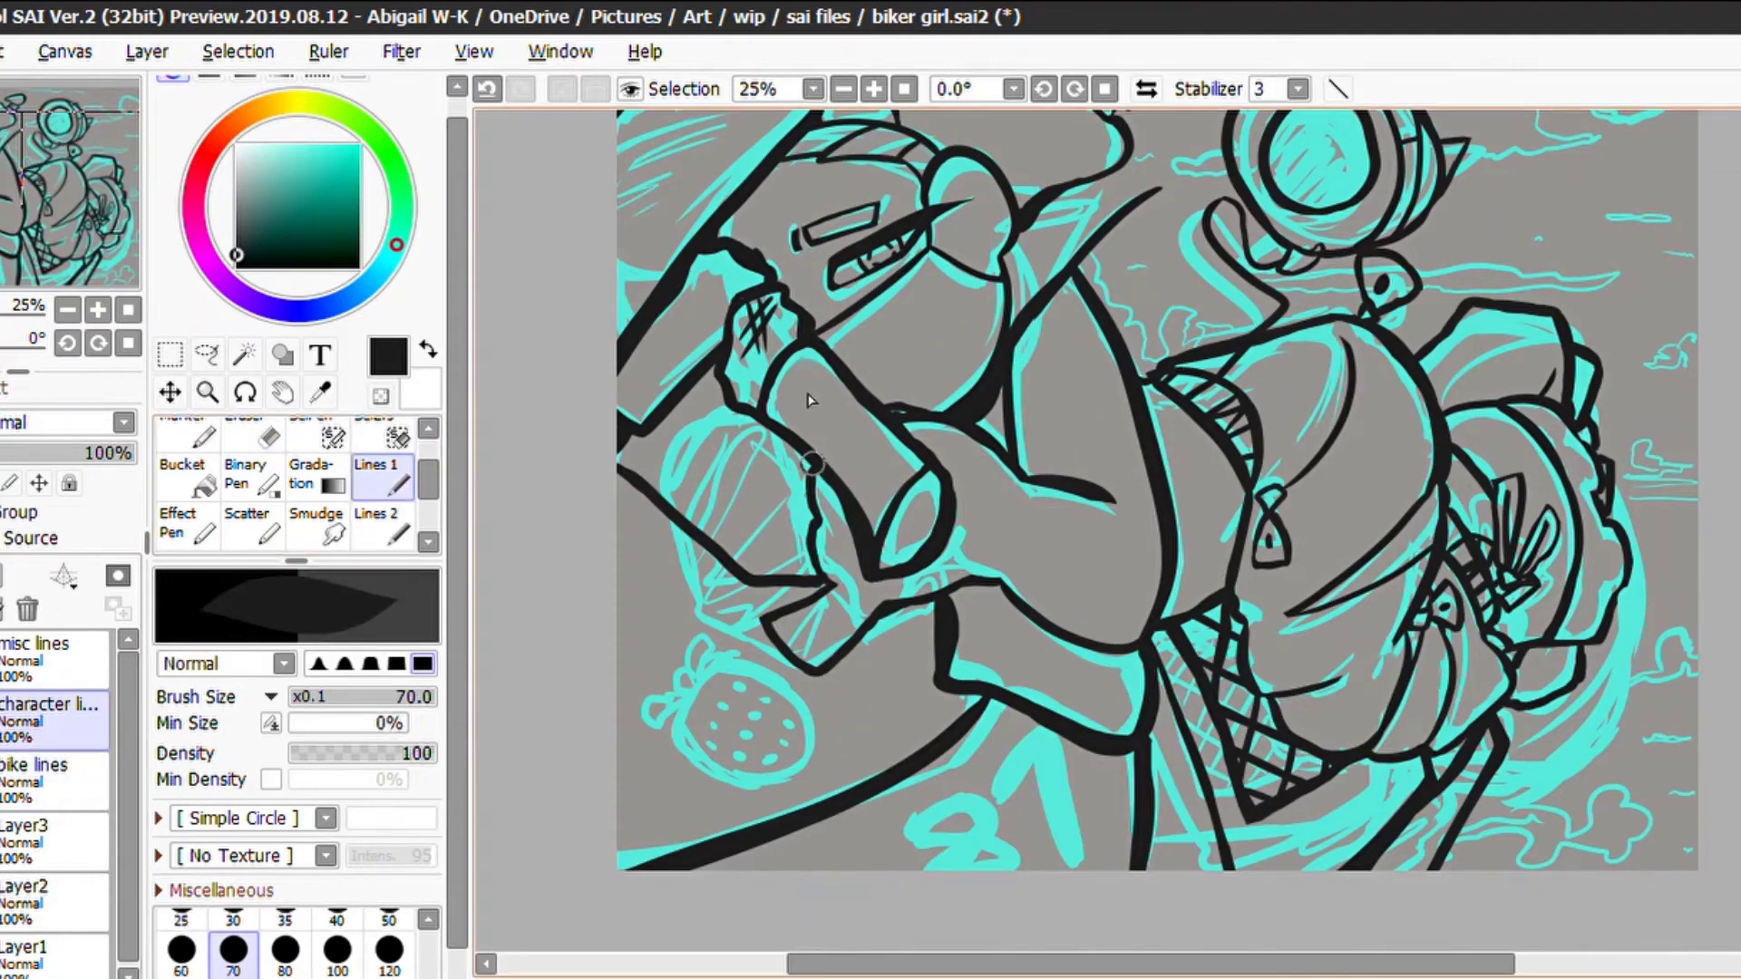
{"action": "left_click", "coordinate": [50, 654]}
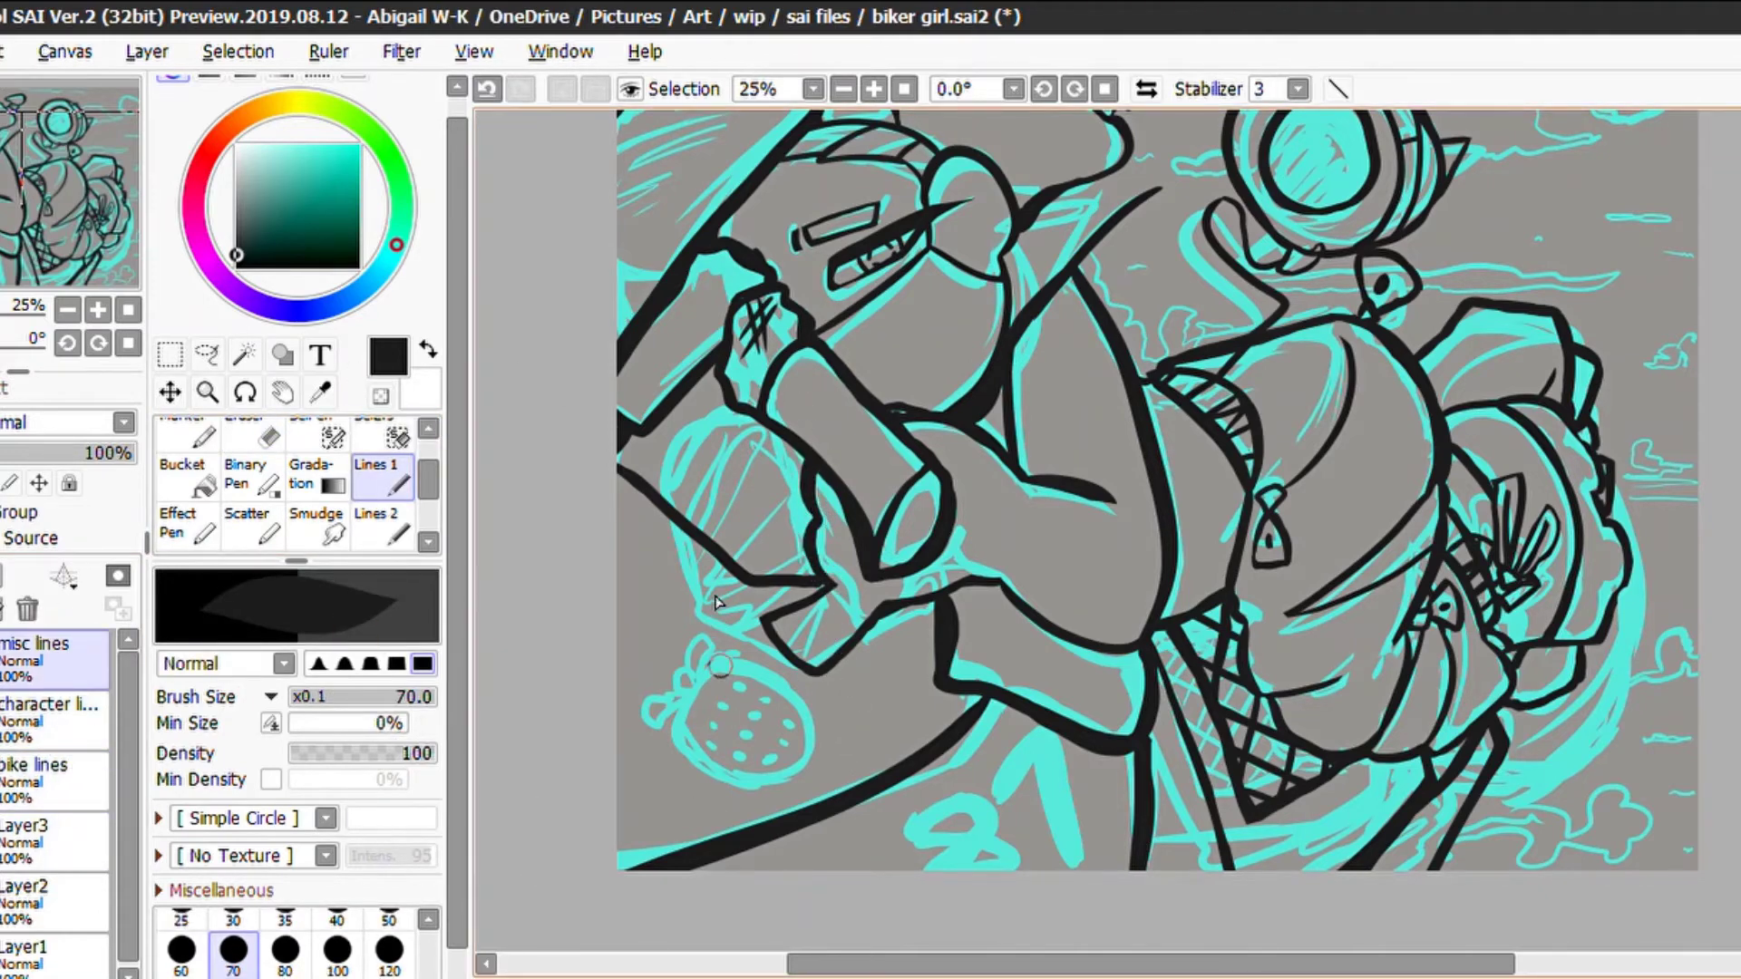
Ink the strawberry near the canvas's lower edge on the misc lines layer, with its leafy top and small open oval seeds
{"action": "mouse_move", "coordinate": [687, 669]}
{"action": "left_mouse_down"}
{"action": "mouse_move", "coordinate": [721, 650]}
{"action": "mouse_move", "coordinate": [684, 643]}
{"action": "mouse_move", "coordinate": [658, 703]}
{"action": "mouse_move", "coordinate": [673, 722]}
{"action": "mouse_move", "coordinate": [688, 684]}
{"action": "mouse_move", "coordinate": [669, 724]}
{"action": "left_mouse_up"}
{"action": "left_click_drag", "start_coordinate": [730, 664], "coordinate": [817, 693]}
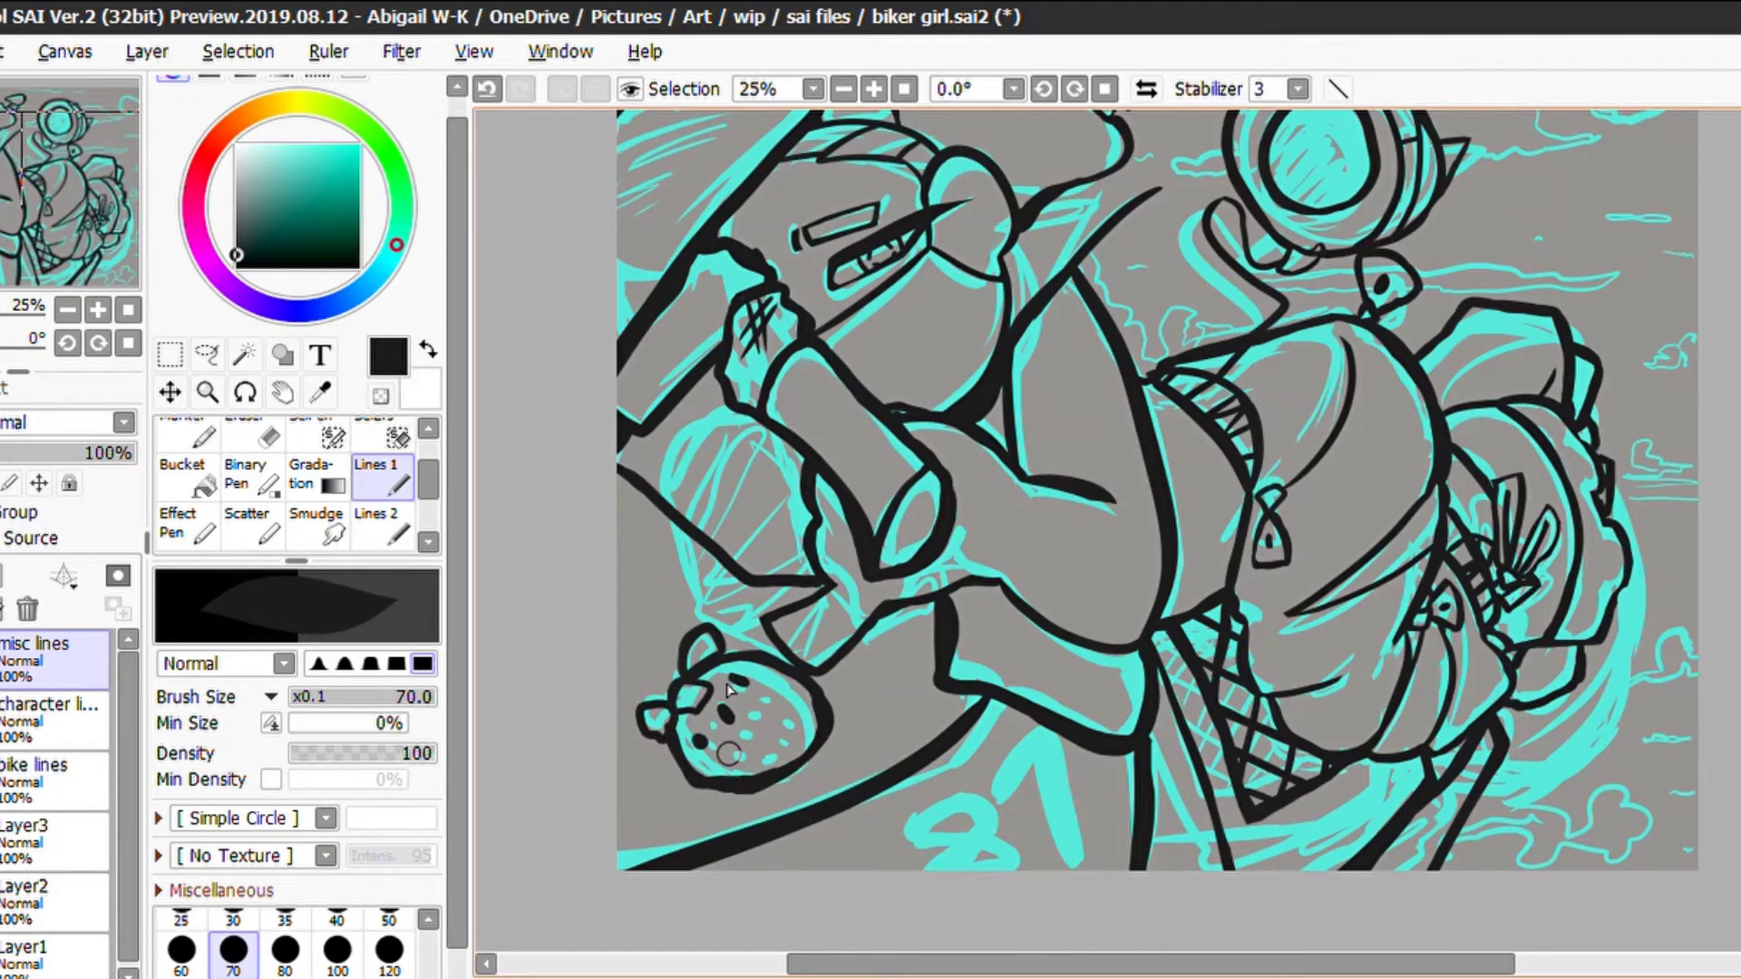
{"action": "key", "text": "ctrl+z"}
{"action": "key", "text": "ctrl+z"}
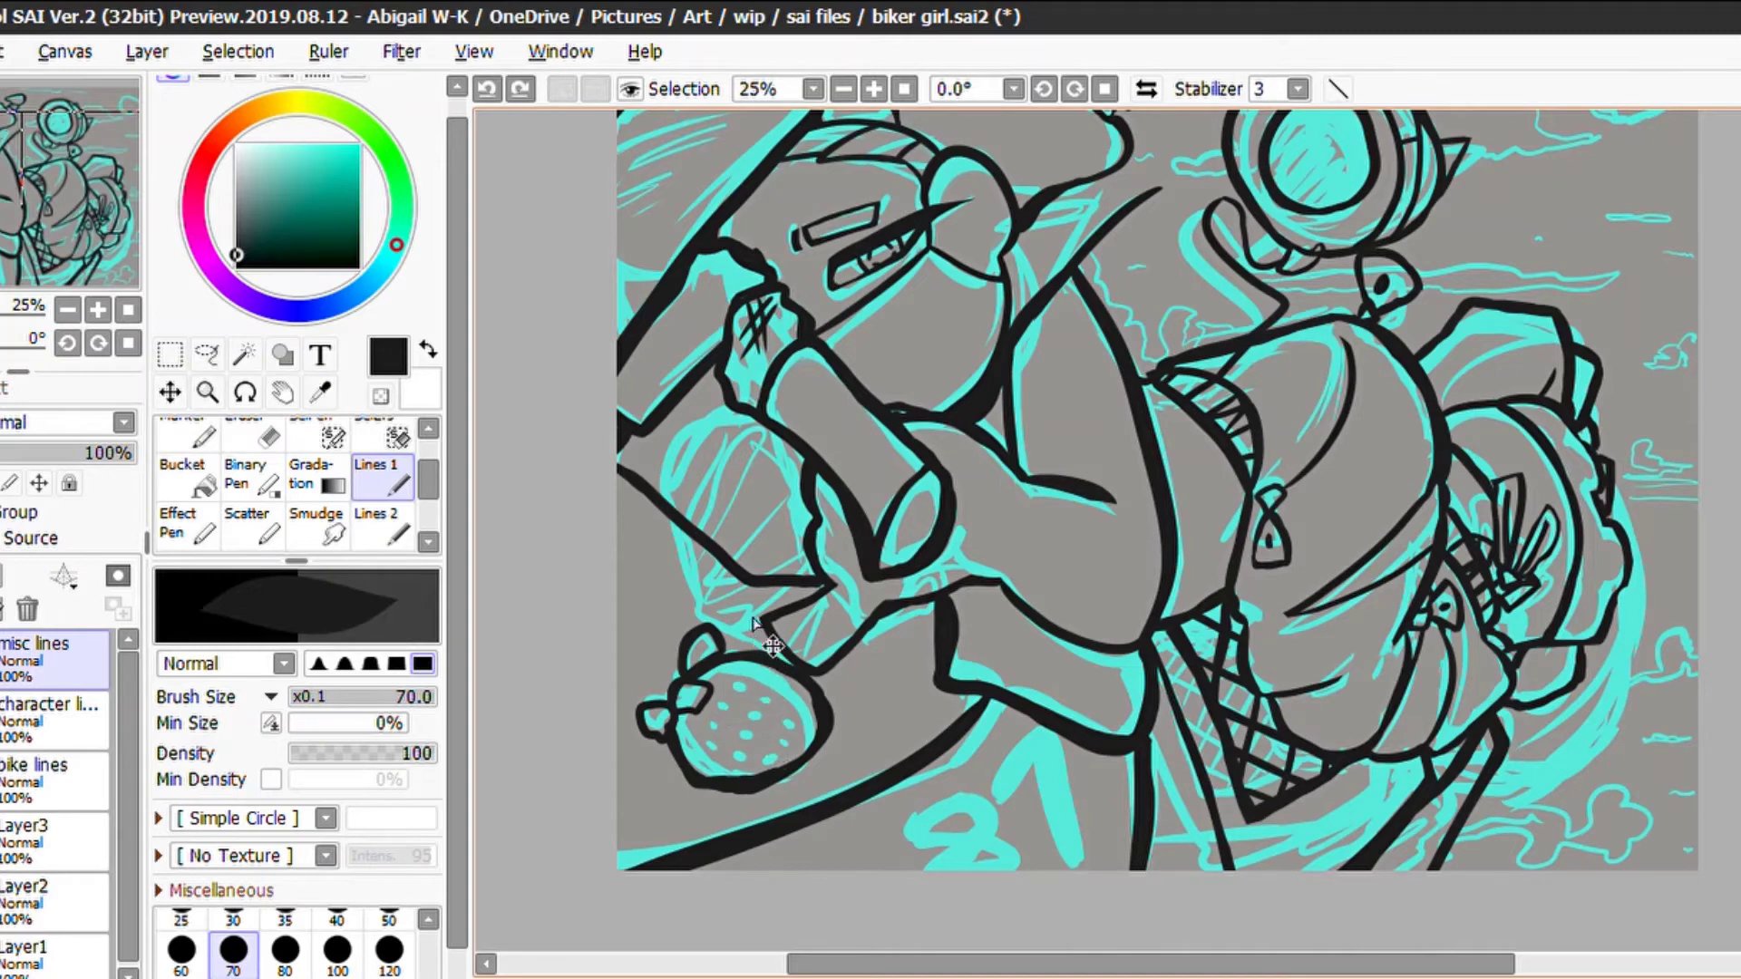
{"action": "mouse_move", "coordinate": [739, 687]}
{"action": "left_mouse_down"}
{"action": "mouse_move", "coordinate": [785, 709]}
{"action": "mouse_move", "coordinate": [766, 733]}
{"action": "left_mouse_up"}
{"action": "key", "text": "ctrl+z"}
{"action": "mouse_move", "coordinate": [769, 730]}
{"action": "left_mouse_down"}
{"action": "mouse_move", "coordinate": [782, 739]}
{"action": "mouse_move", "coordinate": [745, 764]}
{"action": "left_mouse_up"}
{"action": "key", "text": "ctrl+z"}
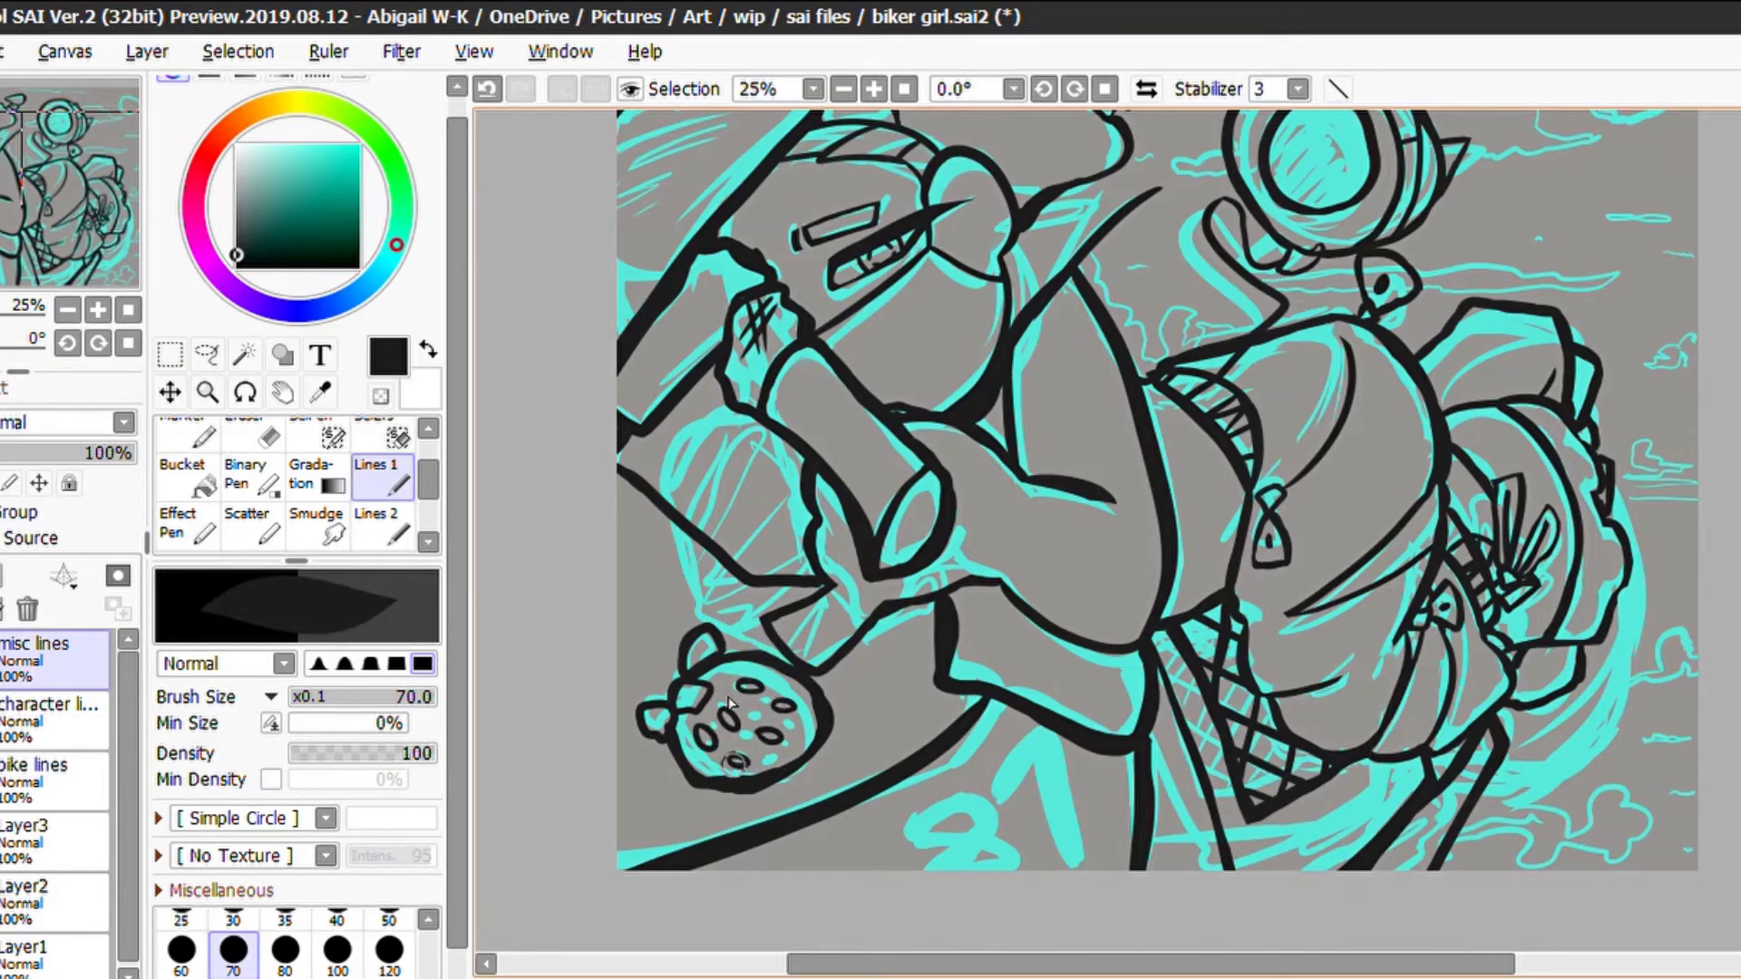
Ink the two-digit number on the bike body below the strawberry and the rider's arm, following the cyan sketch
{"action": "mouse_move", "coordinate": [988, 798]}
{"action": "left_mouse_down"}
{"action": "mouse_move", "coordinate": [916, 862]}
{"action": "mouse_move", "coordinate": [989, 875]}
{"action": "mouse_move", "coordinate": [916, 812]}
{"action": "left_mouse_up"}
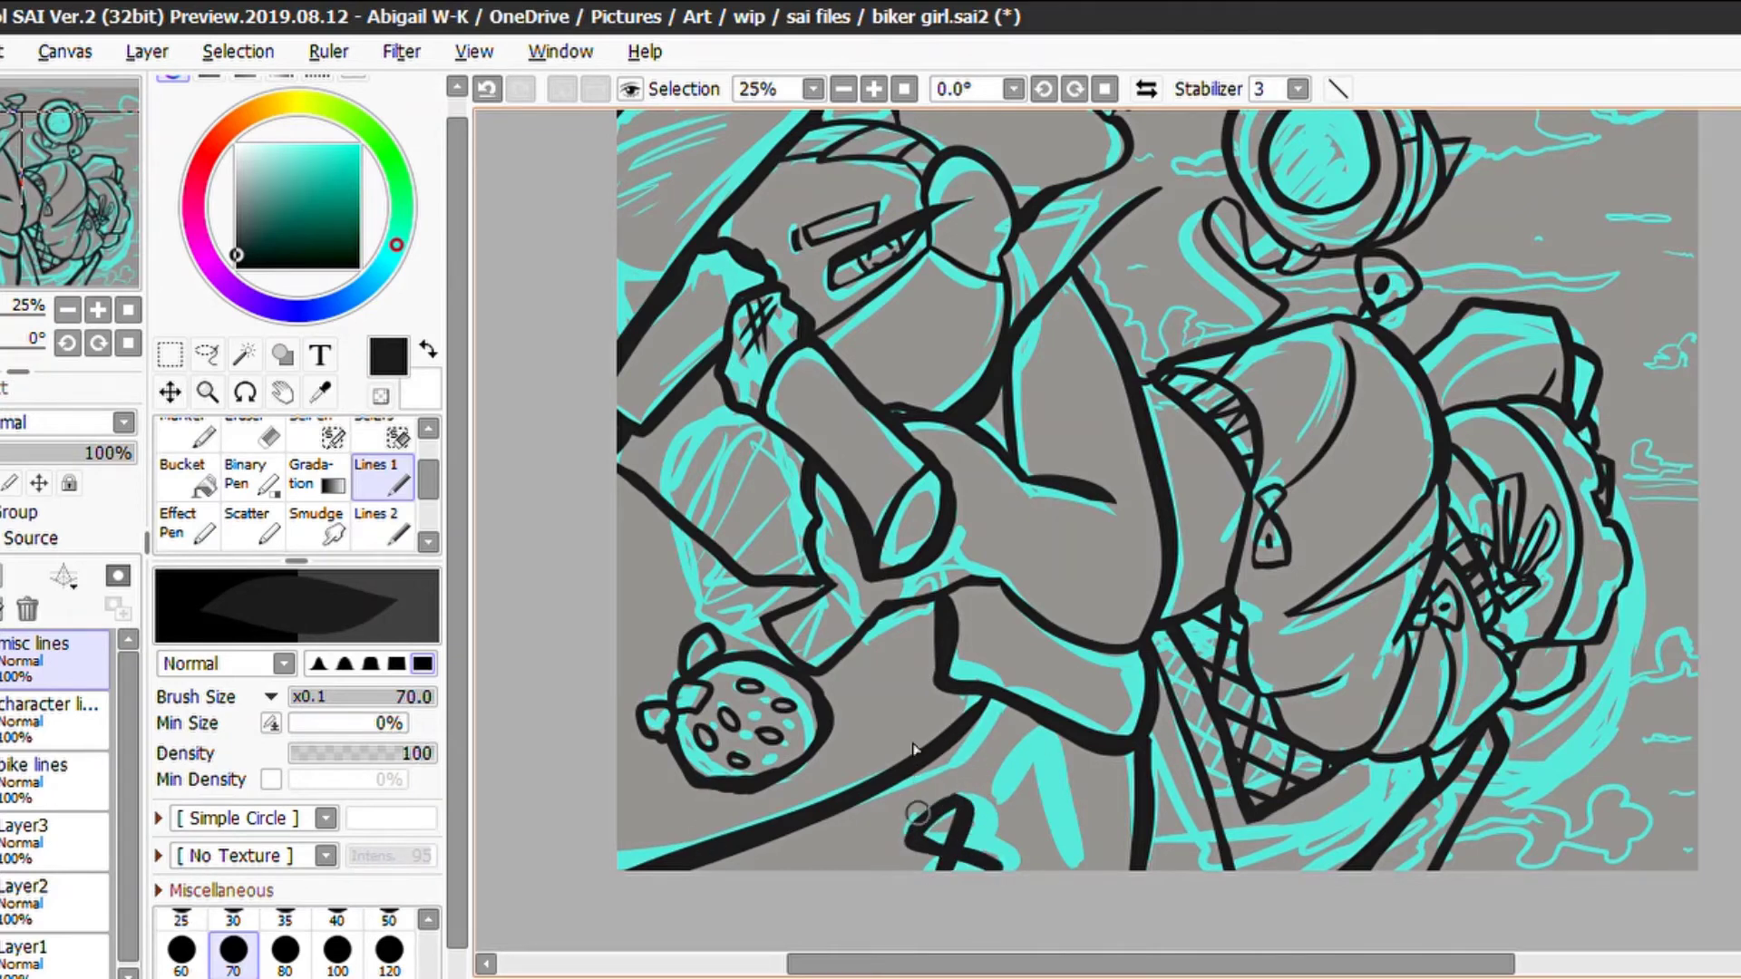
{"action": "mouse_move", "coordinate": [1016, 758]}
{"action": "left_mouse_down"}
{"action": "mouse_move", "coordinate": [1056, 857]}
{"action": "mouse_move", "coordinate": [993, 816]}
{"action": "left_mouse_up"}
{"action": "key", "text": "ctrl+z"}
{"action": "key", "text": "ctrl+z"}
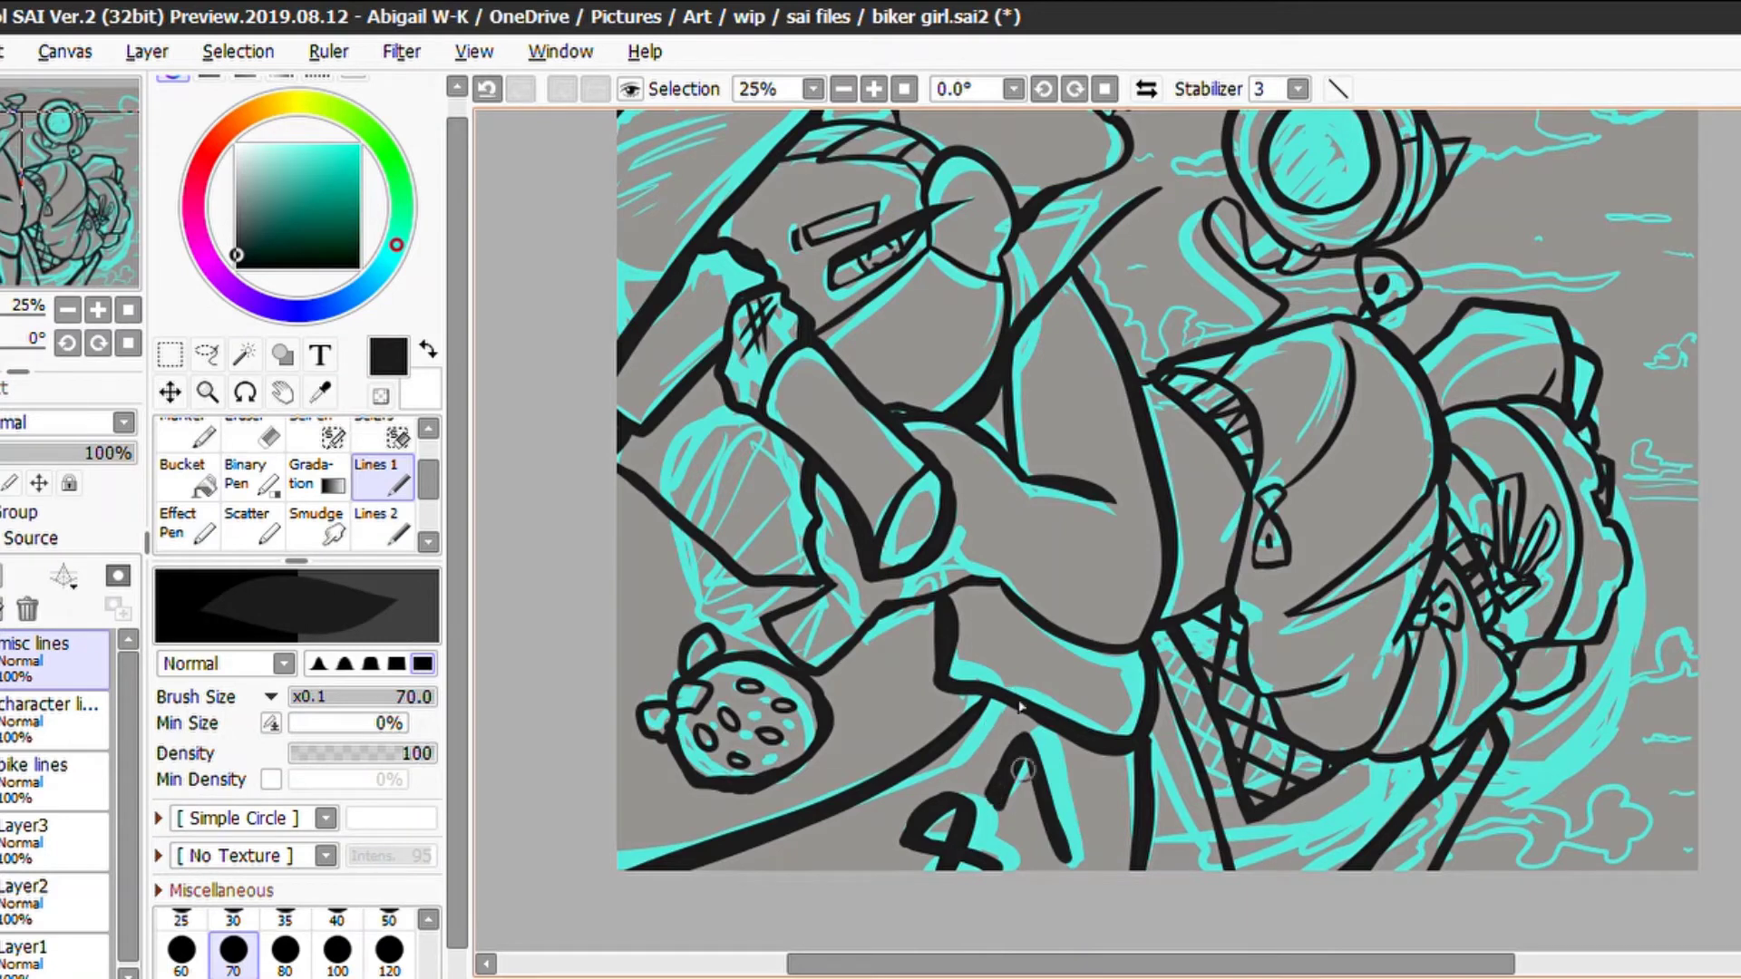
Add a background line layer above misc lines and trim the second digit of the bike number with the eraser
{"action": "key", "text": "ctrl+shift+n"}
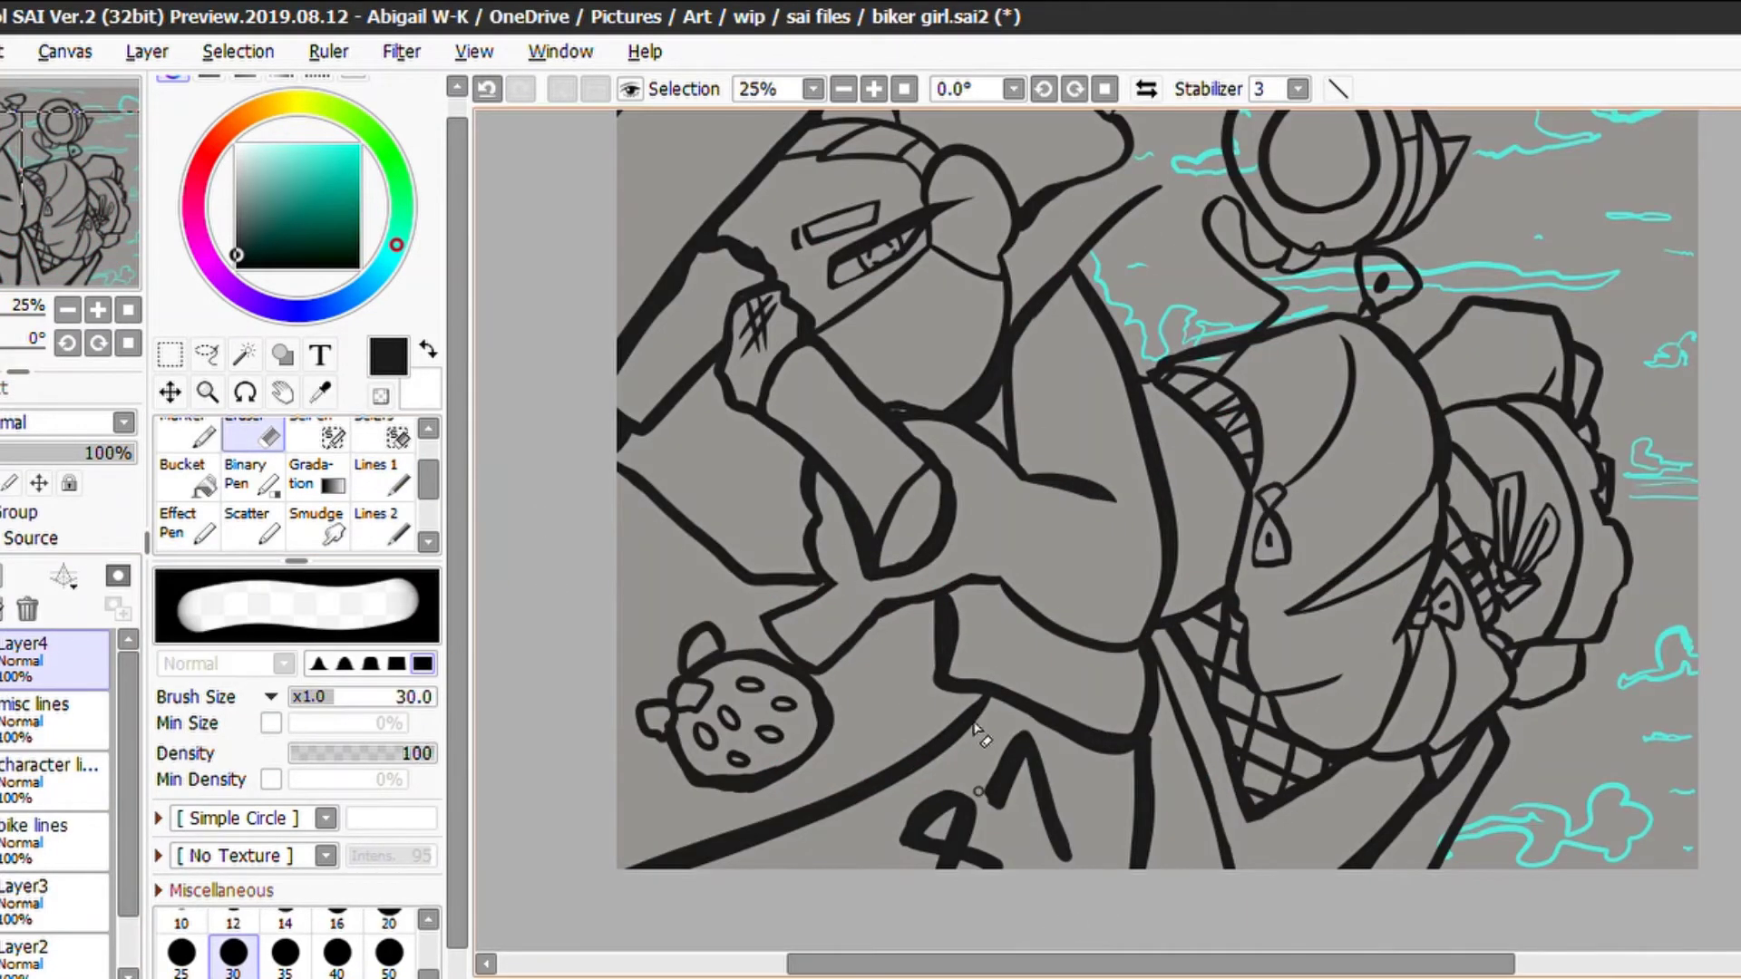
{"action": "key", "text": "e"}
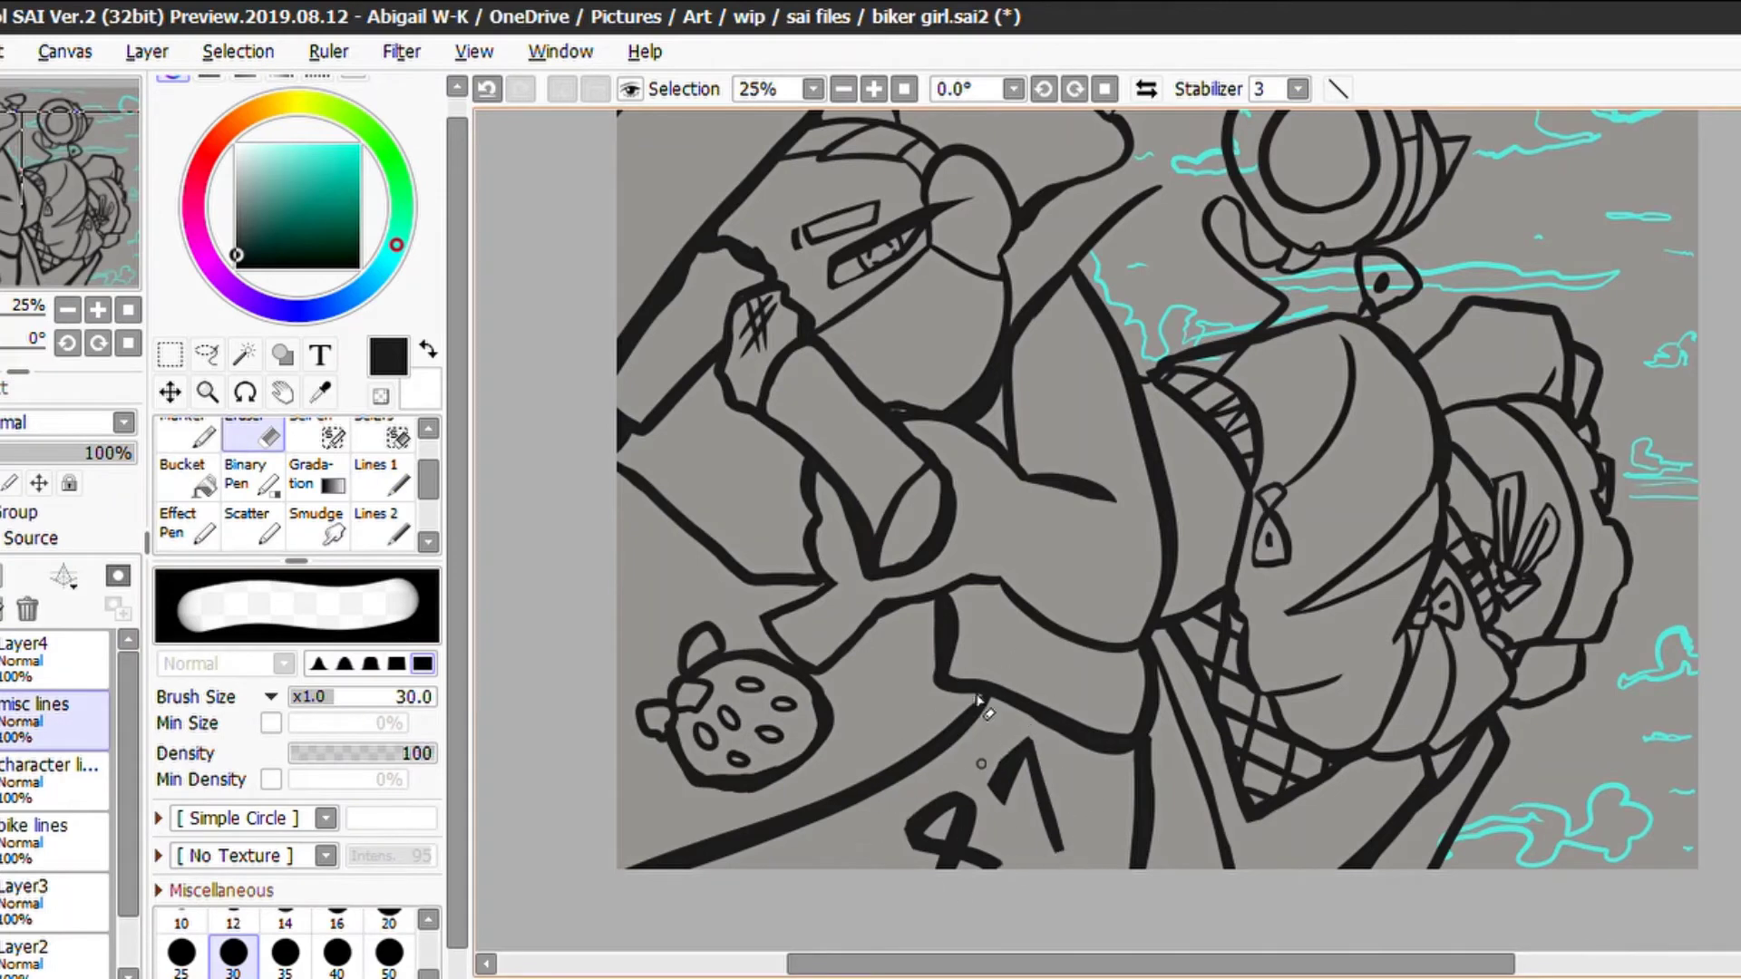
{"action": "left_click", "coordinate": [91, 645]}
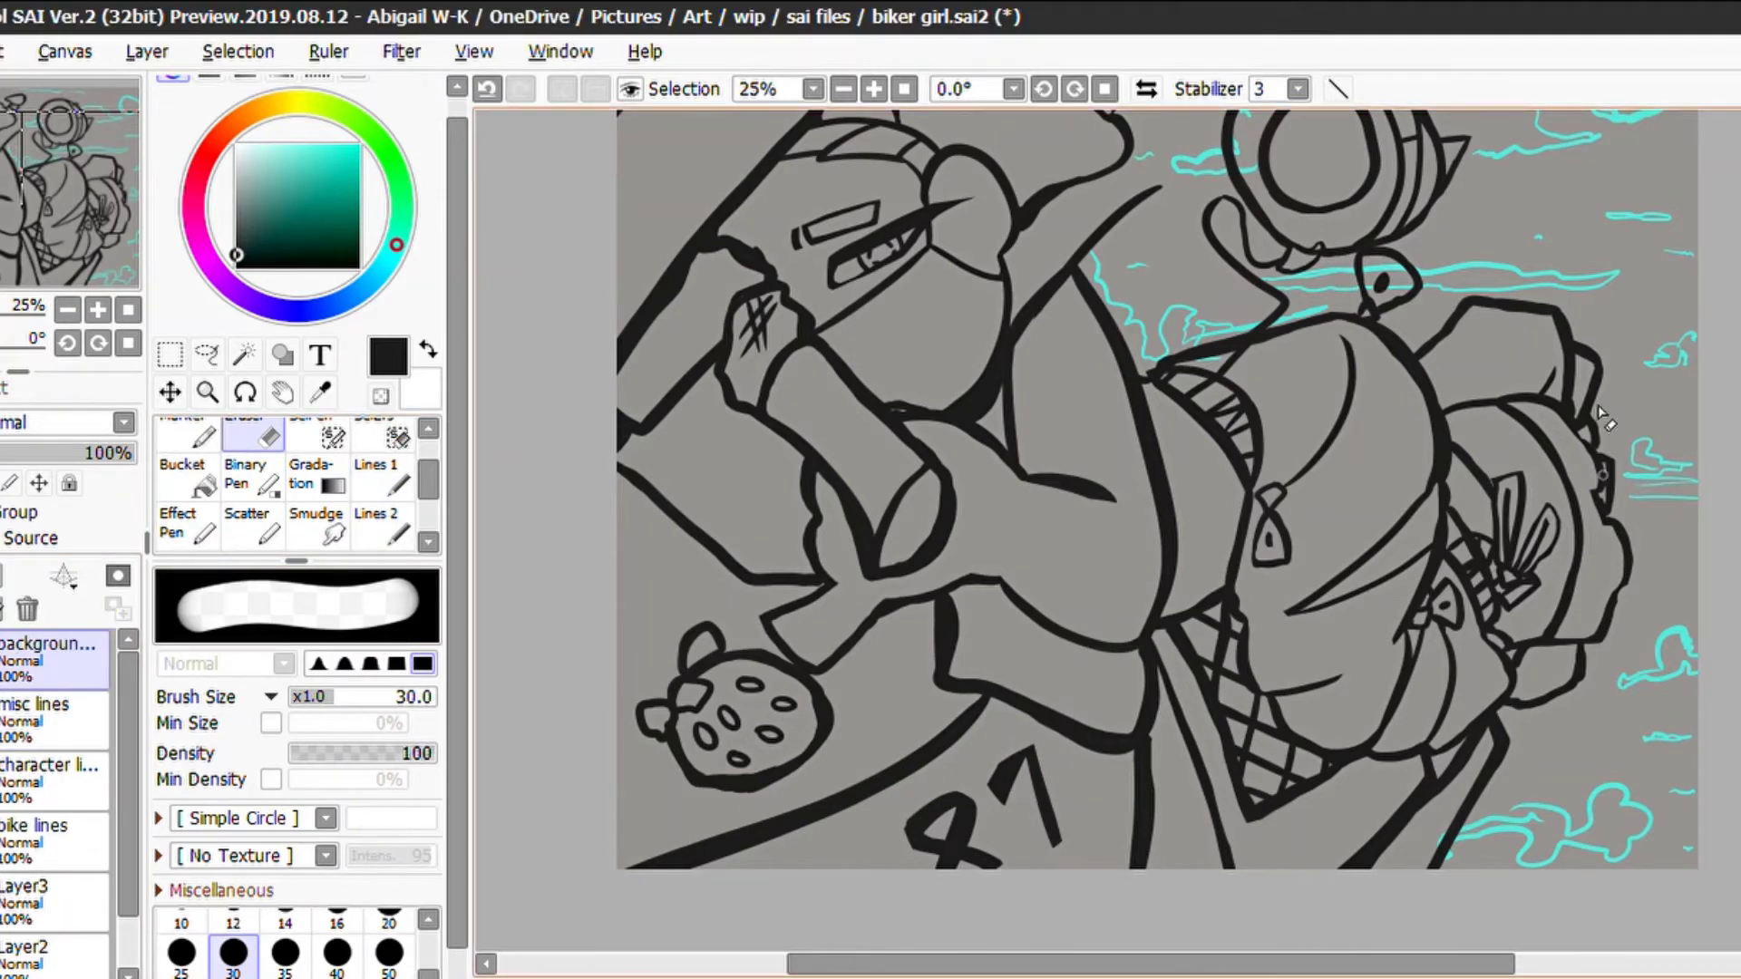
Ink the clouds, sky streaks and jagged round shape on the background line layer, then hide the cyan sketch
{"action": "scroll", "coordinate": [659, 269], "scroll_direction": "up", "scroll_amount": 5}
{"action": "left_click", "coordinate": [375, 476]}
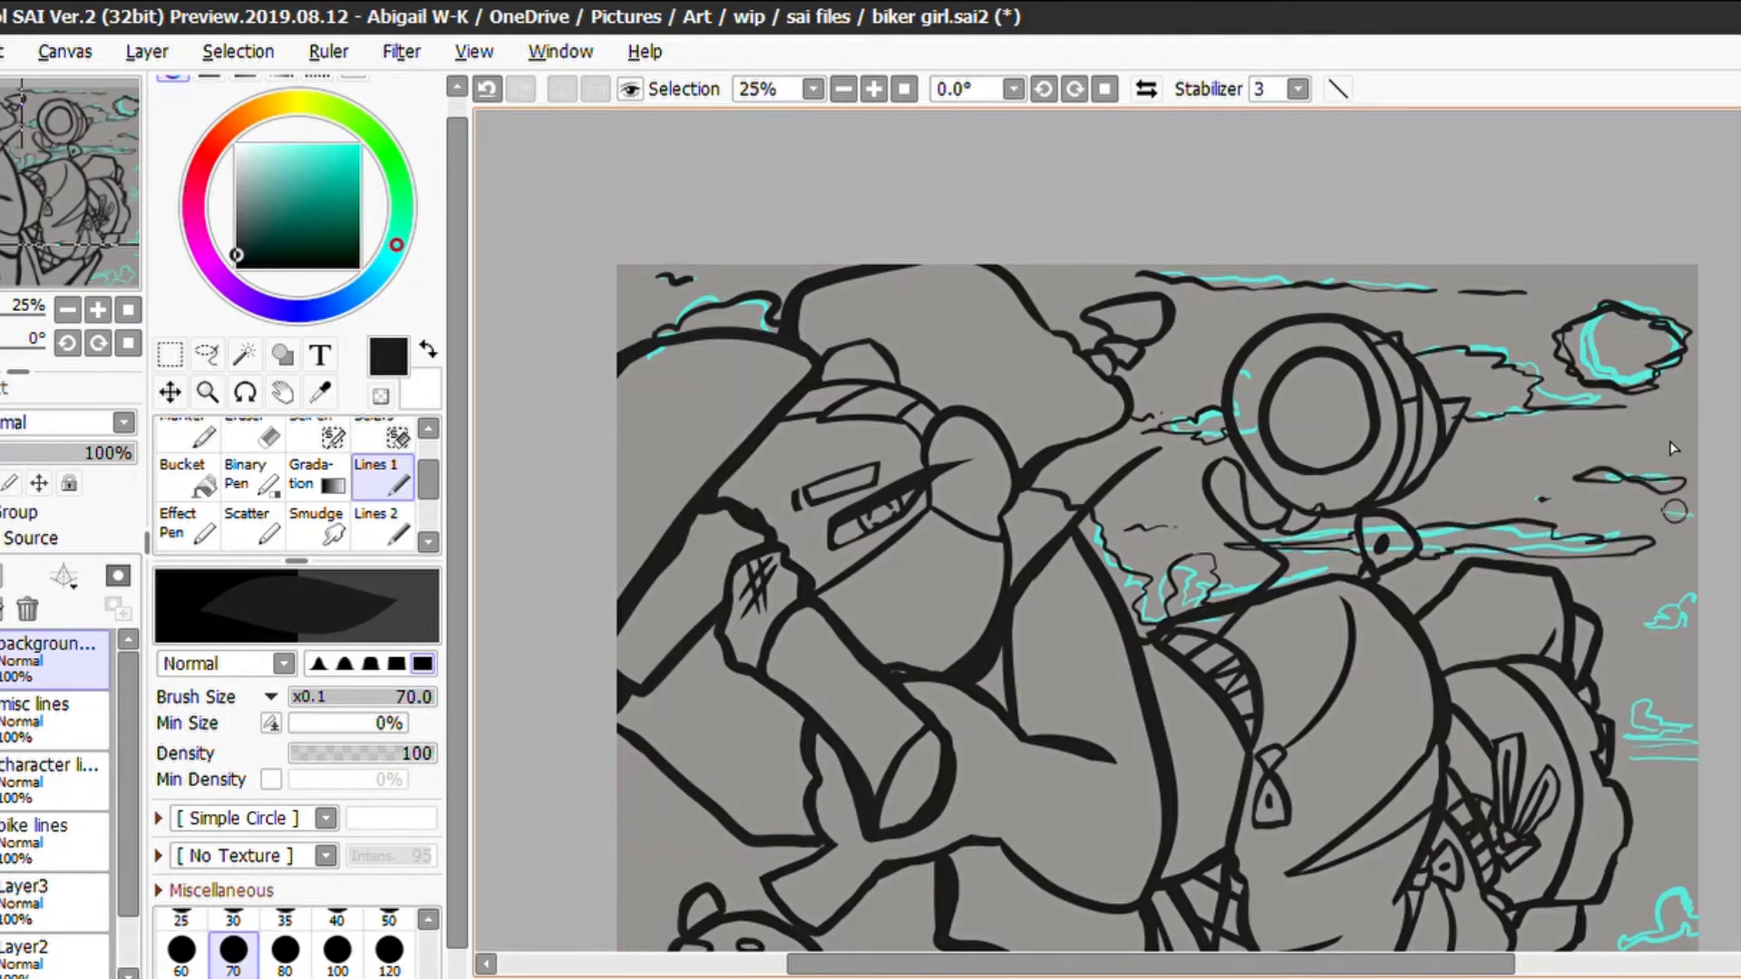
{"action": "scroll", "coordinate": [1655, 573], "scroll_direction": "down", "scroll_amount": 3}
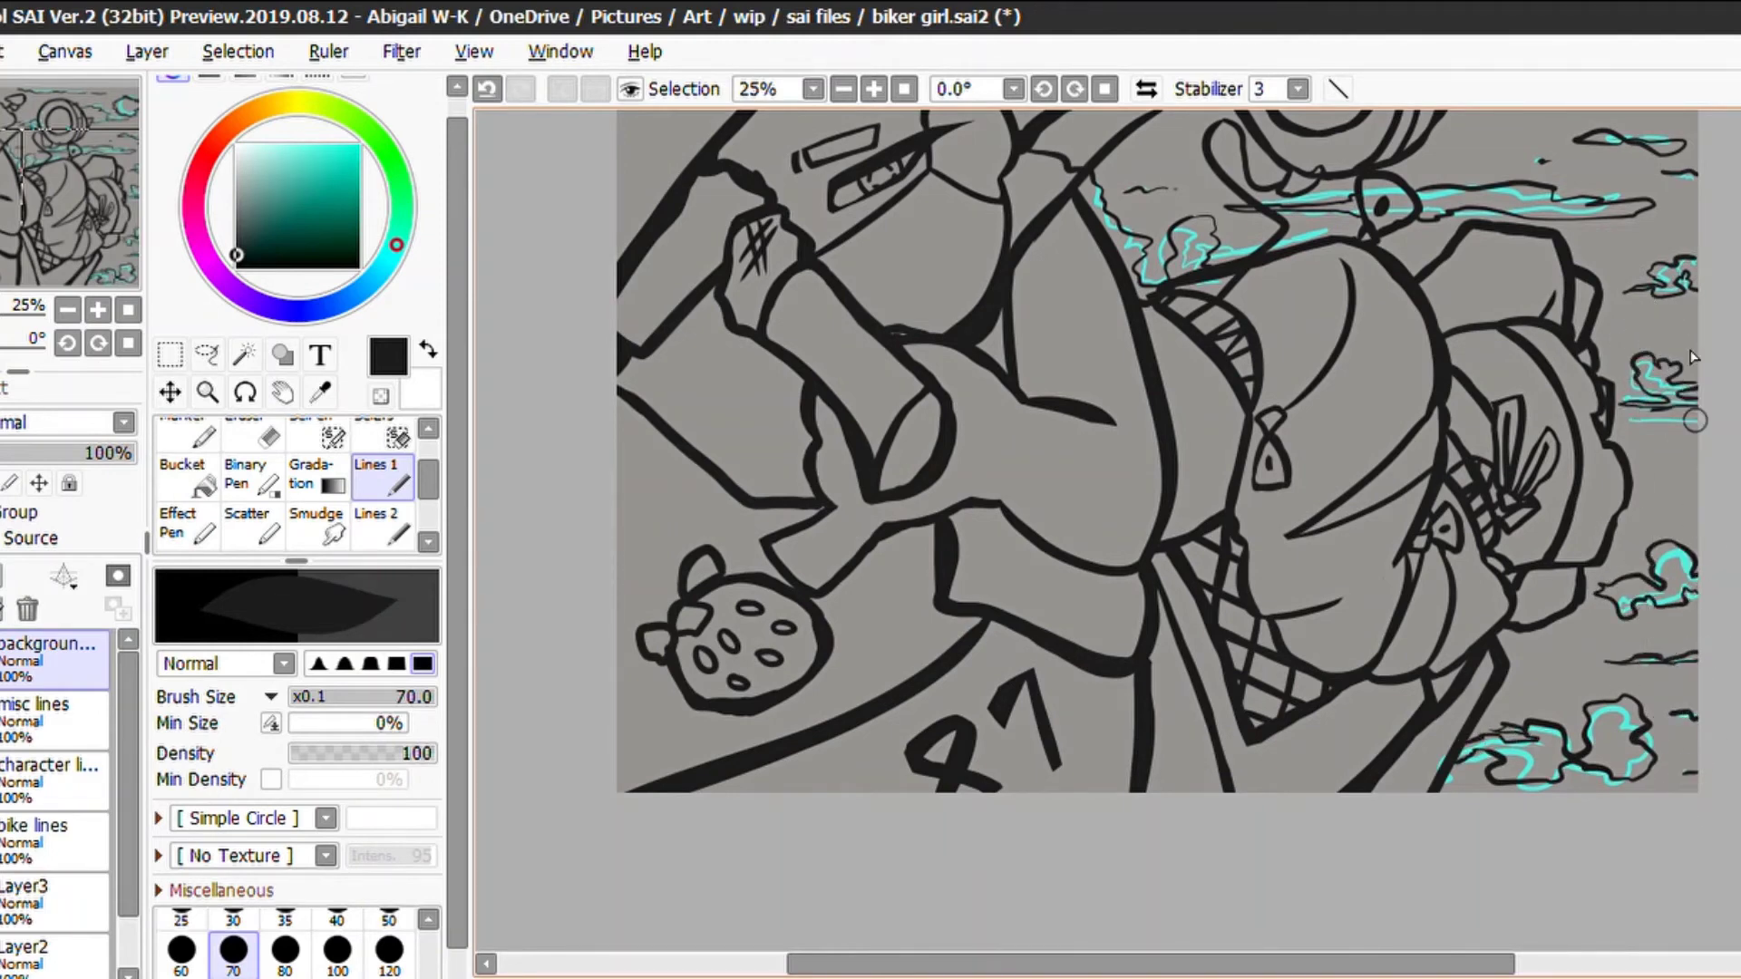
{"action": "scroll", "coordinate": [1692, 356], "scroll_direction": "down", "scroll_amount": 4}
{"action": "scroll", "coordinate": [1692, 356], "scroll_direction": "up", "scroll_amount": 1}
{"action": "left_click", "coordinate": [28, 610]}
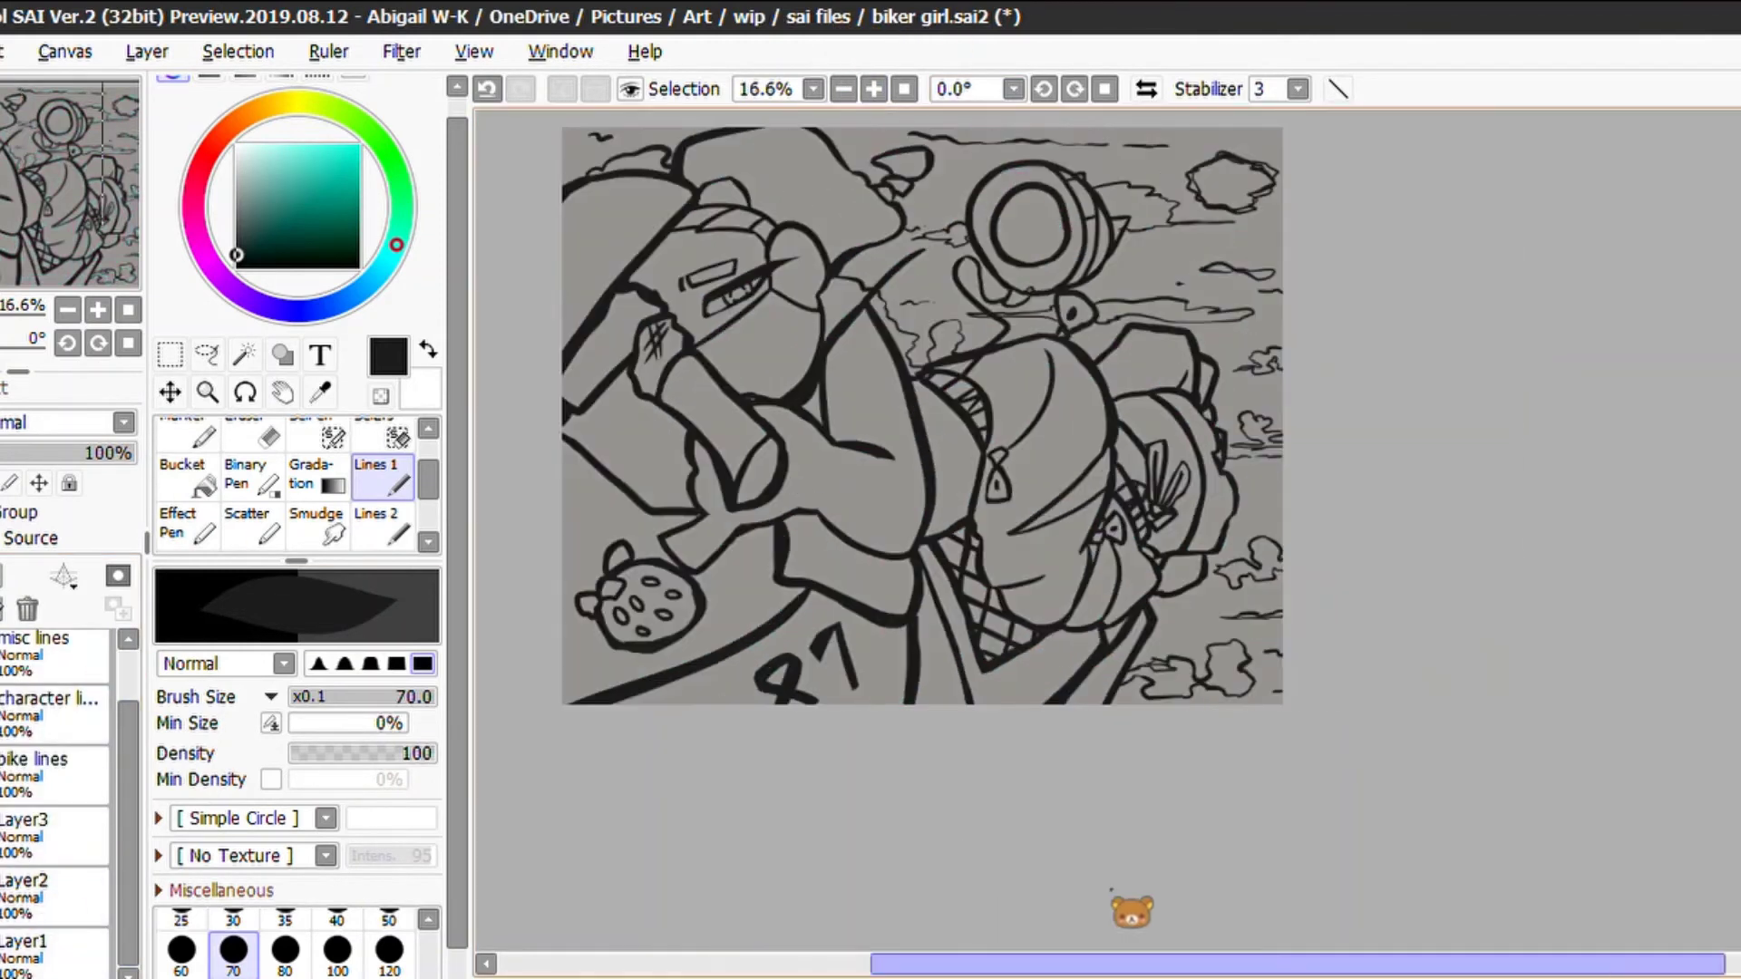
Sign the artist's initials in small letters just above the rider's back
{"action": "scroll", "coordinate": [1148, 602], "scroll_direction": "up", "scroll_amount": 1}
{"action": "left_click_drag", "start_coordinate": [843, 235], "coordinate": [897, 247]}
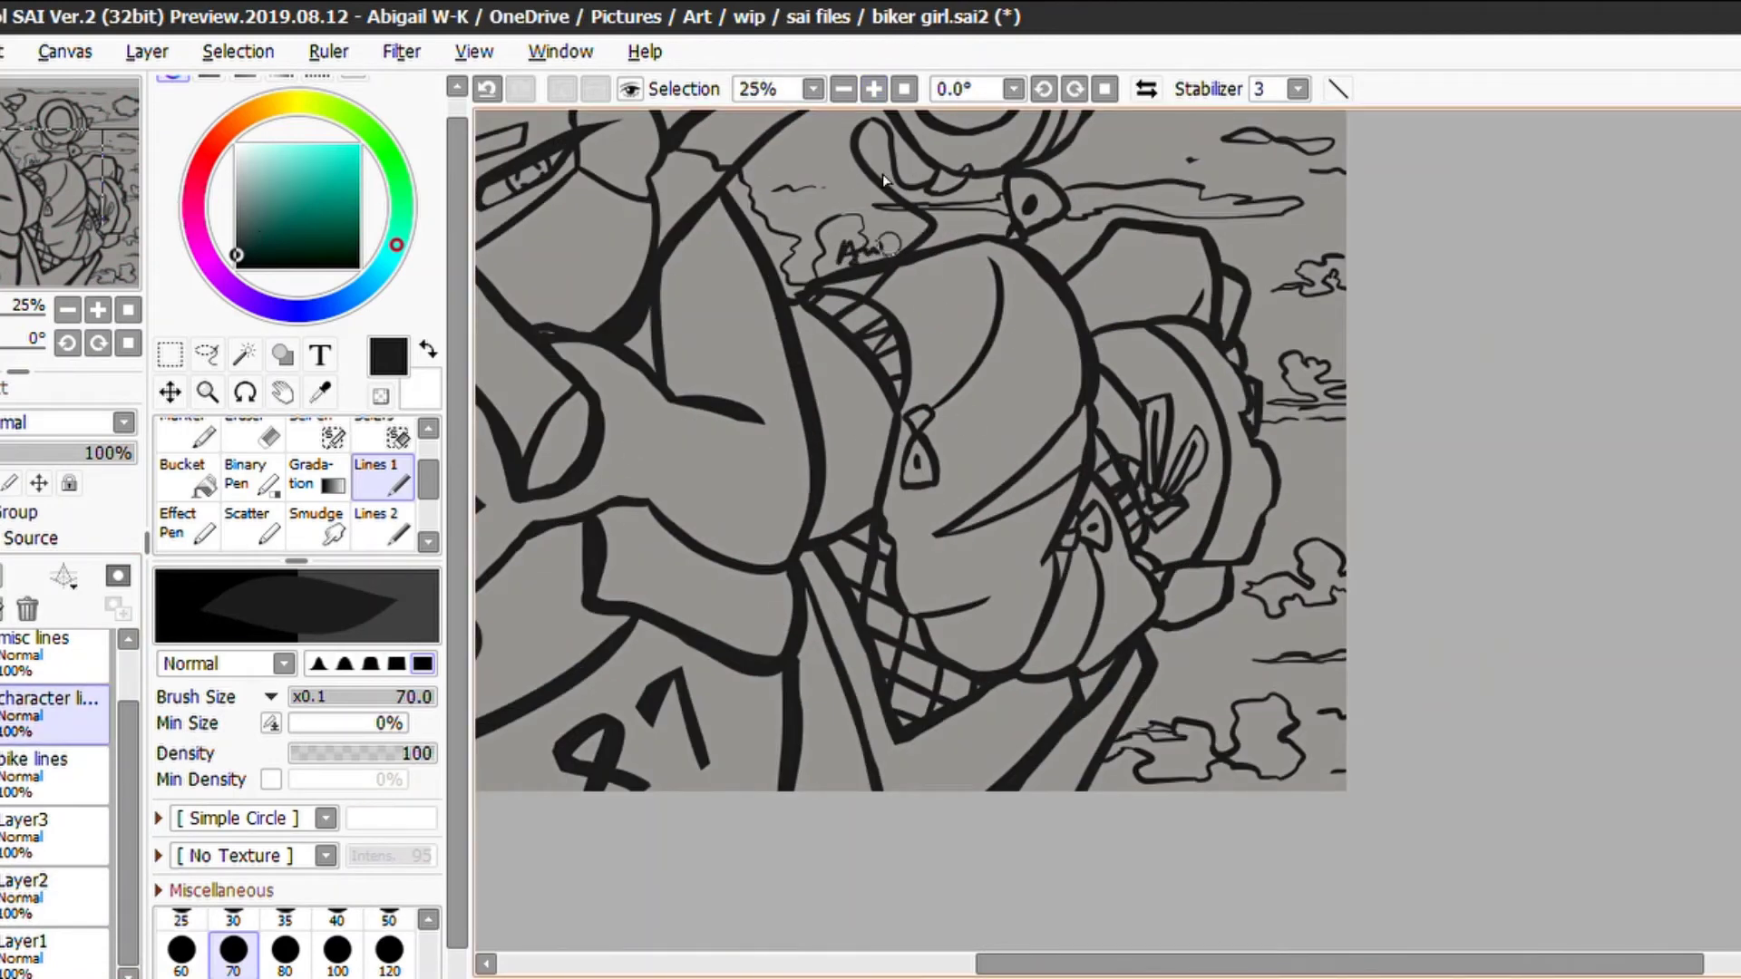
Add a character color layer and further empty layers beneath the bike lines layer
{"action": "key", "text": "Return"}
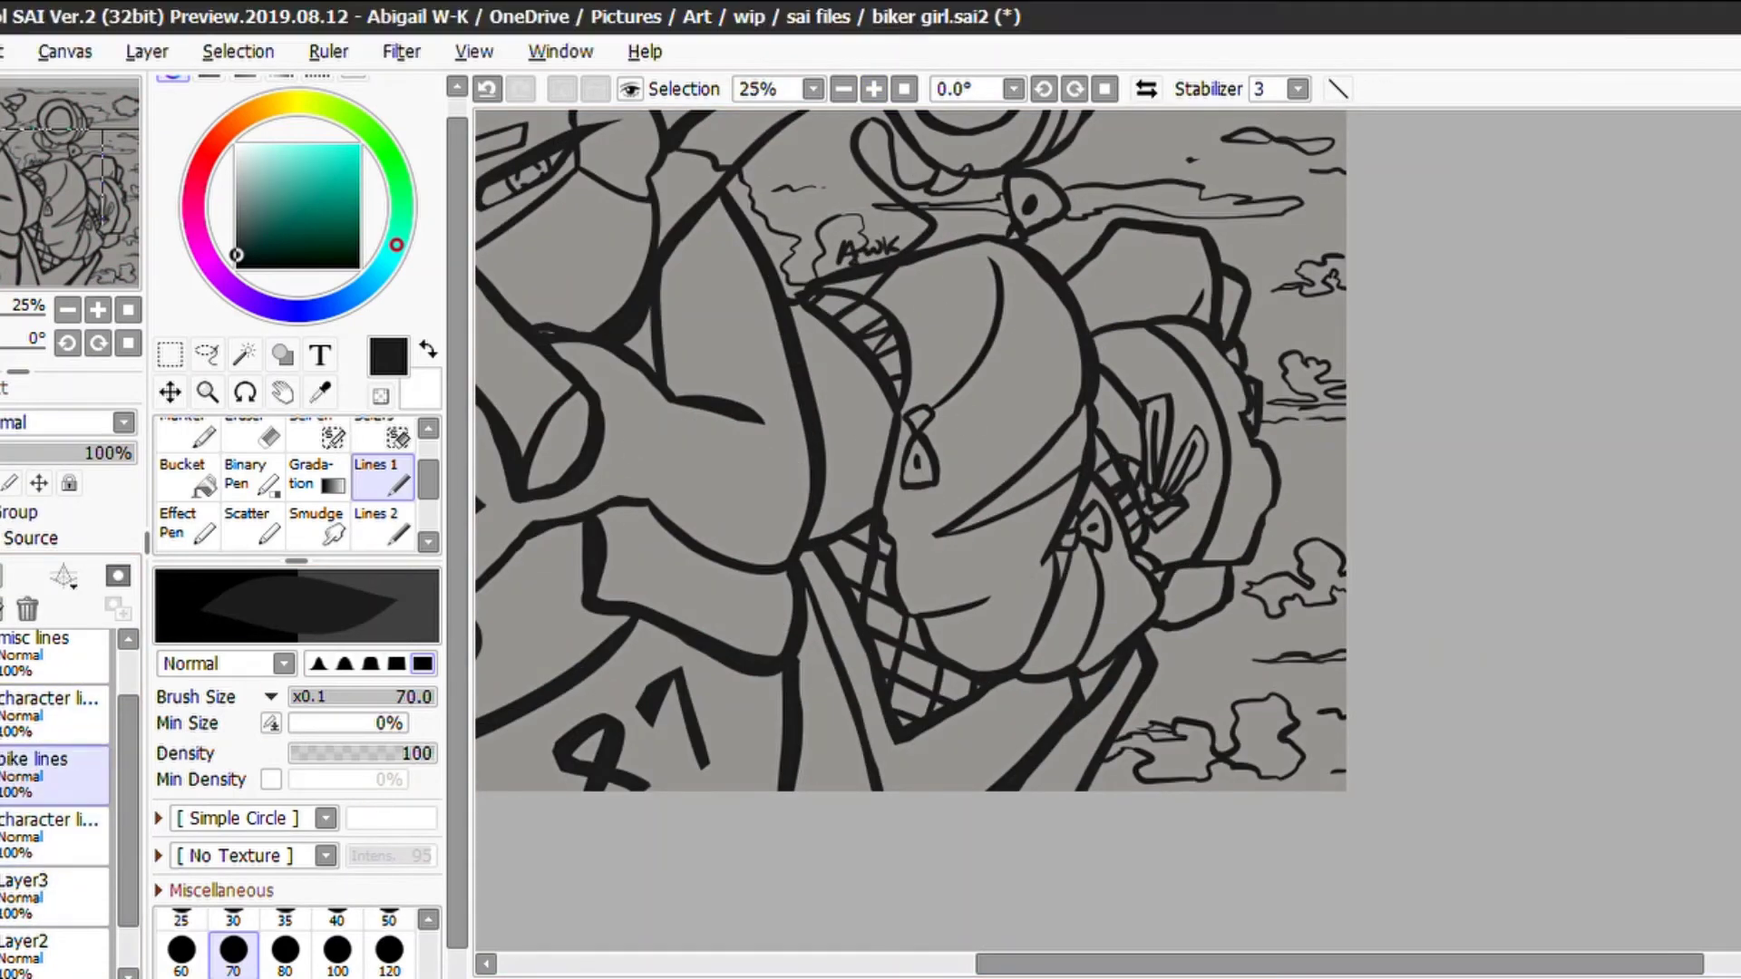
{"action": "scroll", "coordinate": [1003, 478], "scroll_direction": "down", "scroll_amount": 1}
{"action": "key", "text": "ctrl+shift+n"}
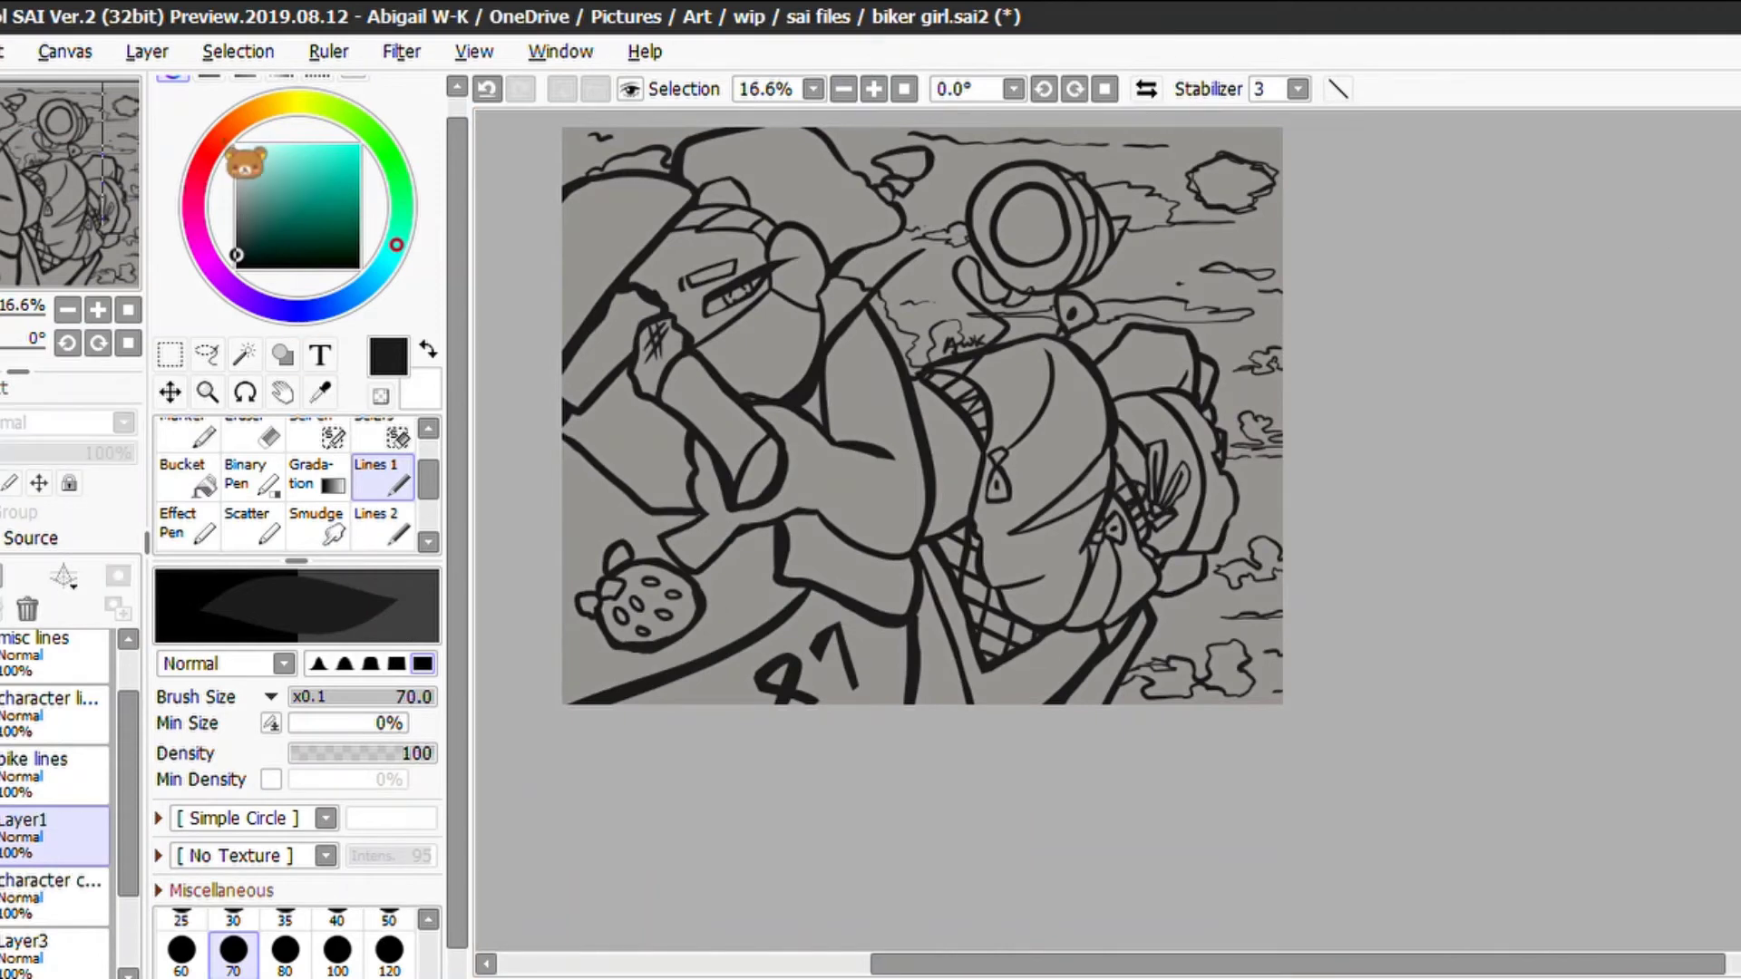
{"action": "scroll", "coordinate": [1127, 924], "scroll_direction": "up", "scroll_amount": 1}
{"action": "left_click_drag", "start_coordinate": [1127, 963], "coordinate": [1019, 963]}
{"action": "scroll", "coordinate": [997, 544], "scroll_direction": "up", "scroll_amount": 1}
{"action": "scroll", "coordinate": [54, 771], "scroll_direction": "down", "scroll_amount": 1}
Sample the medium blue palette swatch and flood the background color layer with it
{"action": "left_click", "coordinate": [46, 907]}
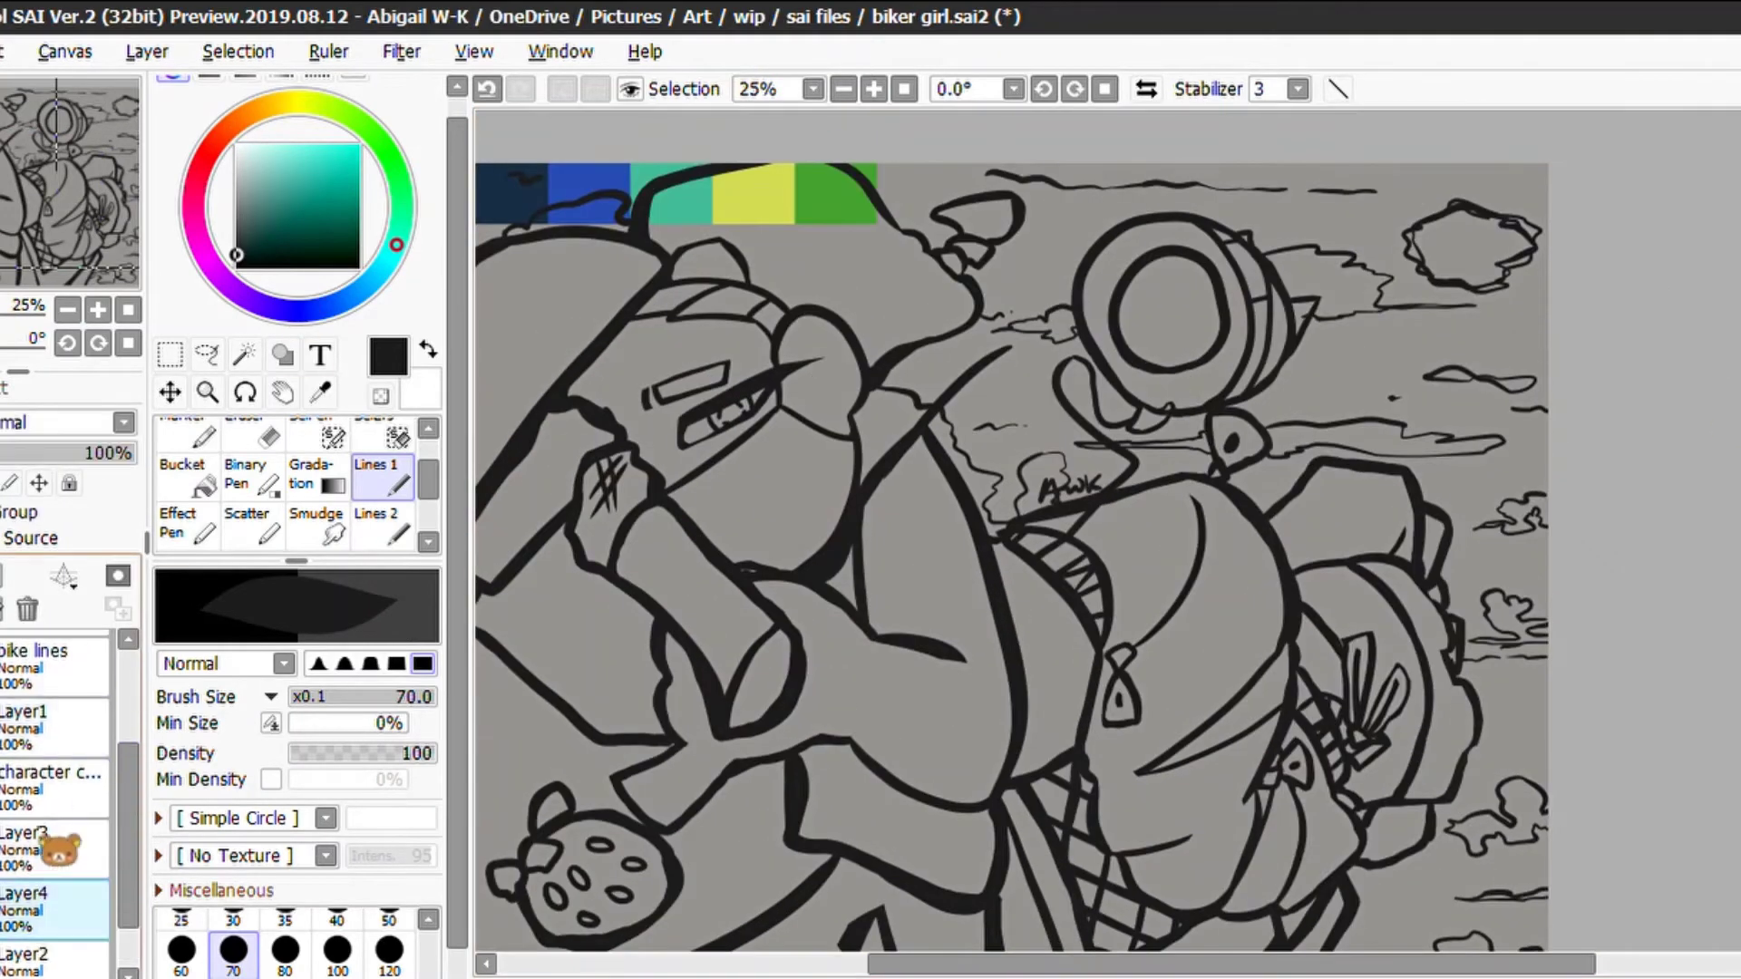
{"action": "key", "text": "alt"}
{"action": "left_click", "coordinate": [589, 192]}
{"action": "left_click", "coordinate": [186, 472]}
{"action": "left_click", "coordinate": [906, 544]}
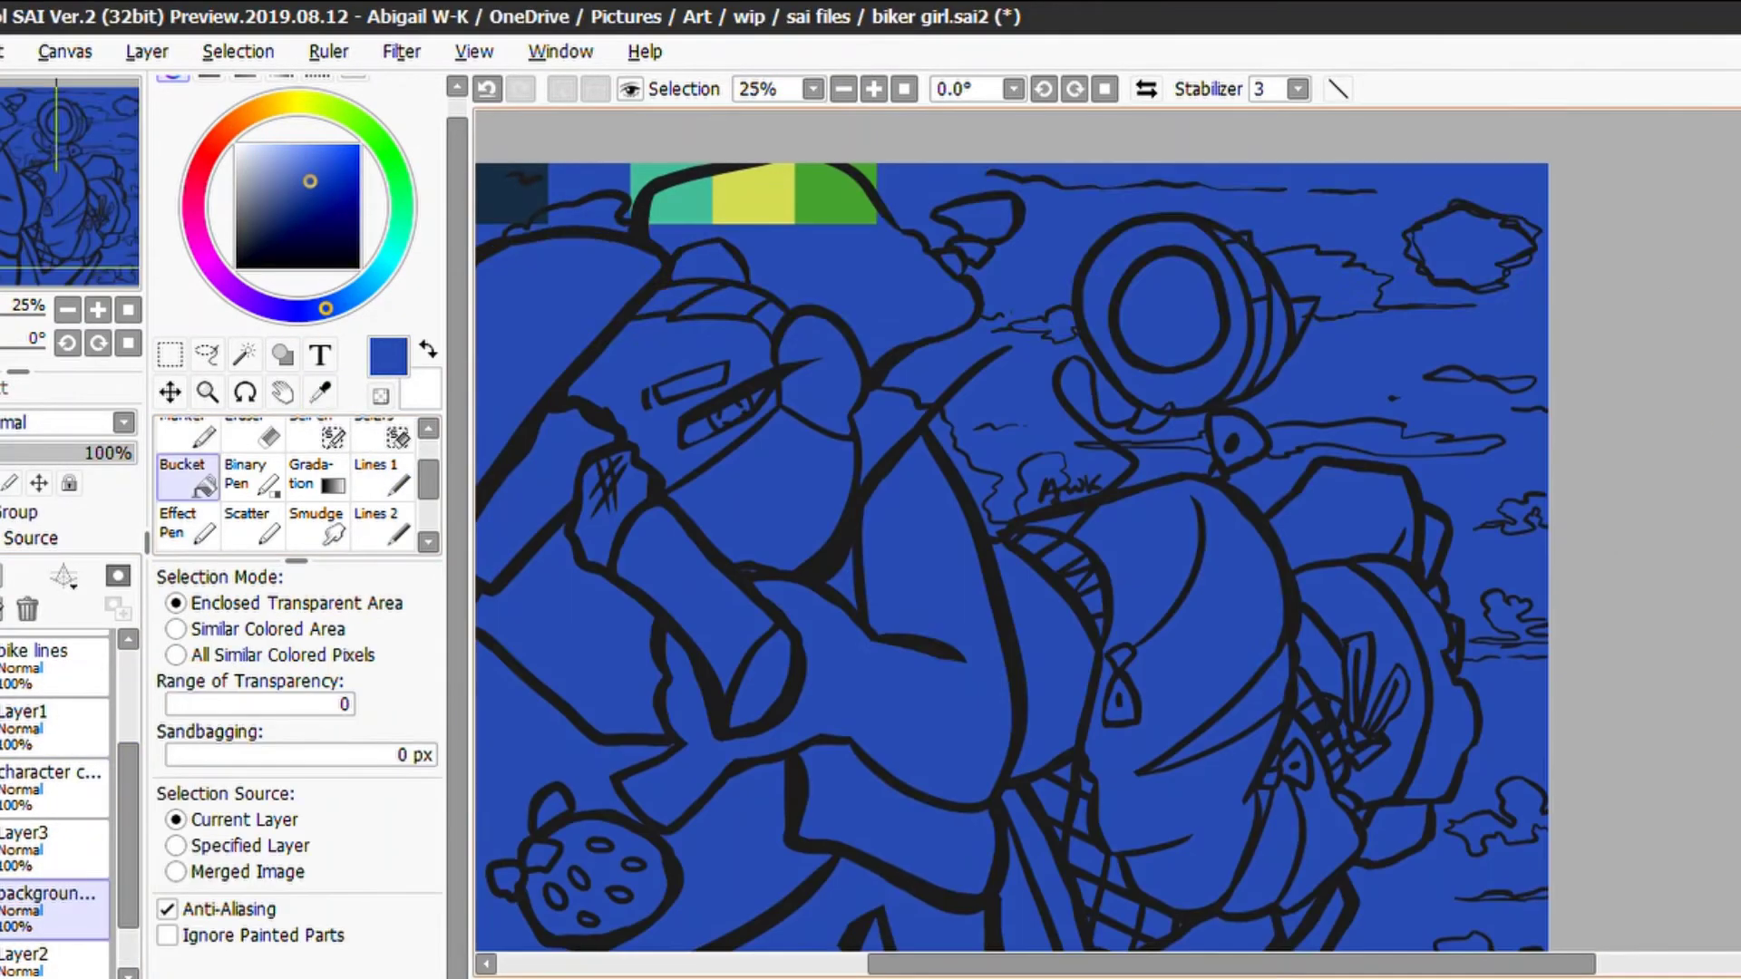
{"action": "key", "text": "ctrl+z"}
On the character color layer, trace teal along the inside edges of the rider's back and the upper edge of the leg
{"action": "left_click", "coordinate": [54, 780]}
{"action": "left_click", "coordinate": [1651, 494]}
{"action": "scroll", "coordinate": [1651, 493], "scroll_direction": "down", "scroll_amount": 1}
{"action": "left_click", "coordinate": [381, 476]}
{"action": "scroll", "coordinate": [931, 345], "scroll_direction": "up", "scroll_amount": 1}
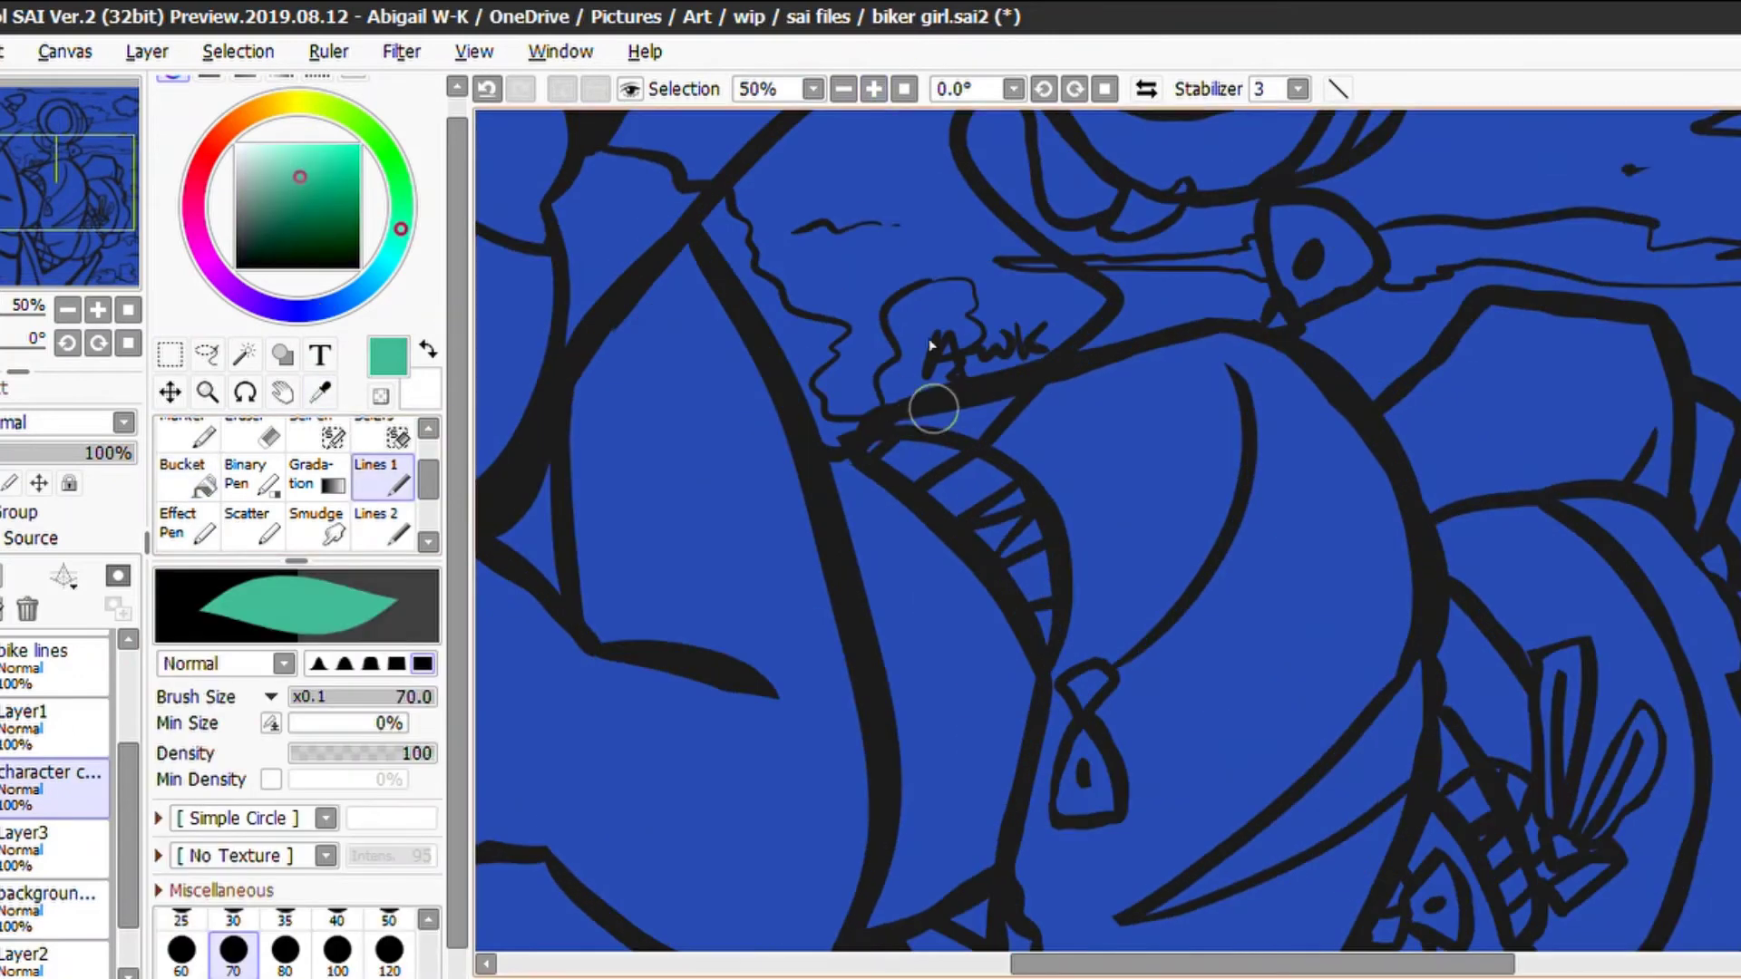
{"action": "left_click_drag", "start_coordinate": [998, 412], "coordinate": [1279, 331]}
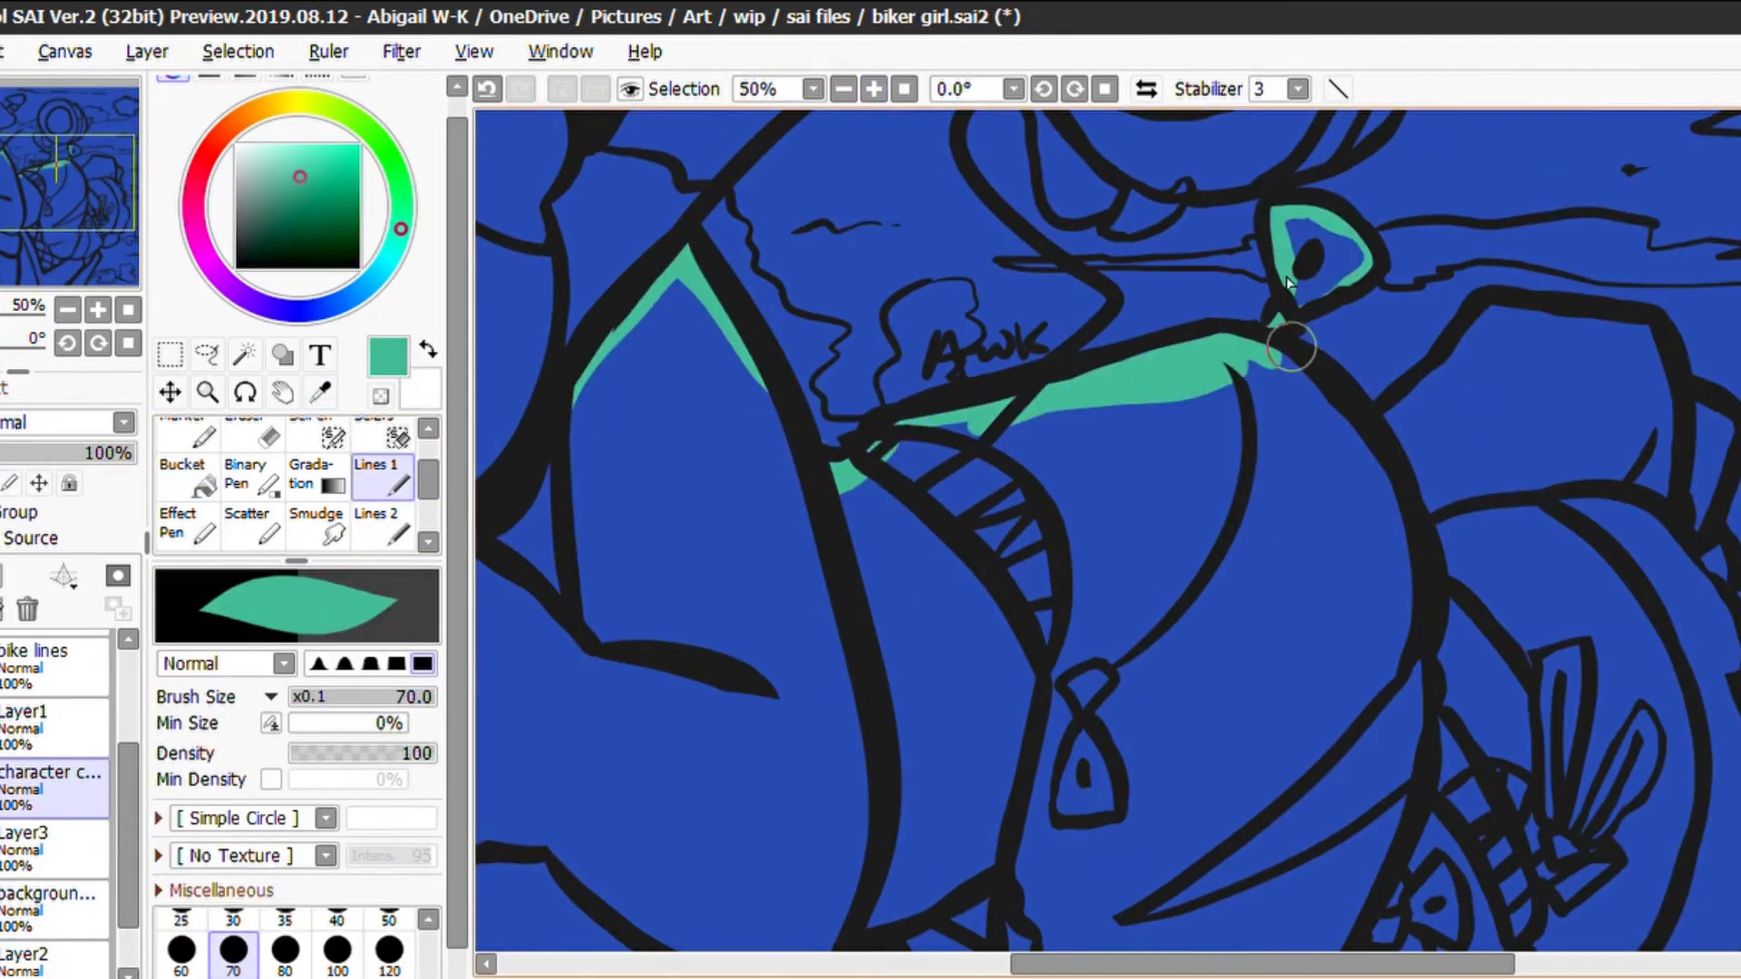
{"action": "mouse_move", "coordinate": [1682, 504]}
{"action": "left_mouse_down"}
{"action": "mouse_move", "coordinate": [1410, 562]}
{"action": "mouse_move", "coordinate": [1469, 336]}
{"action": "left_mouse_up"}
{"action": "left_click_drag", "start_coordinate": [1437, 362], "coordinate": [1510, 467]}
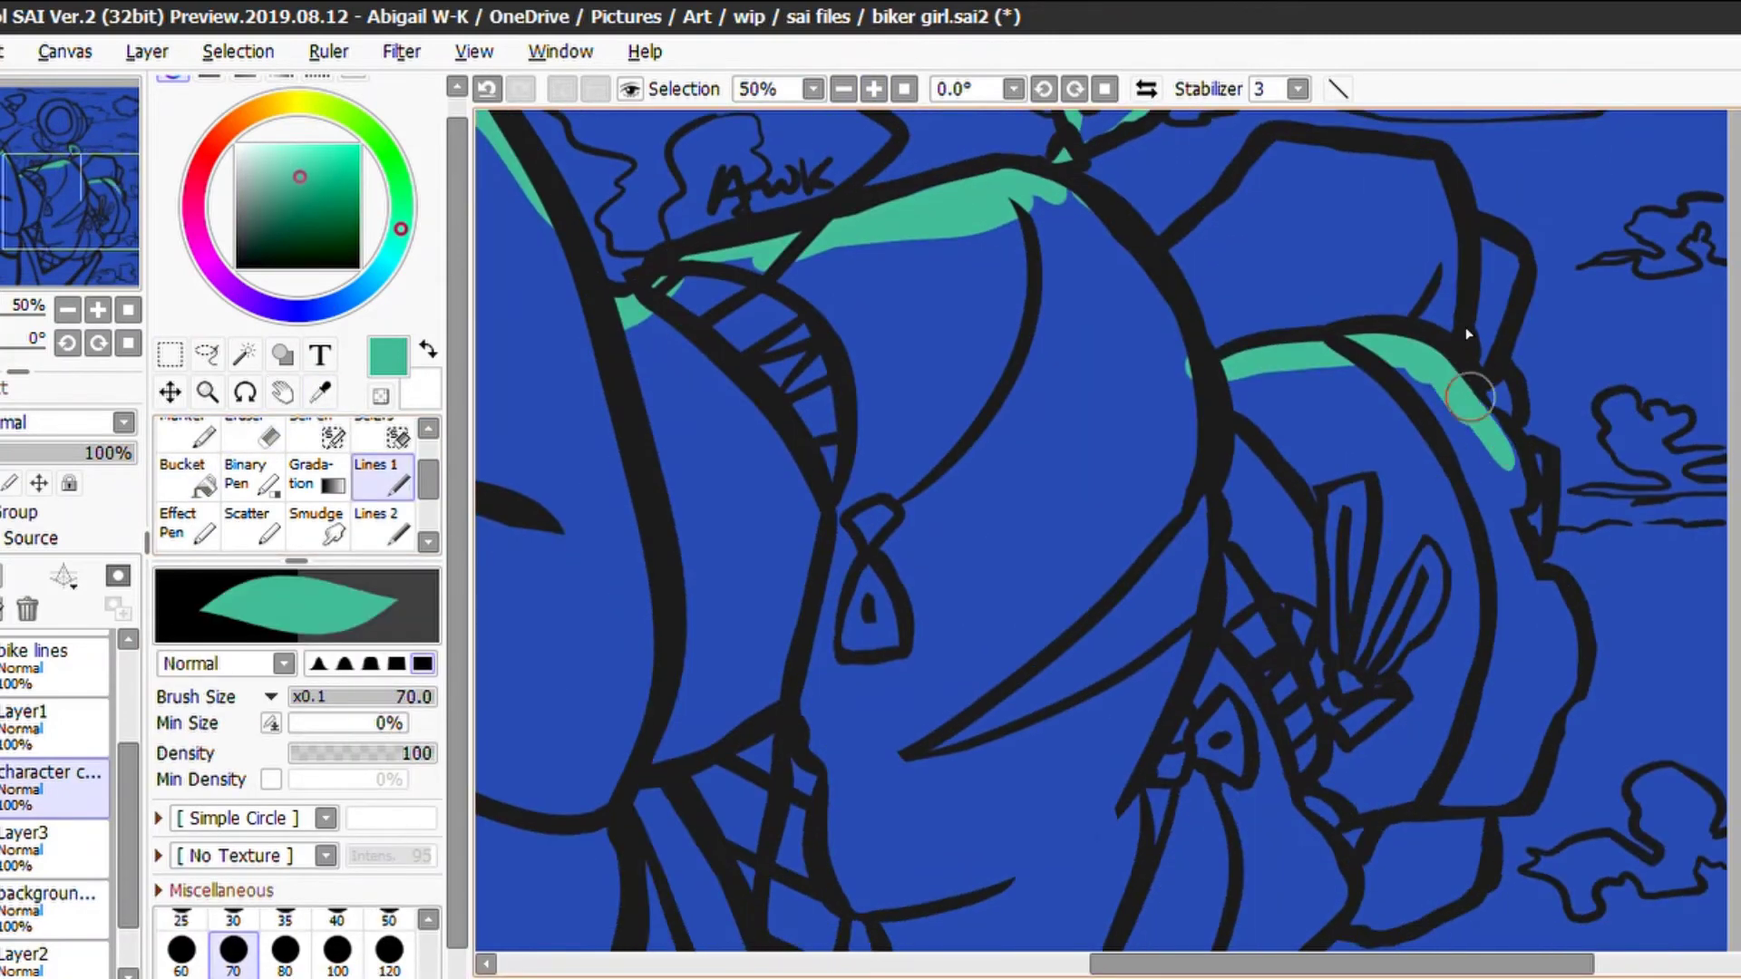
Trace teal inside the lower outlines of the leg, hips, torso and forearm
{"action": "left_click_drag", "start_coordinate": [1312, 766], "coordinate": [1370, 581]}
{"action": "left_click_drag", "start_coordinate": [803, 424], "coordinate": [827, 580]}
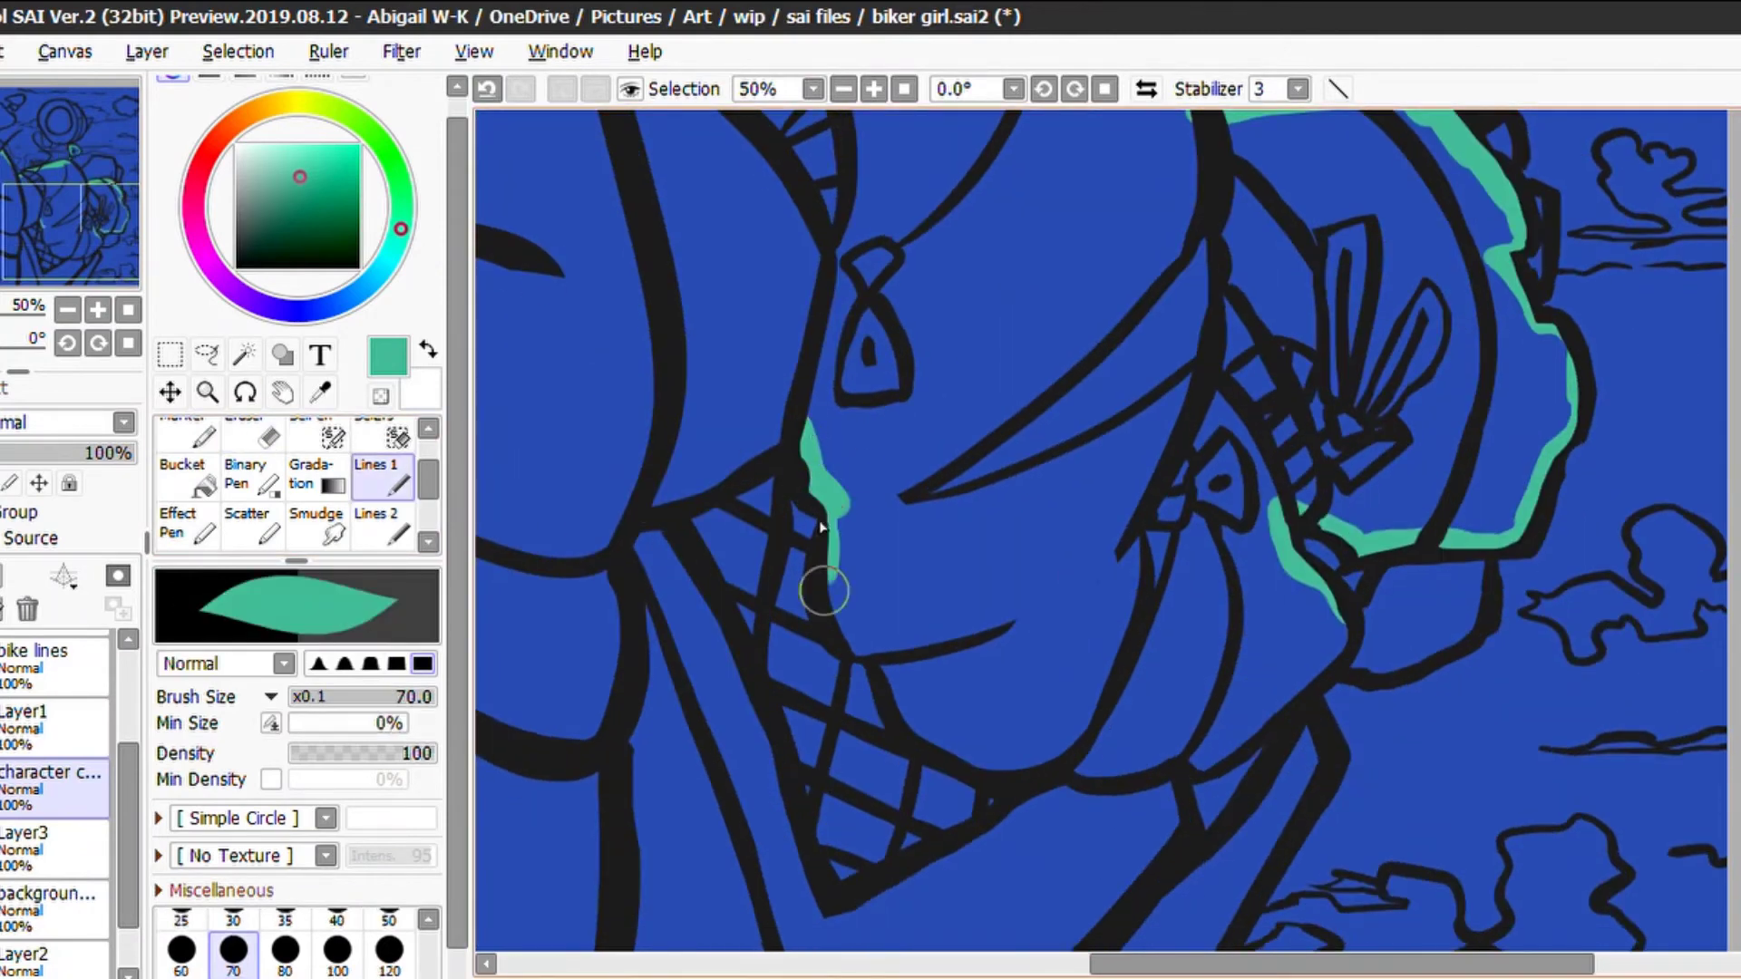
{"action": "scroll", "coordinate": [884, 480], "scroll_direction": "left", "scroll_amount": 5}
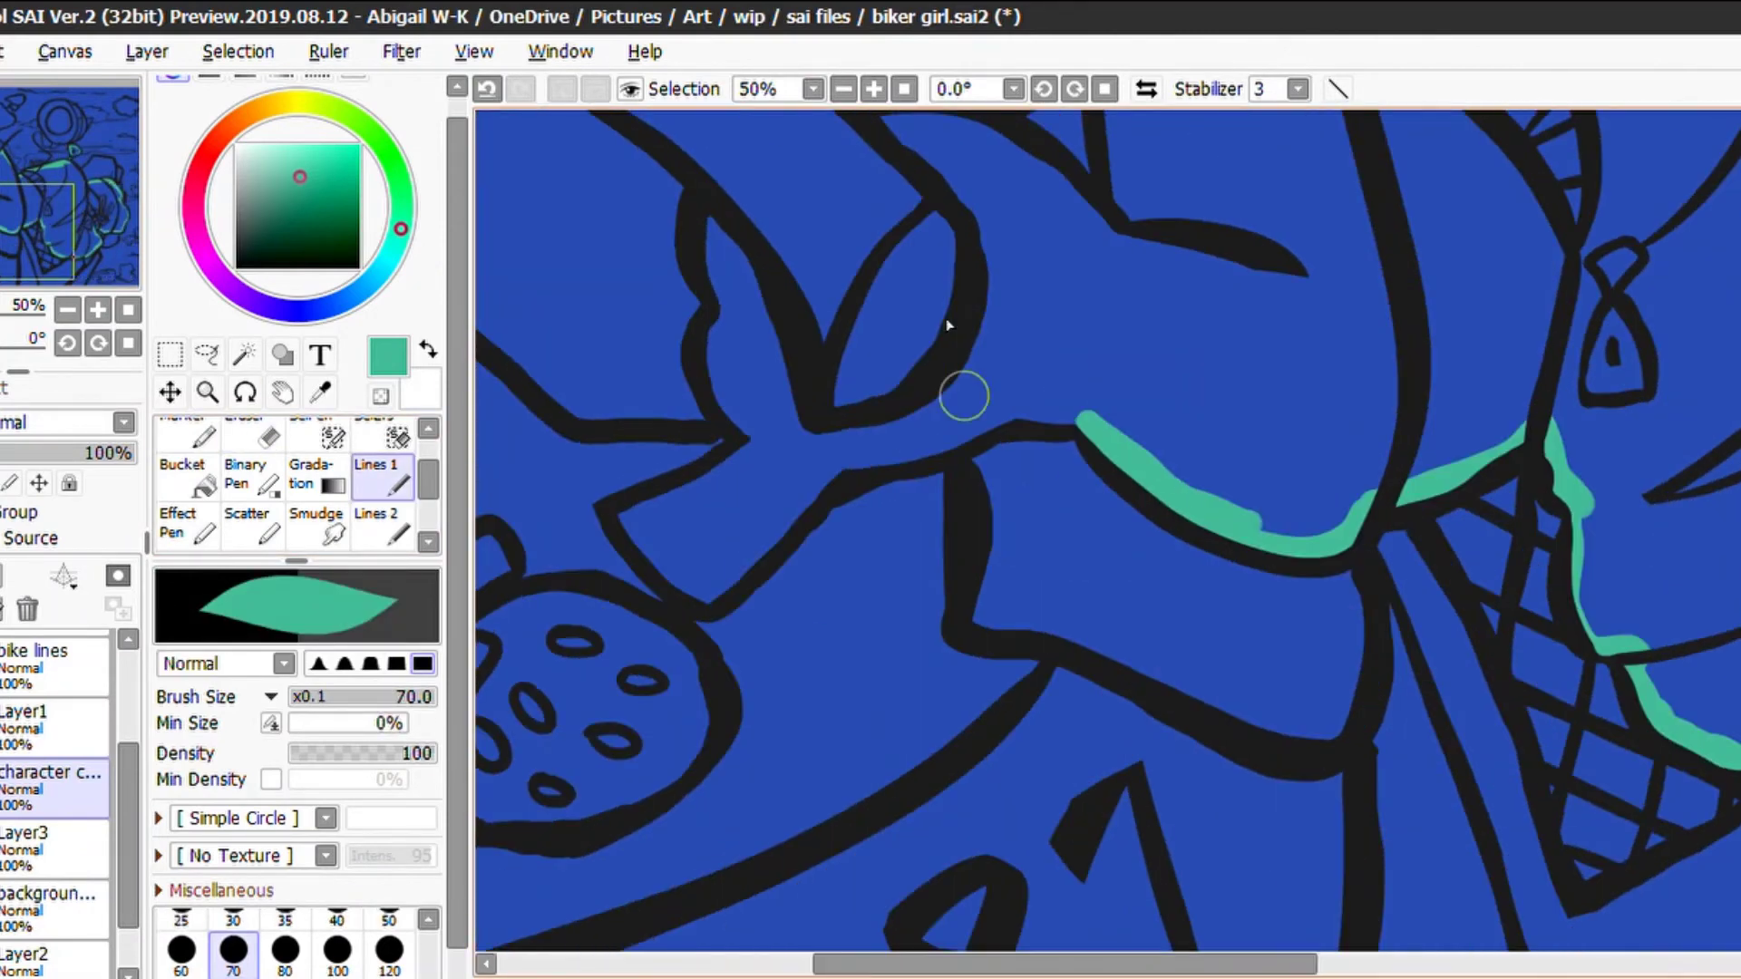
{"action": "left_click_drag", "start_coordinate": [932, 454], "coordinate": [1079, 424]}
Trace teal inside the outlines of the shoulder, face, headband, hair and small hair tuft
{"action": "scroll", "coordinate": [969, 542], "scroll_direction": "up", "scroll_amount": 4}
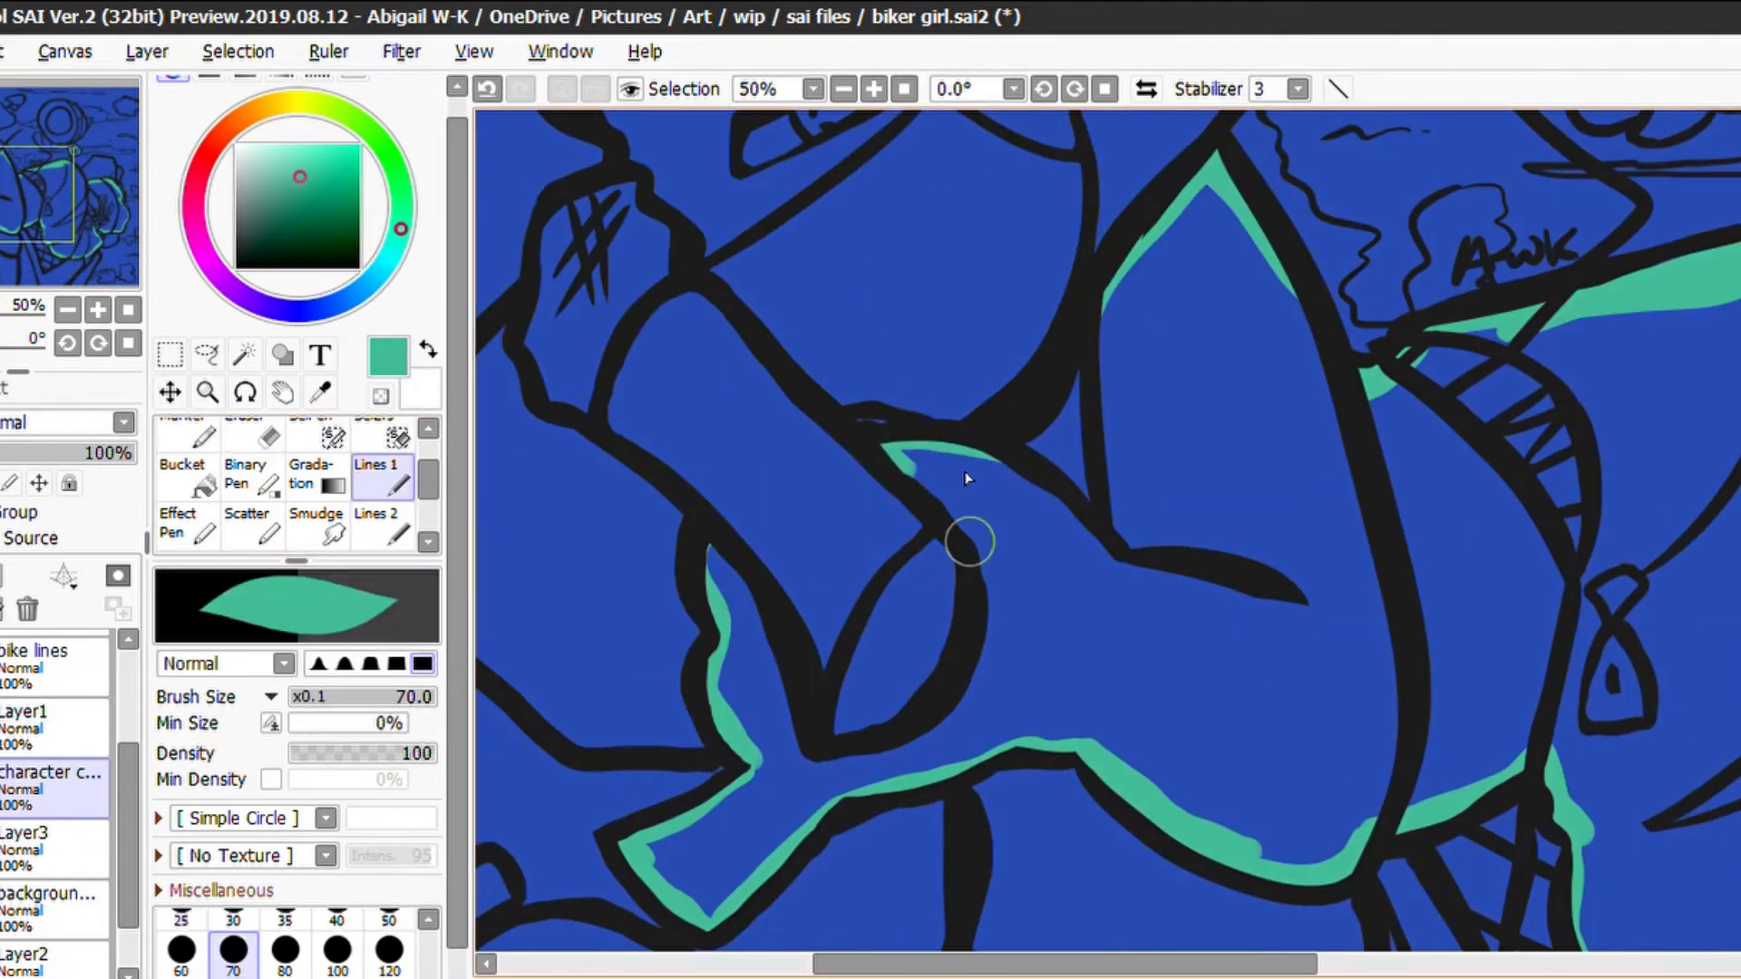
{"action": "scroll", "coordinate": [1111, 408], "scroll_direction": "up", "scroll_amount": 3}
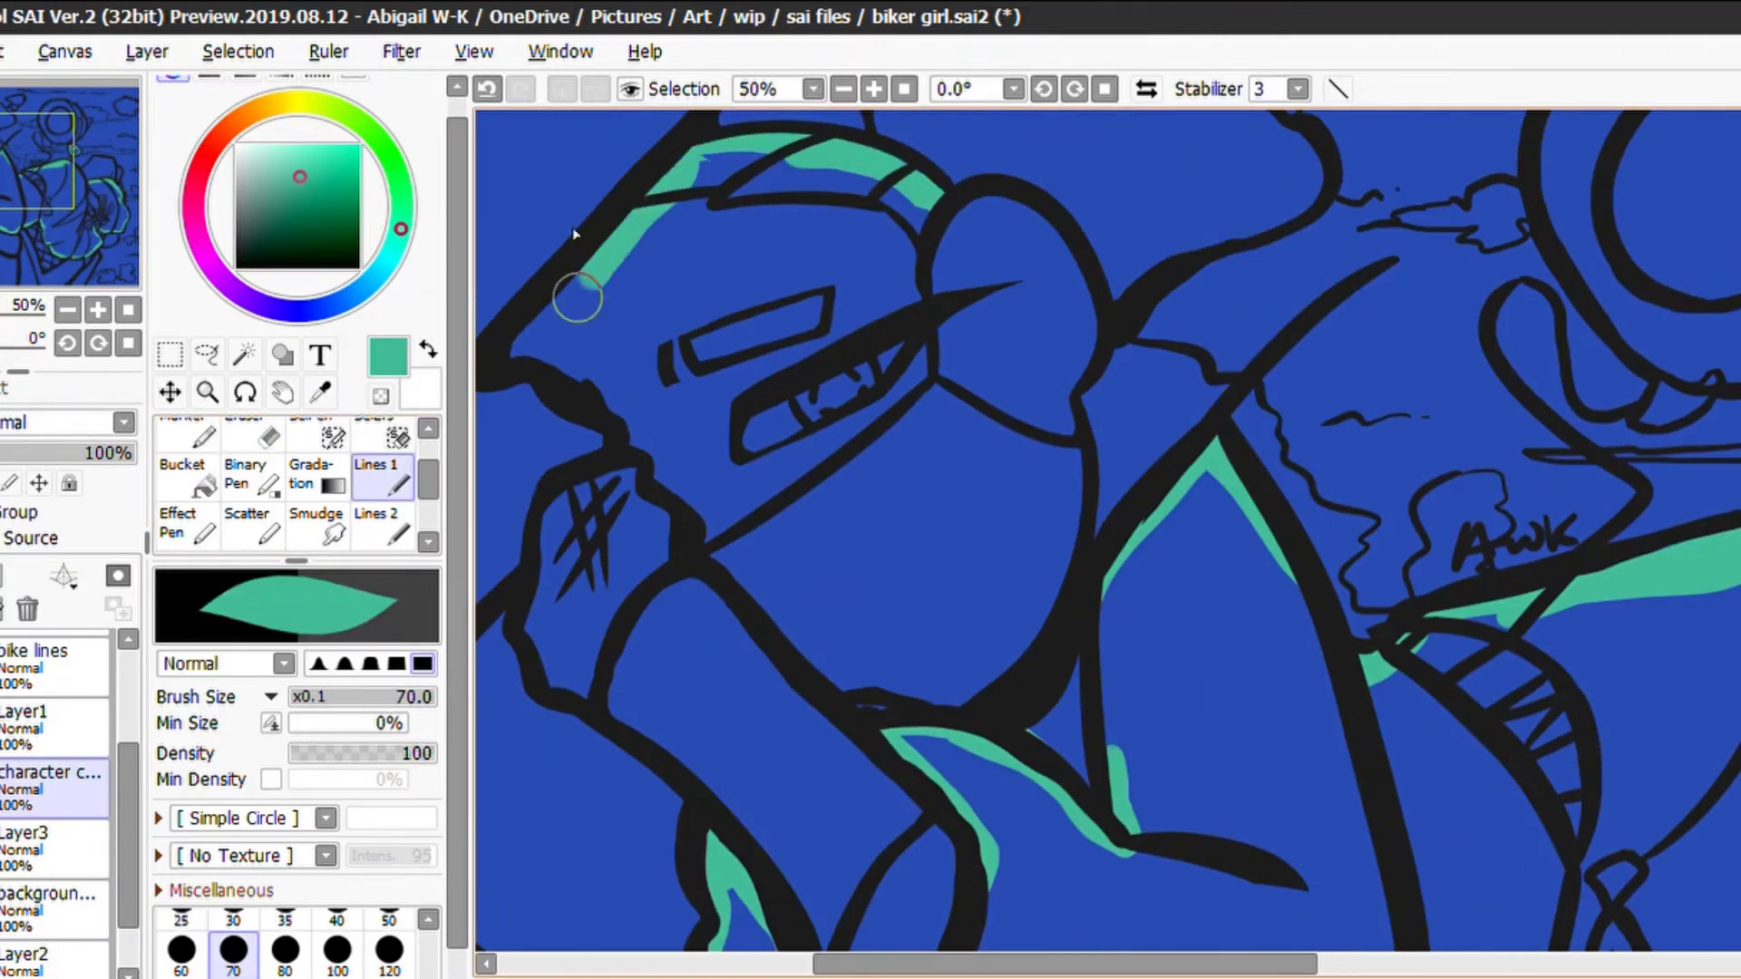
{"action": "scroll", "coordinate": [865, 624], "scroll_direction": "up", "scroll_amount": 2}
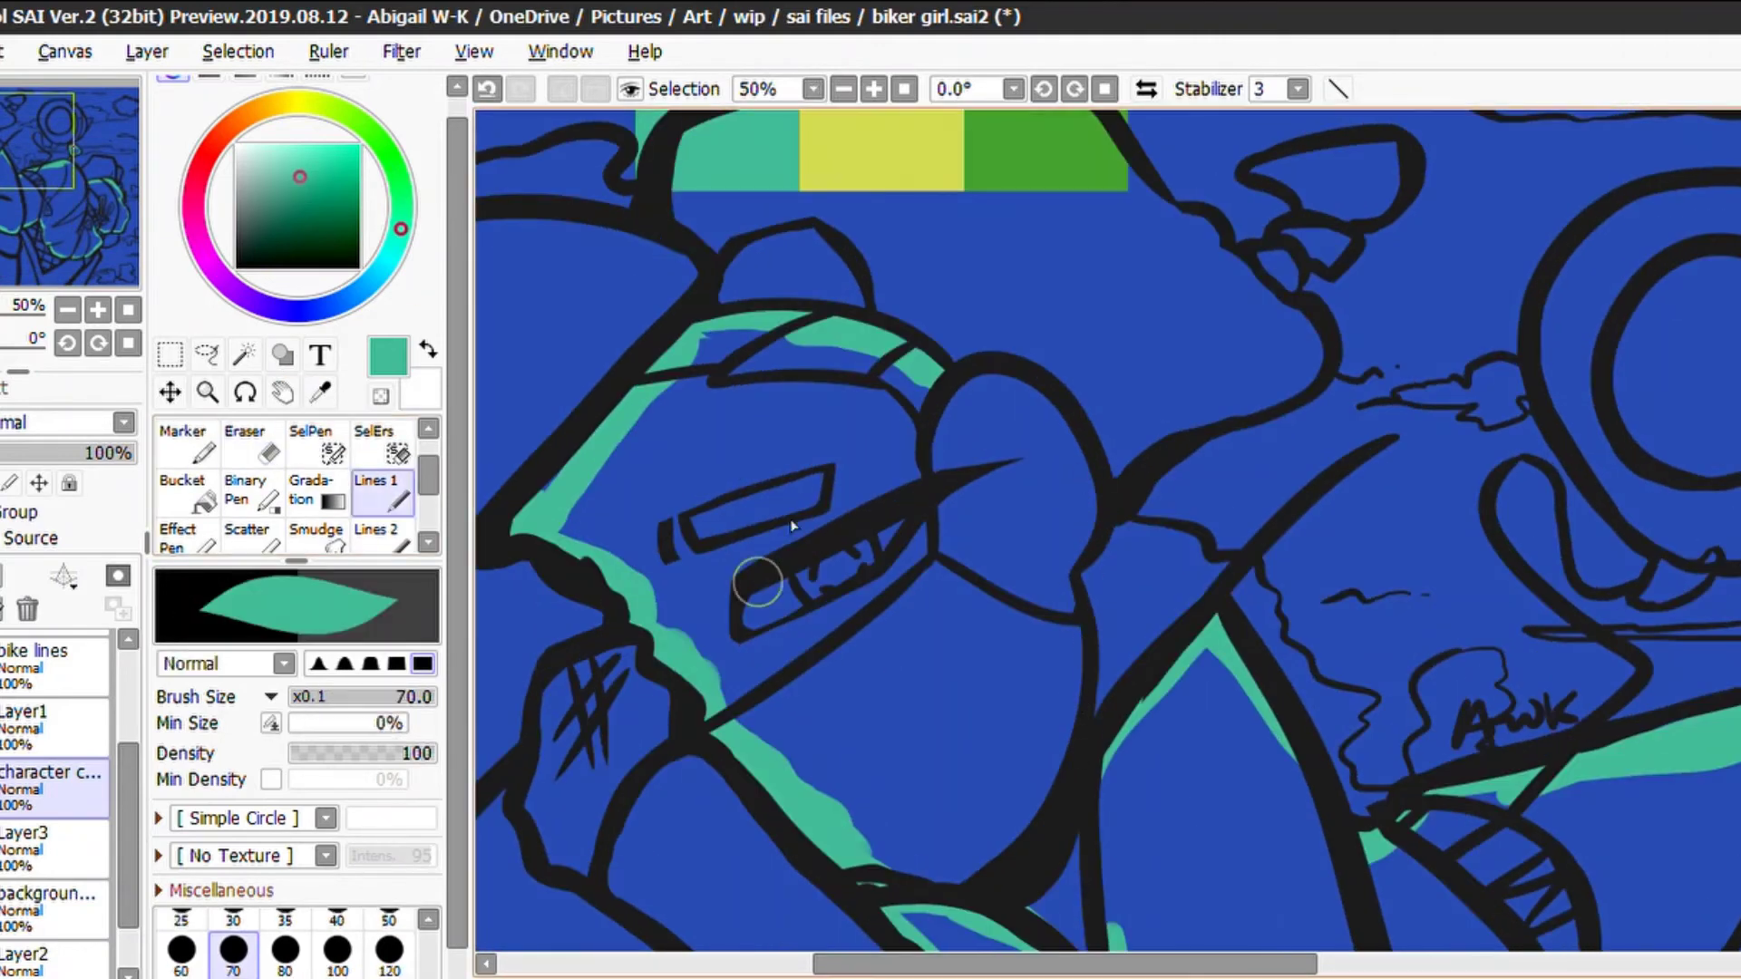
{"action": "left_click_drag", "start_coordinate": [1105, 453], "coordinate": [1070, 757]}
{"action": "scroll", "coordinate": [842, 245], "scroll_direction": "up", "scroll_amount": 3}
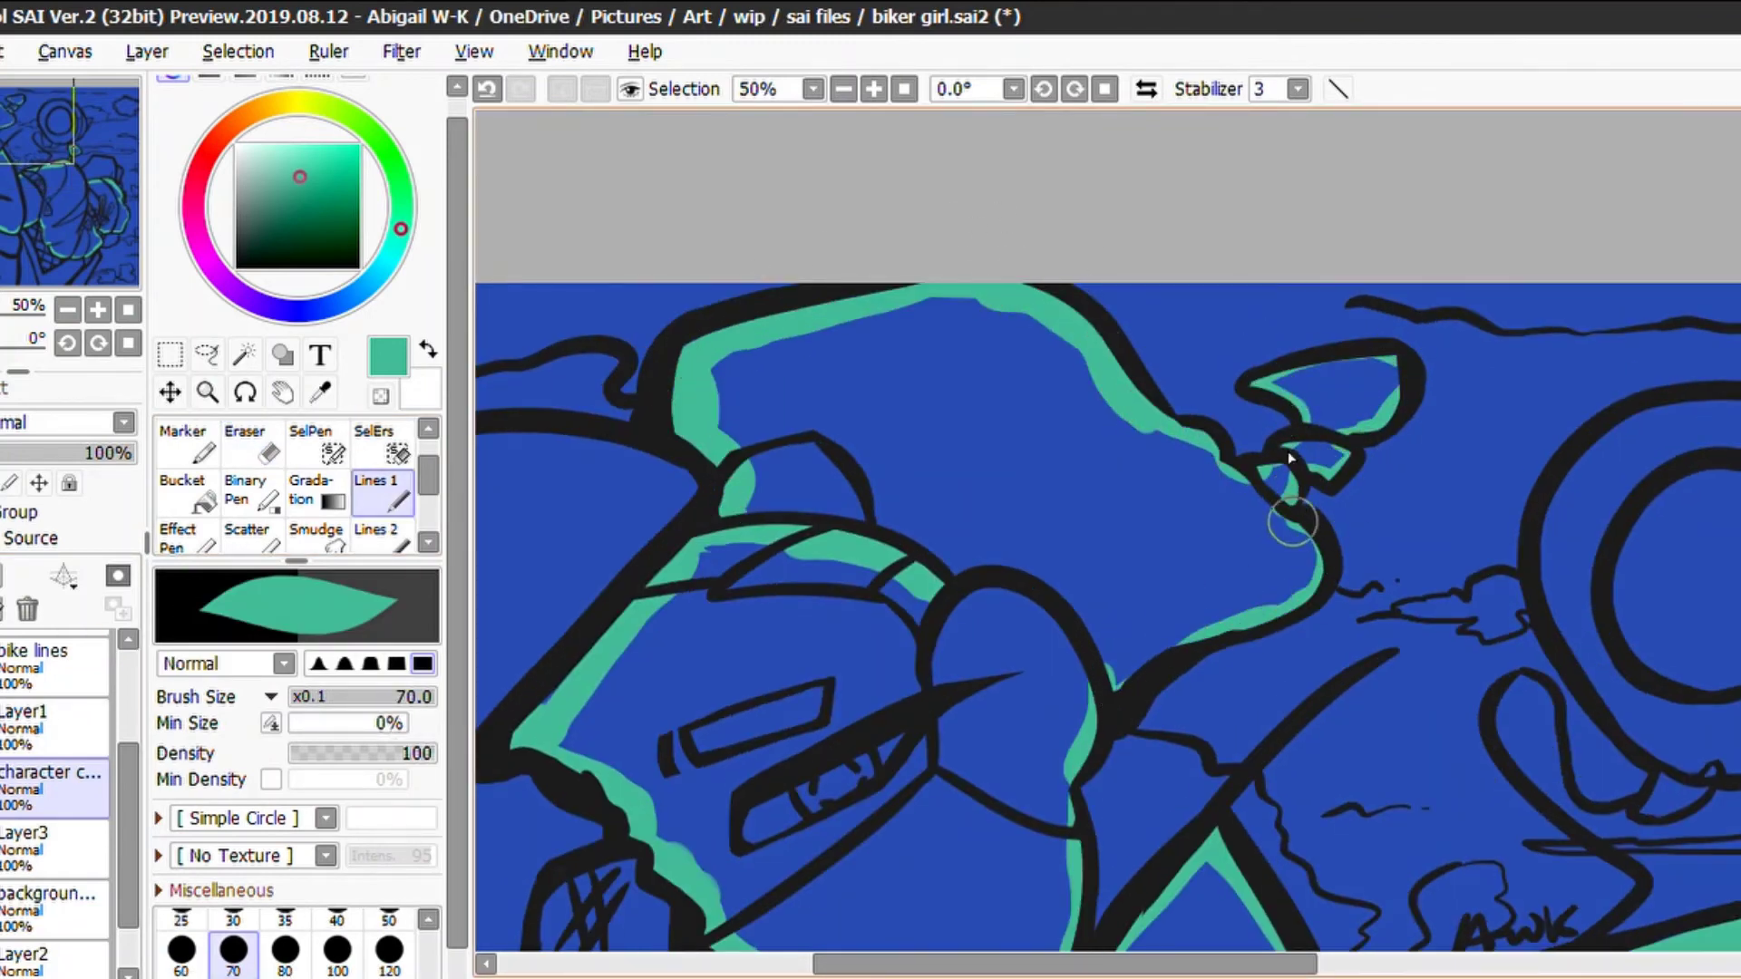
Fill the outlined character areas with teal
{"action": "key", "text": "g"}
{"action": "left_click", "coordinate": [1251, 408]}
{"action": "scroll", "coordinate": [1290, 458], "scroll_direction": "down", "scroll_amount": 2}
{"action": "scroll", "coordinate": [1290, 458], "scroll_direction": "up", "scroll_amount": 1}
Add a second character color layer above the first and sample the dark navy palette swatch
{"action": "key", "text": "alt"}
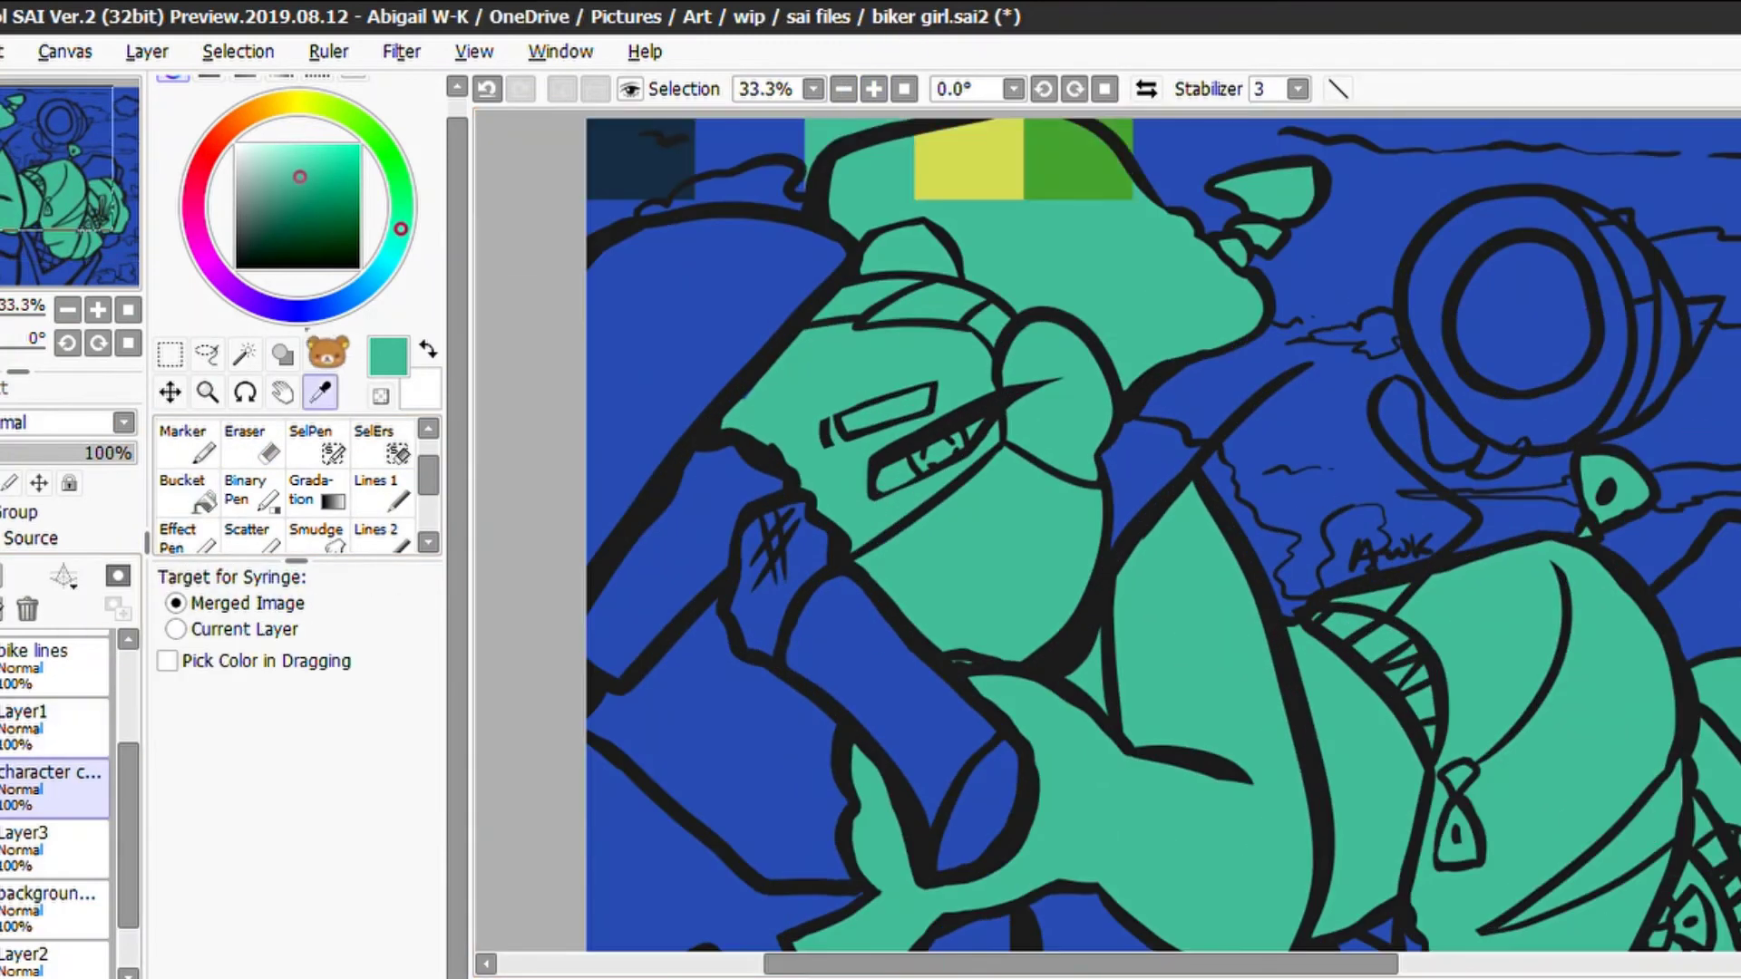
{"action": "key", "text": "ctrl+shift+n"}
{"action": "left_click", "coordinate": [1290, 458], "text": "alt"}
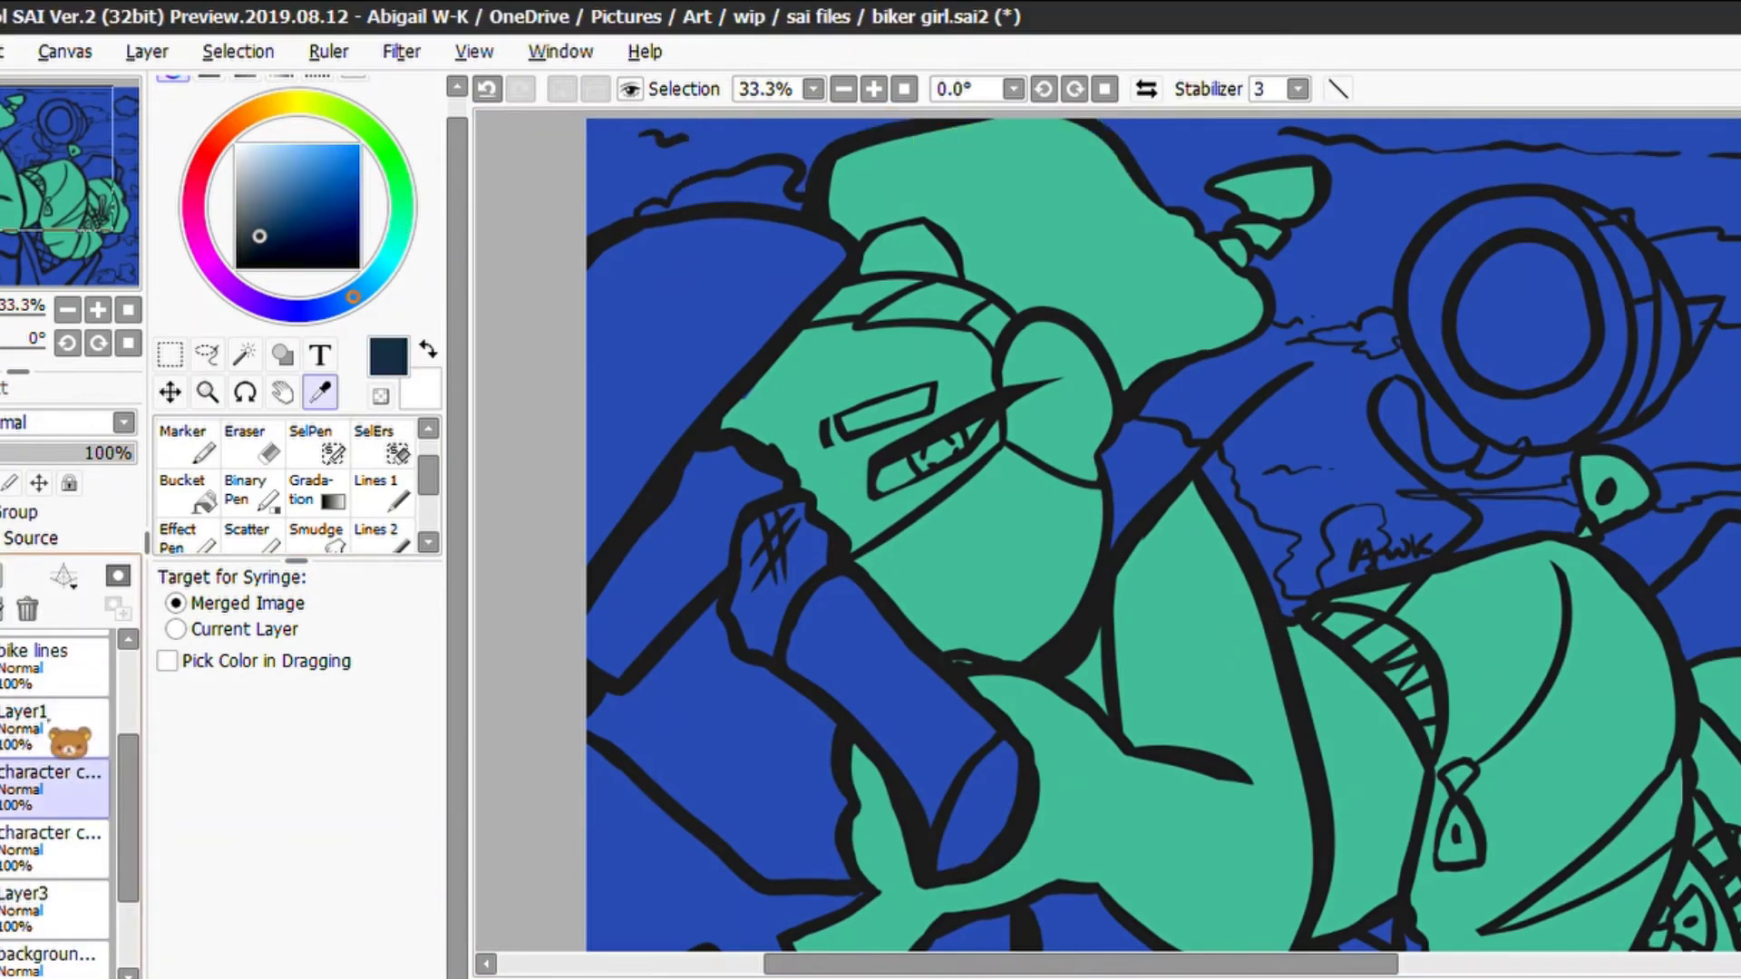
Trace navy inside the edges of the leg, waistband and hips, and color the small rounded piece above the back navy
{"action": "scroll", "coordinate": [1289, 458], "scroll_direction": "down", "scroll_amount": 3}
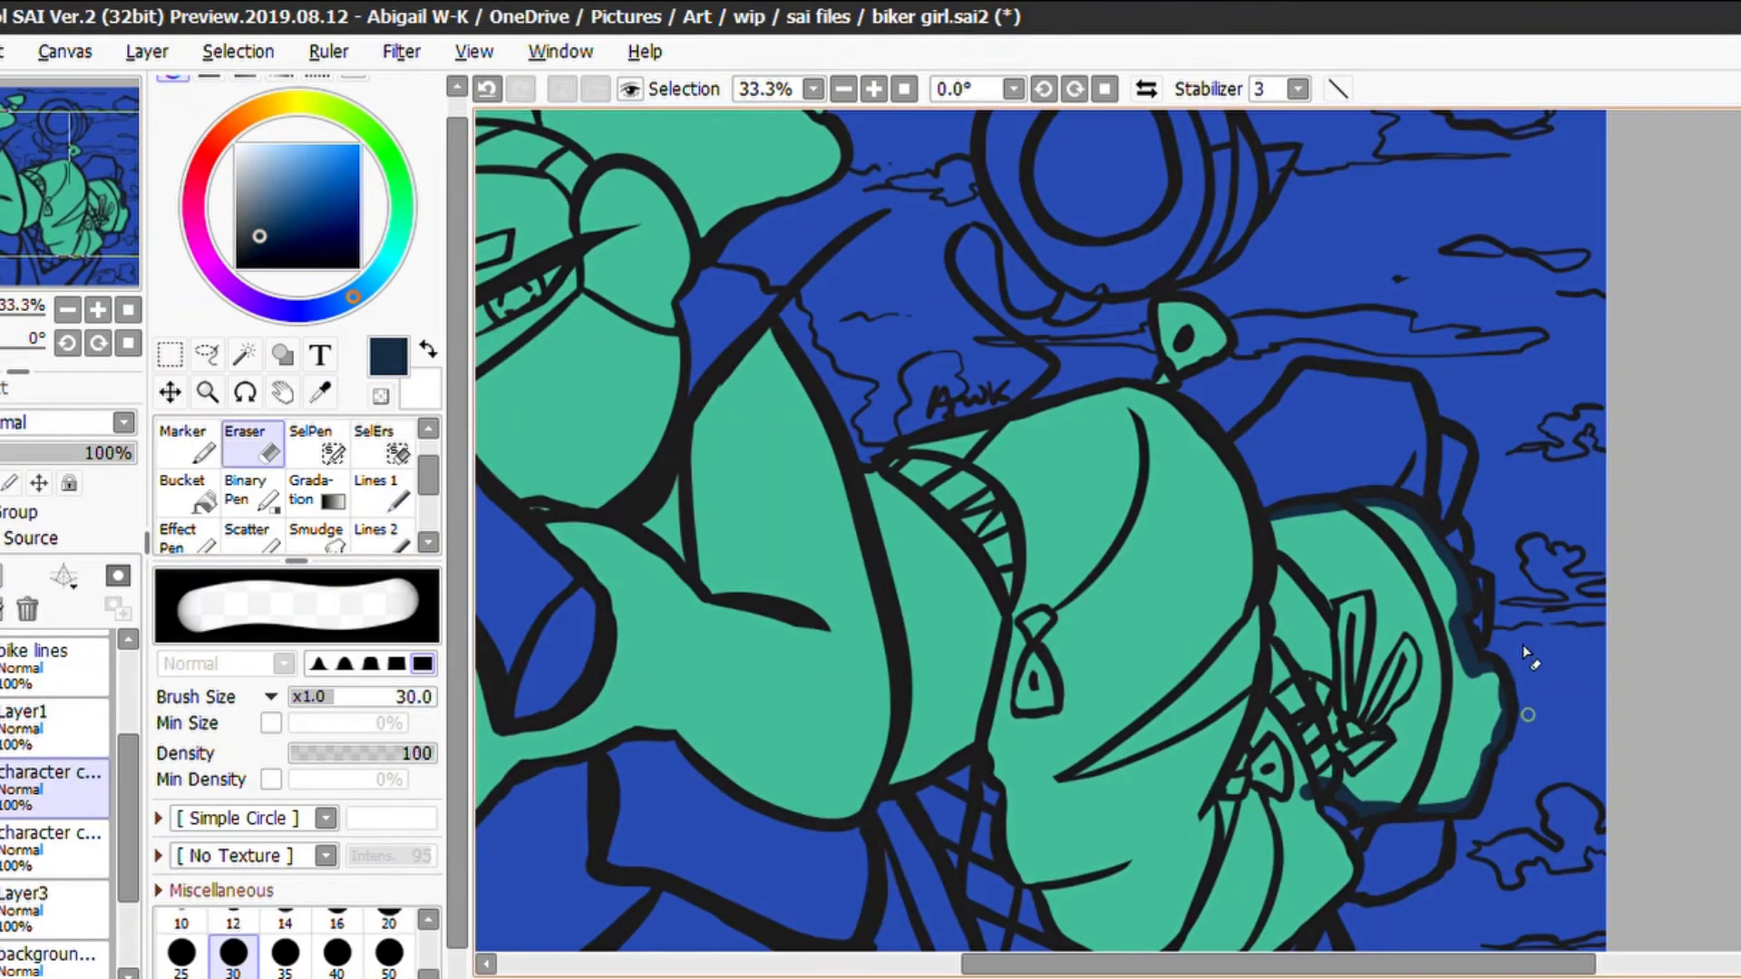
{"action": "scroll", "coordinate": [1522, 645], "scroll_direction": "down", "scroll_amount": 3}
{"action": "scroll", "coordinate": [1226, 517], "scroll_direction": "up", "scroll_amount": 2}
{"action": "mouse_move", "coordinate": [871, 580]}
{"action": "left_mouse_down"}
{"action": "mouse_move", "coordinate": [1155, 758]}
{"action": "mouse_move", "coordinate": [1547, 489]}
{"action": "mouse_move", "coordinate": [1523, 689]}
{"action": "left_mouse_up"}
{"action": "scroll", "coordinate": [866, 383], "scroll_direction": "up", "scroll_amount": 5}
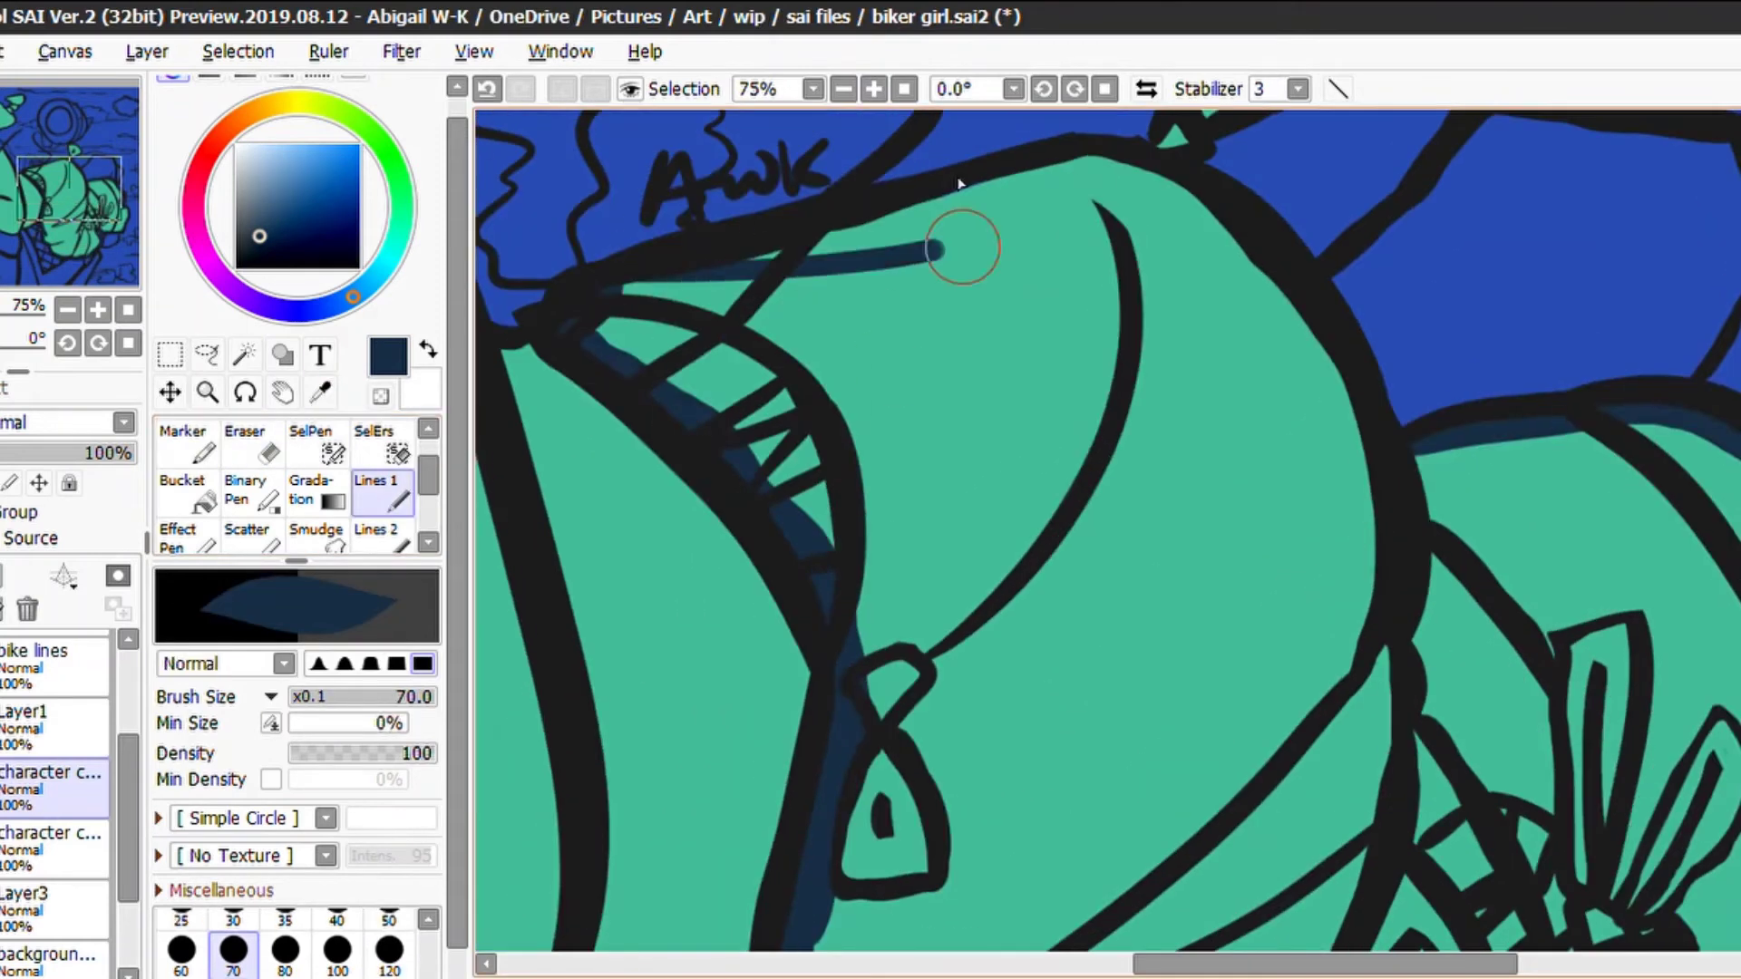
{"action": "mouse_move", "coordinate": [1179, 235]}
{"action": "left_mouse_down"}
{"action": "mouse_move", "coordinate": [1169, 363]}
{"action": "mouse_move", "coordinate": [1269, 299]}
{"action": "left_mouse_up"}
{"action": "left_click", "coordinate": [181, 490]}
{"action": "left_click", "coordinate": [332, 444]}
{"action": "left_click_drag", "start_coordinate": [1179, 471], "coordinate": [1324, 716]}
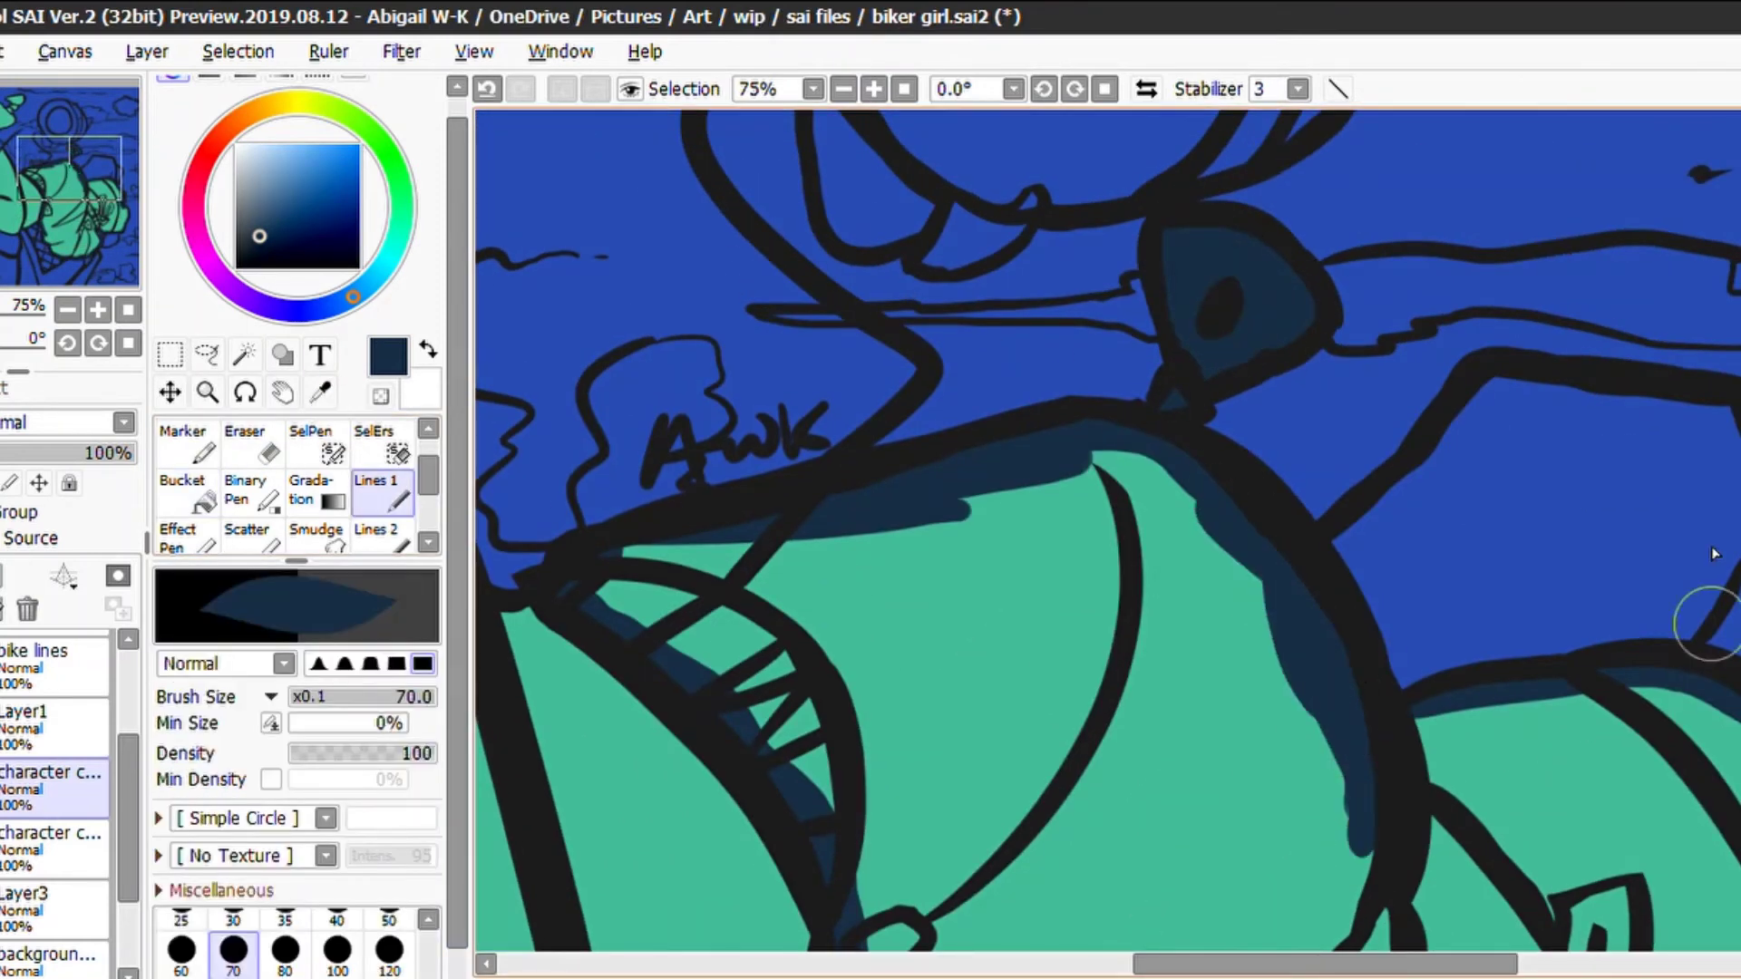
Fill the garment over the hips, the leg behind it and the small dome above the headband with navy
{"action": "scroll", "coordinate": [997, 635], "scroll_direction": "down", "scroll_amount": 3}
{"action": "left_click", "coordinate": [182, 489]}
{"action": "left_click", "coordinate": [997, 725]}
{"action": "scroll", "coordinate": [678, 445], "scroll_direction": "down", "scroll_amount": 2}
{"action": "scroll", "coordinate": [678, 444], "scroll_direction": "up", "scroll_amount": 3}
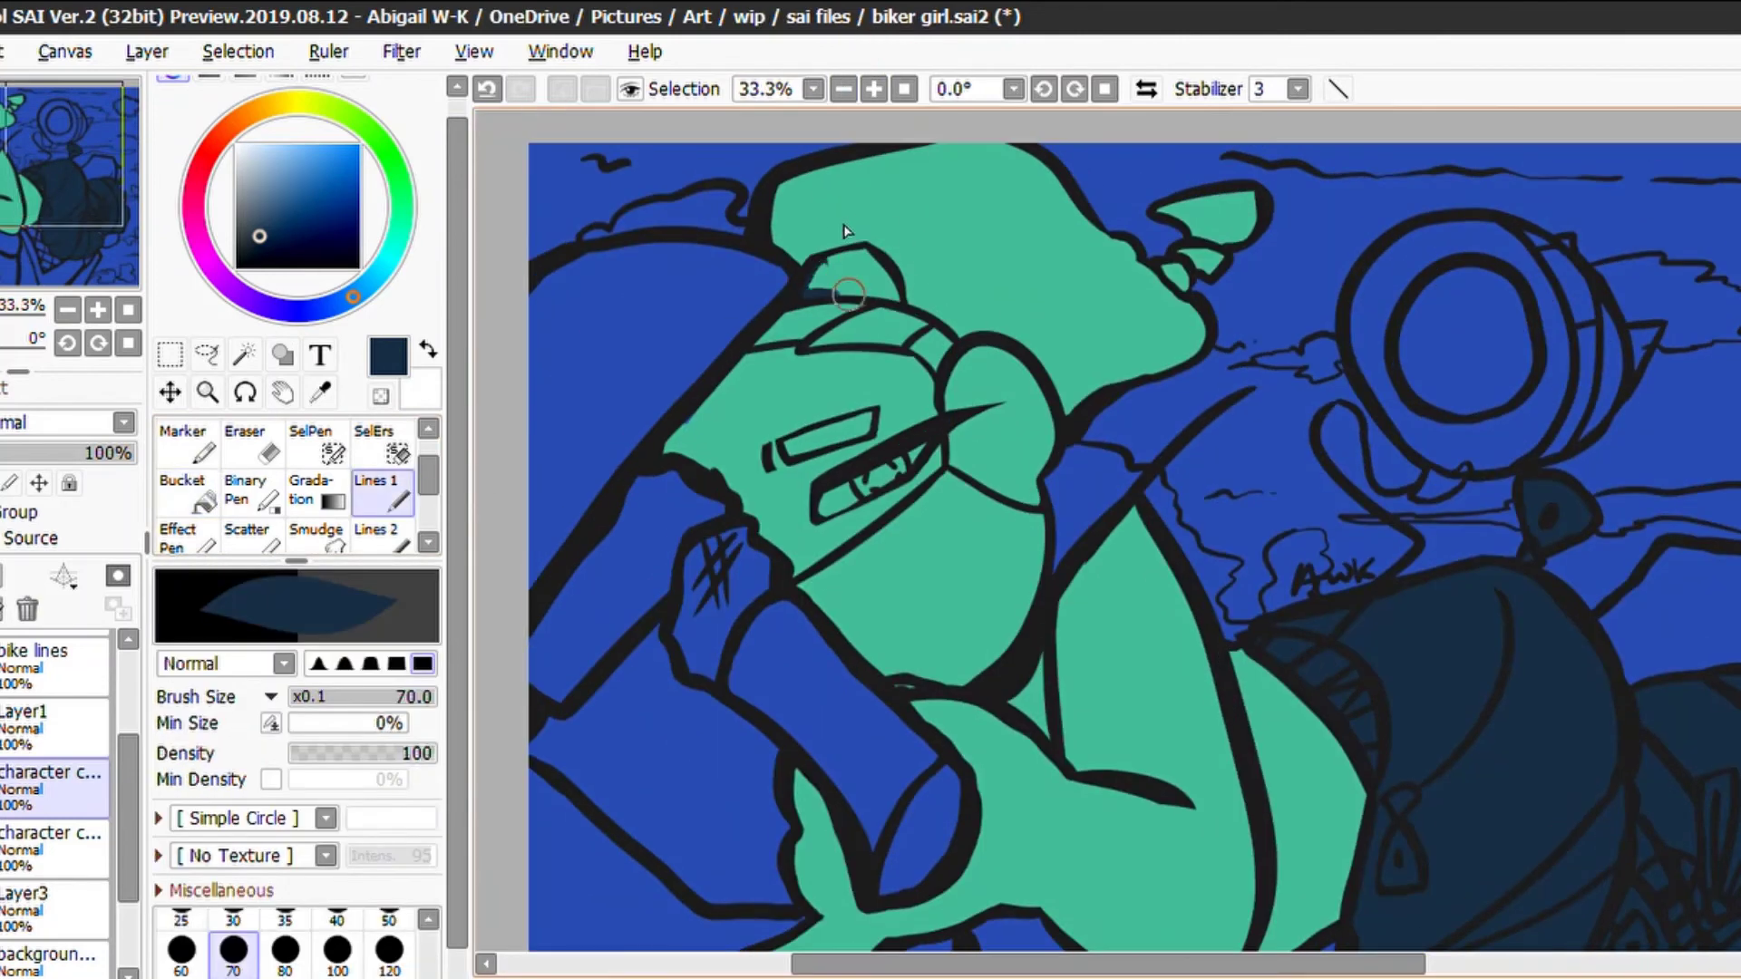
{"action": "left_click", "coordinate": [853, 276]}
Rename Layer3 as bike color
{"action": "double_click", "coordinate": [45, 902]}
{"action": "type", "text": "bike color"}
{"action": "key", "text": "Return"}
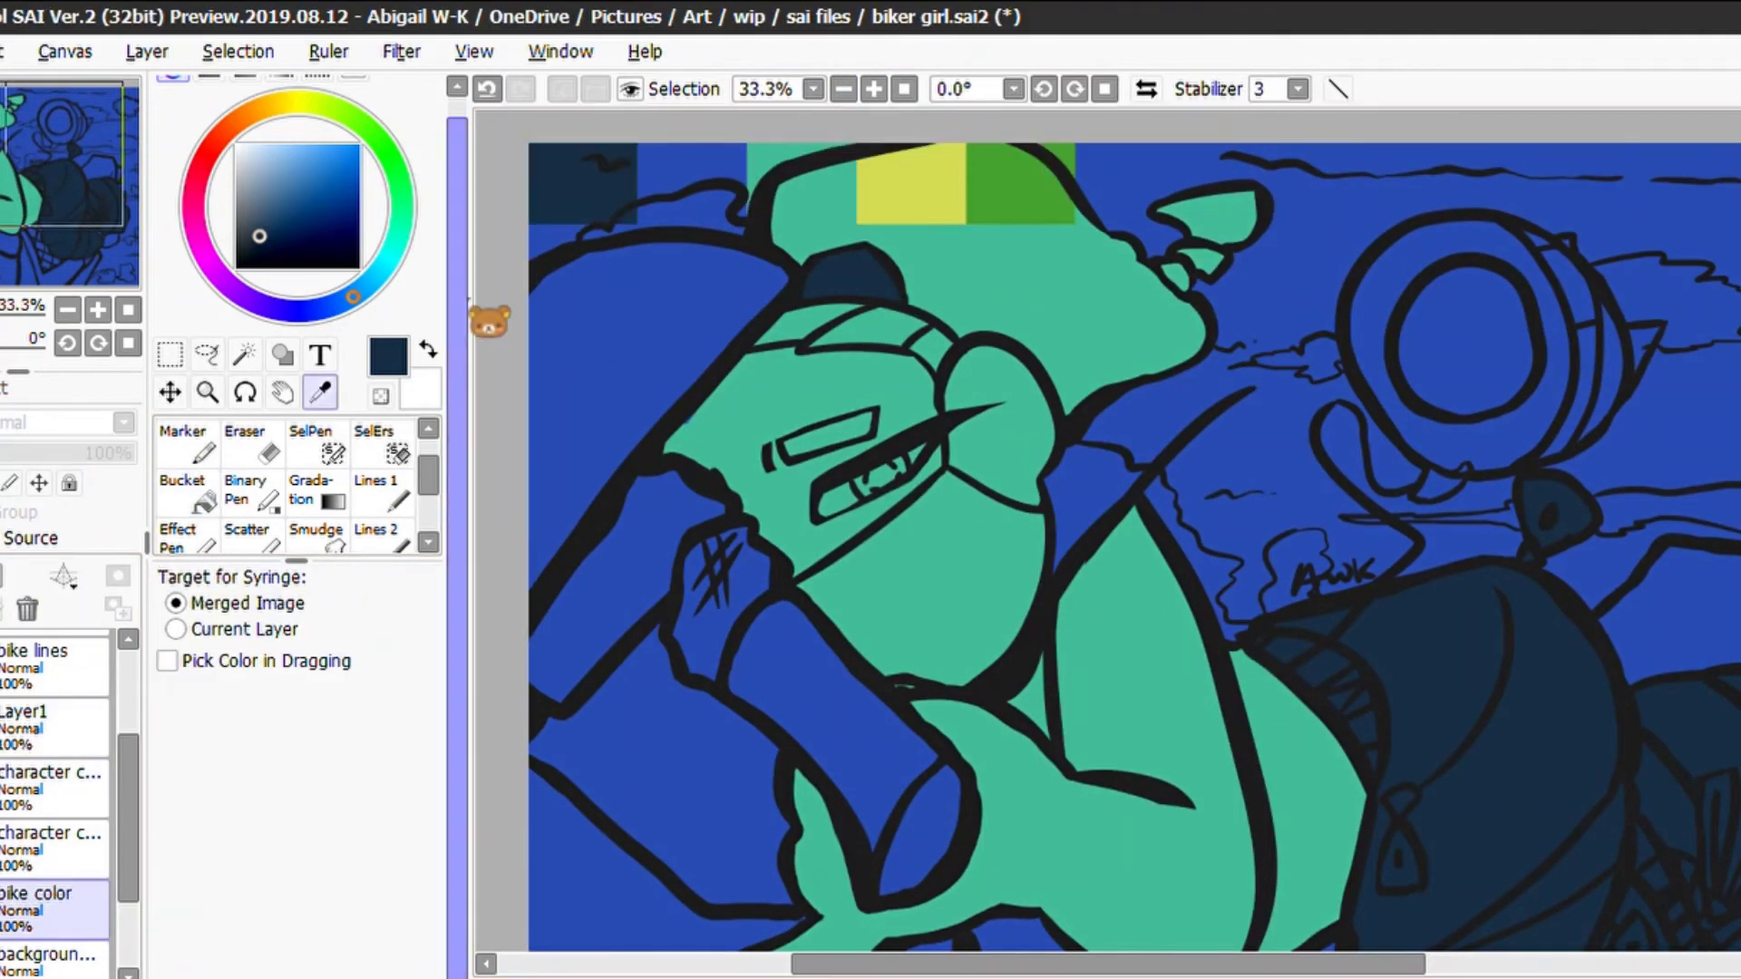
Add a second bike color layer and trace the palette's green inside the edges of the bike body and rear parts
{"action": "left_click", "coordinate": [1020, 182], "text": "alt"}
{"action": "left_click", "coordinate": [376, 490]}
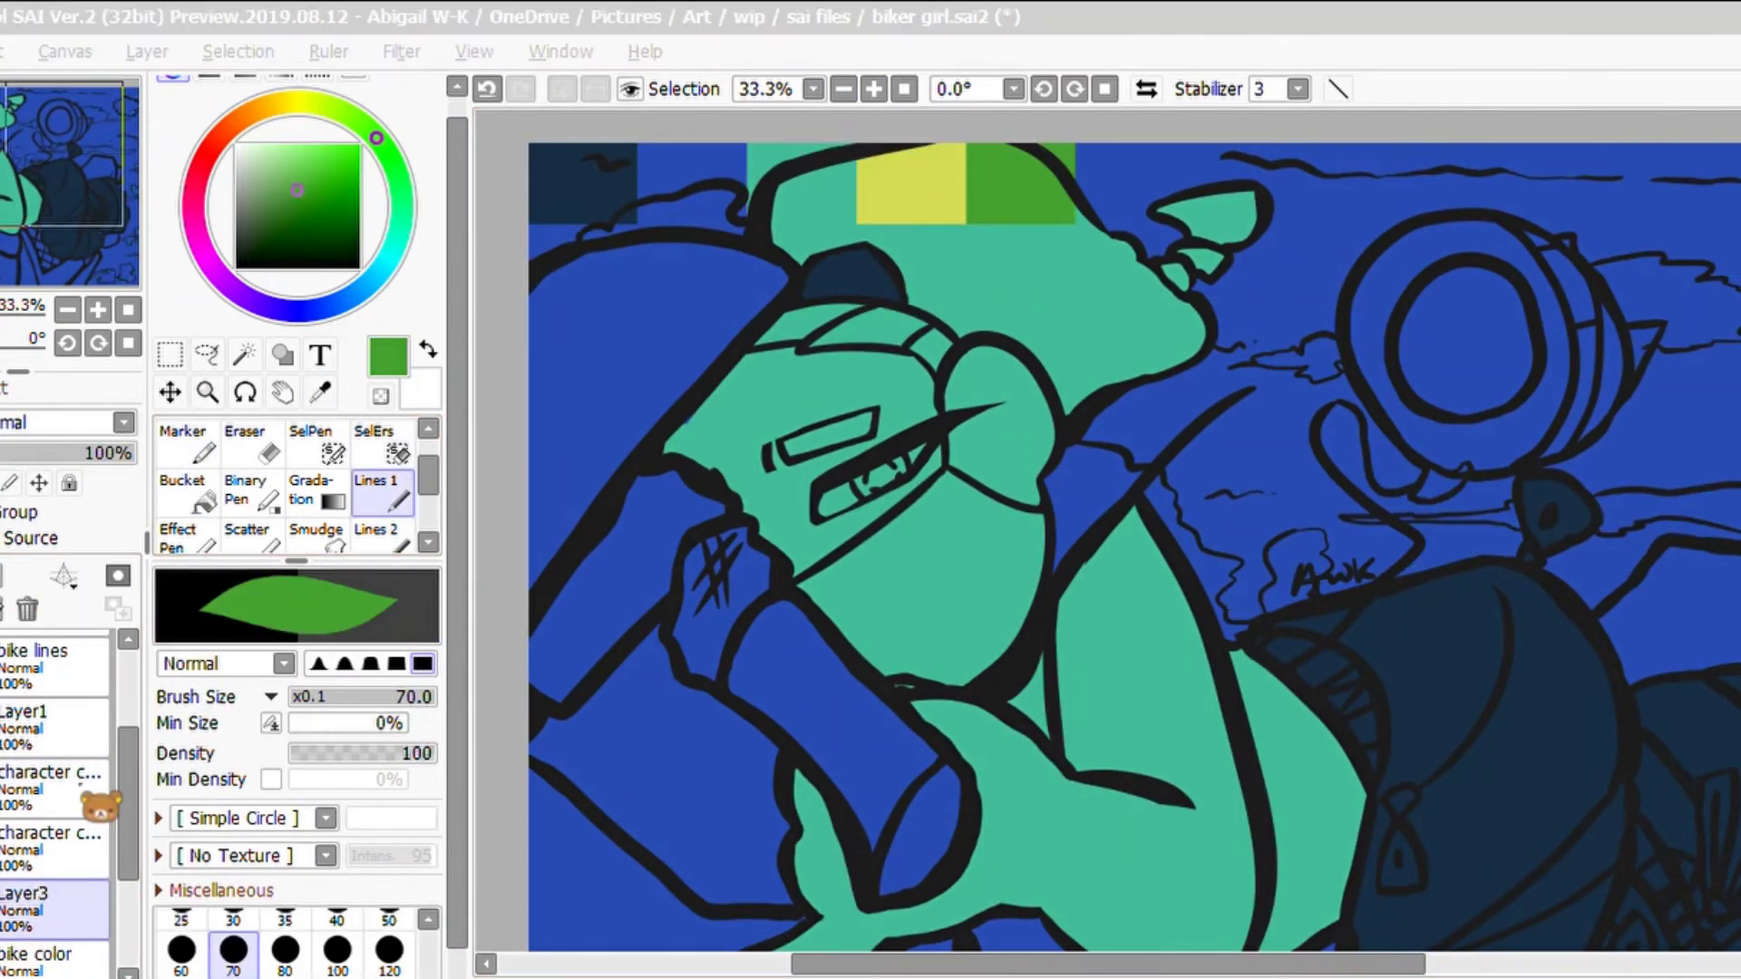
{"action": "scroll", "coordinate": [1581, 548], "scroll_direction": "down", "scroll_amount": 5}
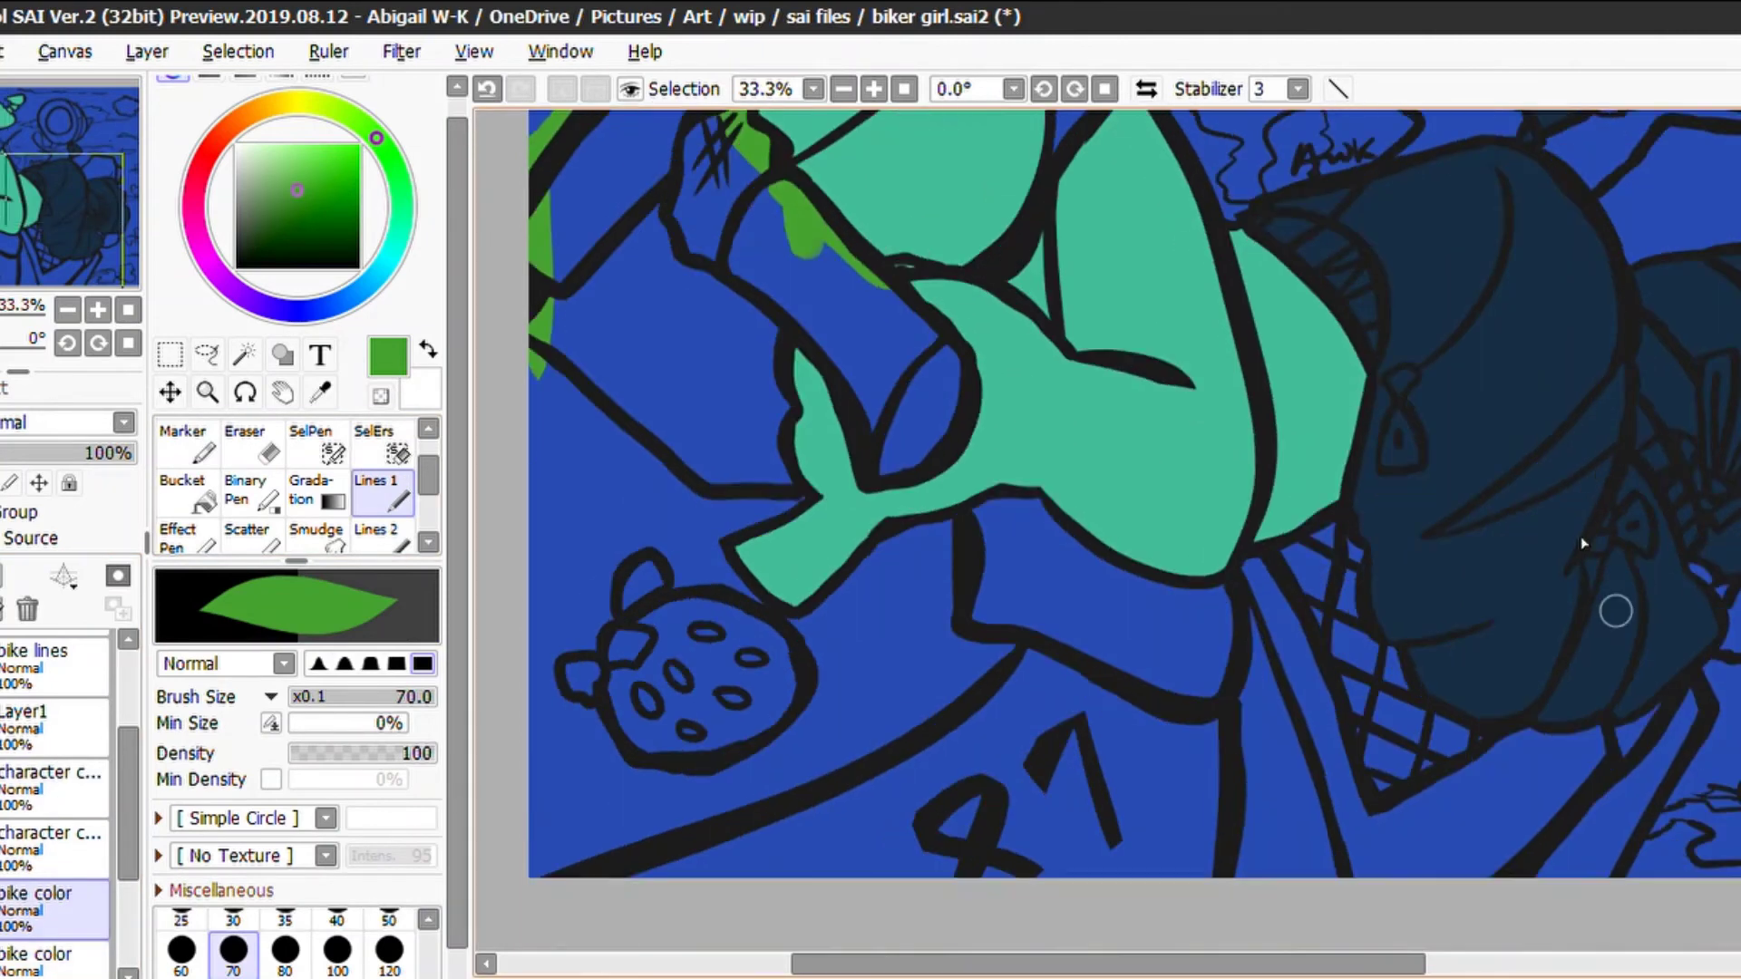
{"action": "scroll", "coordinate": [1391, 692], "scroll_direction": "right", "scroll_amount": 5}
{"action": "scroll", "coordinate": [1394, 282], "scroll_direction": "up", "scroll_amount": 3}
{"action": "mouse_move", "coordinate": [1360, 331]}
{"action": "left_mouse_down"}
{"action": "mouse_move", "coordinate": [1516, 471]}
{"action": "mouse_move", "coordinate": [1532, 580]}
{"action": "mouse_move", "coordinate": [1294, 408]}
{"action": "left_mouse_up"}
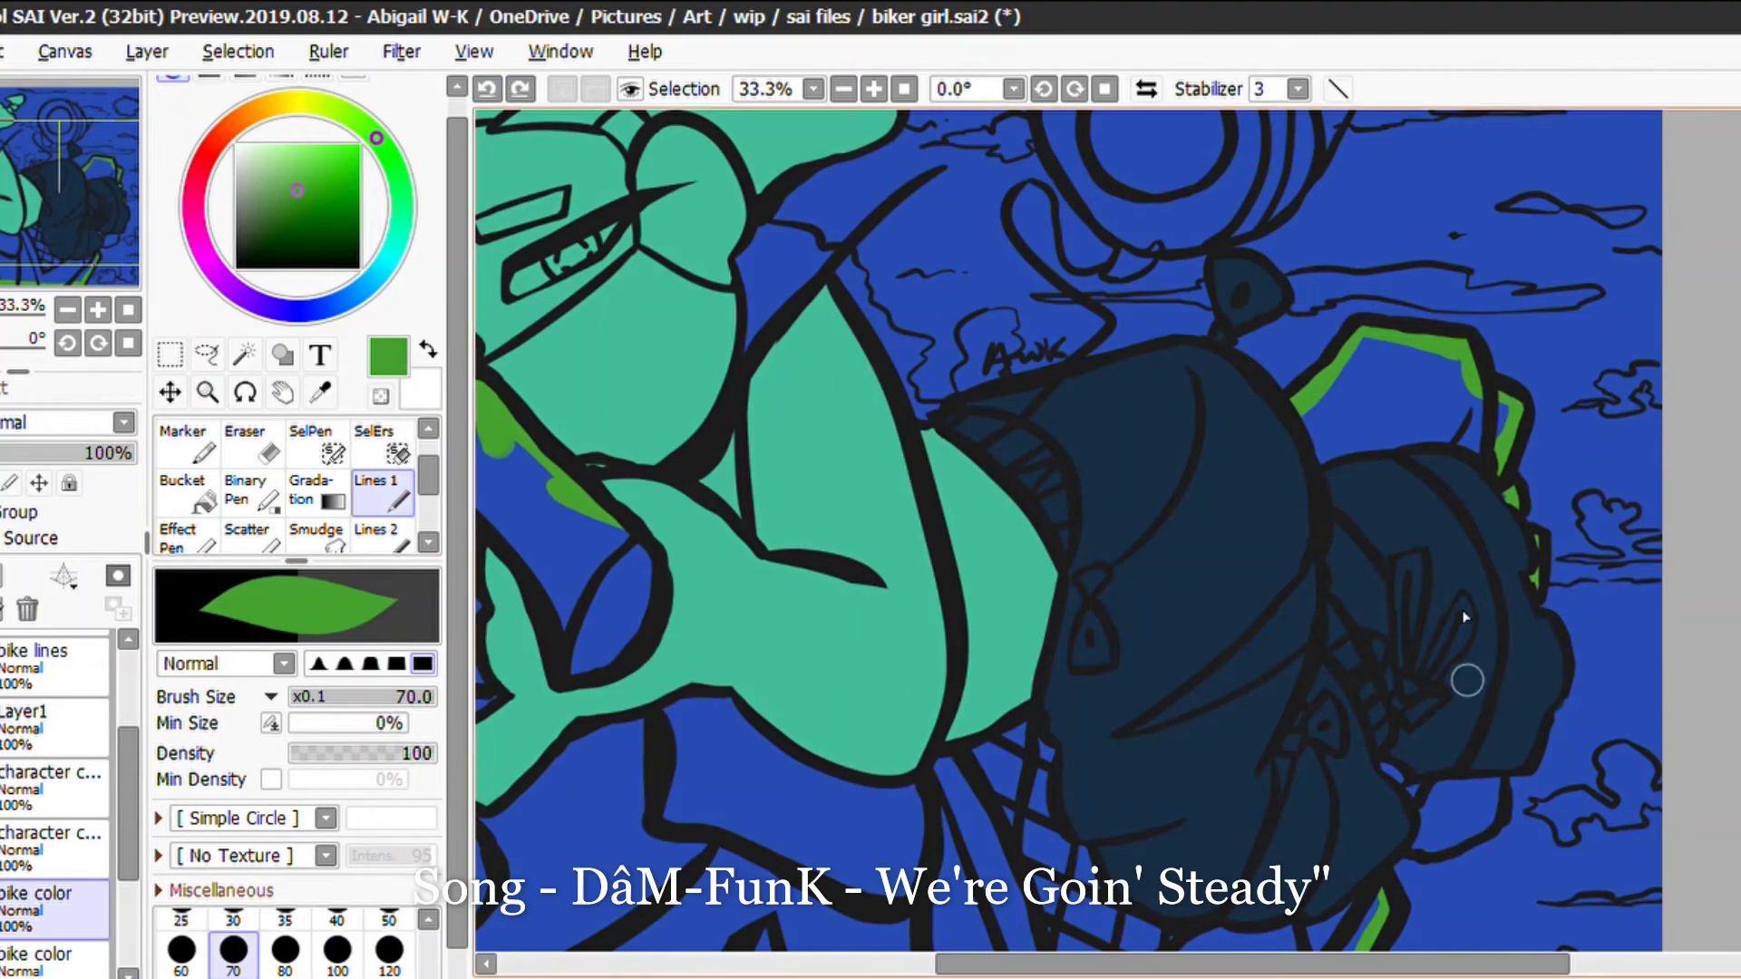
Fill the traced bike body, handlebar and rear sections with green
{"action": "left_click", "coordinate": [181, 490]}
{"action": "left_click", "coordinate": [590, 834]}
{"action": "key", "text": "minus"}
{"action": "key", "text": "plus"}
{"action": "scroll", "coordinate": [1107, 541], "scroll_direction": "up", "scroll_amount": 2}
{"action": "scroll", "coordinate": [1107, 541], "scroll_direction": "left", "scroll_amount": 4}
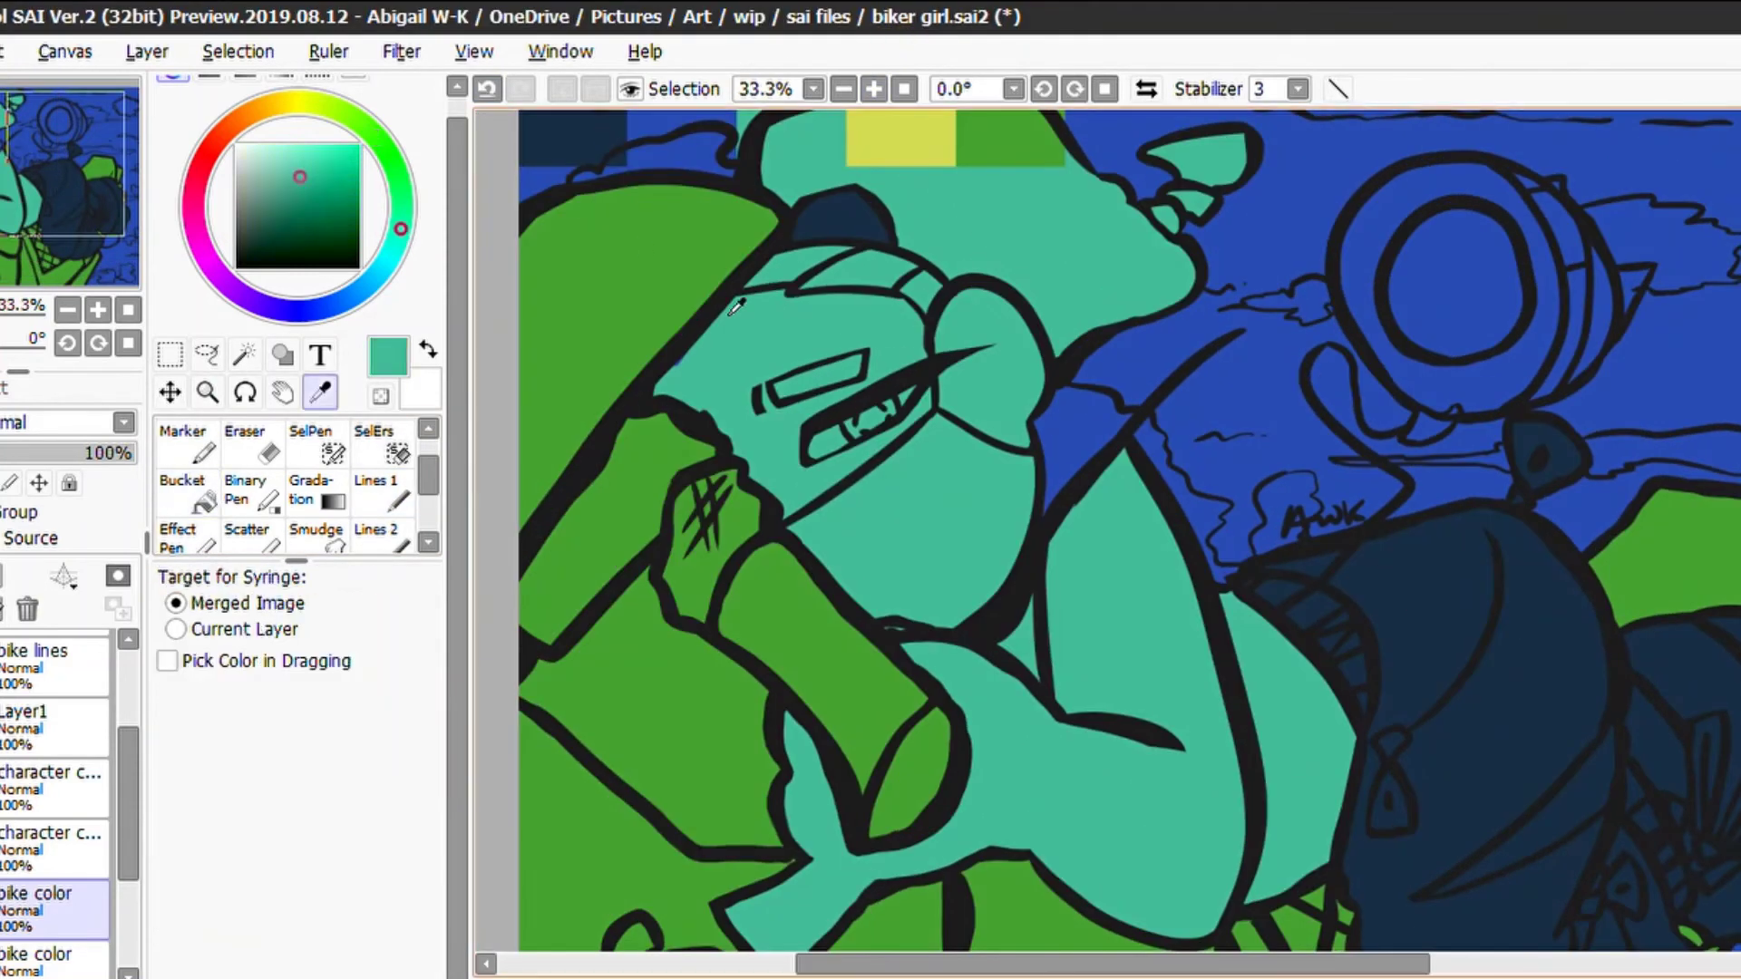
Add another character color layer and paint the iris with the background's blue
{"action": "left_click", "coordinate": [376, 489]}
{"action": "left_click", "coordinate": [63, 577]}
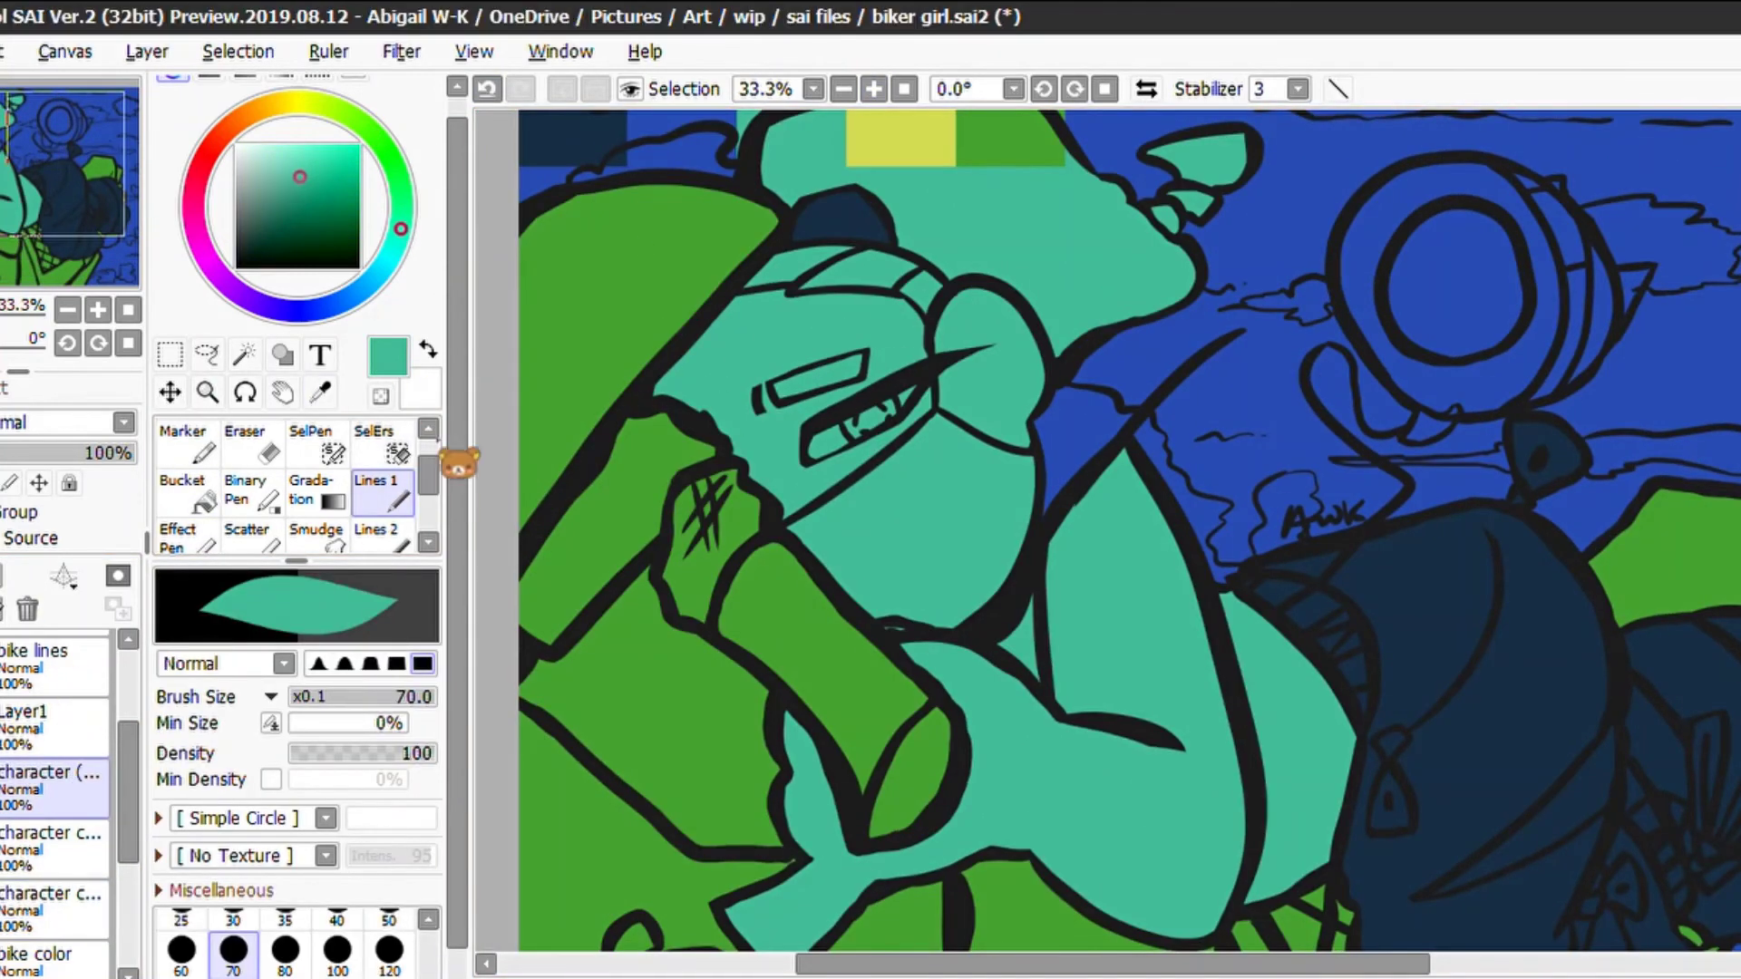
{"action": "key", "text": "alt"}
{"action": "left_click", "coordinate": [1183, 290], "text": "alt"}
{"action": "left_click_drag", "start_coordinate": [854, 413], "coordinate": [893, 422]}
{"action": "key", "text": "alt"}
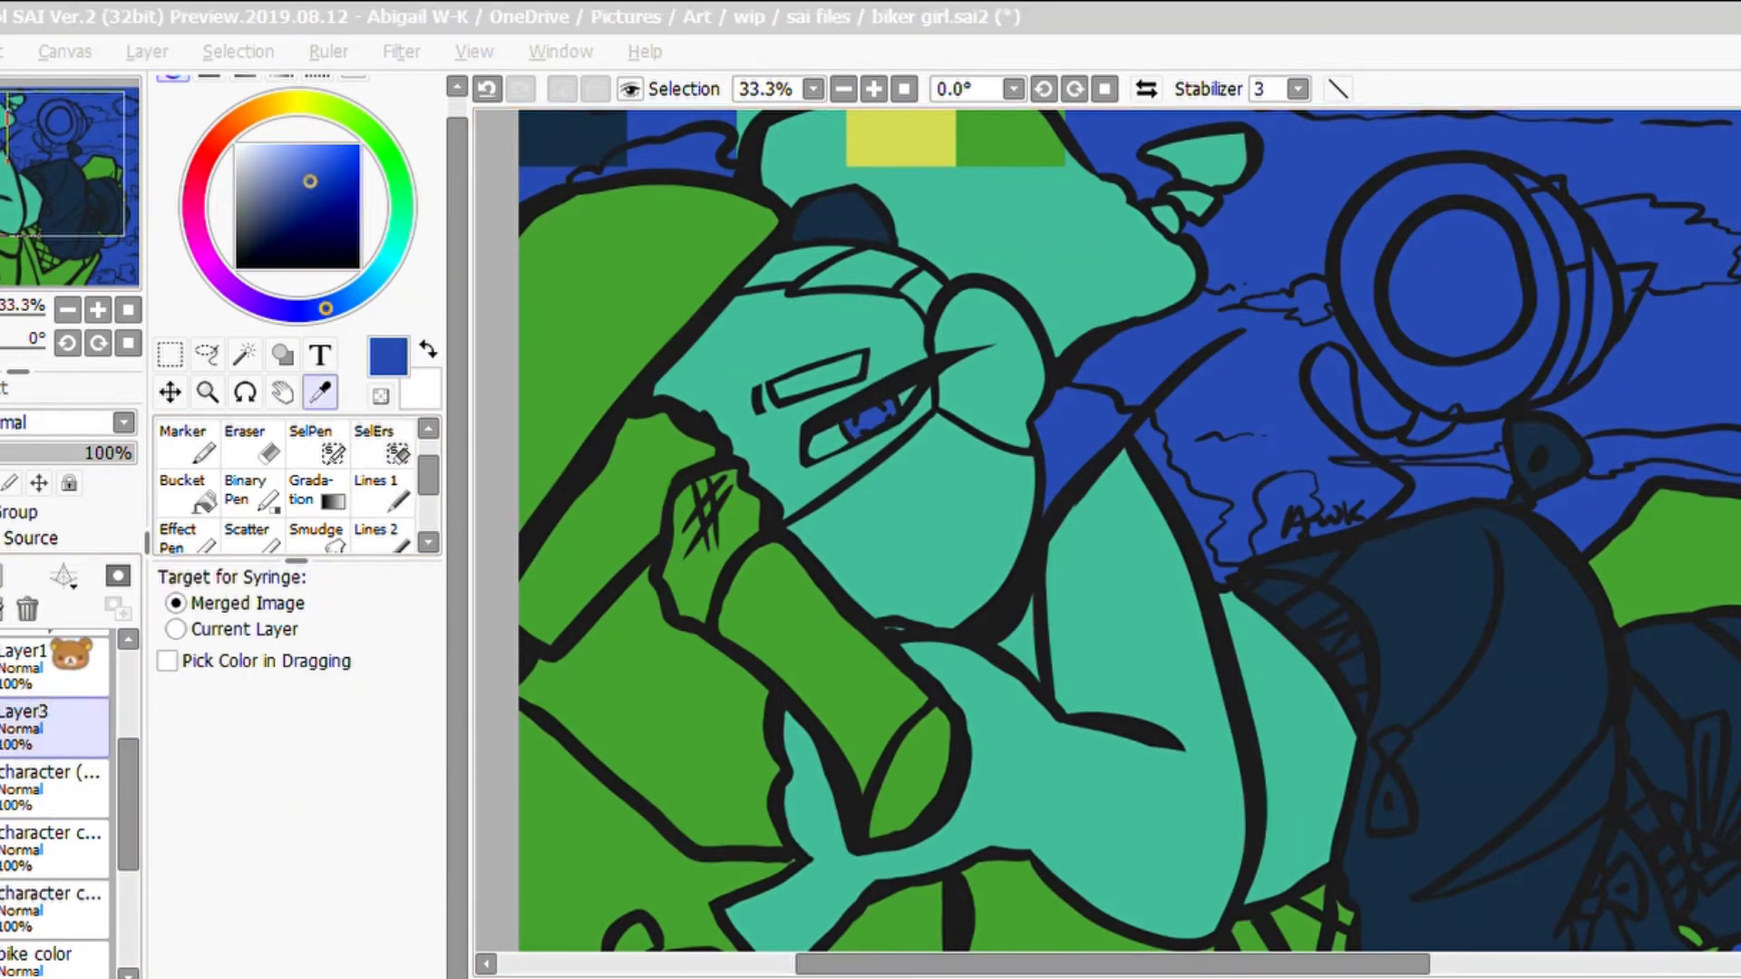
Color the white of the eye pale mint on its own new character layer
{"action": "key", "text": "alt"}
{"action": "left_click_drag", "start_coordinate": [36, 725], "coordinate": [12, 810]}
{"action": "scroll", "coordinate": [1088, 544], "scroll_direction": "down", "scroll_amount": 2}
{"action": "scroll", "coordinate": [823, 318], "scroll_direction": "up", "scroll_amount": 3}
{"action": "scroll", "coordinate": [790, 133], "scroll_direction": "down", "scroll_amount": 4}
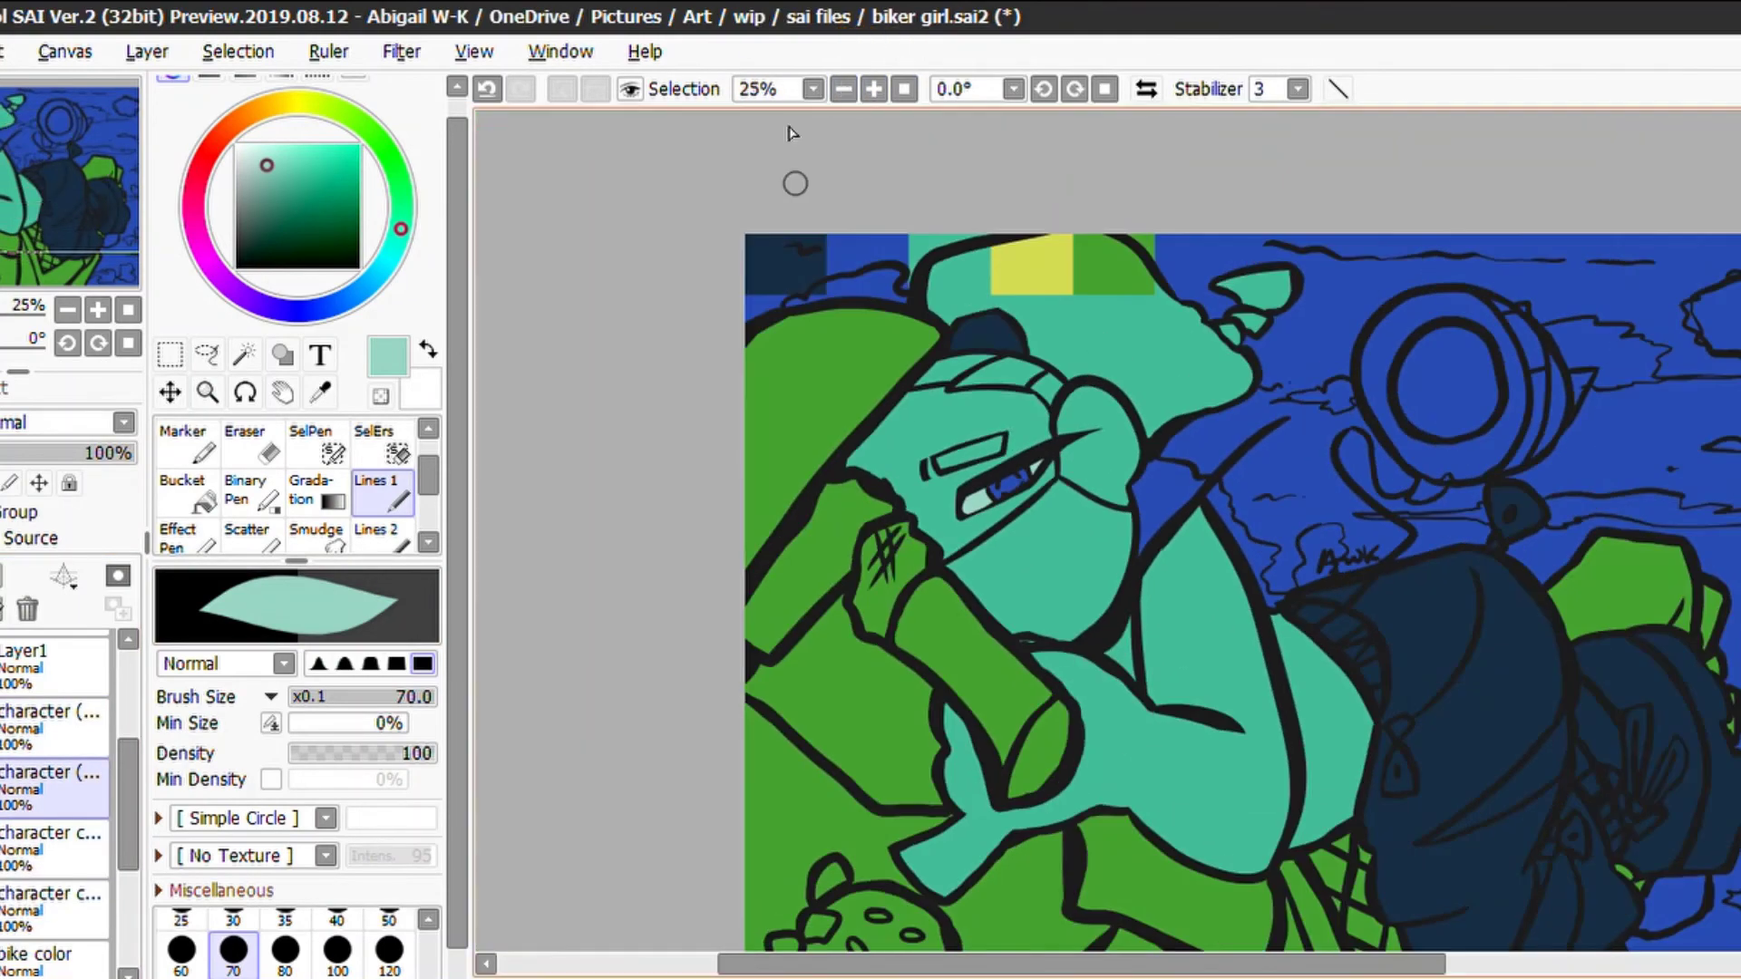
Sample the yellow palette swatch and color the eyebrow with it on a new character layer
{"action": "scroll", "coordinate": [1106, 535], "scroll_direction": "down", "scroll_amount": 1}
{"action": "left_click", "coordinate": [868, 195], "text": "alt"}
{"action": "key", "text": "alt"}
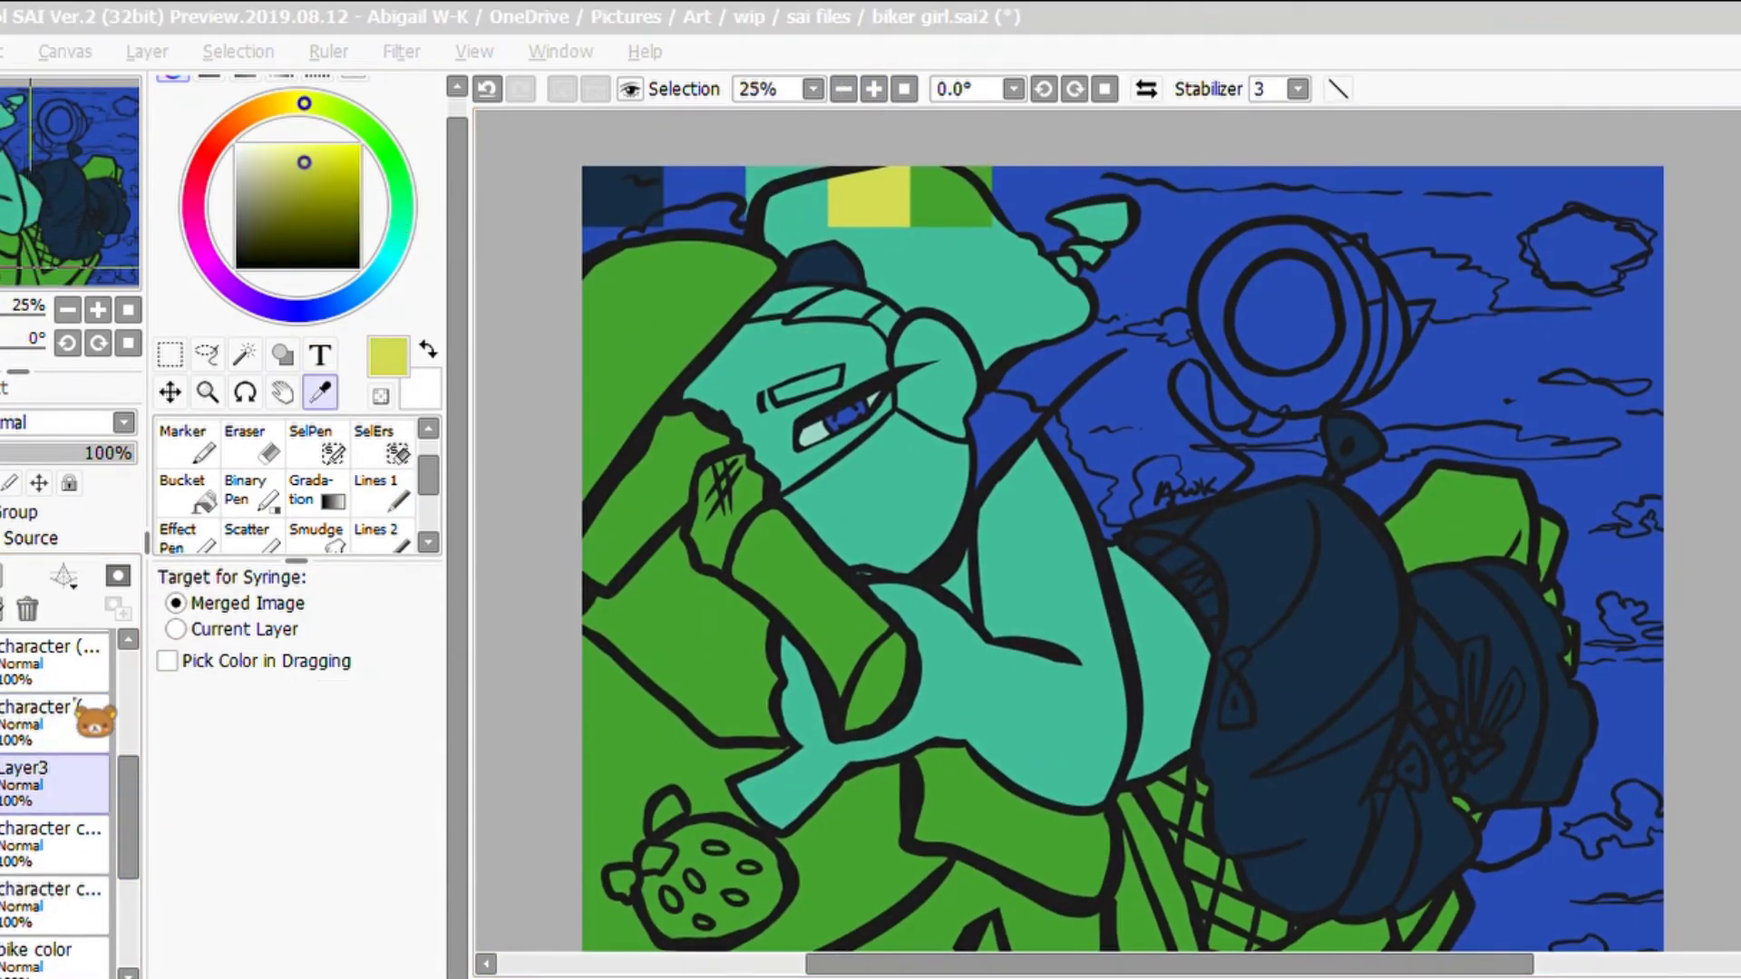
{"action": "scroll", "coordinate": [694, 526], "scroll_direction": "up", "scroll_amount": 2}
{"action": "left_click_drag", "start_coordinate": [870, 243], "coordinate": [989, 216]}
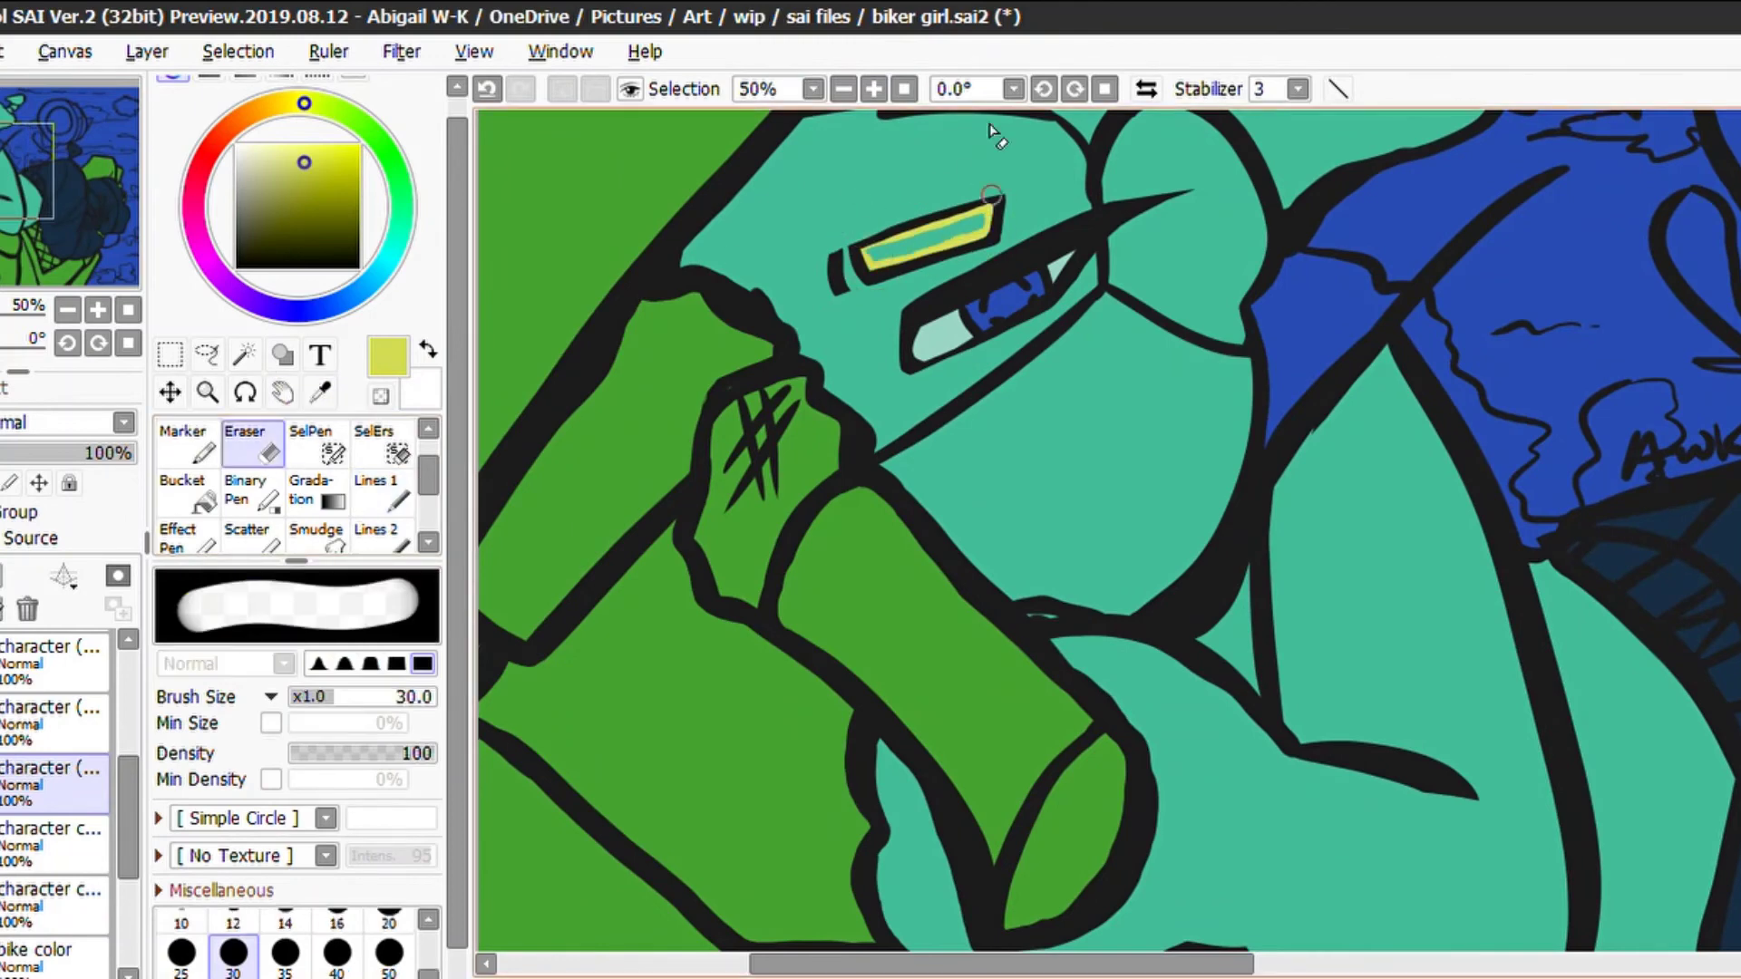
Trace yellow inside the edges of the hair and headband and fill both, including the ponytail tip
{"action": "scroll", "coordinate": [400, 389], "scroll_direction": "up", "scroll_amount": 3}
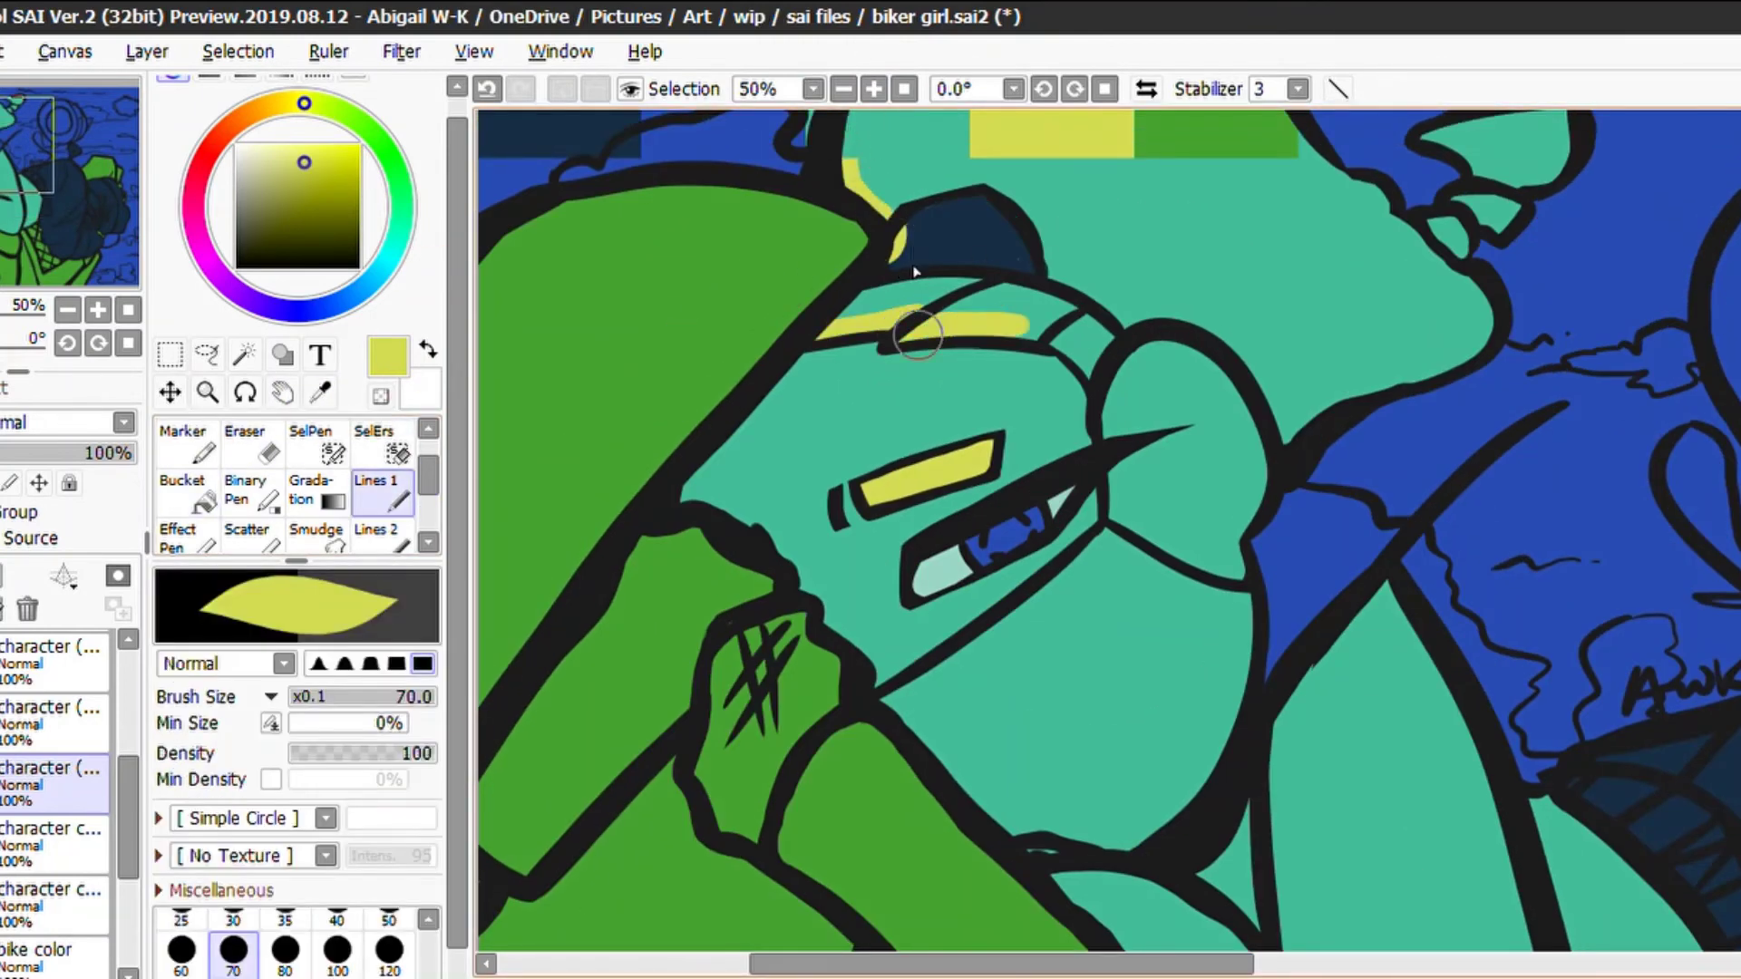
{"action": "key", "text": "ctrl+Down"}
{"action": "scroll", "coordinate": [1106, 526], "scroll_direction": "up", "scroll_amount": 2}
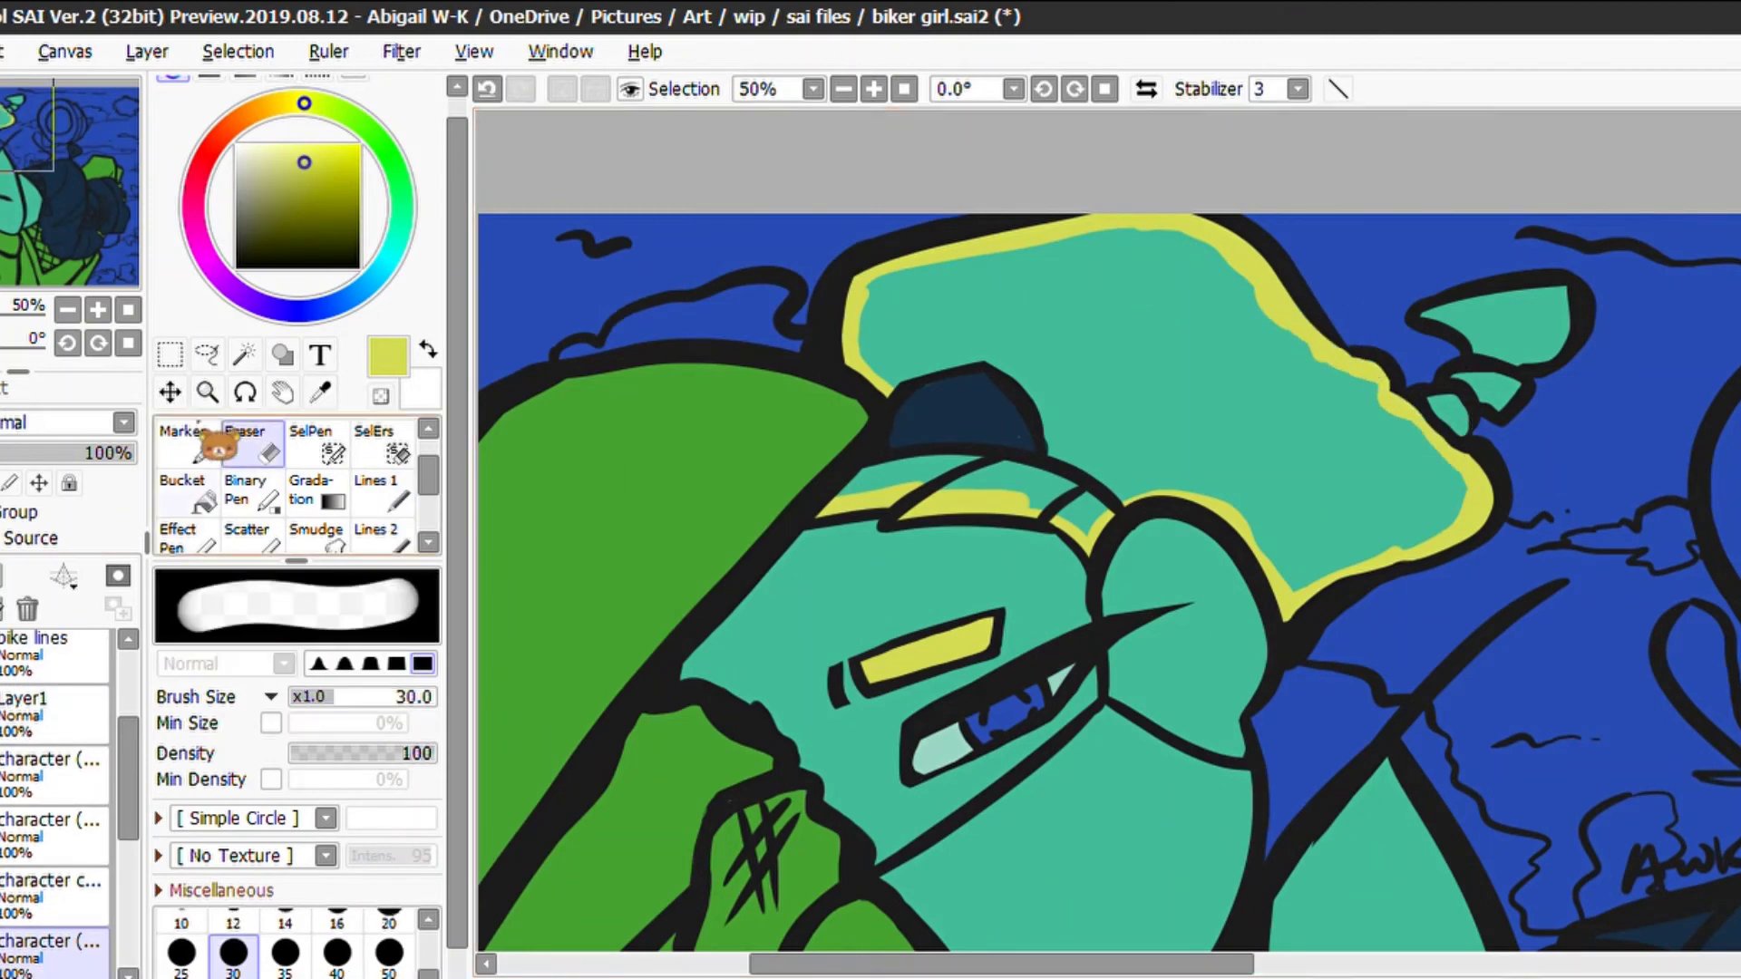
{"action": "left_click", "coordinate": [1405, 408]}
Sample the background blue and color the gaps beside the arm and behind the elbow with it
{"action": "left_click", "coordinate": [1443, 257], "text": "alt"}
{"action": "scroll", "coordinate": [1451, 363], "scroll_direction": "down", "scroll_amount": 5}
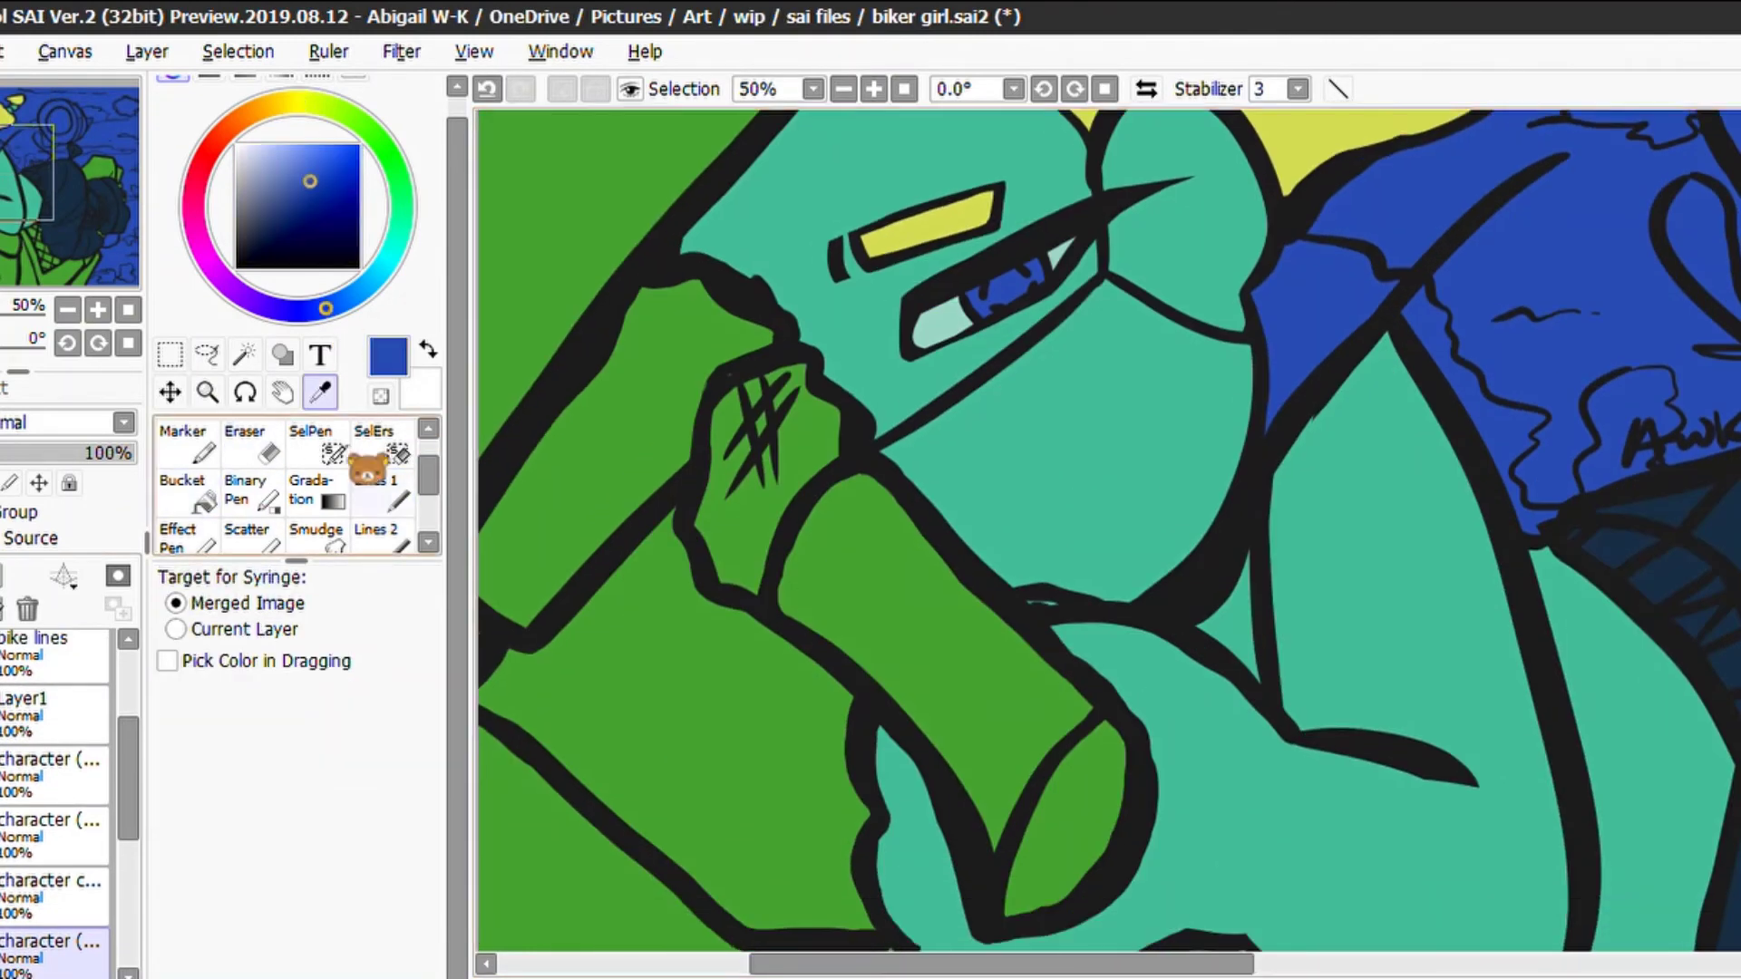
{"action": "scroll", "coordinate": [1582, 448], "scroll_direction": "down", "scroll_amount": 3}
{"action": "scroll", "coordinate": [699, 666], "scroll_direction": "right", "scroll_amount": 5}
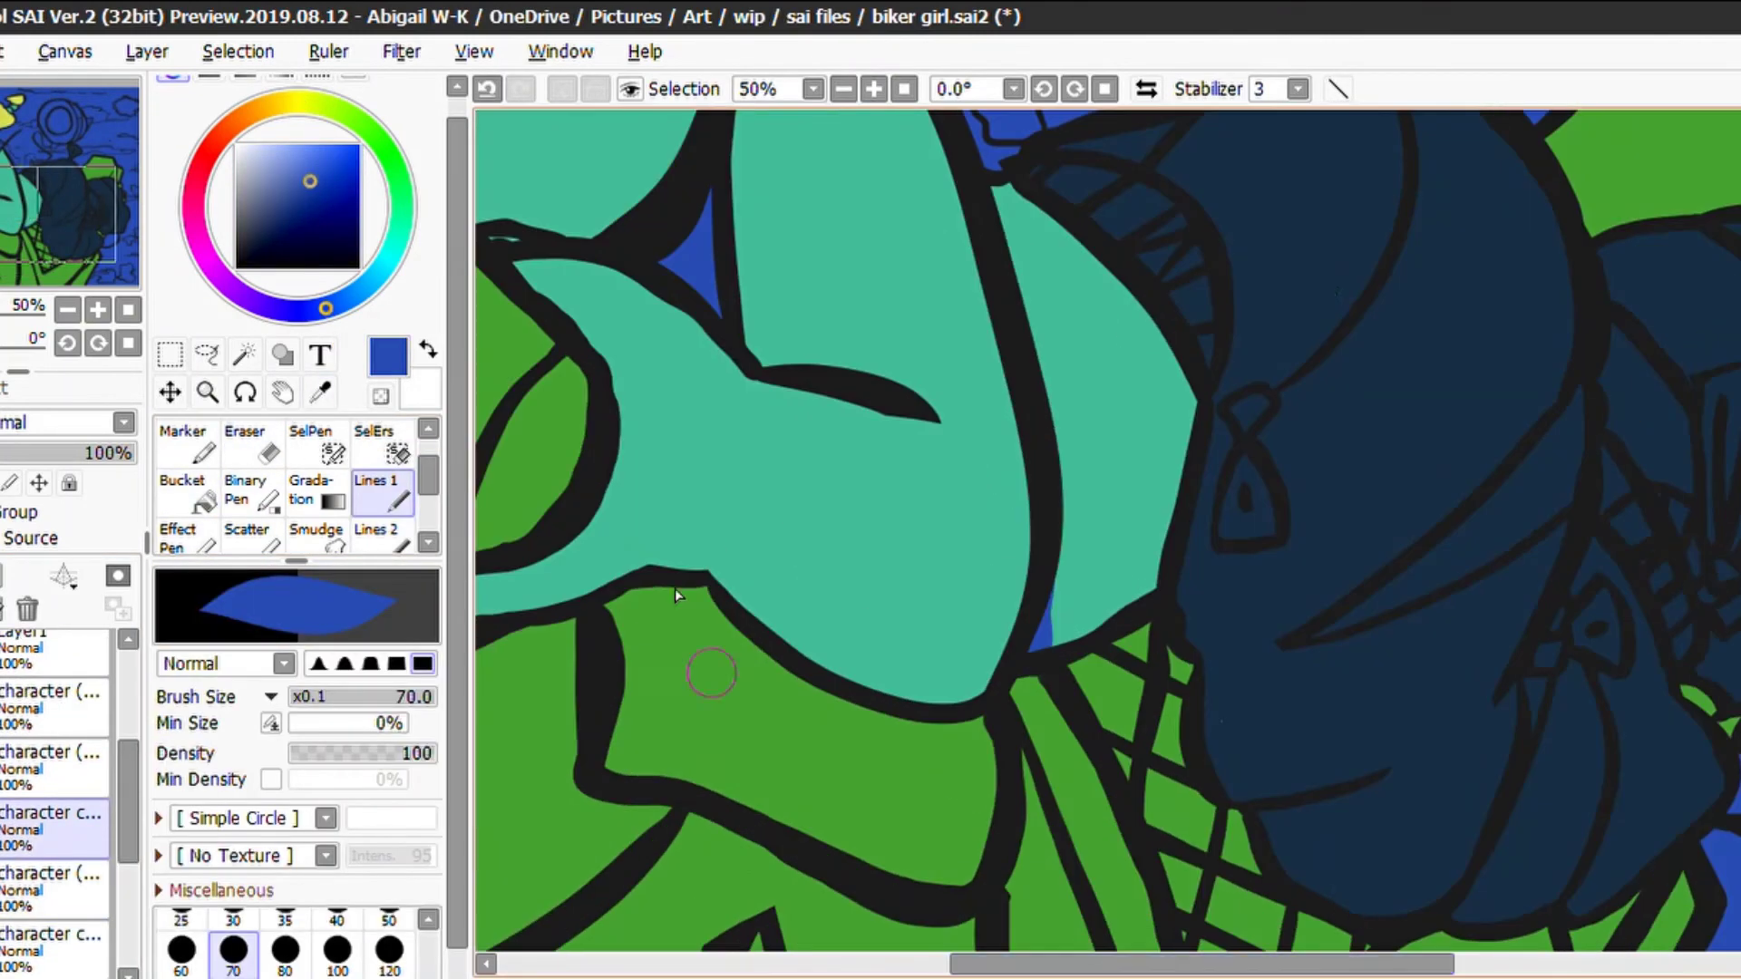
Sample the navy of the trousers and color the hair tie and face mask with it
{"action": "left_click", "coordinate": [699, 666], "text": "alt"}
{"action": "scroll", "coordinate": [933, 164], "scroll_direction": "up", "scroll_amount": 5}
{"action": "mouse_move", "coordinate": [948, 177]}
{"action": "left_mouse_down"}
{"action": "mouse_move", "coordinate": [933, 163]}
{"action": "mouse_move", "coordinate": [943, 181]}
{"action": "left_mouse_up"}
{"action": "scroll", "coordinate": [1137, 447], "scroll_direction": "down", "scroll_amount": 4}
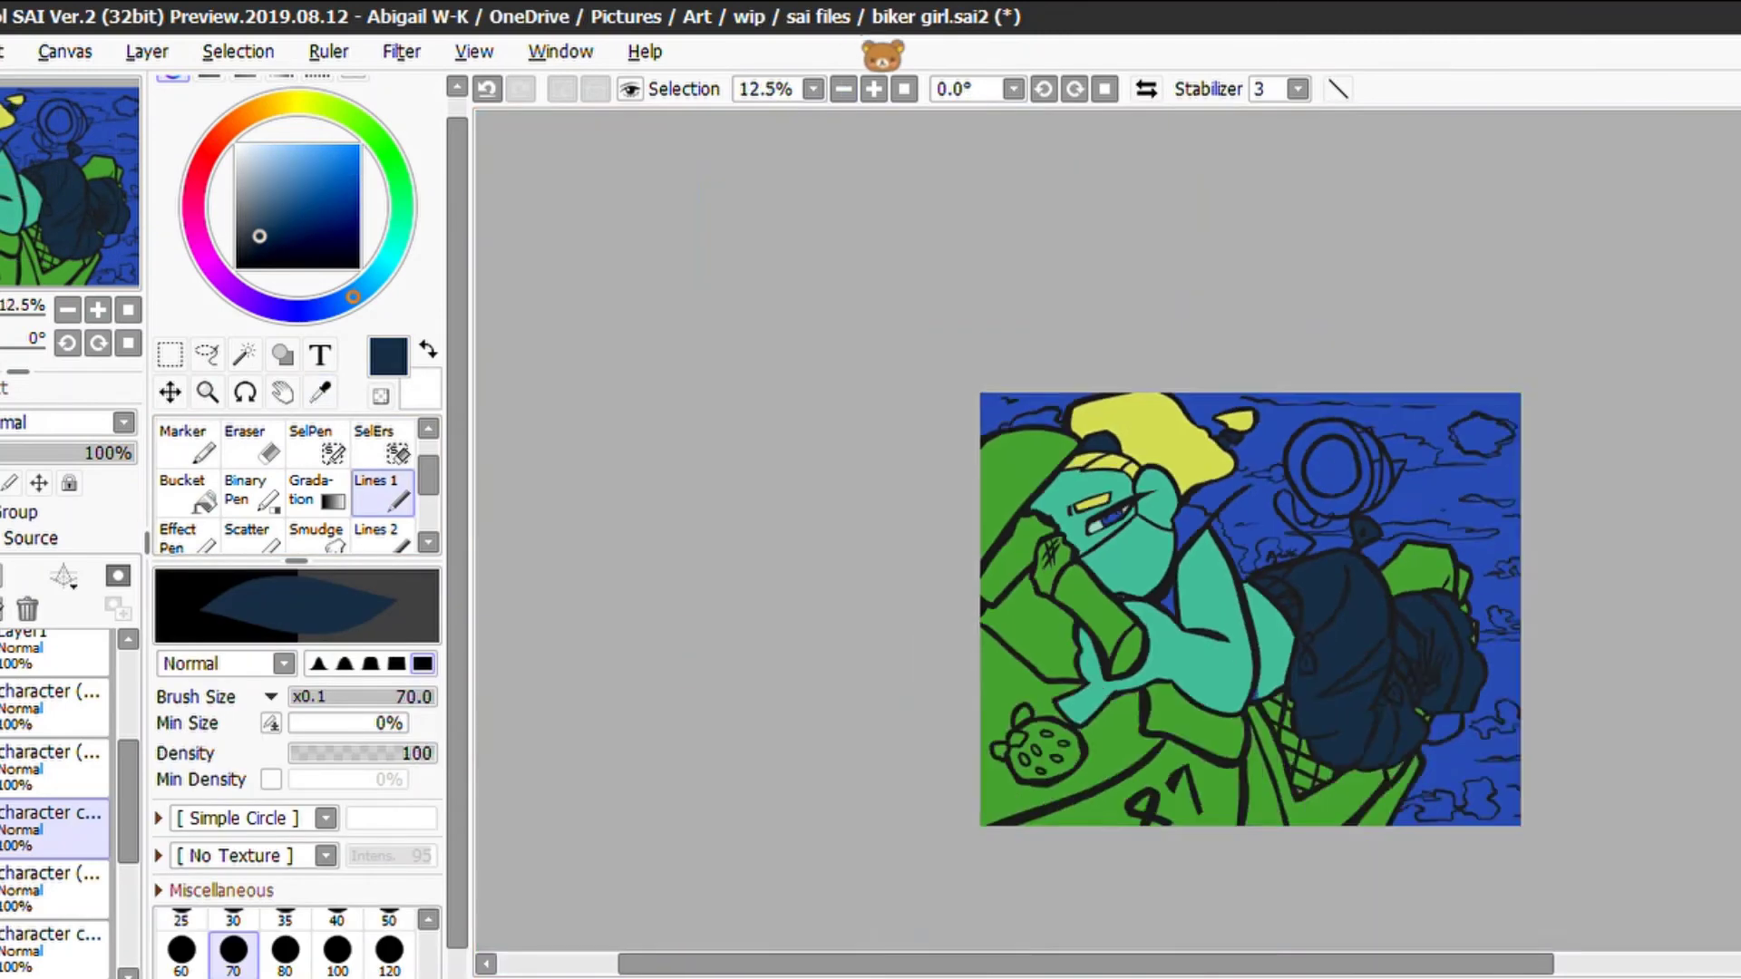
{"action": "scroll", "coordinate": [1137, 446], "scroll_direction": "up", "scroll_amount": 4}
{"action": "key", "text": "b"}
{"action": "left_click", "coordinate": [944, 676]}
{"action": "key", "text": "n"}
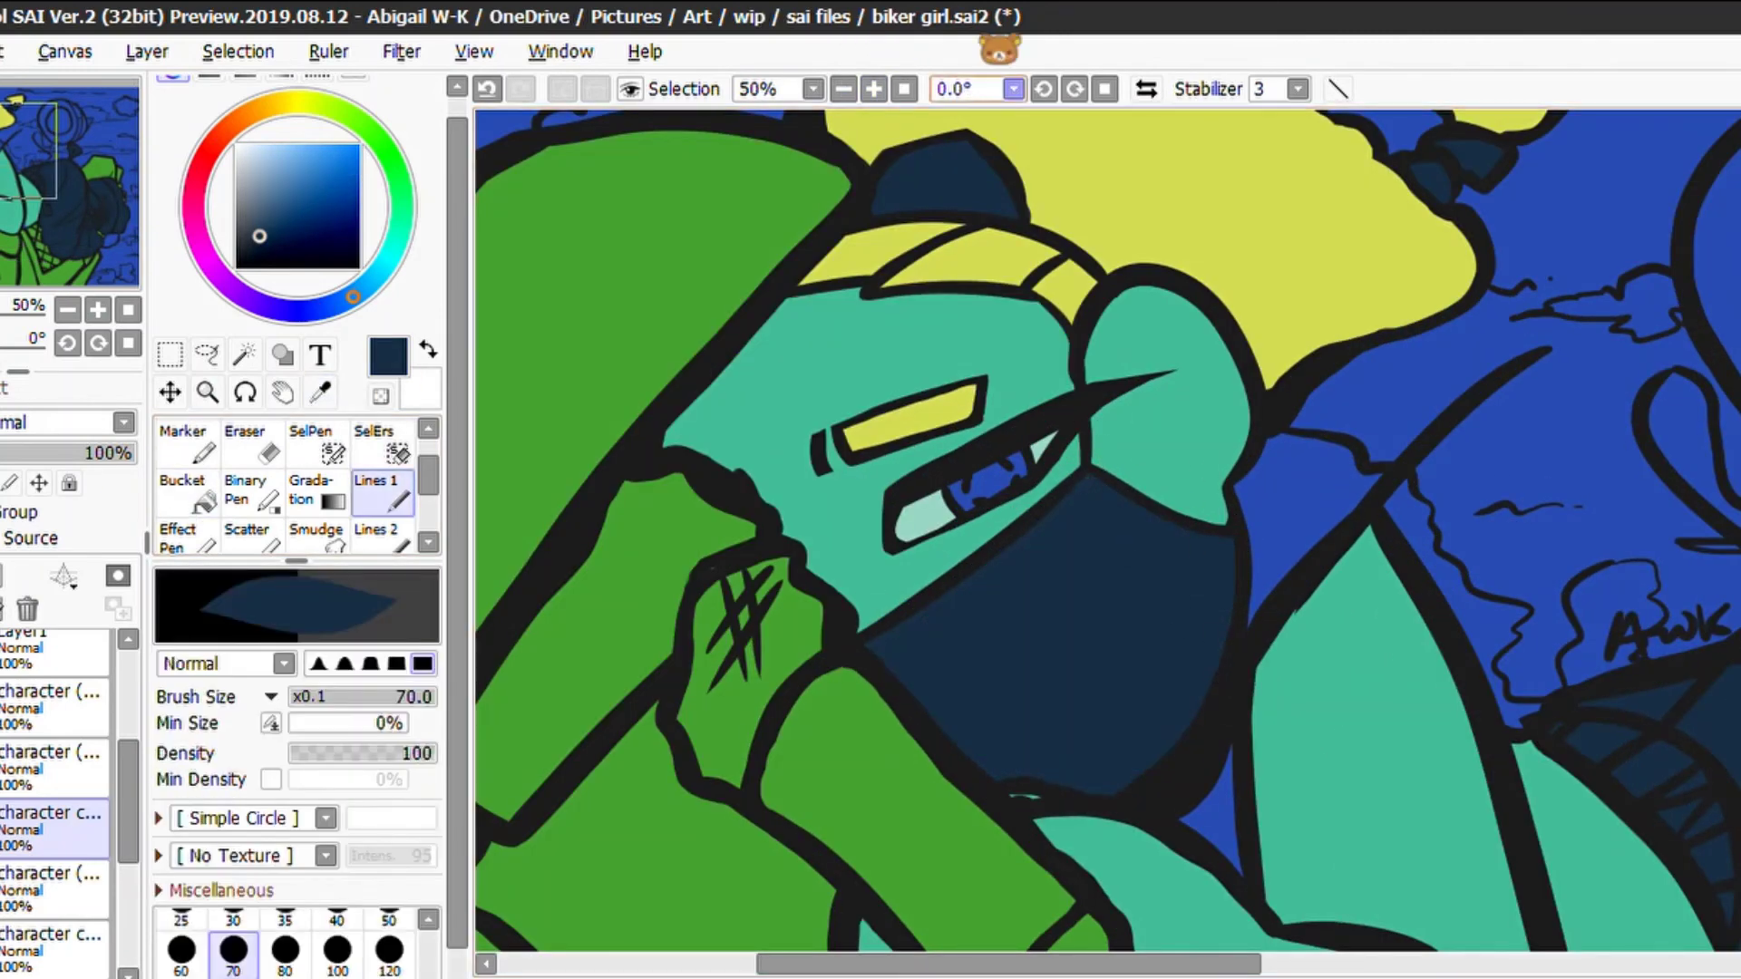
{"action": "scroll", "coordinate": [945, 676], "scroll_direction": "down", "scroll_amount": 2}
{"action": "scroll", "coordinate": [945, 675], "scroll_direction": "up", "scroll_amount": 1}
{"action": "key", "text": "e"}
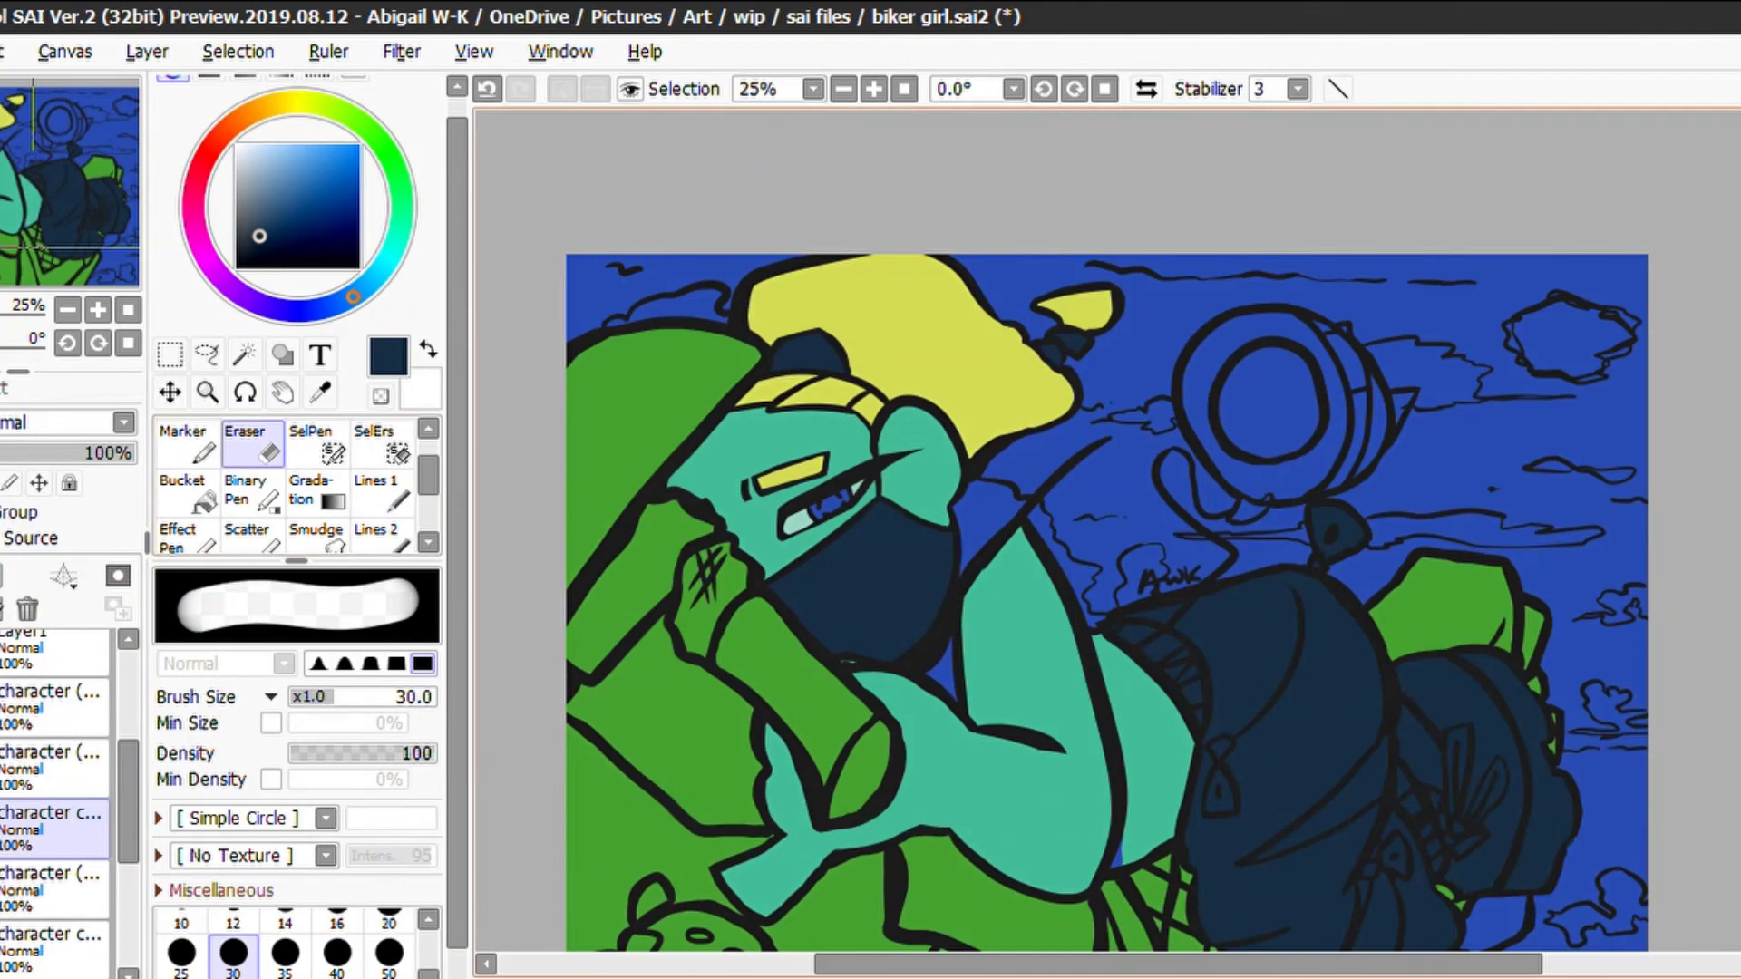
Trace and fill the large round lamp above the character's back with green on the bike color layer
{"action": "key", "text": "n"}
{"action": "scroll", "coordinate": [981, 204], "scroll_direction": "up", "scroll_amount": 1}
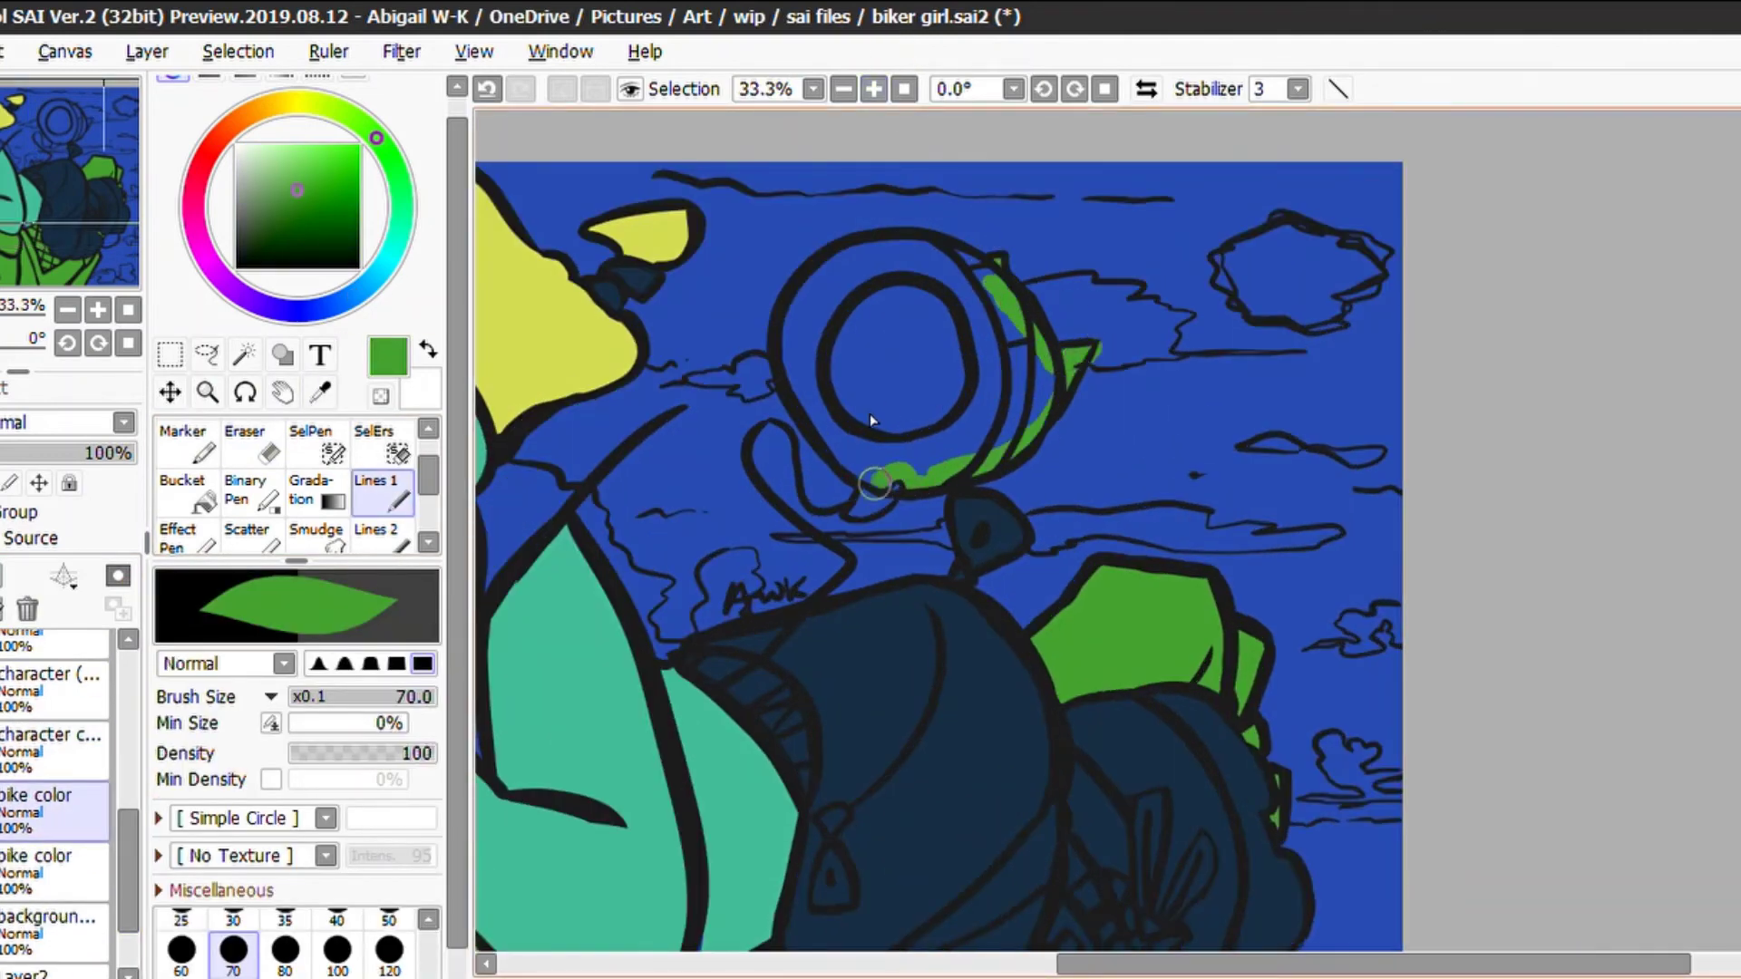
{"action": "key", "text": "b"}
{"action": "left_click", "coordinate": [884, 263]}
{"action": "left_click", "coordinate": [893, 299]}
{"action": "key", "text": "e"}
{"action": "key", "text": "n"}
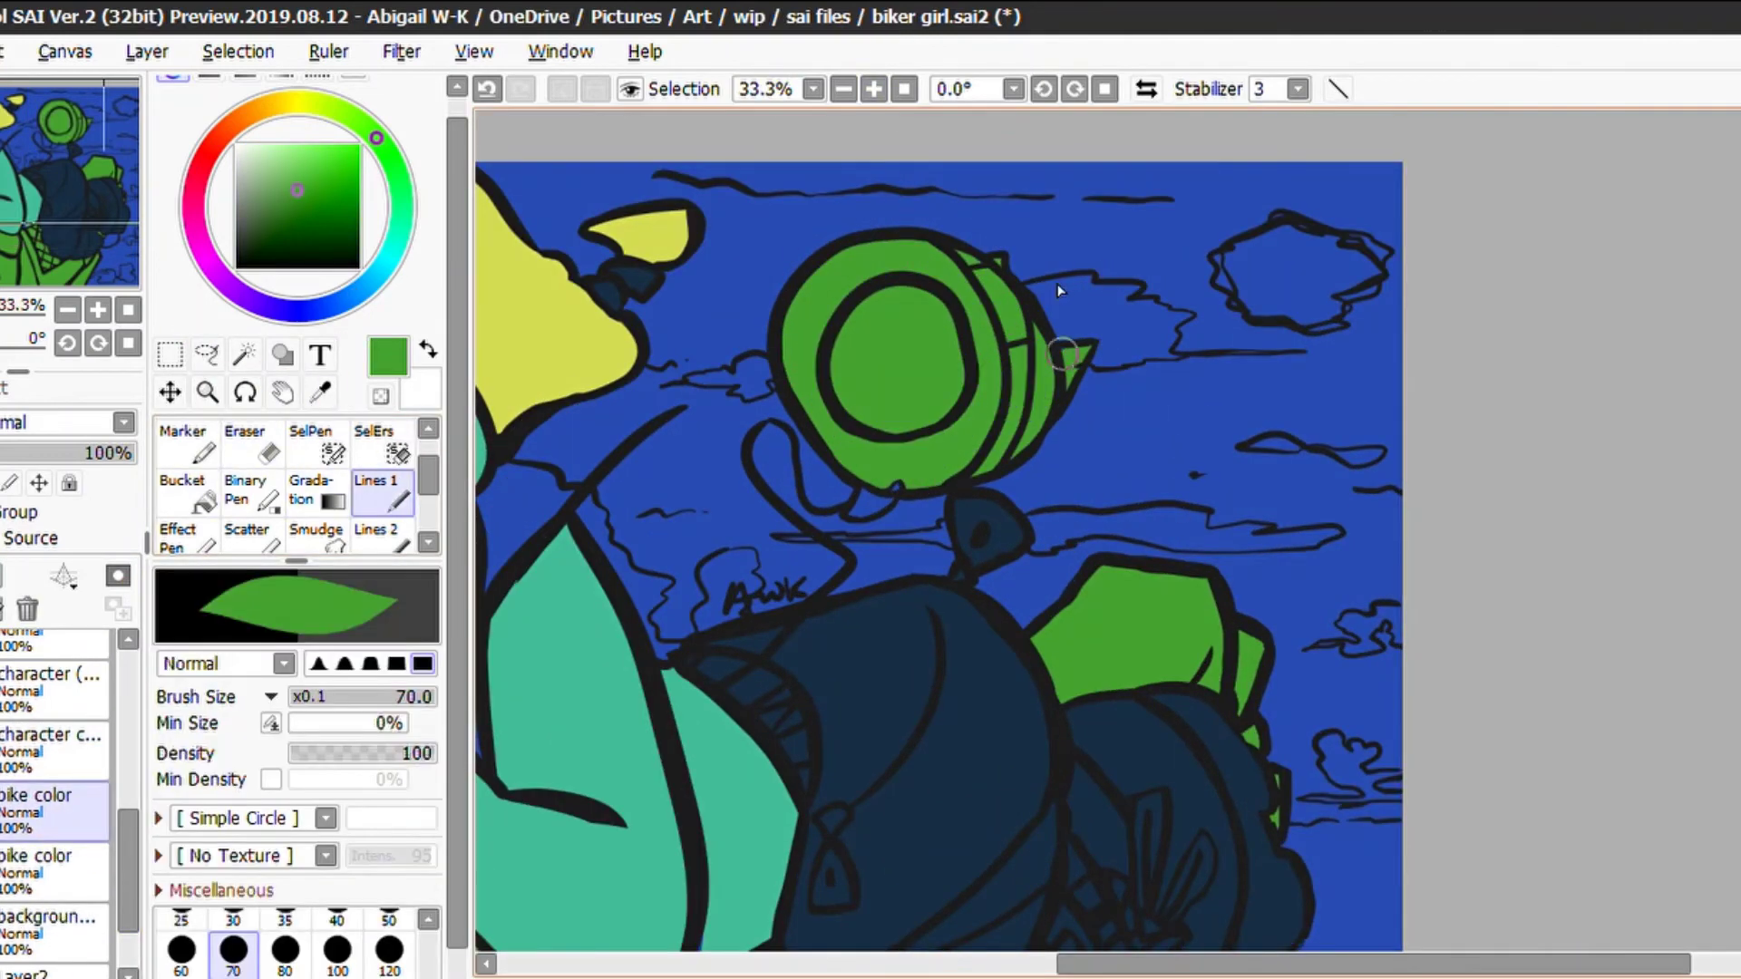
Erase the stray green around the edges of the round lamp
{"action": "scroll", "coordinate": [150, 733], "scroll_direction": "up", "scroll_amount": 2}
{"action": "scroll", "coordinate": [1399, 707], "scroll_direction": "up", "scroll_amount": 3}
{"action": "key", "text": "e"}
{"action": "left_click_drag", "start_coordinate": [828, 181], "coordinate": [827, 450]}
{"action": "scroll", "coordinate": [146, 739], "scroll_direction": "down", "scroll_amount": 3}
{"action": "key", "text": "n"}
{"action": "scroll", "coordinate": [1197, 436], "scroll_direction": "down", "scroll_amount": 5}
Color the small curved piece beneath the round lamp with the skin's teal on the character color layer
{"action": "key", "text": "alt"}
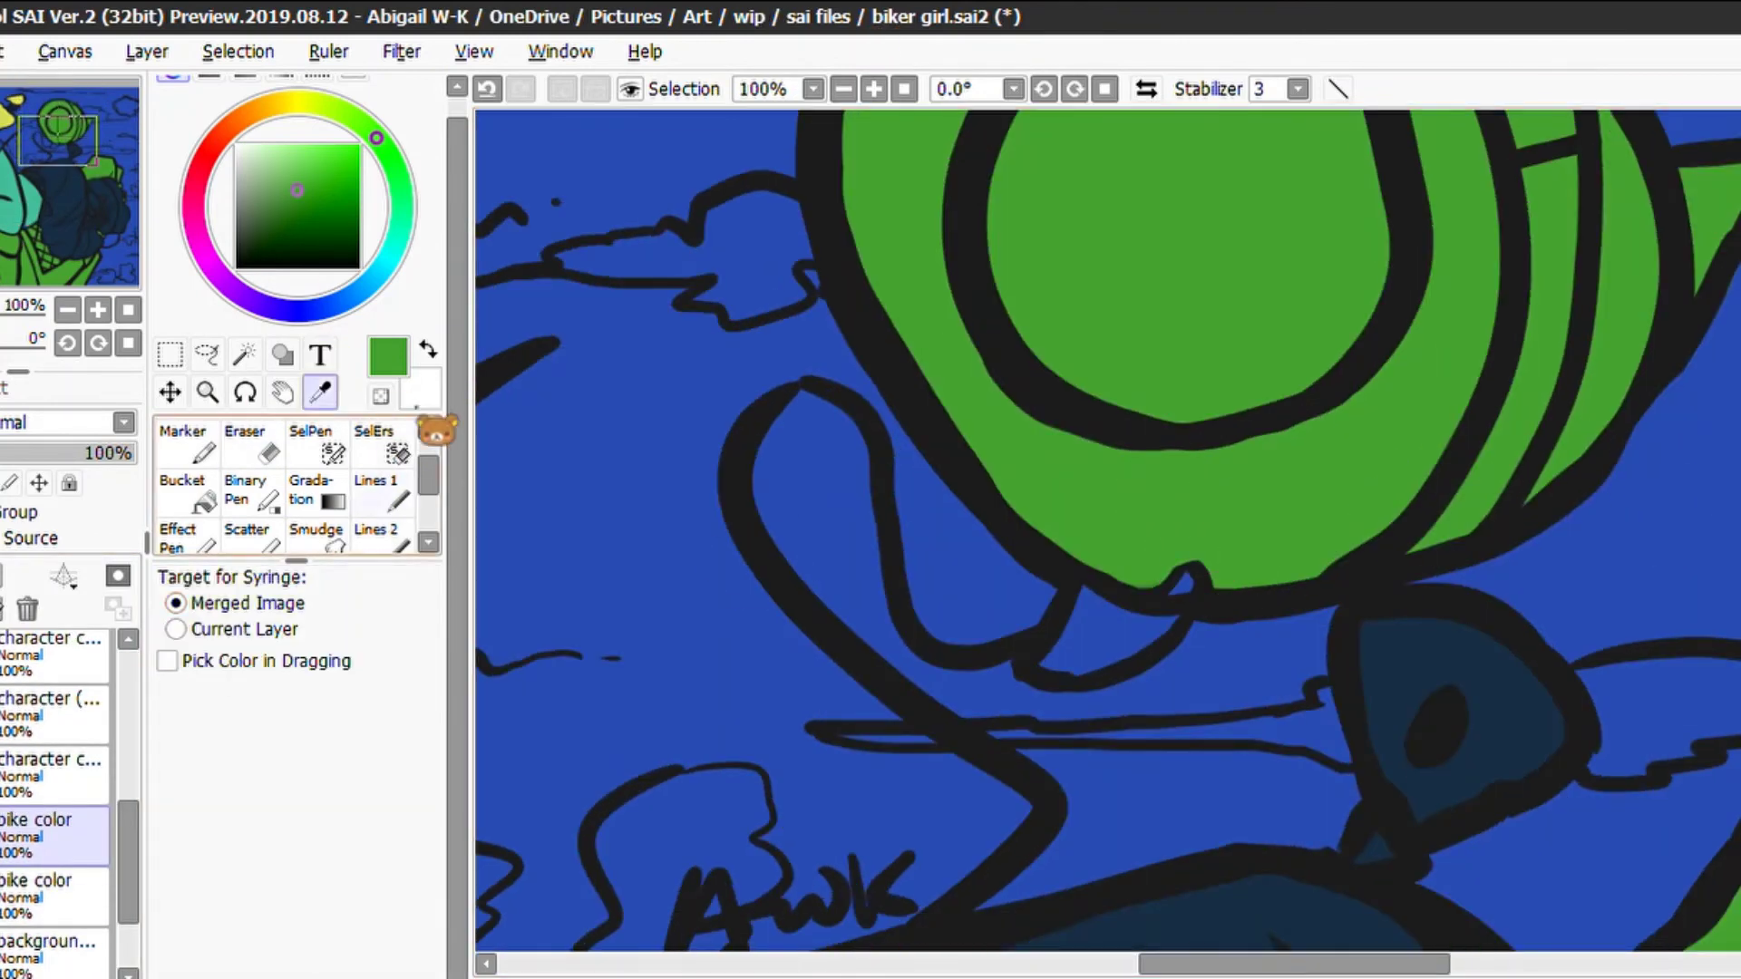
{"action": "scroll", "coordinate": [1196, 454], "scroll_direction": "down", "scroll_amount": 3}
{"action": "scroll", "coordinate": [1117, 531], "scroll_direction": "up", "scroll_amount": 1}
{"action": "left_click_drag", "start_coordinate": [1102, 584], "coordinate": [1151, 570]}
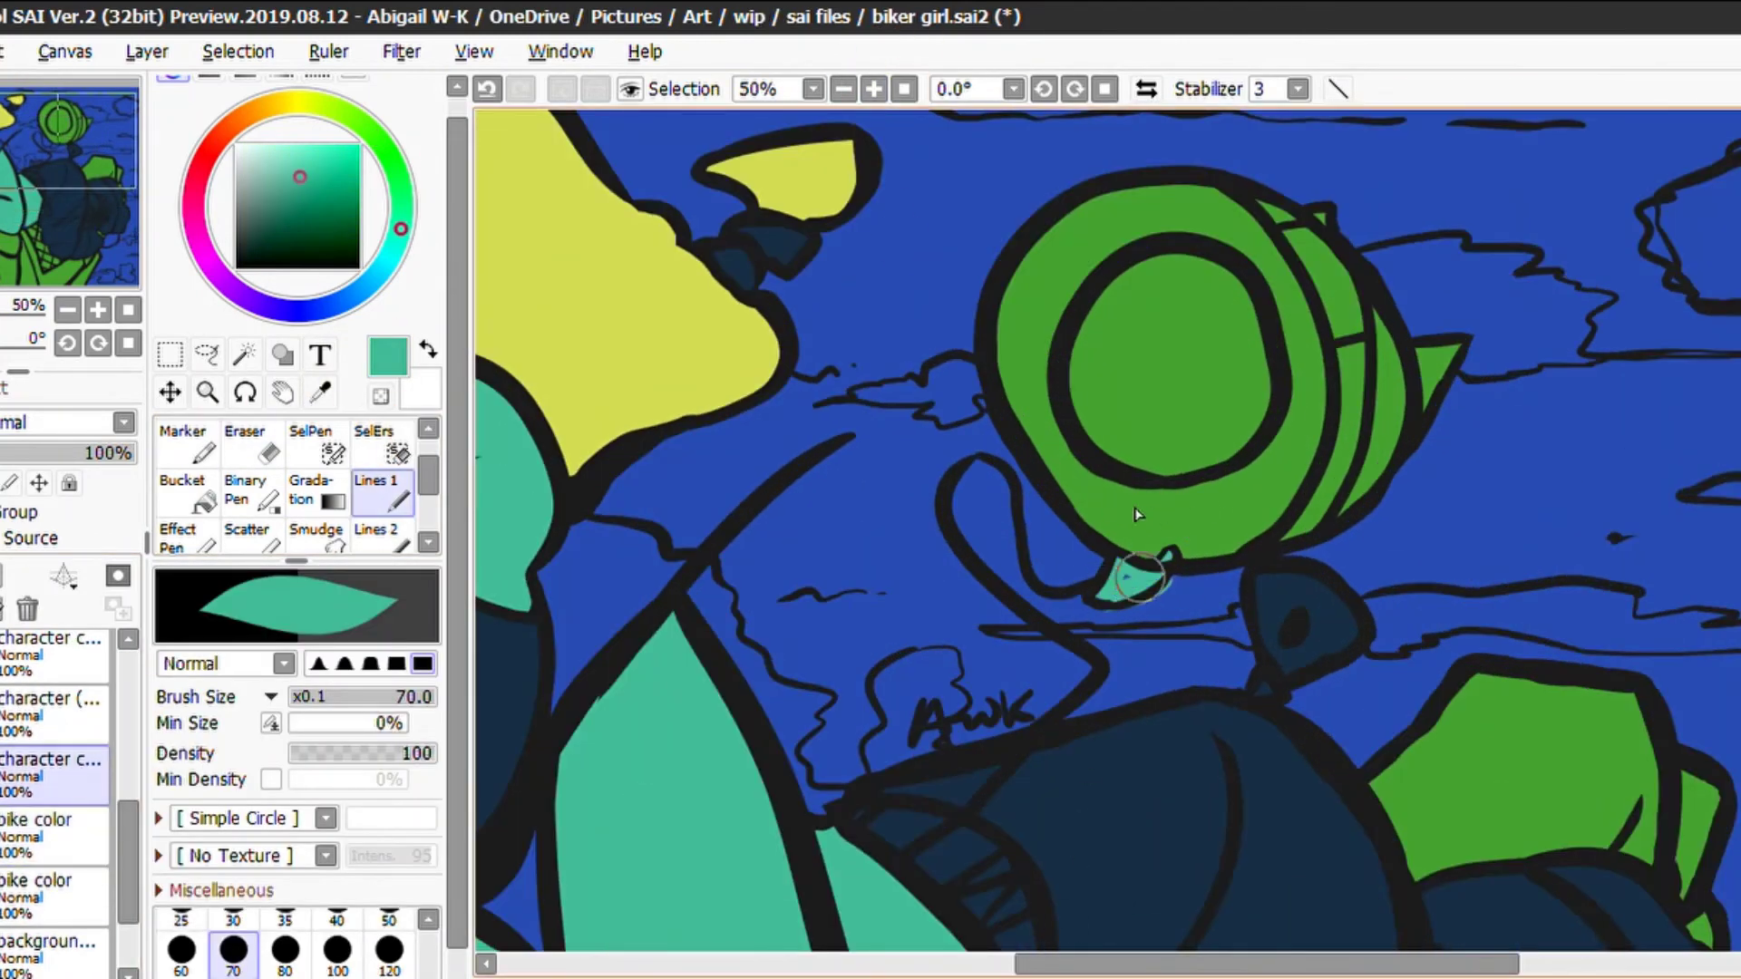
{"action": "key", "text": "e"}
Touch up the character's black outlines around the arm and torso on the character lines layer
{"action": "scroll", "coordinate": [1176, 340], "scroll_direction": "down", "scroll_amount": 2}
{"action": "key", "text": "n"}
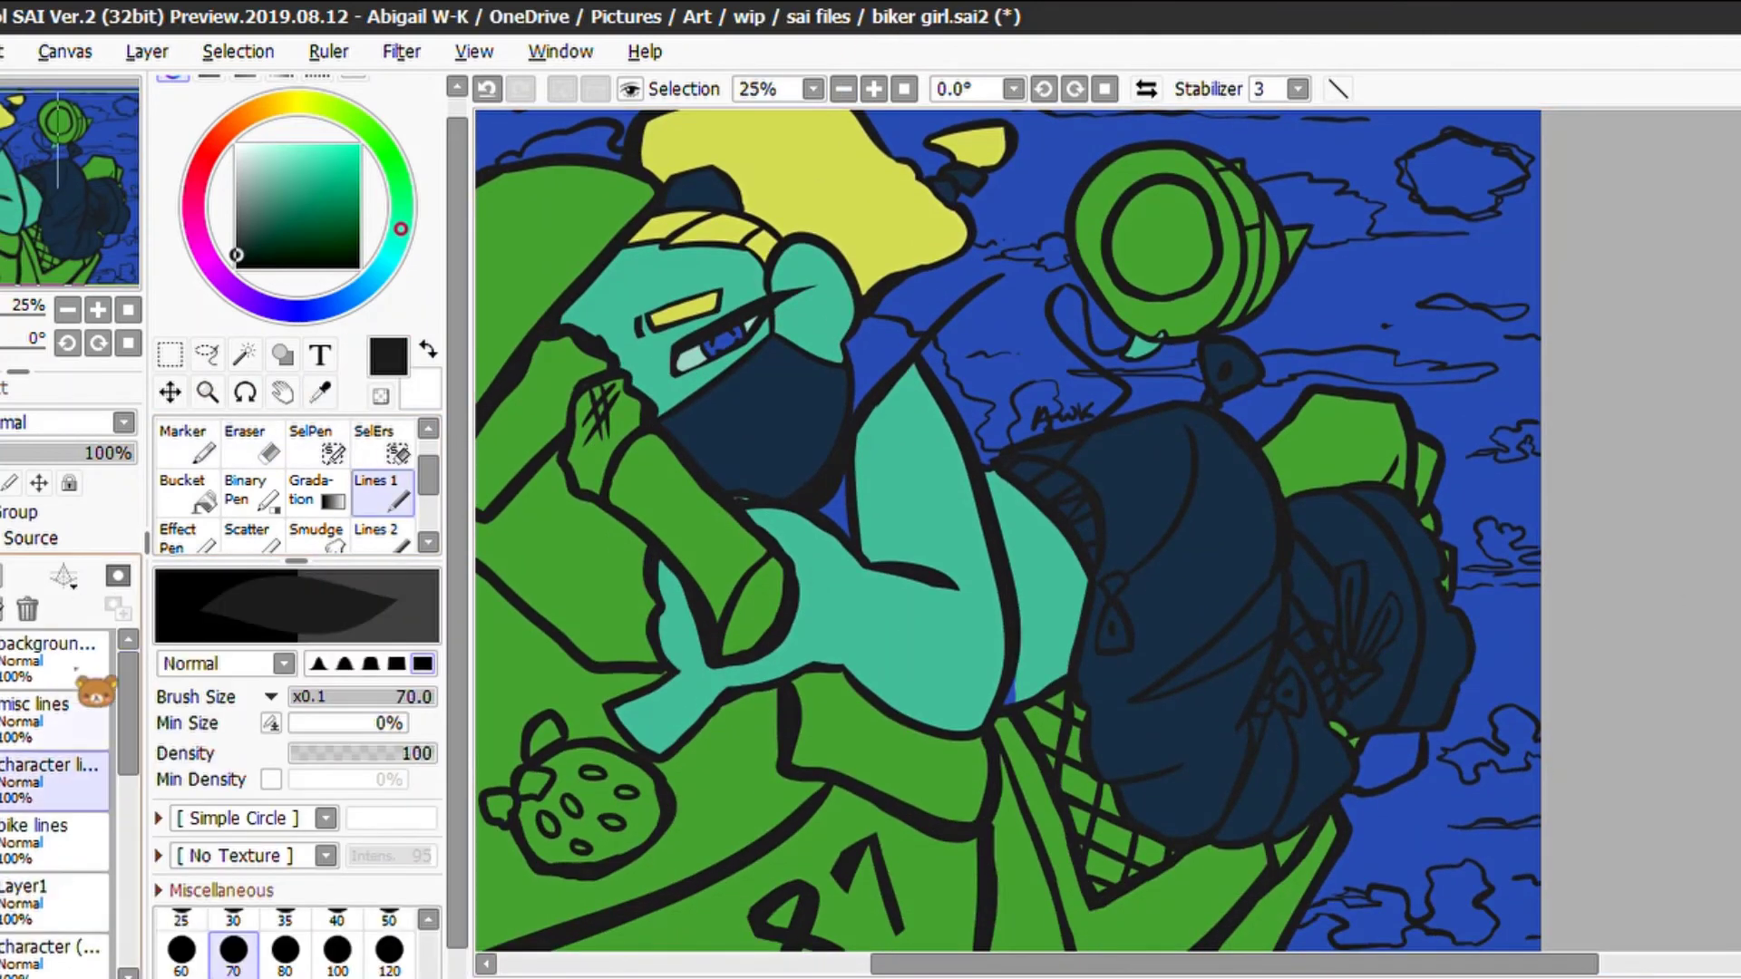
{"action": "scroll", "coordinate": [993, 619], "scroll_direction": "up", "scroll_amount": 1}
{"action": "left_click_drag", "start_coordinate": [777, 533], "coordinate": [958, 733]}
{"action": "scroll", "coordinate": [959, 732], "scroll_direction": "down", "scroll_amount": 2}
{"action": "scroll", "coordinate": [997, 634], "scroll_direction": "up", "scroll_amount": 1}
{"action": "scroll", "coordinate": [55, 726], "scroll_direction": "down", "scroll_amount": 3}
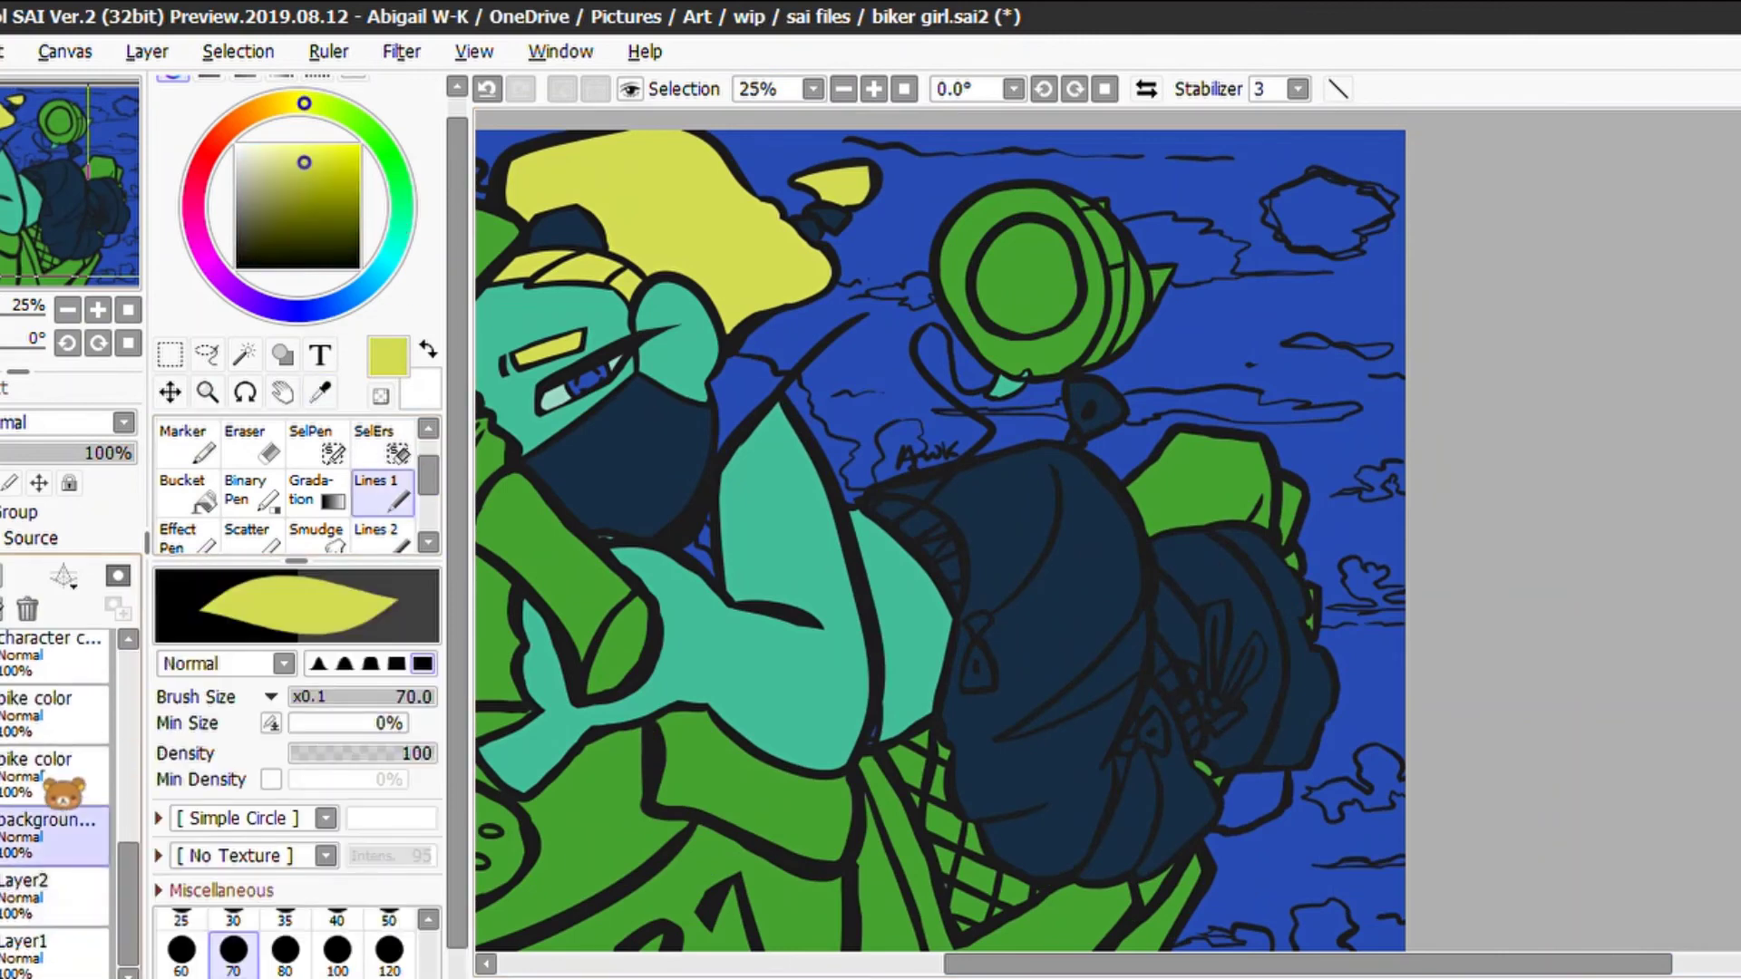
Color the jagged round shape in the sky yellow on a new background layer and clean its edges
{"action": "left_click", "coordinate": [91, 753]}
{"action": "scroll", "coordinate": [1031, 204], "scroll_direction": "up", "scroll_amount": 2}
{"action": "left_click_drag", "start_coordinate": [1093, 264], "coordinate": [1033, 266]}
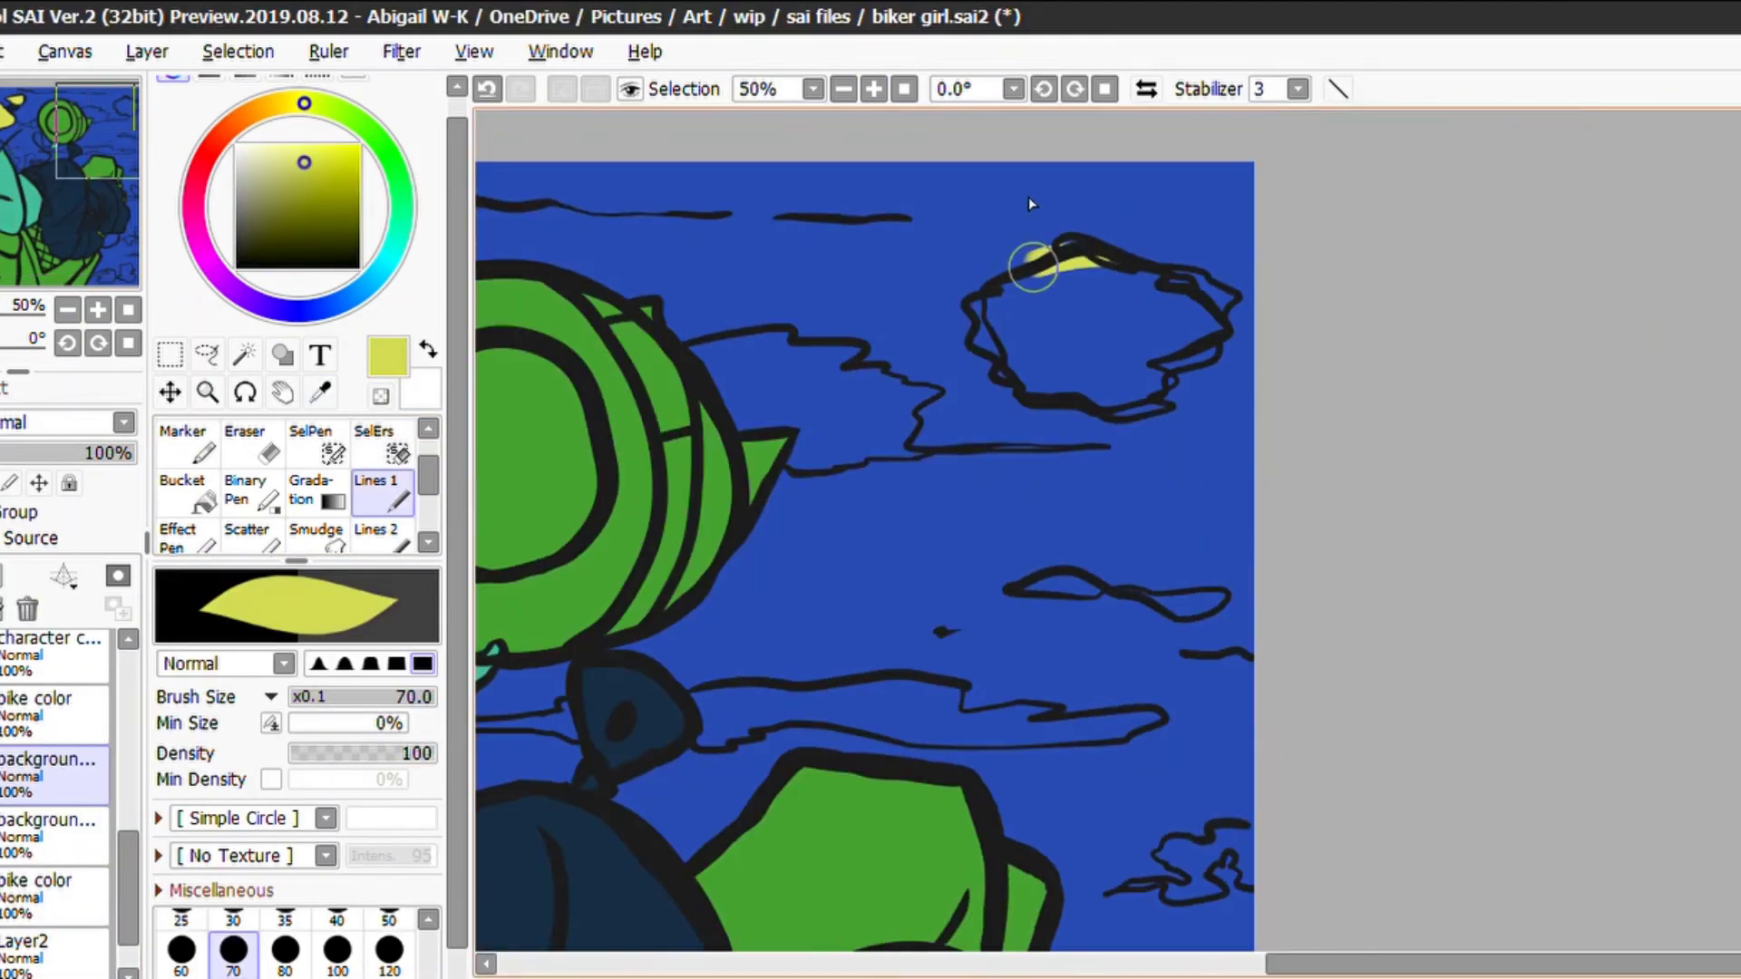
{"action": "left_click_drag", "start_coordinate": [1159, 305], "coordinate": [1025, 185]}
{"action": "key", "text": "e"}
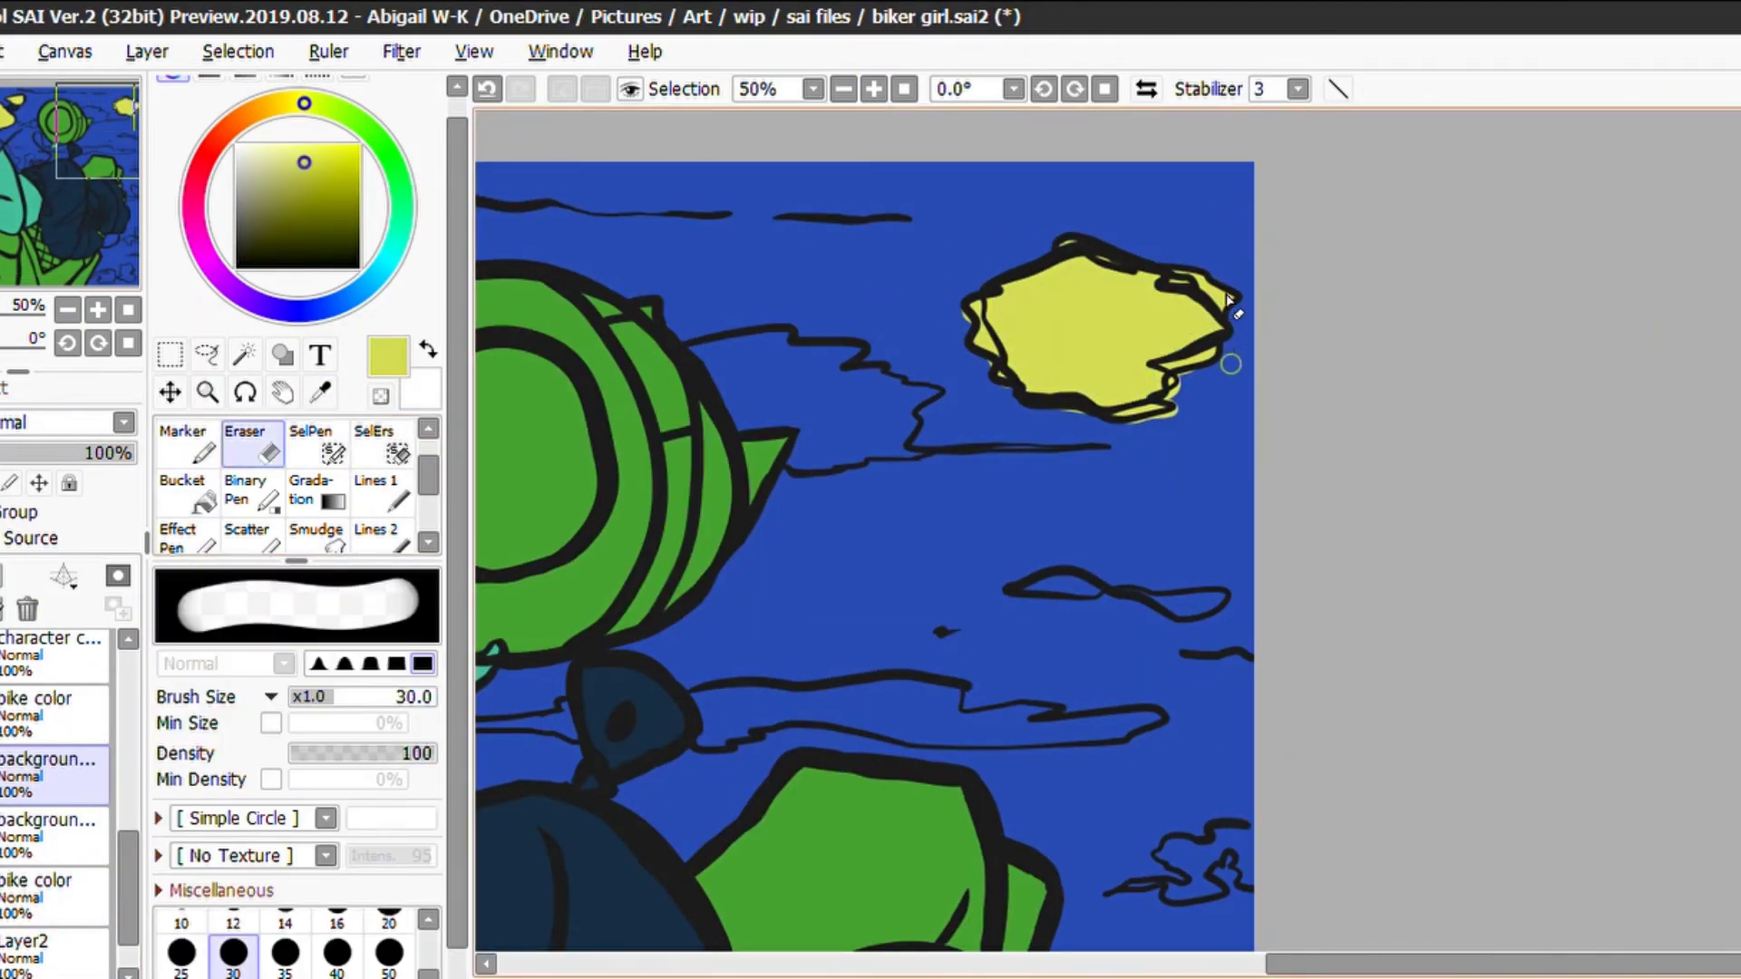
{"action": "scroll", "coordinate": [934, 331], "scroll_direction": "down", "scroll_amount": 4}
{"action": "scroll", "coordinate": [855, 272], "scroll_direction": "up", "scroll_amount": 2}
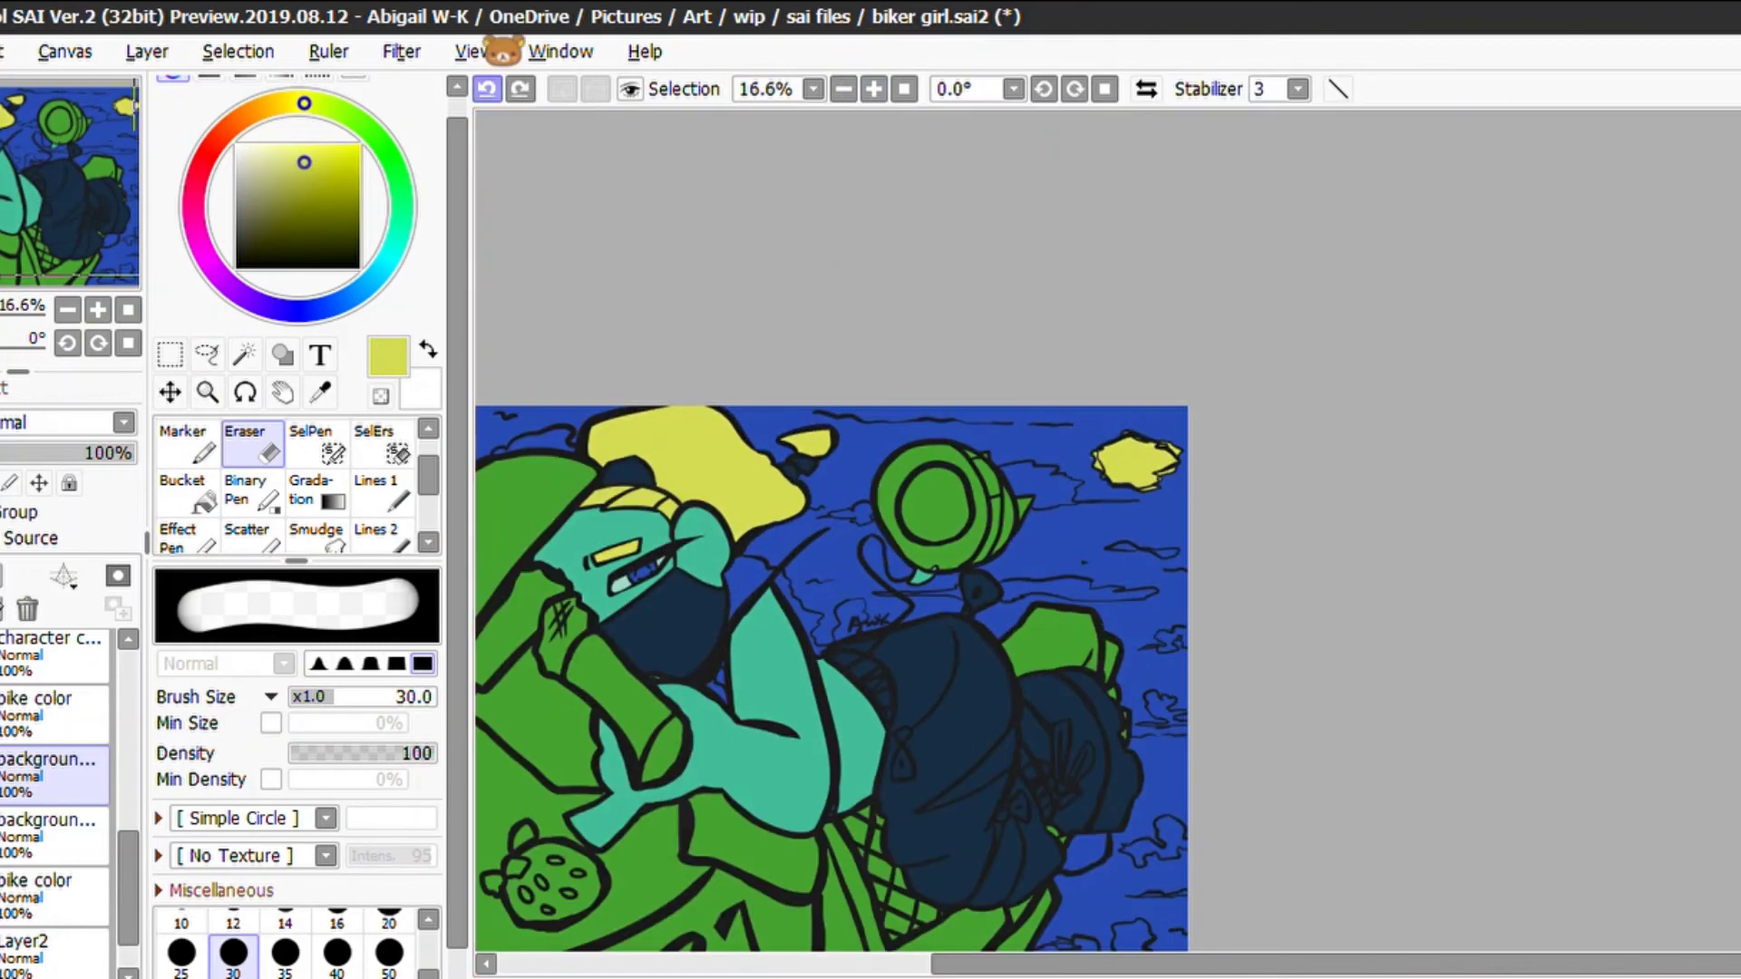
Mix a muted yellow-green and paint the eyelid above the eye and a spot beneath its inner corner
{"action": "scroll", "coordinate": [1150, 527], "scroll_direction": "up", "scroll_amount": 2}
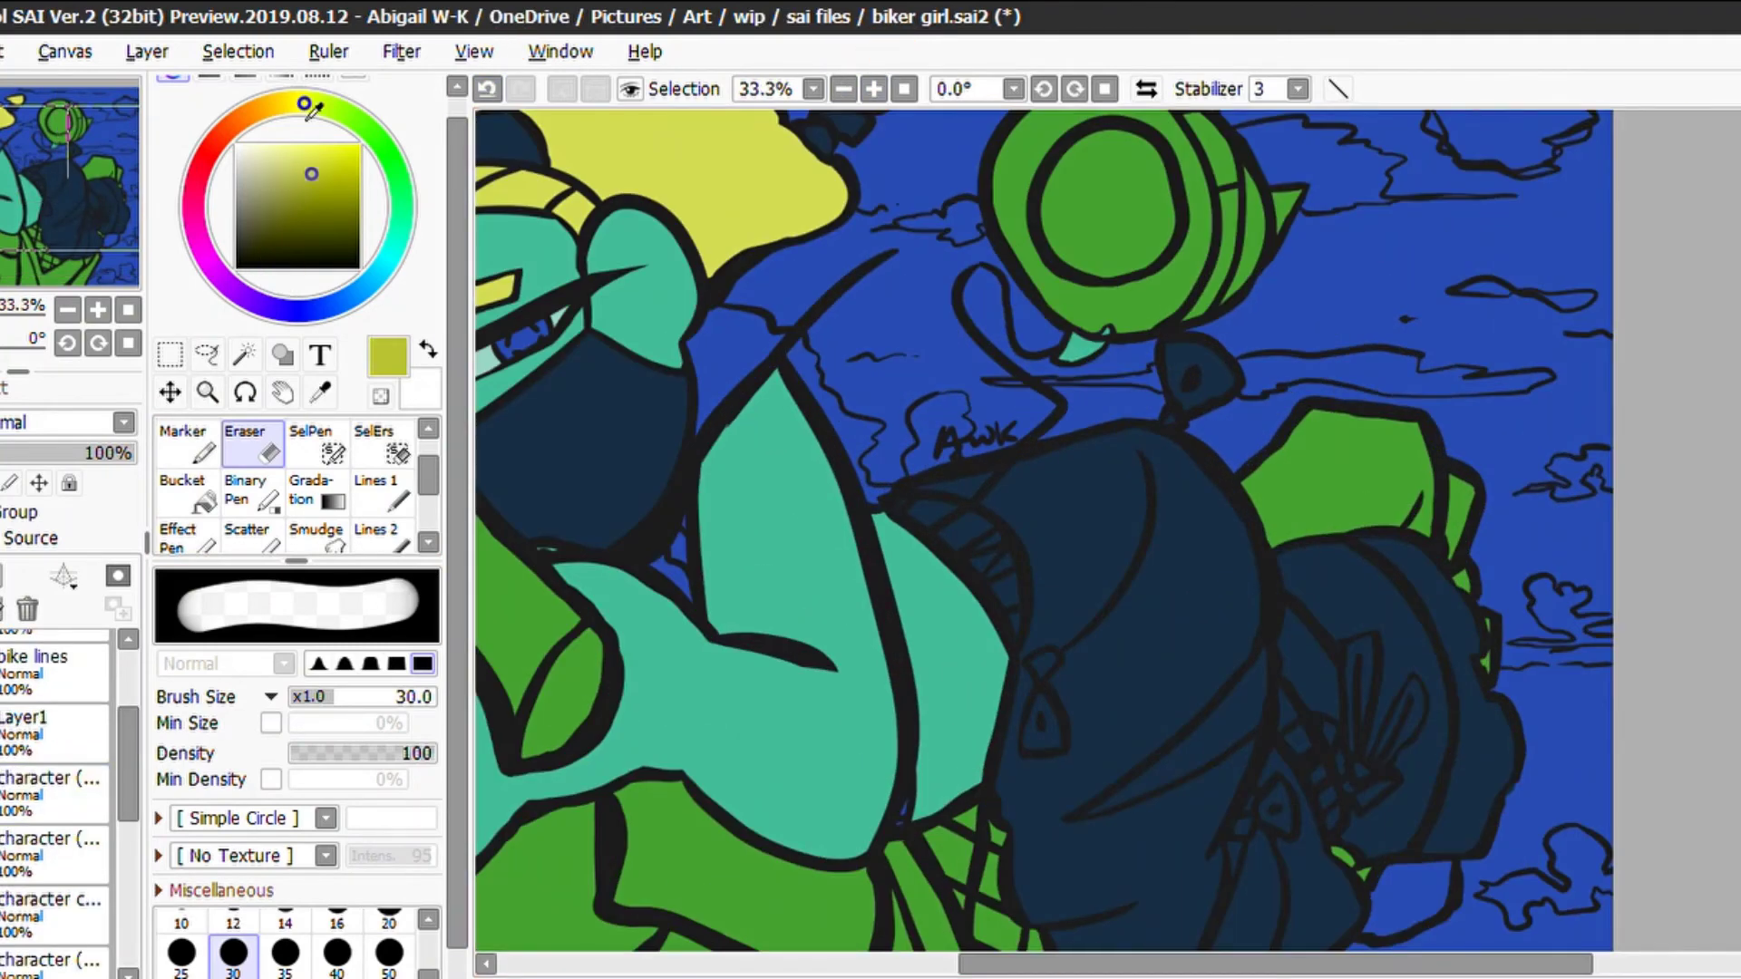
{"action": "key", "text": "e"}
{"action": "scroll", "coordinate": [738, 424], "scroll_direction": "up", "scroll_amount": 3}
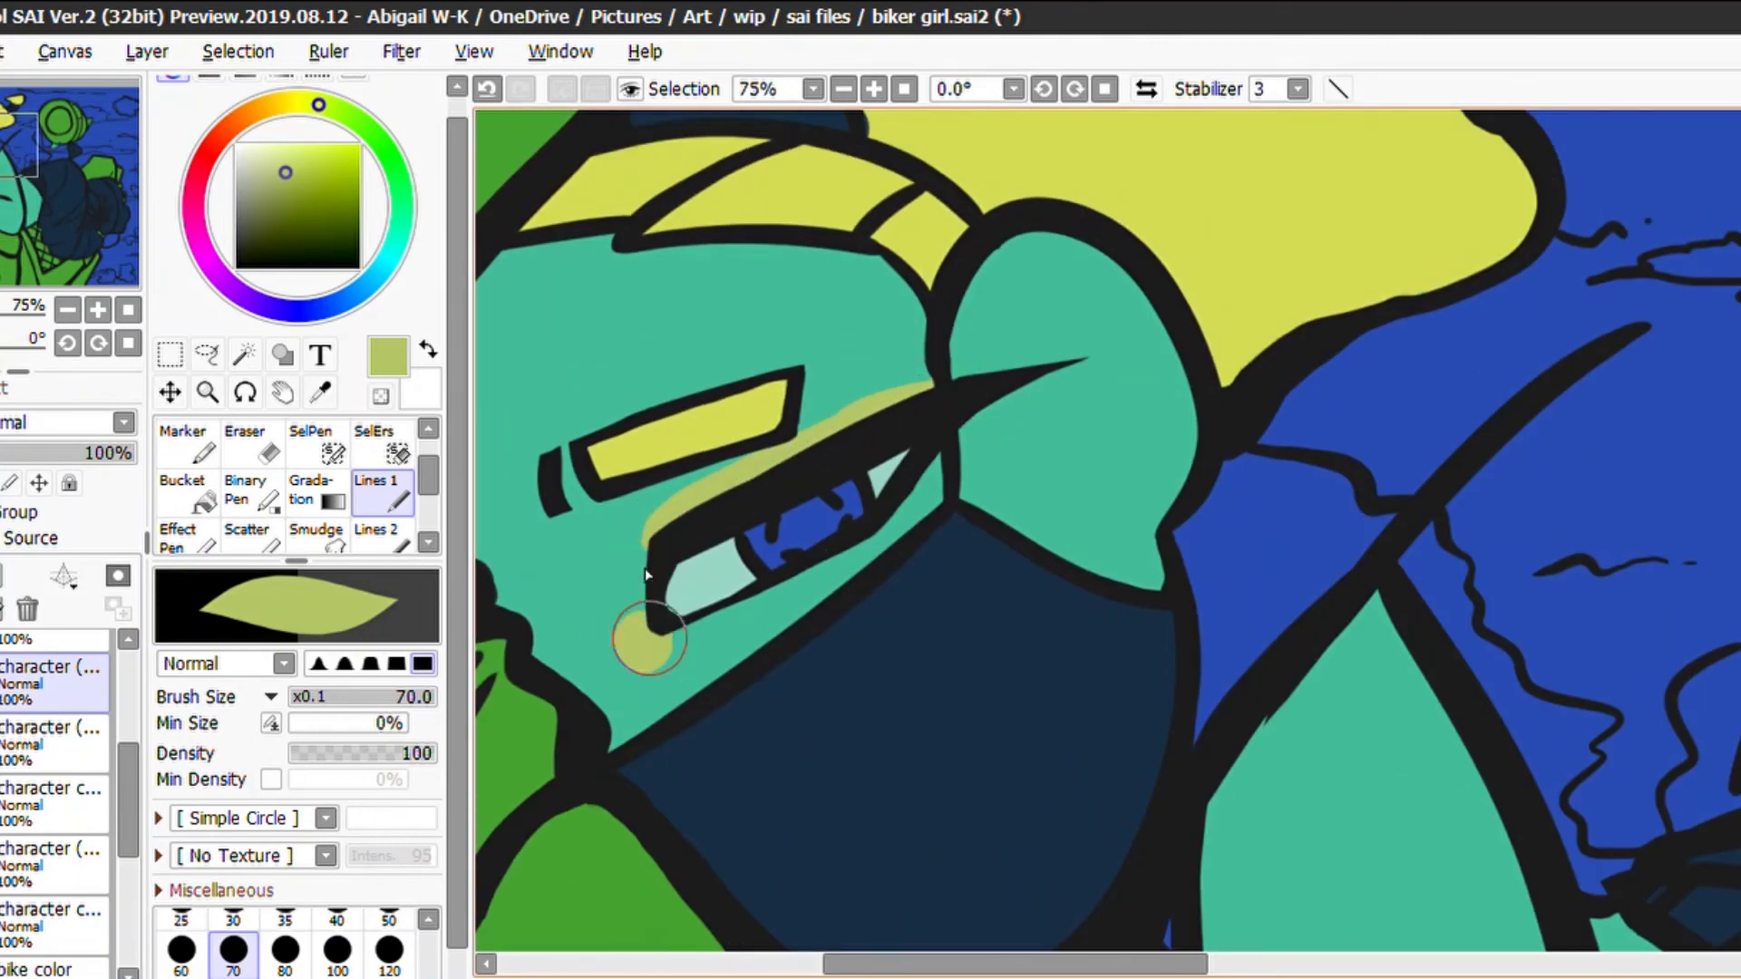
{"action": "key", "text": "e"}
{"action": "key", "text": "e"}
{"action": "scroll", "coordinate": [815, 88], "scroll_direction": "down", "scroll_amount": 5}
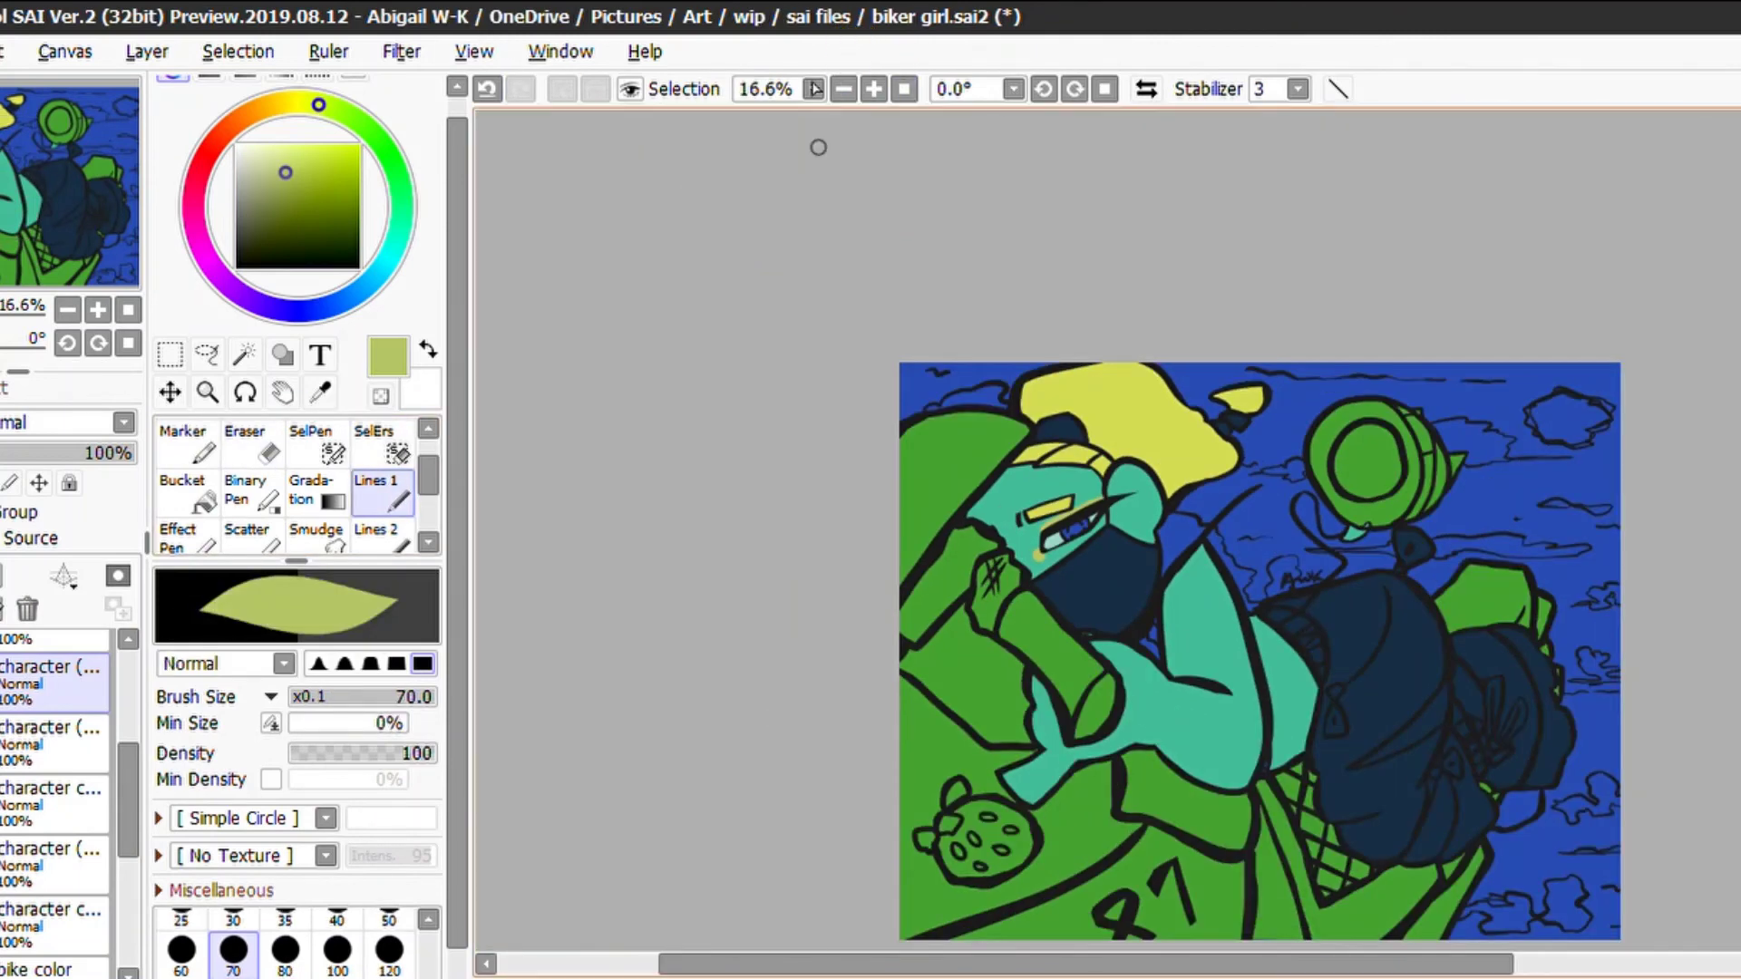
Trace and fill the handlebar and the panel below it with muted yellow-green on the bike color 2 layer
{"action": "left_click", "coordinate": [45, 807]}
{"action": "scroll", "coordinate": [1181, 922], "scroll_direction": "up", "scroll_amount": 1}
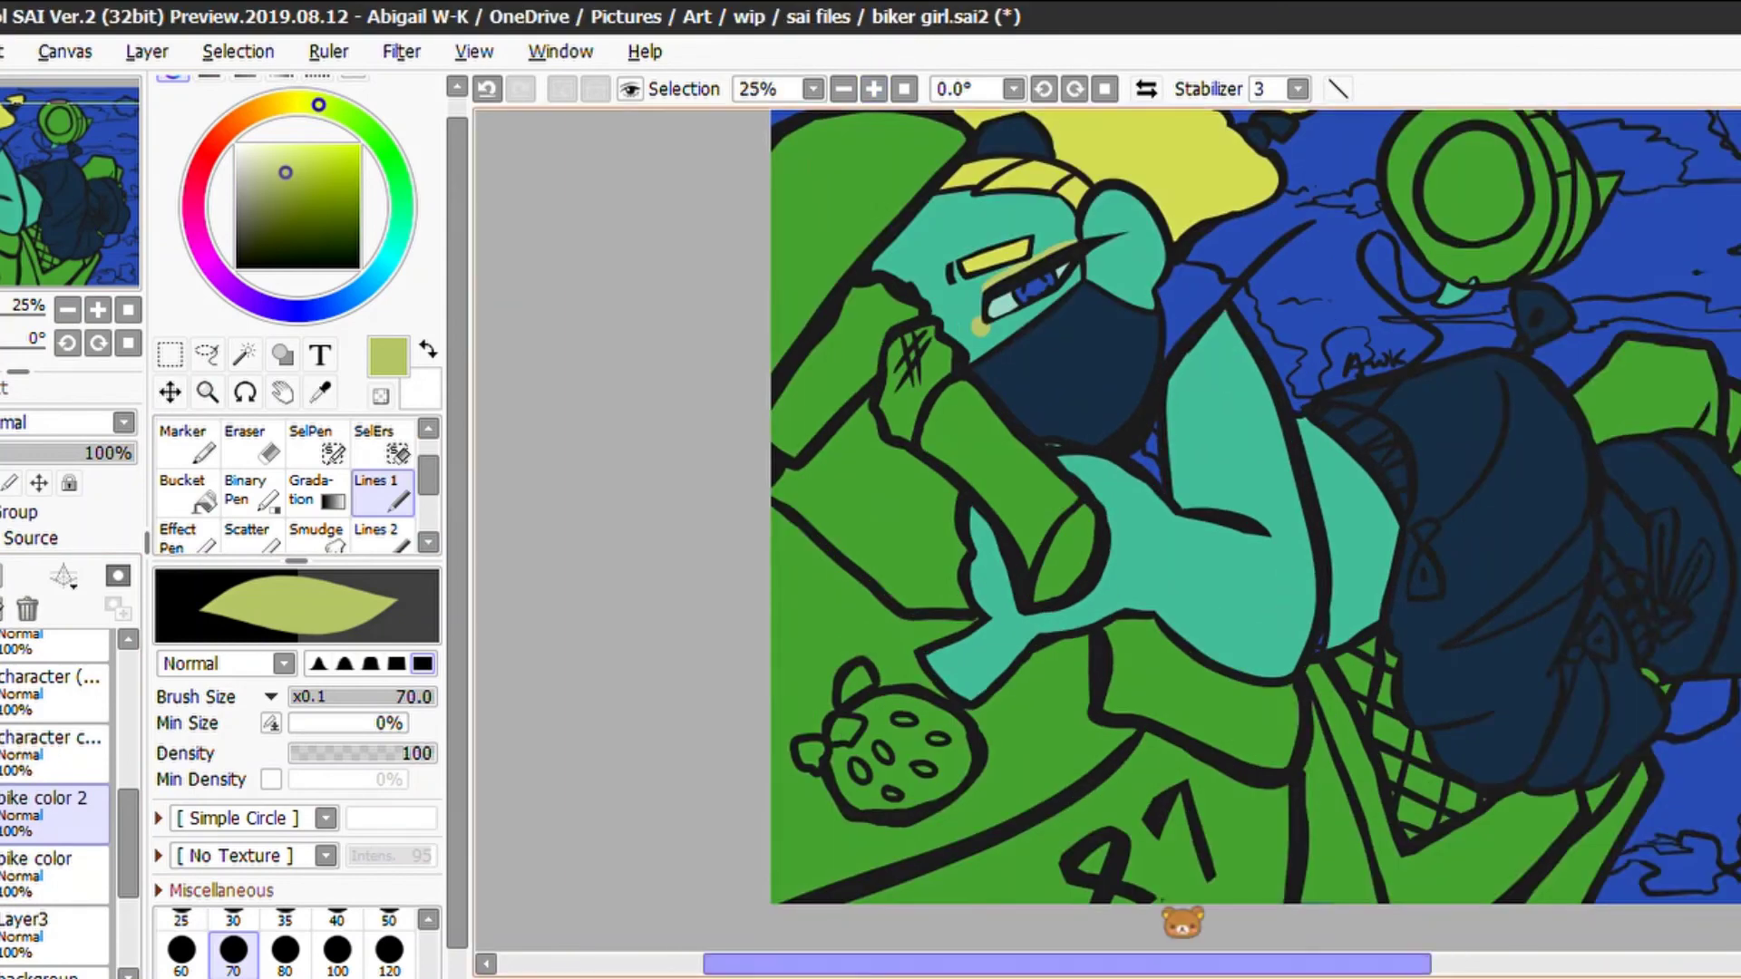
{"action": "scroll", "coordinate": [1181, 922], "scroll_direction": "left", "scroll_amount": 3}
{"action": "left_click_drag", "start_coordinate": [1043, 294], "coordinate": [968, 479]}
{"action": "key", "text": "g"}
{"action": "left_click", "coordinate": [1052, 480]}
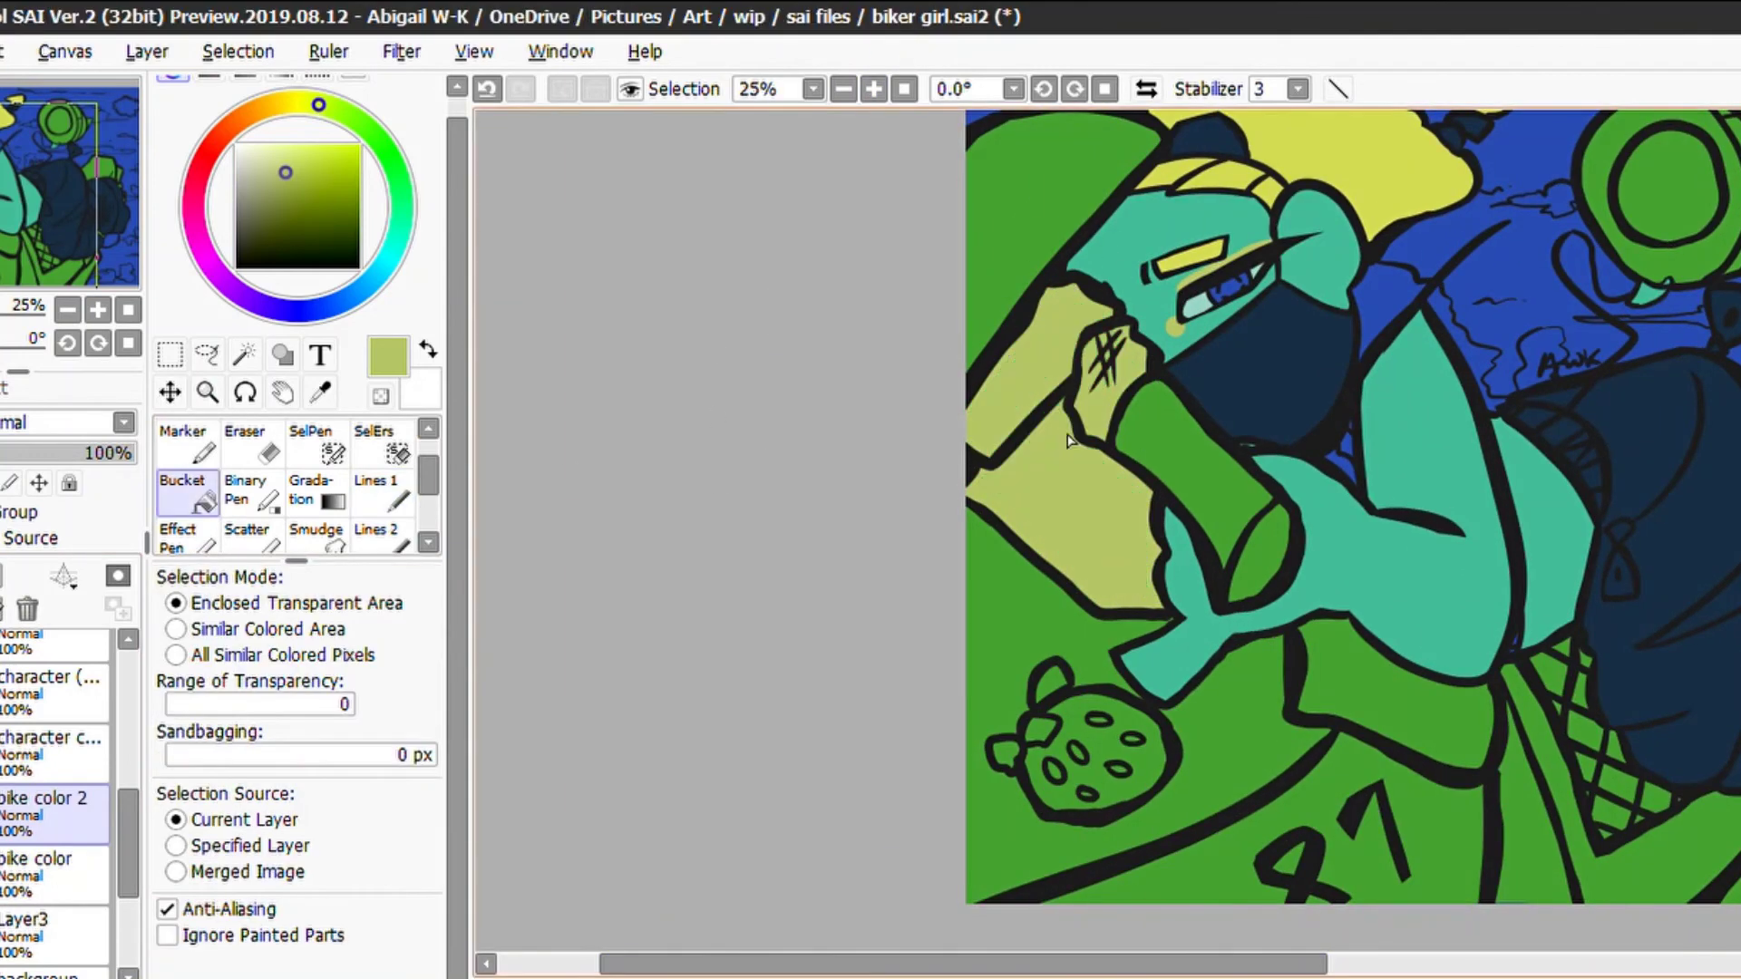
Color the mesh panel, its surrounding frame and the small rear pieces of the bike muted yellow-green
{"action": "scroll", "coordinate": [1088, 499], "scroll_direction": "right", "scroll_amount": 4}
{"action": "key", "text": "b"}
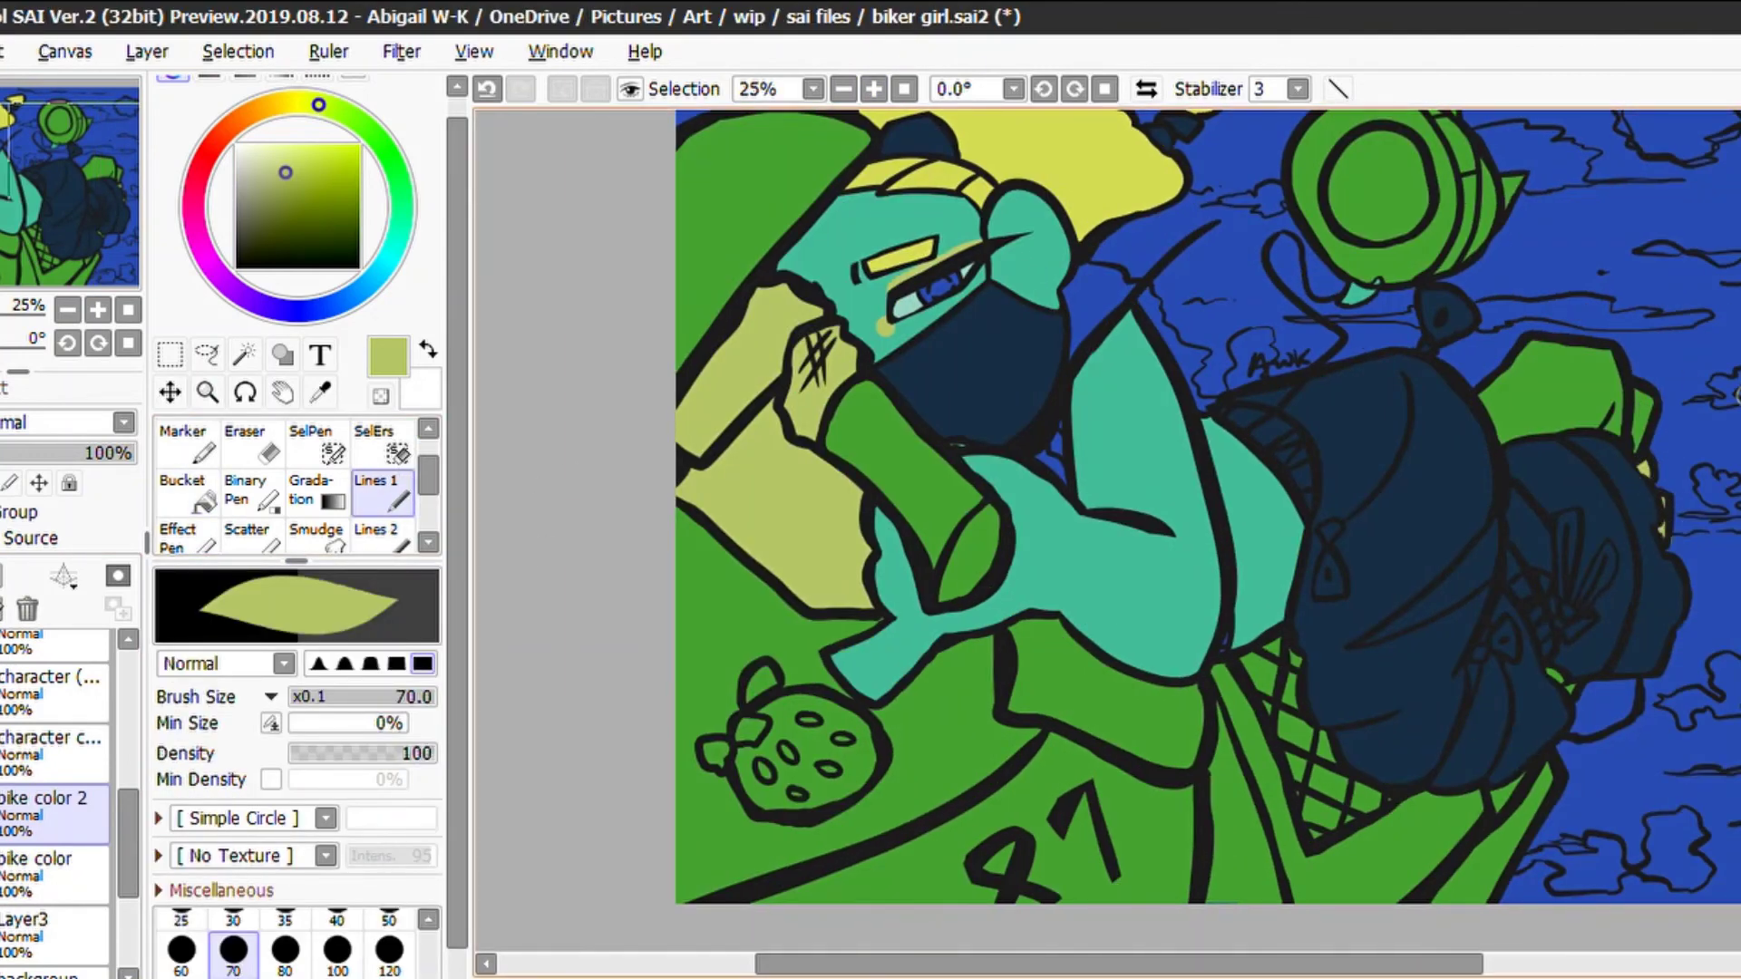
{"action": "scroll", "coordinate": [1360, 462], "scroll_direction": "down", "scroll_amount": 3}
{"action": "left_click_drag", "start_coordinate": [1297, 698], "coordinate": [1238, 449]}
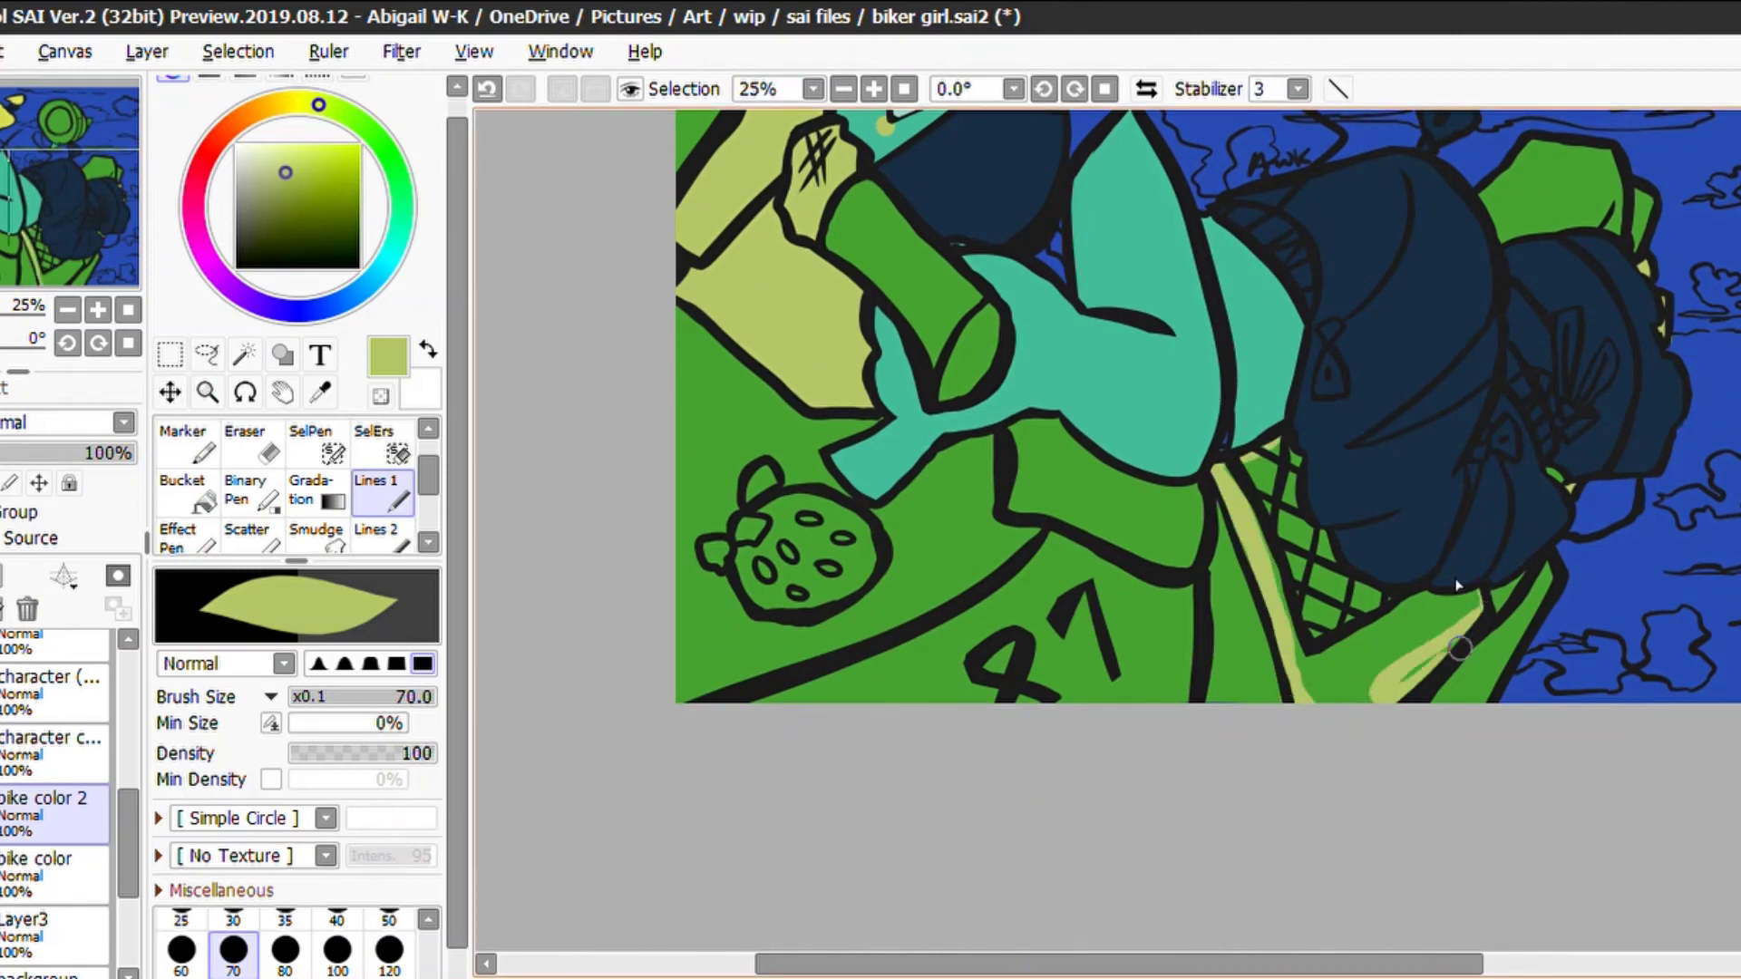
{"action": "key", "text": "g"}
{"action": "left_click", "coordinate": [1415, 626]}
{"action": "key", "text": "b"}
Fill the inner circle of the round green part behind the character with near-black on the character lines layer
{"action": "left_click", "coordinate": [1061, 645], "text": "alt"}
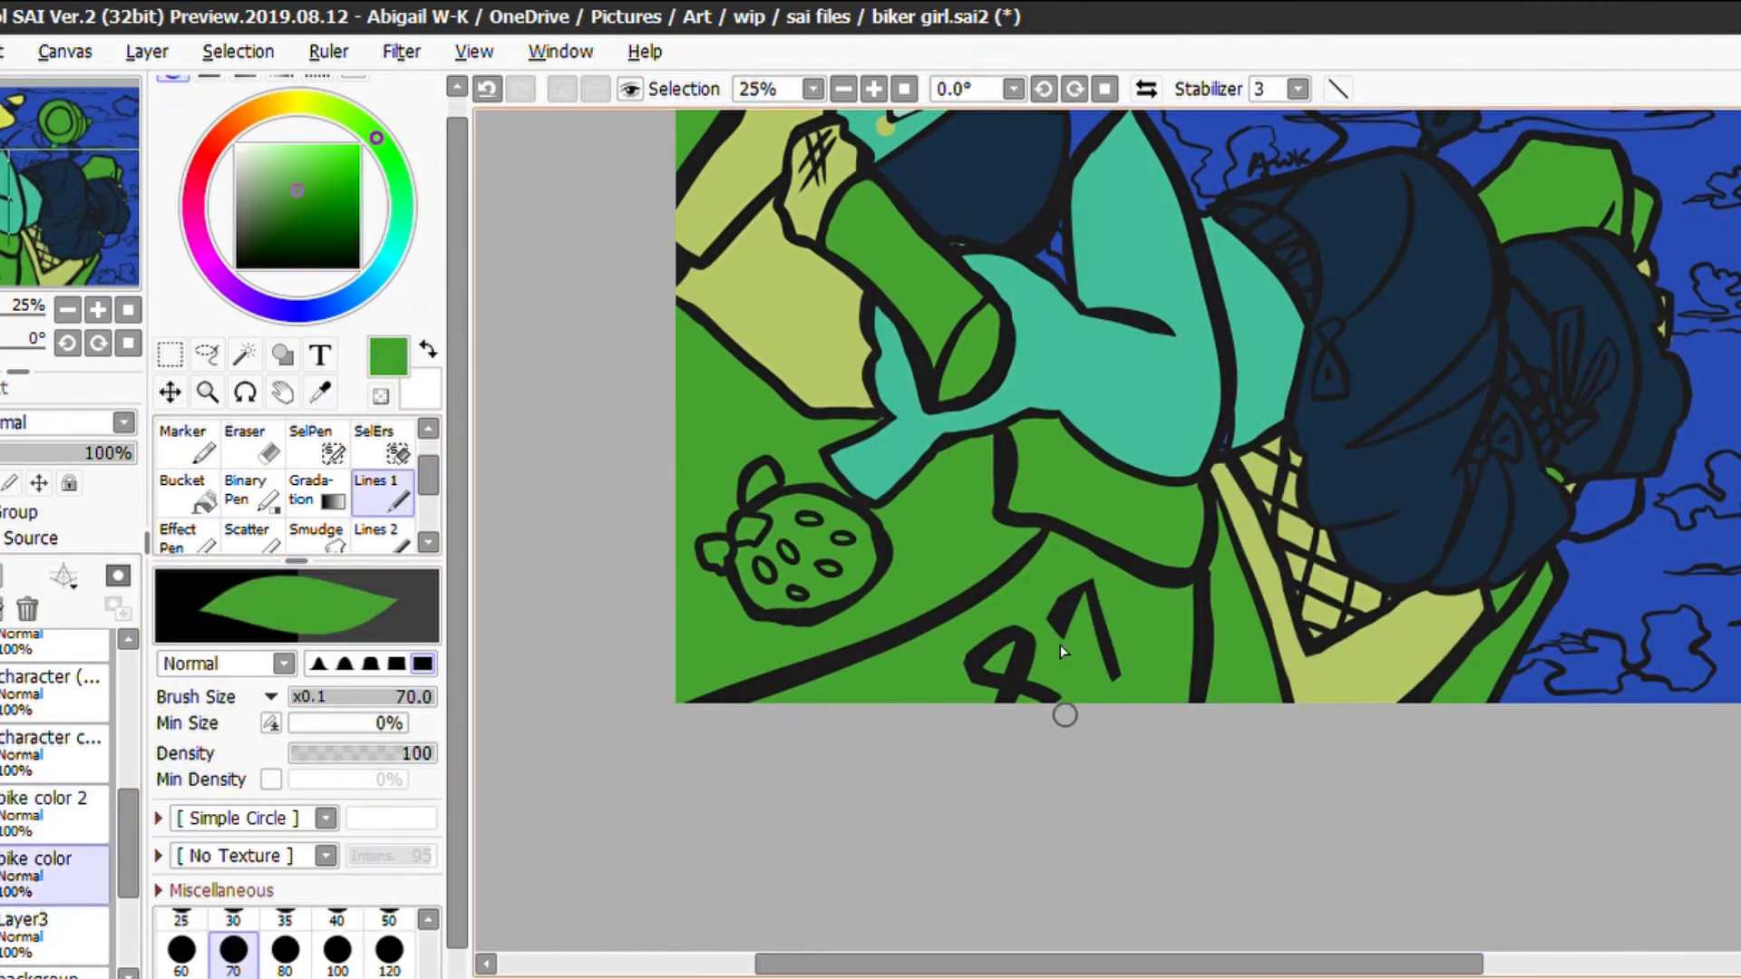
{"action": "scroll", "coordinate": [1369, 662], "scroll_direction": "up", "scroll_amount": 4}
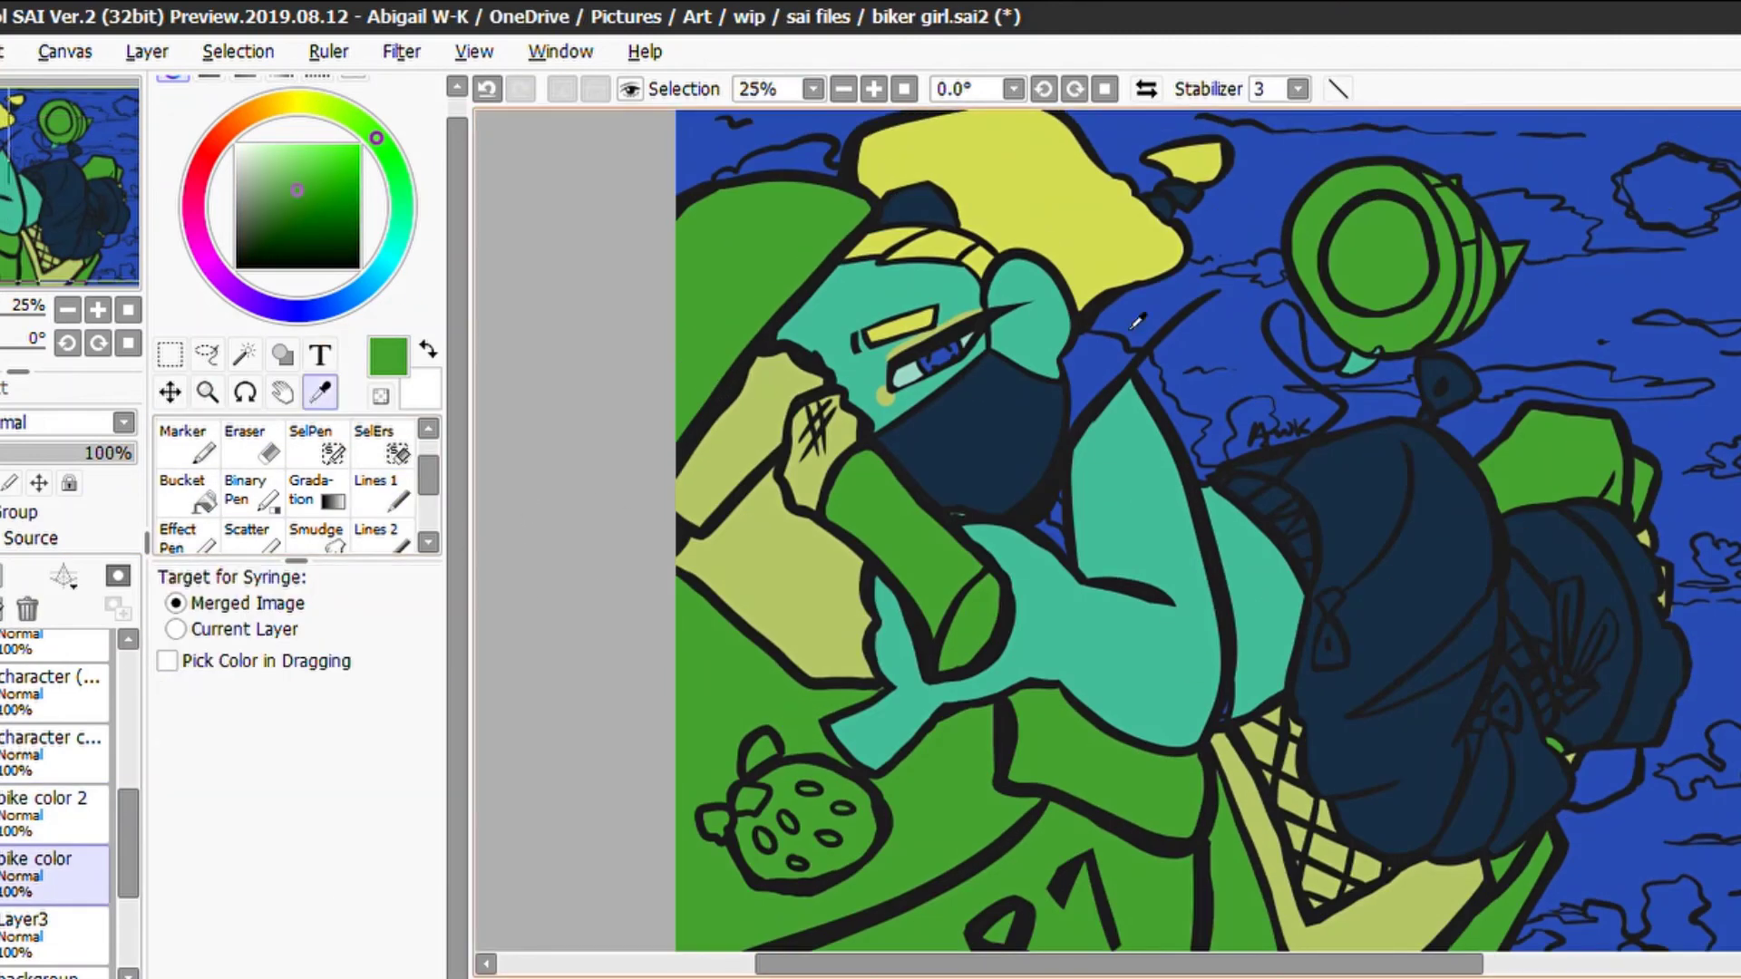
{"action": "left_click", "coordinate": [1401, 250], "text": "alt"}
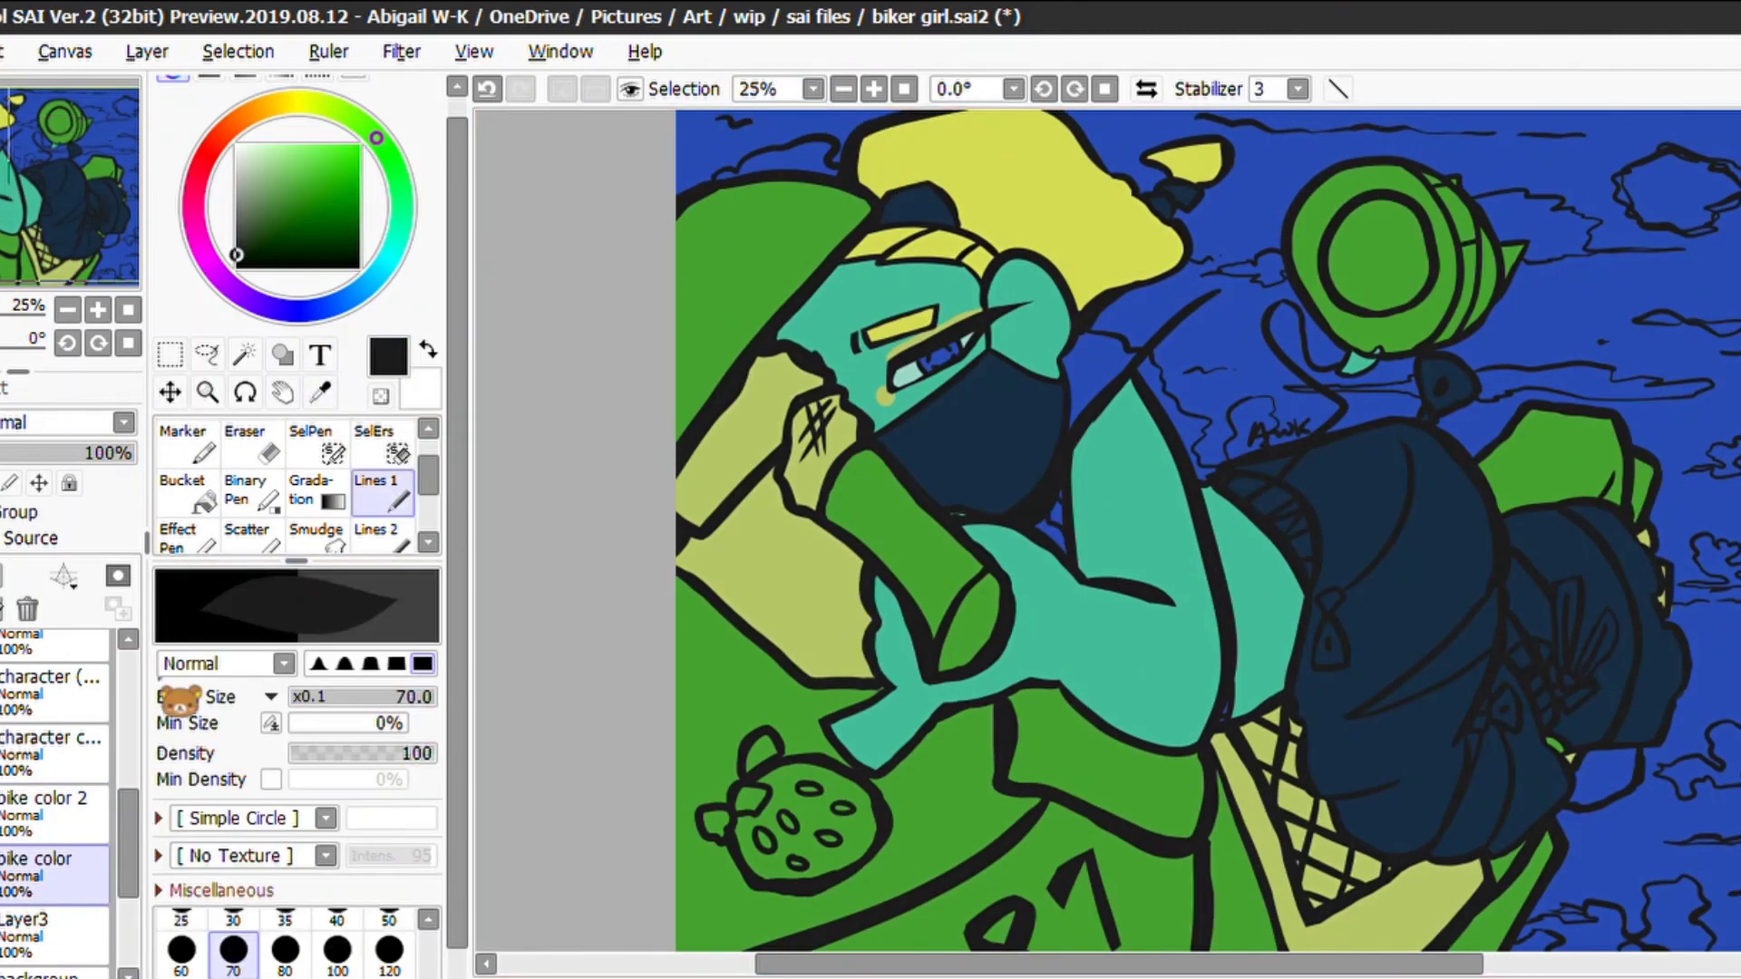
{"action": "scroll", "coordinate": [54, 771], "scroll_direction": "up", "scroll_amount": 5}
{"action": "left_click", "coordinate": [55, 770]}
{"action": "key", "text": "g"}
{"action": "left_click", "coordinate": [1360, 227]}
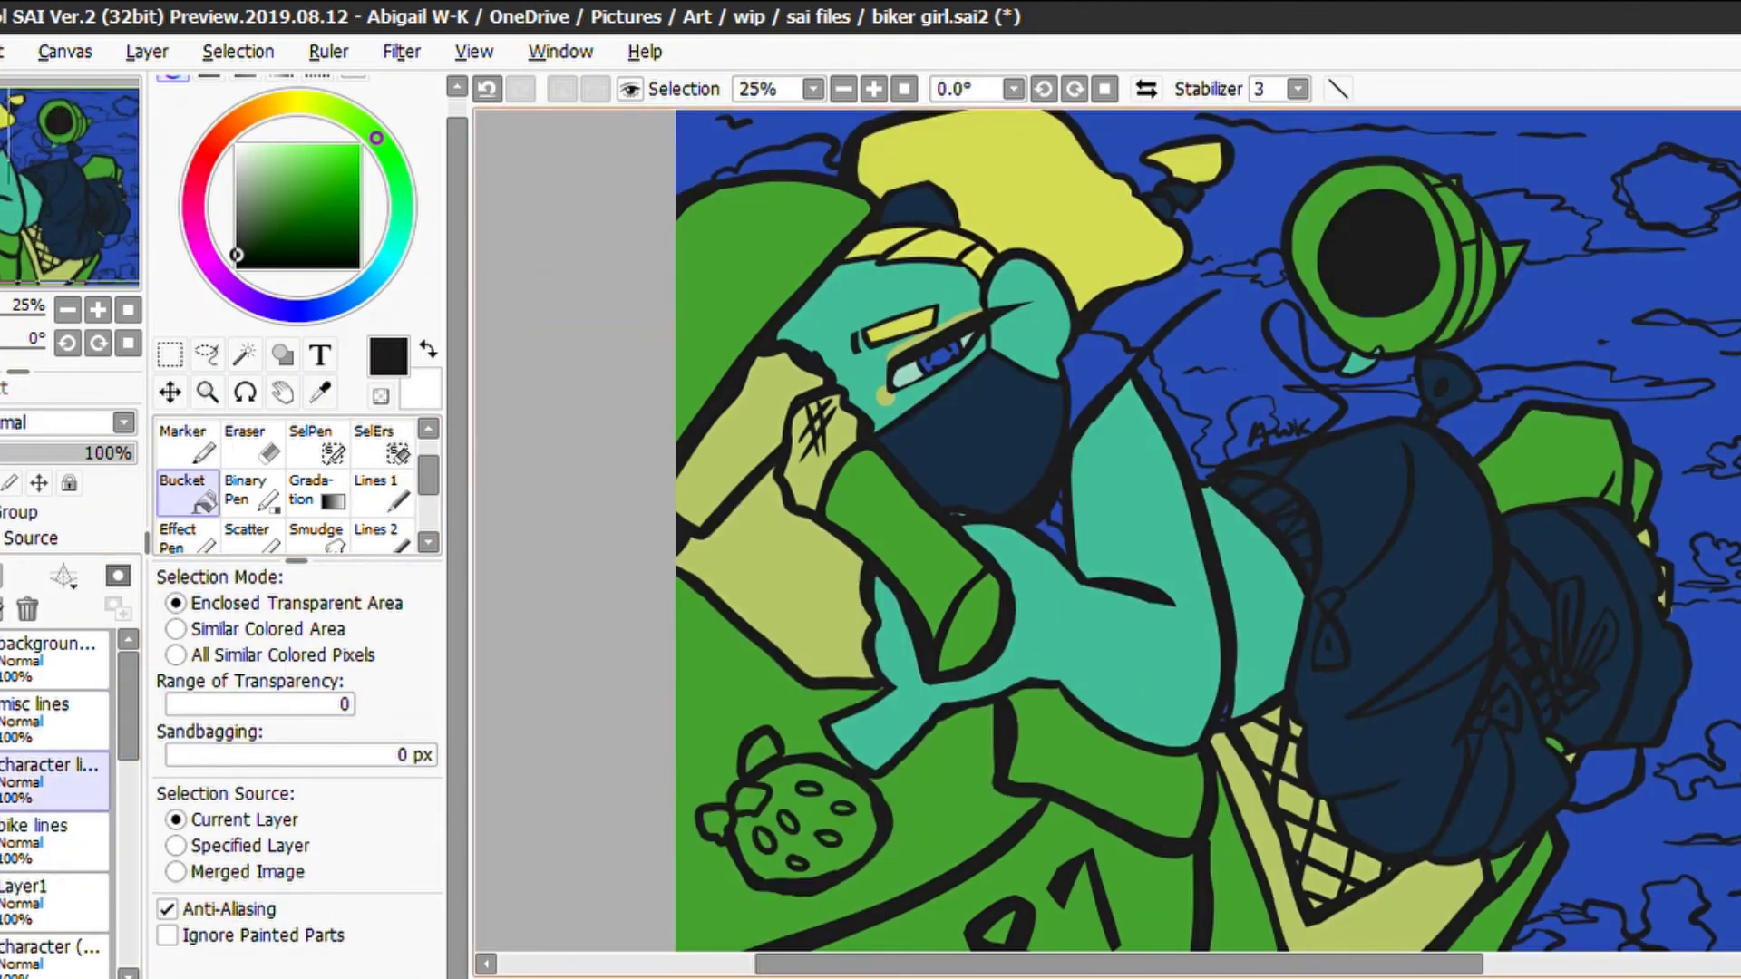
Paint the strawberry emblem's leaves and seeds muted yellow-green on the bike color 2 layer
{"action": "scroll", "coordinate": [1088, 544], "scroll_direction": "left", "scroll_amount": 4}
{"action": "left_click", "coordinate": [1179, 508], "text": "alt"}
{"action": "scroll", "coordinate": [54, 770], "scroll_direction": "down", "scroll_amount": 3}
{"action": "left_click", "coordinate": [54, 771]}
{"action": "key", "text": "b"}
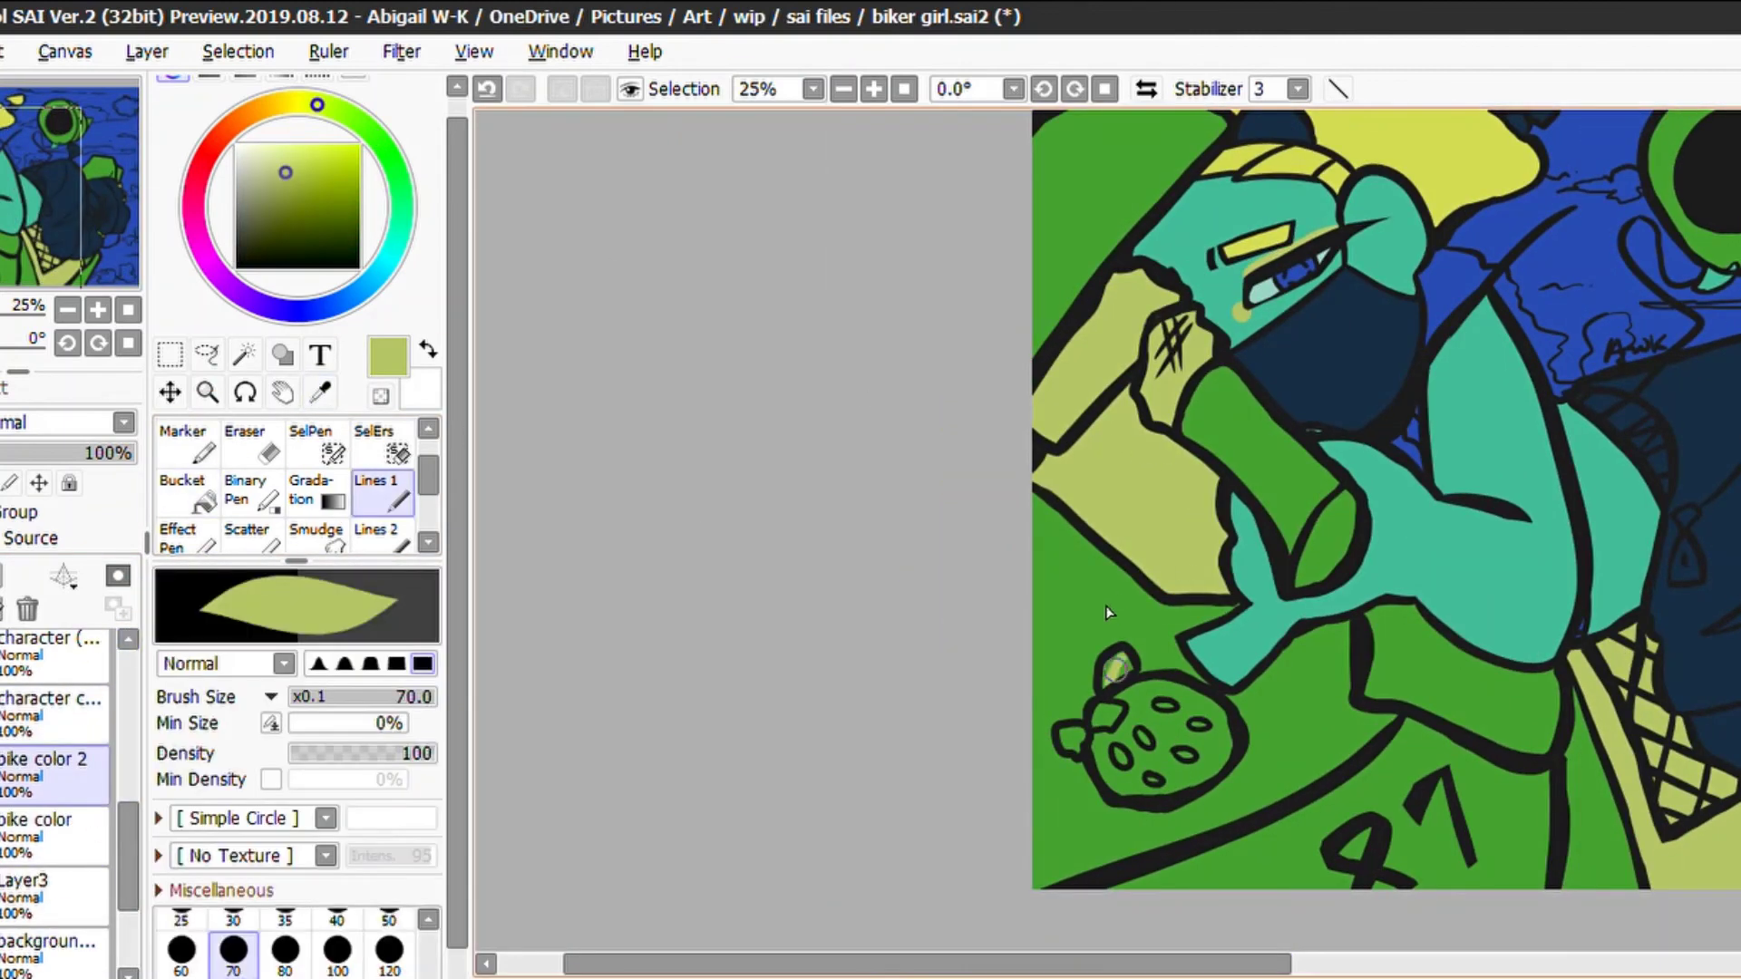
{"action": "scroll", "coordinate": [1106, 613], "scroll_direction": "up", "scroll_amount": 2}
{"action": "left_click_drag", "start_coordinate": [1083, 572], "coordinate": [1042, 598]}
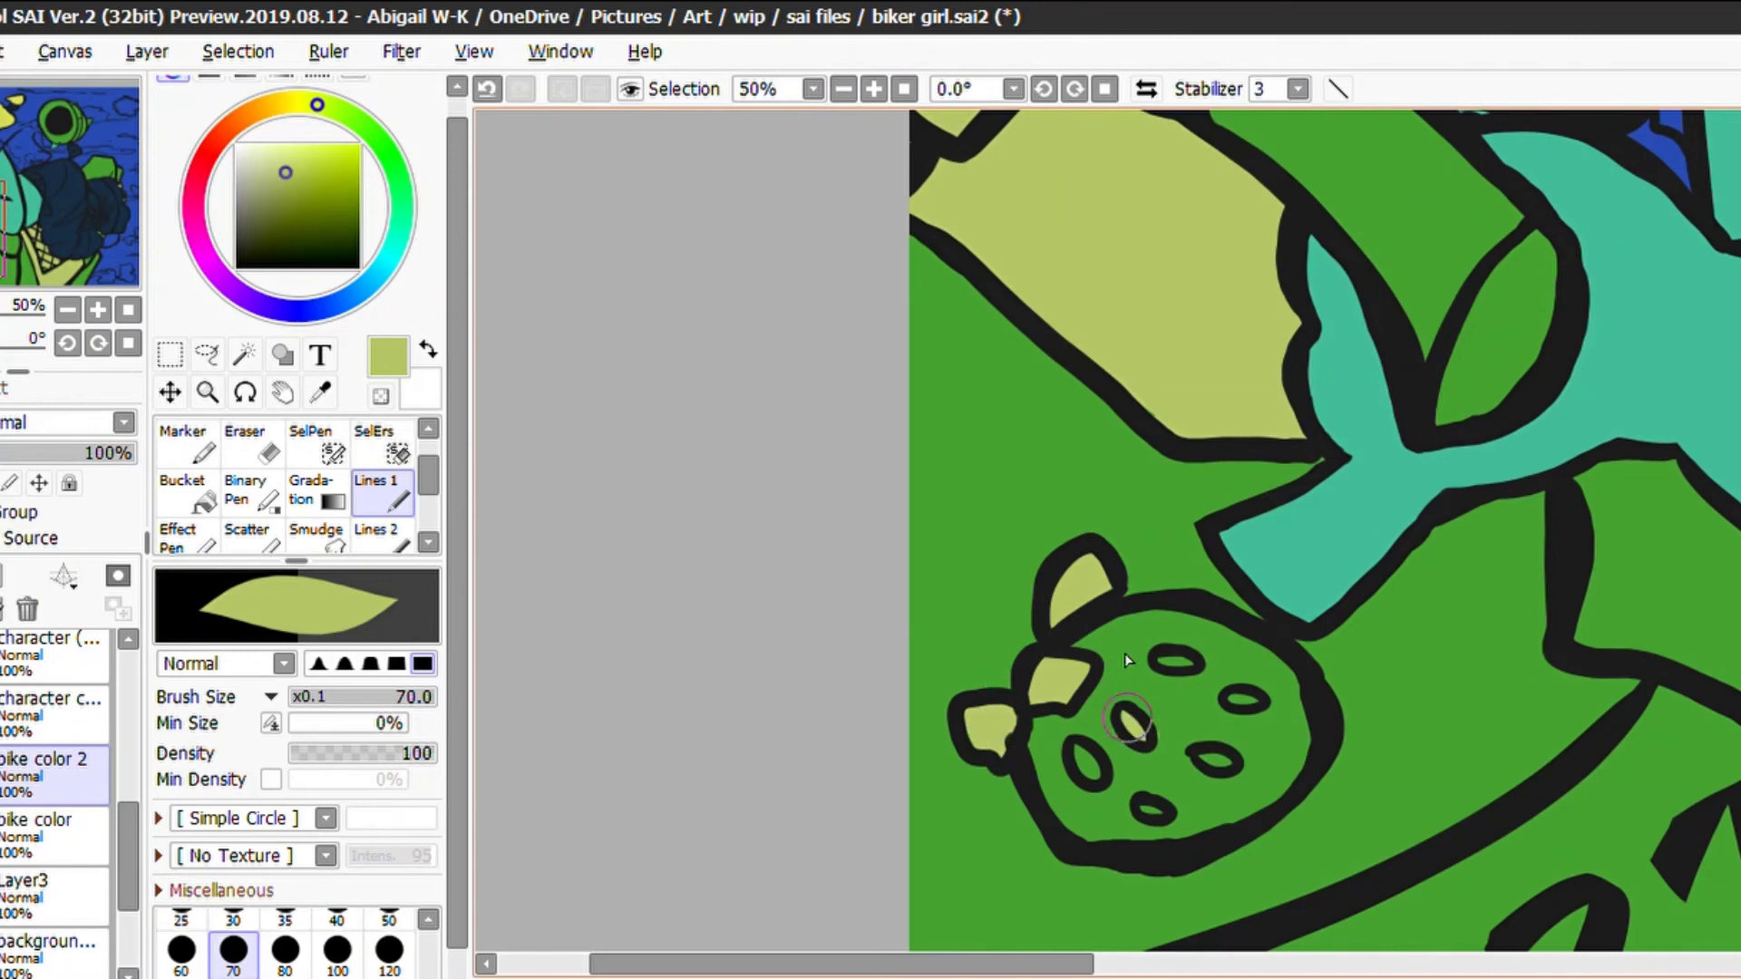
{"action": "key", "text": "e"}
{"action": "key", "text": "minus"}
{"action": "key", "text": "minus"}
{"action": "key", "text": "minus"}
Add a bike color 3 layer beneath bike color 2 and color the strawberry emblem's body dark navy
{"action": "key", "text": "alt"}
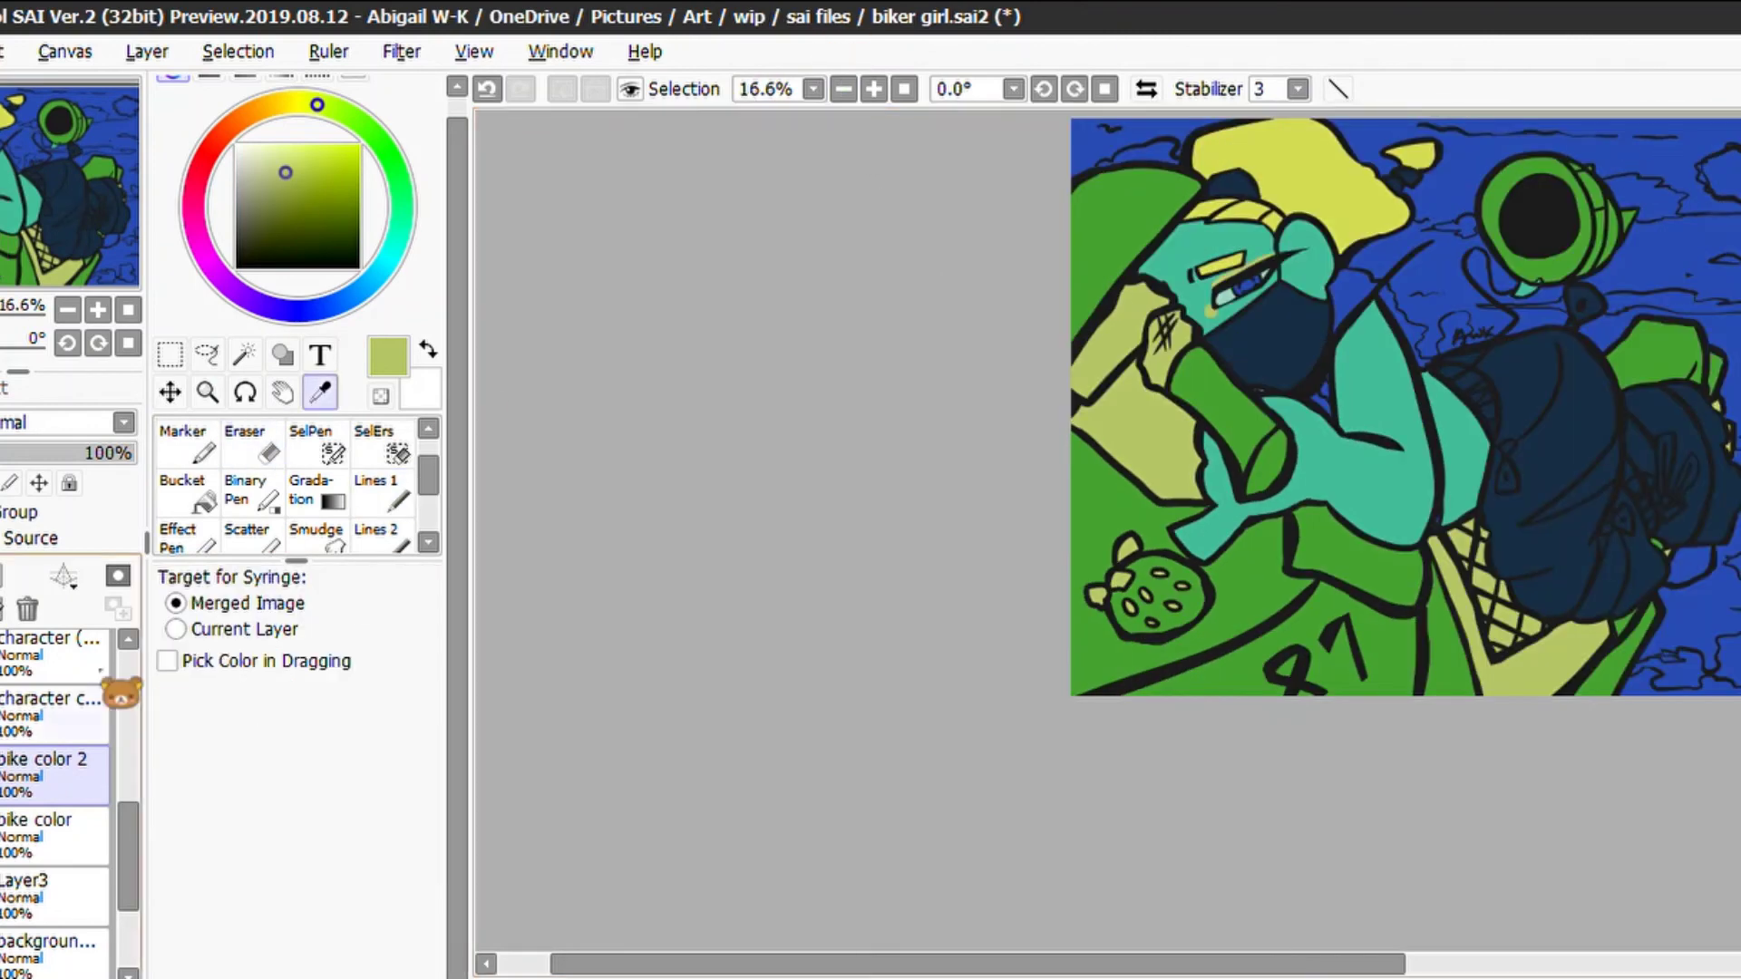
{"action": "key", "text": "ctrl+shift+n"}
{"action": "key", "text": "plus"}
{"action": "key", "text": "e"}
{"action": "mouse_move", "coordinate": [46, 771]}
{"action": "left_mouse_down"}
{"action": "mouse_move", "coordinate": [90, 797]}
{"action": "mouse_move", "coordinate": [38, 784]}
{"action": "left_mouse_up"}
{"action": "left_click", "coordinate": [38, 770]}
{"action": "key", "text": "n"}
{"action": "scroll", "coordinate": [635, 589], "scroll_direction": "down", "scroll_amount": 1}
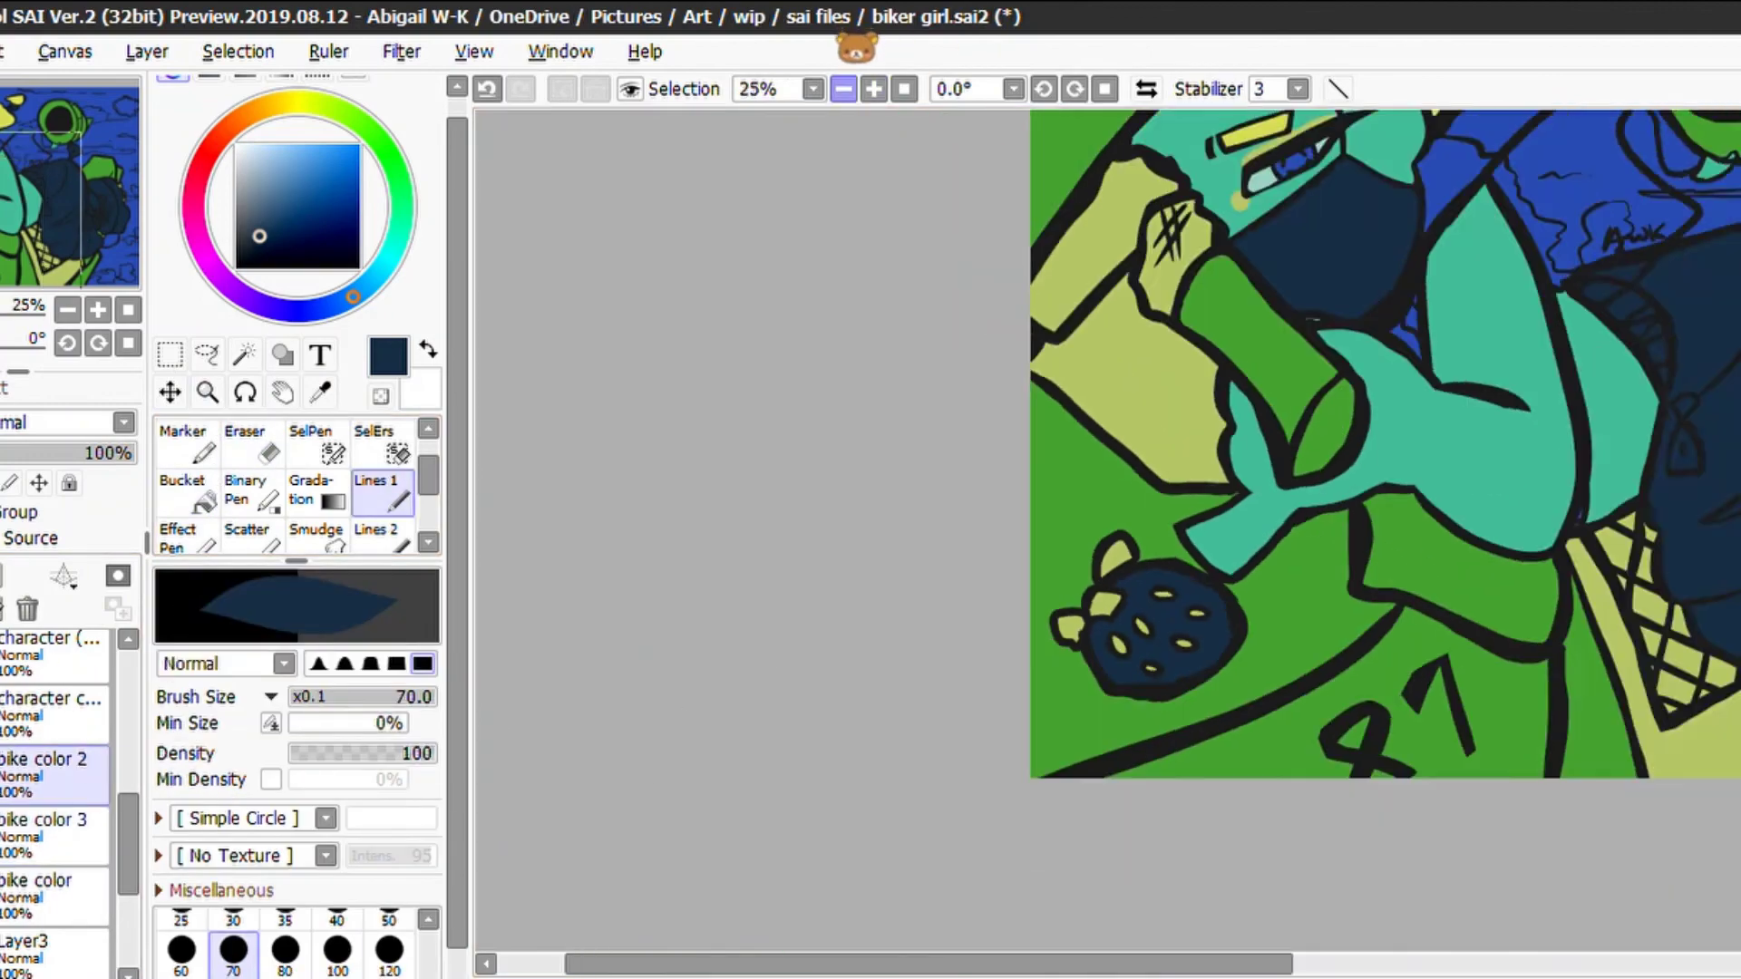
Paint the outer side band of the round green part dark navy beside its pointed fin
{"action": "scroll", "coordinate": [1088, 453], "scroll_direction": "up", "scroll_amount": 1}
{"action": "scroll", "coordinate": [1263, 227], "scroll_direction": "up", "scroll_amount": 5}
{"action": "key", "text": "plus"}
{"action": "key", "text": "plus"}
{"action": "key", "text": "plus"}
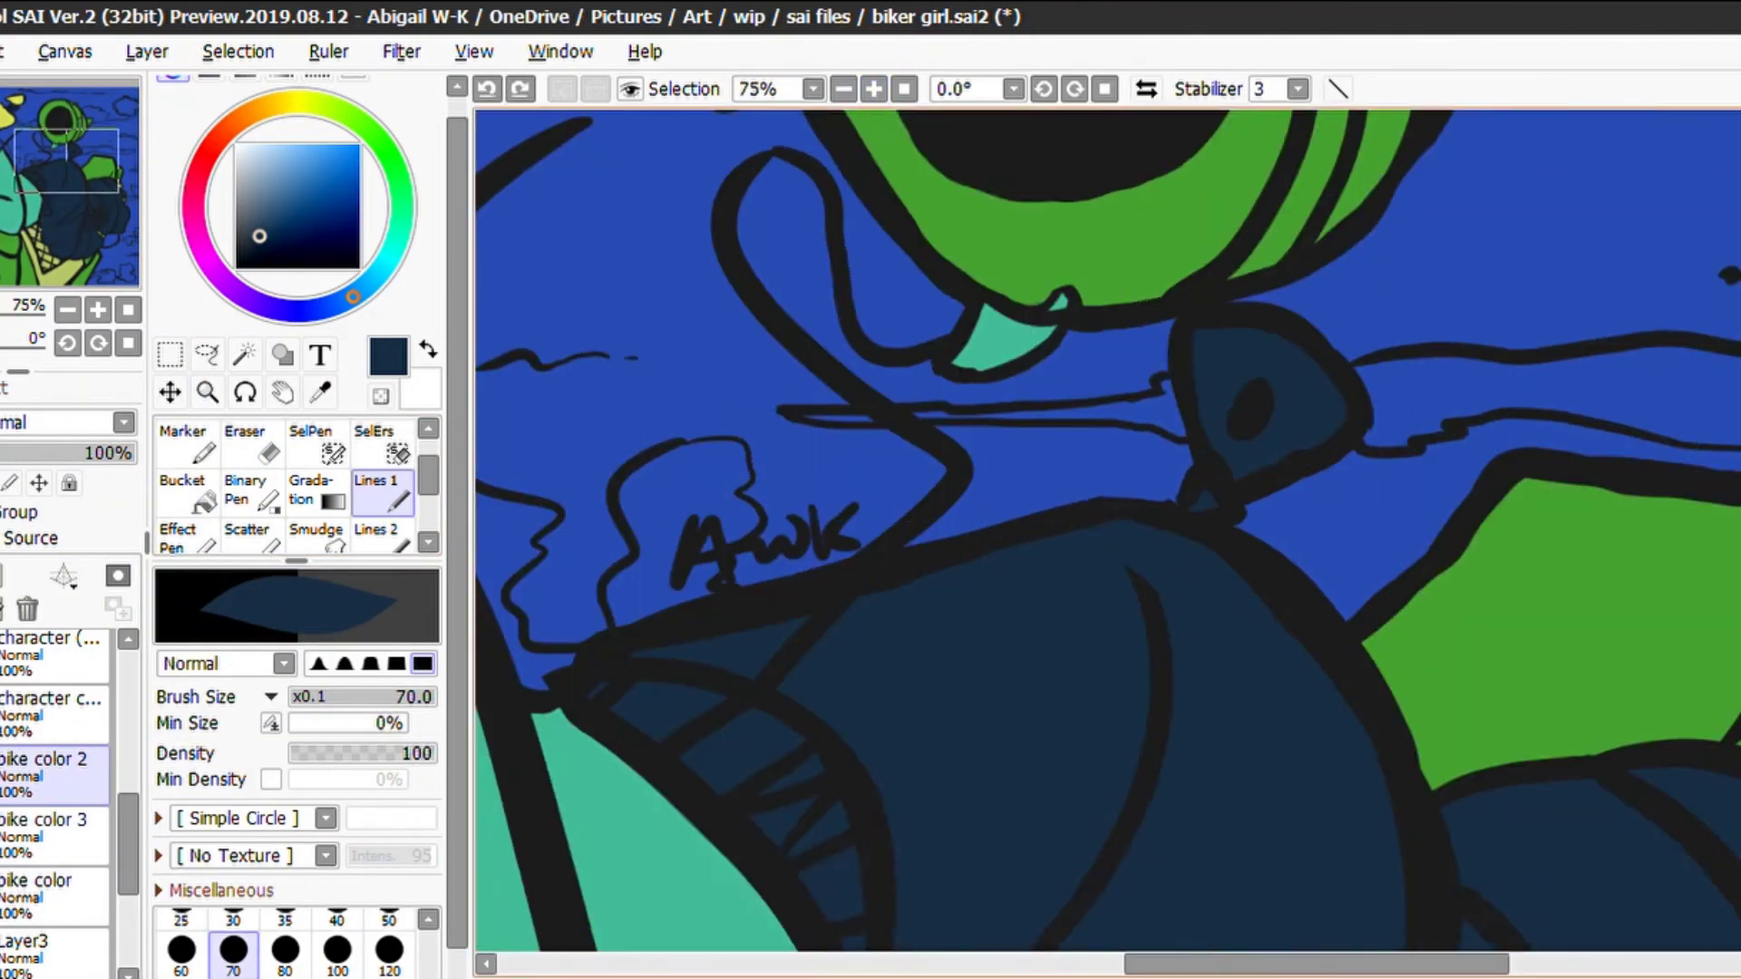
{"action": "scroll", "coordinate": [1088, 453], "scroll_direction": "up", "scroll_amount": 3}
{"action": "left_click_drag", "start_coordinate": [1396, 626], "coordinate": [1351, 363]}
{"action": "key", "text": "e"}
Paint the small upper side panel of the round green part muted yellow-green and dot it with near-black spots
{"action": "key", "text": "alt"}
{"action": "scroll", "coordinate": [1088, 544], "scroll_direction": "left", "scroll_amount": 3}
{"action": "left_click", "coordinate": [907, 272]}
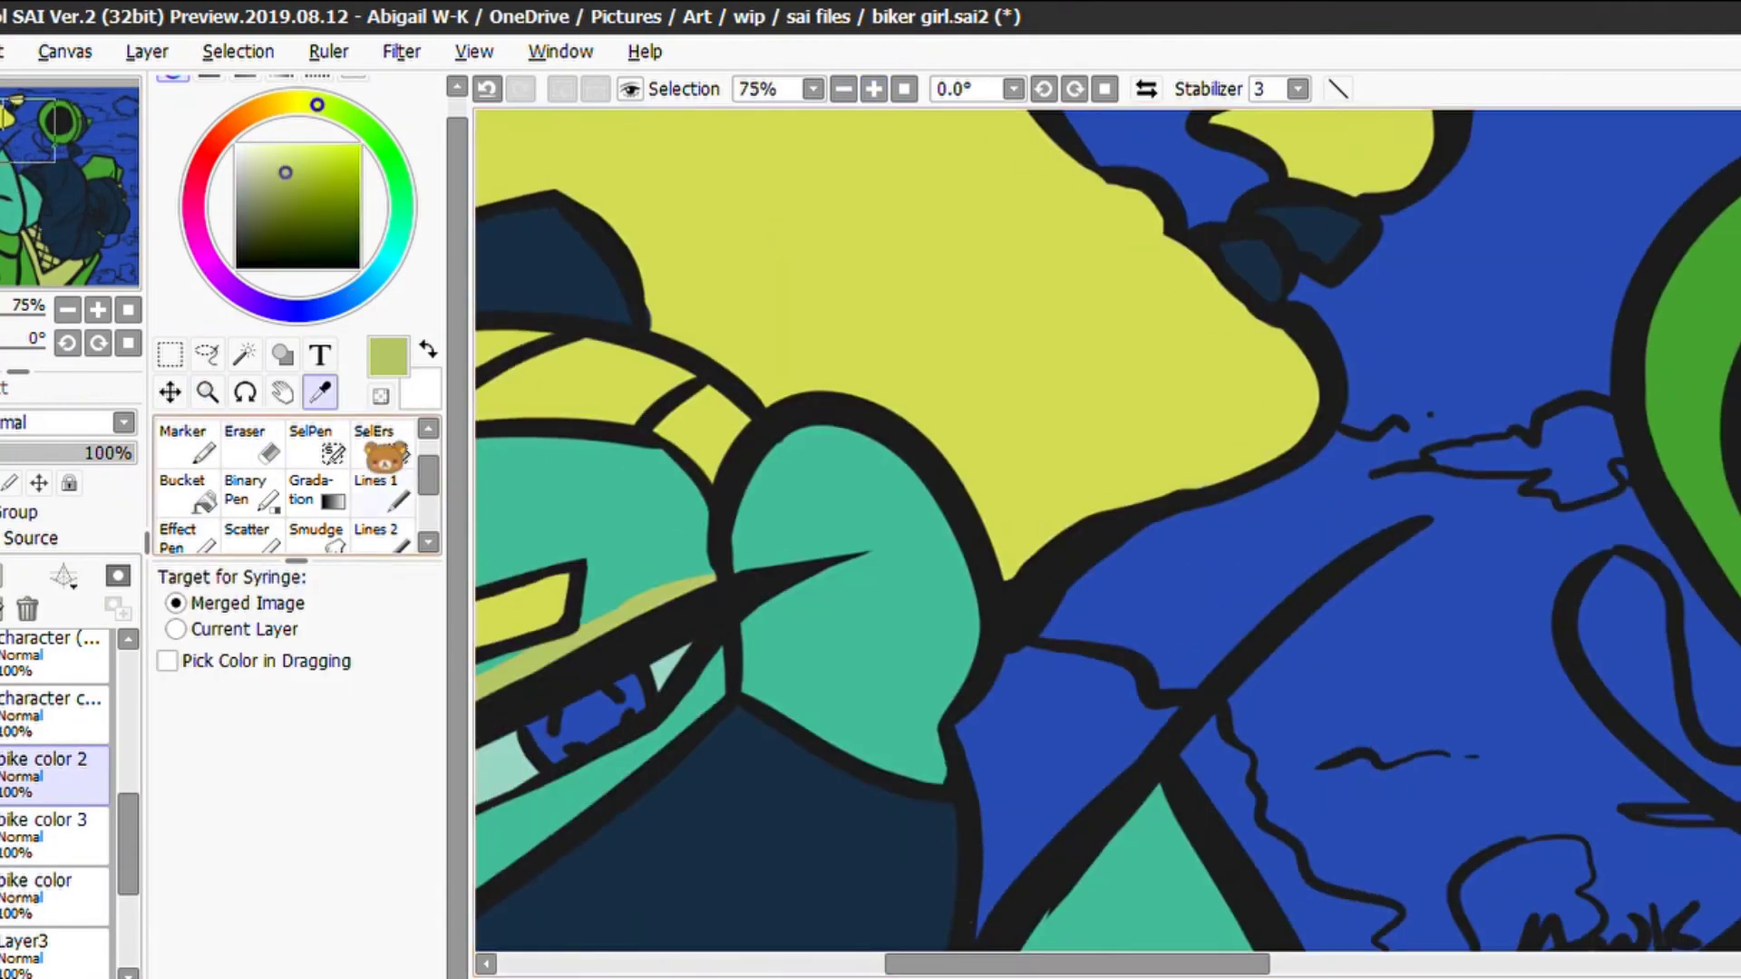
{"action": "scroll", "coordinate": [1088, 544], "scroll_direction": "right", "scroll_amount": 3}
{"action": "key", "text": "n"}
{"action": "left_click_drag", "start_coordinate": [1283, 218], "coordinate": [1360, 265]}
{"action": "left_click", "coordinate": [1071, 417], "text": "alt"}
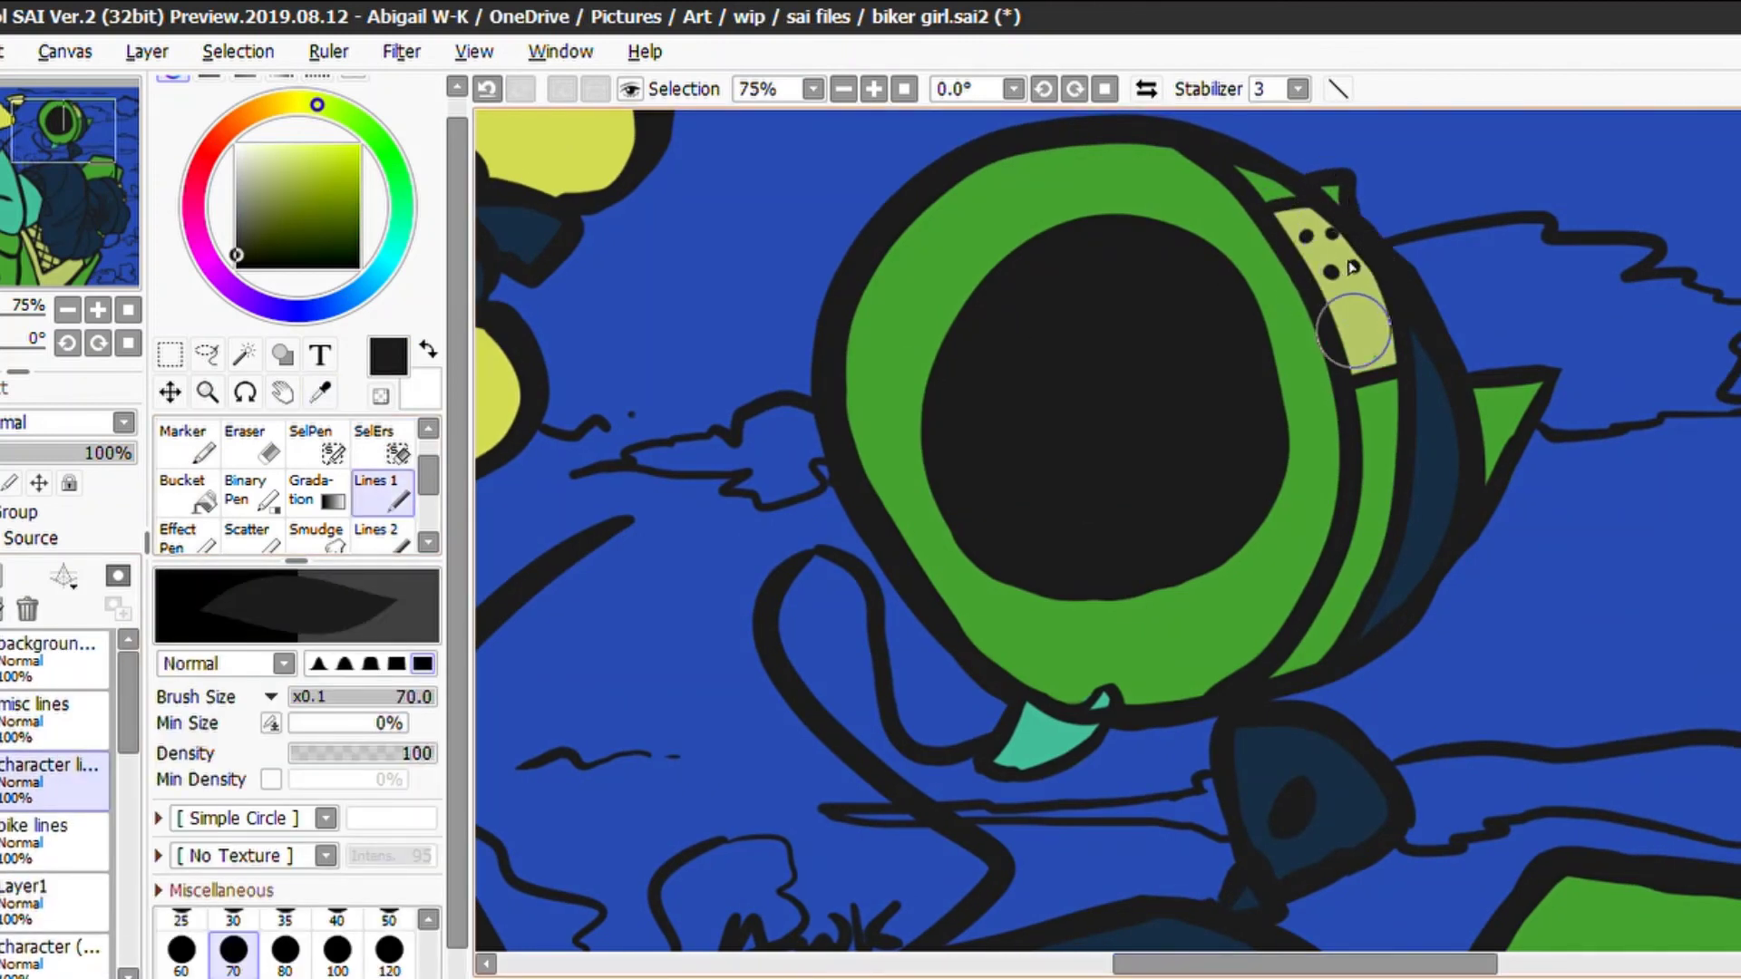
{"action": "left_click", "coordinate": [1356, 317], "text": "alt"}
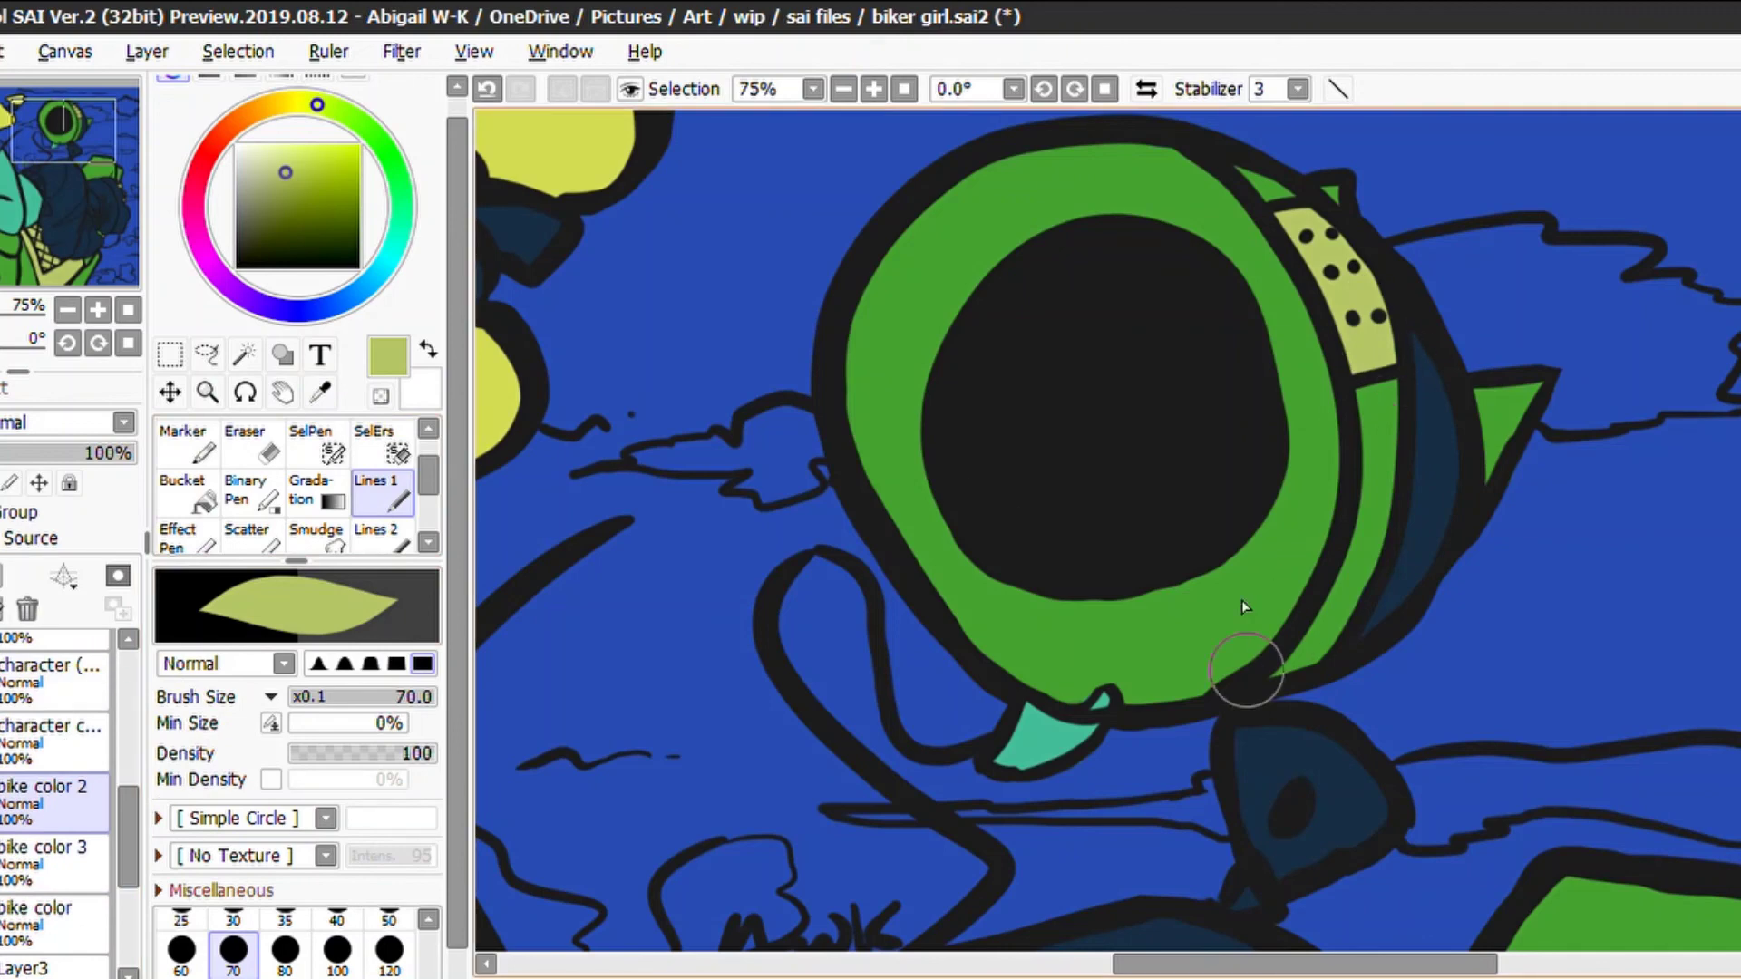
Create a misc color layer on top and outline thin wispy clouds in muted yellow across the character's navy clothing and sky
{"action": "key", "text": "minus"}
{"action": "key", "text": "minus"}
{"action": "key", "text": "minus"}
{"action": "key", "text": "minus"}
{"action": "key", "text": "minus"}
{"action": "key", "text": "plus"}
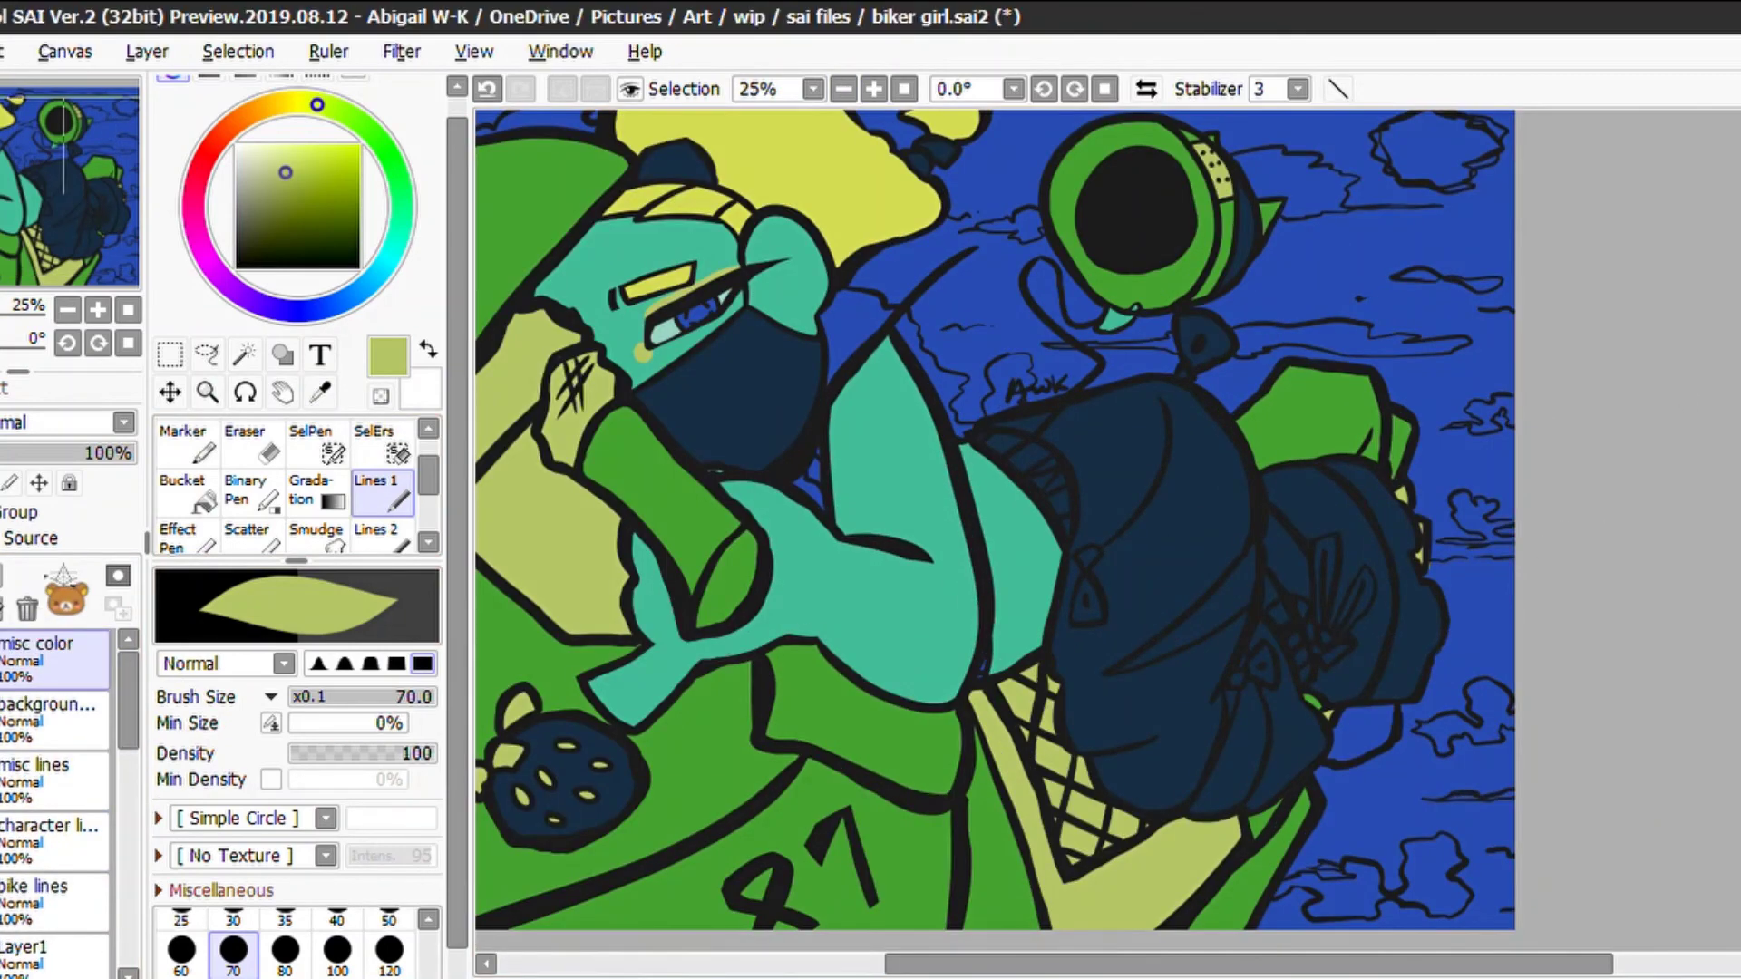
{"action": "key", "text": "alt"}
{"action": "left_click", "coordinate": [1136, 272], "text": "alt"}
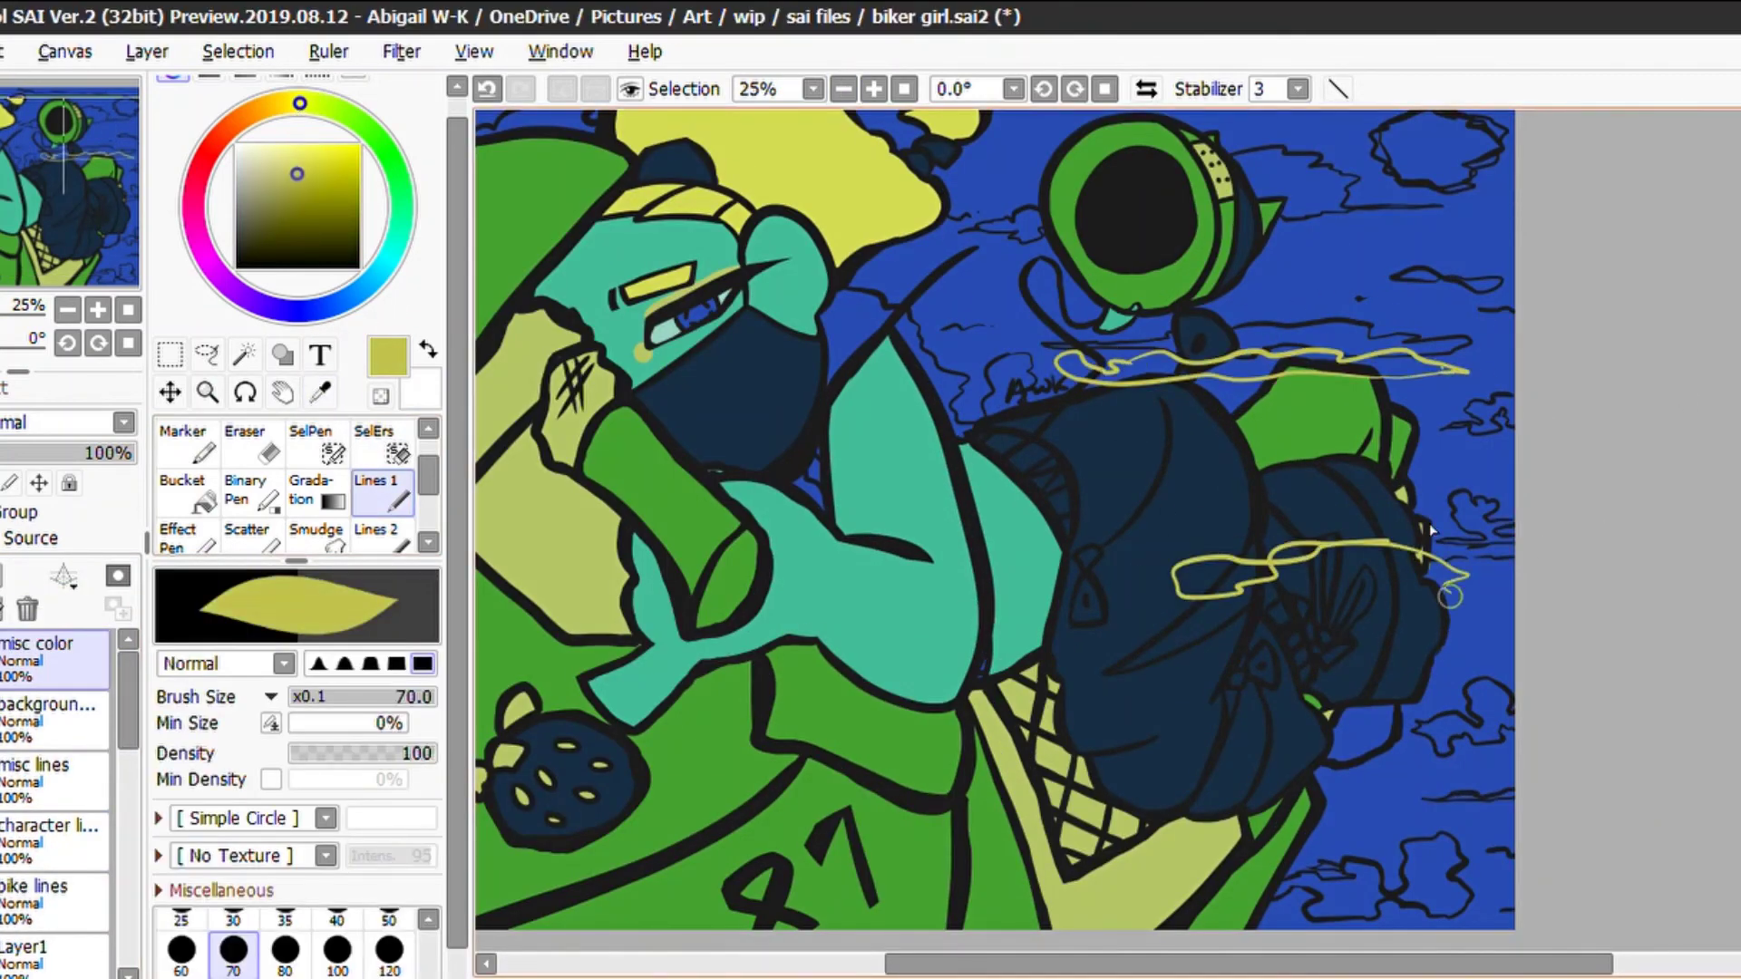
{"action": "left_click_drag", "start_coordinate": [1469, 485], "coordinate": [1616, 322]}
Draw more muted yellow cloud outlines around the number 87, behind the neck, over the upper-left green shape and across the sky
{"action": "left_click_drag", "start_coordinate": [861, 693], "coordinate": [1029, 675]}
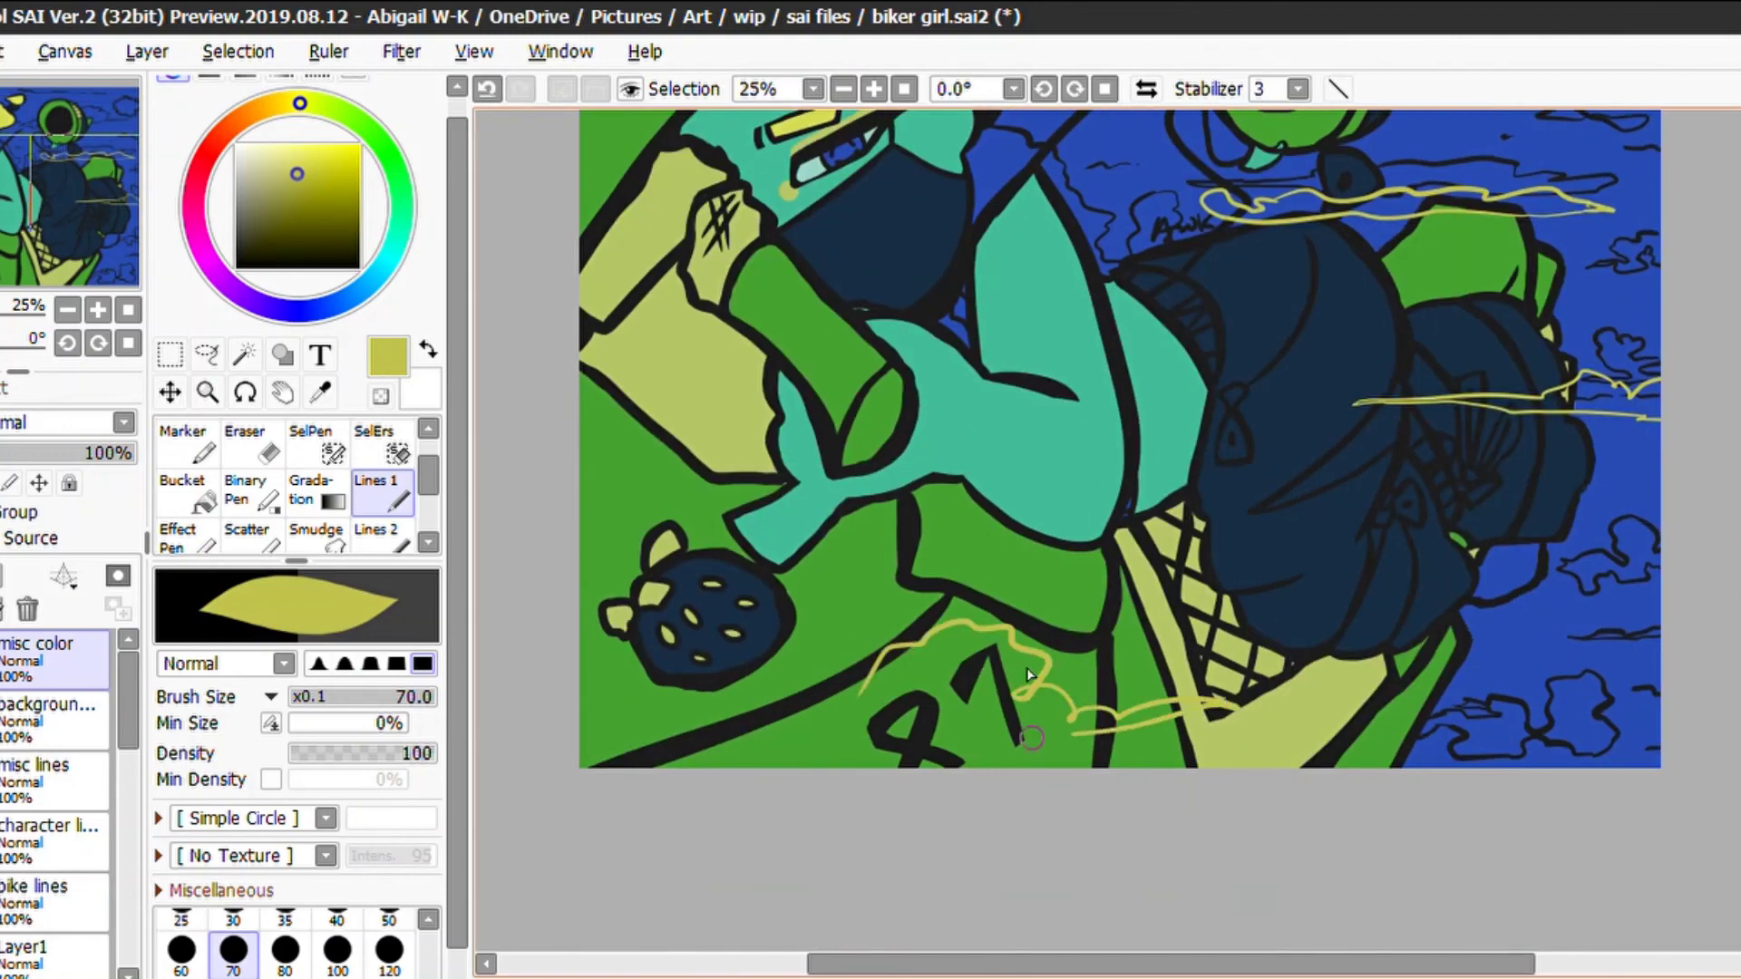
{"action": "scroll", "coordinate": [1117, 254], "scroll_direction": "up", "scroll_amount": 3}
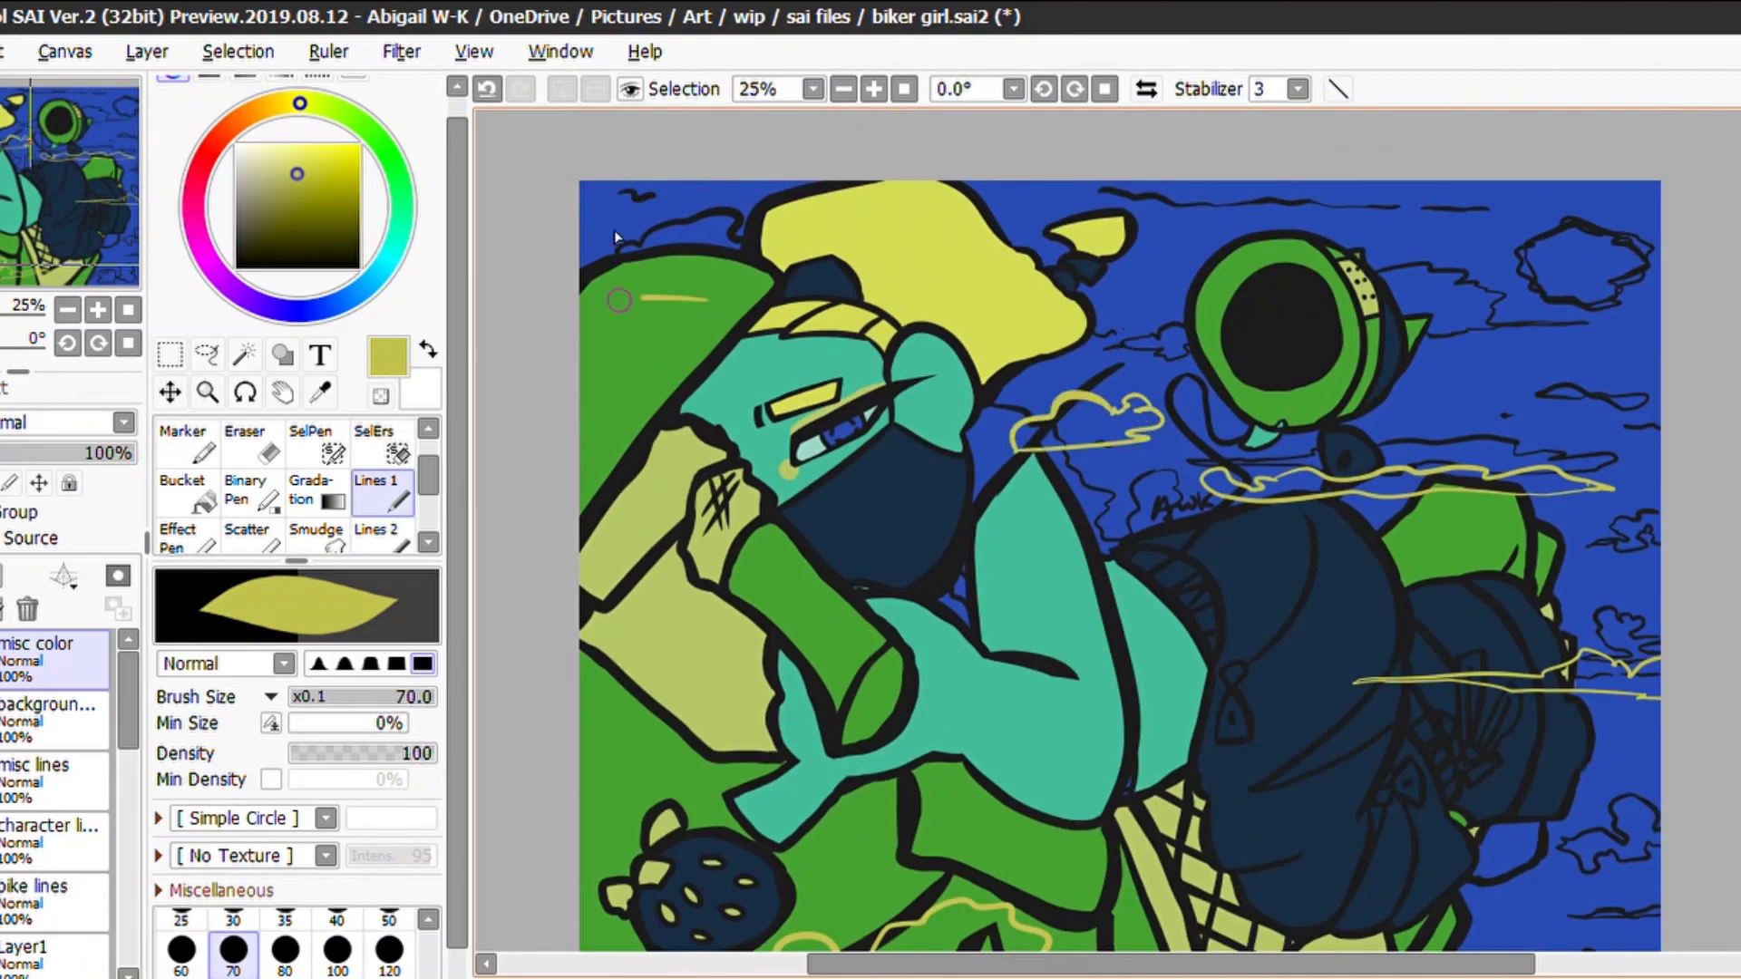
{"action": "scroll", "coordinate": [1537, 695], "scroll_direction": "down", "scroll_amount": 3}
{"action": "scroll", "coordinate": [1582, 538], "scroll_direction": "up", "scroll_amount": 3}
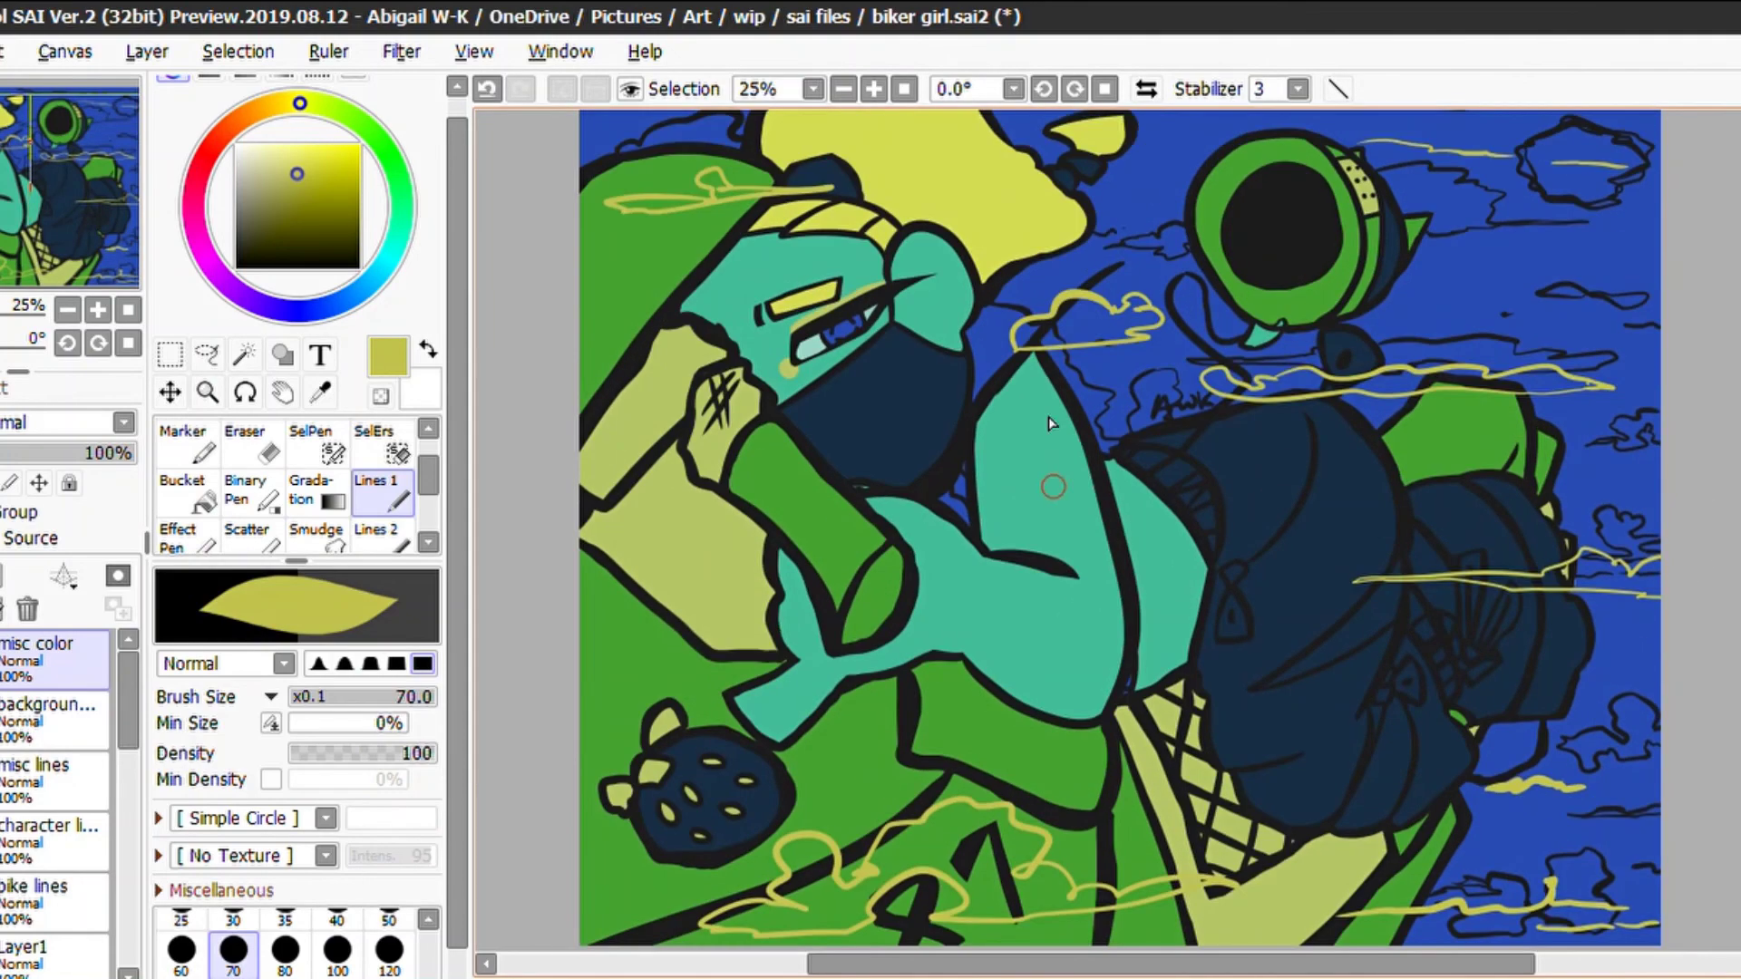
{"action": "scroll", "coordinate": [1052, 481], "scroll_direction": "down", "scroll_amount": 1}
{"action": "scroll", "coordinate": [1052, 480], "scroll_direction": "up", "scroll_amount": 1}
{"action": "left_click", "coordinate": [319, 391]}
{"action": "scroll", "coordinate": [1117, 544], "scroll_direction": "up", "scroll_amount": 1}
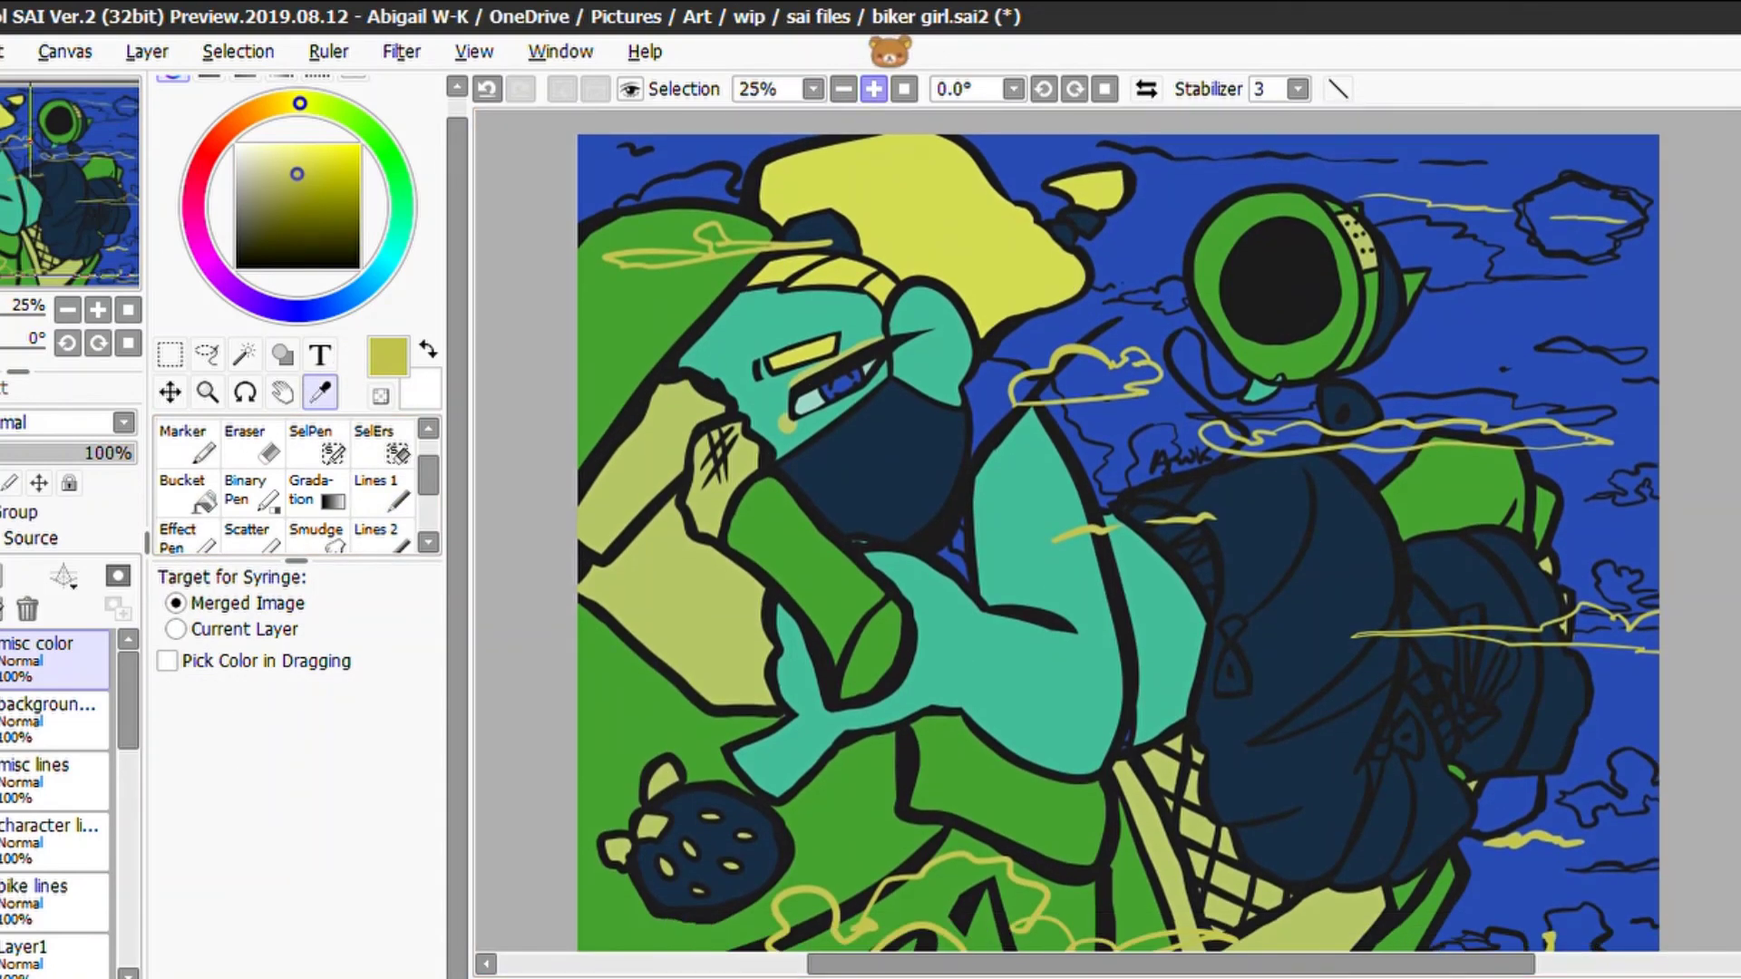